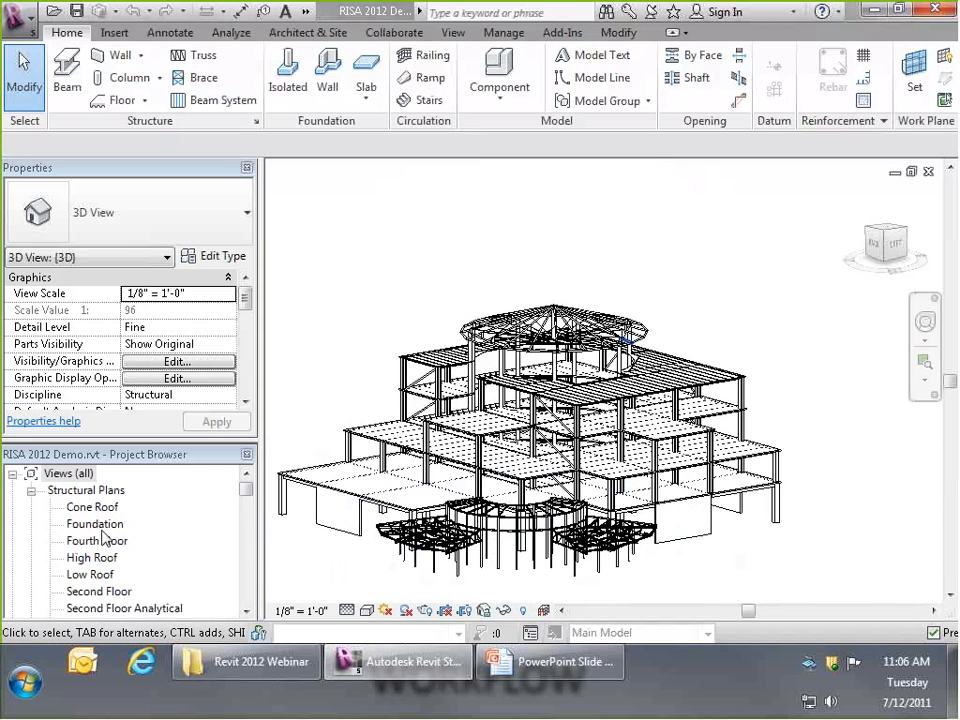
- Open the Second Floor structural plan and examine the beam framing around the large circular opening
{"action": "double_click", "coordinate": [99, 591]}
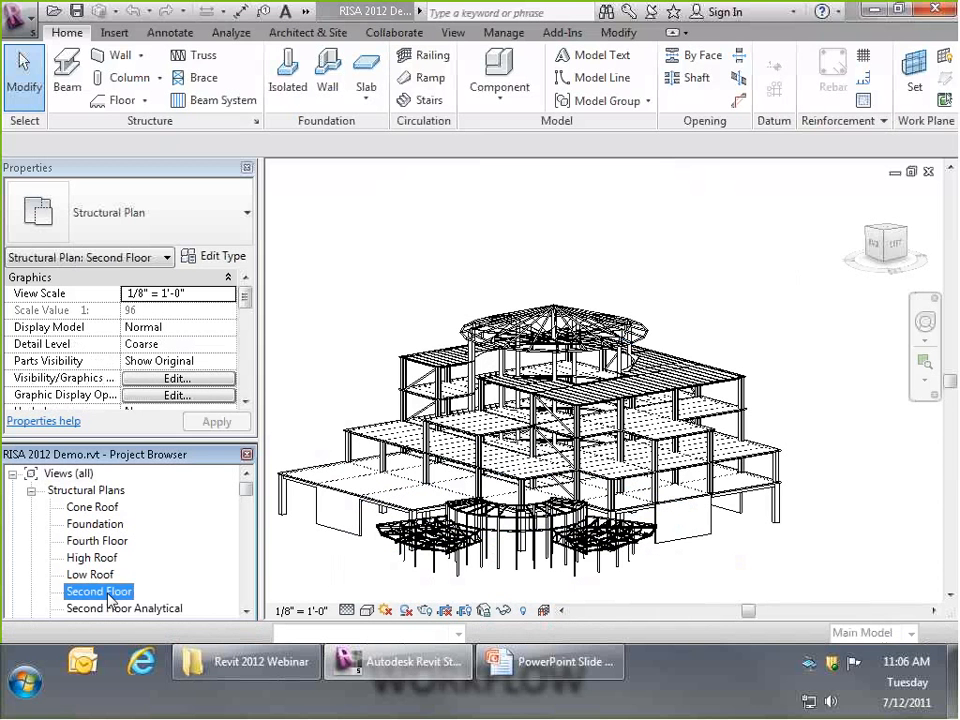
{"action": "scroll", "coordinate": [686, 315], "scroll_direction": "up", "scroll_amount": 8}
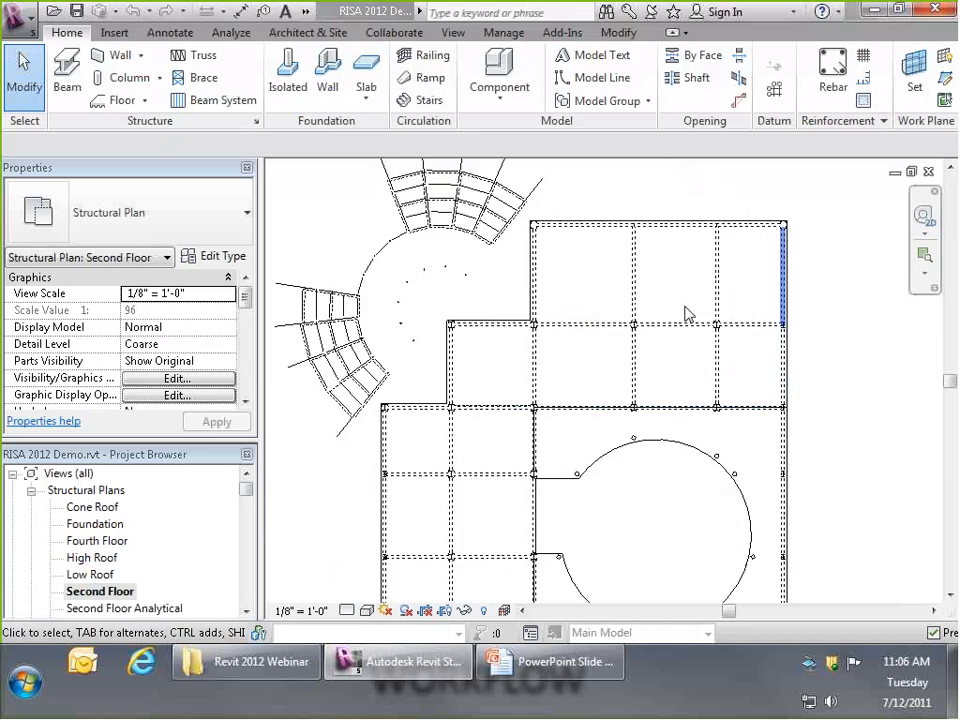
{"action": "scroll", "coordinate": [670, 345], "scroll_direction": "down", "scroll_amount": 6}
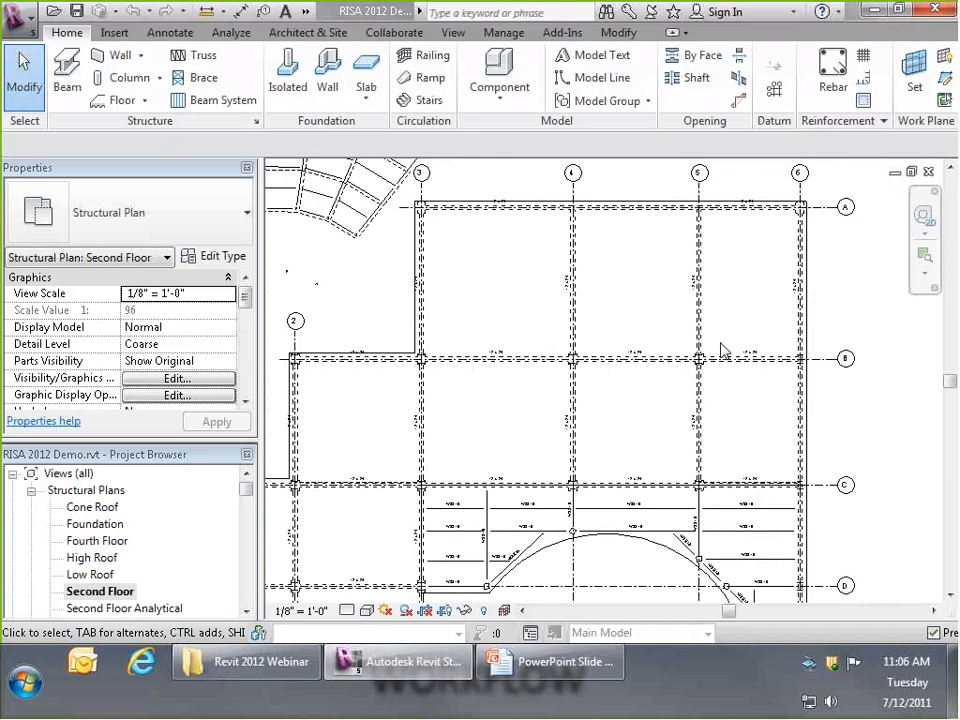
{"action": "scroll", "coordinate": [549, 420], "scroll_direction": "up", "scroll_amount": 5}
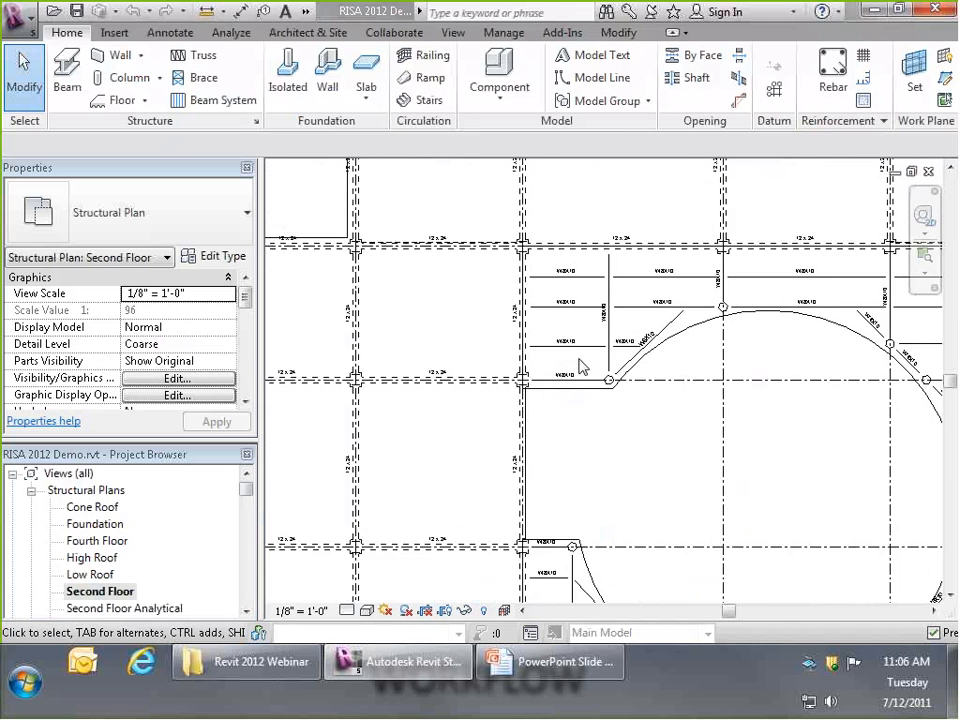
{"action": "scroll", "coordinate": [446, 328], "scroll_direction": "down", "scroll_amount": 6}
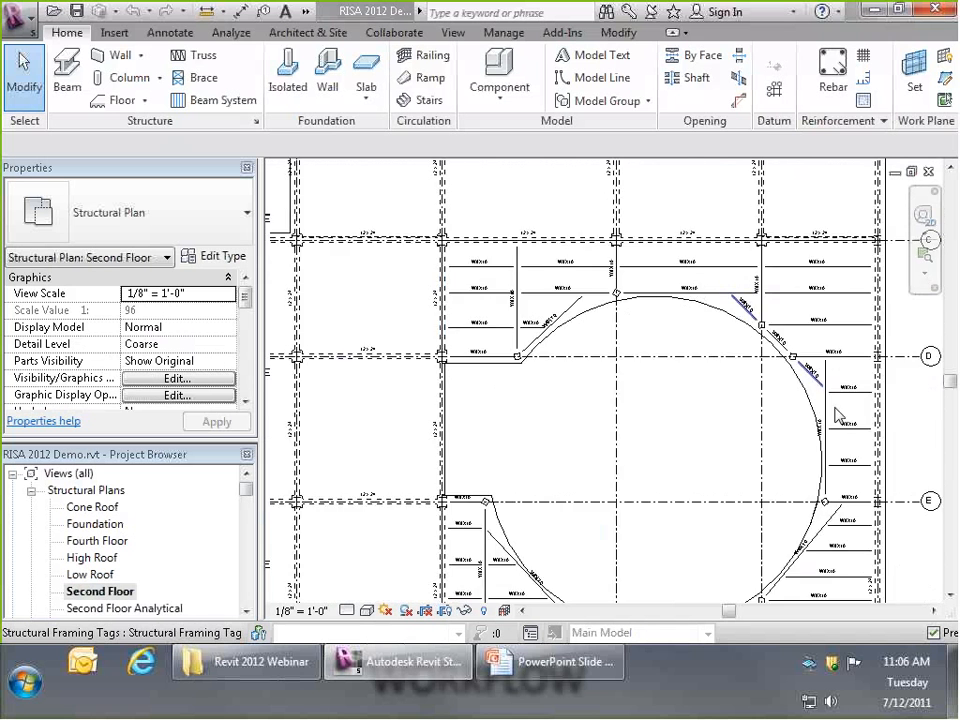
{"action": "scroll", "coordinate": [515, 455], "scroll_direction": "up", "scroll_amount": 5}
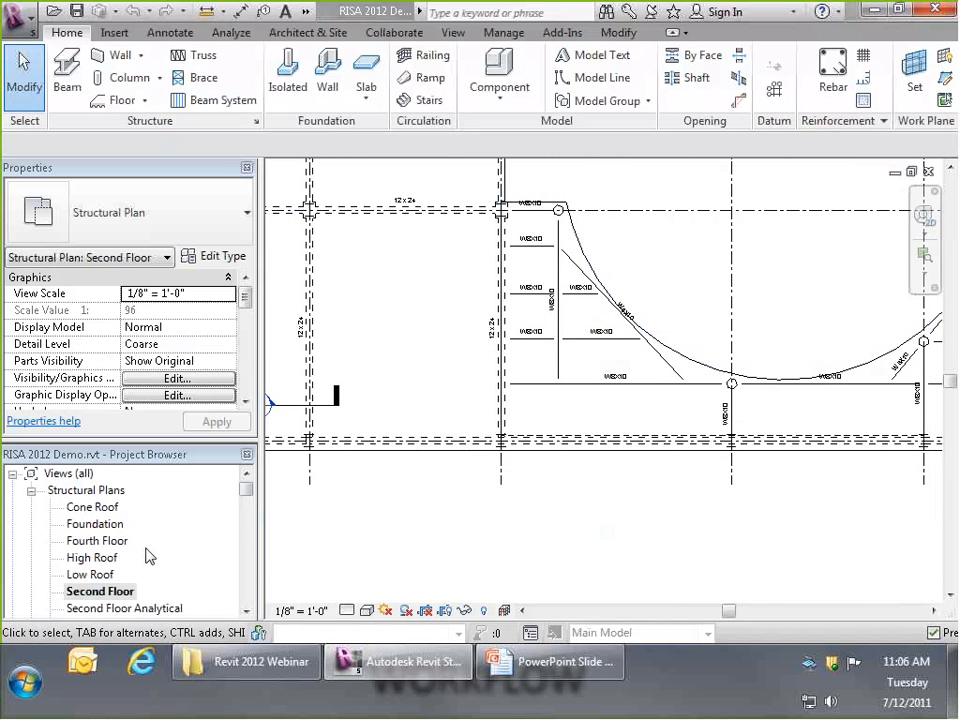
- Open the Fourth Floor structural plan and examine its beam systems and floor framing
{"action": "left_click_drag", "start_coordinate": [245, 488], "coordinate": [250, 508]}
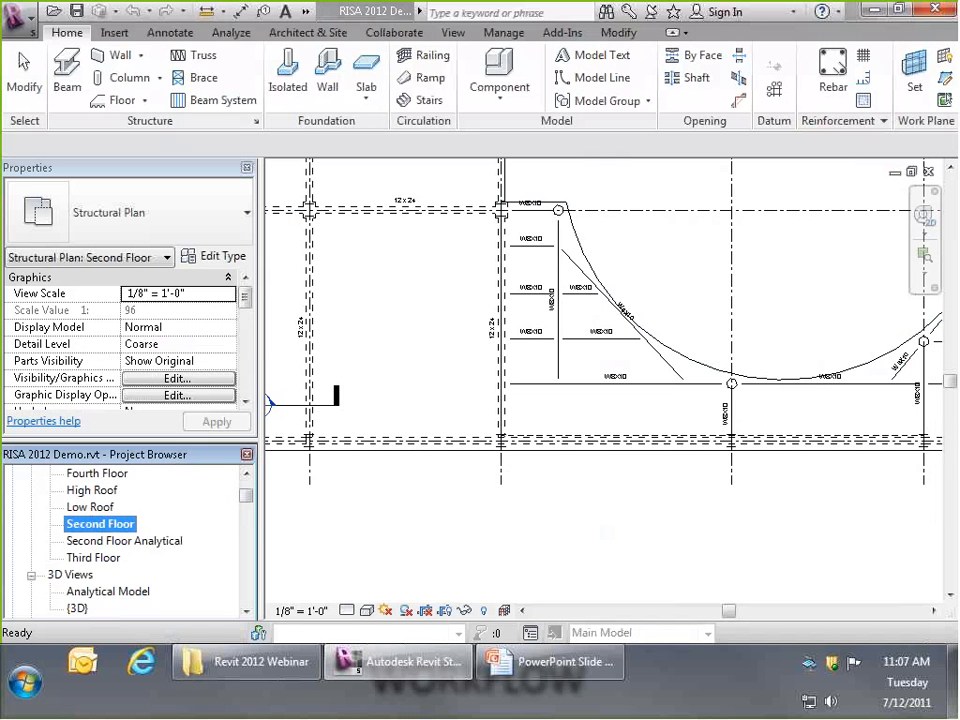
{"action": "double_click", "coordinate": [97, 473]}
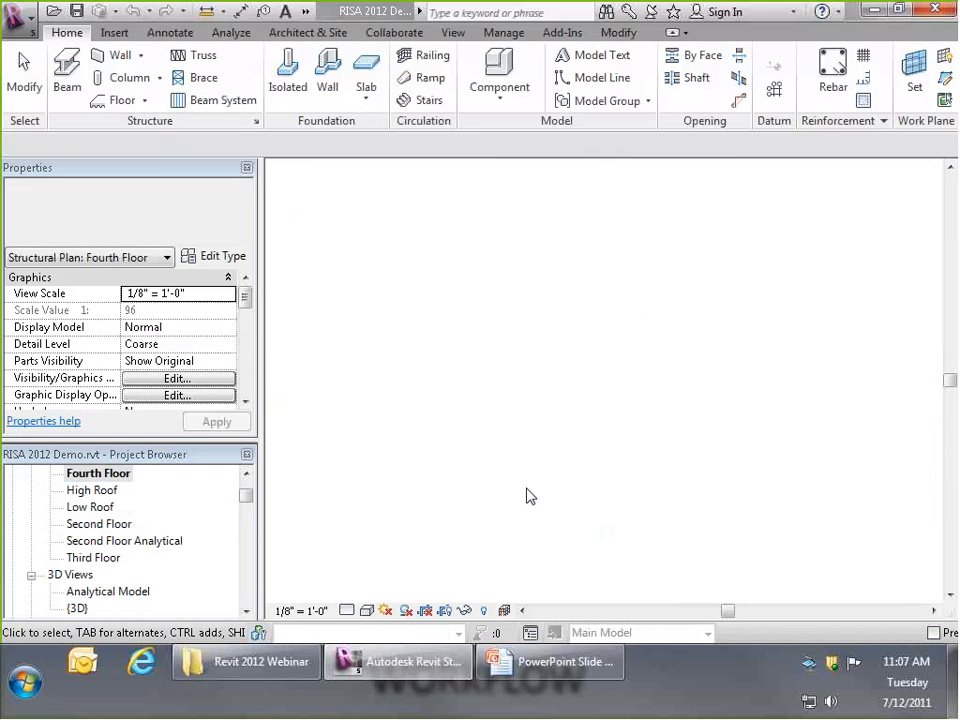
{"action": "scroll", "coordinate": [480, 330], "scroll_direction": "up", "scroll_amount": 5}
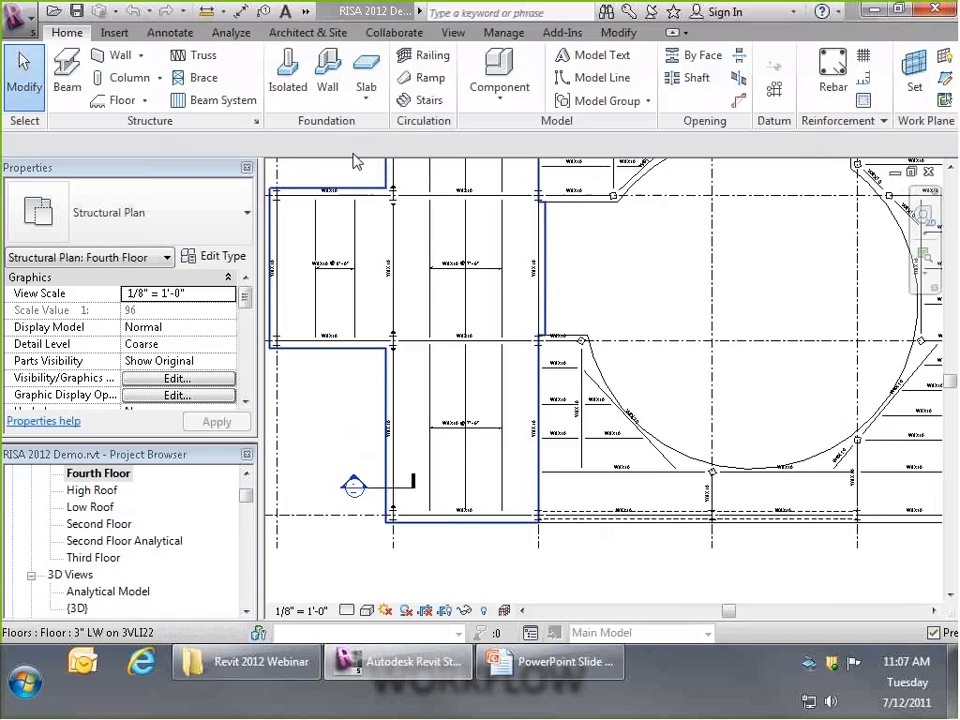
{"action": "scroll", "coordinate": [530, 520], "scroll_direction": "down", "scroll_amount": 5}
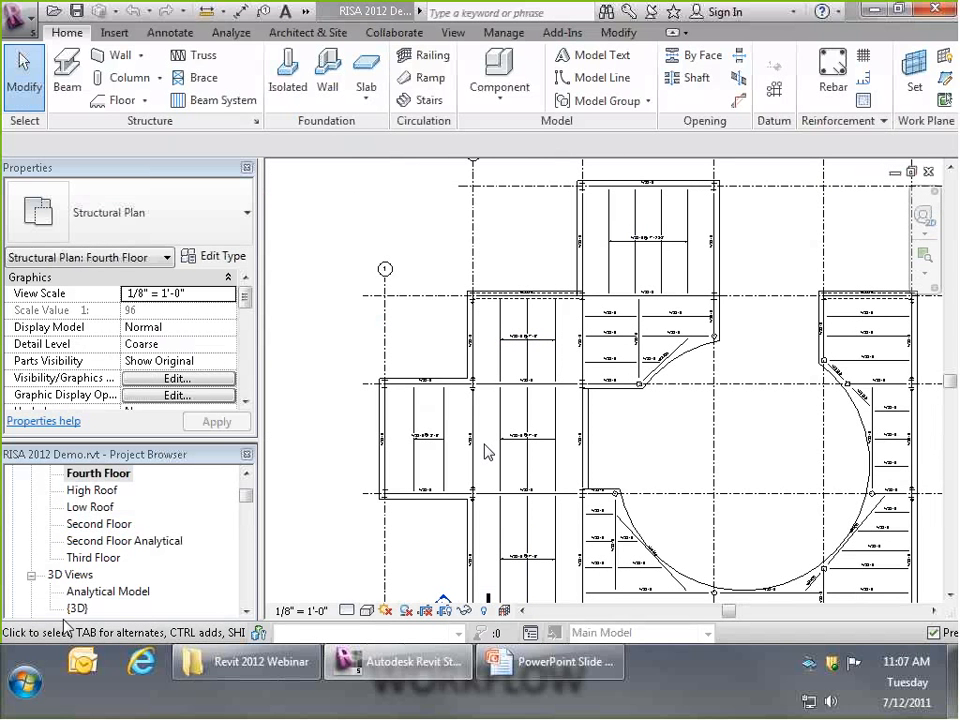
- Open the High Roof structural plan and examine the radial rods and perimeter framing of the round roof
{"action": "double_click", "coordinate": [98, 490]}
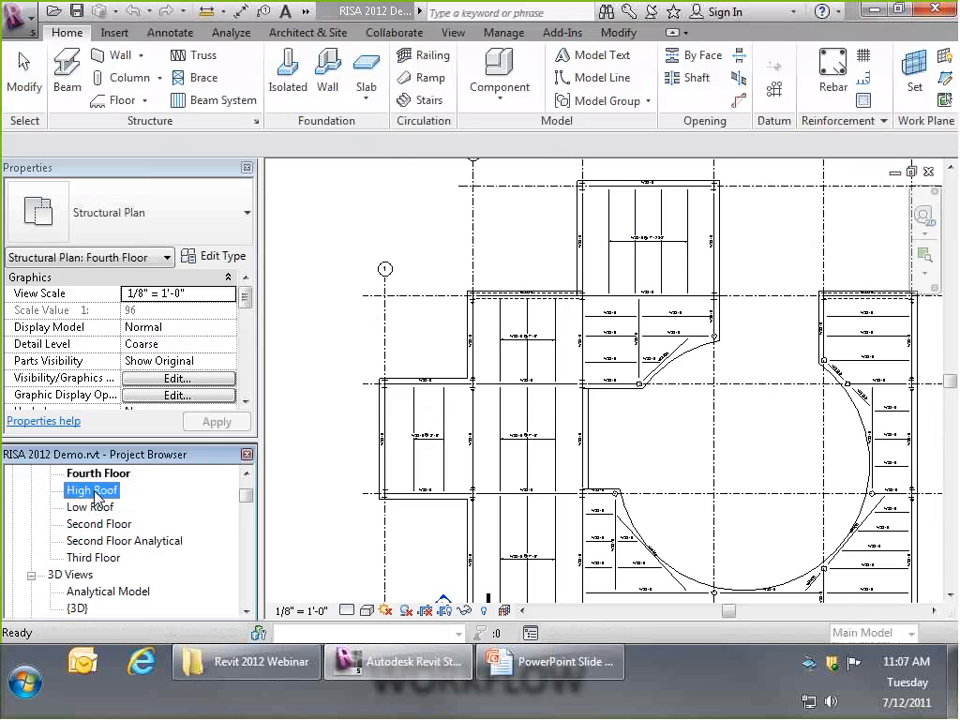
{"action": "scroll", "coordinate": [926, 448], "scroll_direction": "up", "scroll_amount": 9}
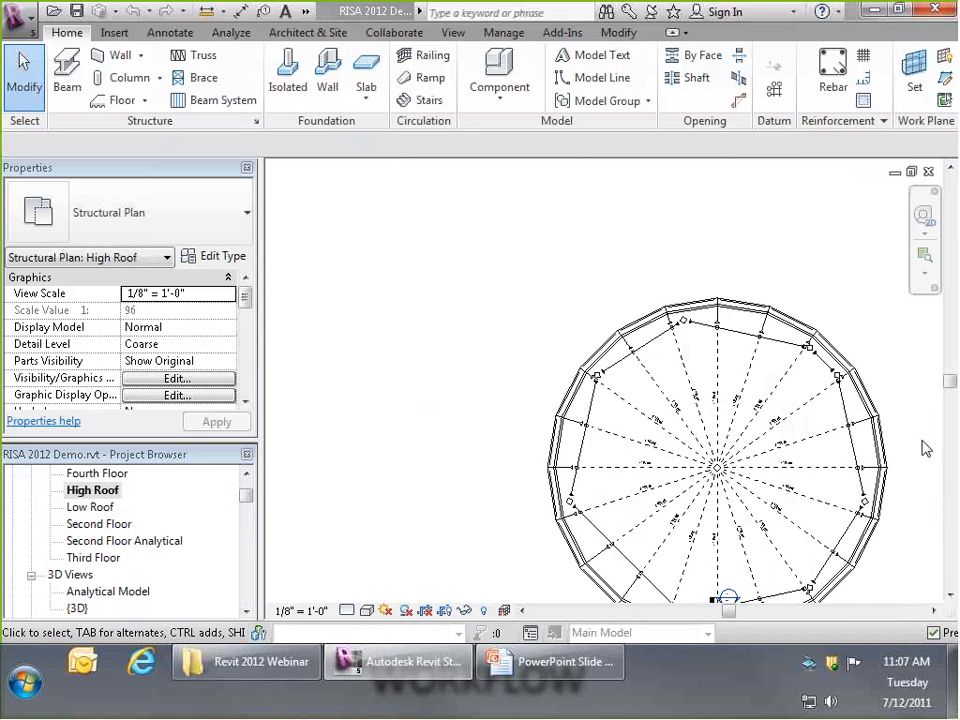
{"action": "scroll", "coordinate": [680, 316], "scroll_direction": "down", "scroll_amount": 4}
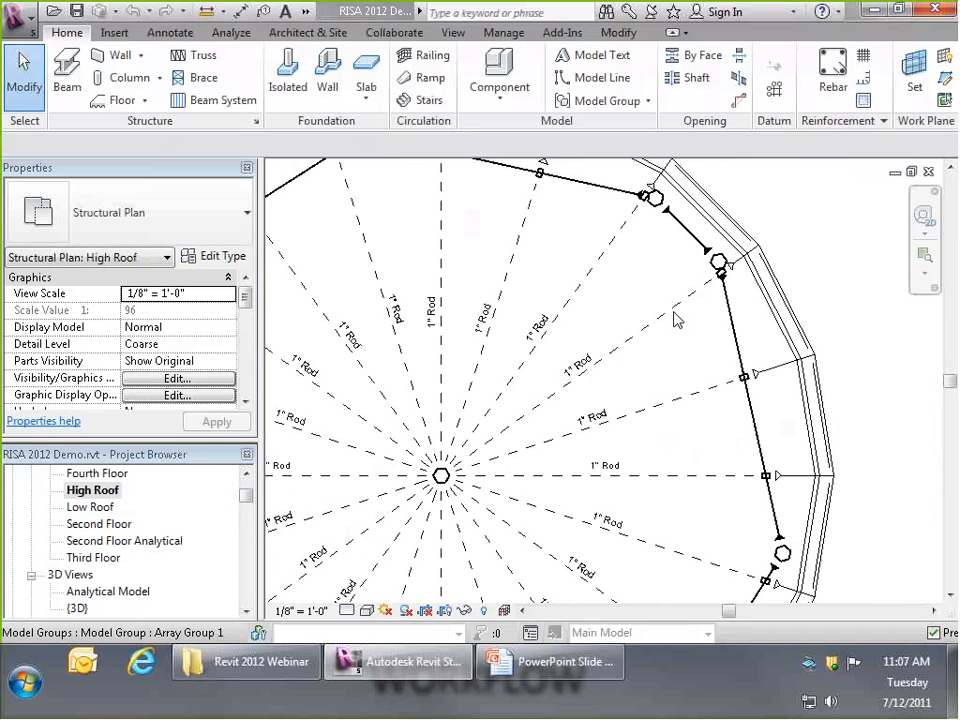
- View the Analytical Model, and examine the cone roof and the building's floor framing in the {3D} view
{"action": "double_click", "coordinate": [100, 591]}
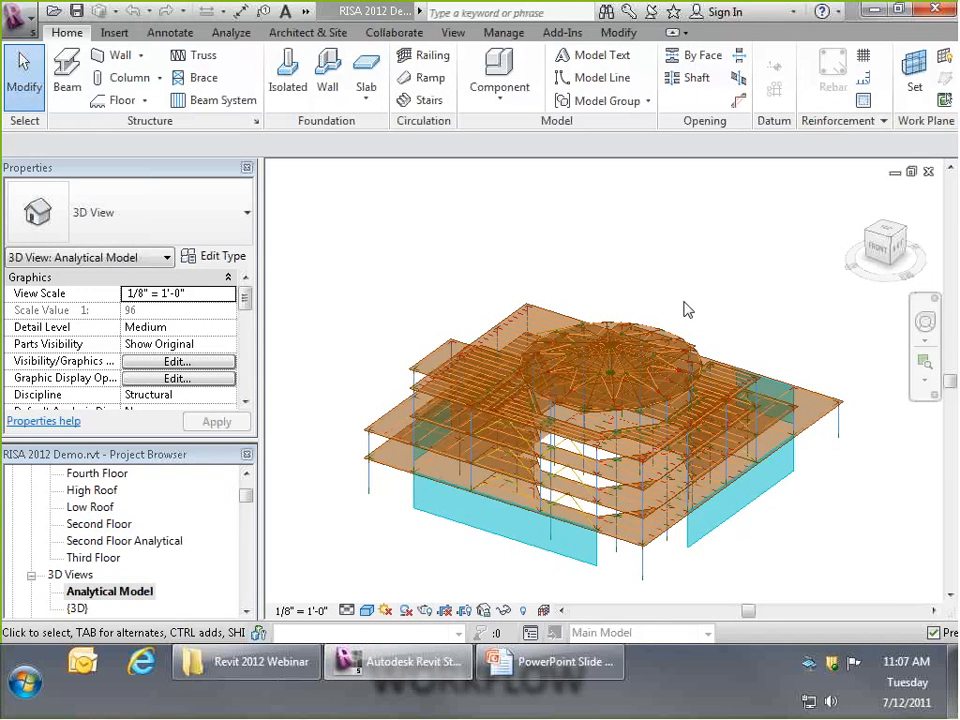
{"action": "double_click", "coordinate": [77, 608]}
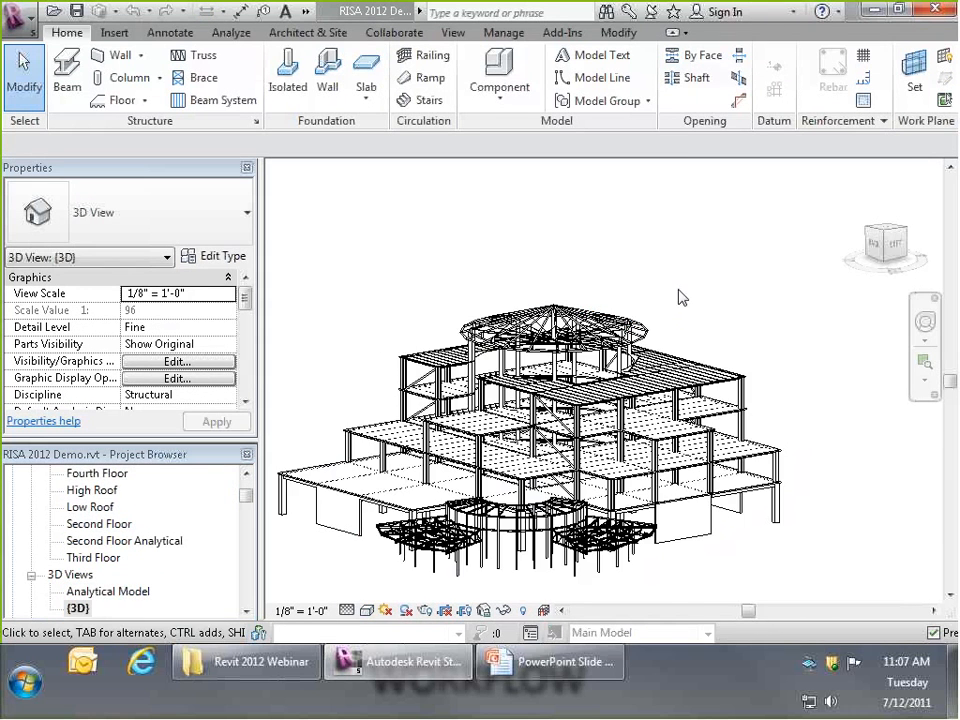
{"action": "scroll", "coordinate": [681, 296], "scroll_direction": "up", "scroll_amount": 5}
{"action": "middle_click_drag", "start_coordinate": [589, 354], "coordinate": [571, 421], "text": "shift"}
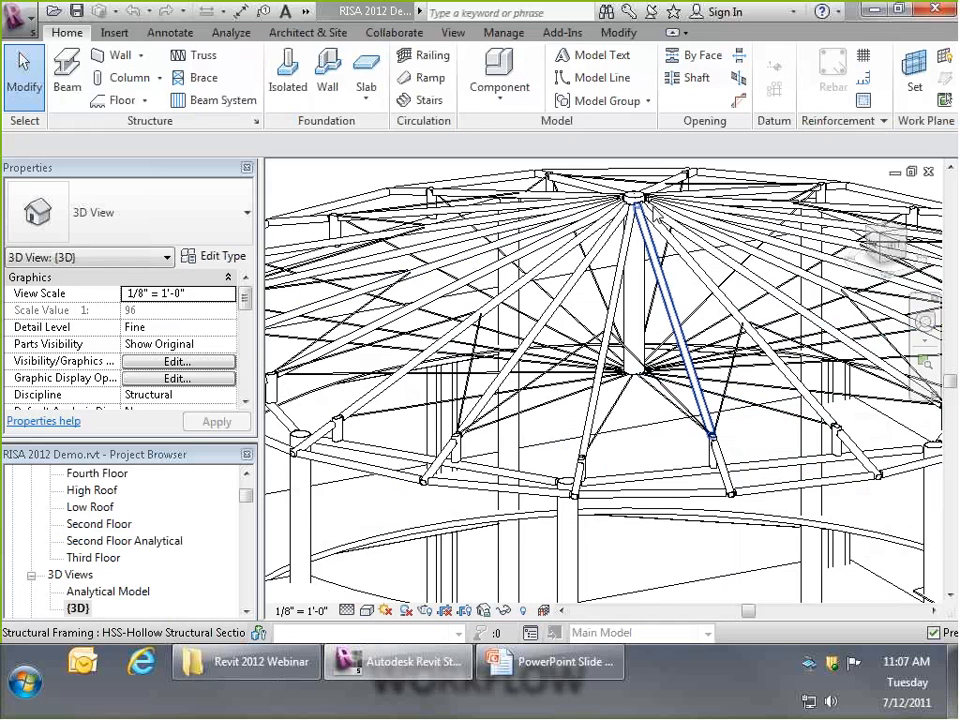
{"action": "scroll", "coordinate": [655, 212], "scroll_direction": "down", "scroll_amount": 6}
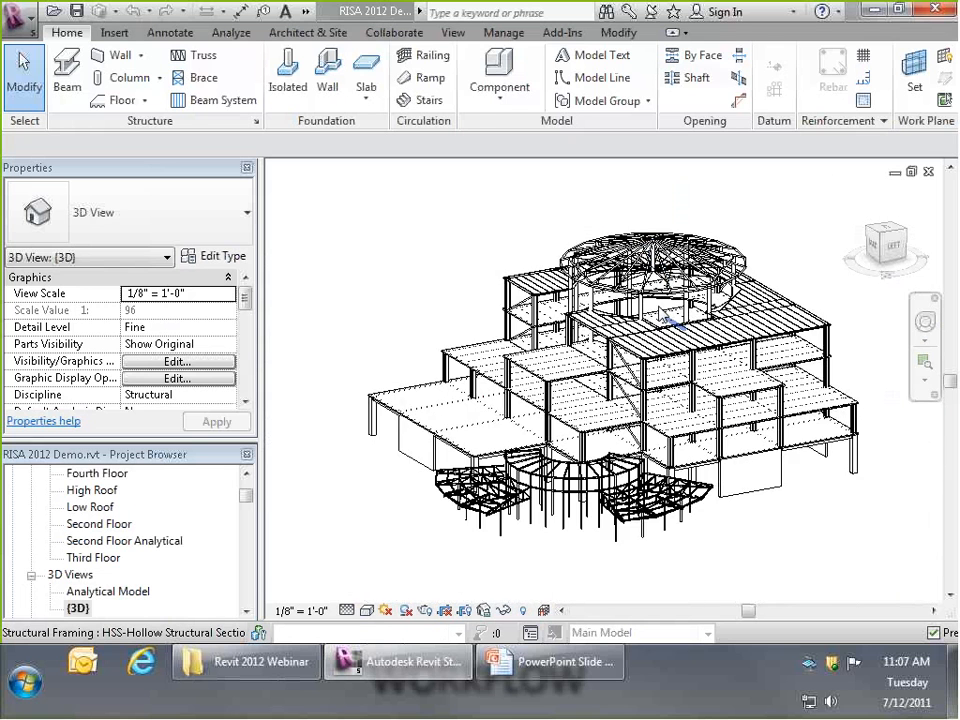
{"action": "scroll", "coordinate": [662, 312], "scroll_direction": "up", "scroll_amount": 3}
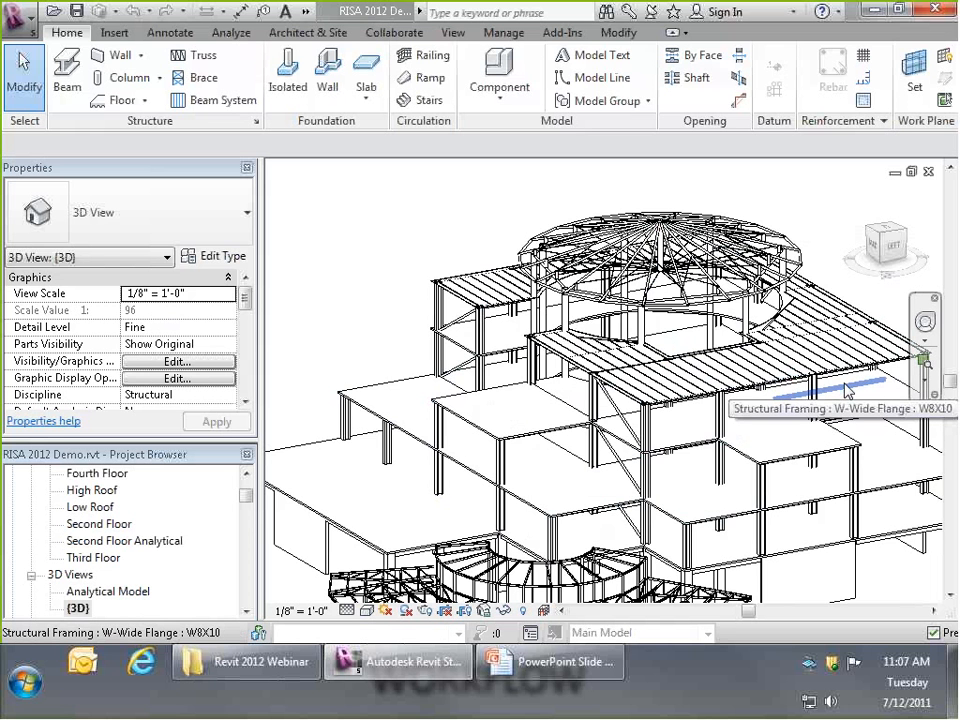
{"action": "scroll", "coordinate": [463, 268], "scroll_direction": "down", "scroll_amount": 2}
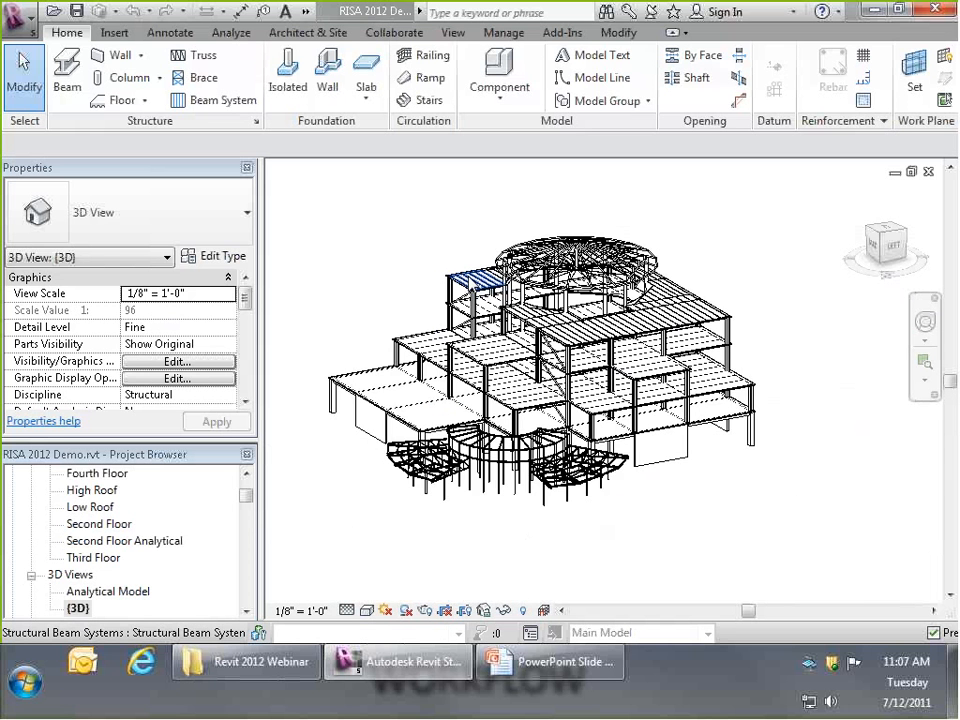
{"action": "scroll", "coordinate": [465, 272], "scroll_direction": "up", "scroll_amount": 1}
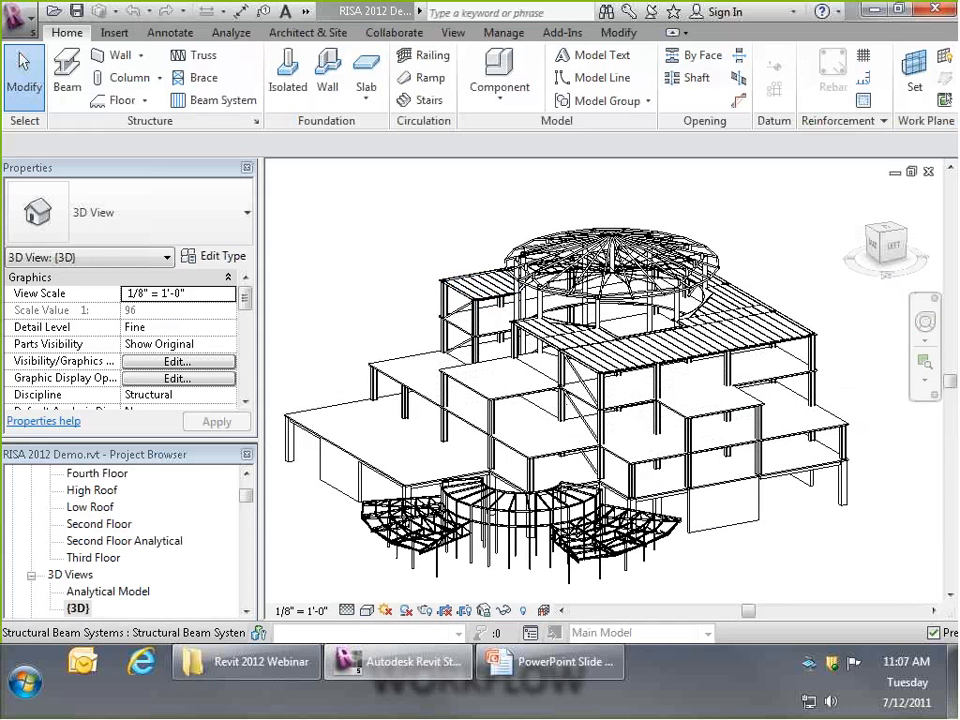
- Review the linked Revit file Architect's Model.rvt in Manage Links and close the dialog without changes
{"action": "left_click", "coordinate": [505, 33]}
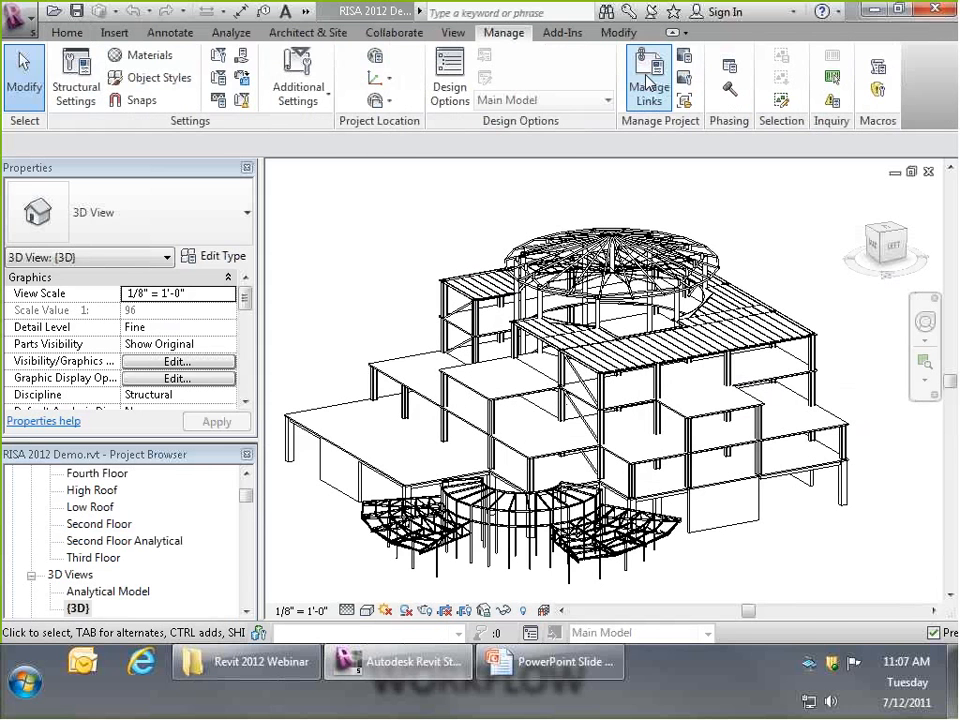
{"action": "left_click", "coordinate": [648, 84]}
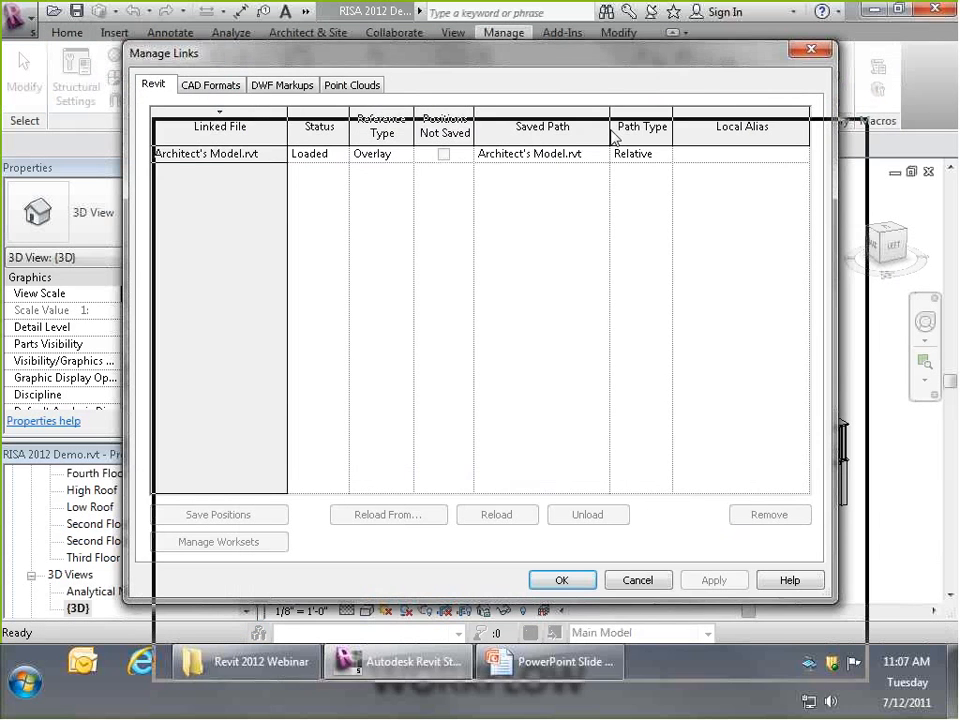
{"action": "left_click_drag", "start_coordinate": [612, 135], "coordinate": [615, 175]}
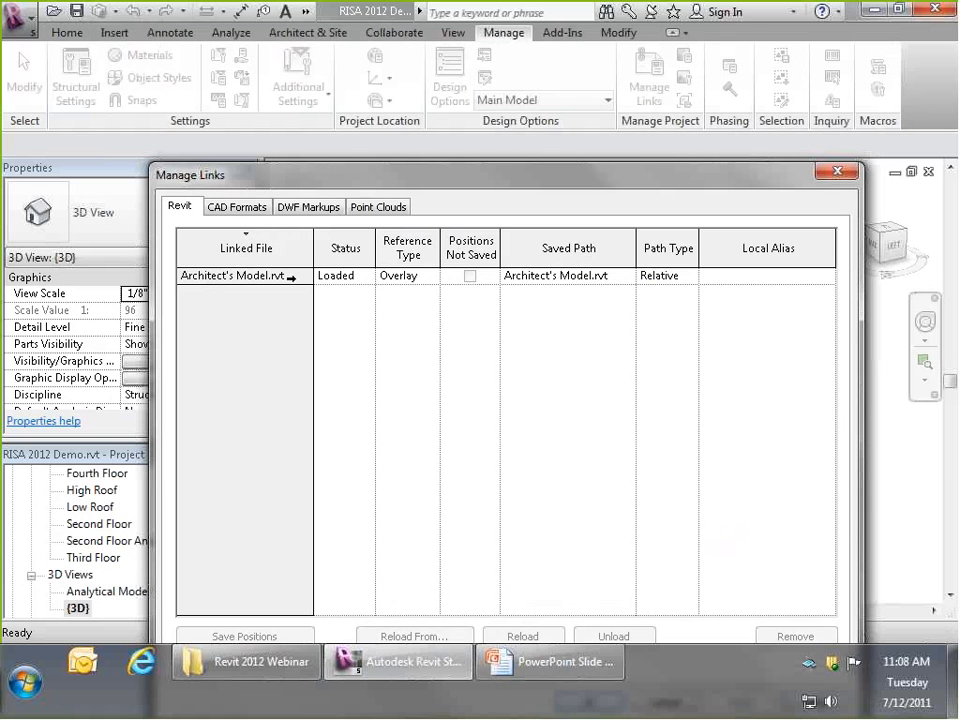
{"action": "left_click", "coordinate": [280, 277]}
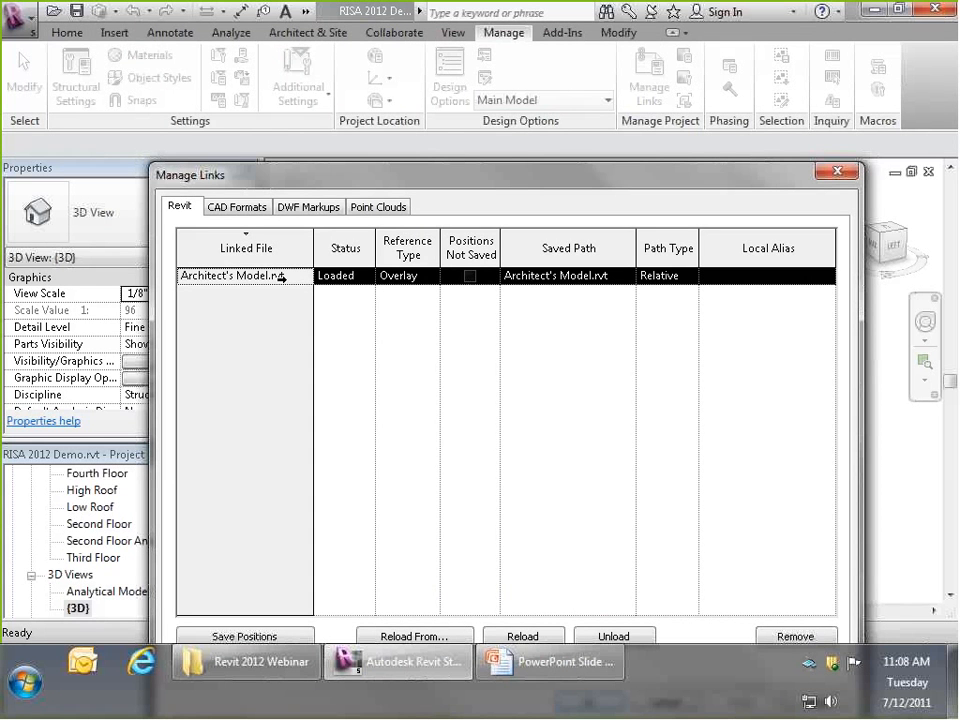
{"action": "left_click", "coordinate": [836, 172]}
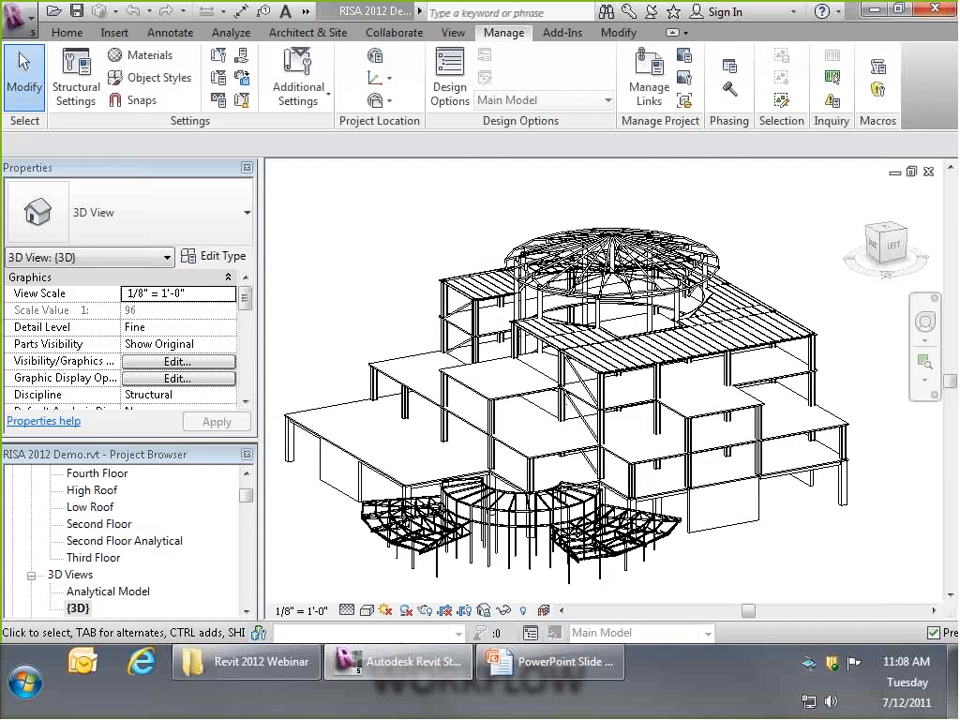
- Open the High Roof plan briefly and return to the Second Floor structural plan to examine its grid lines
{"action": "double_click", "coordinate": [95, 490]}
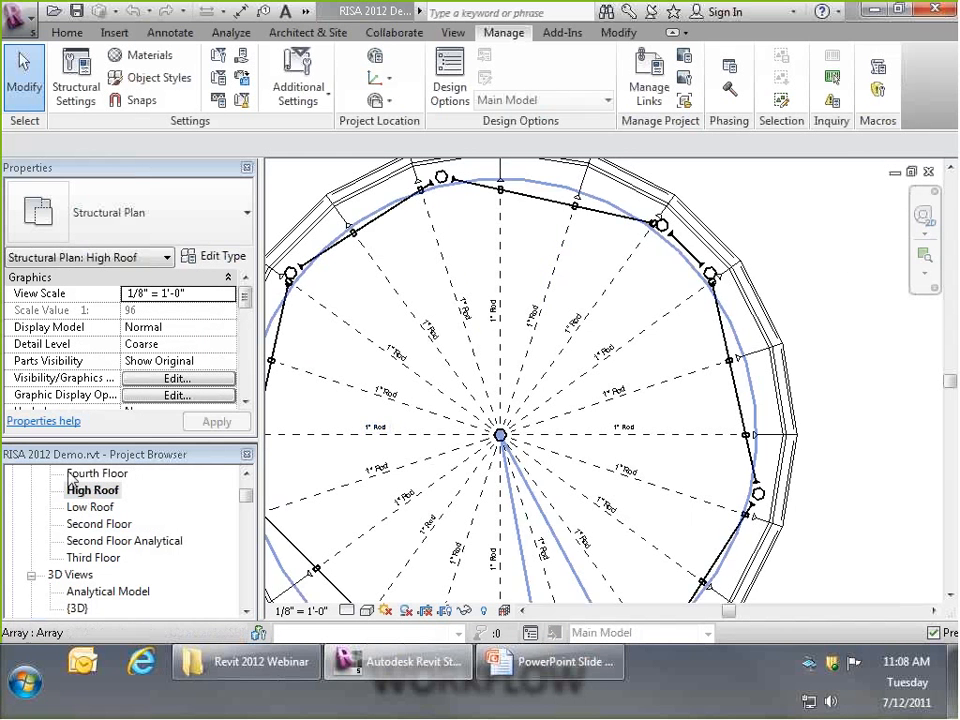
{"action": "double_click", "coordinate": [75, 523]}
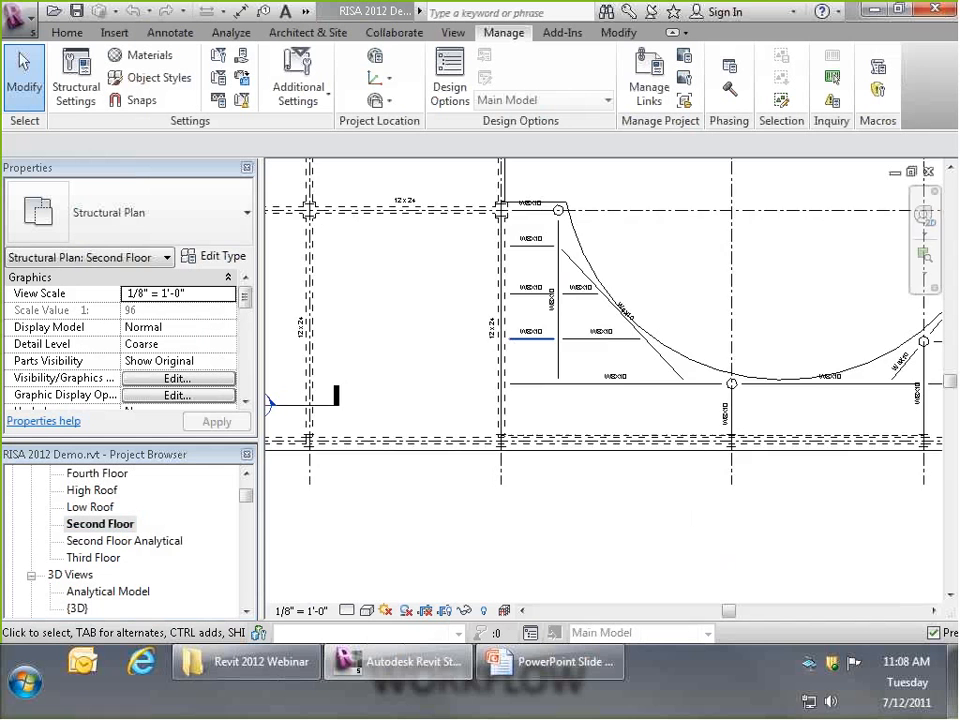
{"action": "scroll", "coordinate": [536, 543], "scroll_direction": "down", "scroll_amount": 10}
{"action": "middle_click_drag", "start_coordinate": [525, 366], "coordinate": [534, 388]}
{"action": "scroll", "coordinate": [666, 281], "scroll_direction": "up", "scroll_amount": 6}
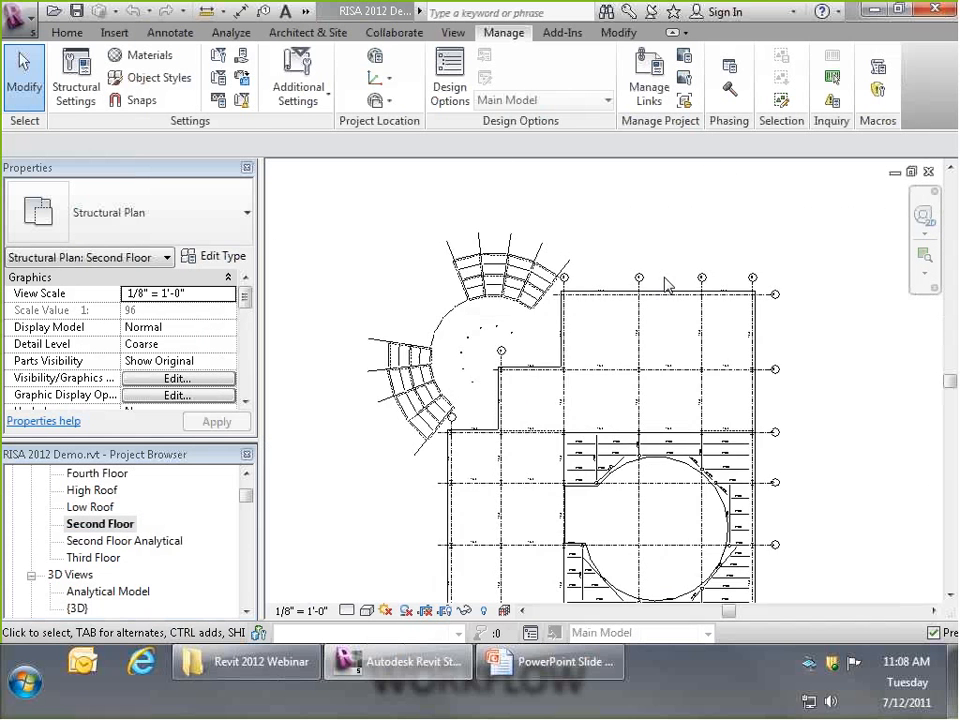
{"action": "scroll", "coordinate": [542, 270], "scroll_direction": "down", "scroll_amount": 2}
{"action": "scroll", "coordinate": [716, 290], "scroll_direction": "down", "scroll_amount": 4}
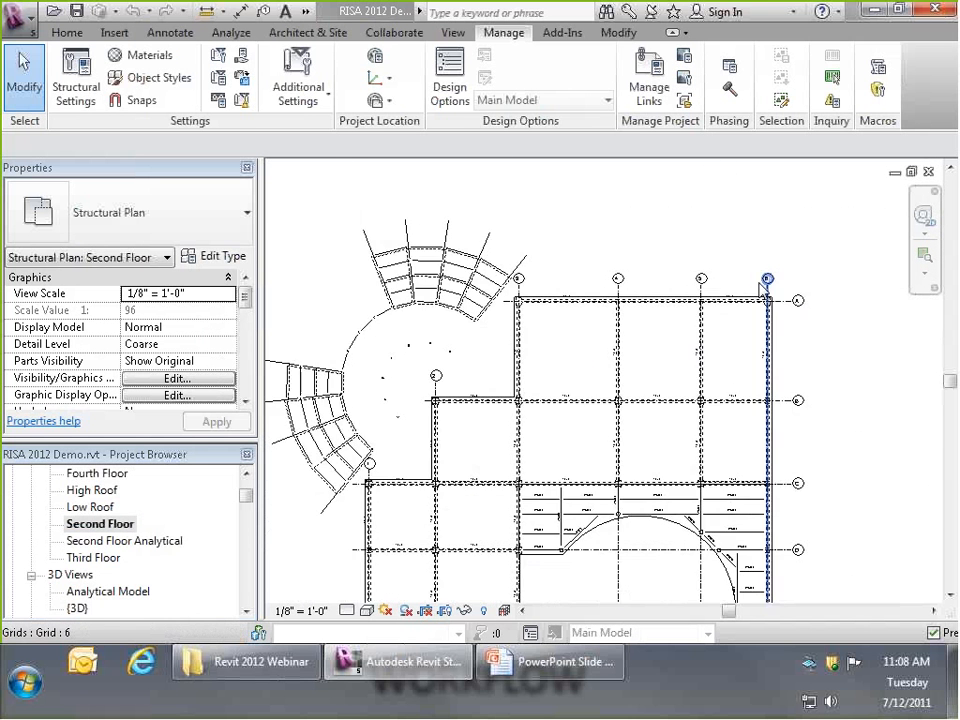
{"action": "scroll", "coordinate": [566, 600], "scroll_direction": "up", "scroll_amount": 3}
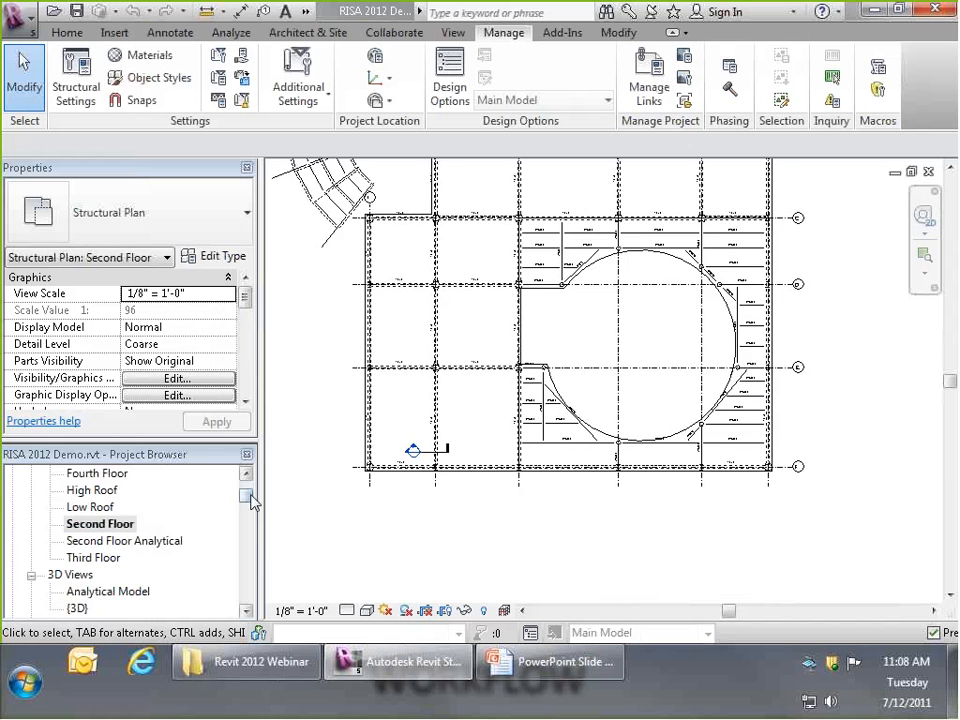
- Open the East building elevation and examine the level lines from the Foundation up to the Low Roof
{"action": "scroll", "coordinate": [180, 560], "scroll_direction": "down", "scroll_amount": 3}
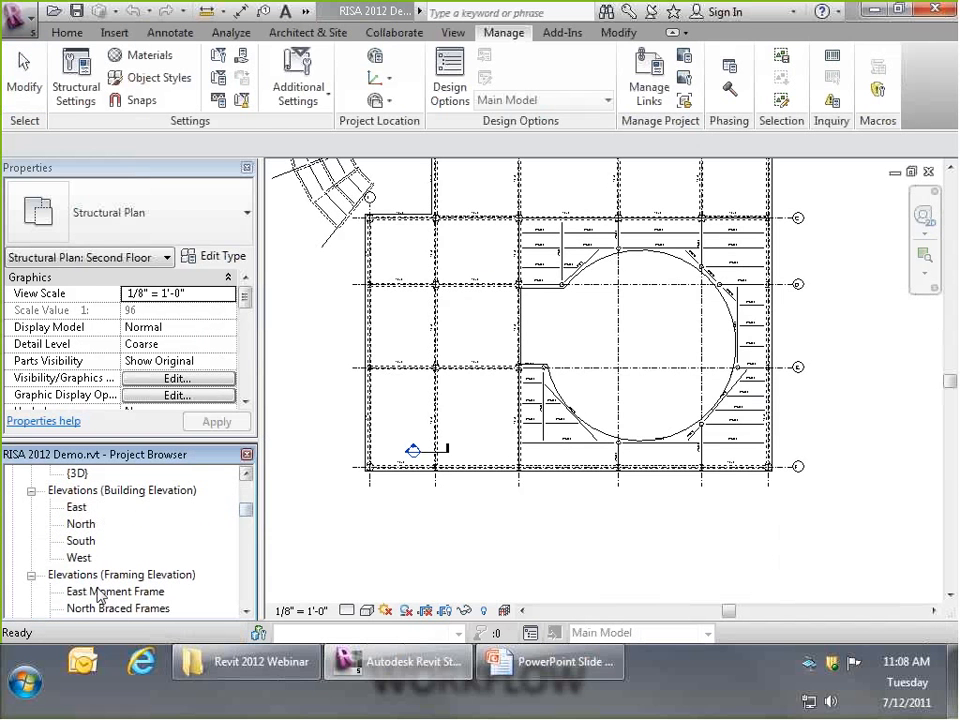
{"action": "left_click", "coordinate": [76, 507]}
{"action": "double_click", "coordinate": [77, 507]}
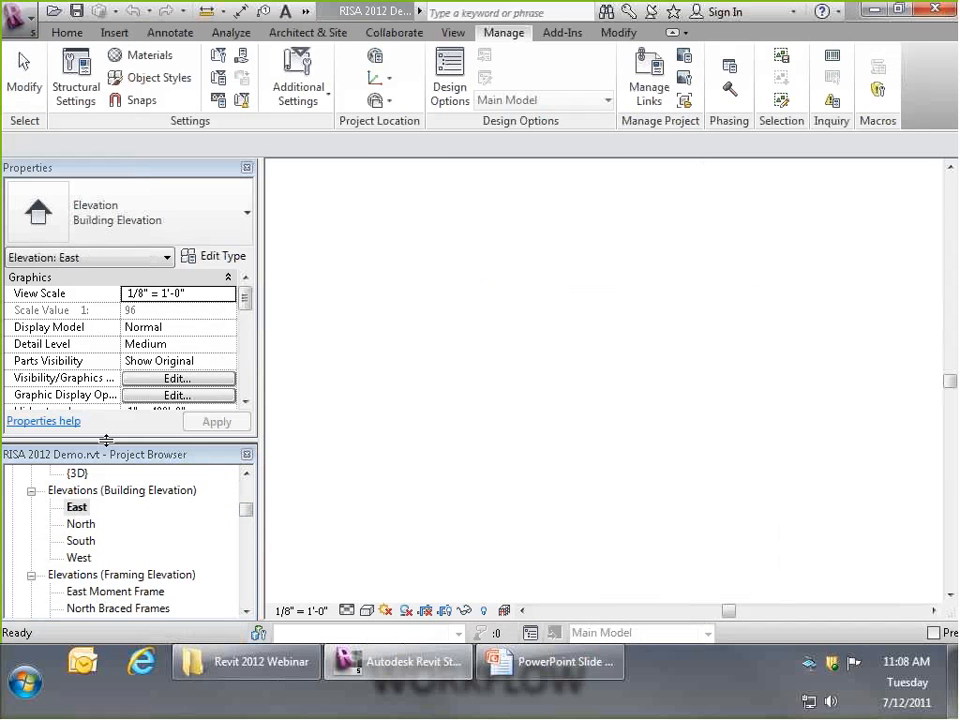
{"action": "scroll", "coordinate": [567, 400], "scroll_direction": "up", "scroll_amount": 10}
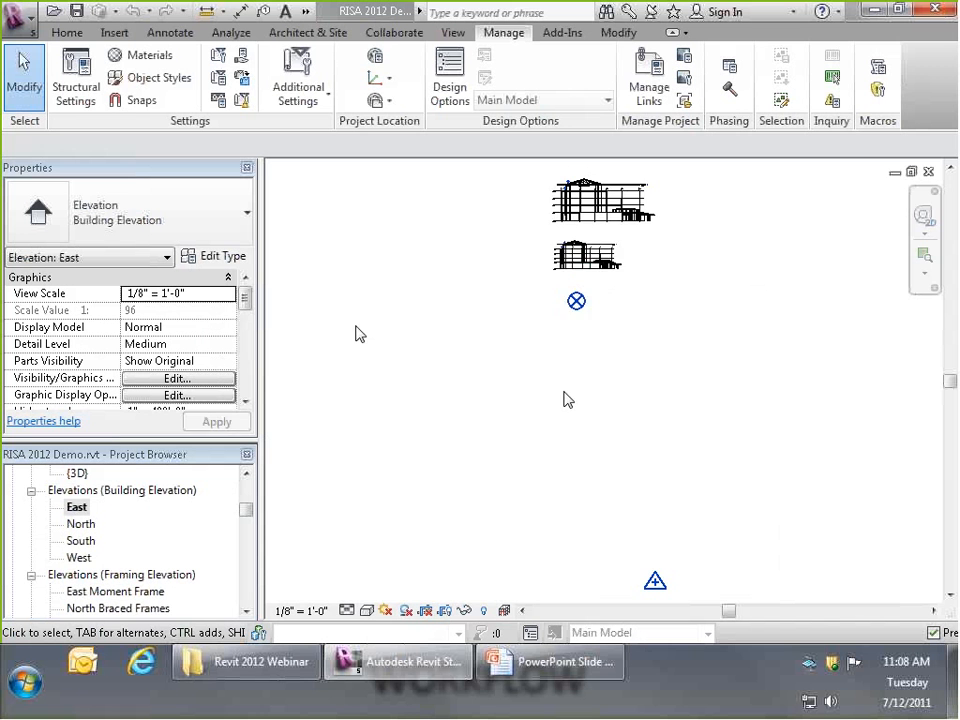
{"action": "scroll", "coordinate": [383, 380], "scroll_direction": "down", "scroll_amount": 2}
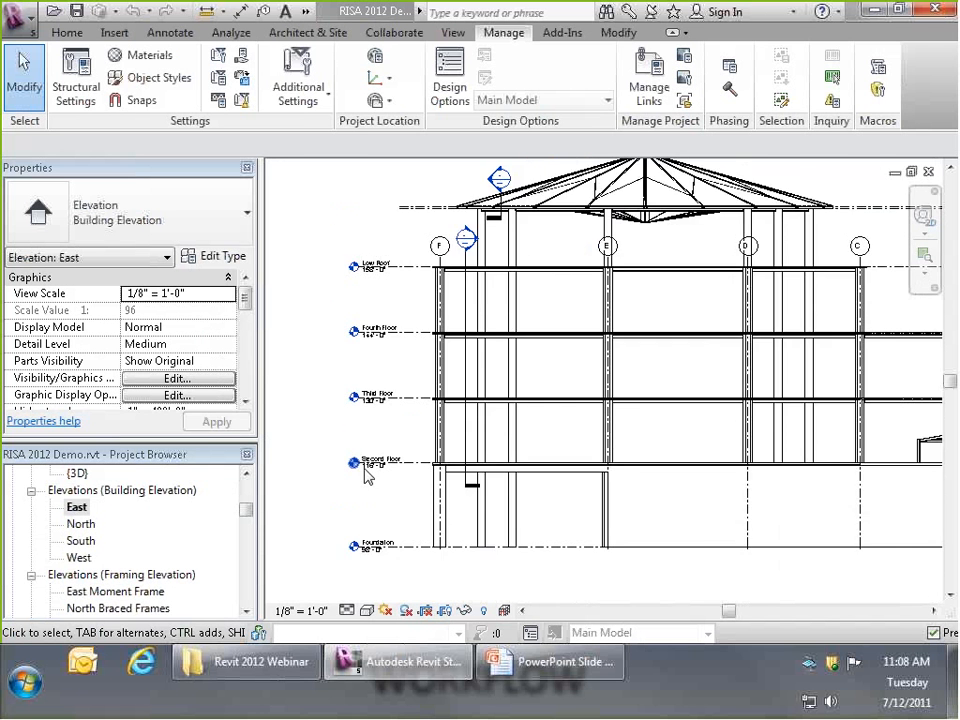
{"action": "scroll", "coordinate": [364, 469], "scroll_direction": "up", "scroll_amount": 1}
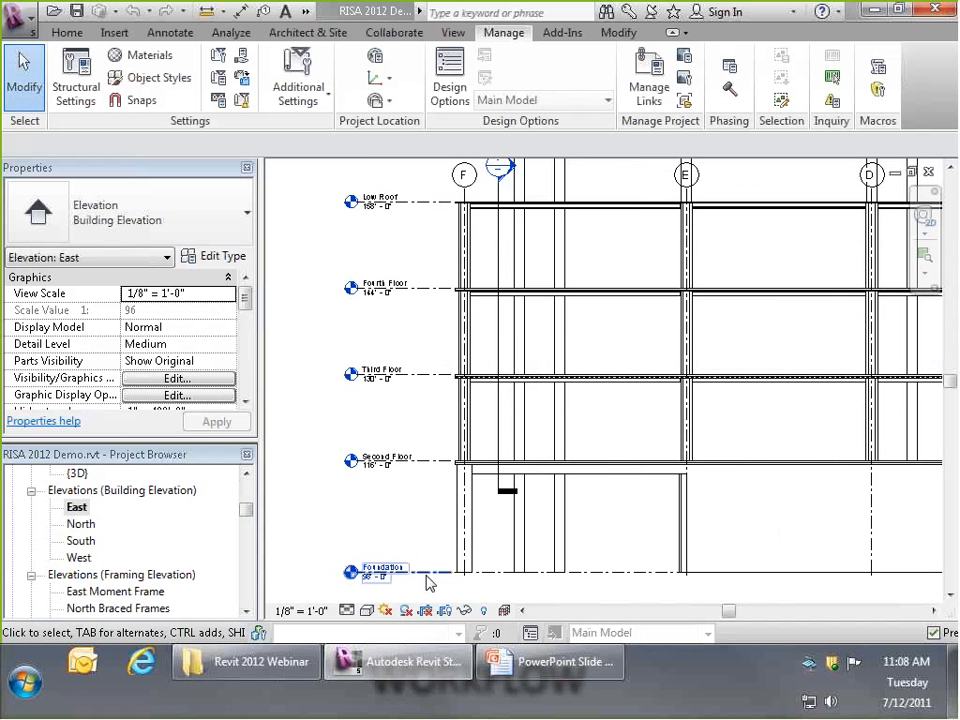
- Set the Elevation Base of the Foundation level's 1/4" Head type to Shared in the East elevation
{"action": "middle_click_drag", "start_coordinate": [429, 318], "coordinate": [430, 322]}
{"action": "scroll", "coordinate": [348, 583], "scroll_direction": "up", "scroll_amount": 4}
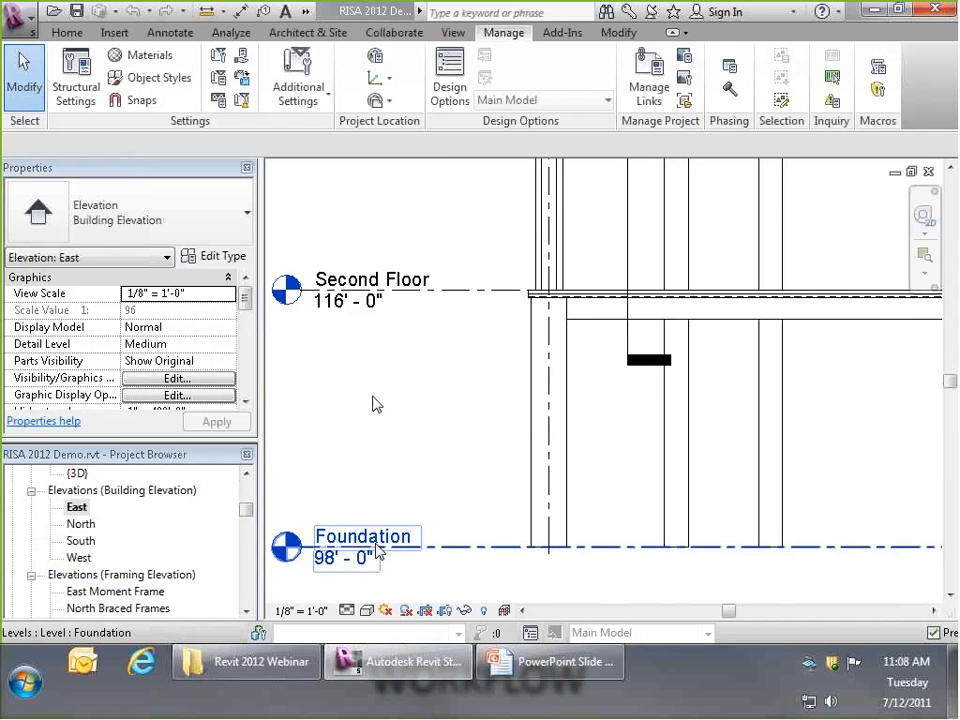
{"action": "scroll", "coordinate": [376, 403], "scroll_direction": "down", "scroll_amount": 3}
{"action": "left_click", "coordinate": [414, 478]}
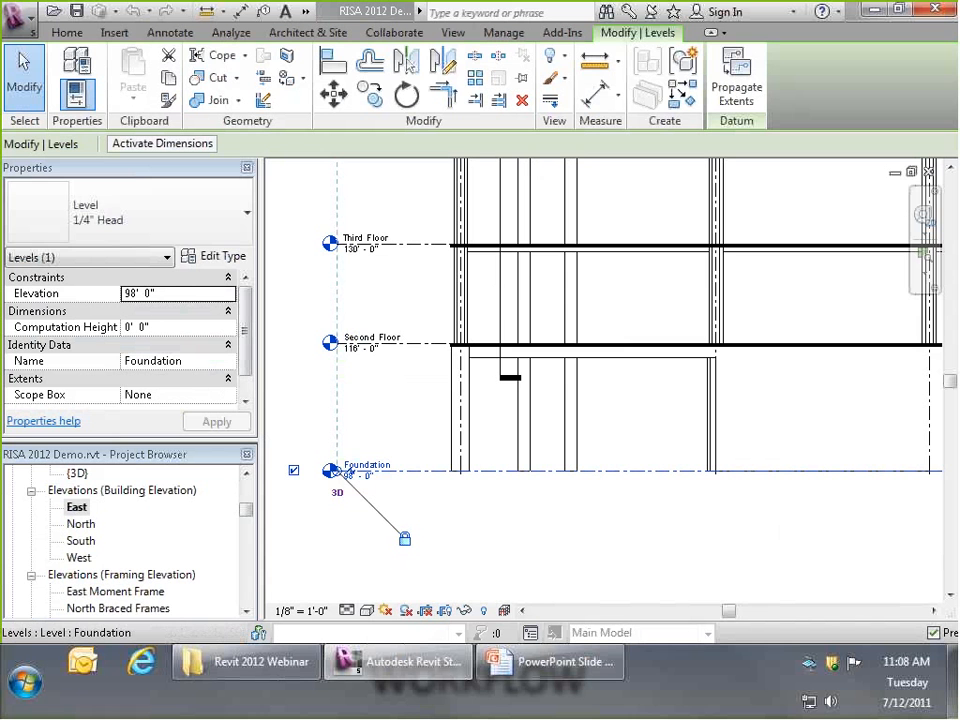
{"action": "left_click", "coordinate": [226, 260]}
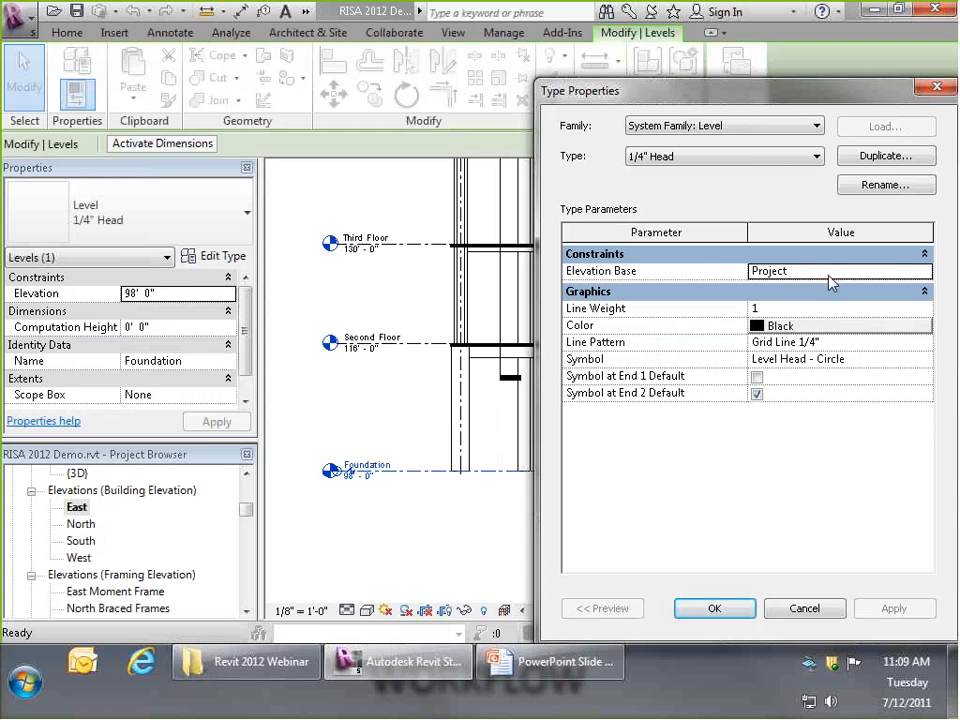
{"action": "left_click", "coordinate": [896, 272]}
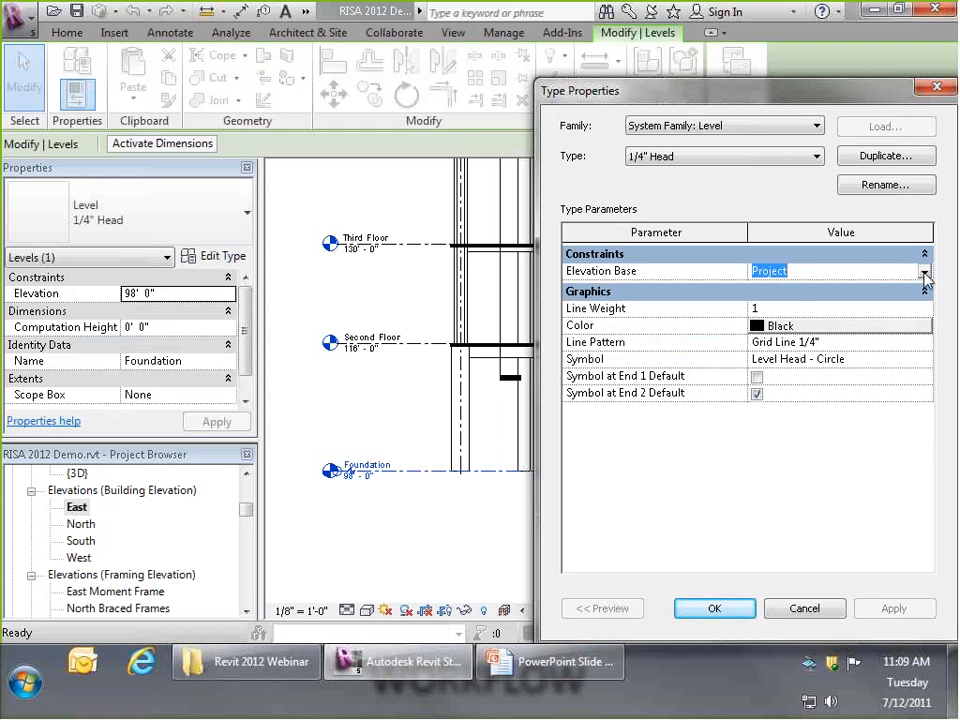
{"action": "left_click", "coordinate": [922, 272]}
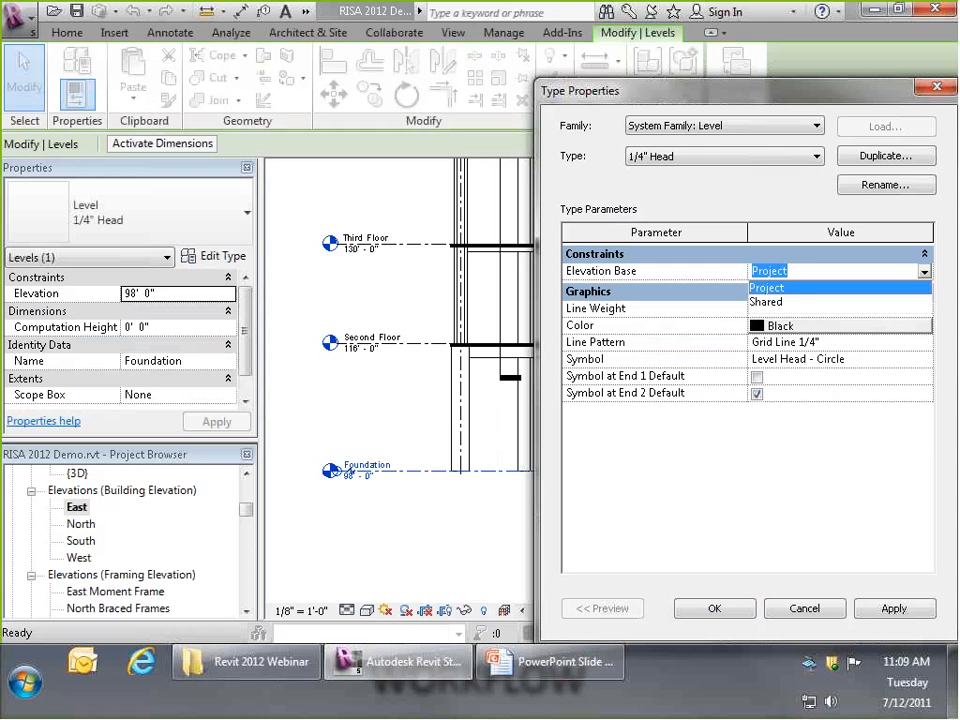
{"action": "left_click", "coordinate": [789, 303]}
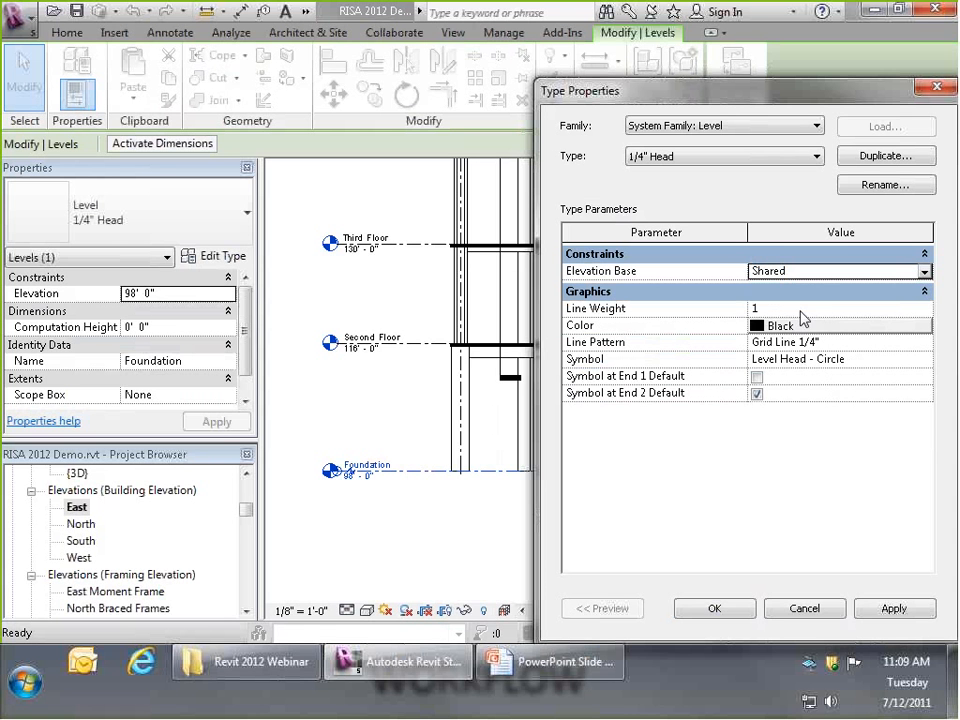
{"action": "left_click", "coordinate": [801, 271]}
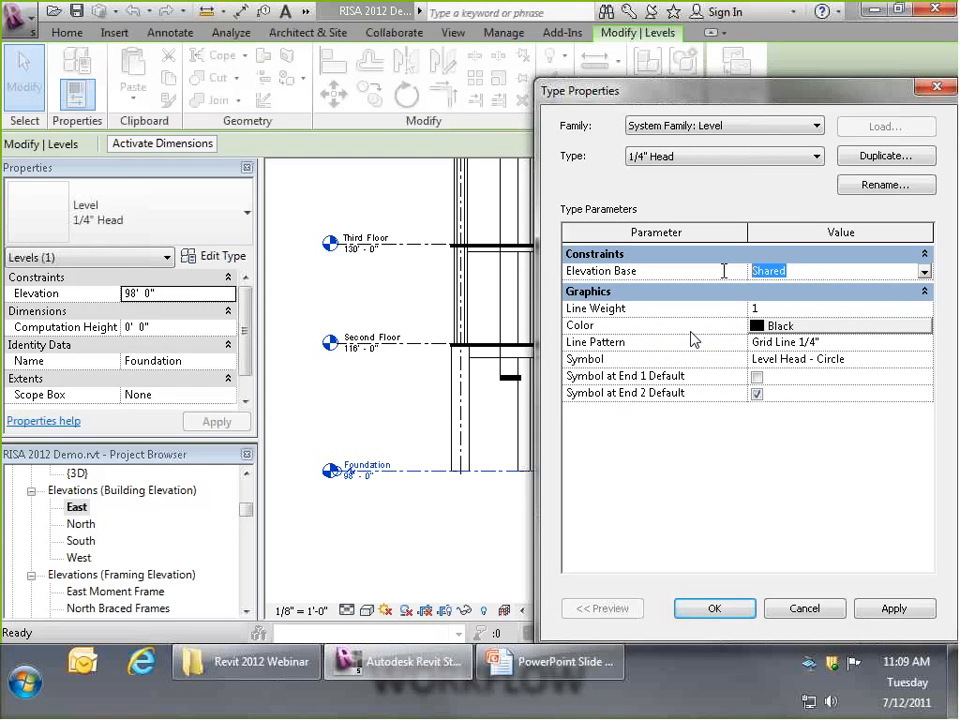
{"action": "left_click", "coordinate": [751, 270]}
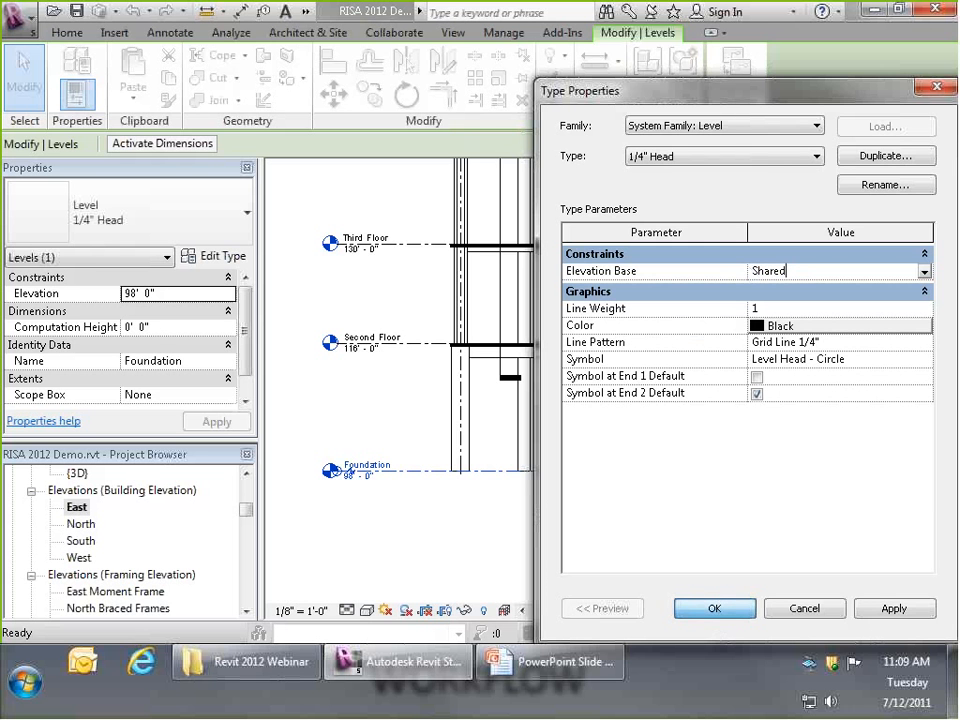
{"action": "left_click", "coordinate": [714, 608]}
{"action": "left_click", "coordinate": [392, 497]}
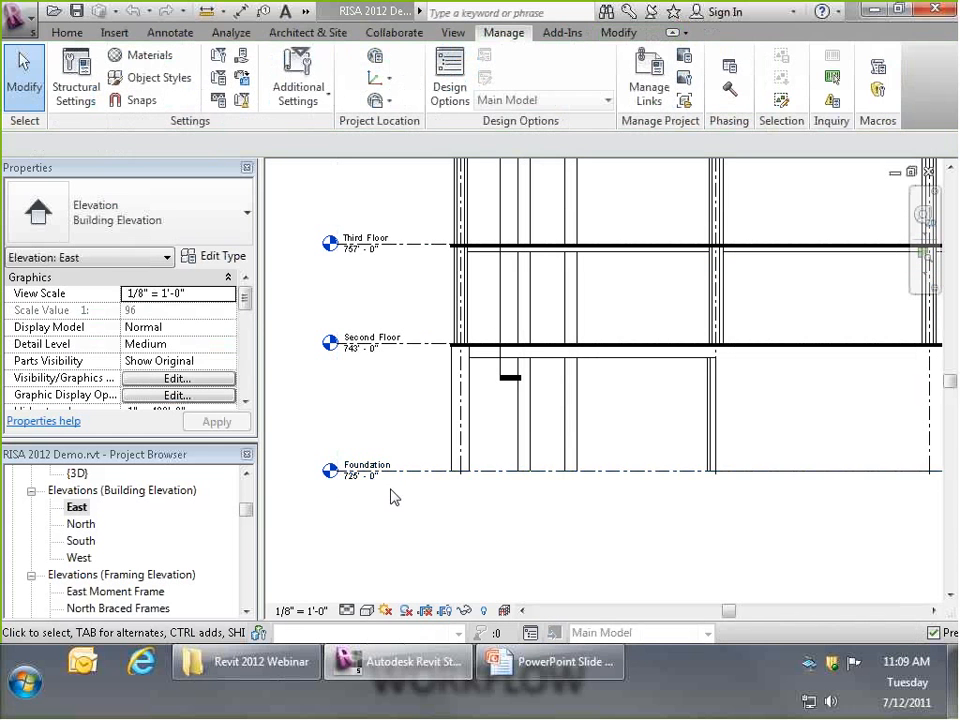
- Select the Survey Point and the Project Base Point below the building in turn to inspect their shared site coordinates
{"action": "scroll", "coordinate": [335, 478], "scroll_direction": "up", "scroll_amount": 3}
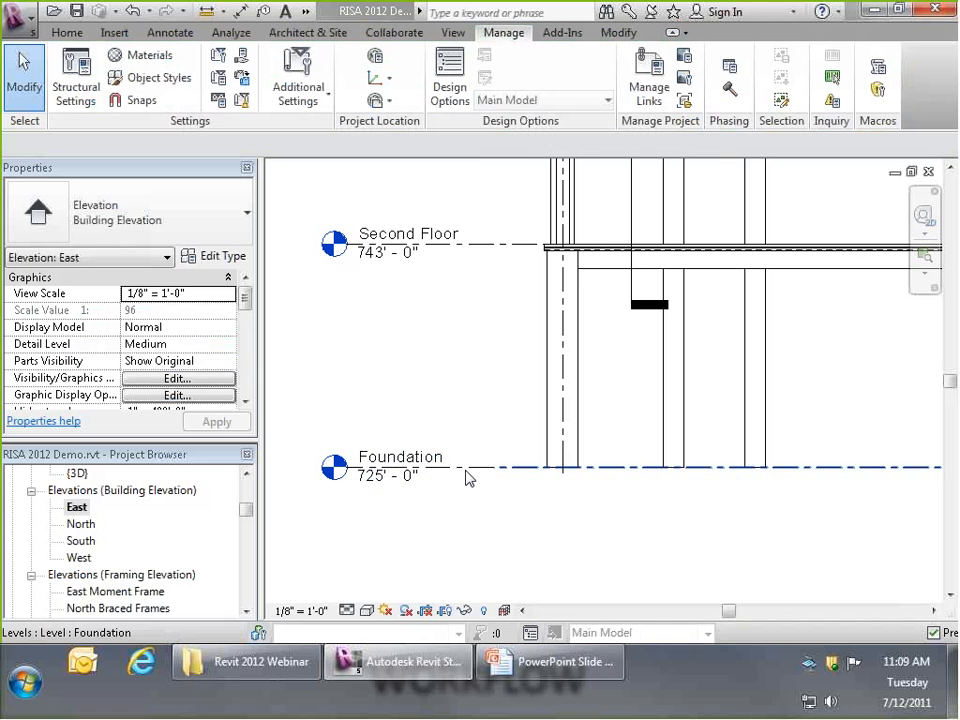
{"action": "scroll", "coordinate": [490, 372], "scroll_direction": "down", "scroll_amount": 5}
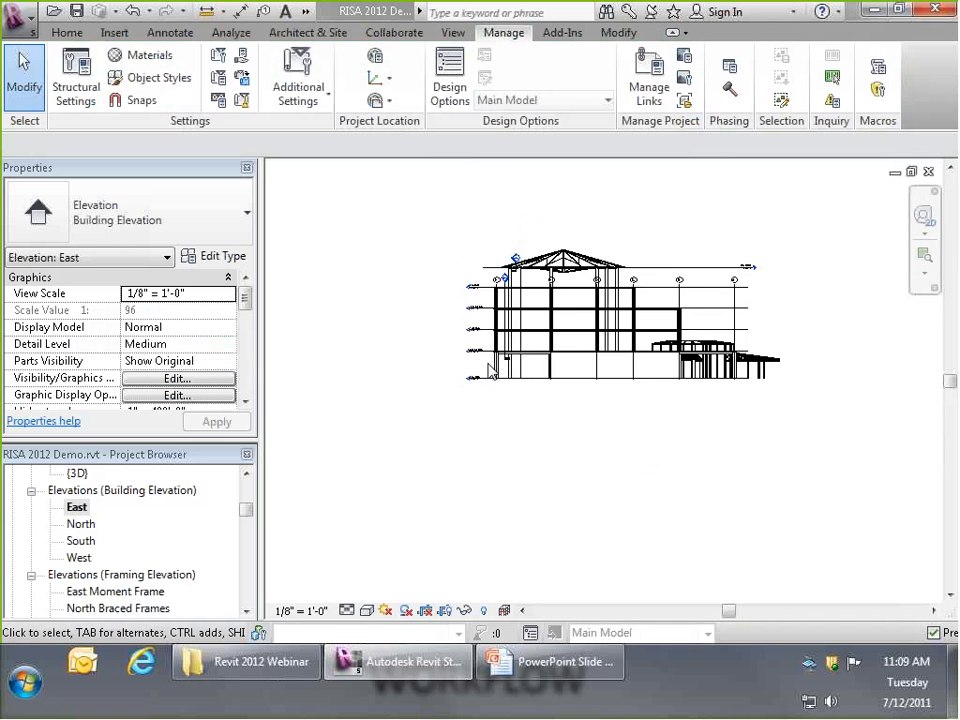
{"action": "scroll", "coordinate": [491, 373], "scroll_direction": "down", "scroll_amount": 2}
{"action": "scroll", "coordinate": [489, 368], "scroll_direction": "down", "scroll_amount": 3}
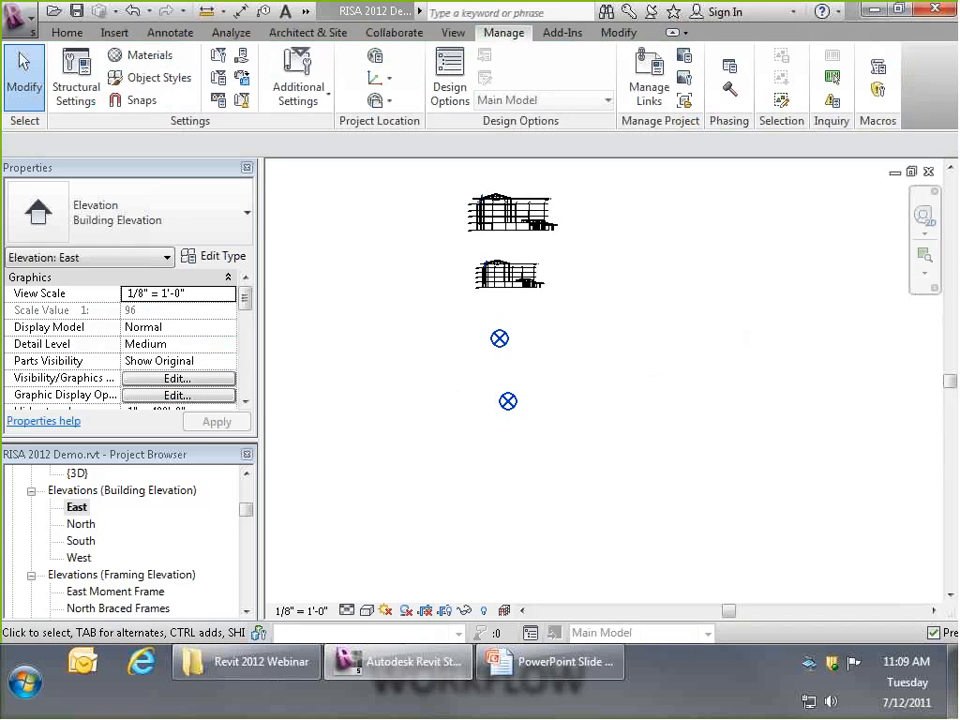
{"action": "scroll", "coordinate": [473, 189], "scroll_direction": "up", "scroll_amount": 2}
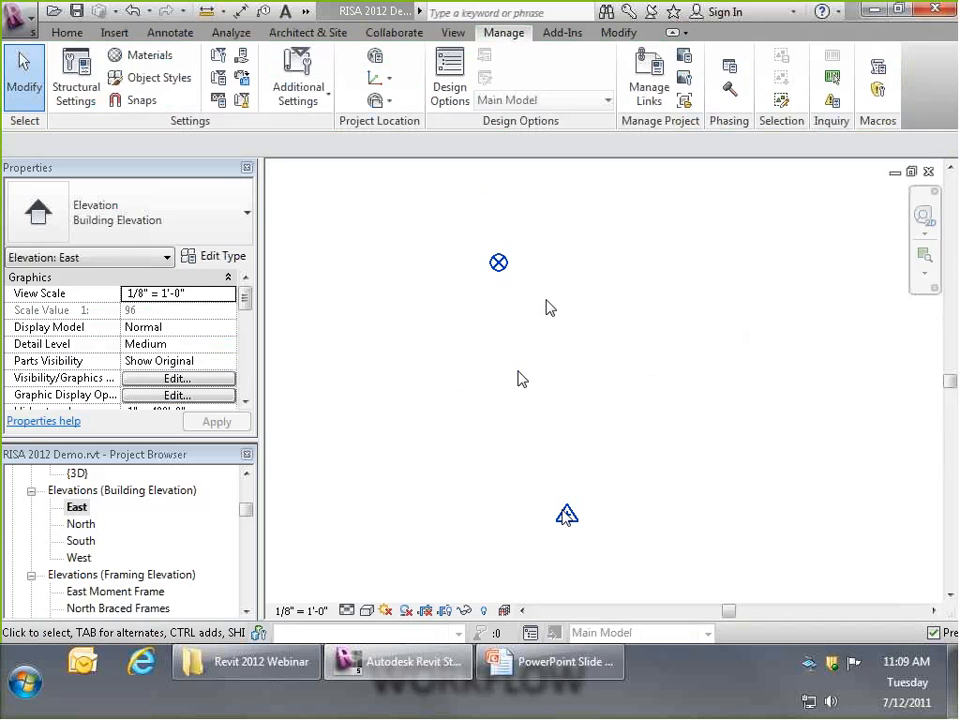
{"action": "left_click", "coordinate": [566, 515]}
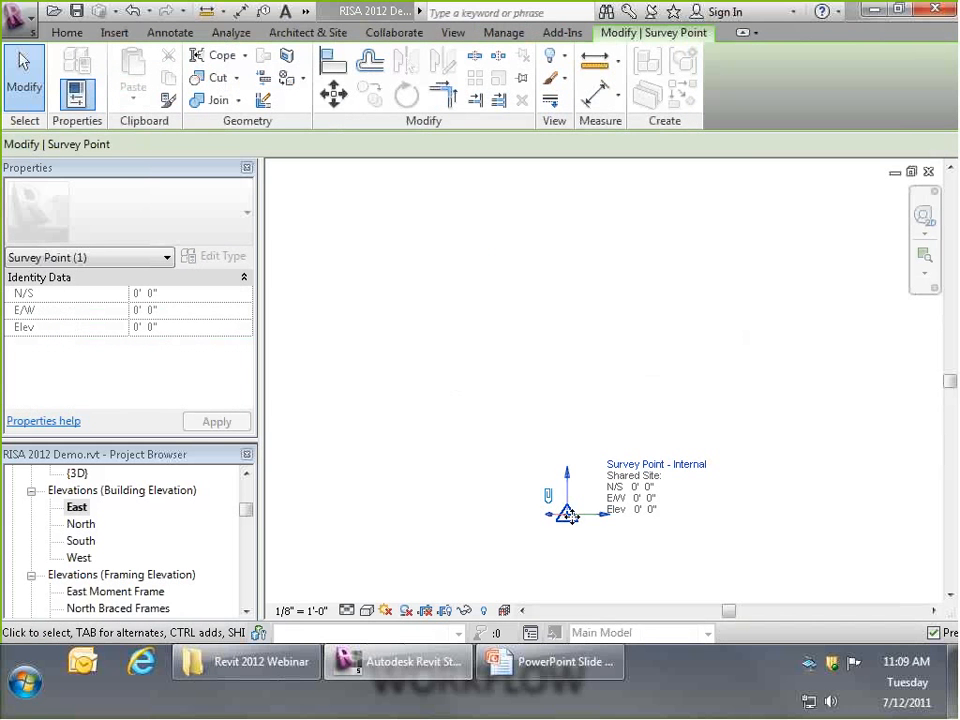
{"action": "left_click", "coordinate": [600, 581]}
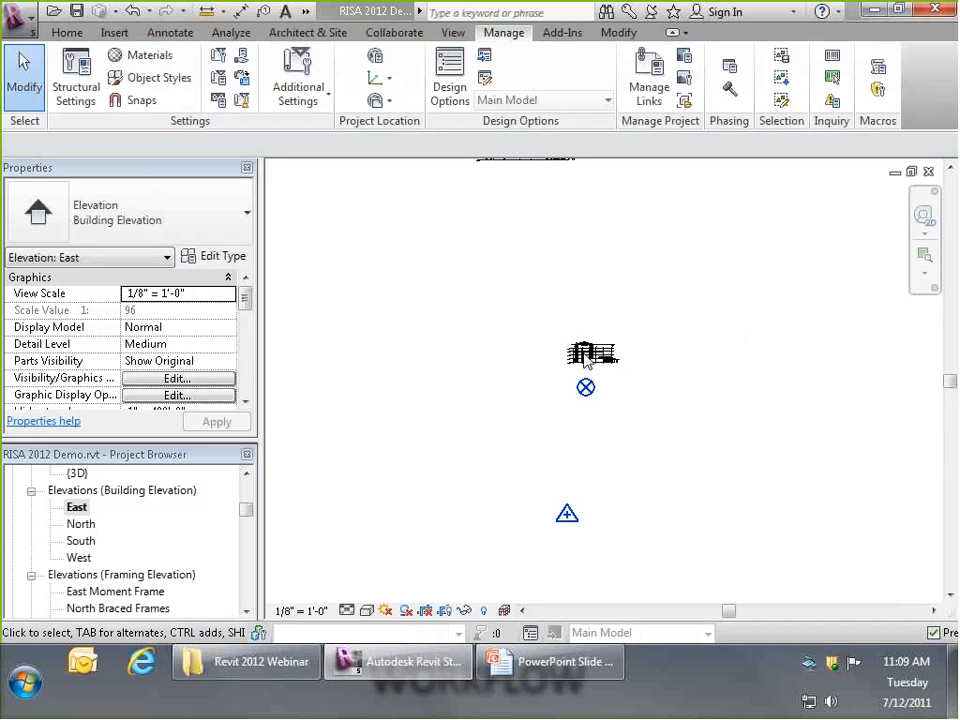
{"action": "left_click", "coordinate": [600, 496]}
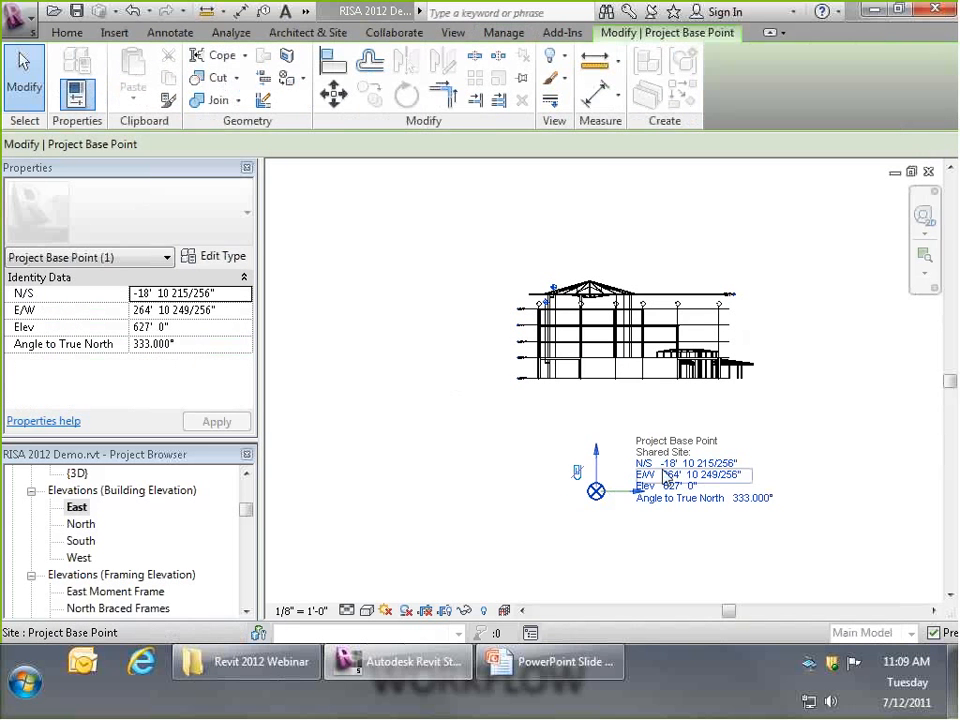
{"action": "left_click", "coordinate": [508, 510]}
- Set the Elevation Base of the Foundation level's 1/4" Head type back to Project
{"action": "scroll", "coordinate": [560, 390], "scroll_direction": "up", "scroll_amount": 5}
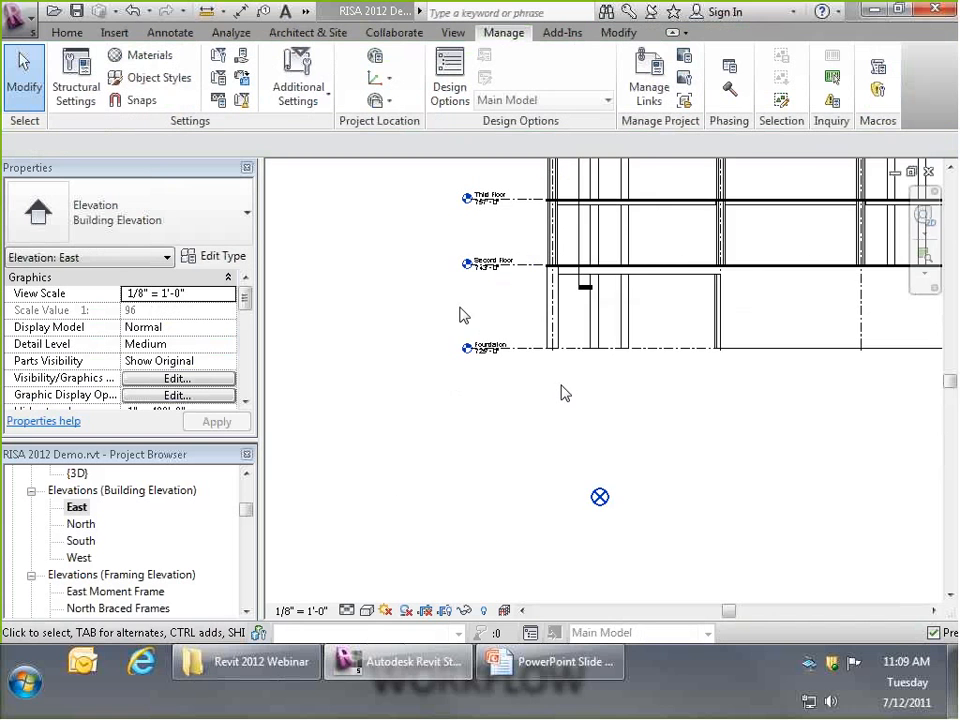
{"action": "scroll", "coordinate": [474, 319], "scroll_direction": "up", "scroll_amount": 4}
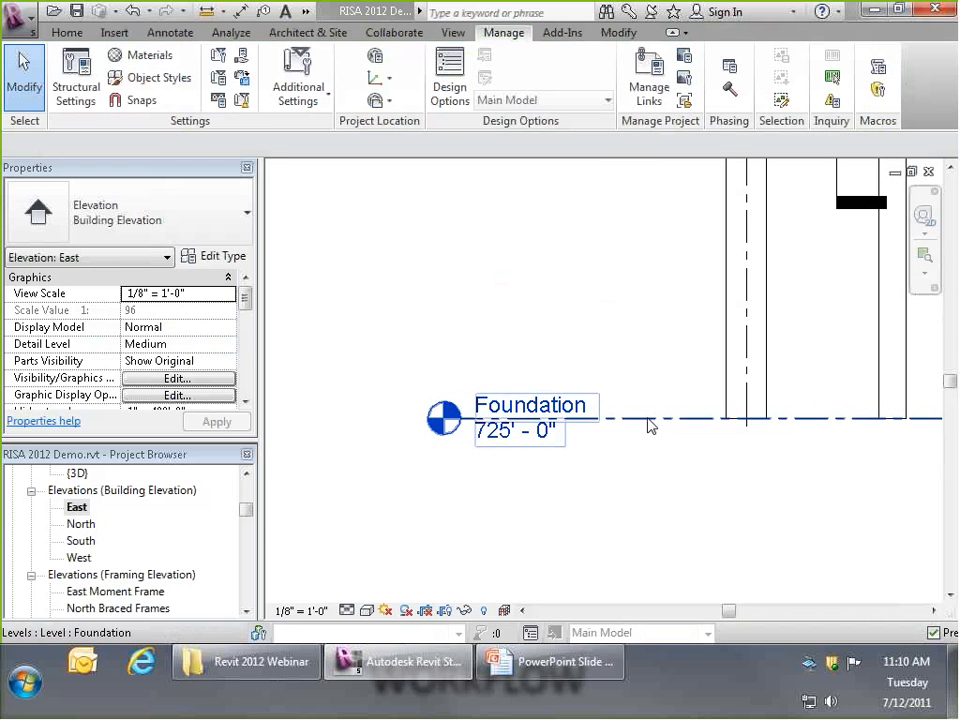
{"action": "left_click", "coordinate": [648, 425]}
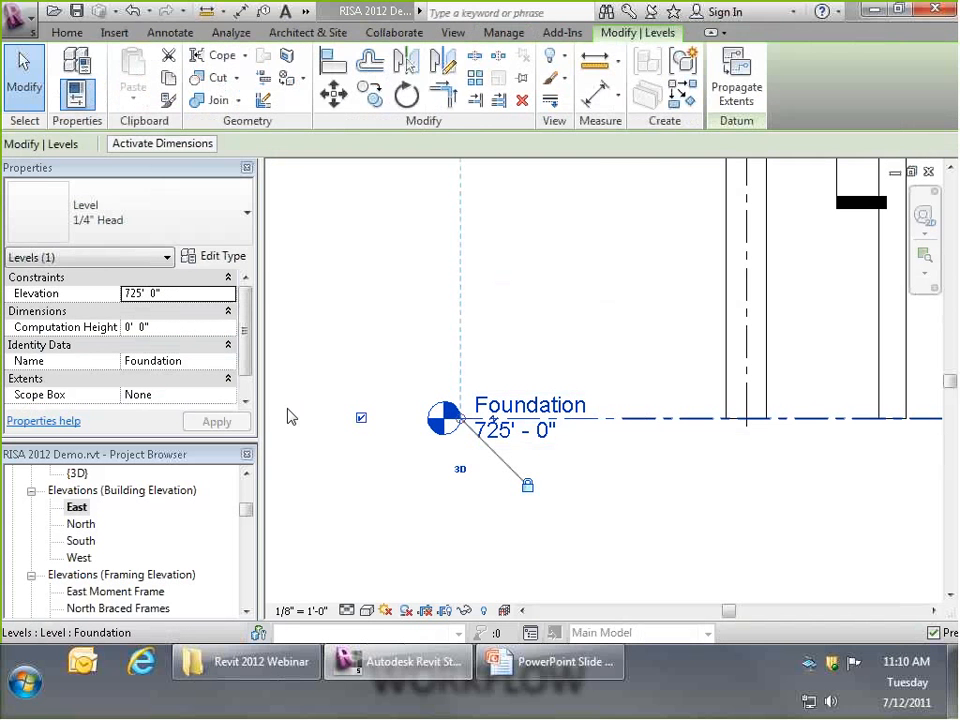
{"action": "left_click", "coordinate": [240, 259]}
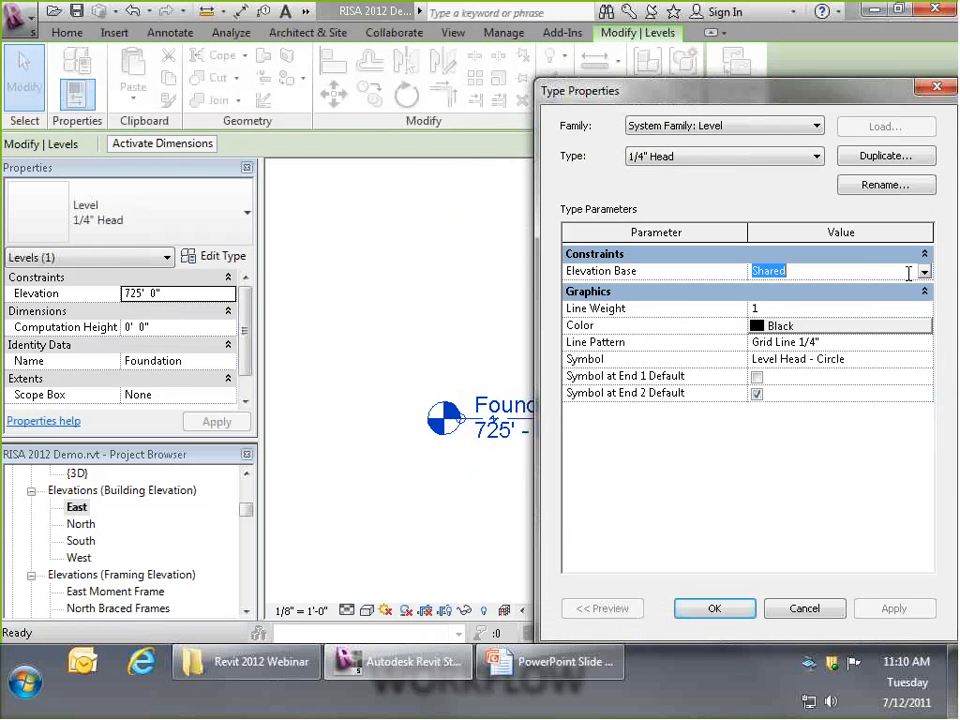
{"action": "left_click", "coordinate": [923, 271]}
{"action": "left_click", "coordinate": [770, 288]}
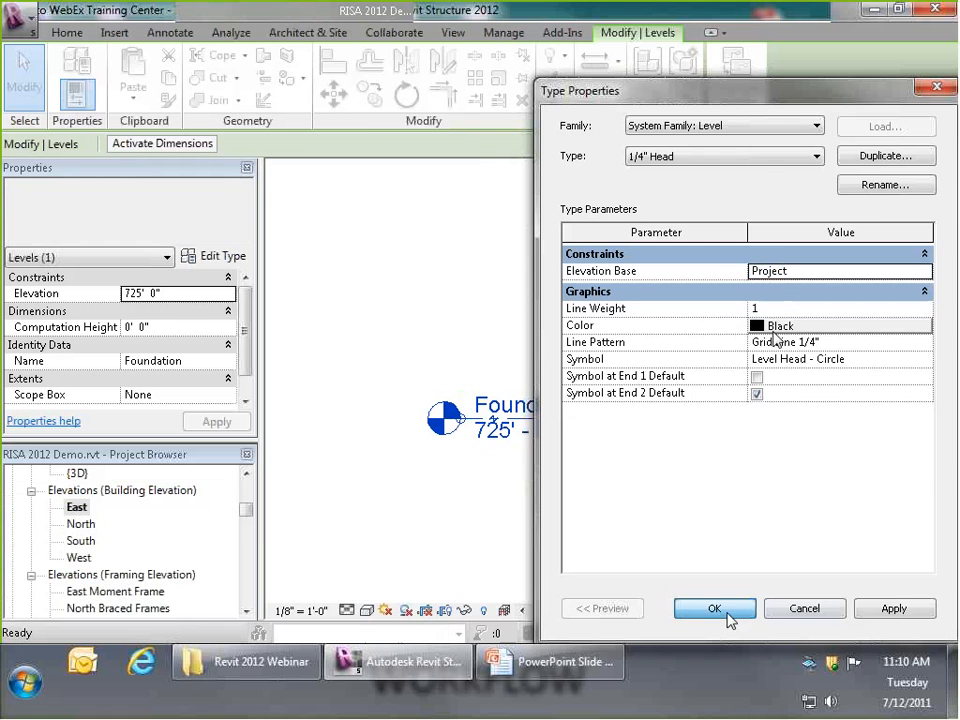
{"action": "left_click", "coordinate": [714, 608]}
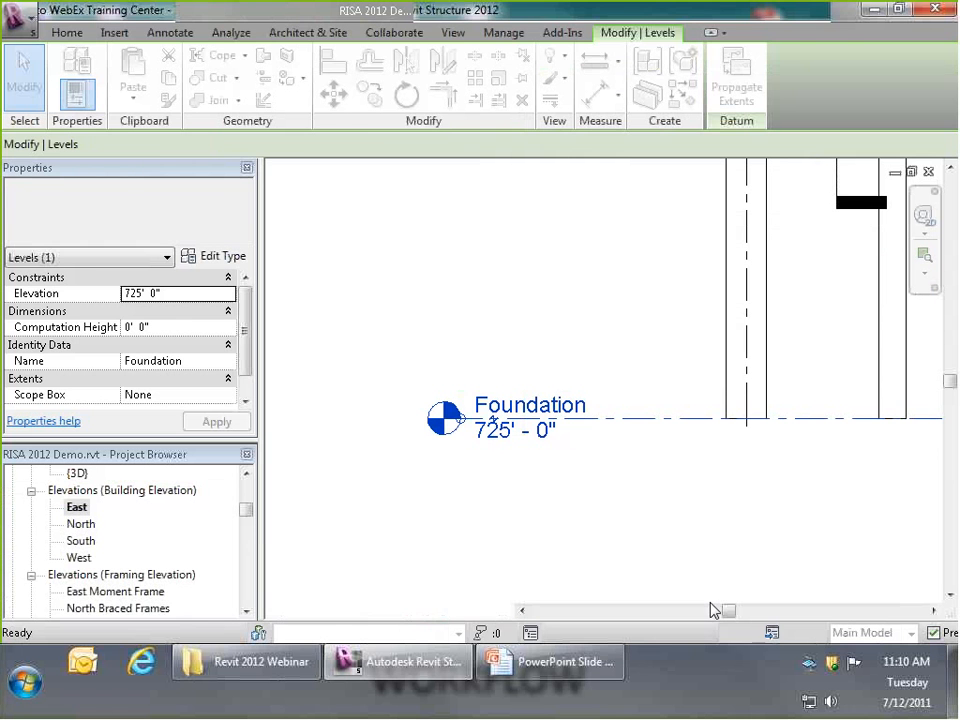
{"action": "left_click", "coordinate": [649, 508]}
{"action": "scroll", "coordinate": [474, 500], "scroll_direction": "down", "scroll_amount": 2}
{"action": "scroll", "coordinate": [508, 437], "scroll_direction": "up", "scroll_amount": 1}
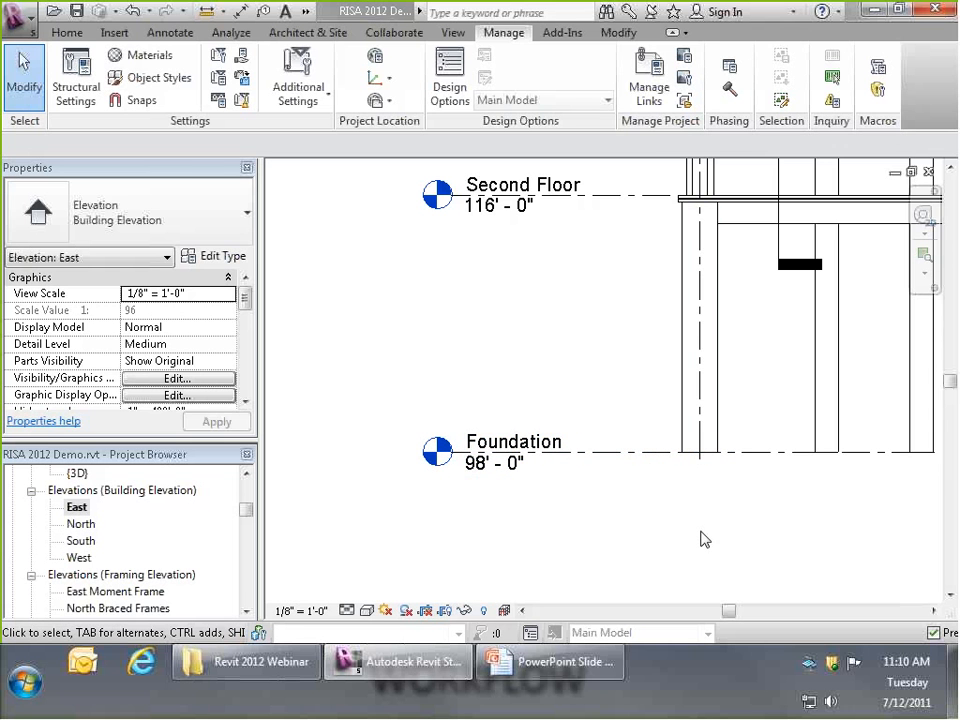
{"action": "scroll", "coordinate": [362, 346], "scroll_direction": "down", "scroll_amount": 1}
{"action": "scroll", "coordinate": [362, 346], "scroll_direction": "down", "scroll_amount": 1}
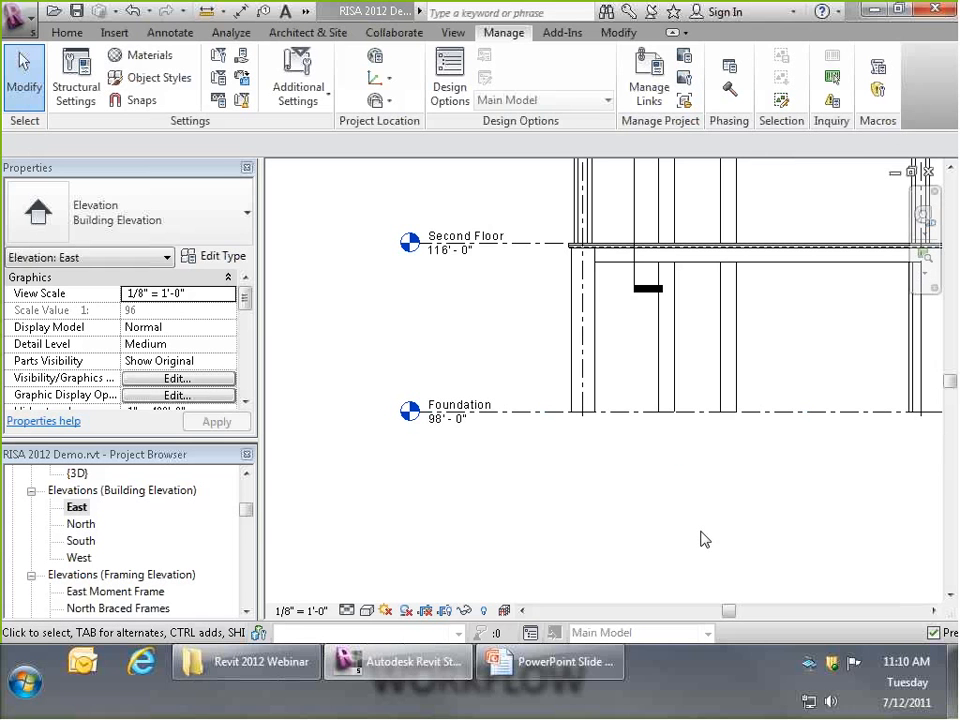
- Open the Second Floor structural plan and bring the whole floor into view
{"action": "left_click_drag", "start_coordinate": [248, 510], "coordinate": [253, 497]}
{"action": "double_click", "coordinate": [99, 507]}
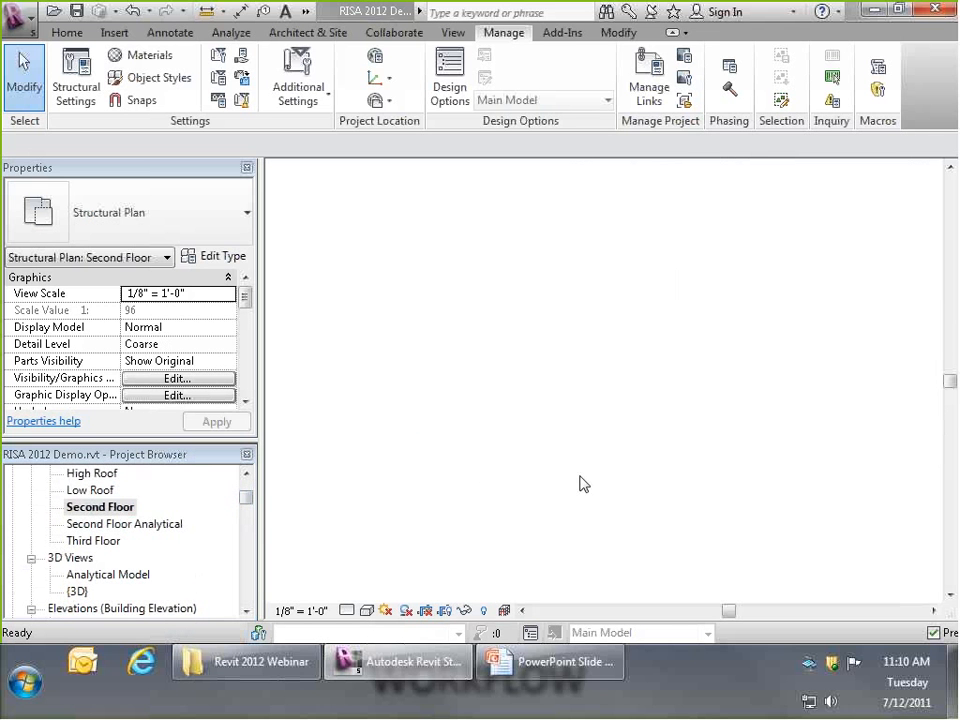
{"action": "scroll", "coordinate": [575, 300], "scroll_direction": "up", "scroll_amount": 1}
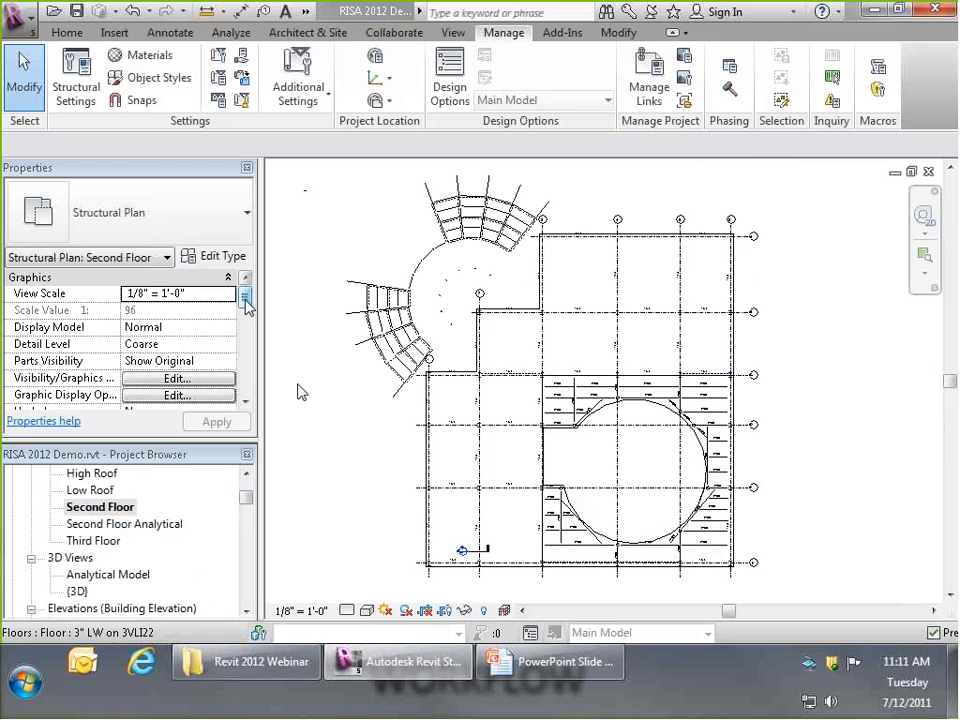
- Set the Second Floor plan's Orientation to True North and look over the rotated layout
{"action": "left_click_drag", "start_coordinate": [247, 305], "coordinate": [249, 321]}
{"action": "left_click", "coordinate": [205, 350]}
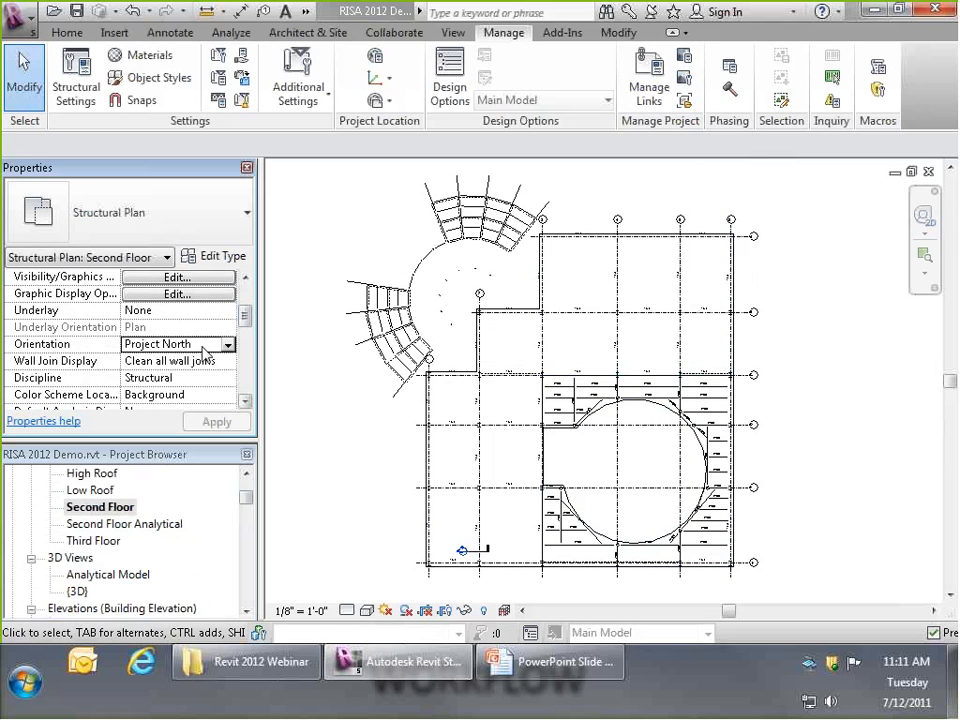
{"action": "left_click", "coordinate": [229, 347]}
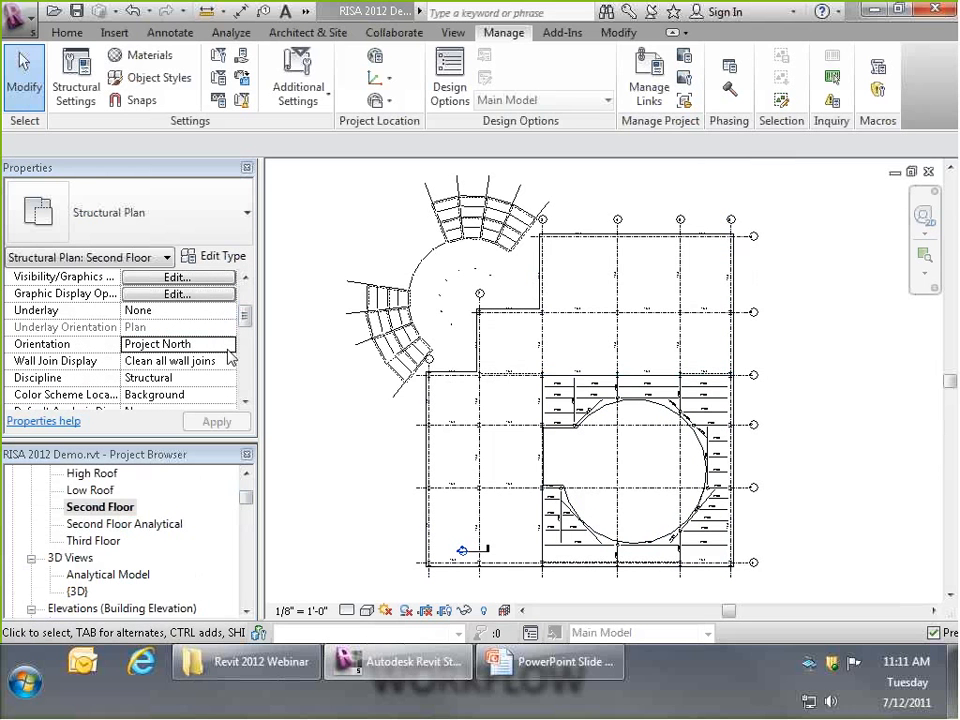
{"action": "left_click", "coordinate": [226, 346]}
{"action": "left_click", "coordinate": [227, 345]}
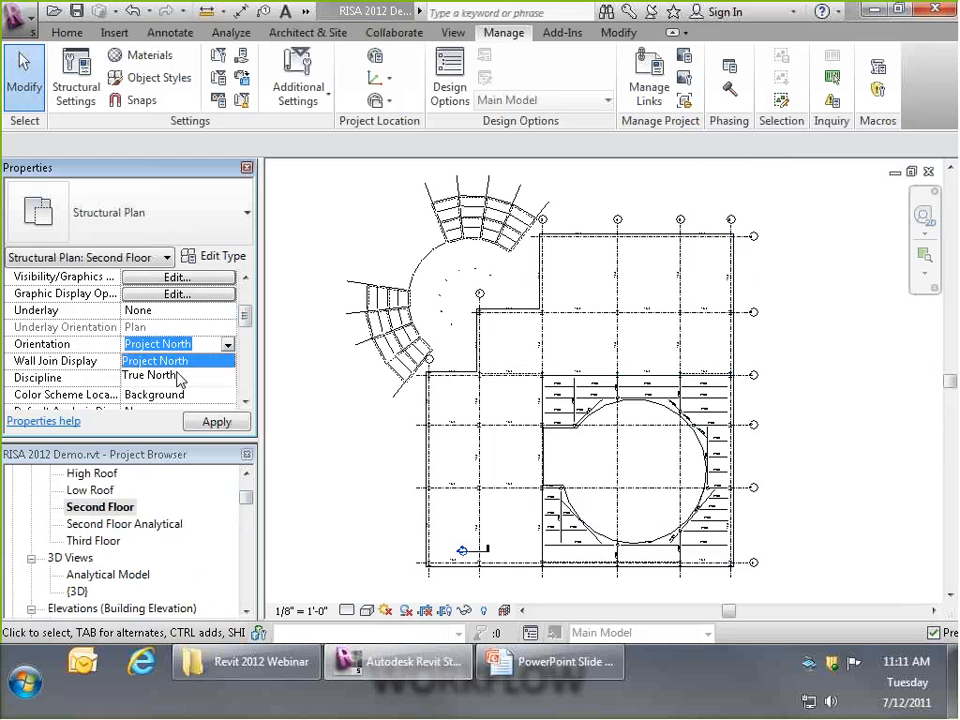
{"action": "left_click", "coordinate": [178, 375]}
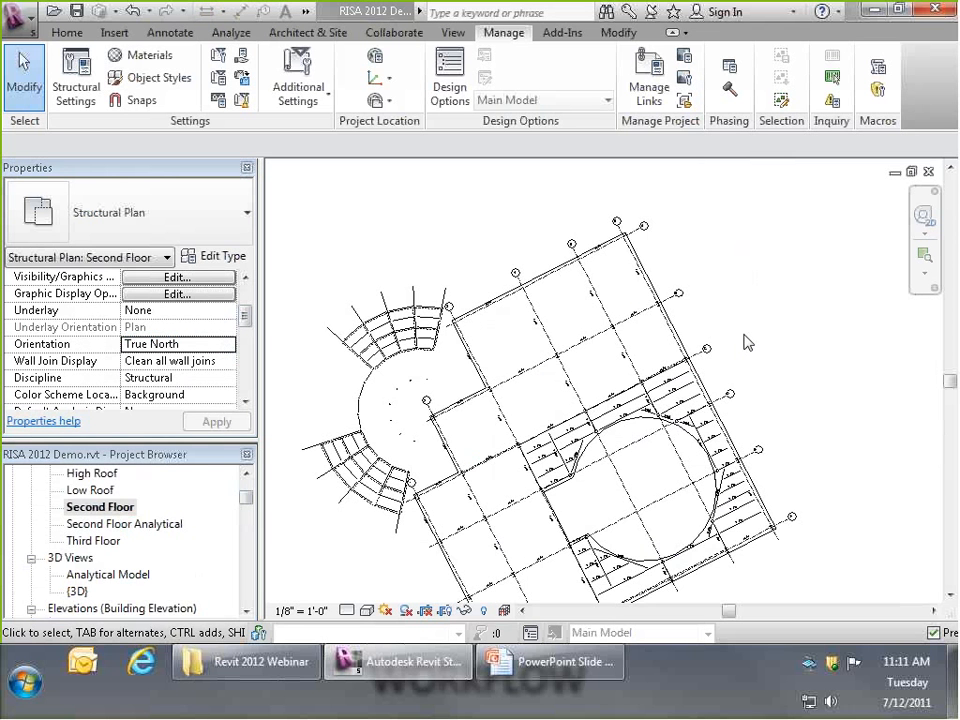
{"action": "scroll", "coordinate": [628, 330], "scroll_direction": "down", "scroll_amount": 4}
{"action": "scroll", "coordinate": [628, 330], "scroll_direction": "up", "scroll_amount": 3}
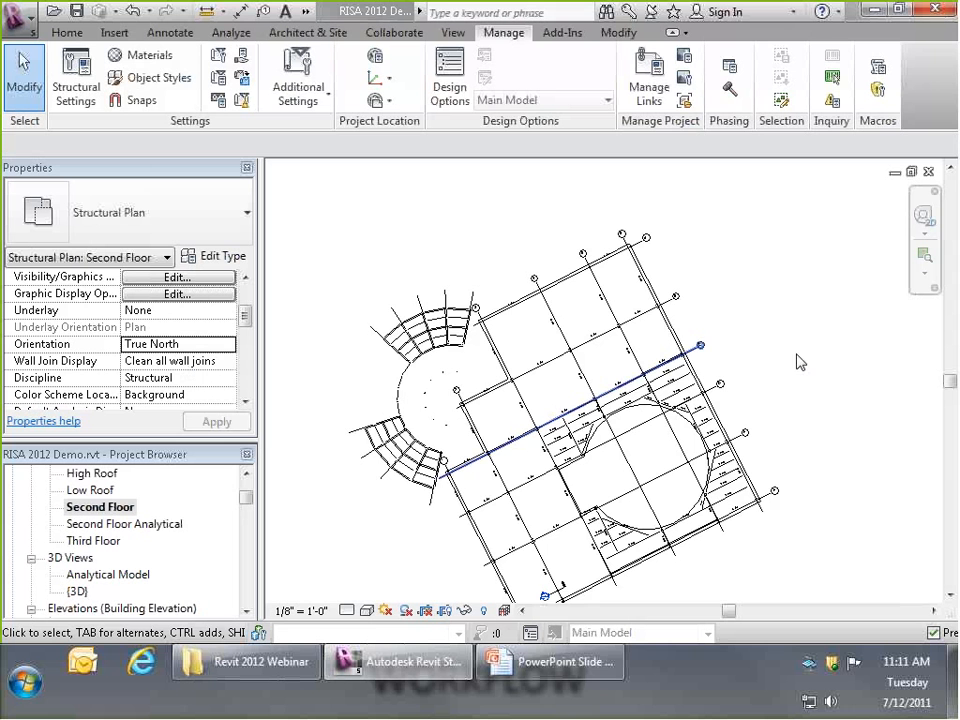
{"action": "scroll", "coordinate": [365, 395], "scroll_direction": "up", "scroll_amount": 3}
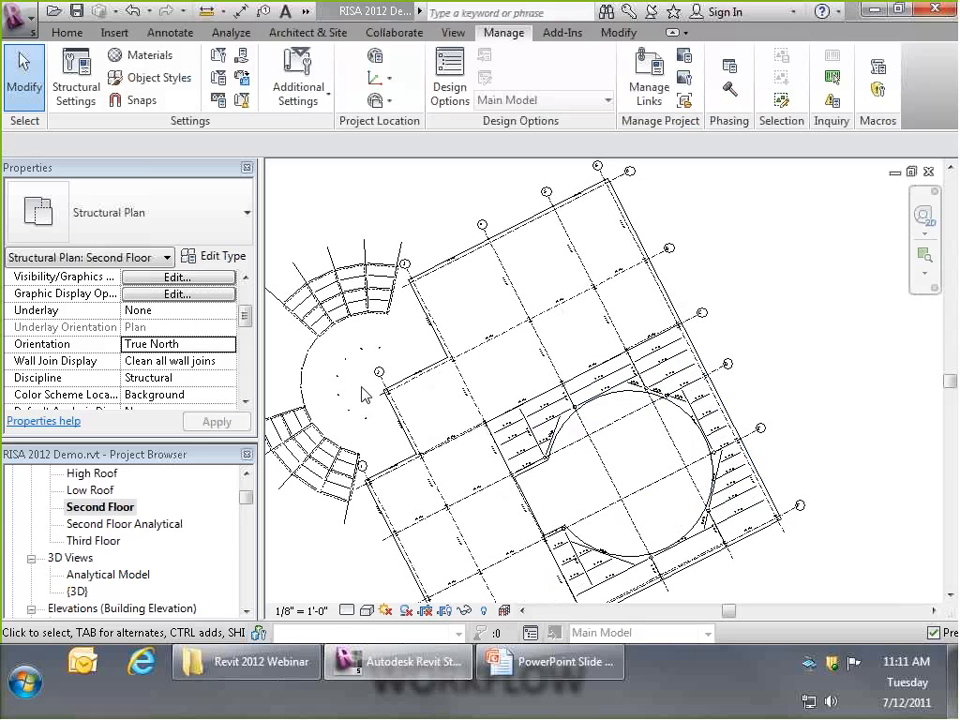
- Set the Second Floor plan's Orientation back to Project North
{"action": "left_click", "coordinate": [229, 345]}
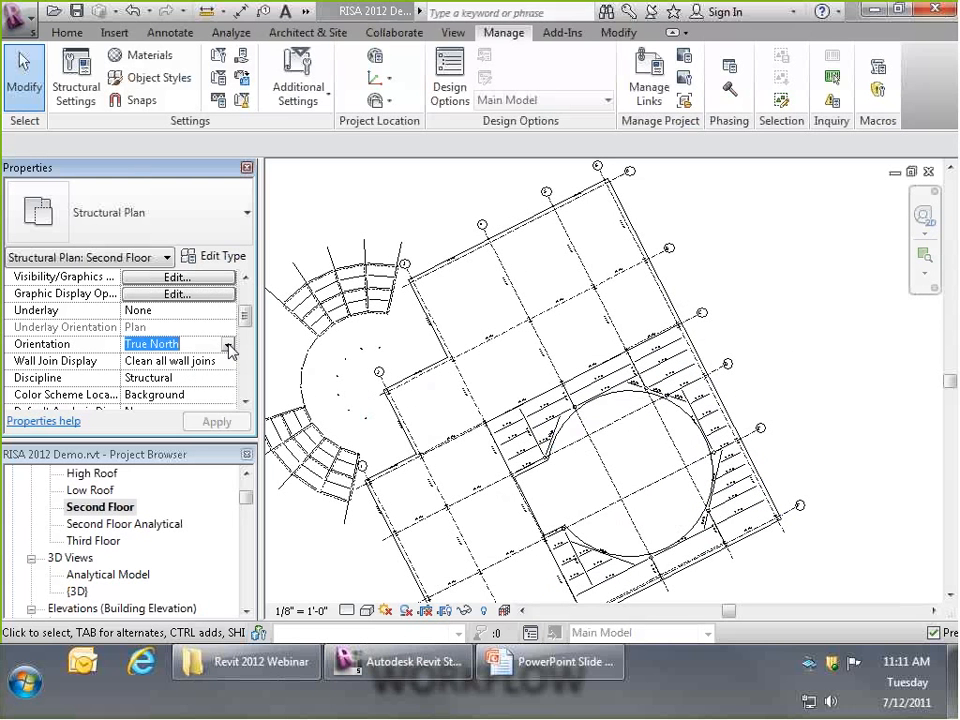
{"action": "left_click", "coordinate": [228, 344]}
{"action": "left_click", "coordinate": [220, 362]}
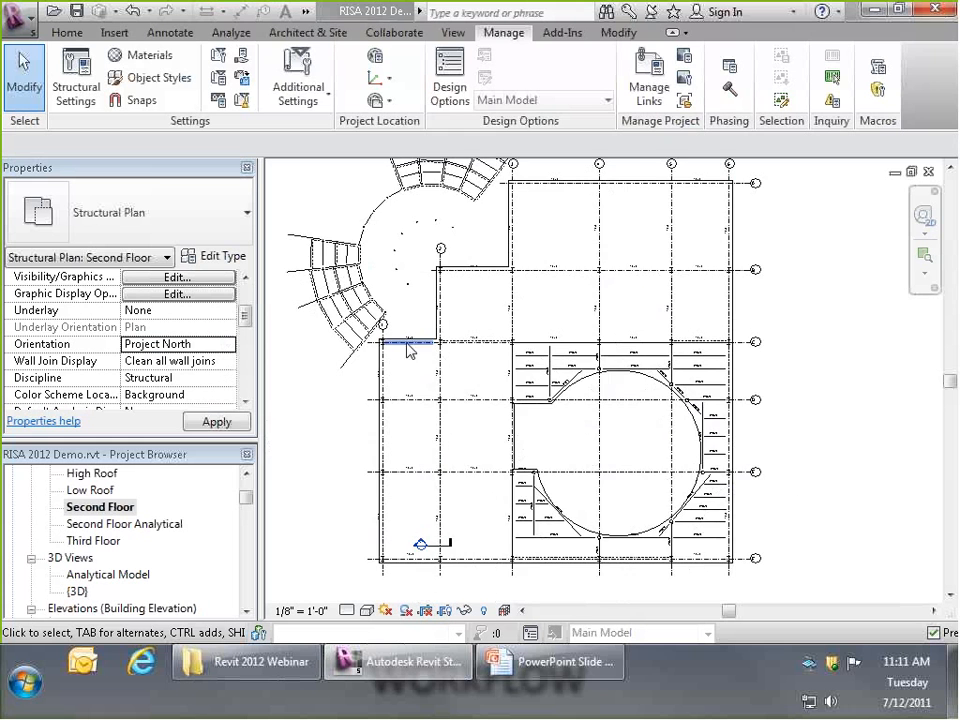
{"action": "scroll", "coordinate": [801, 434], "scroll_direction": "down", "scroll_amount": 1}
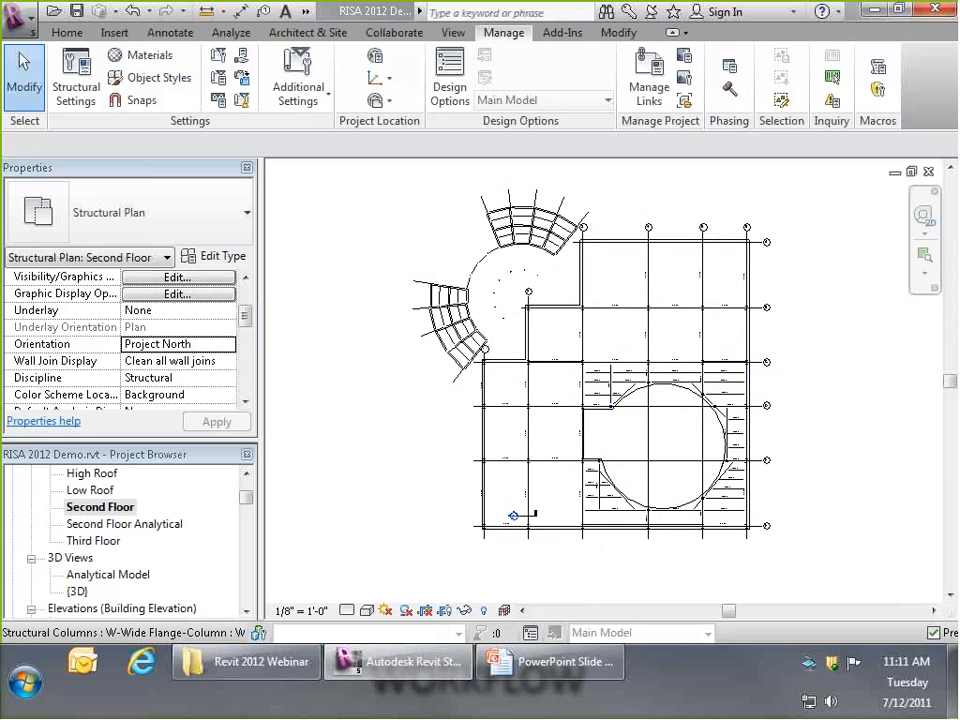
- Switch the Second Floor plan's Orientation to True North and back to Project North
{"action": "left_click", "coordinate": [228, 345]}
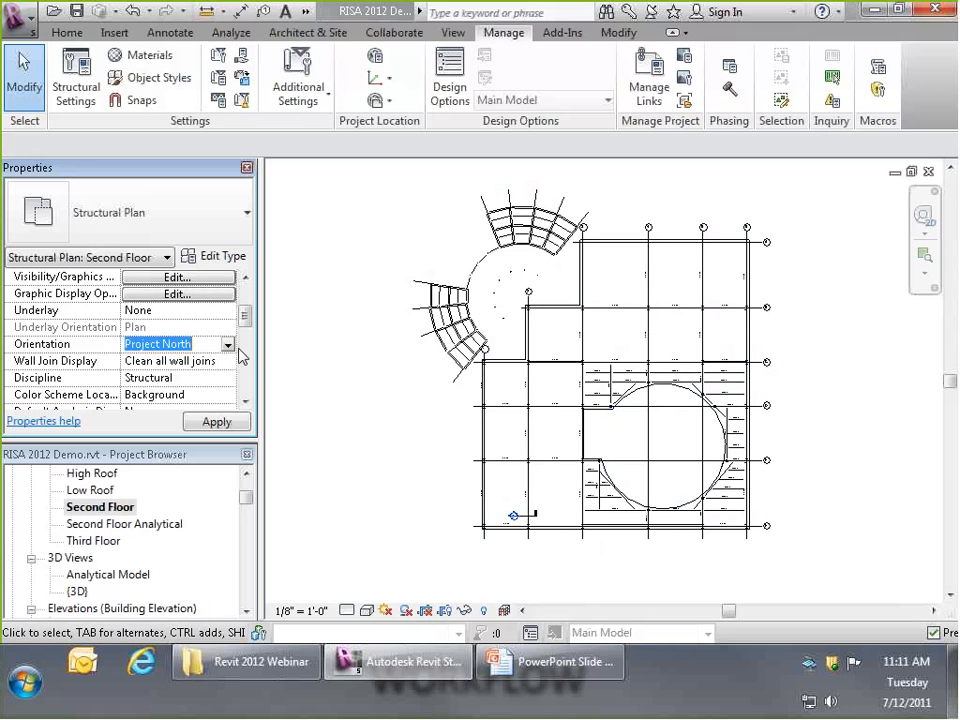
{"action": "left_click", "coordinate": [228, 344]}
{"action": "left_click", "coordinate": [180, 378]}
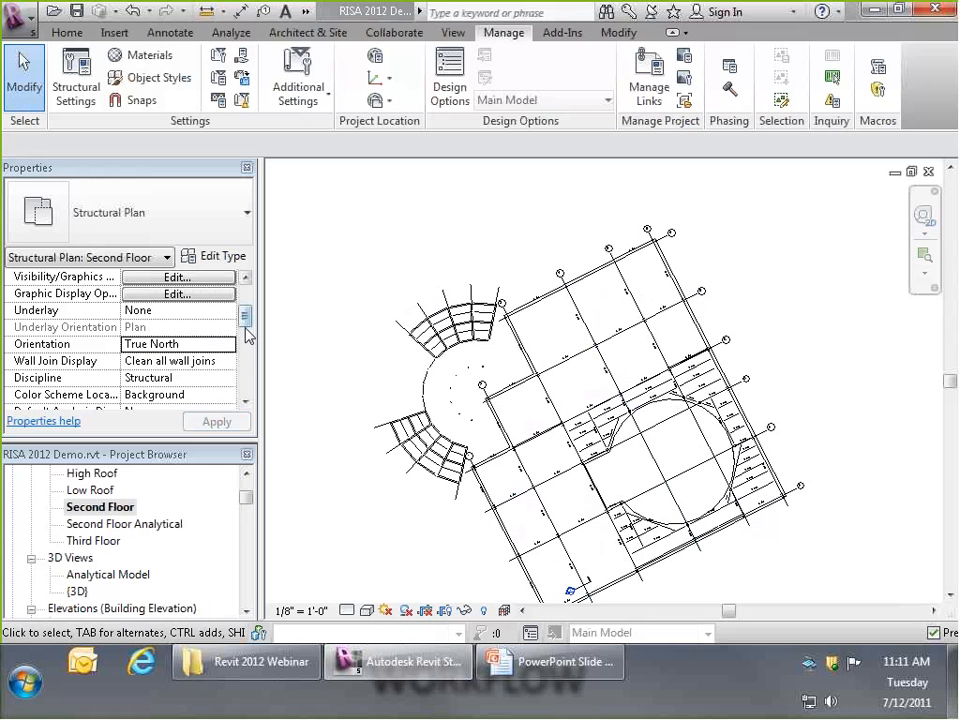
{"action": "left_click", "coordinate": [206, 346]}
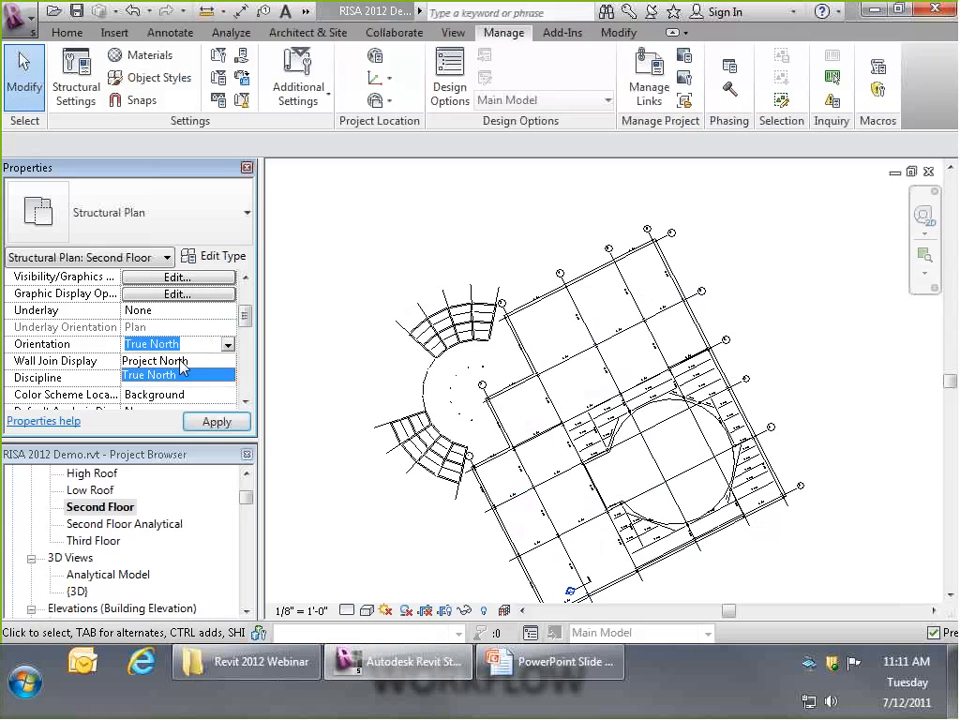
{"action": "left_click", "coordinate": [160, 361]}
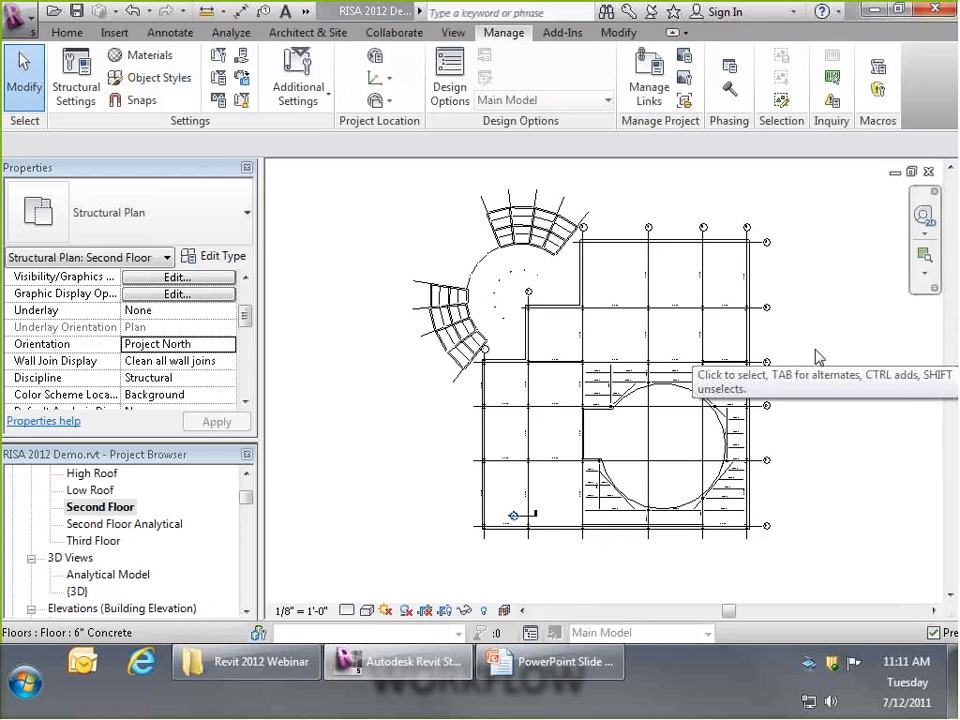
- Examine the W8X10 beams below grid C in the Second Floor plan and how they frame into the neighbouring members
{"action": "scroll", "coordinate": [600, 400], "scroll_direction": "up", "scroll_amount": 5}
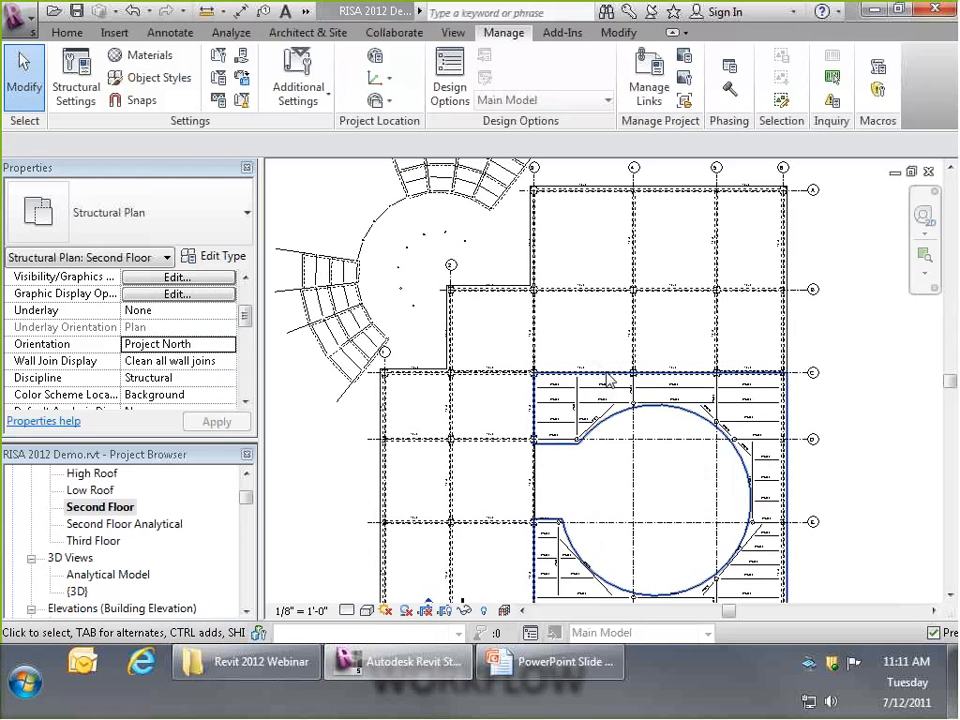
{"action": "scroll", "coordinate": [690, 450], "scroll_direction": "up", "scroll_amount": 3}
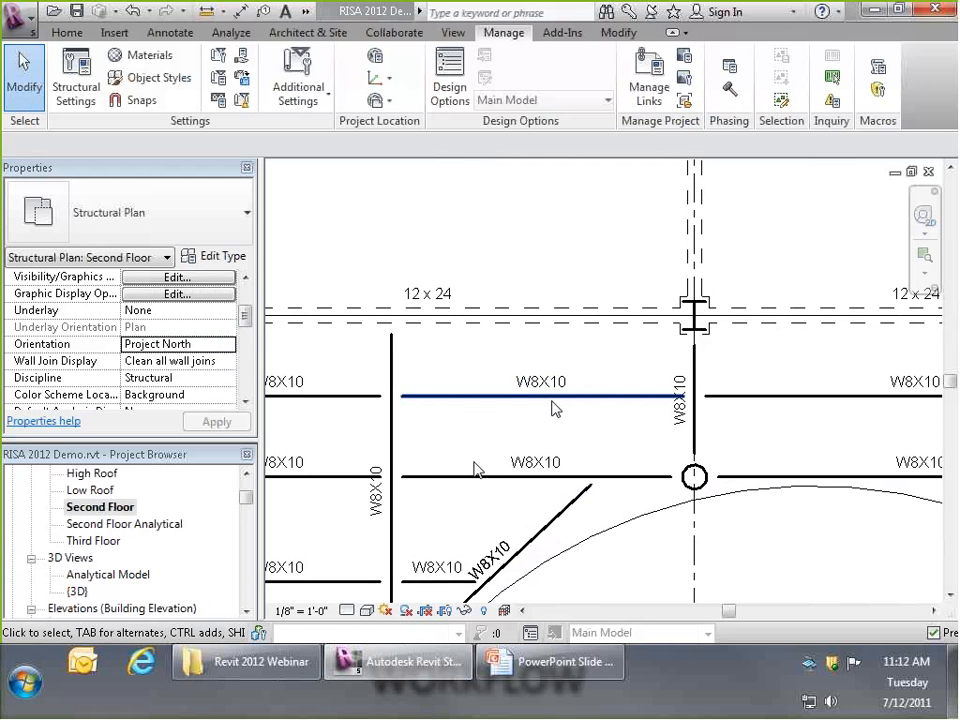
{"action": "scroll", "coordinate": [514, 354], "scroll_direction": "down", "scroll_amount": 3}
{"action": "scroll", "coordinate": [570, 381], "scroll_direction": "up", "scroll_amount": 3}
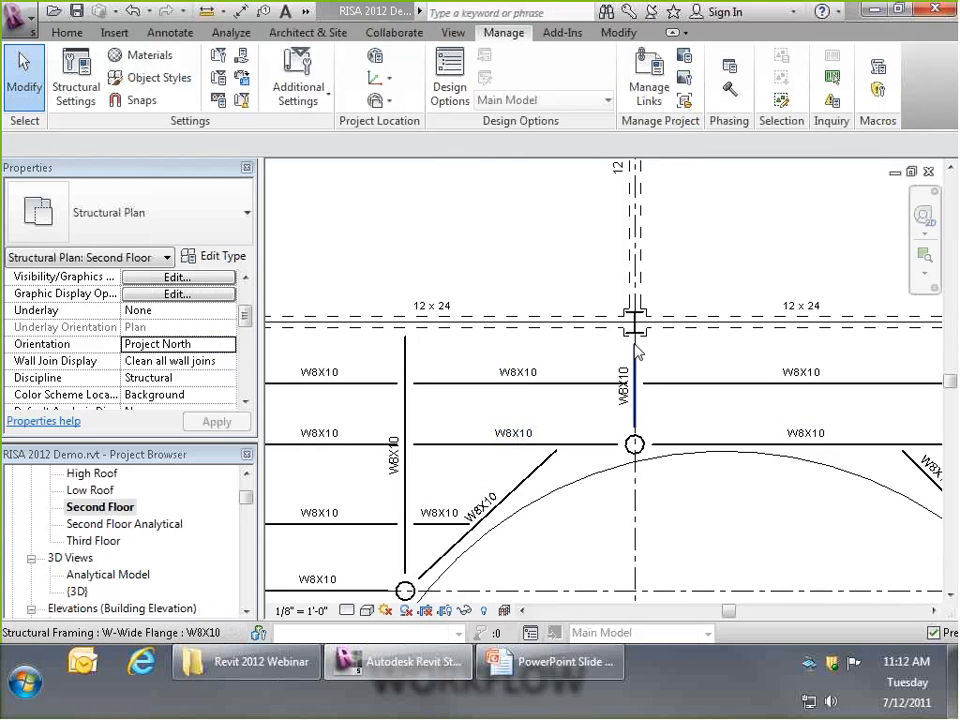
{"action": "left_click", "coordinate": [717, 395]}
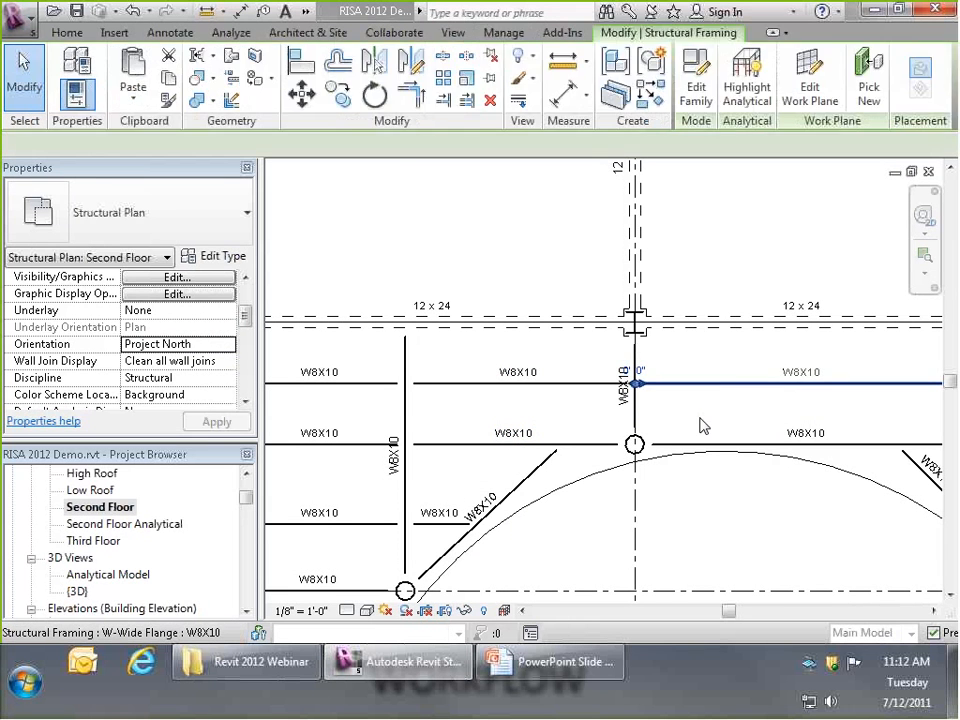
{"action": "left_click", "coordinate": [724, 422]}
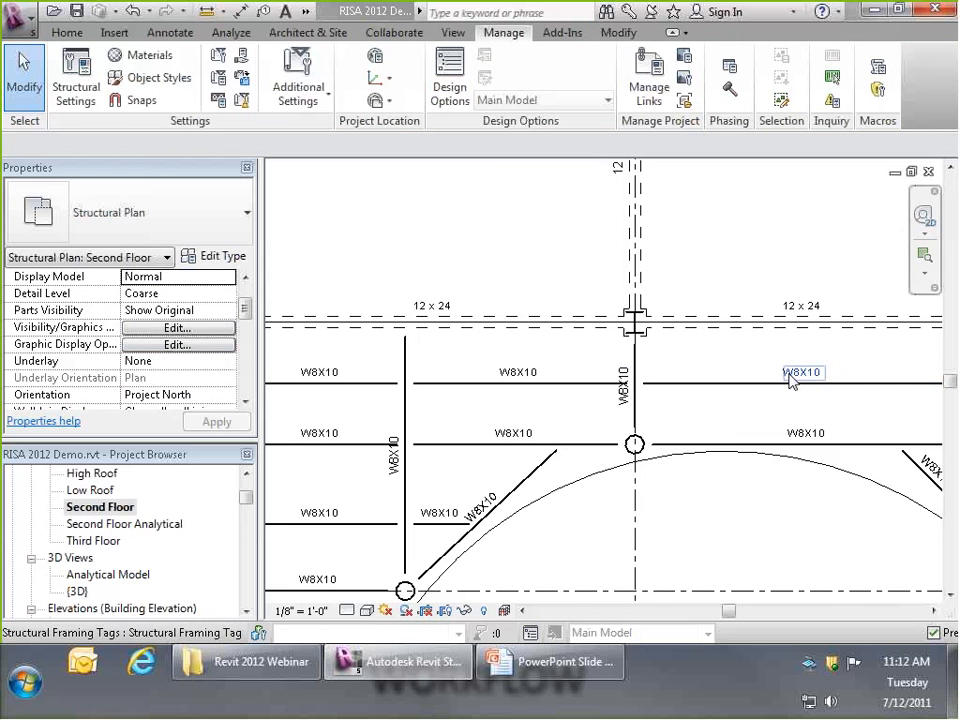
{"action": "scroll", "coordinate": [784, 384], "scroll_direction": "down", "scroll_amount": 2}
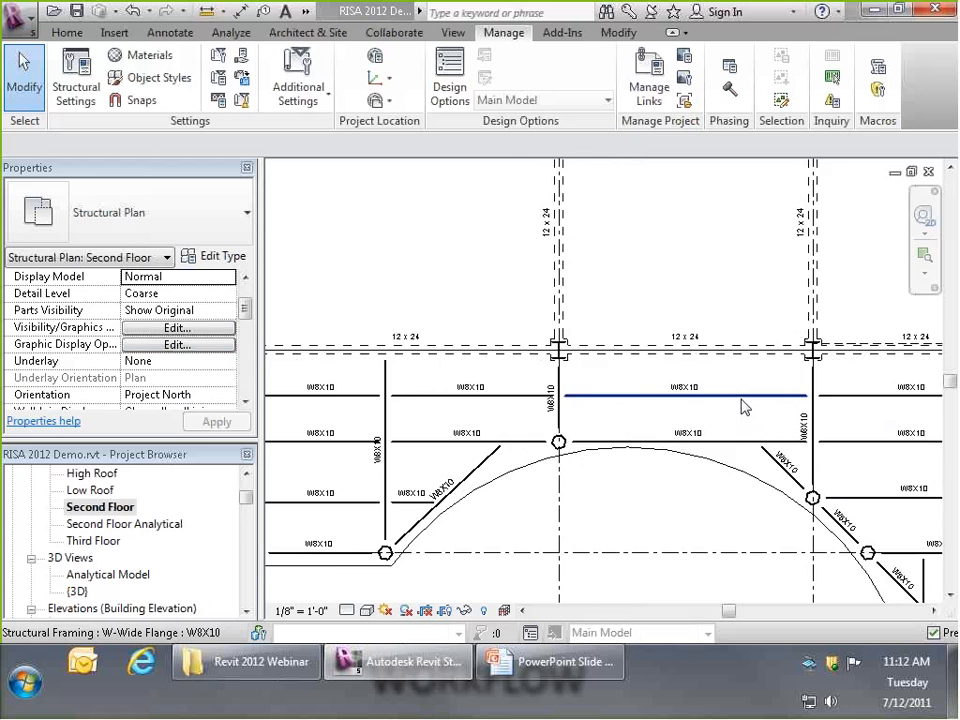
{"action": "scroll", "coordinate": [735, 400], "scroll_direction": "up", "scroll_amount": 1}
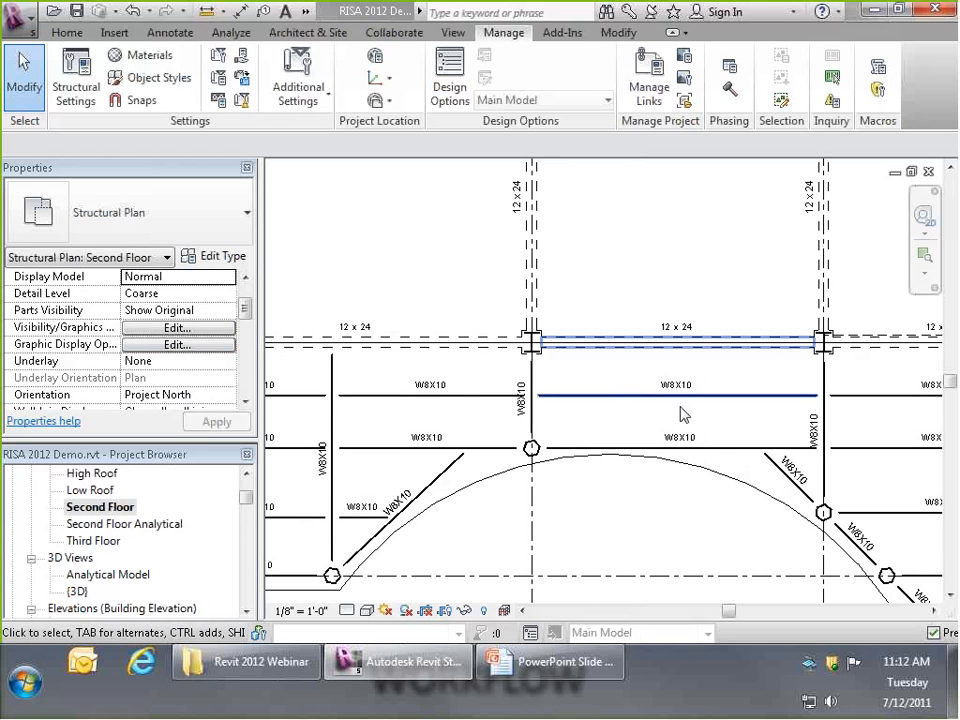
{"action": "left_click_drag", "start_coordinate": [630, 409], "coordinate": [726, 362]}
{"action": "left_click", "coordinate": [721, 412]}
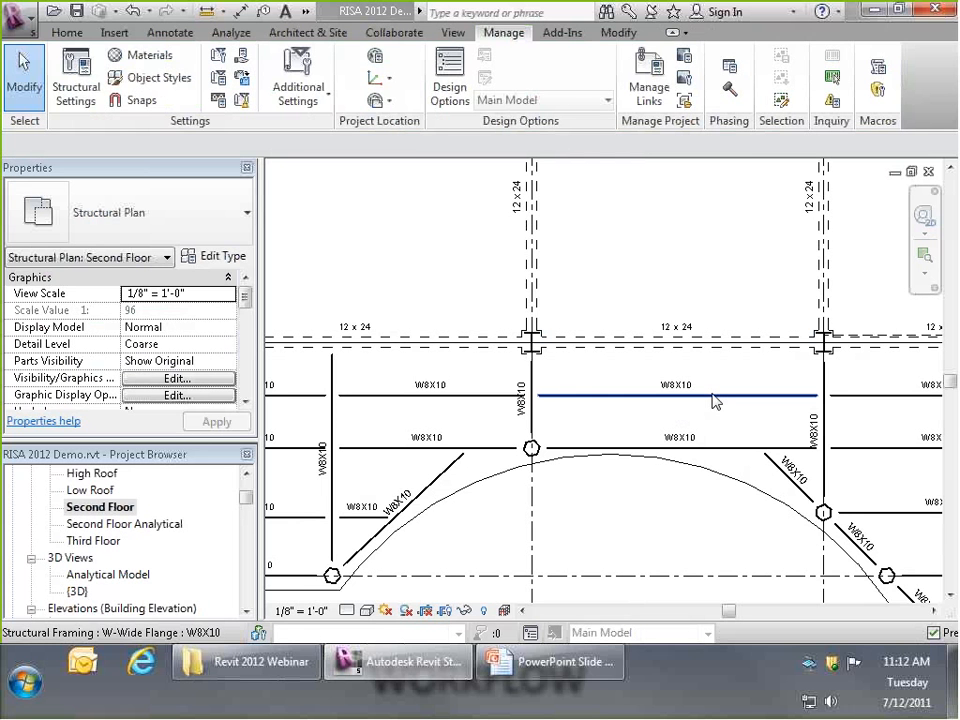
- Inspect the properties of the wide-flange column at grid intersection C-4, clear the selection and return to a wider view of the plan
{"action": "scroll", "coordinate": [525, 343], "scroll_direction": "up", "scroll_amount": 2}
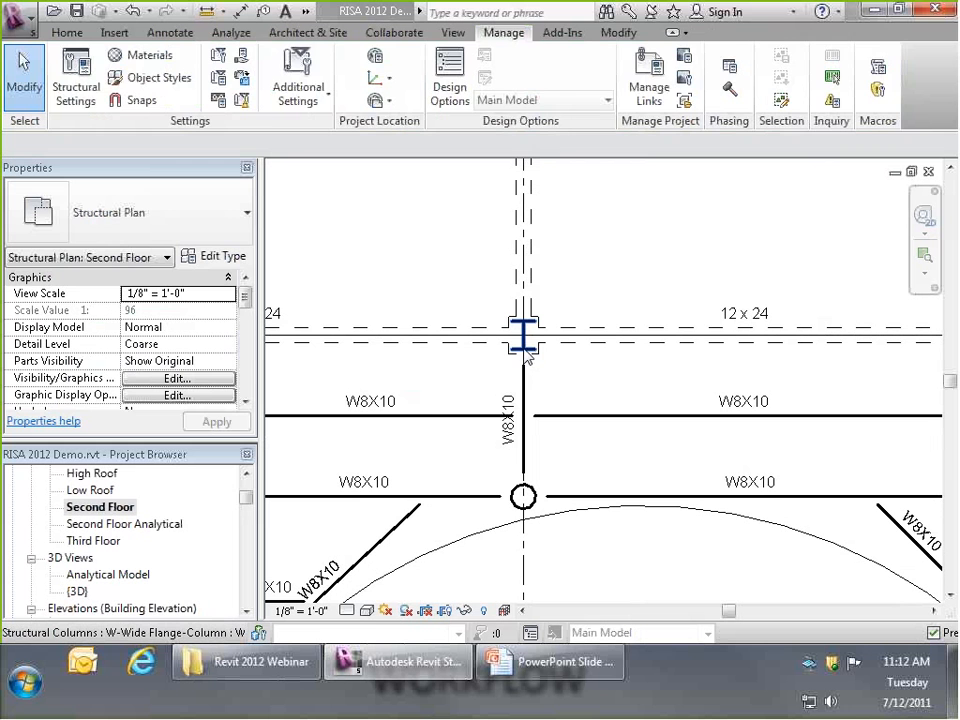
{"action": "left_click", "coordinate": [526, 350]}
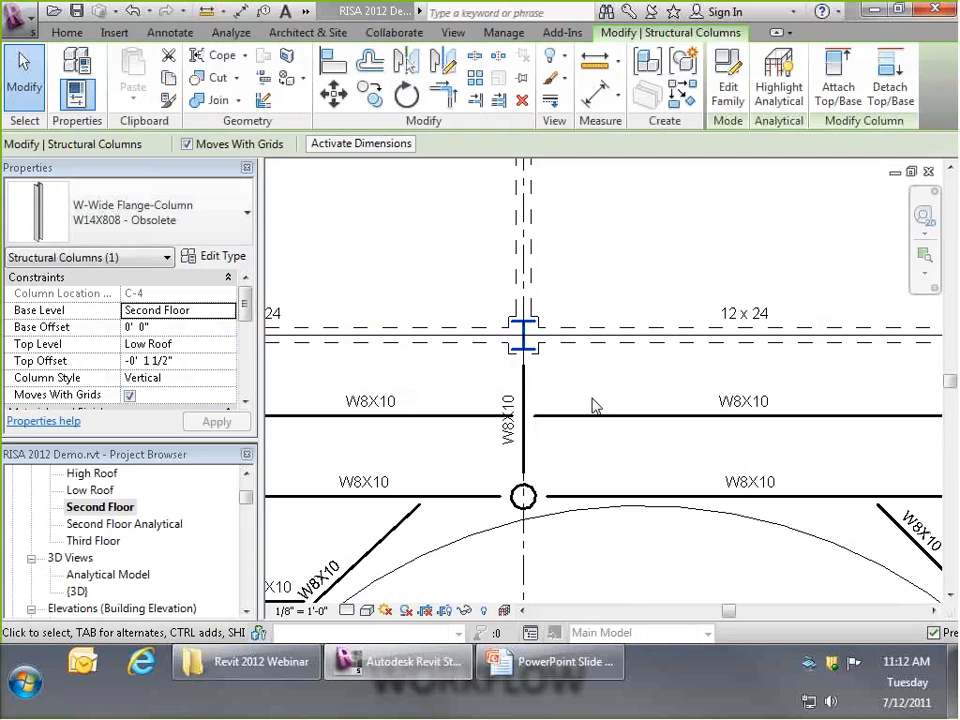
{"action": "left_click", "coordinate": [637, 548]}
{"action": "scroll", "coordinate": [608, 414], "scroll_direction": "down", "scroll_amount": 5}
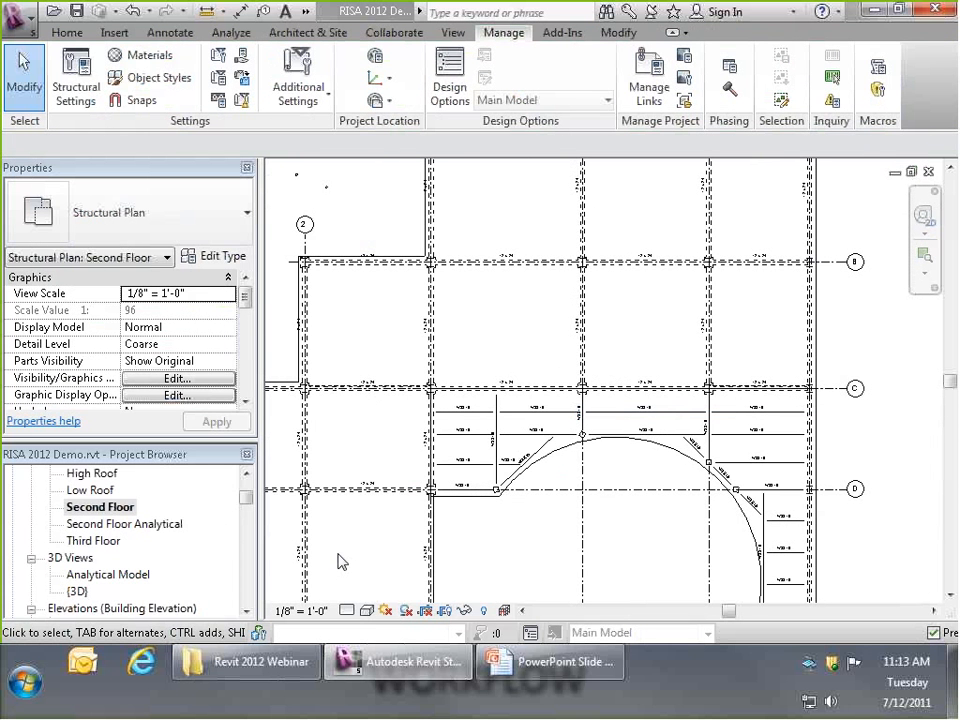
- Open the Analytical Model 3D view and examine its analytical columns, beams and floors from the back side
{"action": "double_click", "coordinate": [117, 578]}
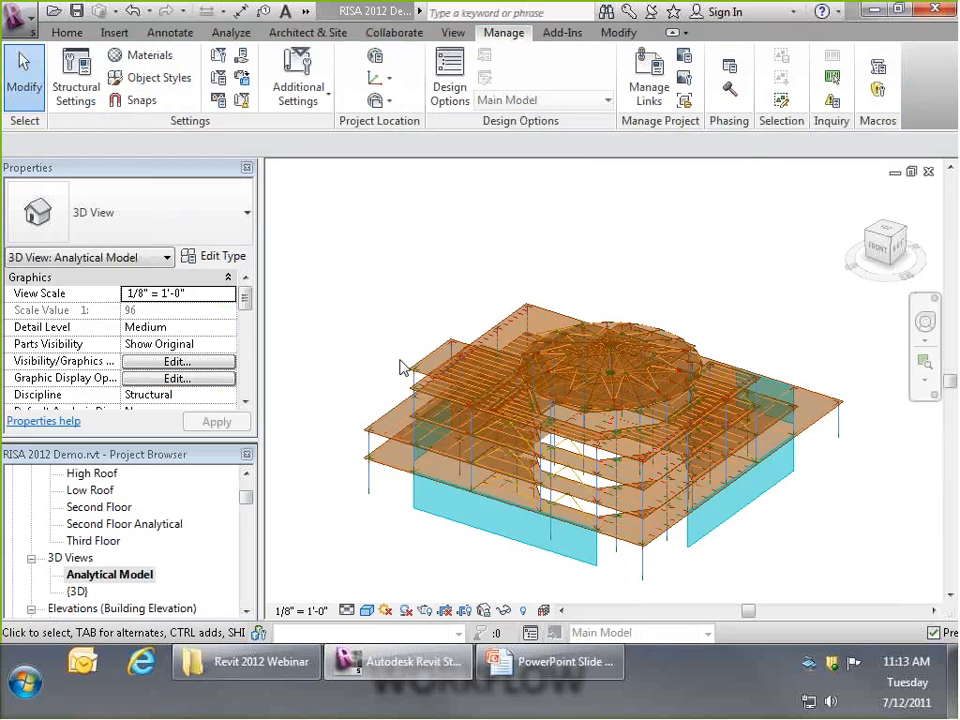
{"action": "middle_click_drag", "start_coordinate": [399, 366], "coordinate": [830, 410], "text": "shift"}
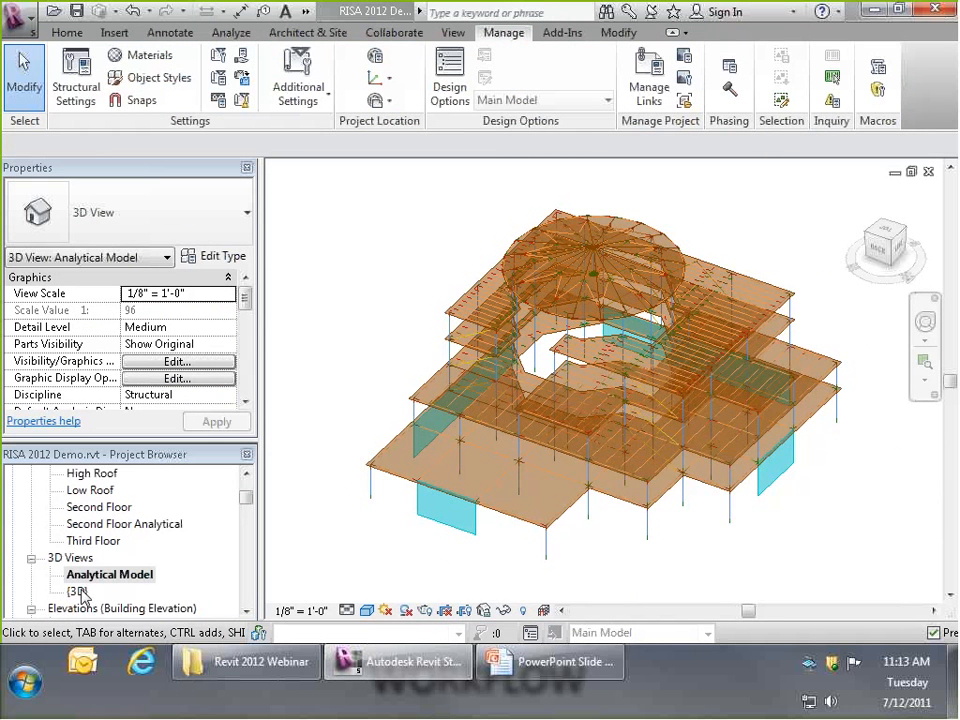
{"action": "scroll", "coordinate": [450, 316], "scroll_direction": "up", "scroll_amount": 6}
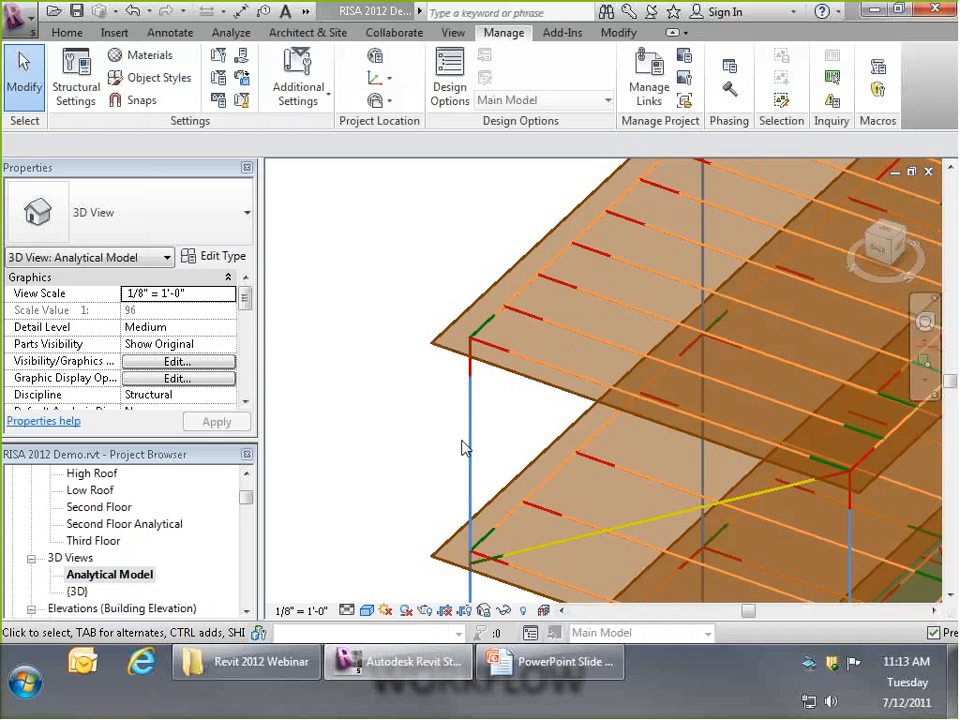
{"action": "scroll", "coordinate": [369, 377], "scroll_direction": "down", "scroll_amount": 8}
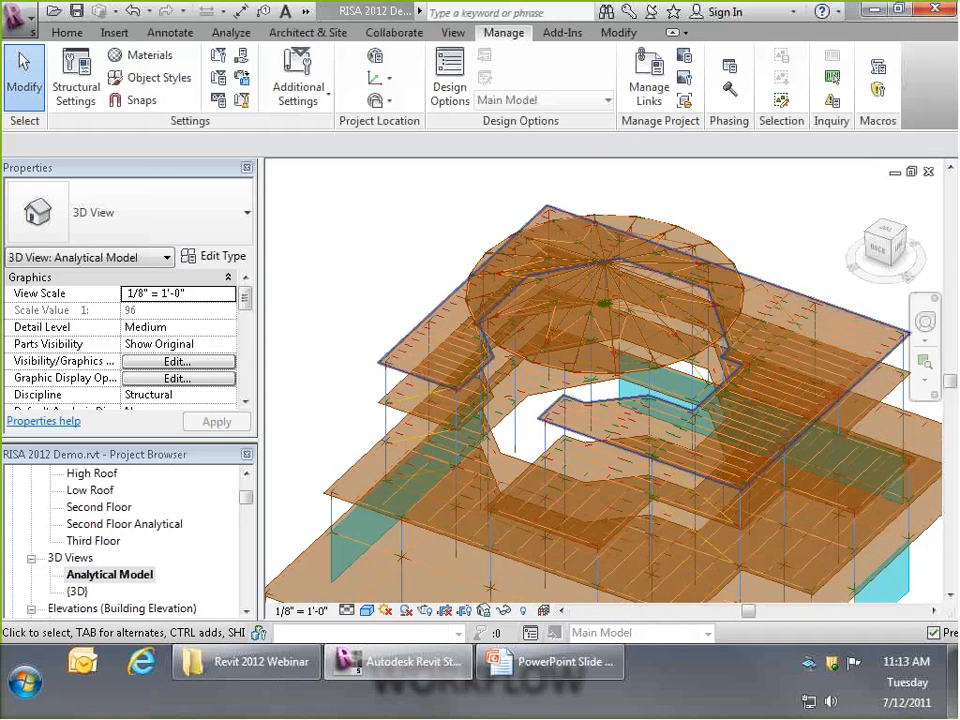
- Open the {3D} view and inspect the properties of a K-Series bar joist under the Low Roof
{"action": "double_click", "coordinate": [77, 591]}
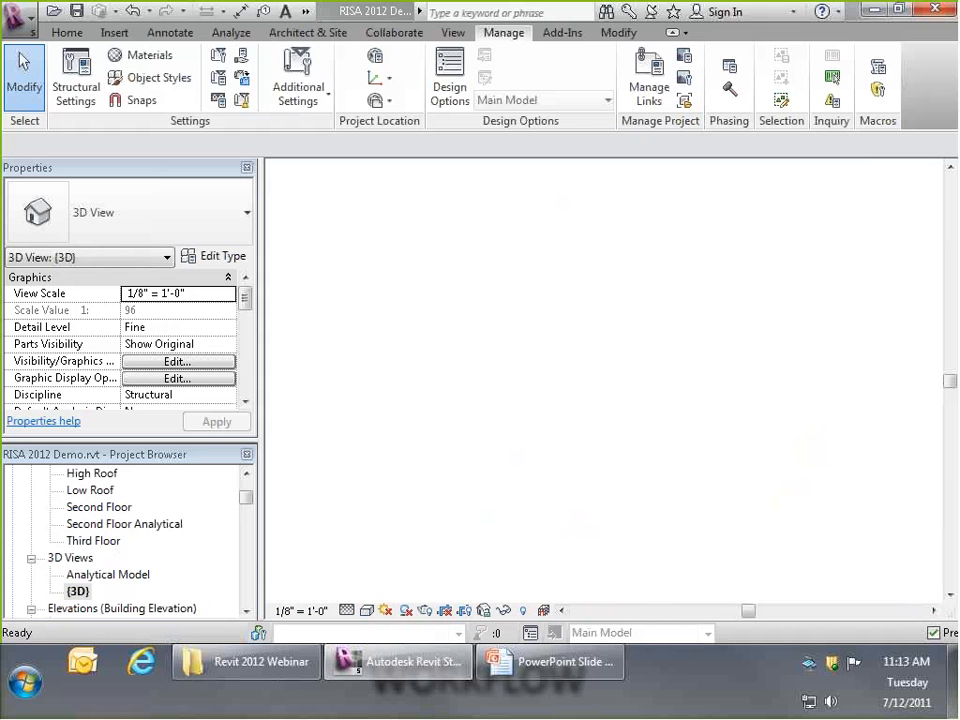
{"action": "scroll", "coordinate": [775, 385], "scroll_direction": "up", "scroll_amount": 6}
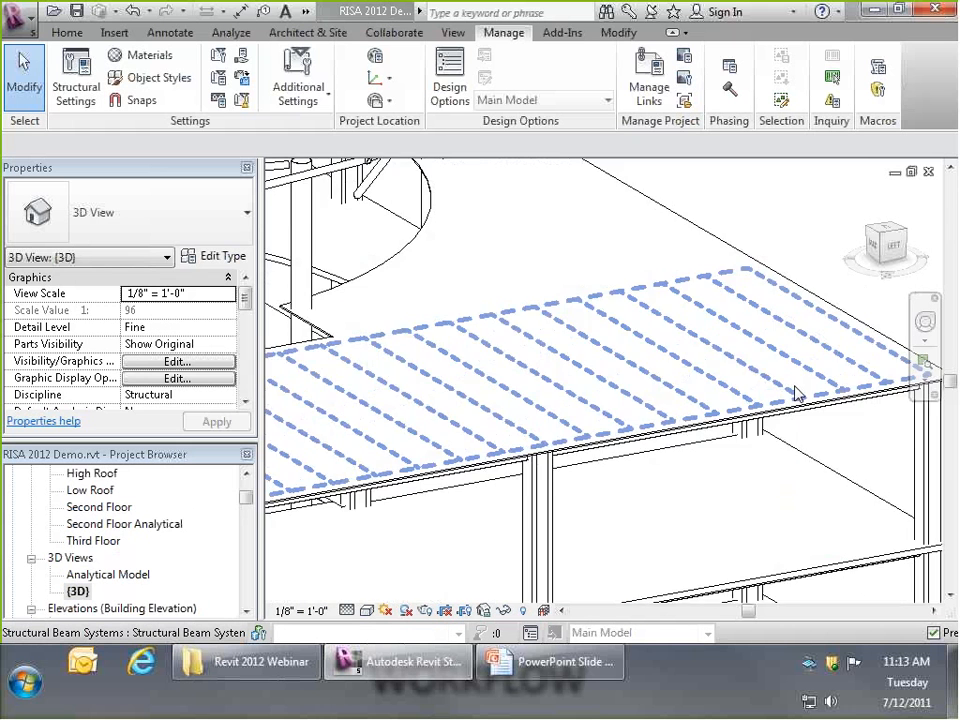
{"action": "scroll", "coordinate": [797, 393], "scroll_direction": "up", "scroll_amount": 3}
{"action": "middle_click_drag", "start_coordinate": [786, 459], "coordinate": [814, 353], "text": "shift"}
{"action": "scroll", "coordinate": [828, 568], "scroll_direction": "up", "scroll_amount": 5}
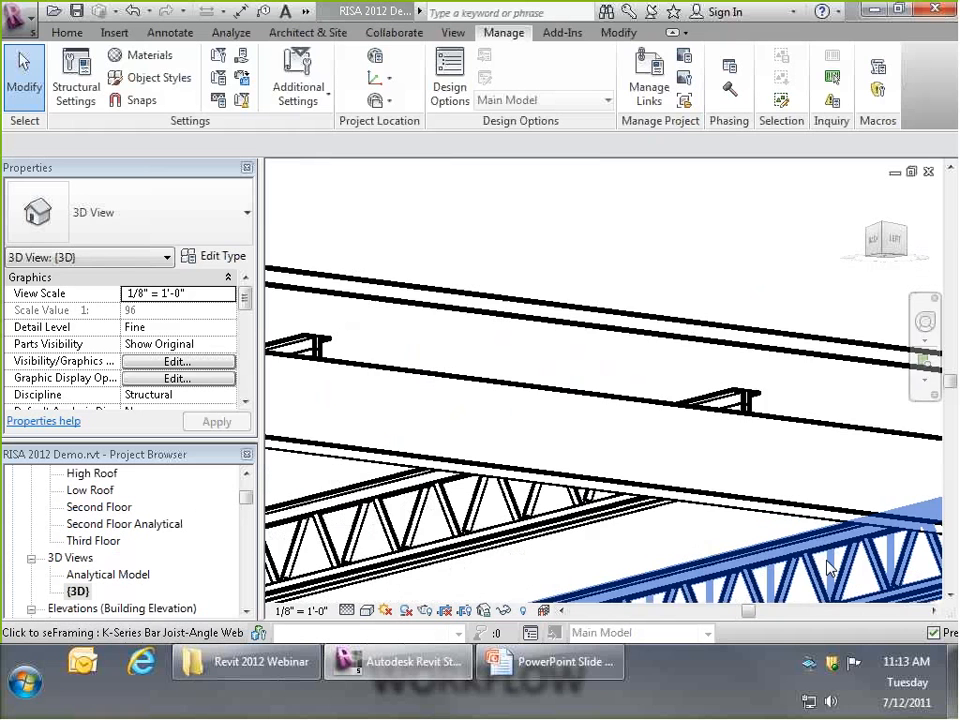
{"action": "left_click", "coordinate": [828, 568]}
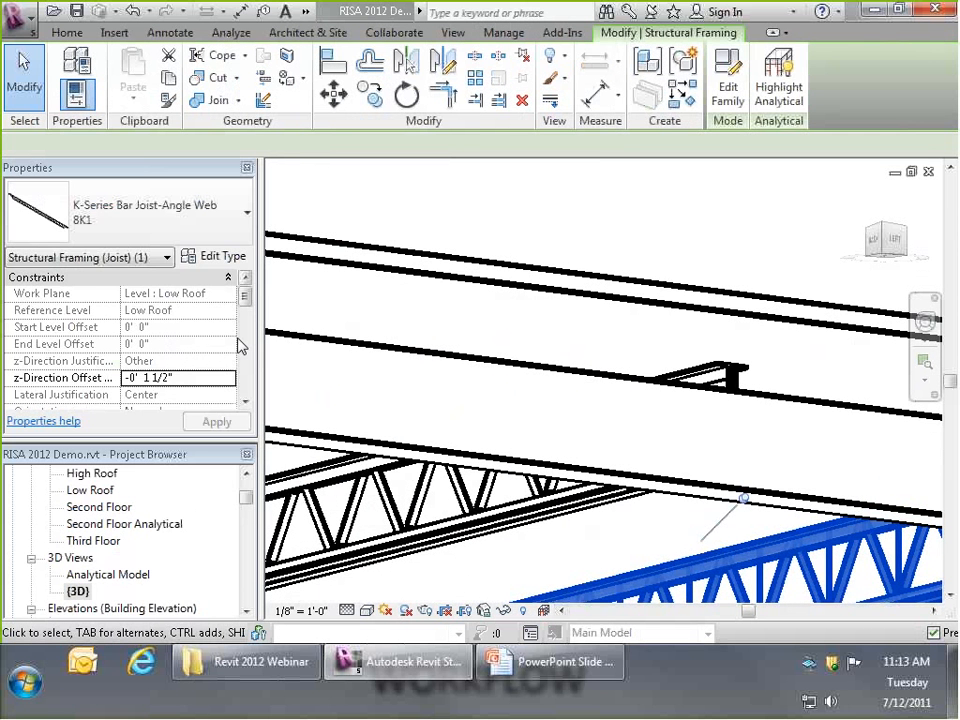
{"action": "mouse_move", "coordinate": [244, 296]}
{"action": "left_mouse_down"}
{"action": "mouse_move", "coordinate": [244, 406]}
{"action": "mouse_move", "coordinate": [242, 290]}
{"action": "left_mouse_up"}
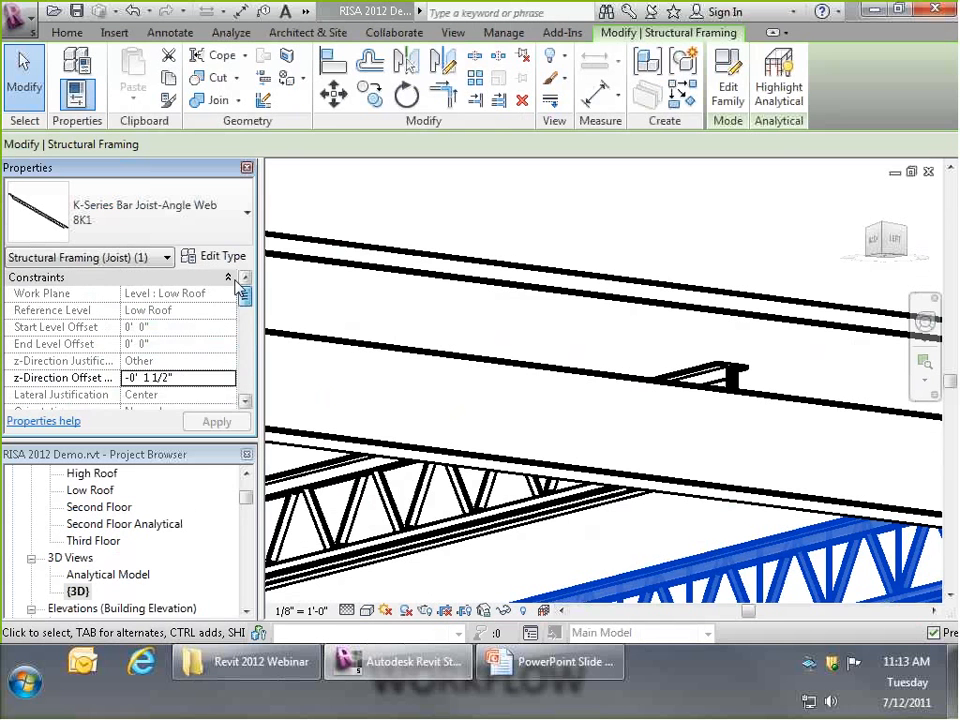
{"action": "left_click", "coordinate": [636, 247]}
{"action": "scroll", "coordinate": [610, 255], "scroll_direction": "down", "scroll_amount": 5}
- Return to the Analytical Model view and check the release properties of a roof analytical beam near its column connection
{"action": "double_click", "coordinate": [108, 577]}
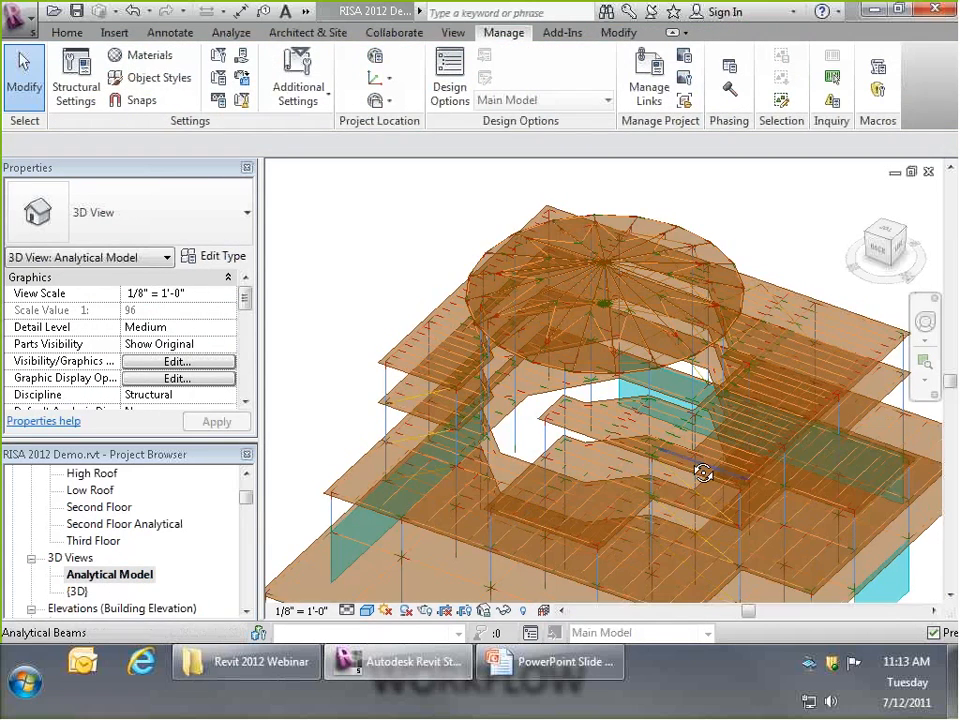
{"action": "middle_click_drag", "start_coordinate": [703, 473], "coordinate": [710, 413], "text": "shift"}
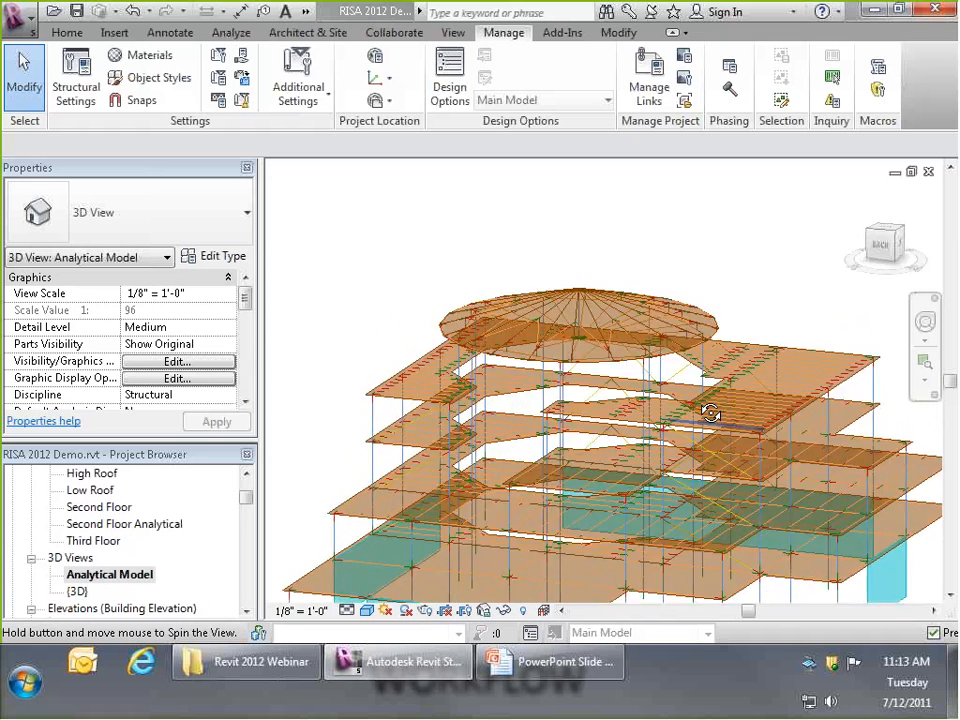
{"action": "scroll", "coordinate": [716, 371], "scroll_direction": "up", "scroll_amount": 10}
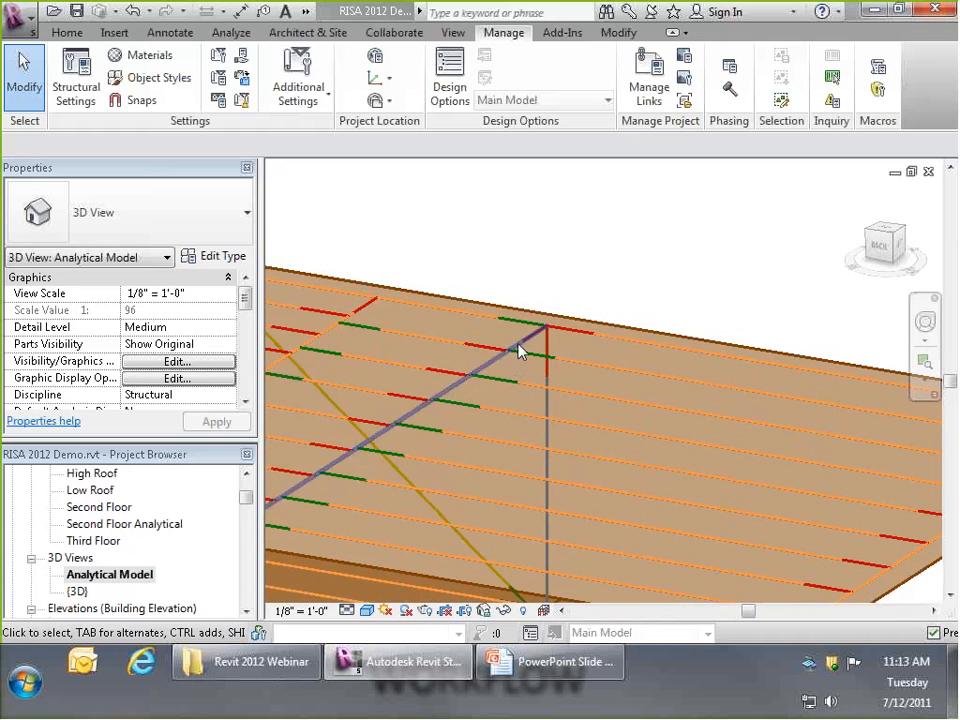
{"action": "left_click", "coordinate": [574, 367]}
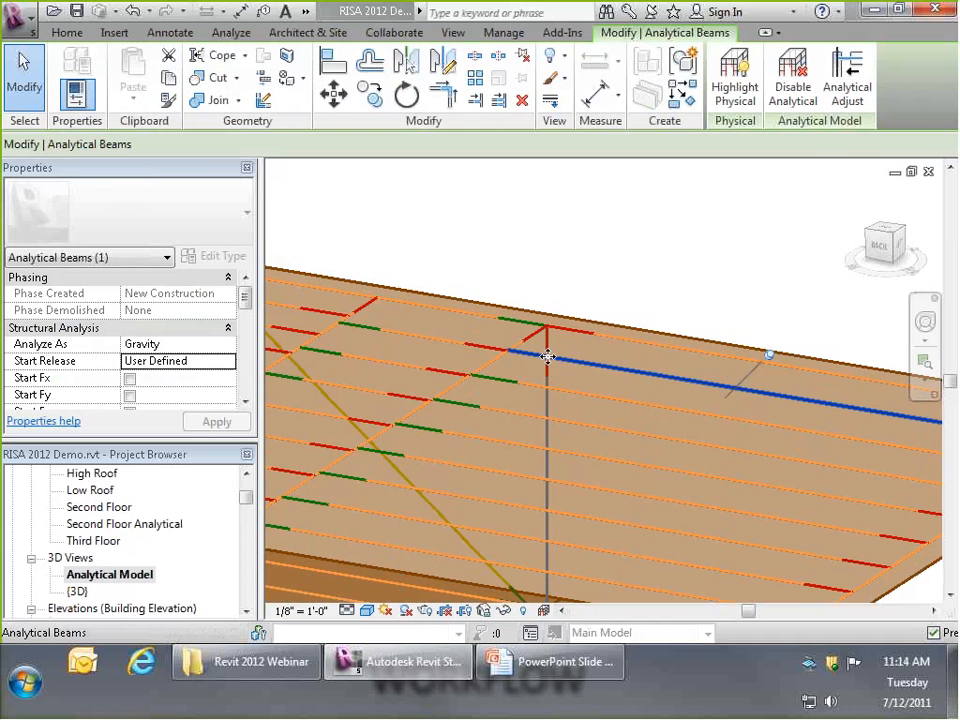
{"action": "left_click", "coordinate": [602, 274]}
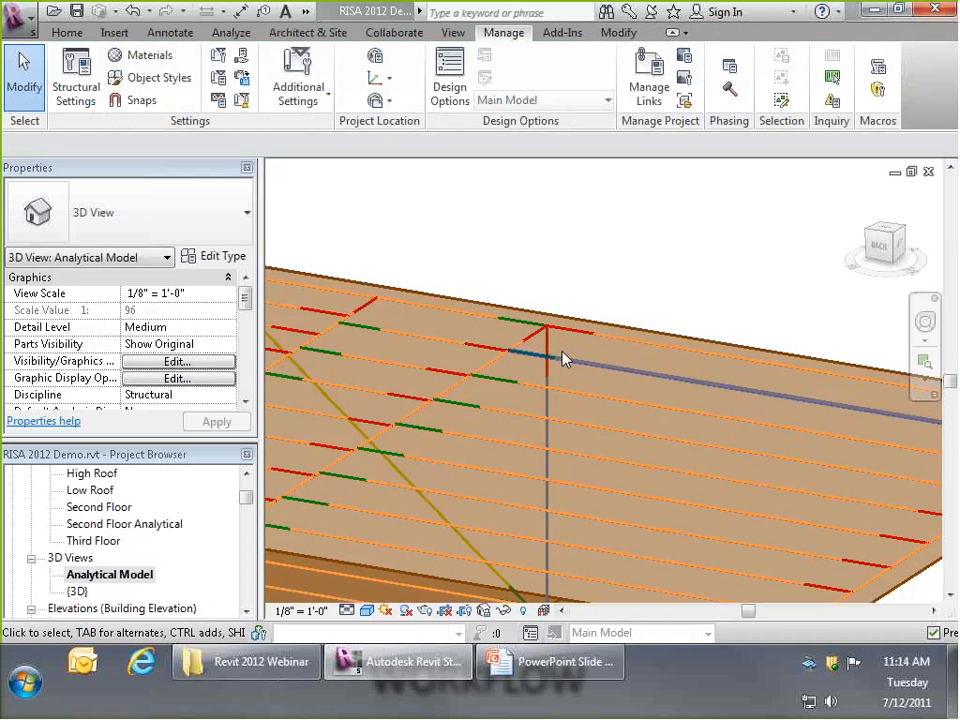
- Examine the outer corners of the analytical floors and the columns and beams meeting there on both sides of the model
{"action": "scroll", "coordinate": [660, 328], "scroll_direction": "down", "scroll_amount": 5}
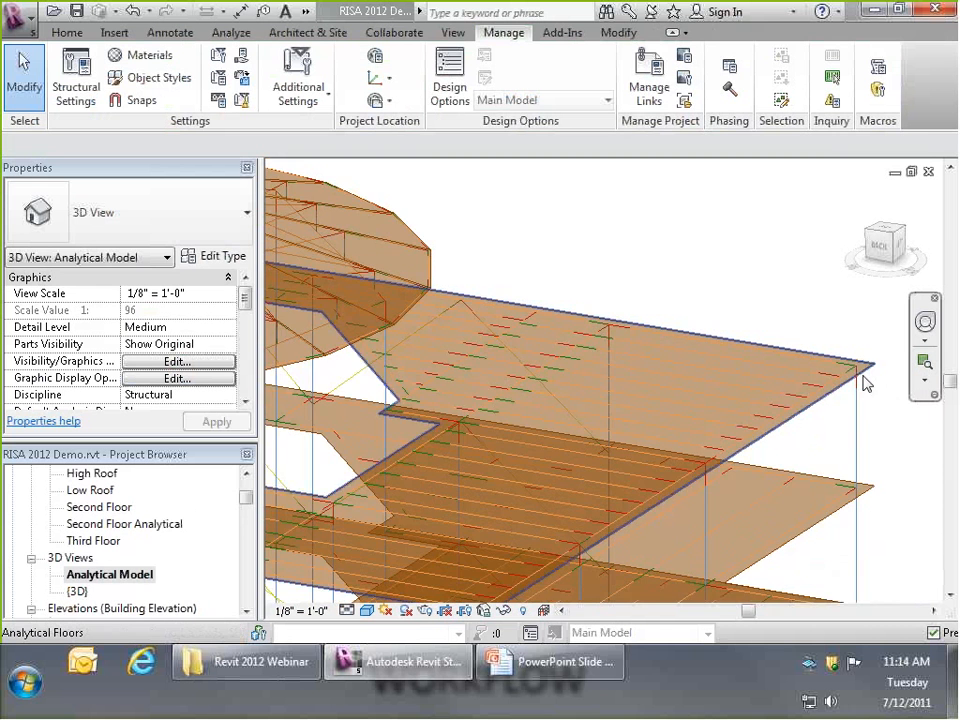
{"action": "scroll", "coordinate": [866, 383], "scroll_direction": "up", "scroll_amount": 3}
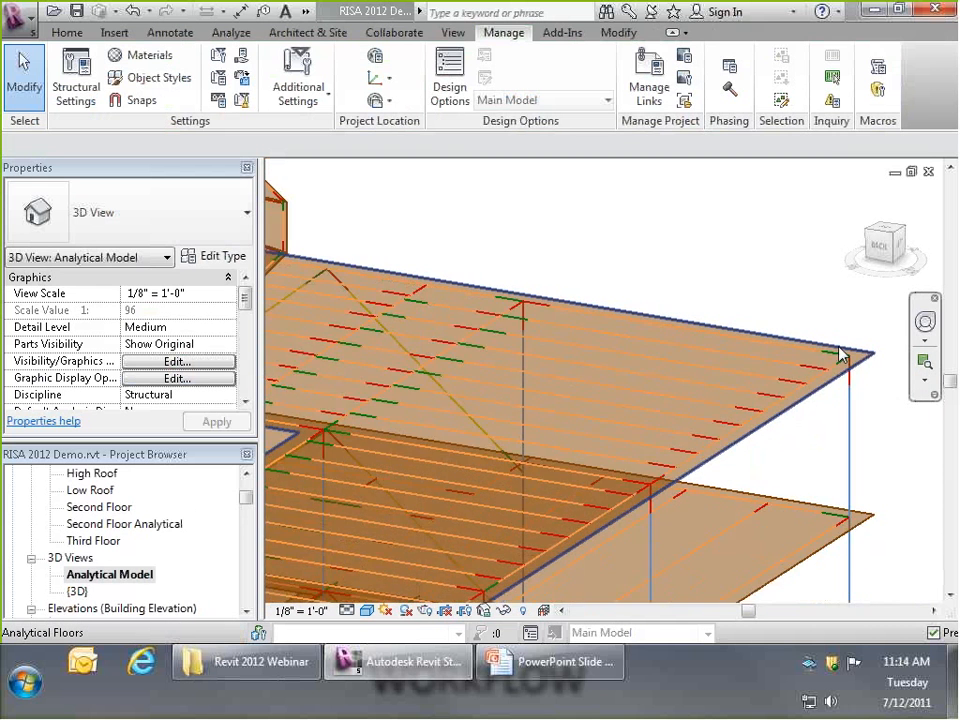
{"action": "scroll", "coordinate": [839, 348], "scroll_direction": "down", "scroll_amount": 5}
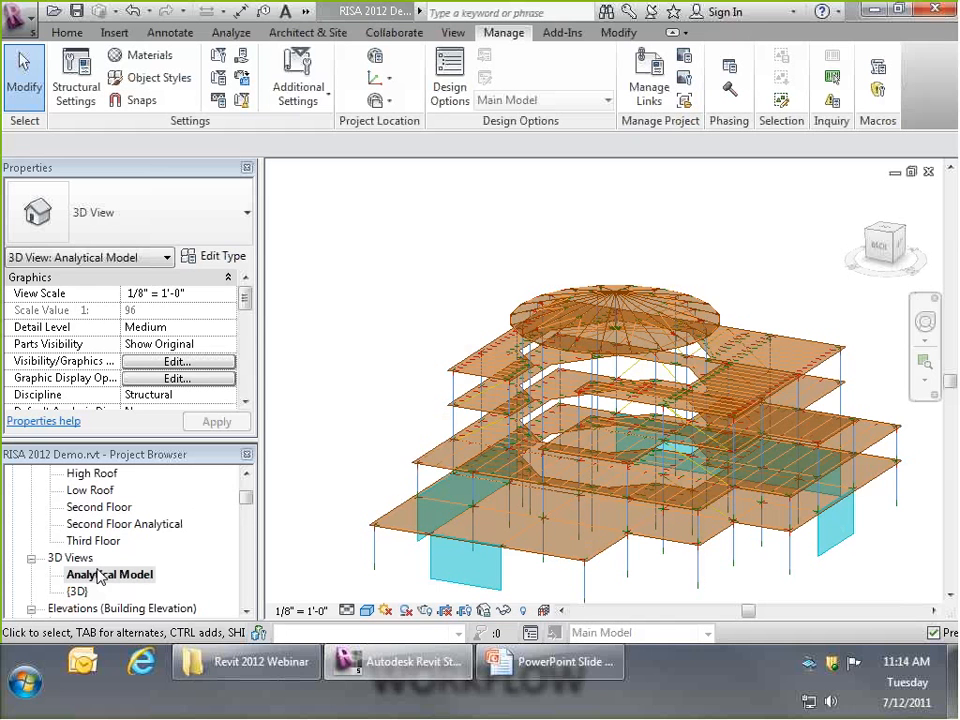
{"action": "scroll", "coordinate": [497, 372], "scroll_direction": "up", "scroll_amount": 5}
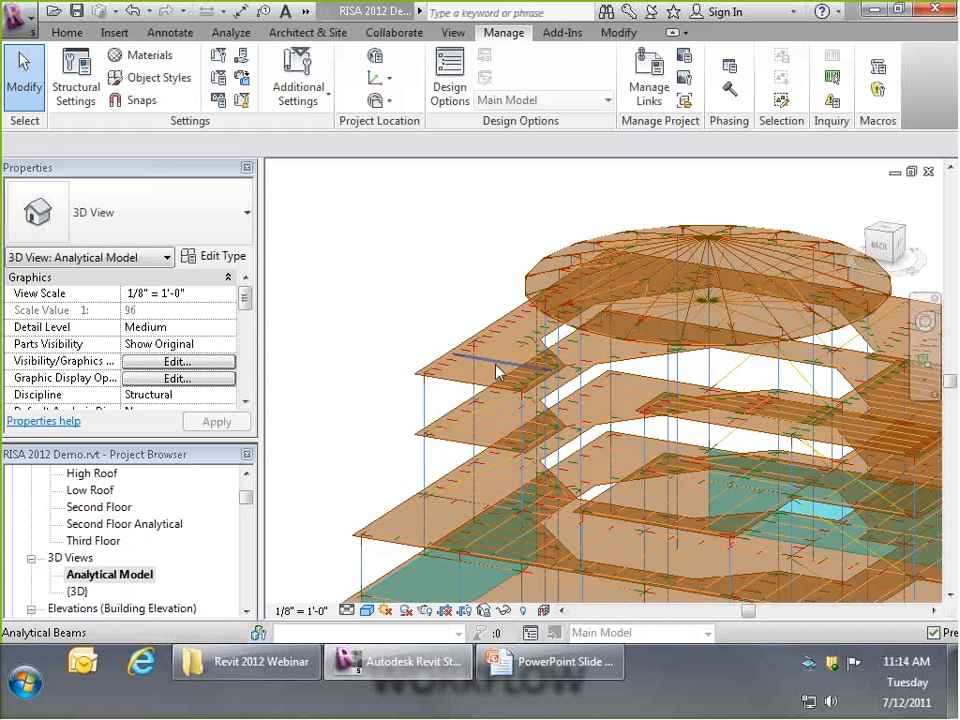
{"action": "scroll", "coordinate": [497, 372], "scroll_direction": "up", "scroll_amount": 2}
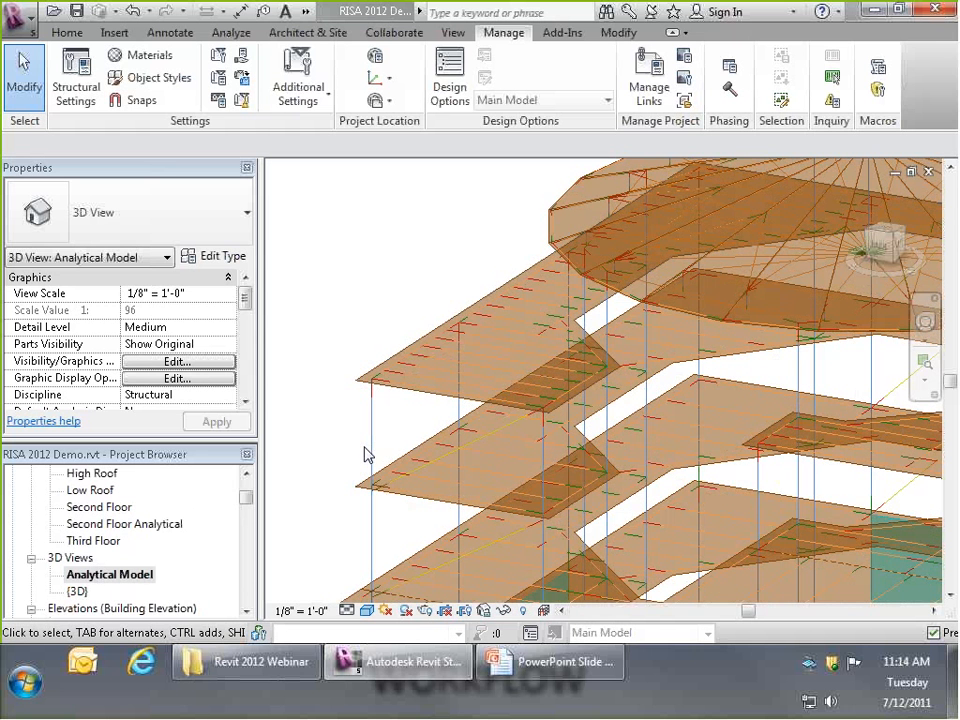
{"action": "scroll", "coordinate": [338, 404], "scroll_direction": "down", "scroll_amount": 1}
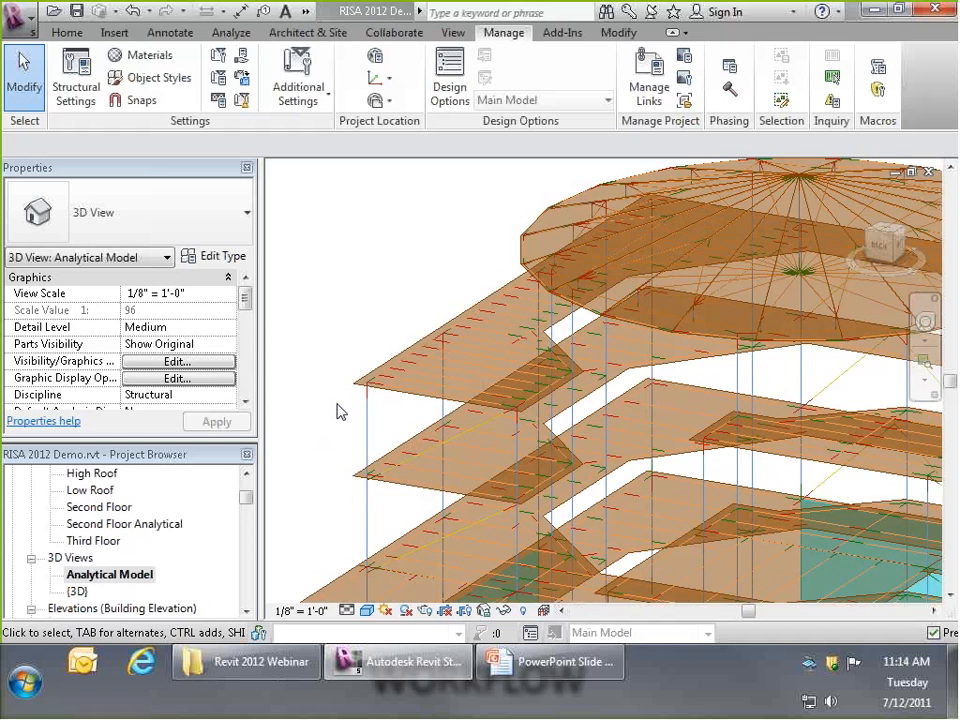
- Open the North Braced Frames framing elevation and examine the diagonal brace between the Fourth Floor and Low Roof
{"action": "scroll", "coordinate": [336, 440], "scroll_direction": "down", "scroll_amount": 2}
{"action": "scroll", "coordinate": [330, 458], "scroll_direction": "up", "scroll_amount": 3}
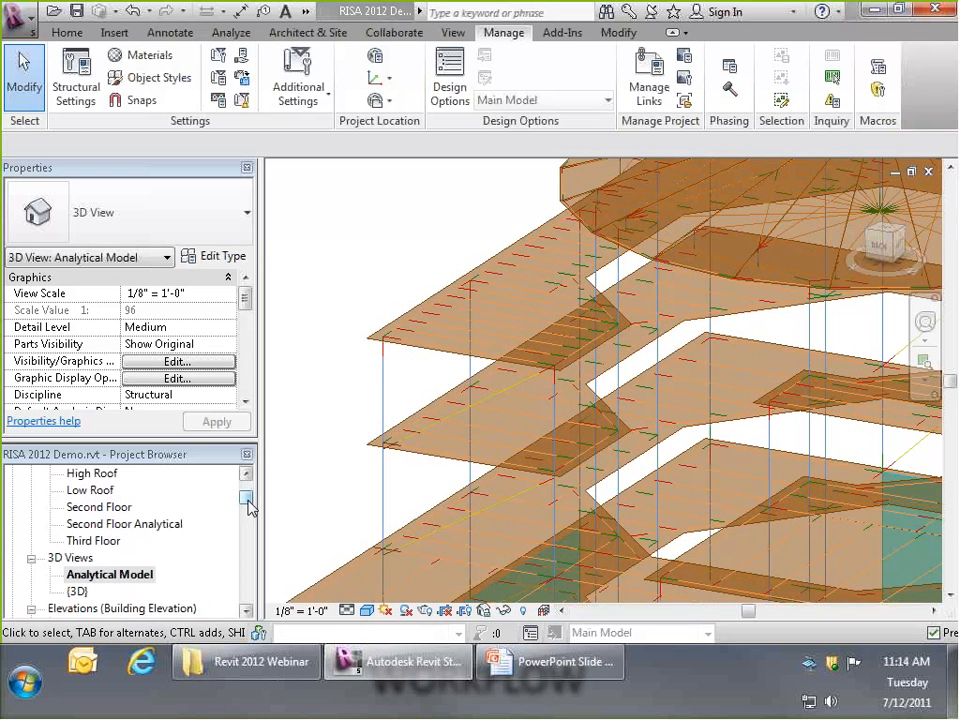
{"action": "left_click_drag", "start_coordinate": [248, 507], "coordinate": [249, 527]}
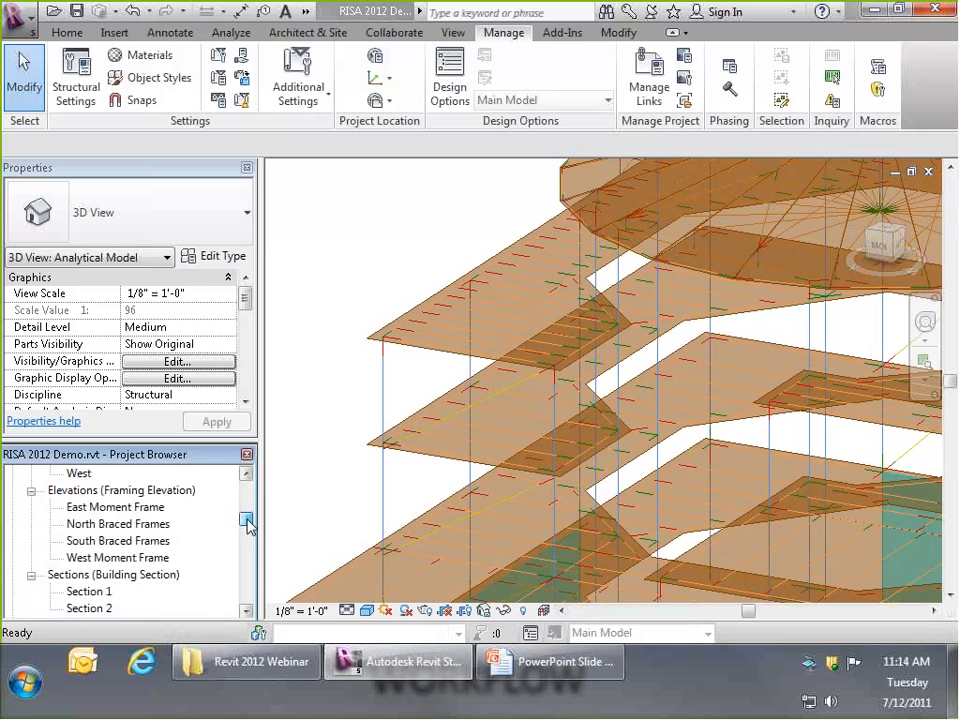
{"action": "double_click", "coordinate": [120, 524]}
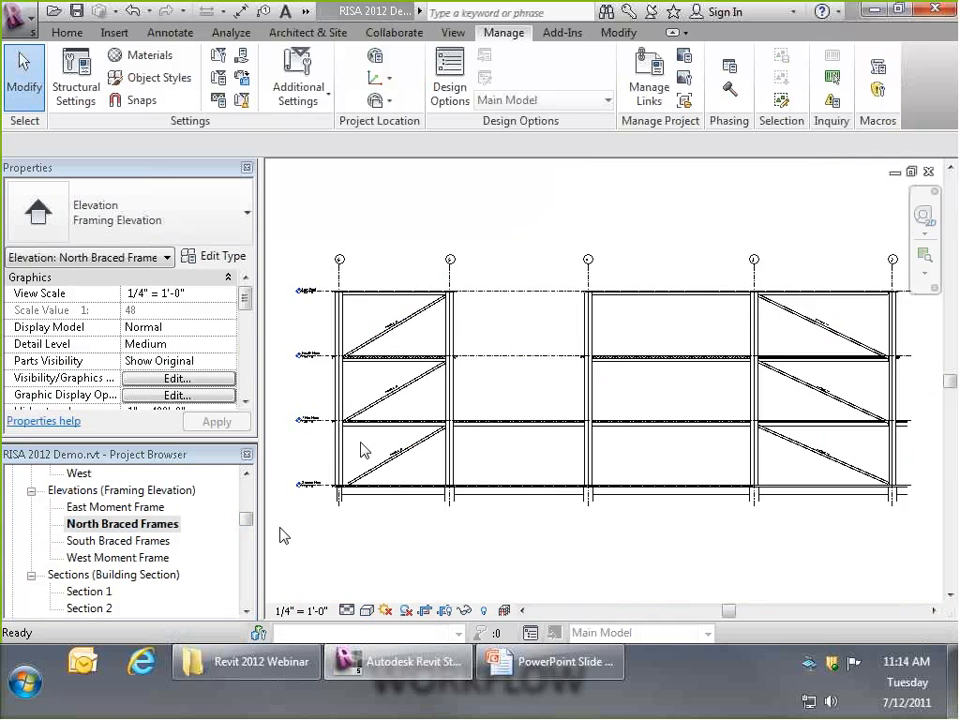
{"action": "scroll", "coordinate": [310, 300], "scroll_direction": "up", "scroll_amount": 3}
{"action": "scroll", "coordinate": [338, 327], "scroll_direction": "up", "scroll_amount": 4}
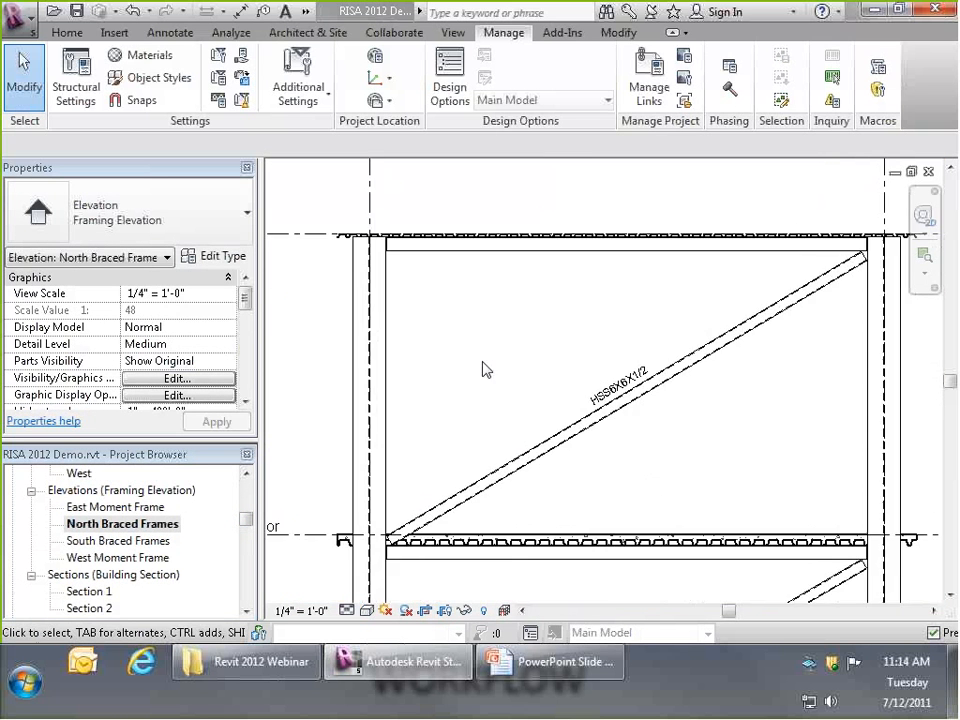
{"action": "scroll", "coordinate": [484, 369], "scroll_direction": "down", "scroll_amount": 7}
{"action": "scroll", "coordinate": [414, 349], "scroll_direction": "up", "scroll_amount": 3}
{"action": "scroll", "coordinate": [696, 360], "scroll_direction": "up", "scroll_amount": 2}
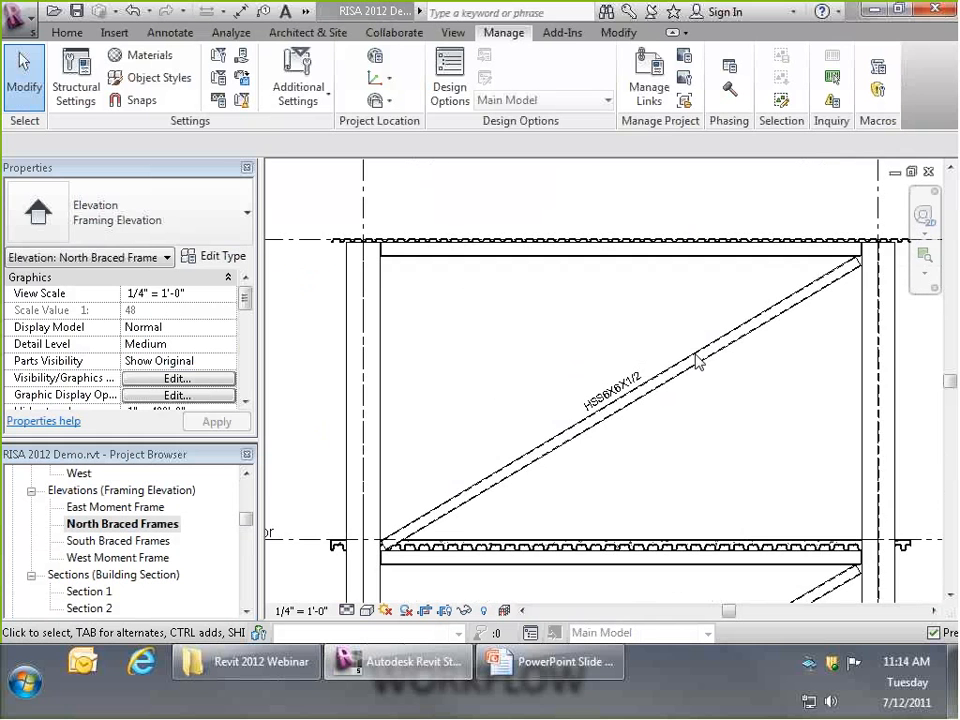
- Inspect the HSS6X6X1/2 brace between the Fourth Floor and Low Roof, checking both end points against the column centerlines
{"action": "left_click", "coordinate": [739, 337]}
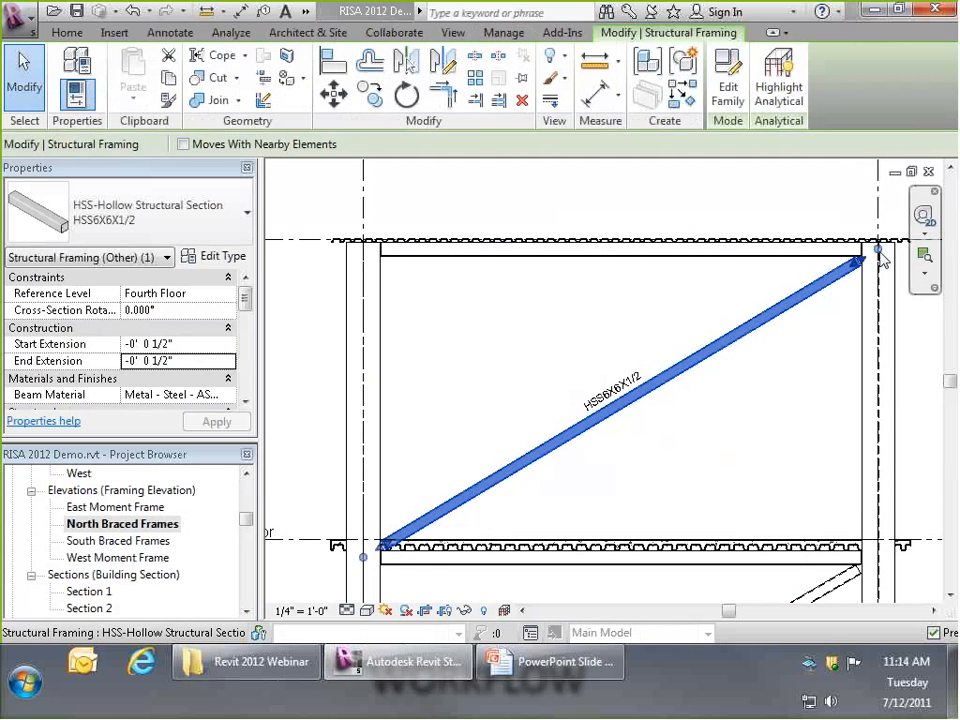
{"action": "scroll", "coordinate": [880, 254], "scroll_direction": "up", "scroll_amount": 2}
{"action": "scroll", "coordinate": [880, 254], "scroll_direction": "up", "scroll_amount": 3}
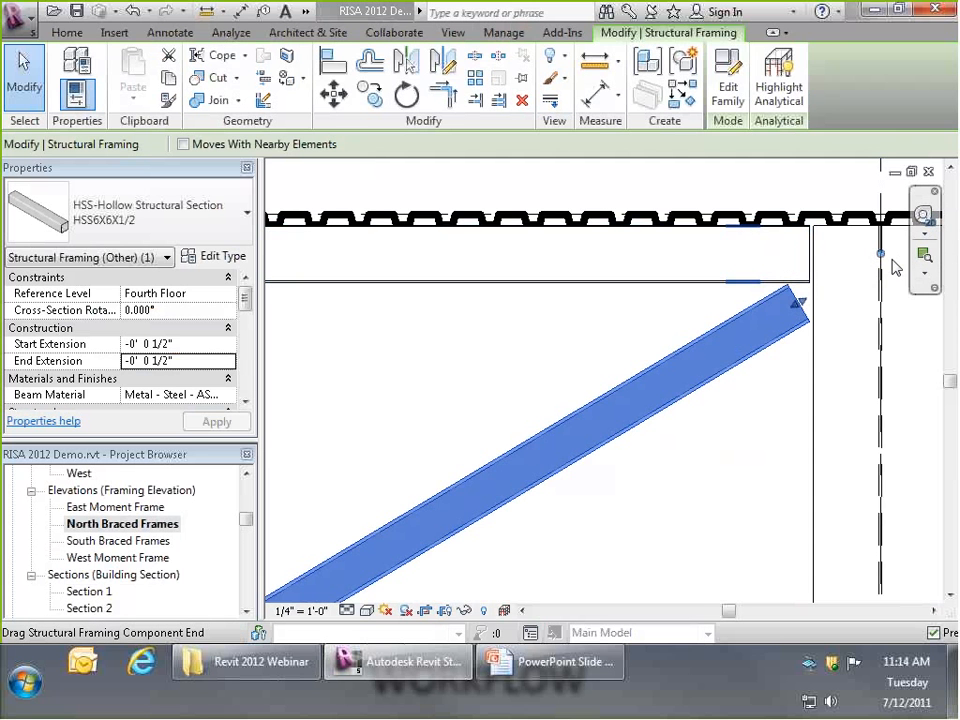
{"action": "scroll", "coordinate": [880, 258], "scroll_direction": "down", "scroll_amount": 5}
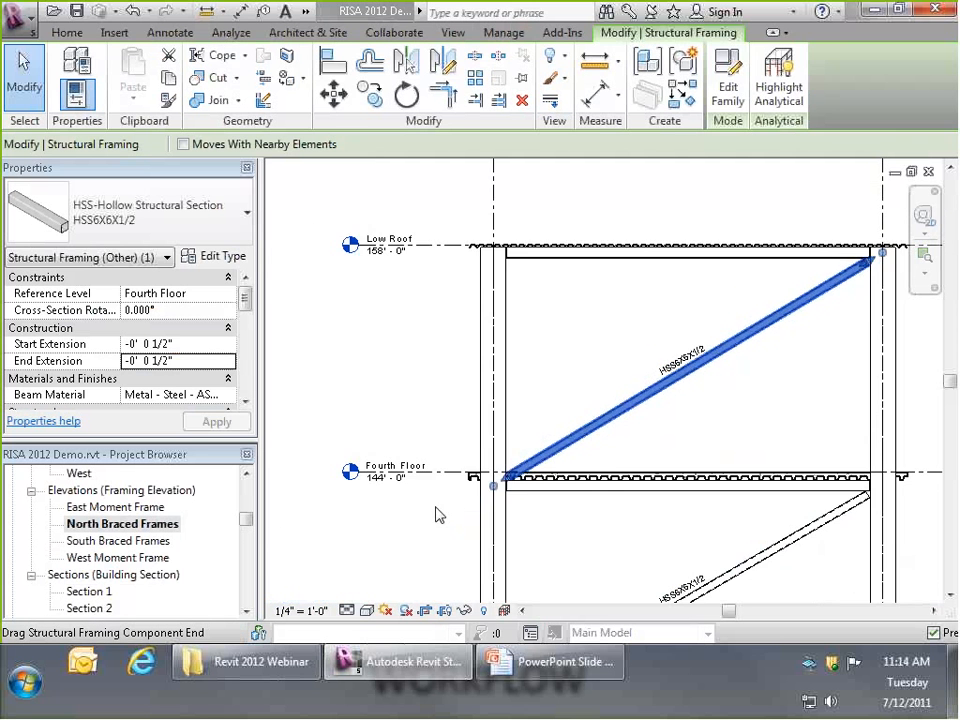
{"action": "scroll", "coordinate": [436, 515], "scroll_direction": "up", "scroll_amount": 5}
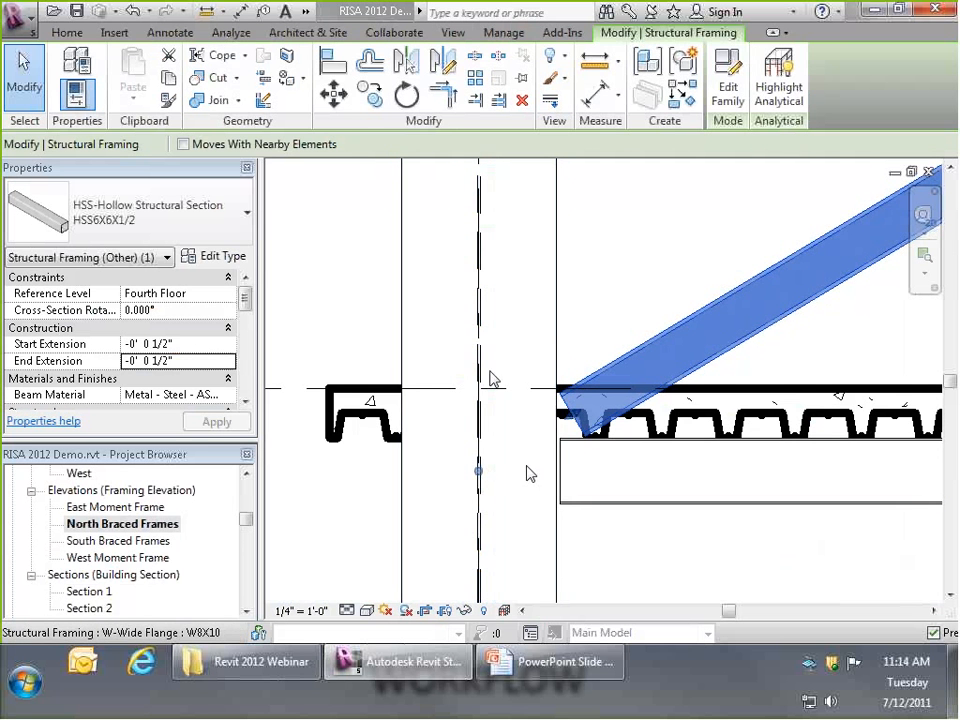
{"action": "scroll", "coordinate": [437, 495], "scroll_direction": "down", "scroll_amount": 4}
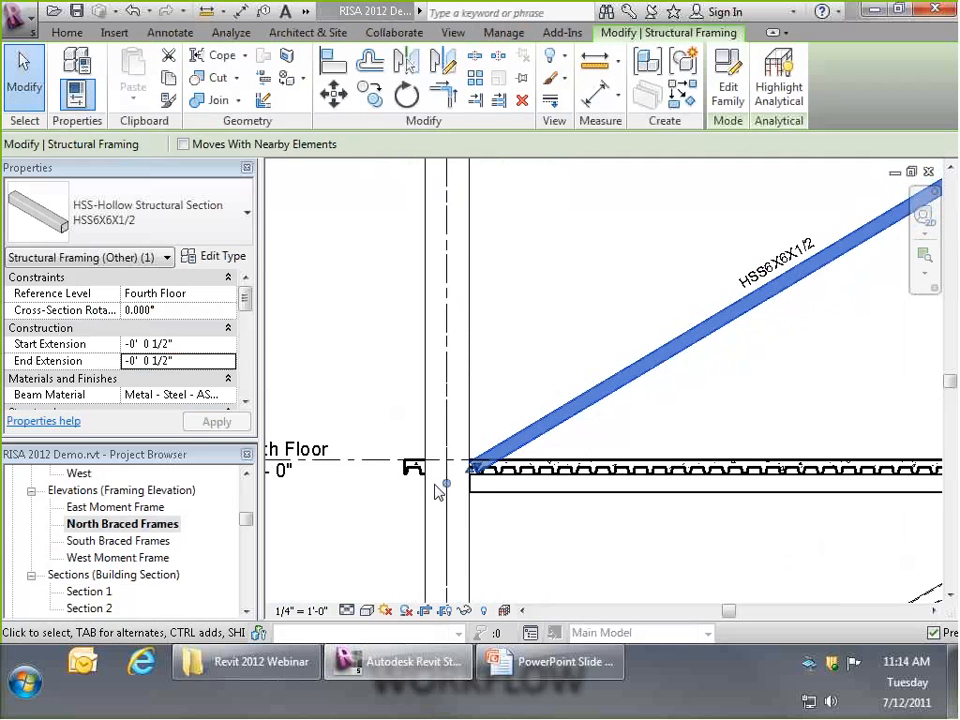
{"action": "scroll", "coordinate": [610, 435], "scroll_direction": "down", "scroll_amount": 3}
{"action": "left_click", "coordinate": [605, 437]}
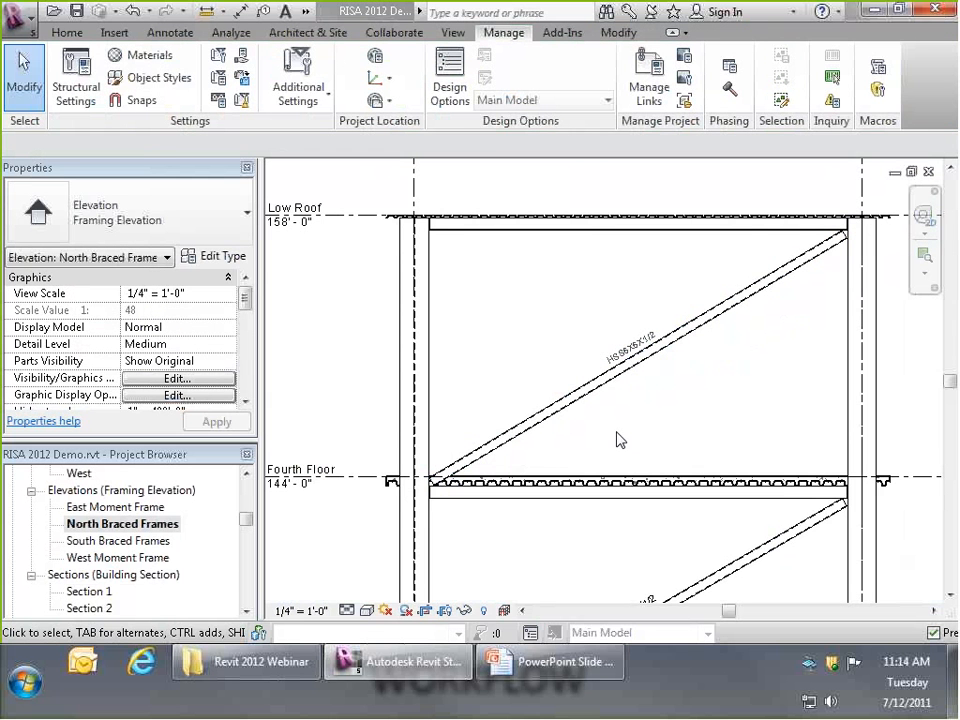
- Turn on the display of analytical model categories in the North Braced Frames elevation
{"action": "key", "text": "v"}
{"action": "key", "text": "v"}
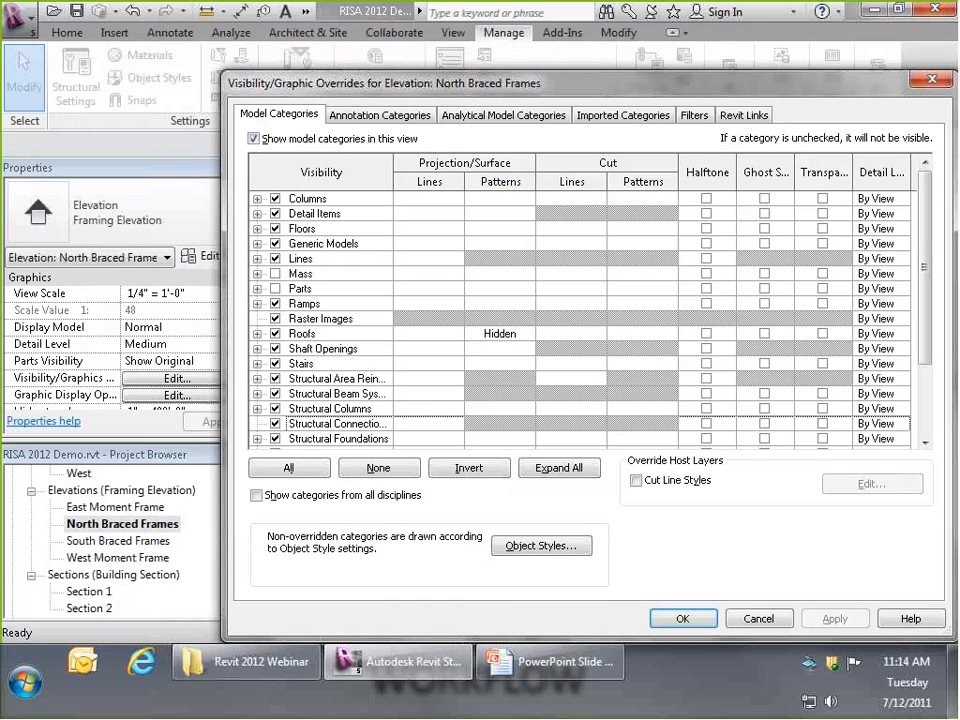
{"action": "left_click_drag", "start_coordinate": [490, 83], "coordinate": [372, 54]}
{"action": "left_click", "coordinate": [372, 87]}
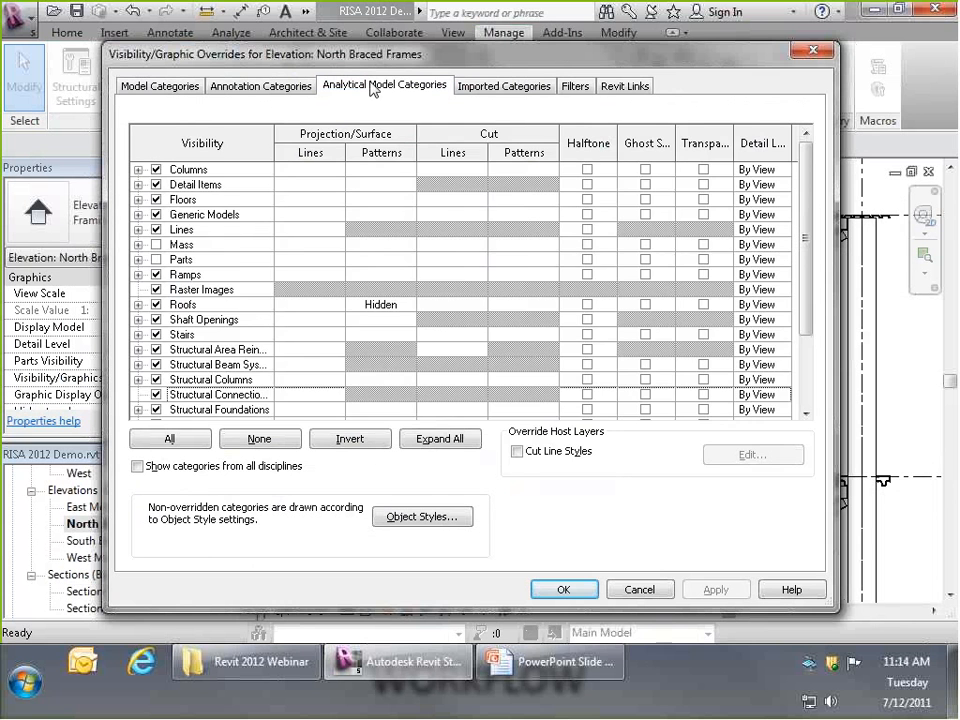
{"action": "left_click", "coordinate": [212, 110]}
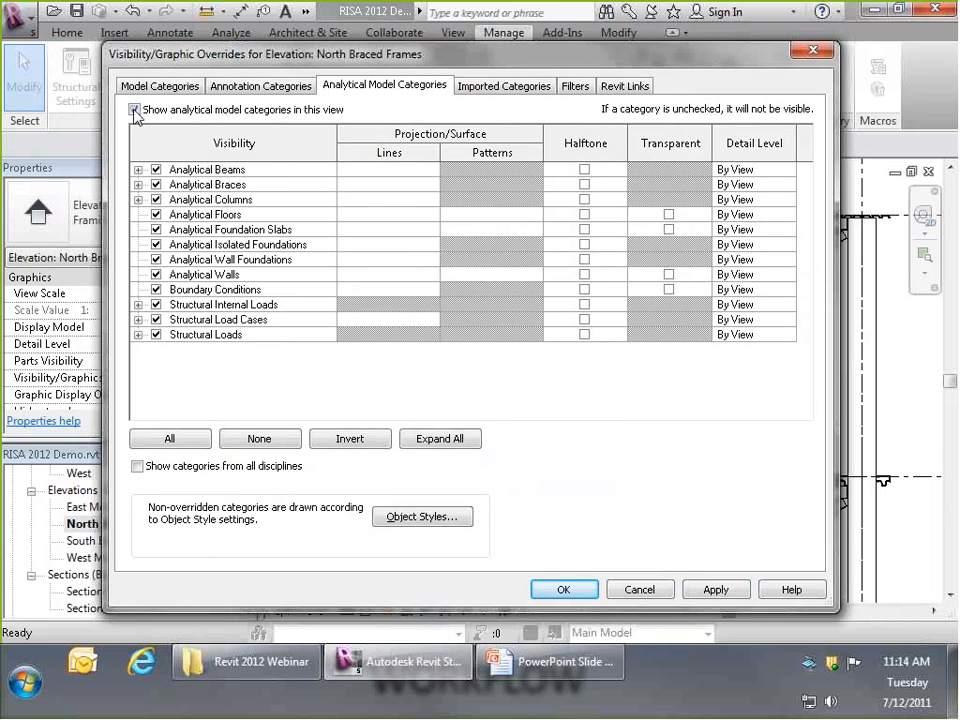
{"action": "left_click", "coordinate": [622, 592]}
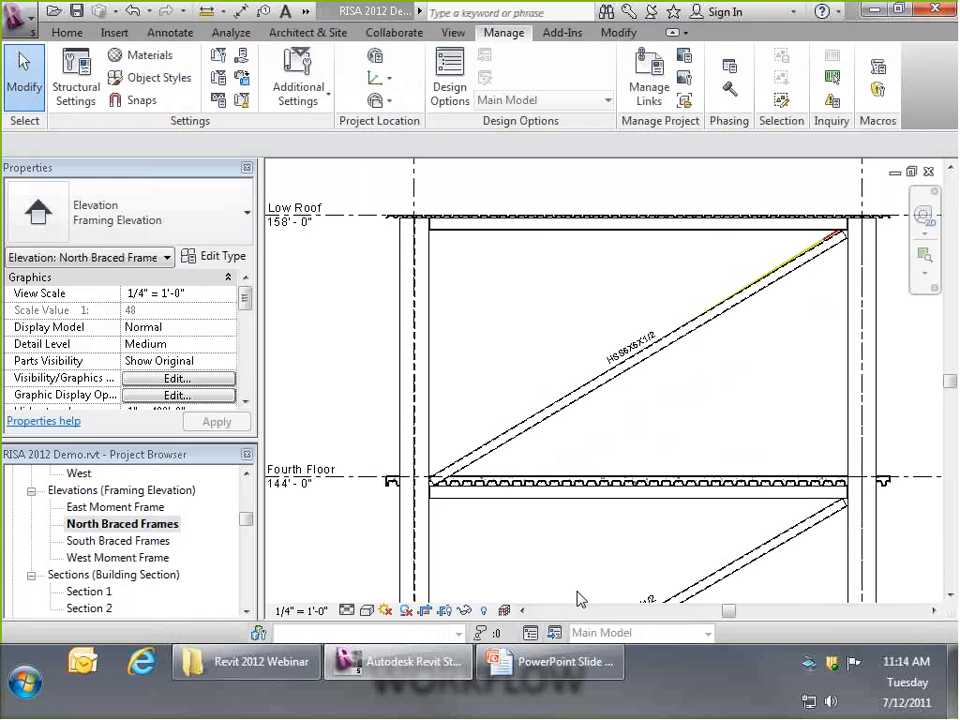
- Set the North Braced Frames elevation's visual style to Wireframe and look over the brace with its analytical line
{"action": "left_click", "coordinate": [367, 610]}
{"action": "left_click", "coordinate": [405, 515]}
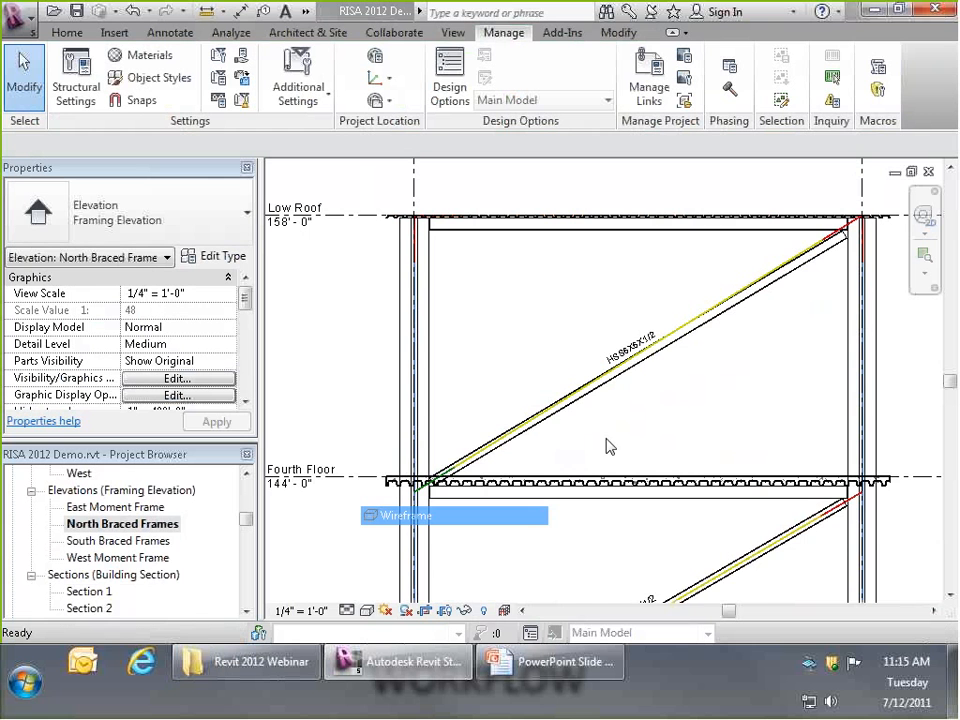
{"action": "scroll", "coordinate": [514, 429], "scroll_direction": "up", "scroll_amount": 1}
{"action": "scroll", "coordinate": [514, 429], "scroll_direction": "up", "scroll_amount": 1}
{"action": "scroll", "coordinate": [514, 429], "scroll_direction": "down", "scroll_amount": 3}
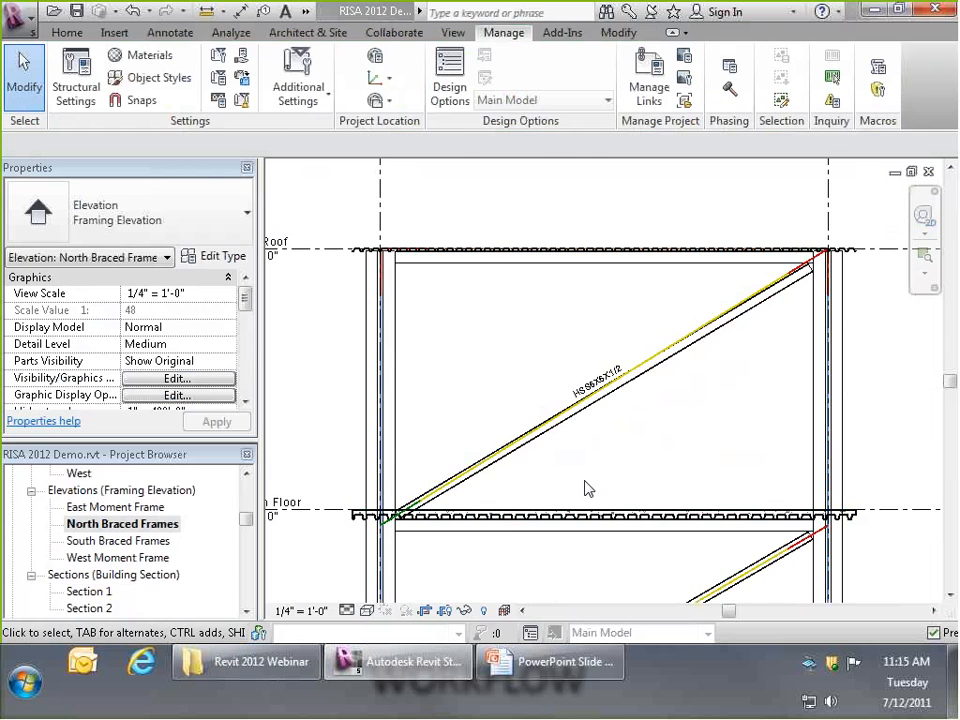
- Hide the floors in the North Braced Frames elevation through its visibility and graphics overrides
{"action": "key", "text": "v"}
{"action": "key", "text": "g"}
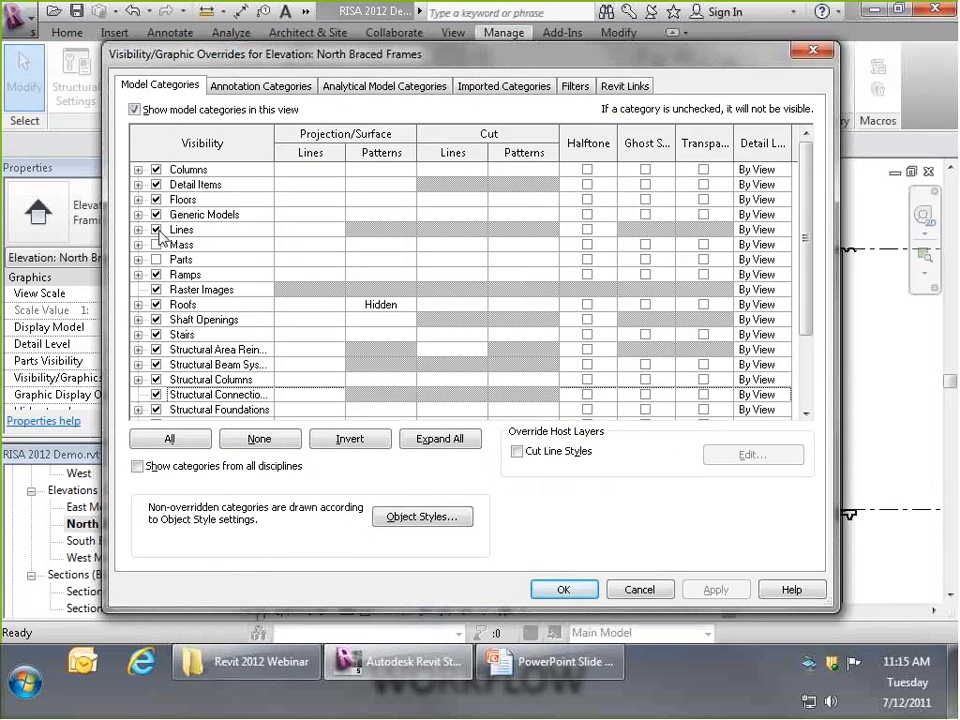
{"action": "left_click", "coordinate": [566, 589]}
{"action": "scroll", "coordinate": [482, 551], "scroll_direction": "up", "scroll_amount": 5}
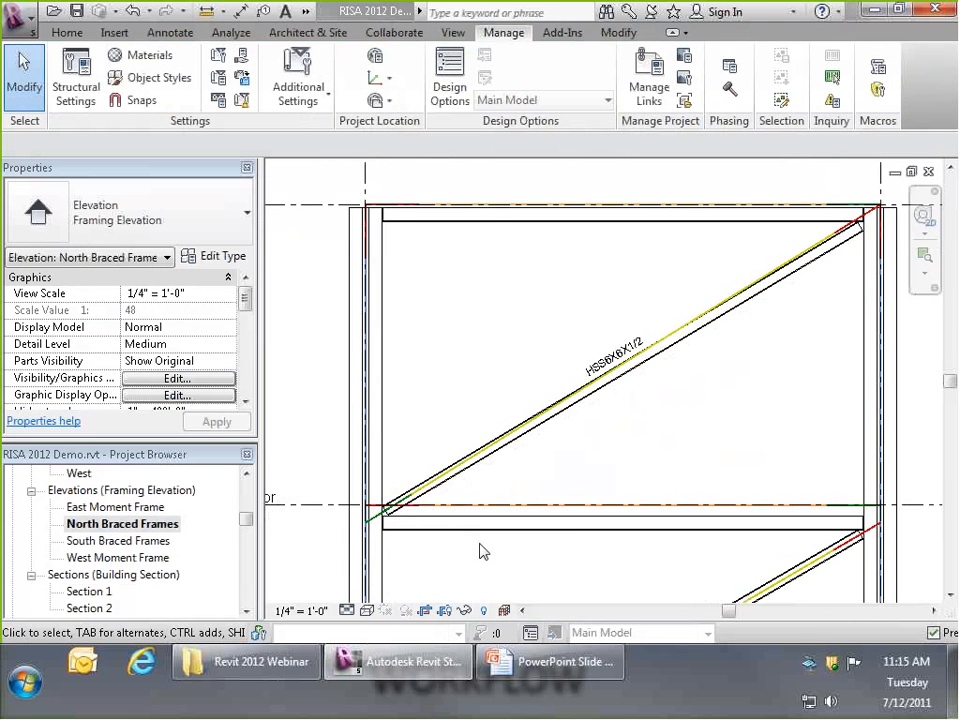
- Inspect the W8X10 girder at the Fourth Floor and compare its physical position and offset with its analytical line
{"action": "left_click", "coordinate": [440, 528]}
{"action": "scroll", "coordinate": [377, 514], "scroll_direction": "down", "scroll_amount": 3}
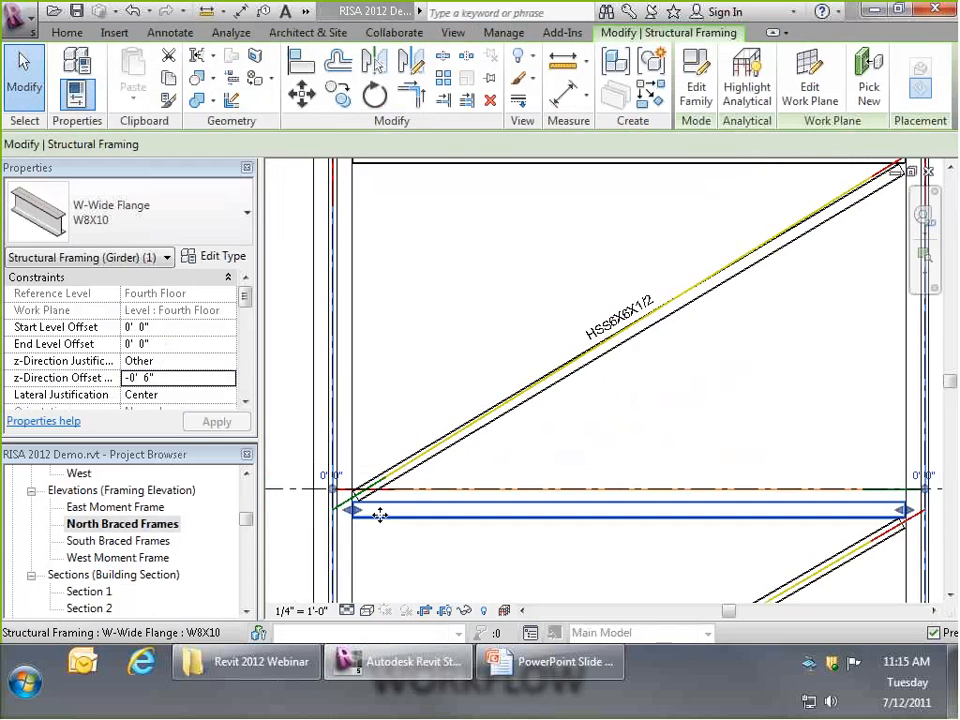
{"action": "scroll", "coordinate": [392, 506], "scroll_direction": "up", "scroll_amount": 3}
{"action": "scroll", "coordinate": [468, 501], "scroll_direction": "down", "scroll_amount": 1}
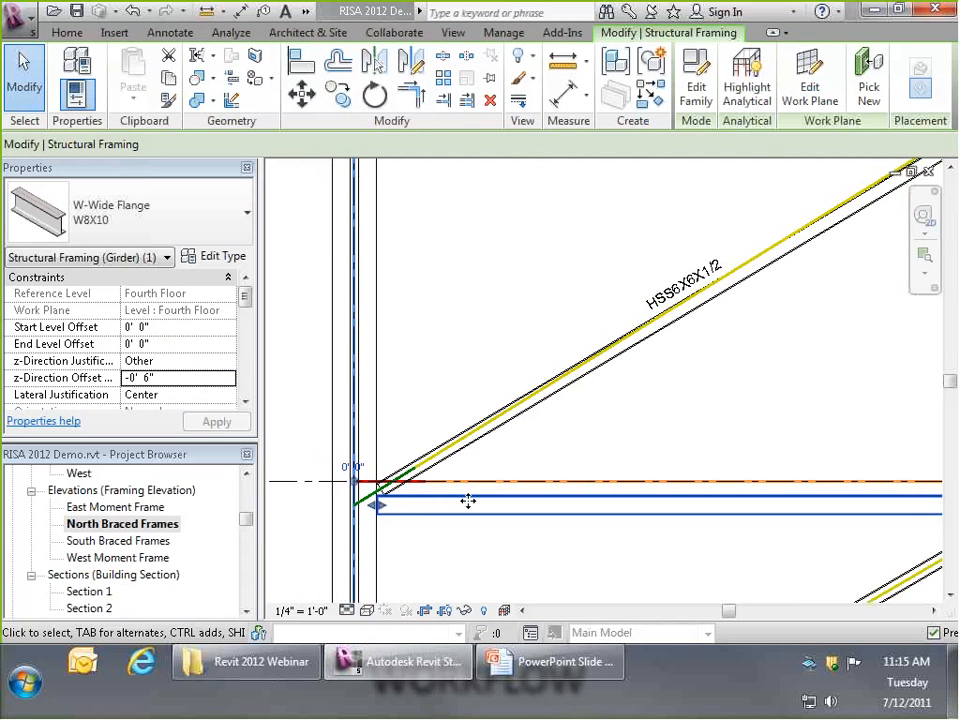
{"action": "scroll", "coordinate": [490, 515], "scroll_direction": "down", "scroll_amount": 3}
{"action": "scroll", "coordinate": [467, 508], "scroll_direction": "up", "scroll_amount": 3}
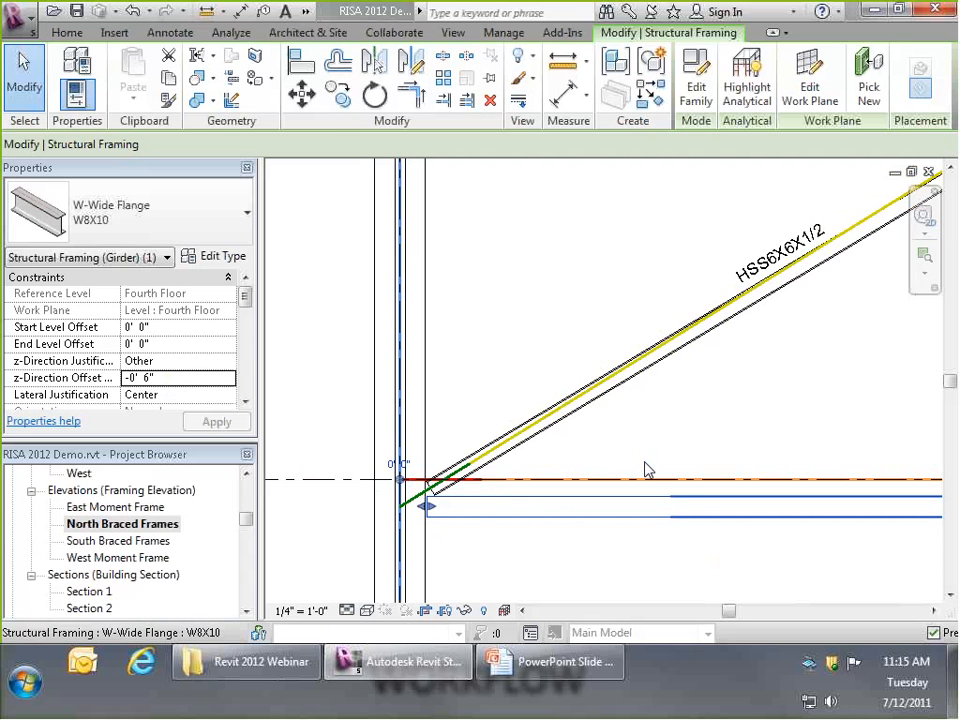
{"action": "key", "text": "Escape"}
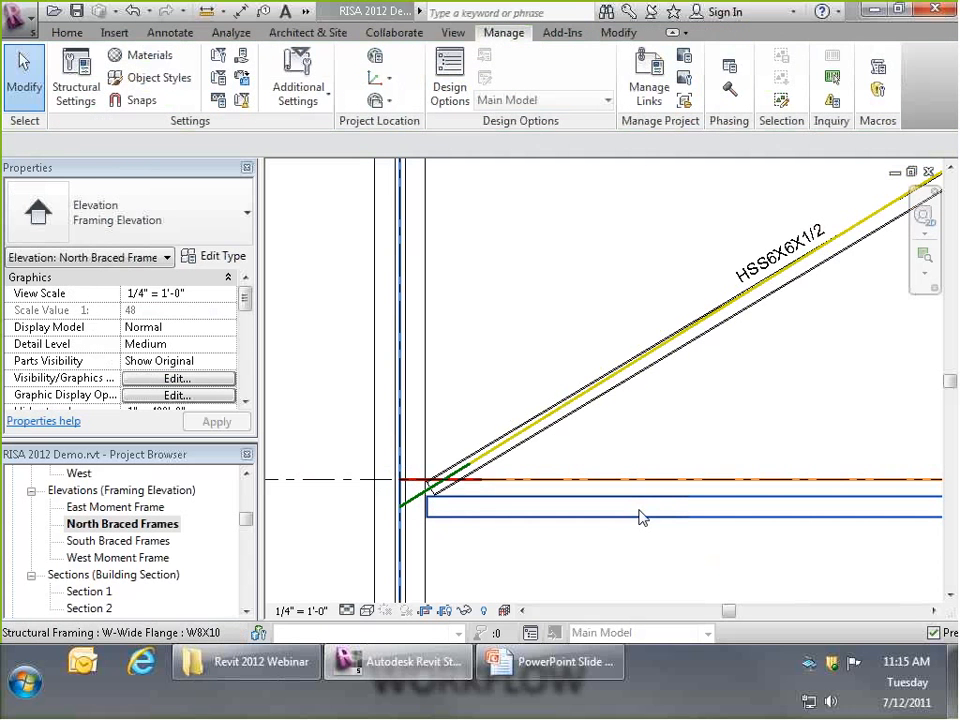
{"action": "left_click", "coordinate": [636, 482]}
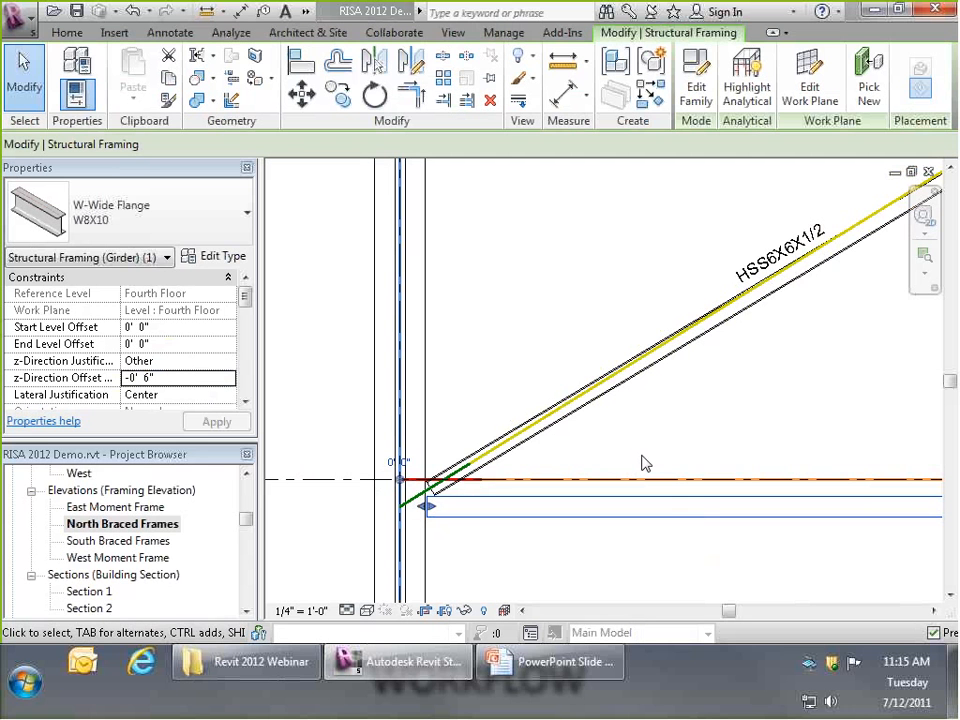
{"action": "left_click", "coordinate": [643, 461]}
- Examine where both ends of the top-story analytical brace meet the columns and beams at the Low Roof and Fourth Floor
{"action": "scroll", "coordinate": [640, 487], "scroll_direction": "down", "scroll_amount": 5}
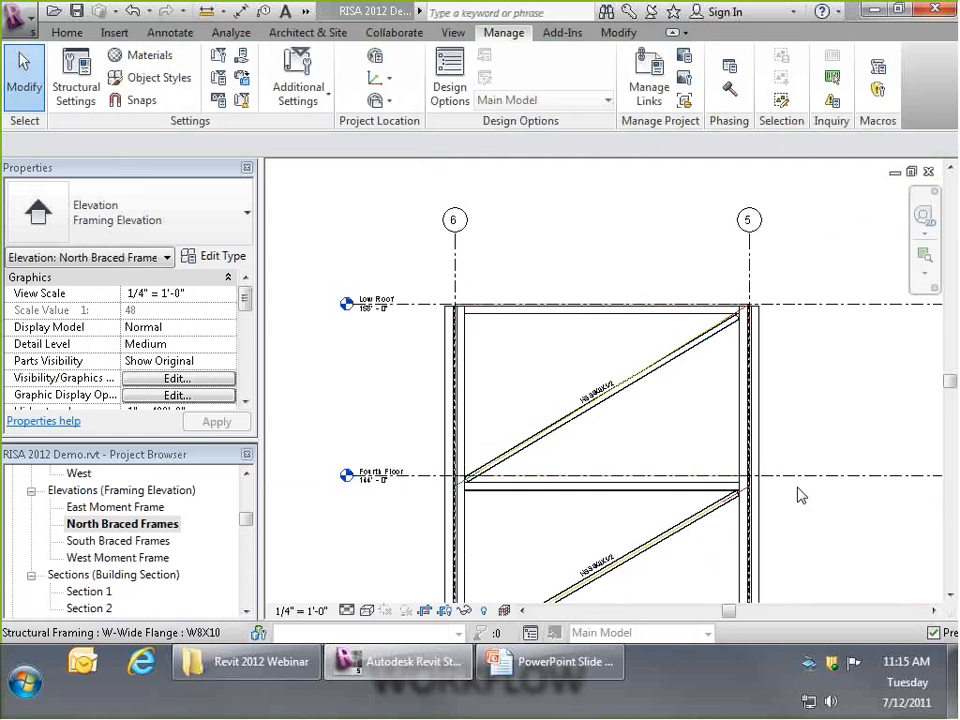
{"action": "scroll", "coordinate": [640, 488], "scroll_direction": "up", "scroll_amount": 4}
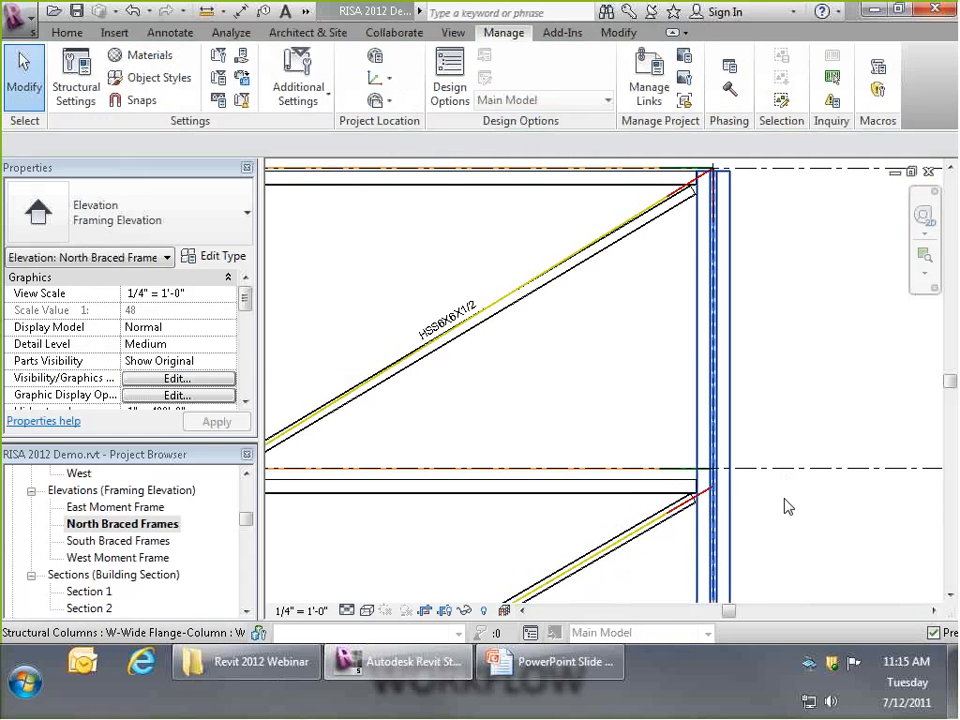
{"action": "scroll", "coordinate": [789, 506], "scroll_direction": "down", "scroll_amount": 5}
{"action": "scroll", "coordinate": [470, 465], "scroll_direction": "up", "scroll_amount": 4}
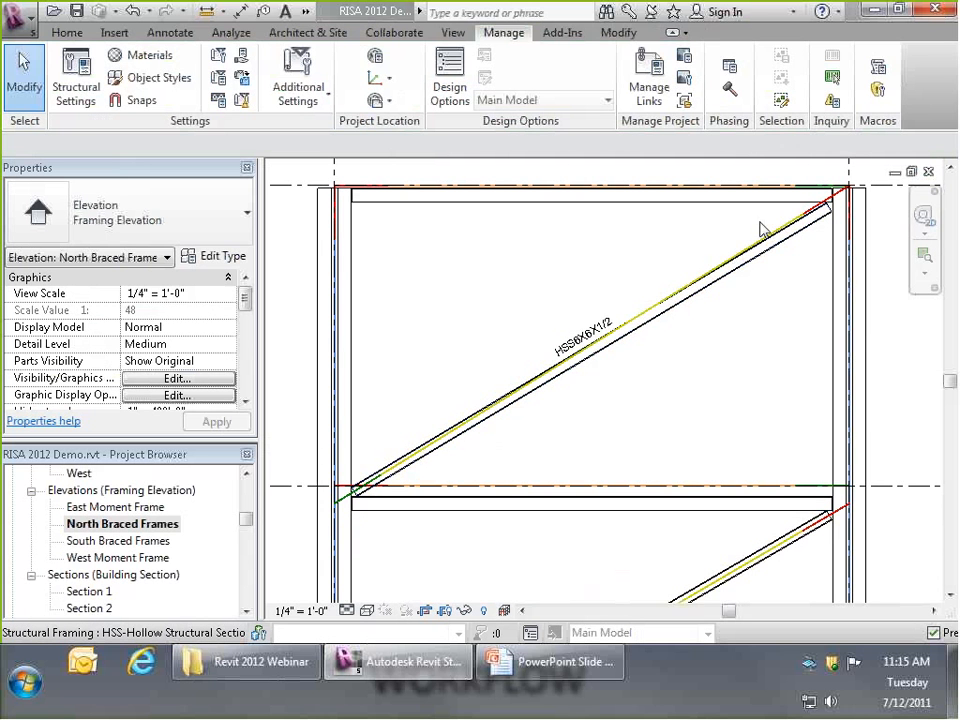
{"action": "scroll", "coordinate": [849, 180], "scroll_direction": "up", "scroll_amount": 4}
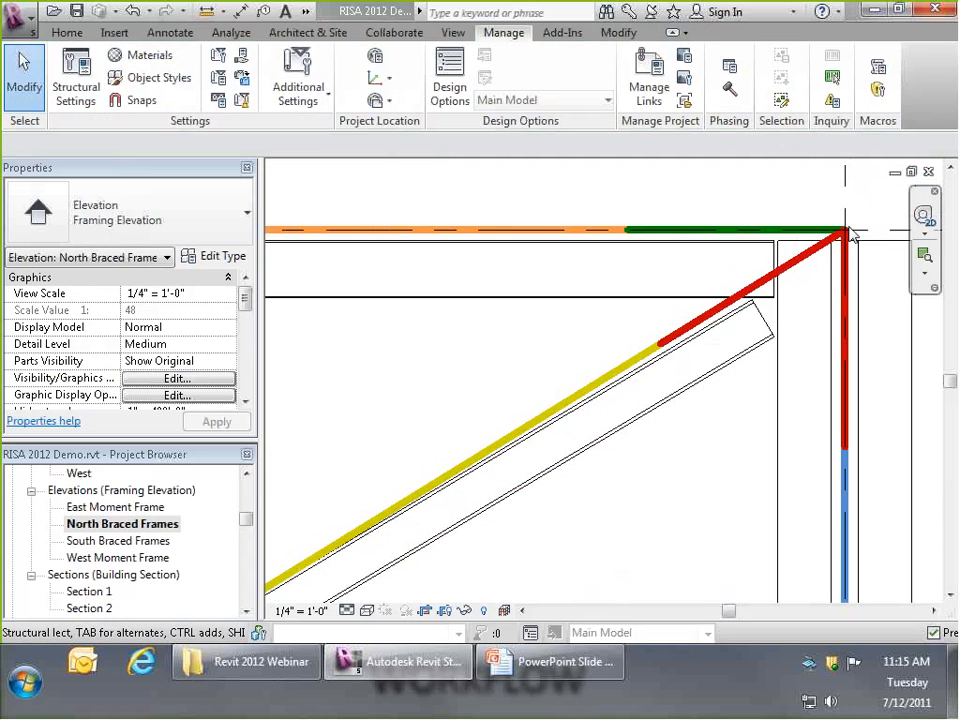
{"action": "left_click", "coordinate": [800, 268]}
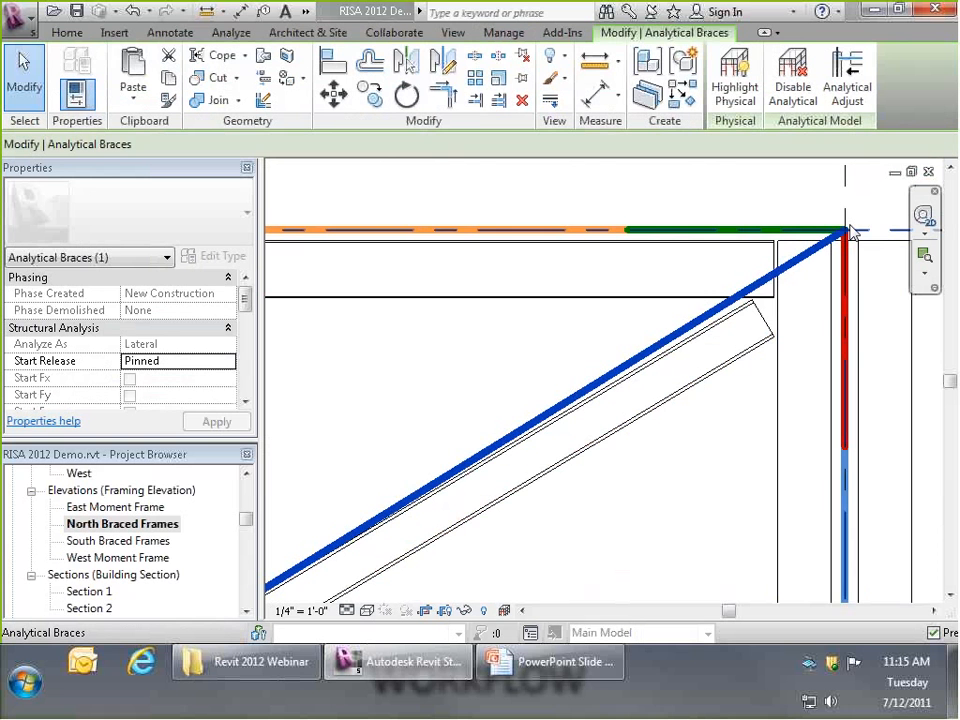
{"action": "scroll", "coordinate": [870, 225], "scroll_direction": "down", "scroll_amount": 3}
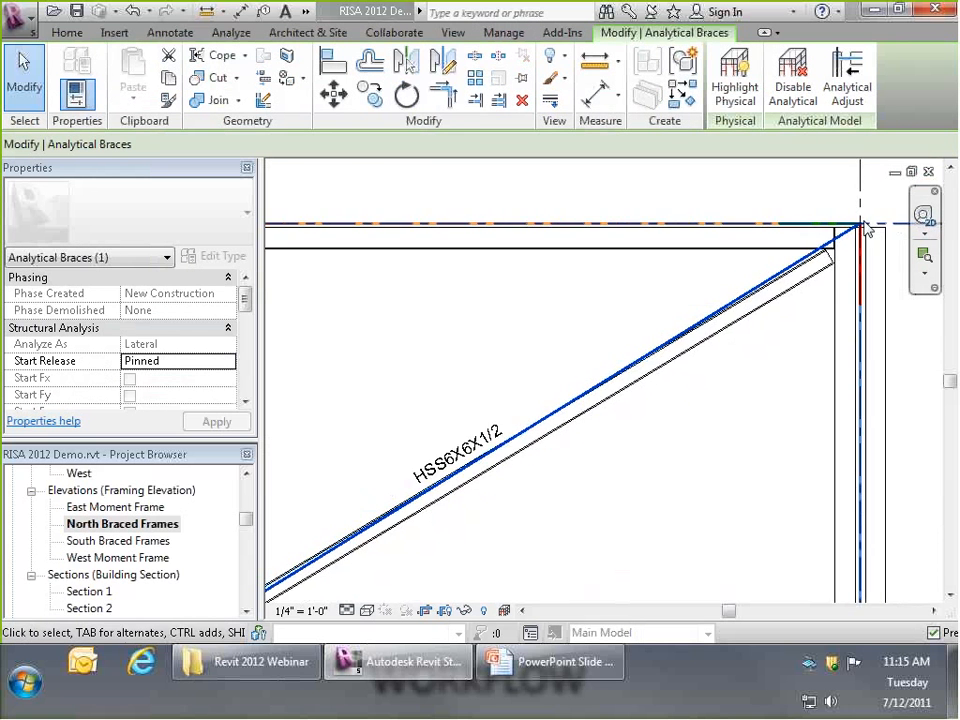
{"action": "scroll", "coordinate": [658, 379], "scroll_direction": "down", "scroll_amount": 3}
{"action": "scroll", "coordinate": [525, 408], "scroll_direction": "up", "scroll_amount": 5}
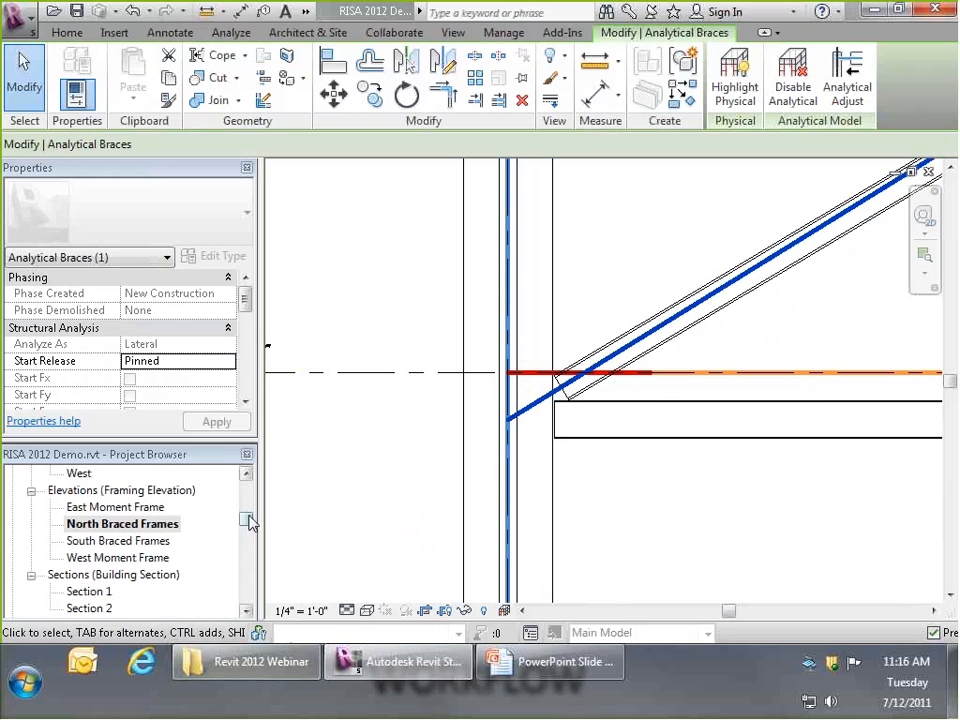
- Open the Analytical Model 3D view at the north frame's top-story analytical brace
{"action": "mouse_move", "coordinate": [247, 519]}
{"action": "left_mouse_down"}
{"action": "mouse_move", "coordinate": [247, 527]}
{"action": "mouse_move", "coordinate": [247, 501]}
{"action": "left_mouse_up"}
{"action": "double_click", "coordinate": [80, 525]}
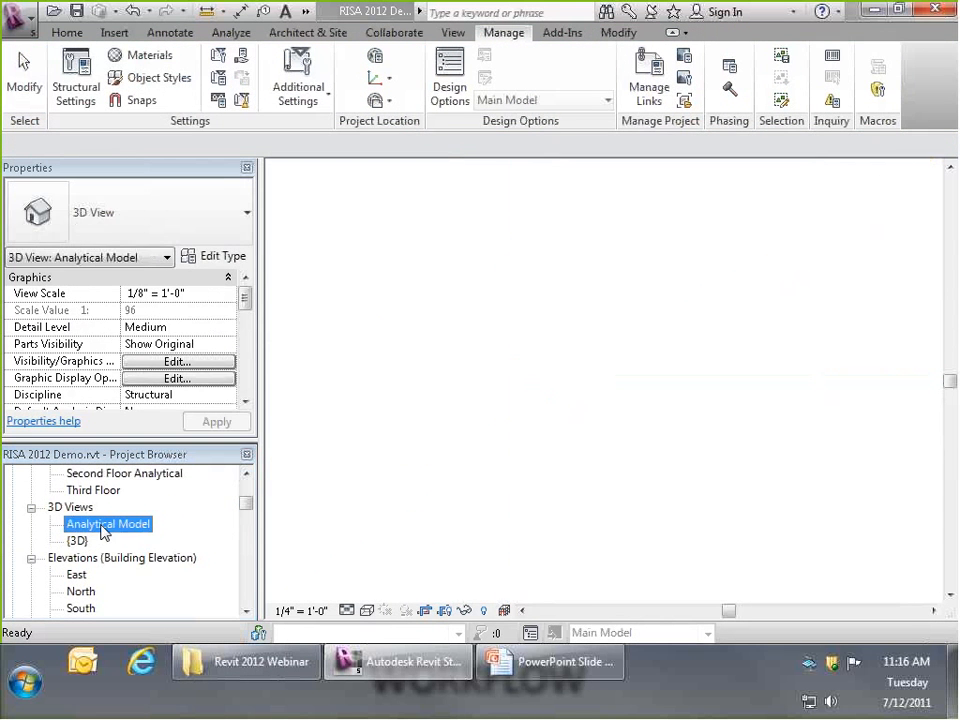
{"action": "scroll", "coordinate": [407, 385], "scroll_direction": "up", "scroll_amount": 4}
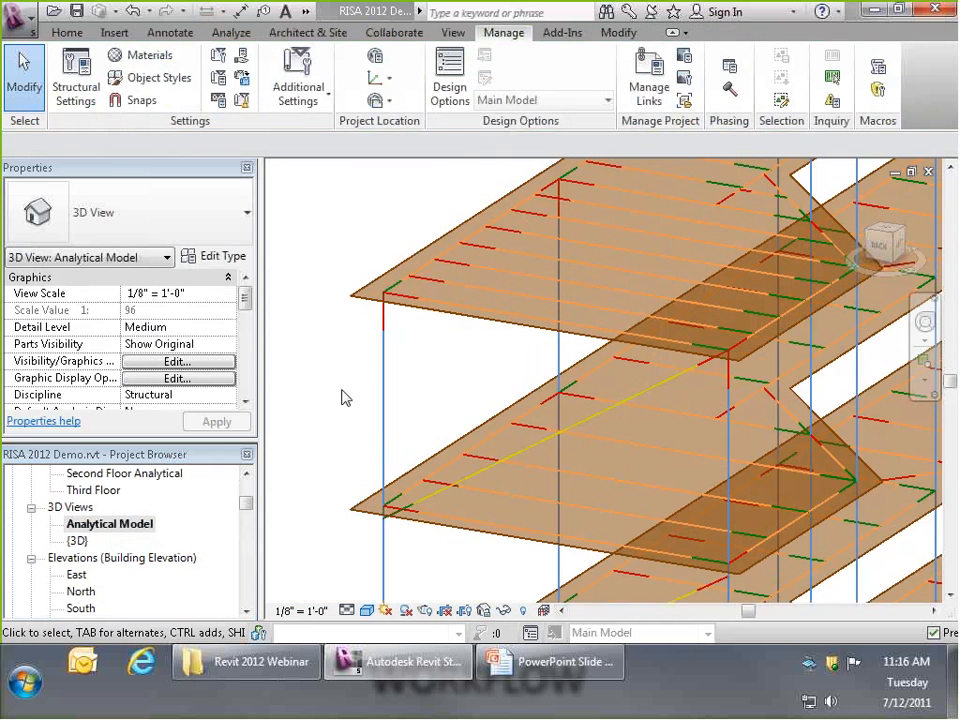
{"action": "scroll", "coordinate": [343, 398], "scroll_direction": "up", "scroll_amount": 1}
- Adjust the top-story analytical brace by moving its lower node up onto the Fourth Floor column-and-beam node, and finish the analytical model edit
{"action": "left_click", "coordinate": [500, 485]}
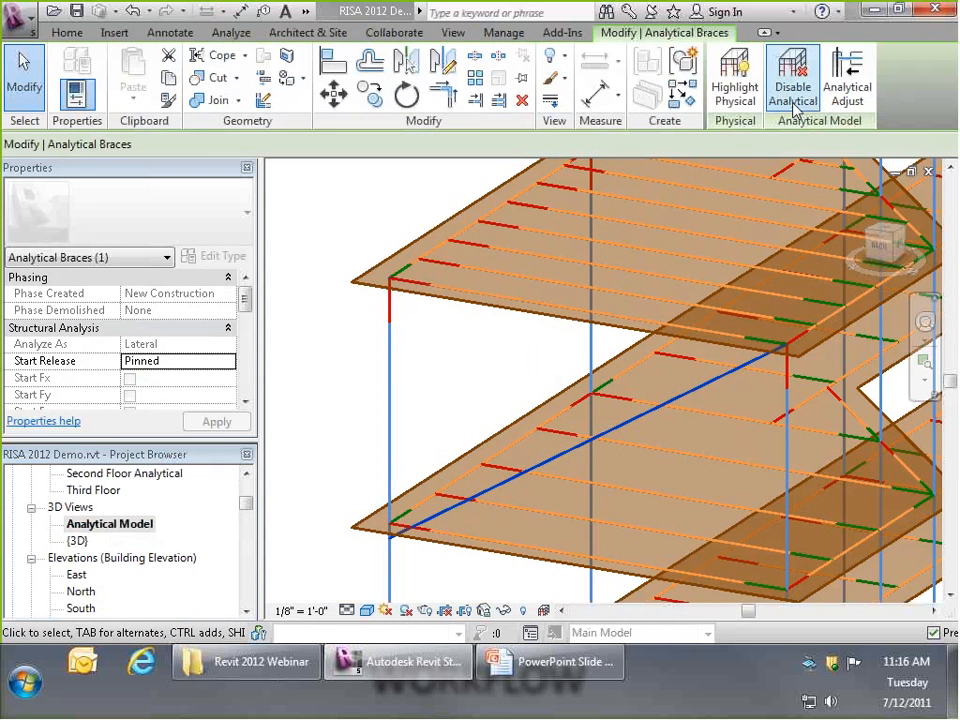
{"action": "left_click", "coordinate": [851, 85]}
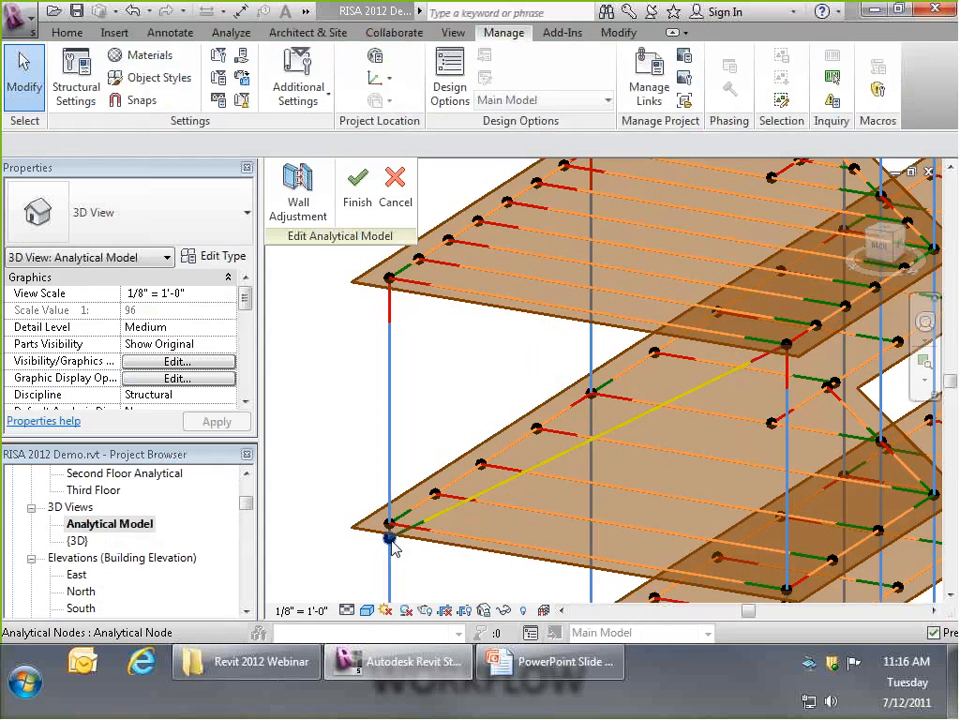
{"action": "left_click", "coordinate": [390, 539]}
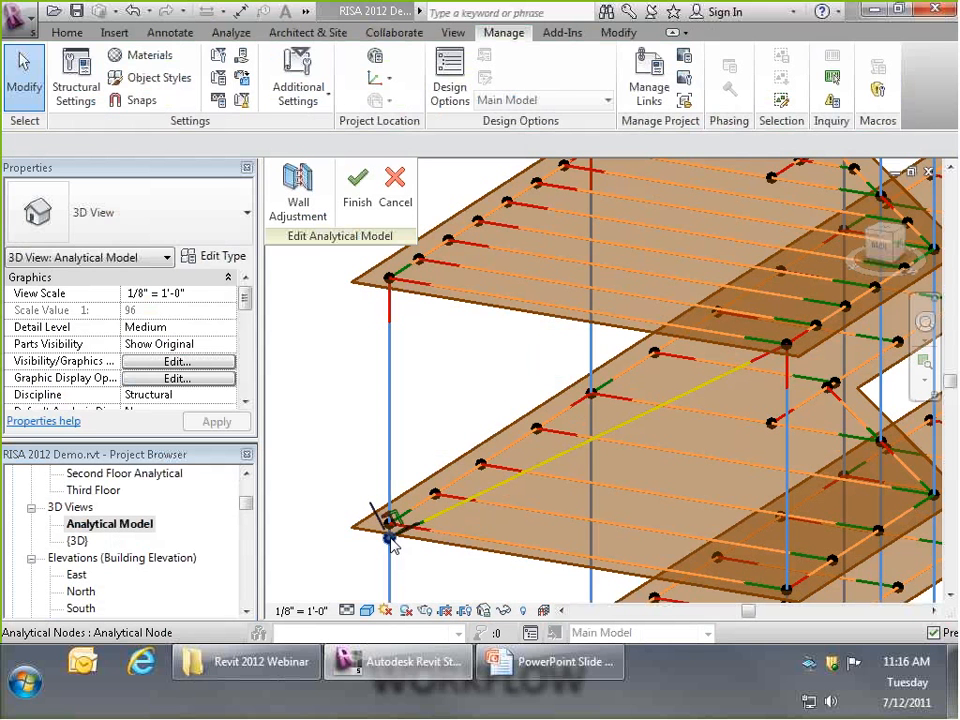
{"action": "left_click", "coordinate": [390, 534]}
{"action": "left_click_drag", "start_coordinate": [390, 534], "coordinate": [388, 527]}
{"action": "left_click", "coordinate": [332, 508]}
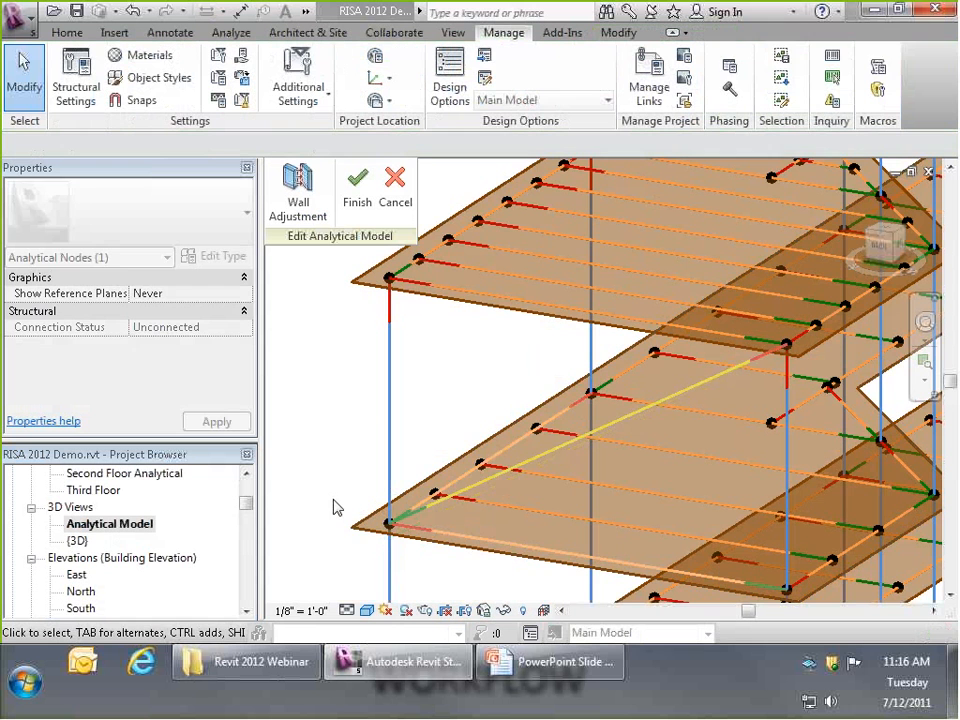
{"action": "scroll", "coordinate": [392, 516], "scroll_direction": "up", "scroll_amount": 3}
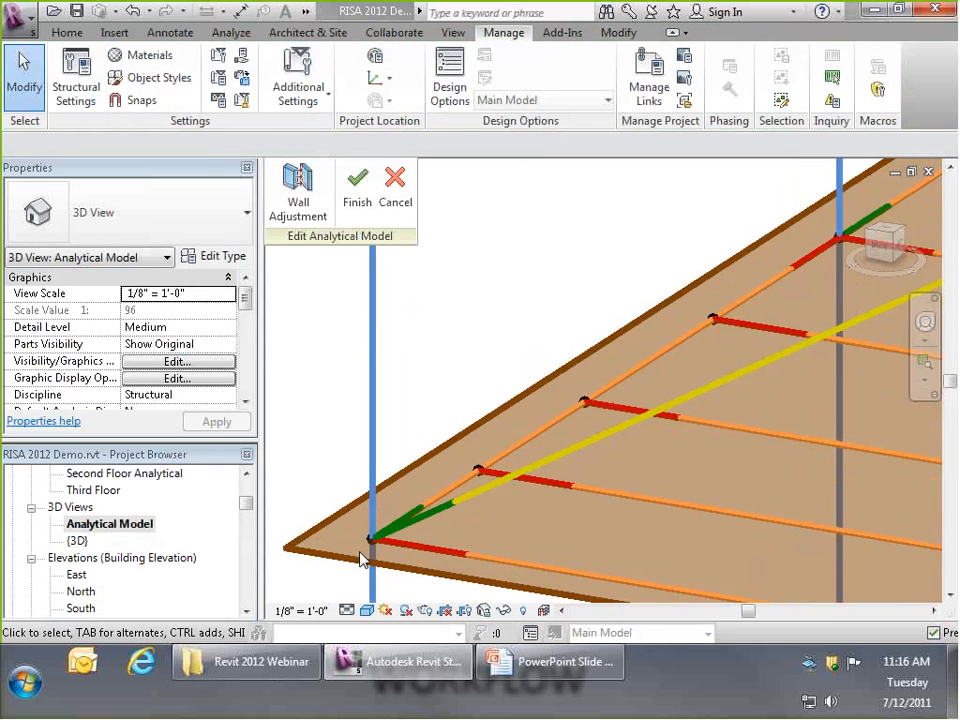
{"action": "scroll", "coordinate": [364, 558], "scroll_direction": "down", "scroll_amount": 5}
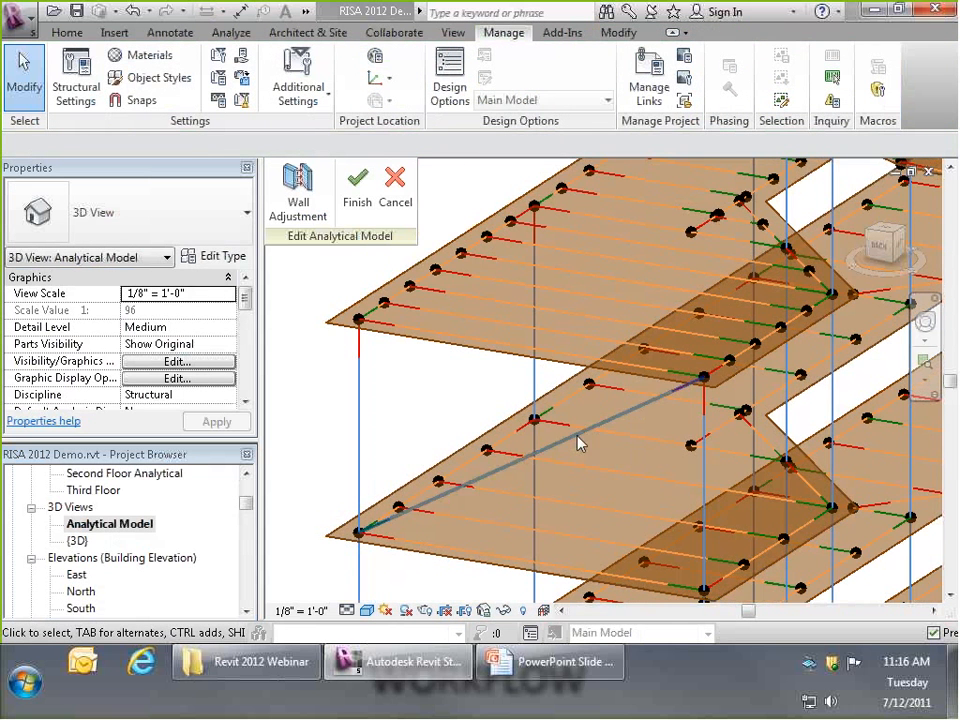
{"action": "left_click", "coordinate": [358, 190]}
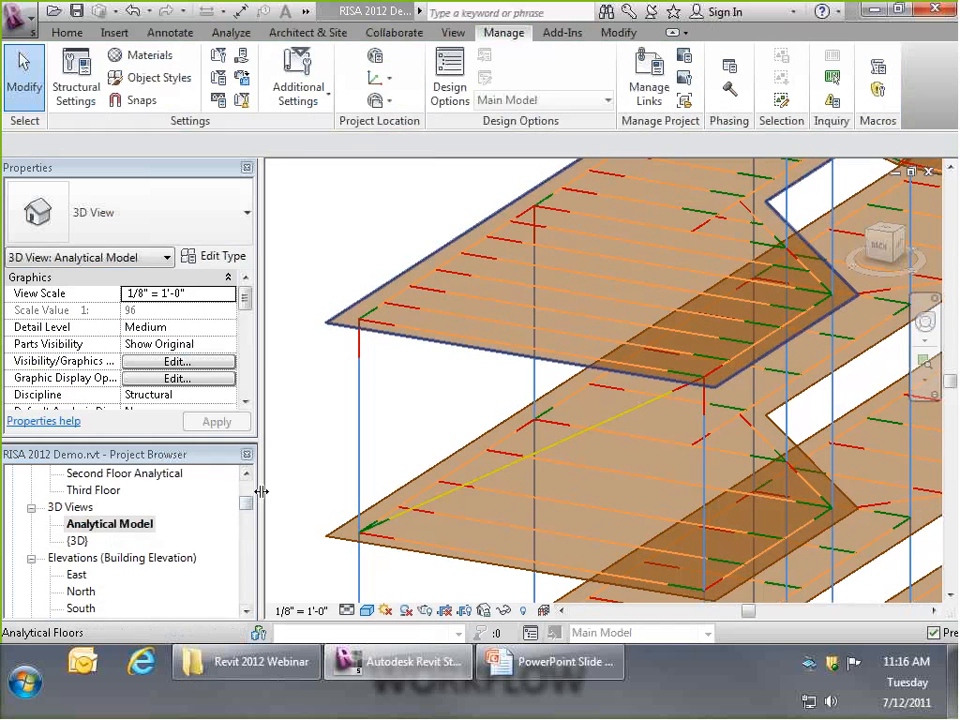
- Open the North Braced Frames elevation and compare the adjusted analytical brace with the physical HSS6X6X1/2 brace at both ends
{"action": "left_click", "coordinate": [250, 530]}
{"action": "double_click", "coordinate": [128, 524]}
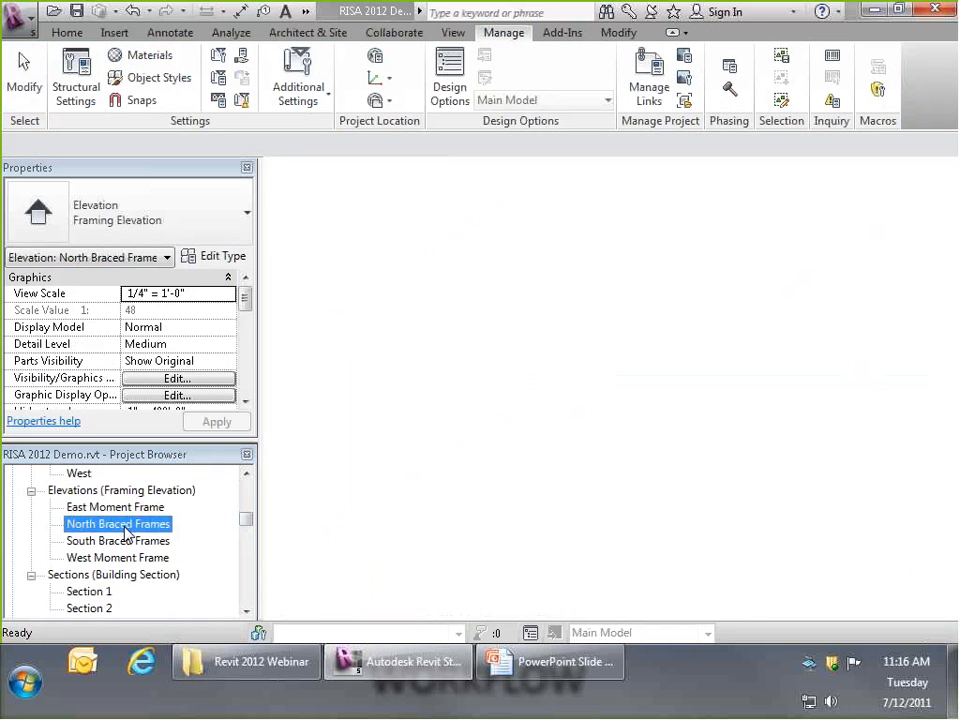
{"action": "scroll", "coordinate": [454, 459], "scroll_direction": "down", "scroll_amount": 6}
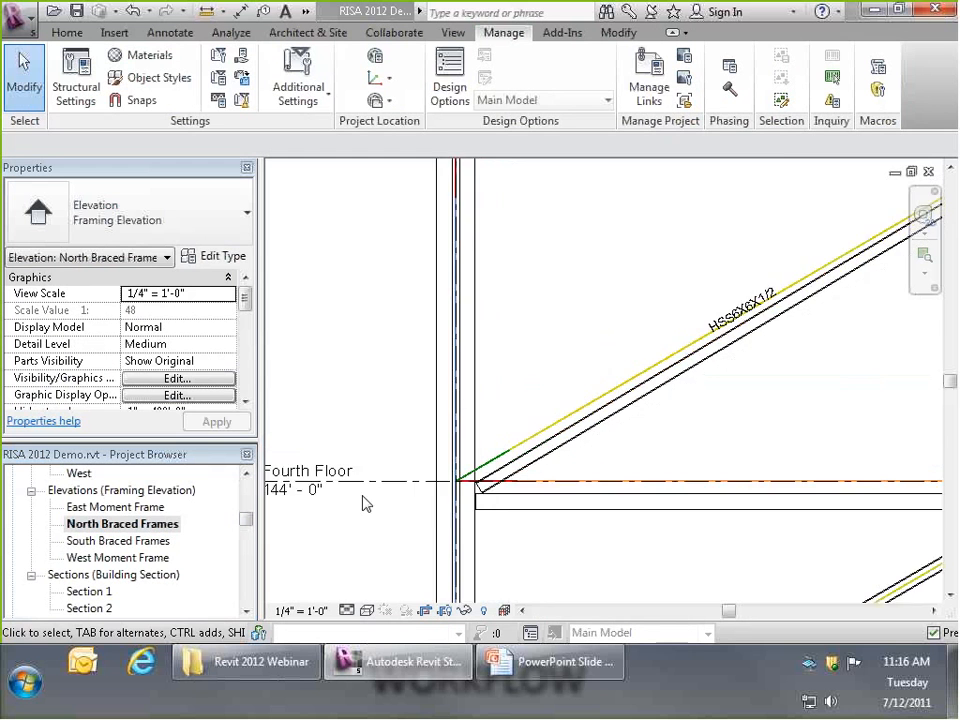
{"action": "scroll", "coordinate": [578, 530], "scroll_direction": "up", "scroll_amount": 1}
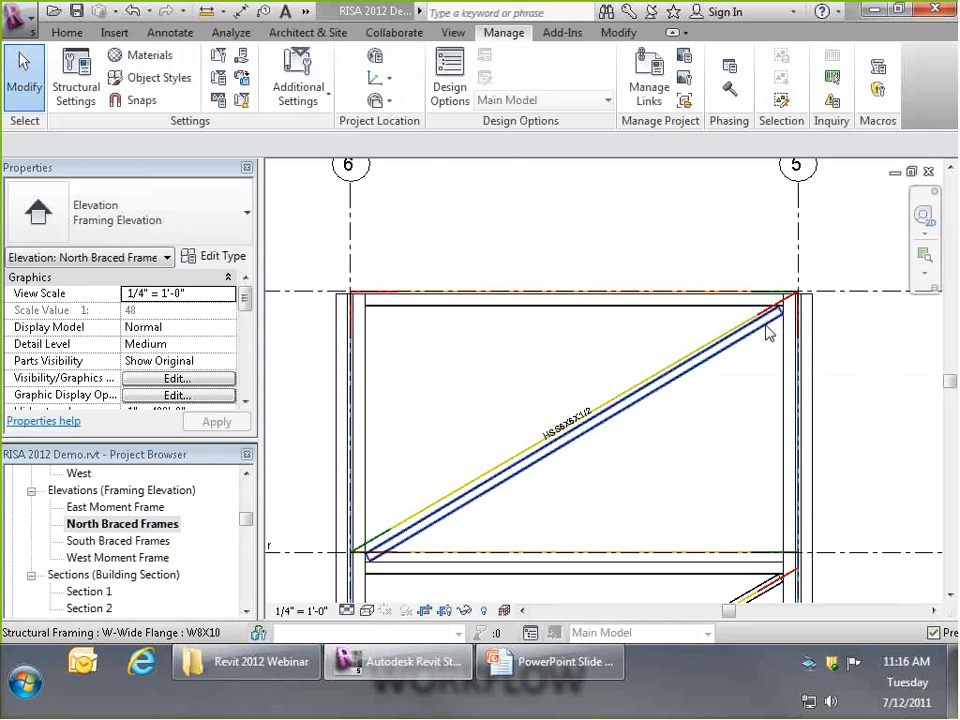
{"action": "scroll", "coordinate": [365, 562], "scroll_direction": "up", "scroll_amount": 3}
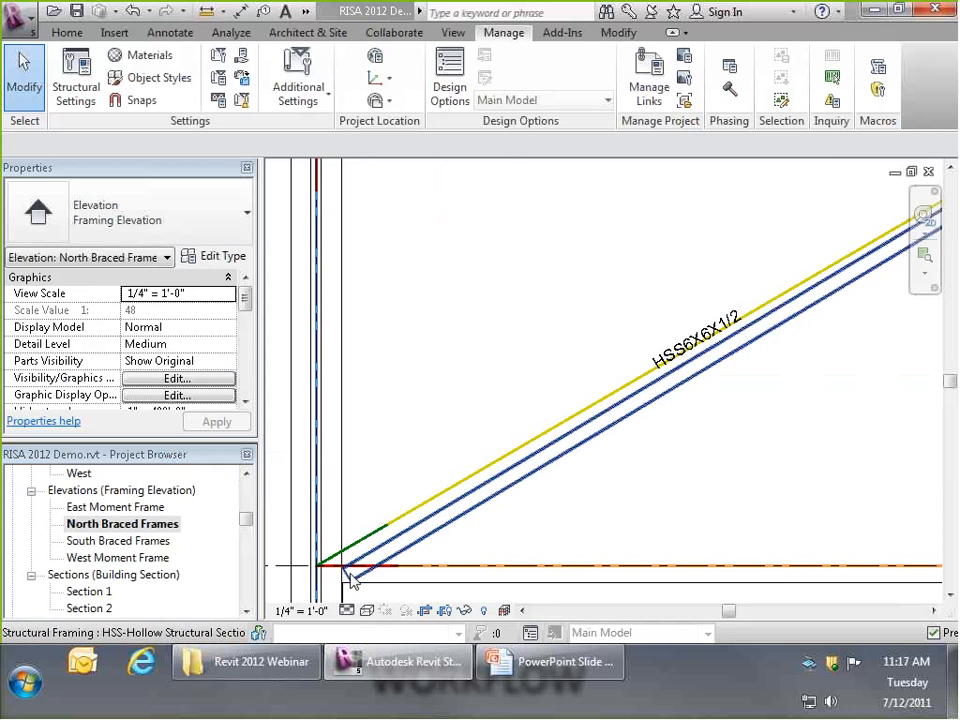
{"action": "scroll", "coordinate": [407, 556], "scroll_direction": "down", "scroll_amount": 1}
{"action": "scroll", "coordinate": [840, 328], "scroll_direction": "down", "scroll_amount": 3}
{"action": "scroll", "coordinate": [801, 321], "scroll_direction": "up", "scroll_amount": 4}
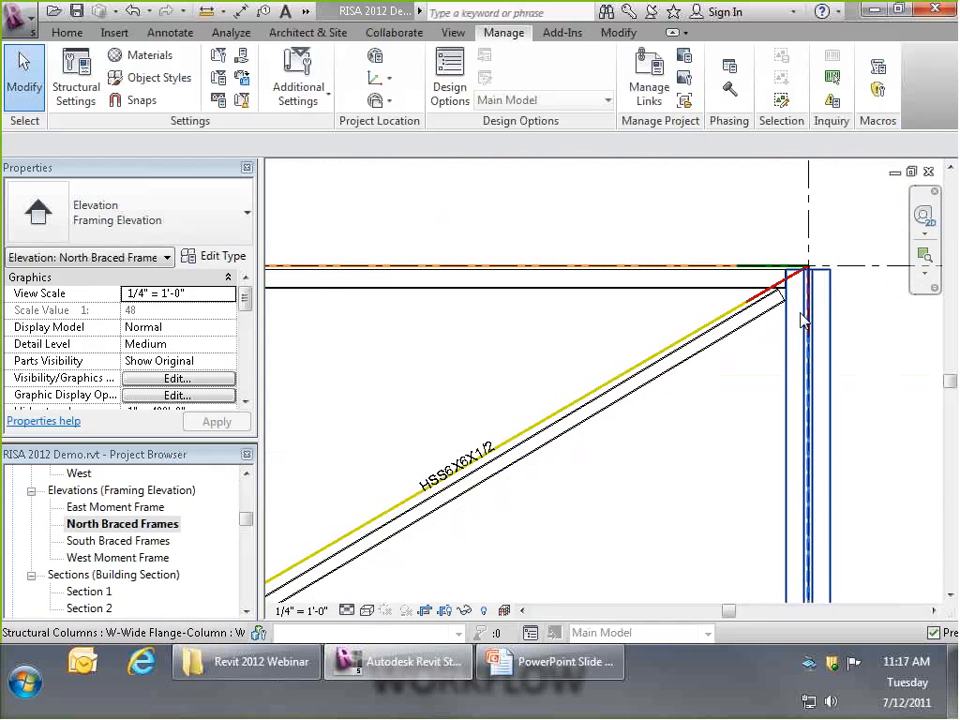
{"action": "scroll", "coordinate": [525, 529], "scroll_direction": "down", "scroll_amount": 4}
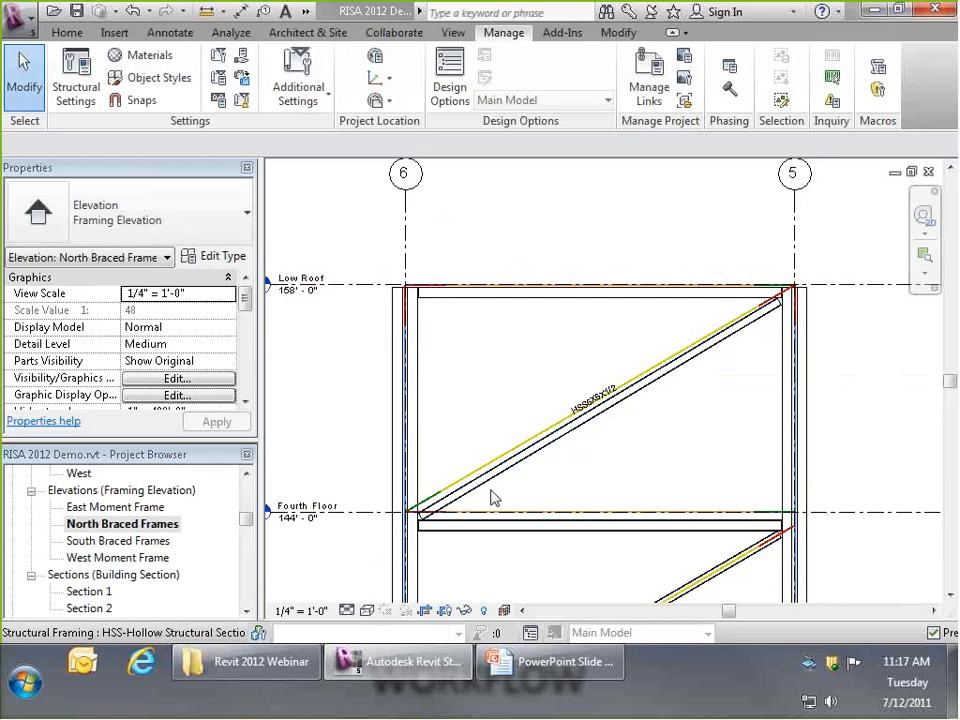
{"action": "scroll", "coordinate": [375, 508], "scroll_direction": "up", "scroll_amount": 4}
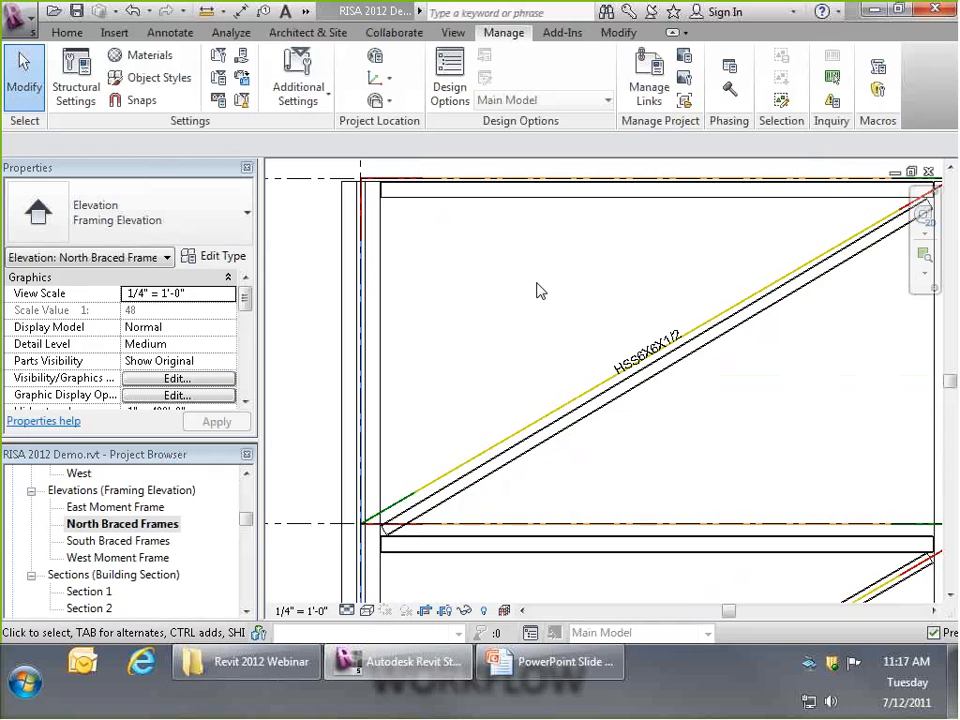
{"action": "left_click", "coordinate": [497, 463]}
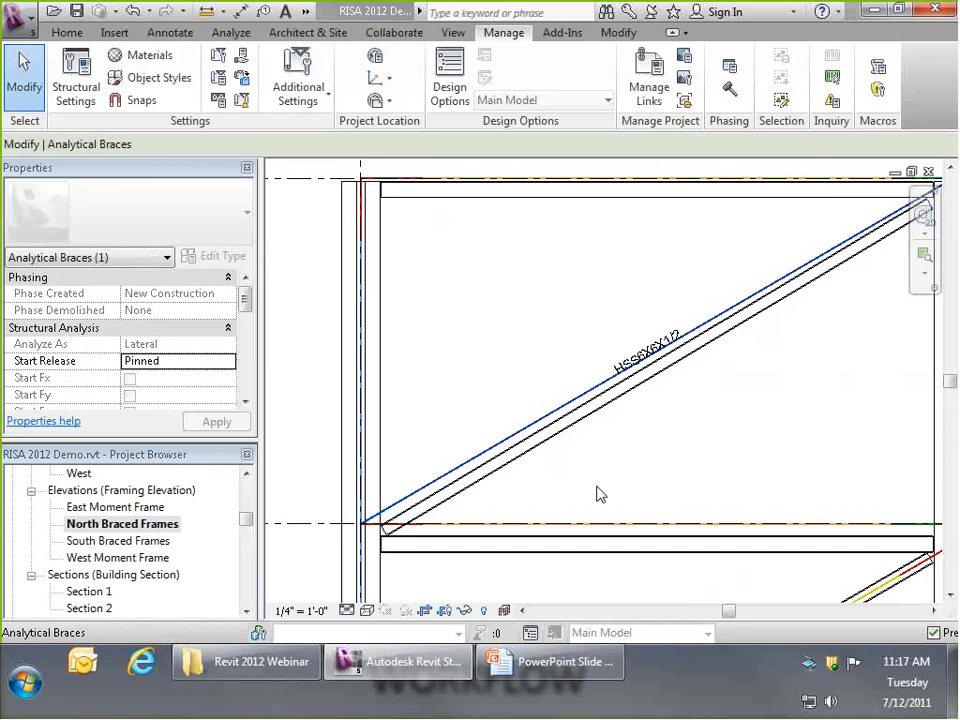
{"action": "left_click", "coordinate": [590, 490]}
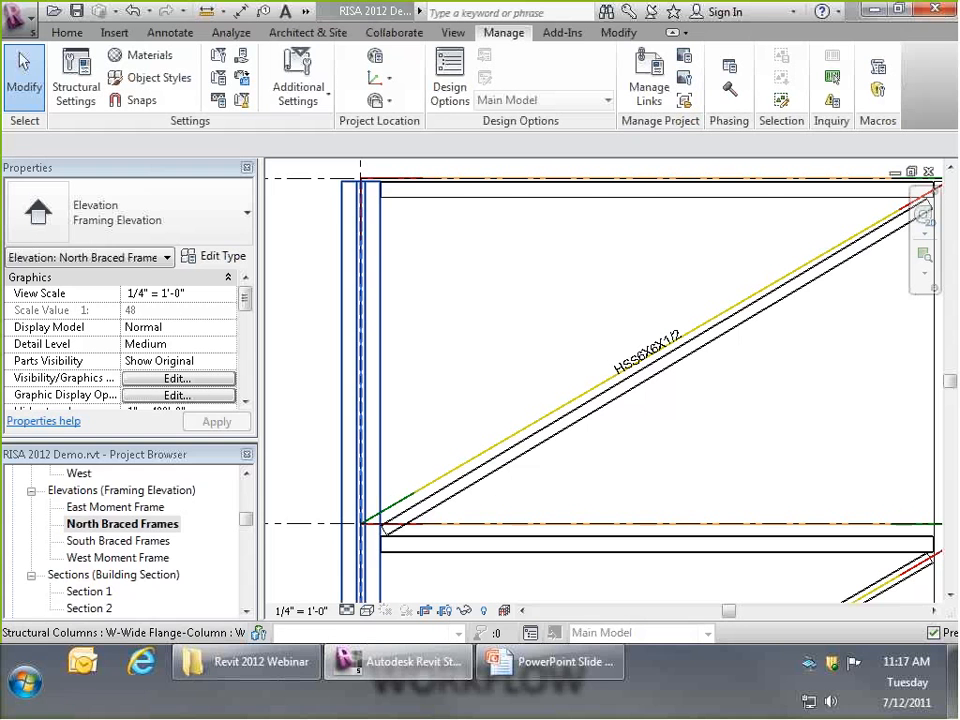
- Open the {3D} view and examine the Canopy model group in front of the building
{"action": "mouse_move", "coordinate": [245, 519]}
{"action": "left_mouse_down"}
{"action": "mouse_move", "coordinate": [251, 528]}
{"action": "mouse_move", "coordinate": [247, 509]}
{"action": "left_mouse_up"}
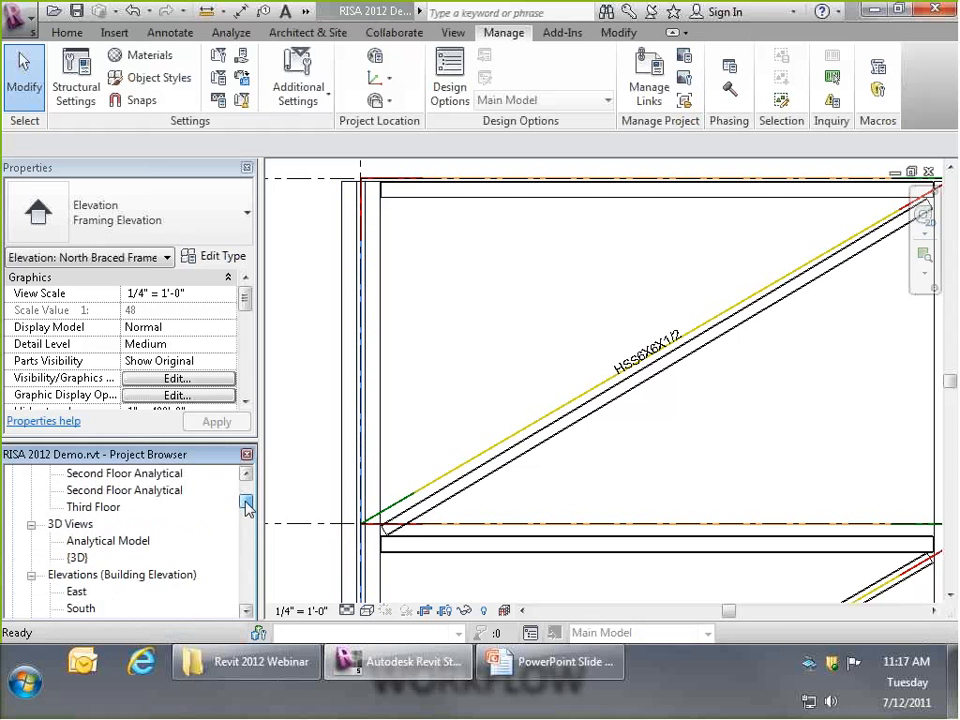
{"action": "double_click", "coordinate": [77, 557]}
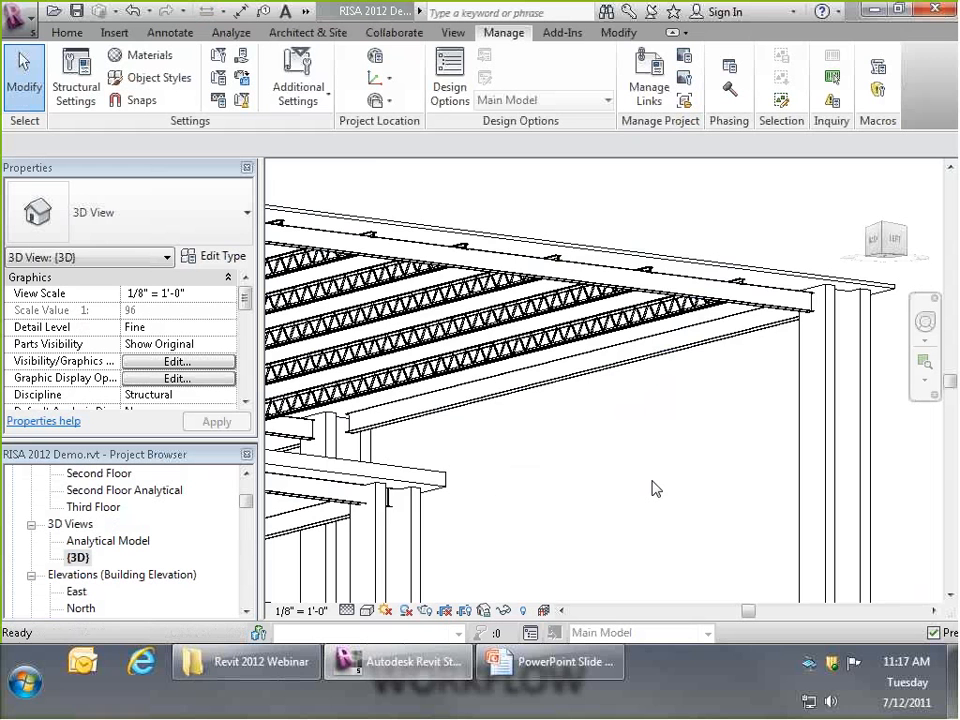
{"action": "middle_click", "coordinate": [655, 461]}
{"action": "middle_click", "coordinate": [655, 461]}
{"action": "scroll", "coordinate": [655, 462], "scroll_direction": "down", "scroll_amount": 3}
{"action": "middle_click_drag", "start_coordinate": [655, 462], "coordinate": [715, 472], "text": "shift"}
{"action": "scroll", "coordinate": [668, 487], "scroll_direction": "up", "scroll_amount": 6}
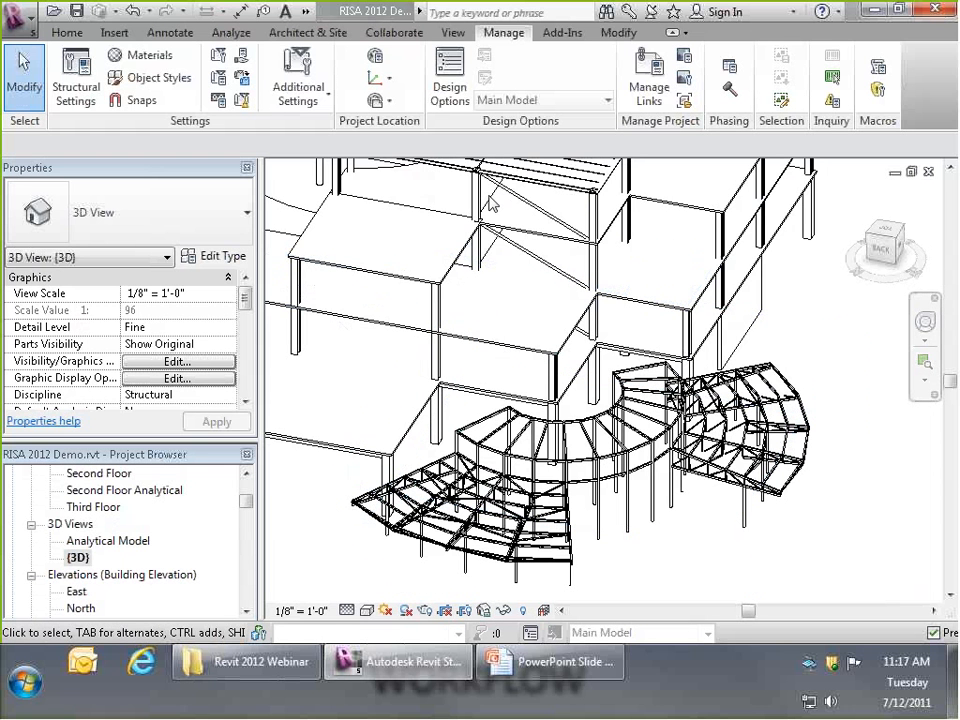
{"action": "scroll", "coordinate": [840, 499], "scroll_direction": "down", "scroll_amount": 2}
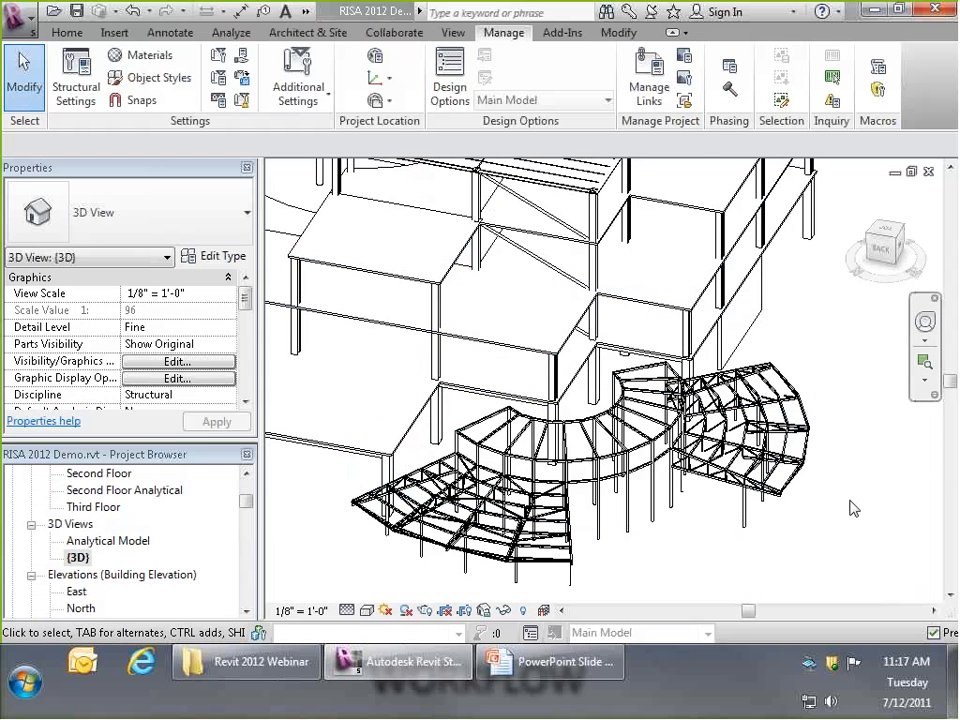
{"action": "scroll", "coordinate": [823, 508], "scroll_direction": "down", "scroll_amount": 2}
{"action": "left_click", "coordinate": [770, 486]}
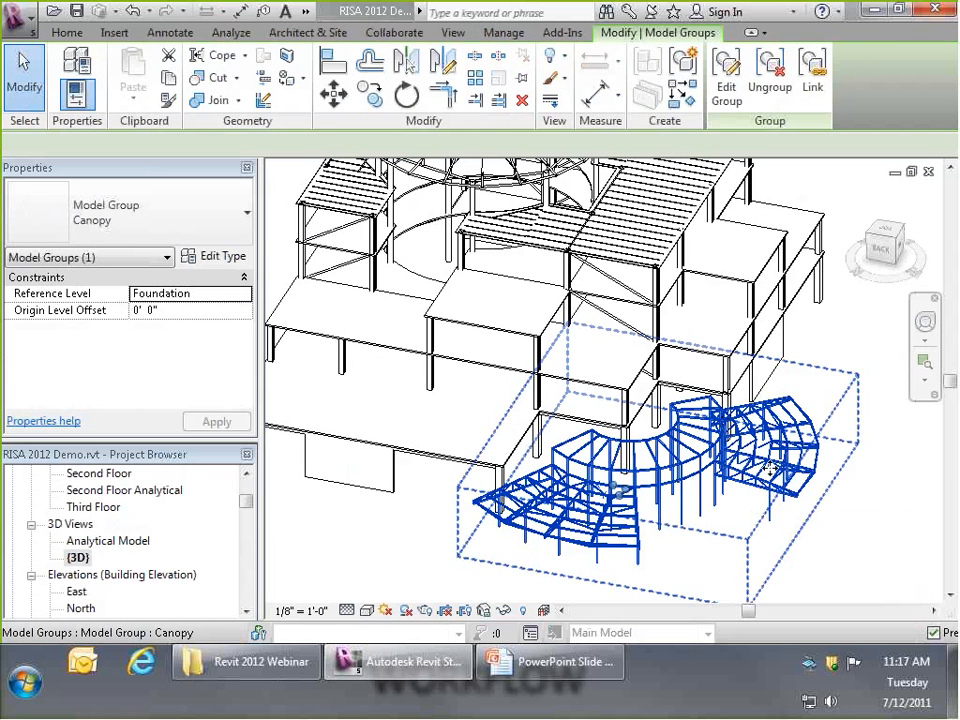
{"action": "left_click", "coordinate": [859, 514]}
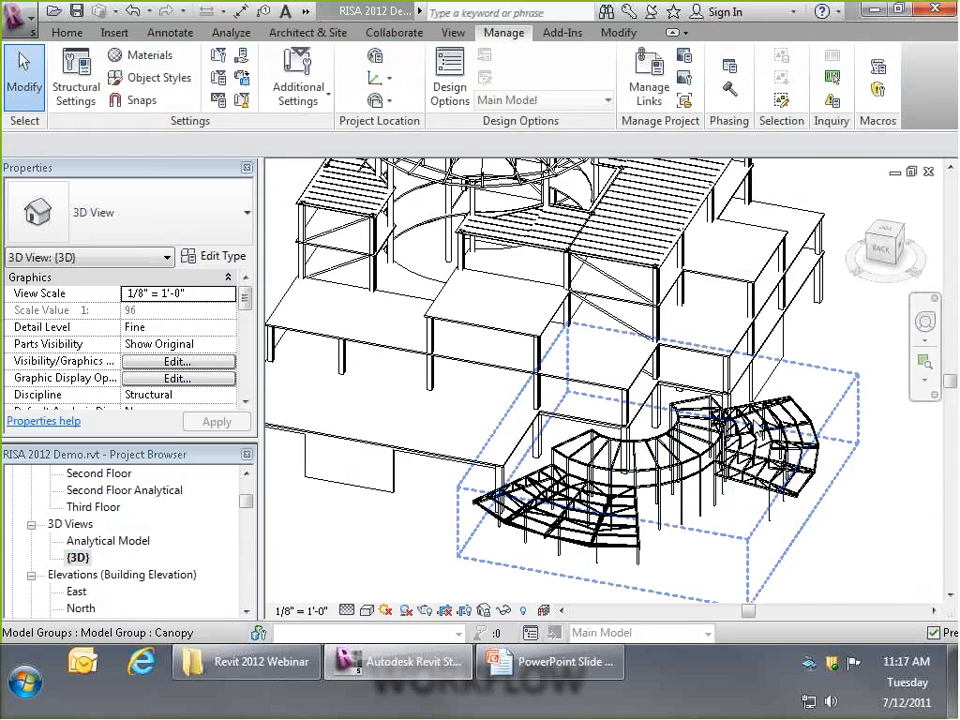
- Inspect the properties of a W6X9 beam in the canopy, including its analytical model setting, and view the canopy framing from the front
{"action": "scroll", "coordinate": [690, 440], "scroll_direction": "up", "scroll_amount": 4}
{"action": "left_click", "coordinate": [591, 476]}
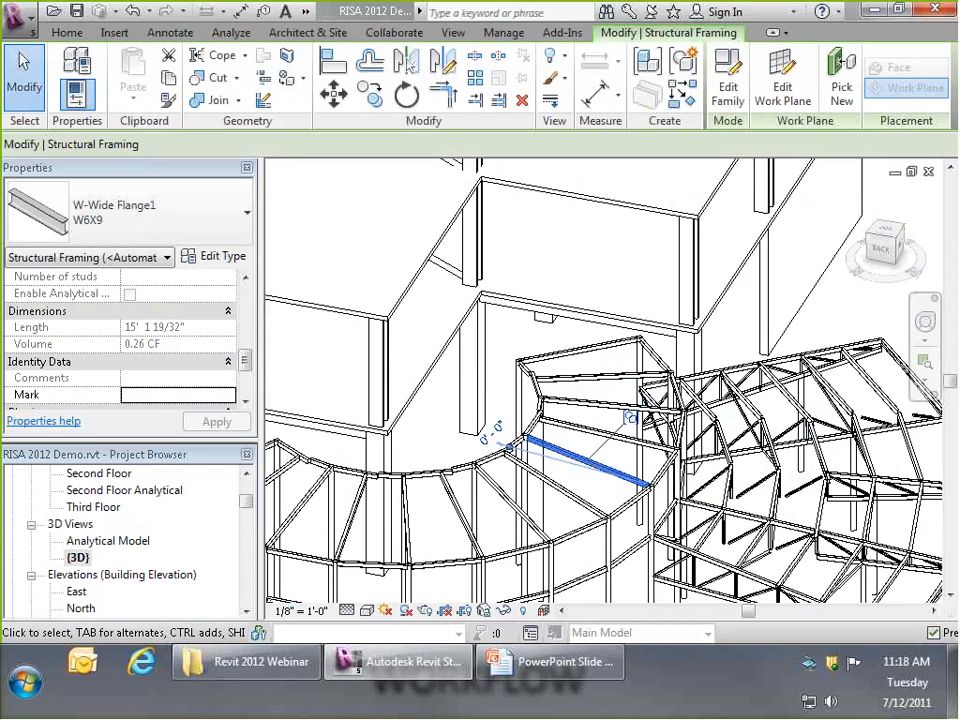
{"action": "left_click", "coordinate": [857, 311]}
{"action": "scroll", "coordinate": [828, 318], "scroll_direction": "down", "scroll_amount": 2}
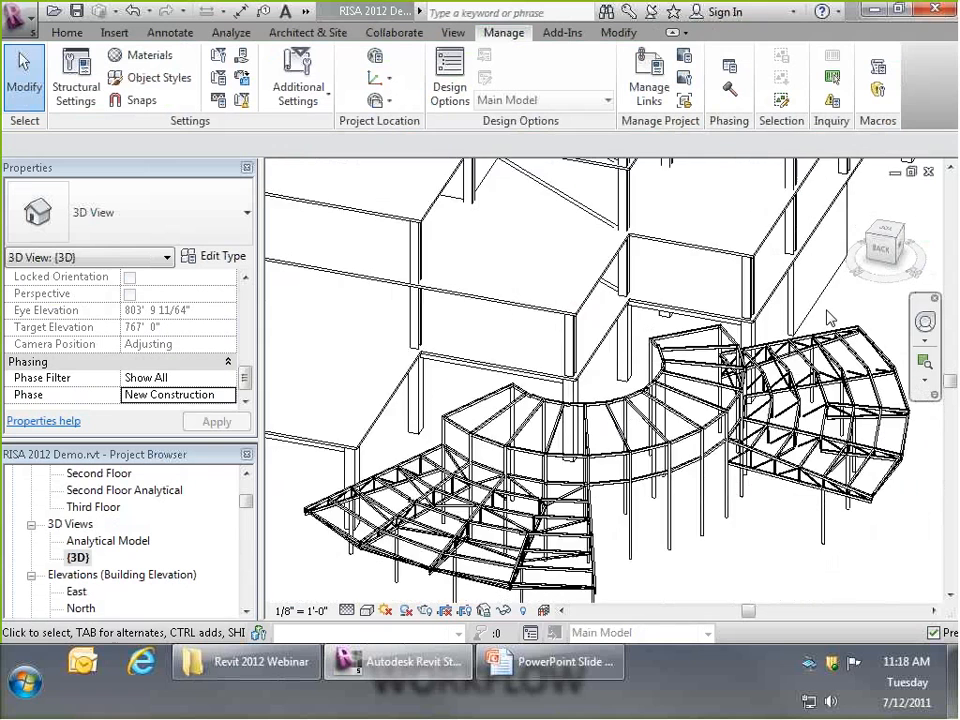
{"action": "left_click", "coordinate": [828, 318]}
{"action": "middle_click_drag", "start_coordinate": [828, 318], "coordinate": [760, 320], "text": "shift"}
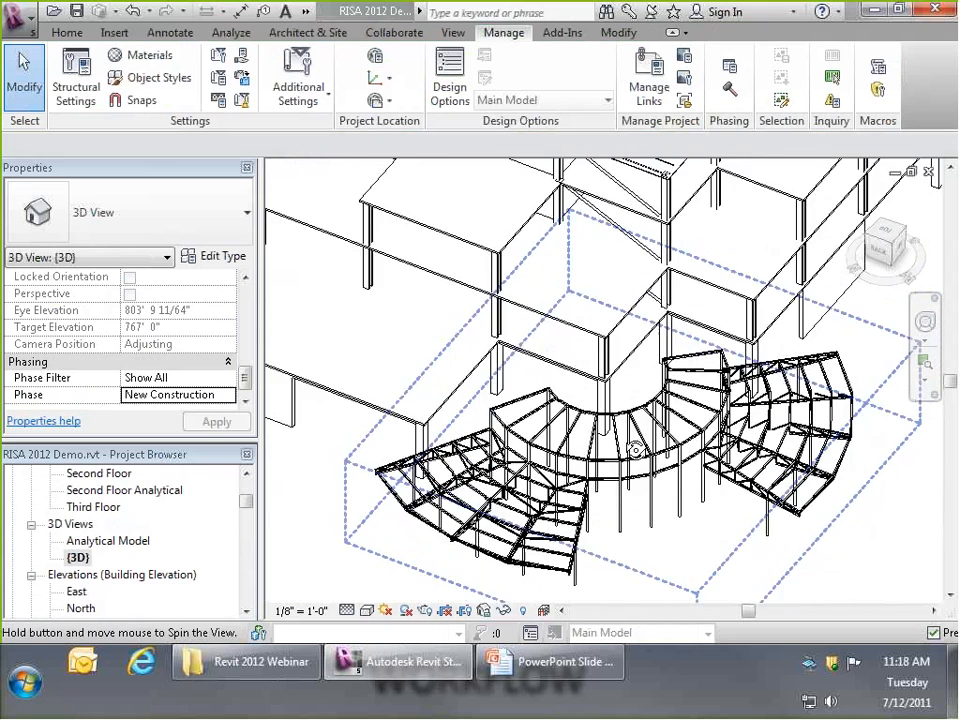
{"action": "middle_click_drag", "start_coordinate": [635, 450], "coordinate": [622, 441], "text": "shift"}
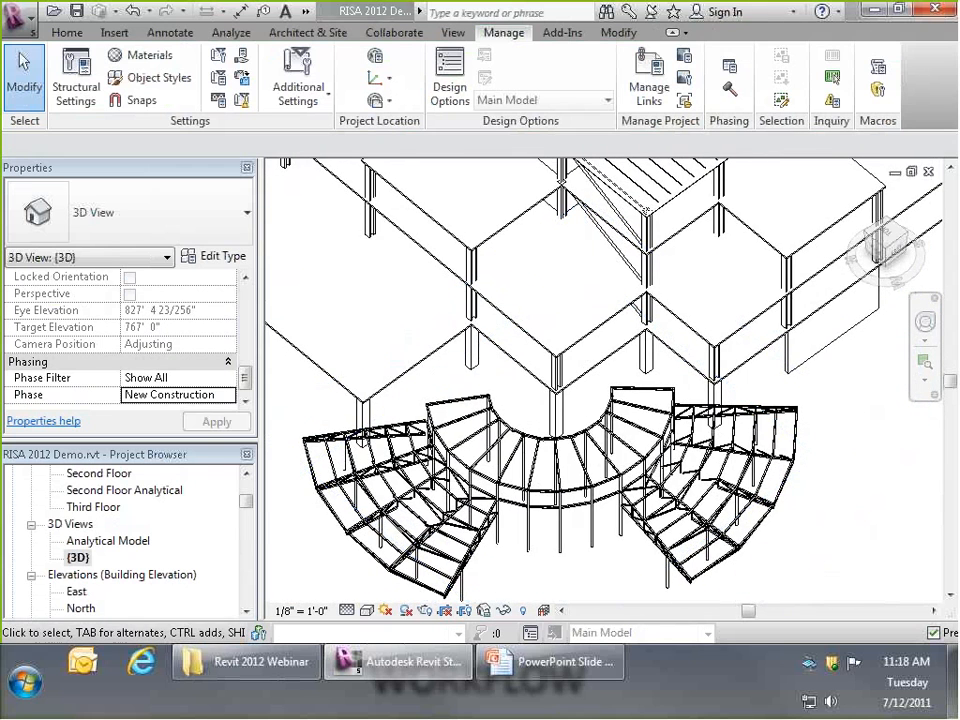
- Open the Analytical Model view and examine the area in front of the building for analytical canopy members
{"action": "double_click", "coordinate": [118, 541]}
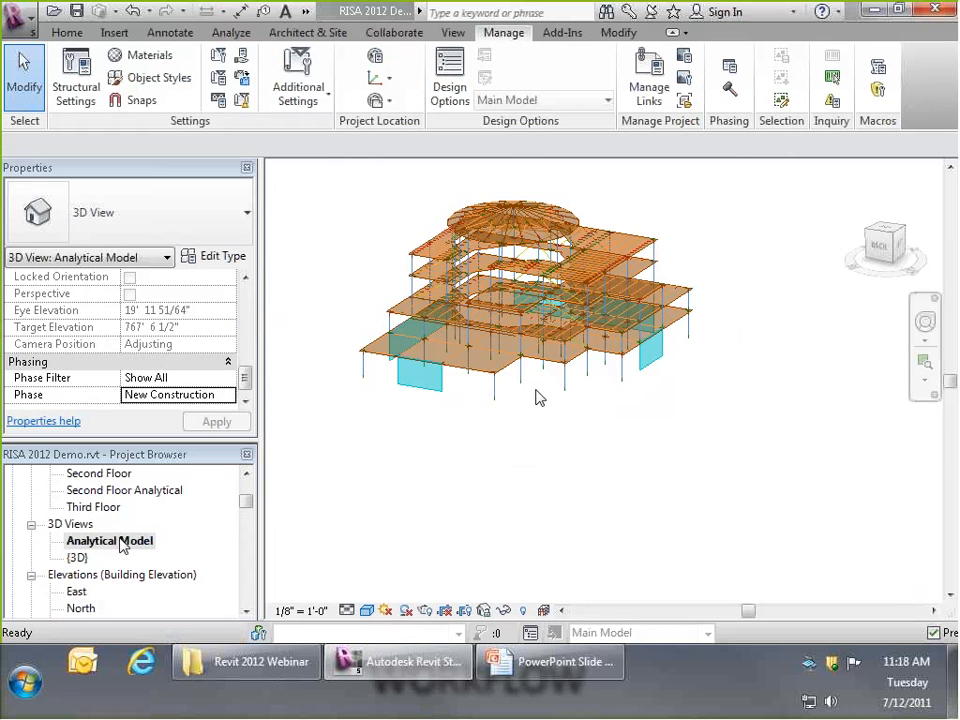
{"action": "middle_click_drag", "start_coordinate": [538, 398], "coordinate": [502, 528], "text": "shift"}
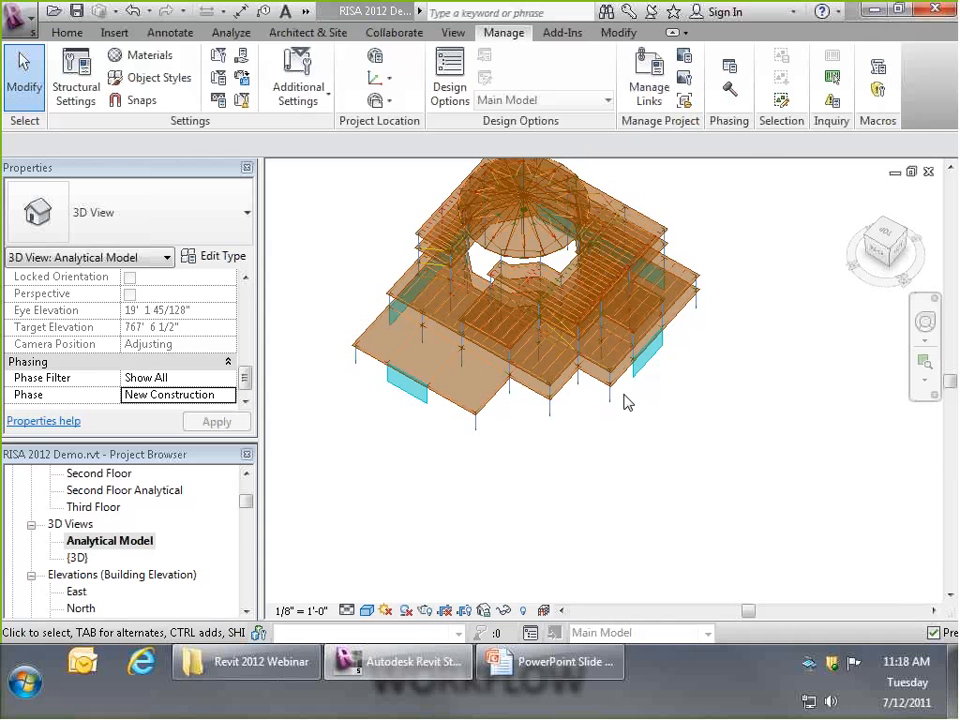
{"action": "scroll", "coordinate": [660, 400], "scroll_direction": "up", "scroll_amount": 5}
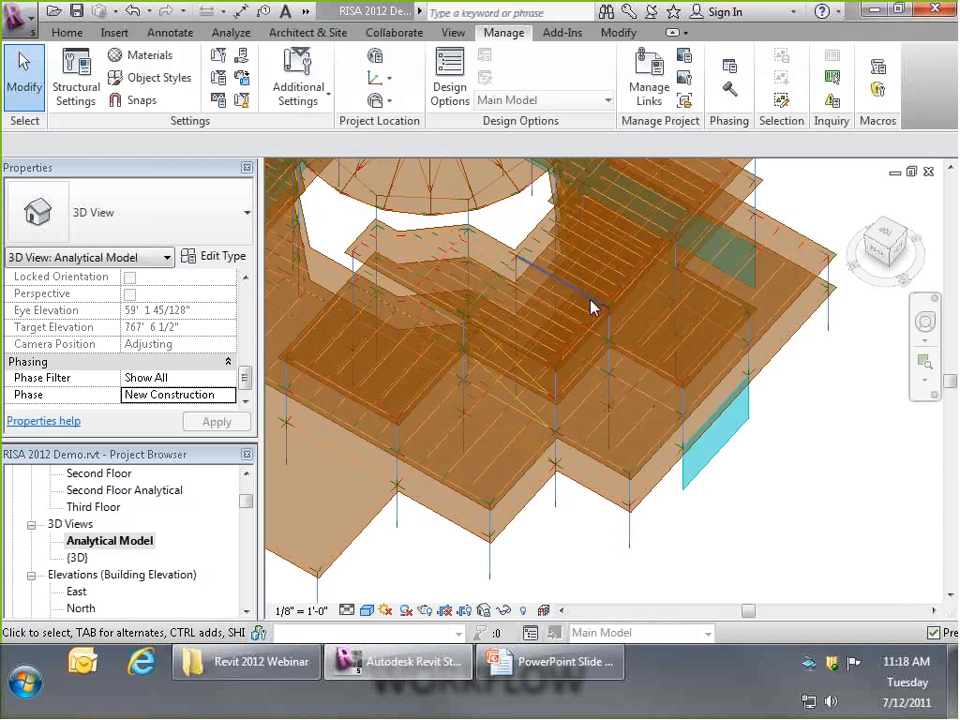
{"action": "middle_click_drag", "start_coordinate": [615, 500], "coordinate": [840, 380], "text": "shift"}
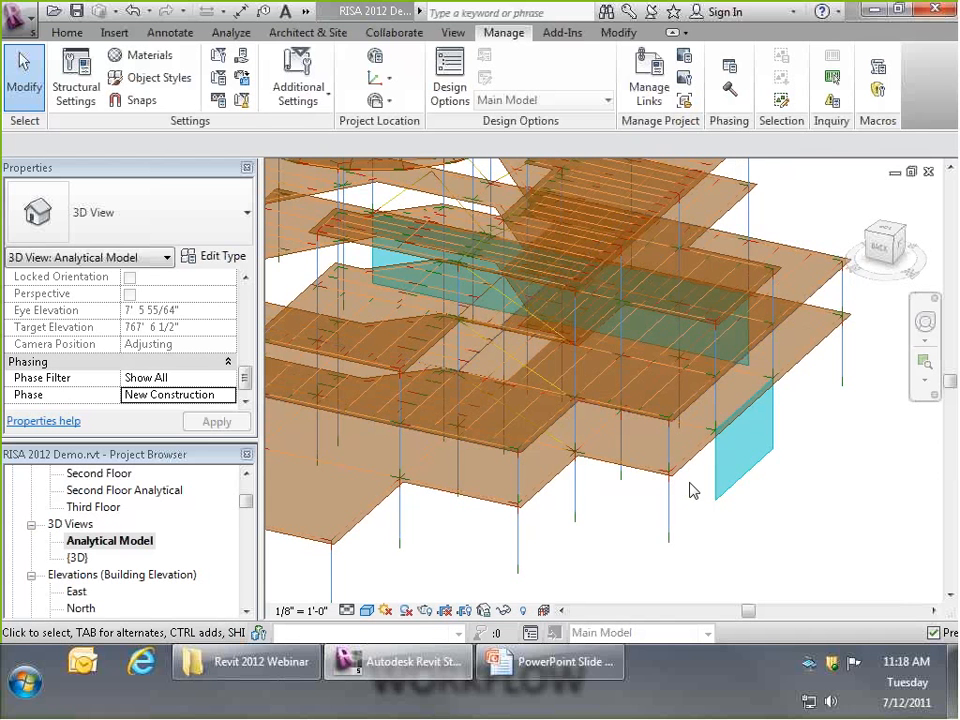
- Return to the {3D} view and inspect the properties of the corner W14X808 column between the Second and Third Floors
{"action": "double_click", "coordinate": [77, 557]}
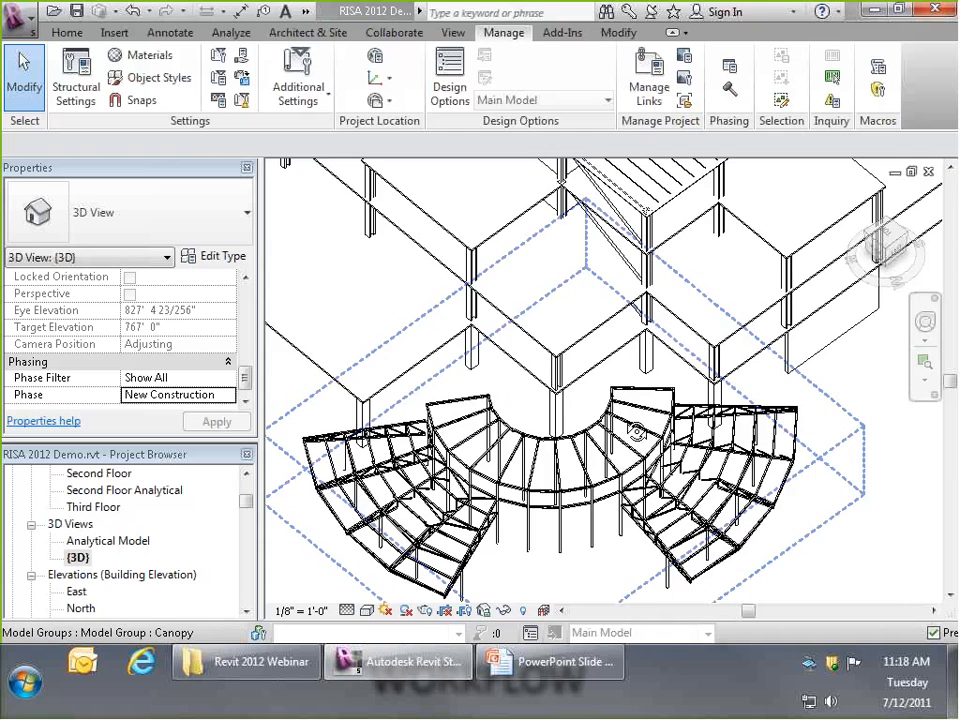
{"action": "middle_click_drag", "start_coordinate": [671, 388], "coordinate": [704, 337], "text": "shift"}
{"action": "scroll", "coordinate": [704, 337], "scroll_direction": "down", "scroll_amount": 4}
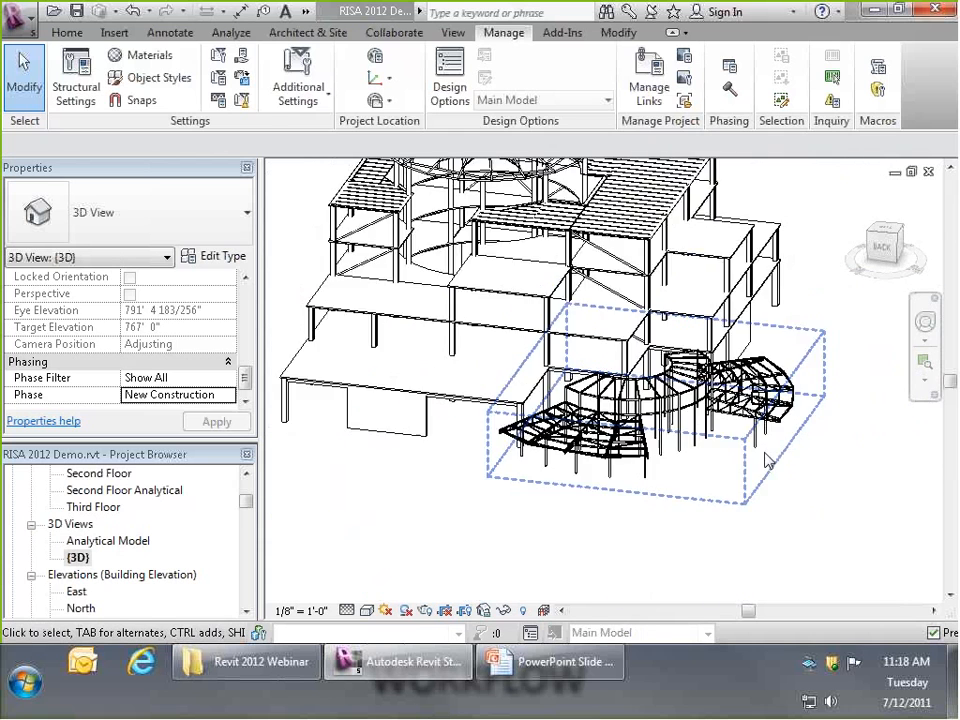
{"action": "scroll", "coordinate": [463, 386], "scroll_direction": "up", "scroll_amount": 5}
{"action": "left_click", "coordinate": [465, 378]}
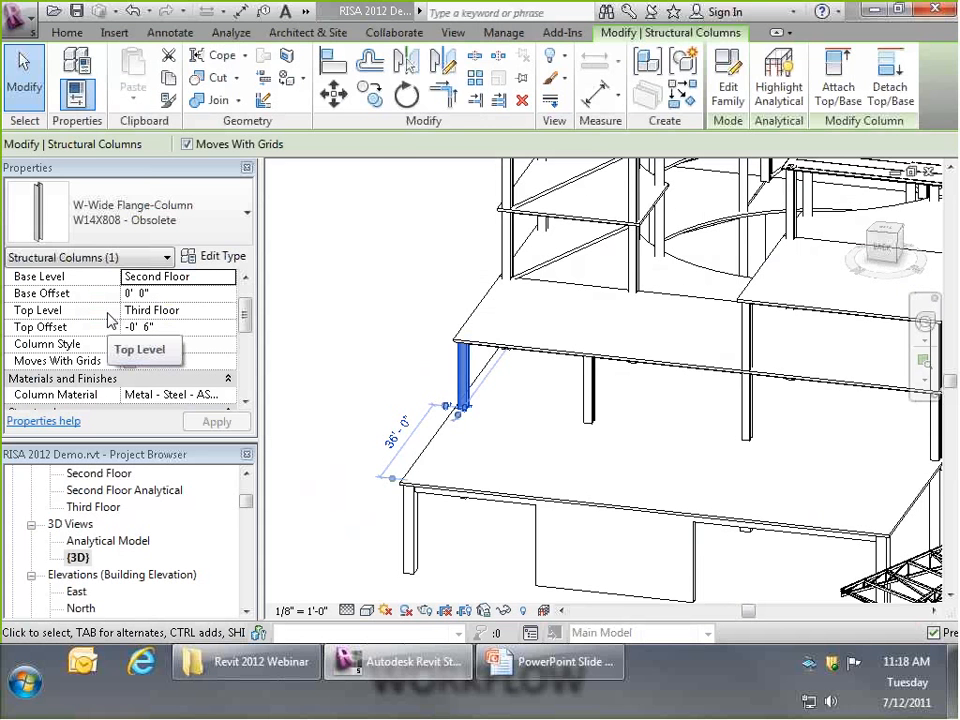
- Inspect the level constraints of the 12" shear wall below the Second Floor and the corner W14X808 column above it
{"action": "left_click", "coordinate": [537, 557]}
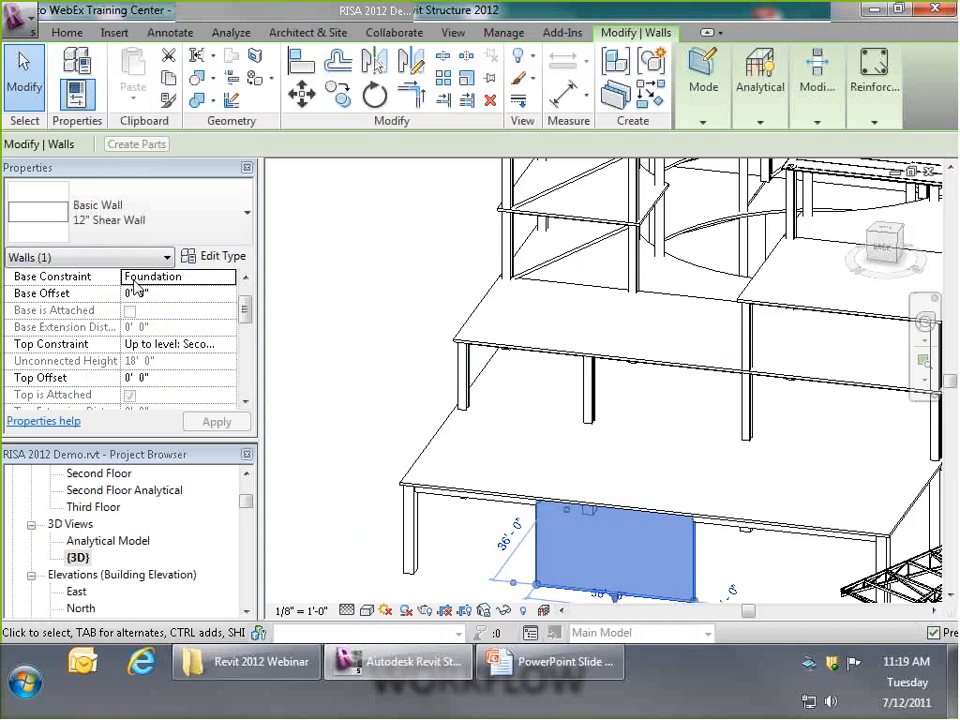
{"action": "left_click", "coordinate": [435, 394]}
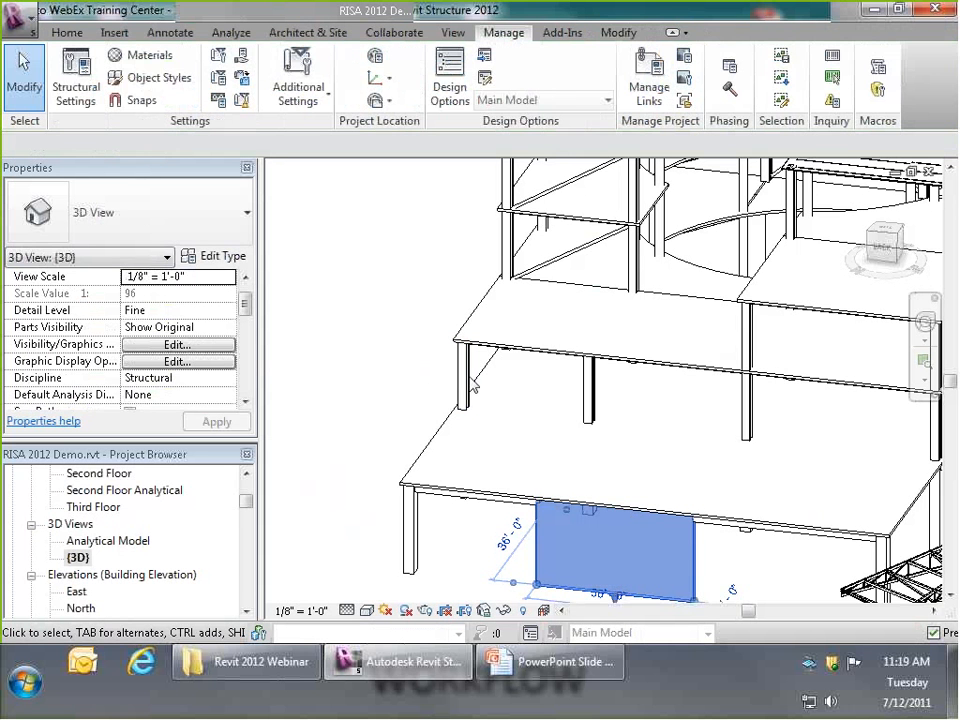
{"action": "left_click", "coordinate": [461, 366]}
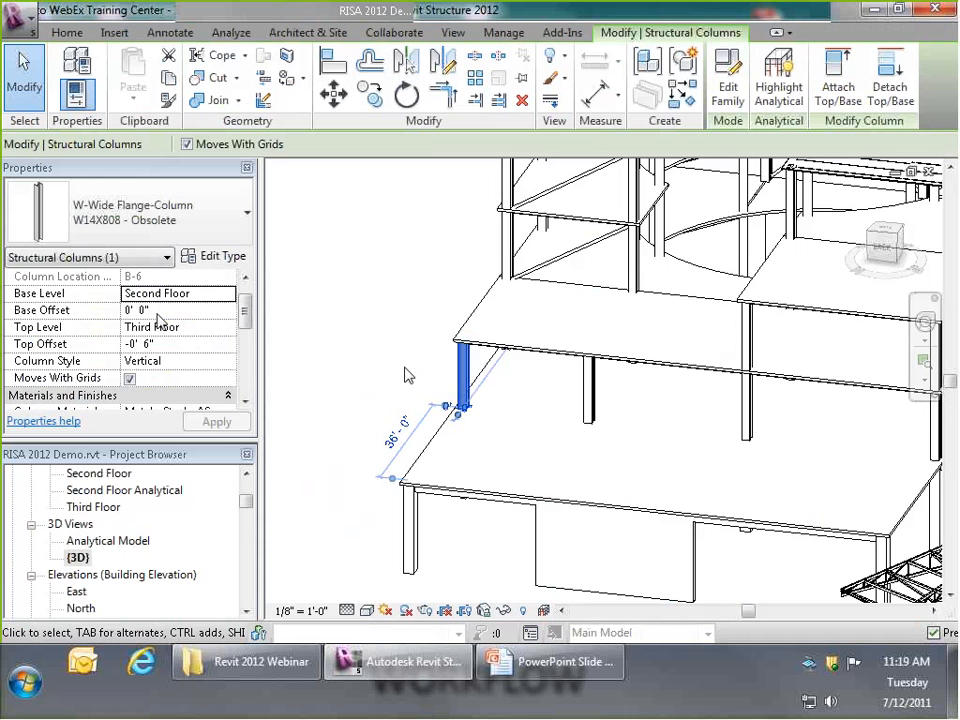
{"action": "scroll", "coordinate": [476, 403], "scroll_direction": "up", "scroll_amount": 3}
{"action": "scroll", "coordinate": [479, 408], "scroll_direction": "up", "scroll_amount": 2}
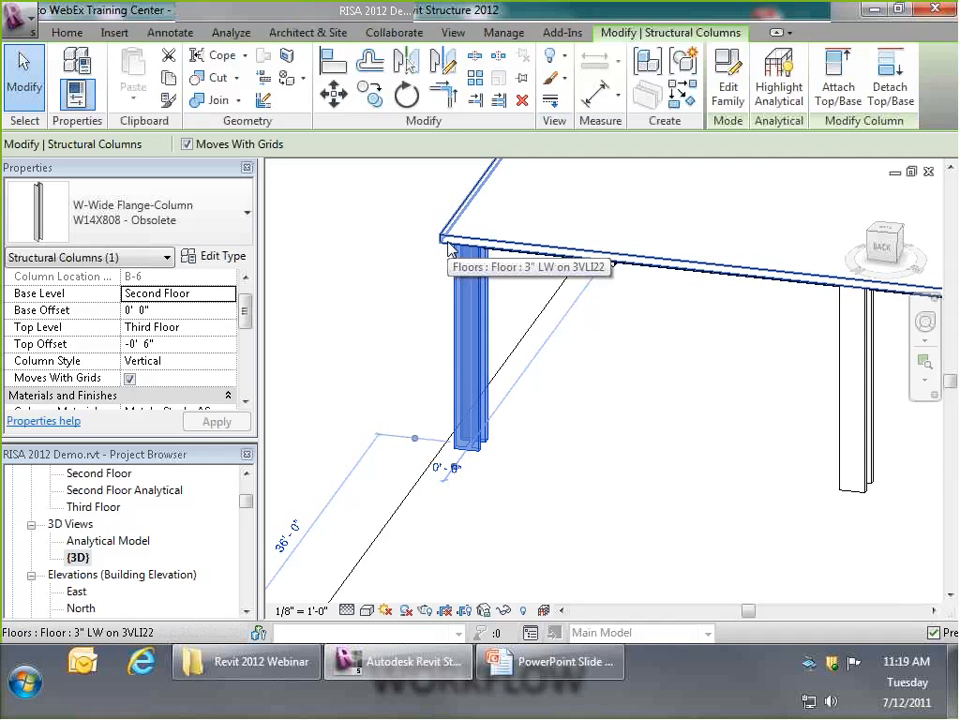
{"action": "left_click", "coordinate": [388, 268]}
{"action": "scroll", "coordinate": [394, 285], "scroll_direction": "down", "scroll_amount": 2}
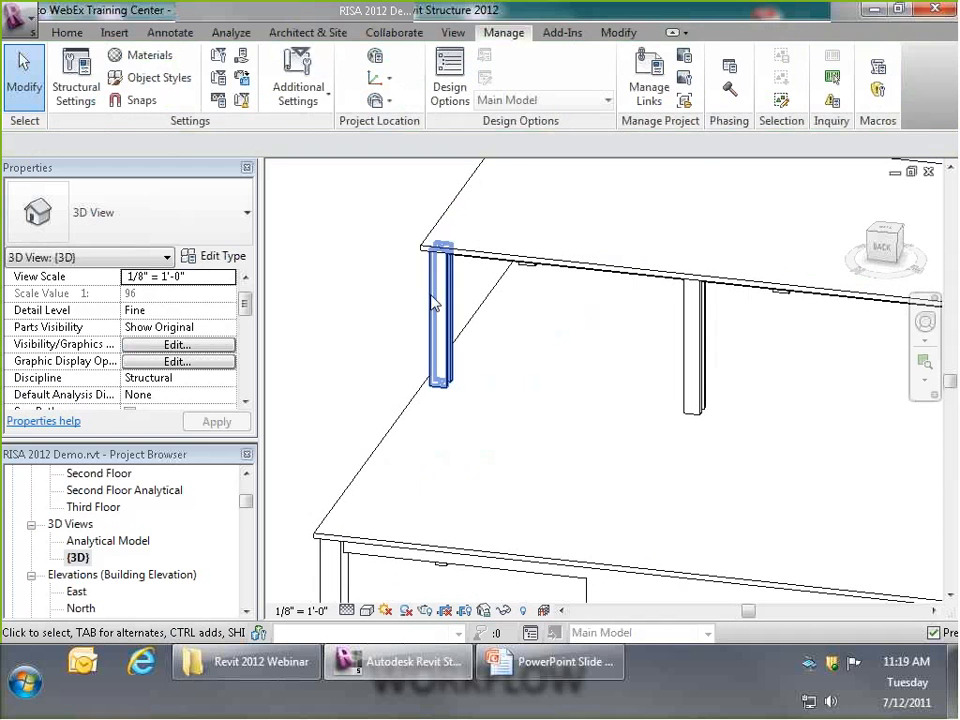
- Try to set the corner W14X808 column's top level to Second Floor with a top offset of 12' 0"
{"action": "left_click", "coordinate": [432, 303]}
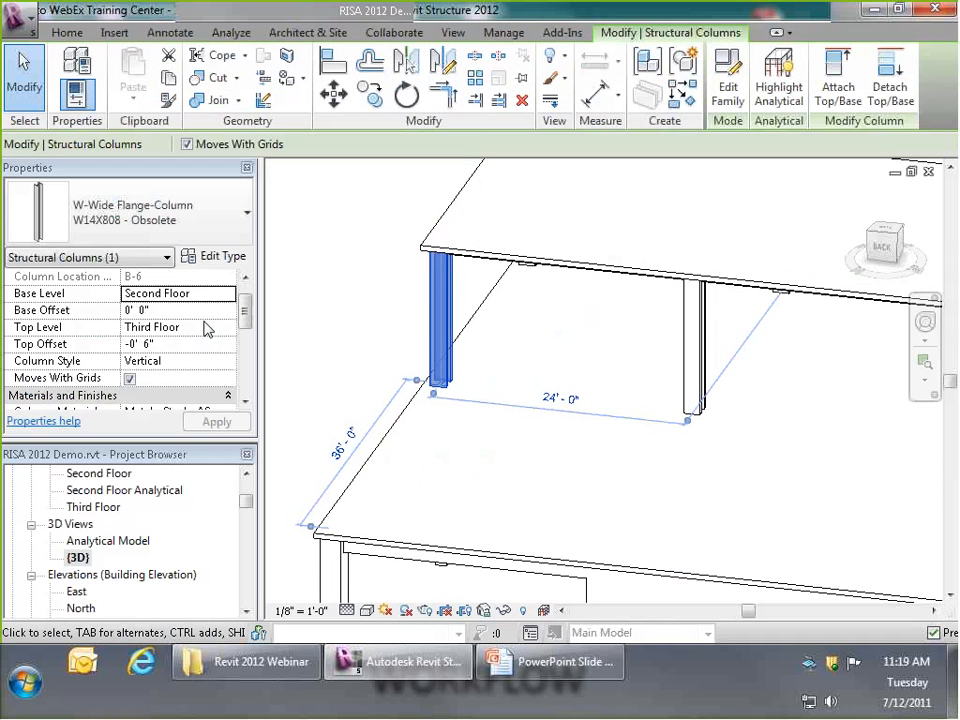
{"action": "left_click", "coordinate": [222, 333]}
{"action": "left_click", "coordinate": [229, 331]}
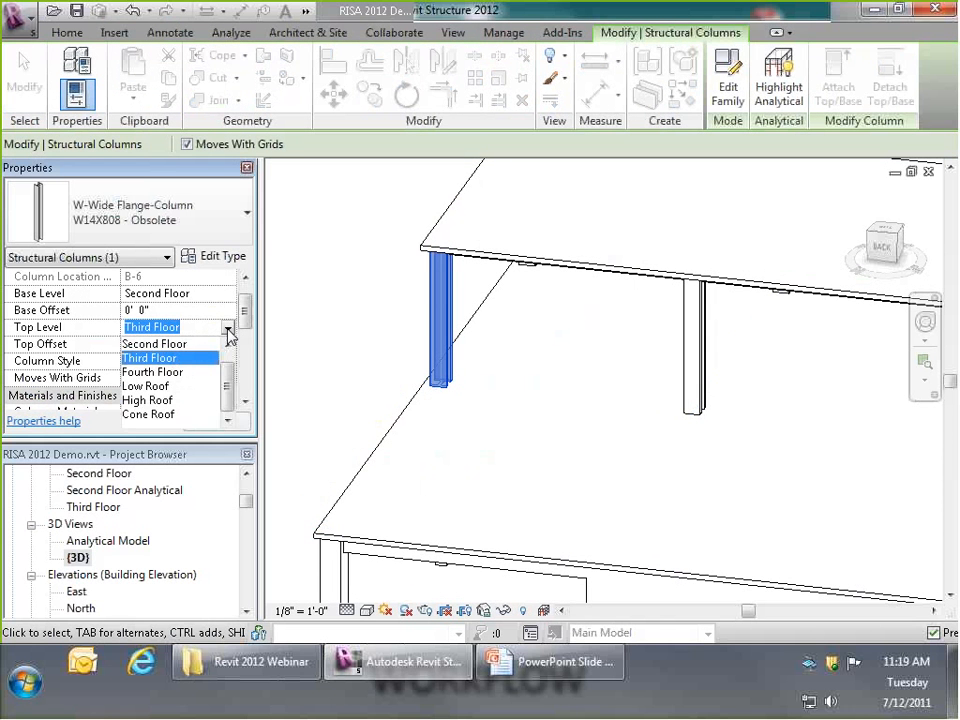
{"action": "left_click", "coordinate": [198, 340]}
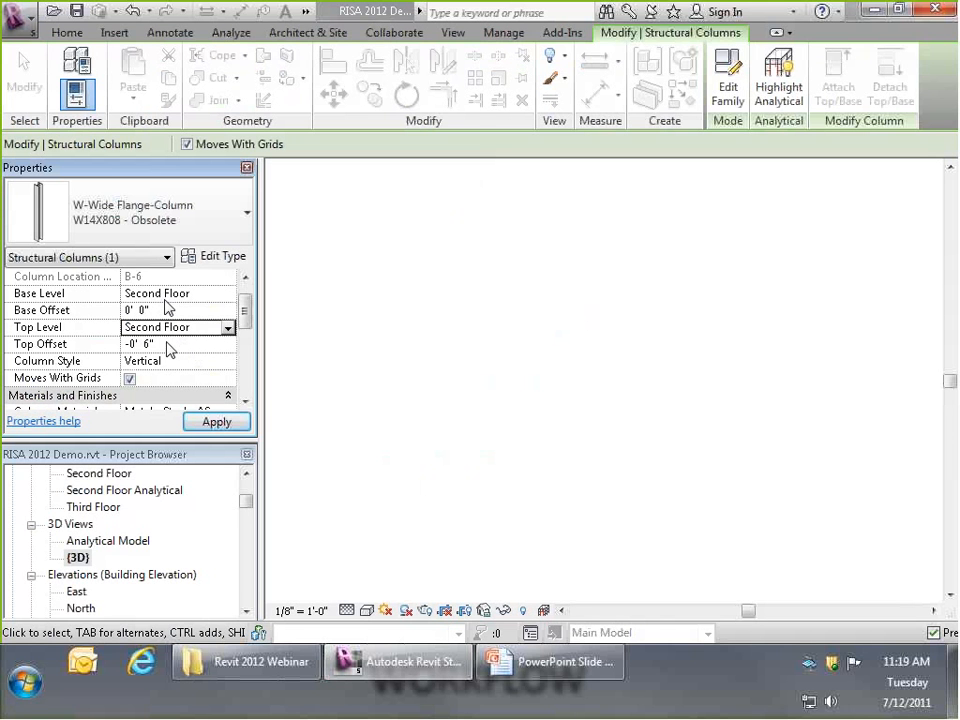
{"action": "left_click", "coordinate": [173, 343]}
{"action": "type", "text": "12"}
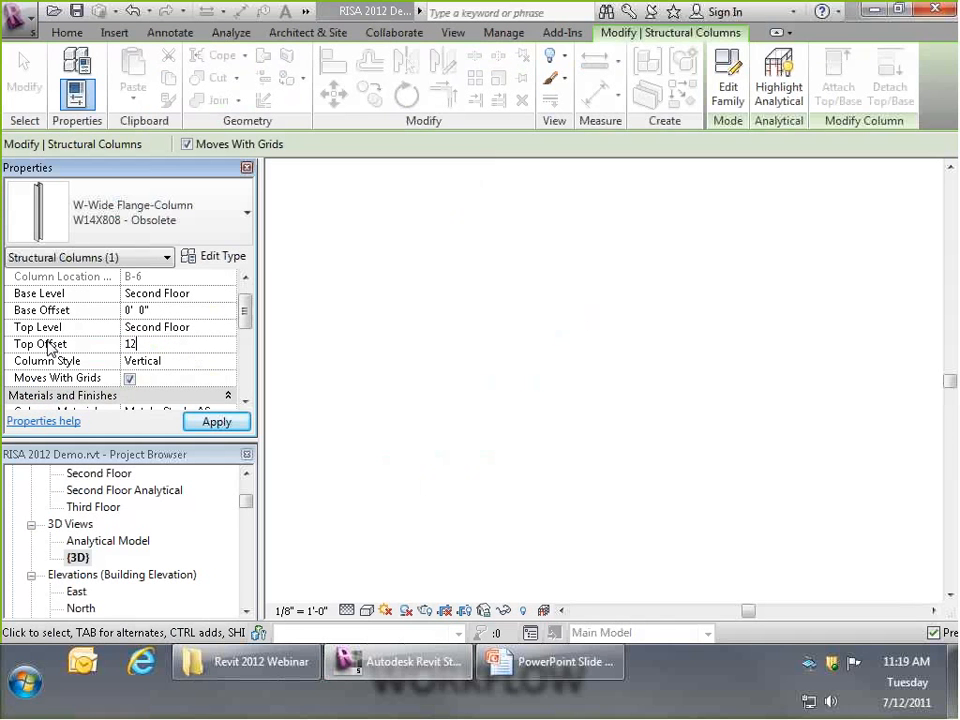
{"action": "key", "text": "Return"}
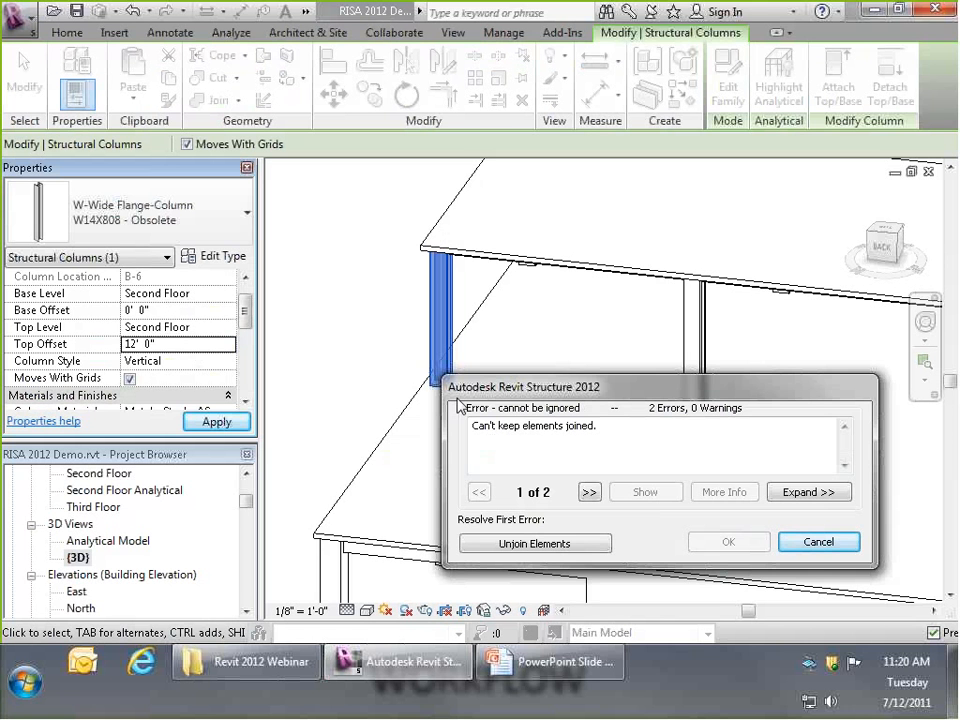
{"action": "left_click", "coordinate": [830, 544]}
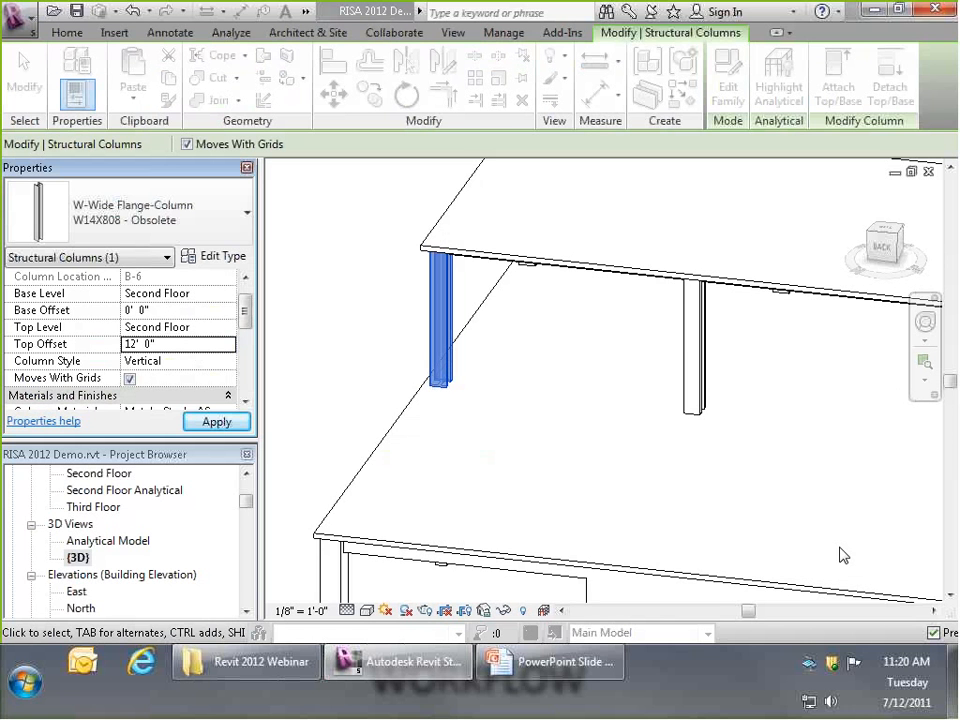
{"action": "left_click", "coordinate": [324, 332]}
{"action": "left_click", "coordinate": [437, 310]}
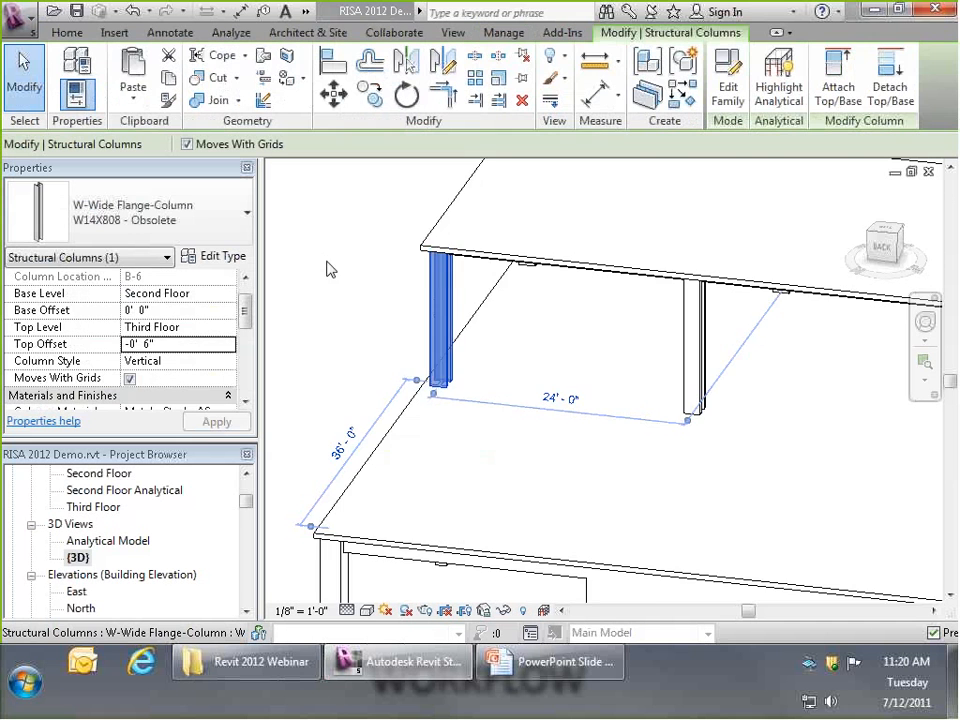
- Inspect the top constraint options of the 12" shear wall below the Second Floor
{"action": "scroll", "coordinate": [326, 268], "scroll_direction": "down", "scroll_amount": 2}
{"action": "scroll", "coordinate": [300, 267], "scroll_direction": "down", "scroll_amount": 3}
{"action": "scroll", "coordinate": [446, 452], "scroll_direction": "up", "scroll_amount": 3}
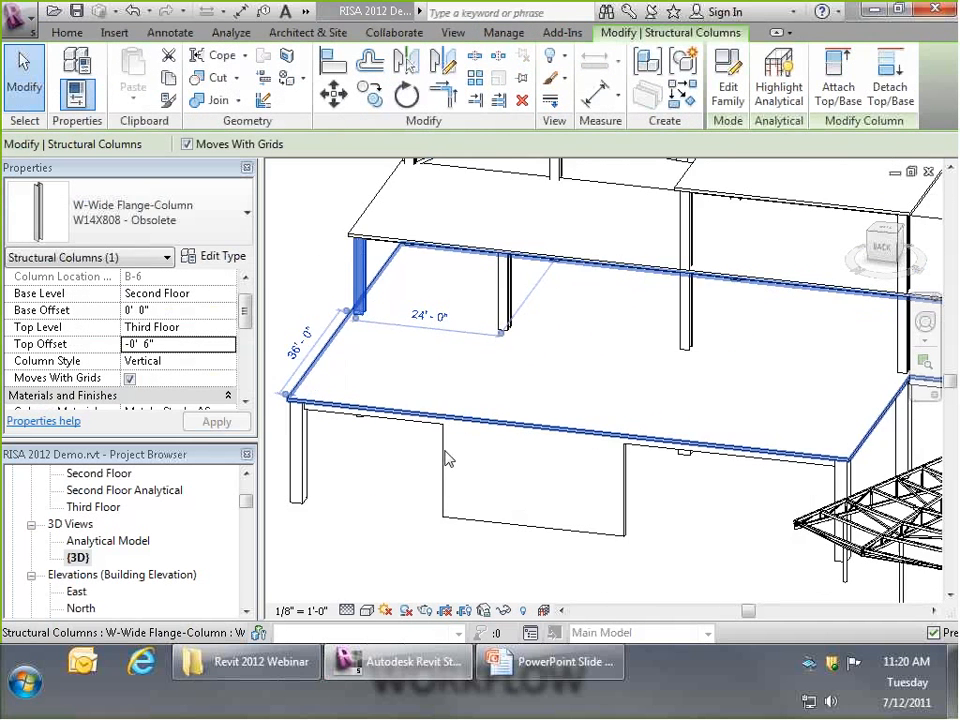
{"action": "left_click", "coordinate": [440, 485]}
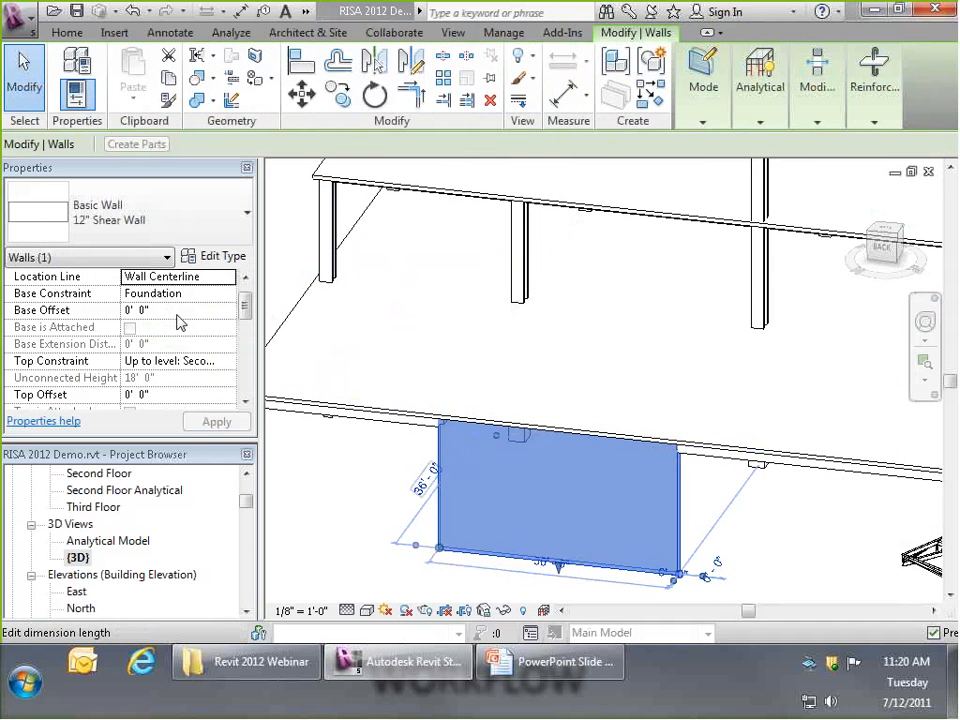
{"action": "left_click", "coordinate": [187, 364]}
{"action": "left_click", "coordinate": [228, 361]}
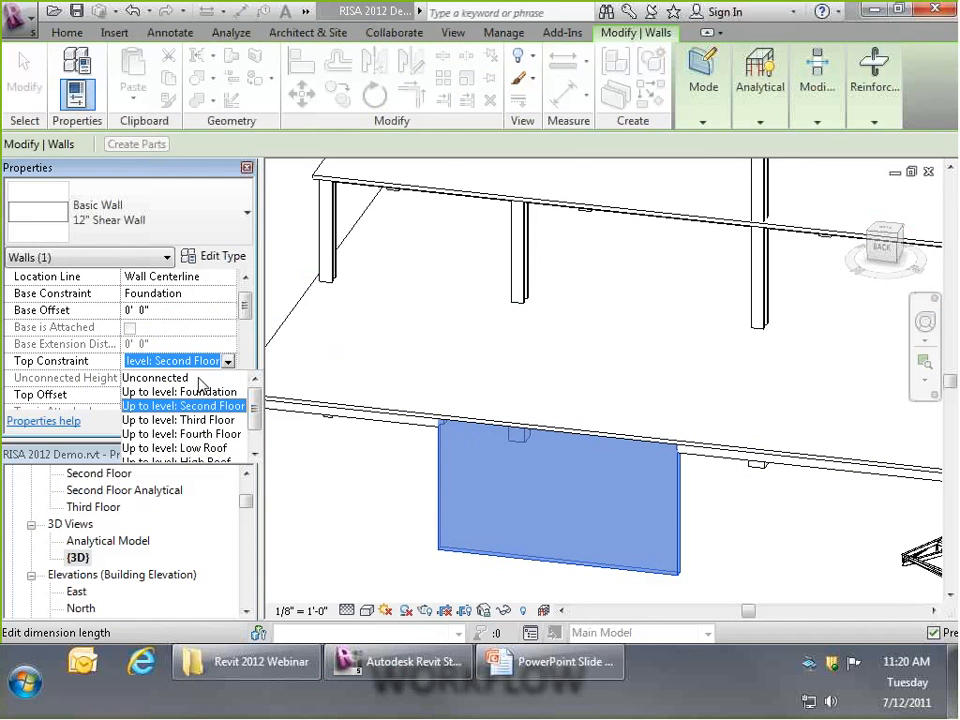
{"action": "left_click", "coordinate": [228, 366]}
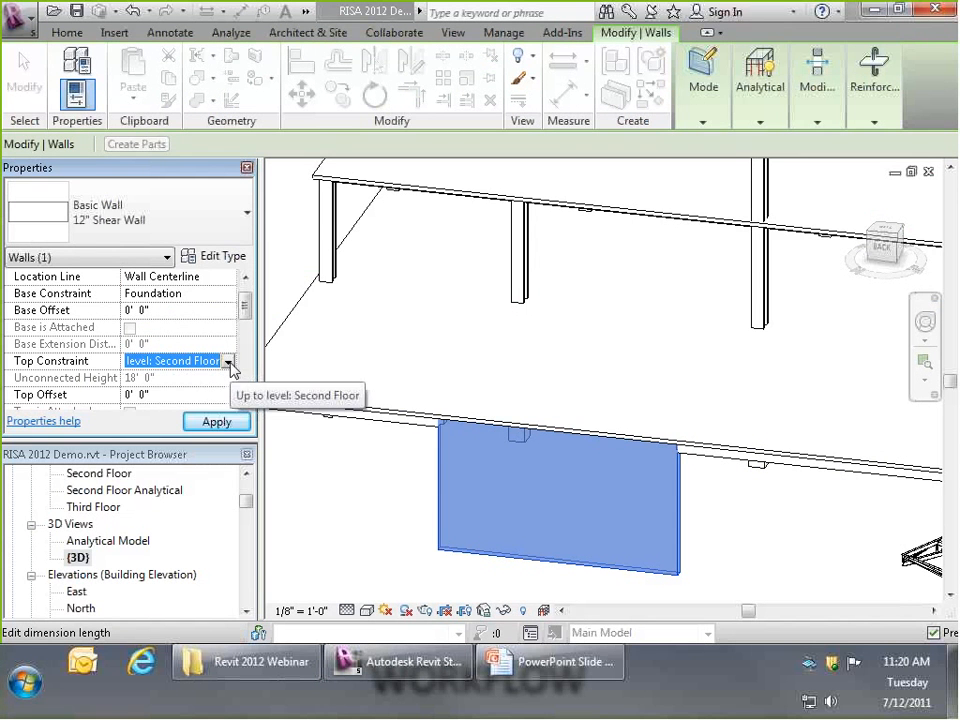
{"action": "left_click", "coordinate": [375, 491]}
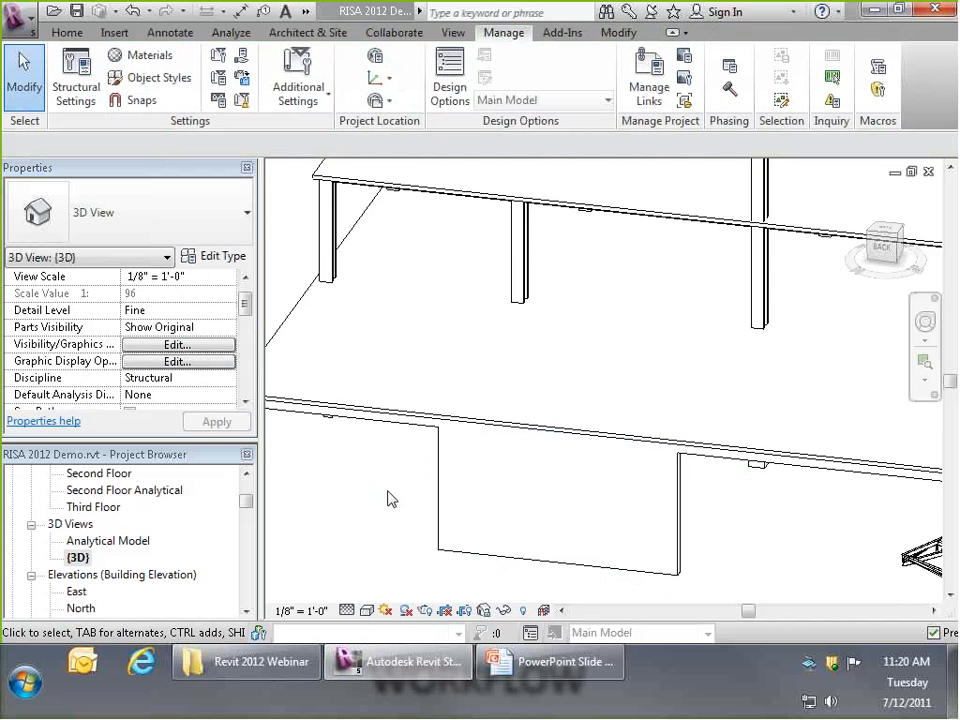
- Open the Fourth Floor structural plan and display the building section marked near its lower-left corner
{"action": "scroll", "coordinate": [390, 499], "scroll_direction": "down", "scroll_amount": 5}
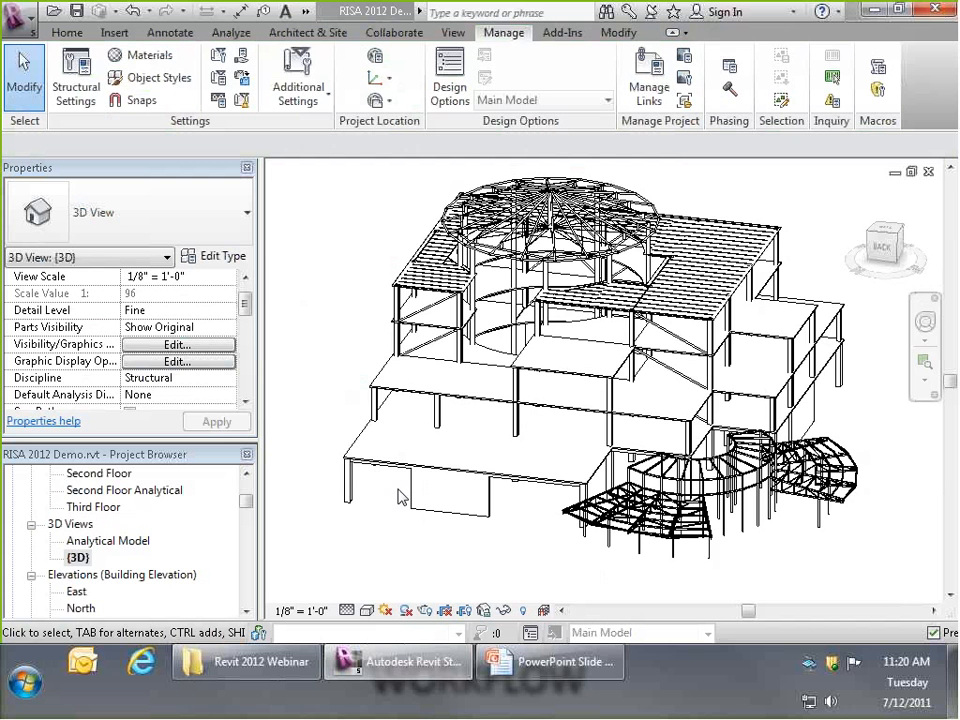
{"action": "scroll", "coordinate": [795, 235], "scroll_direction": "up", "scroll_amount": 6}
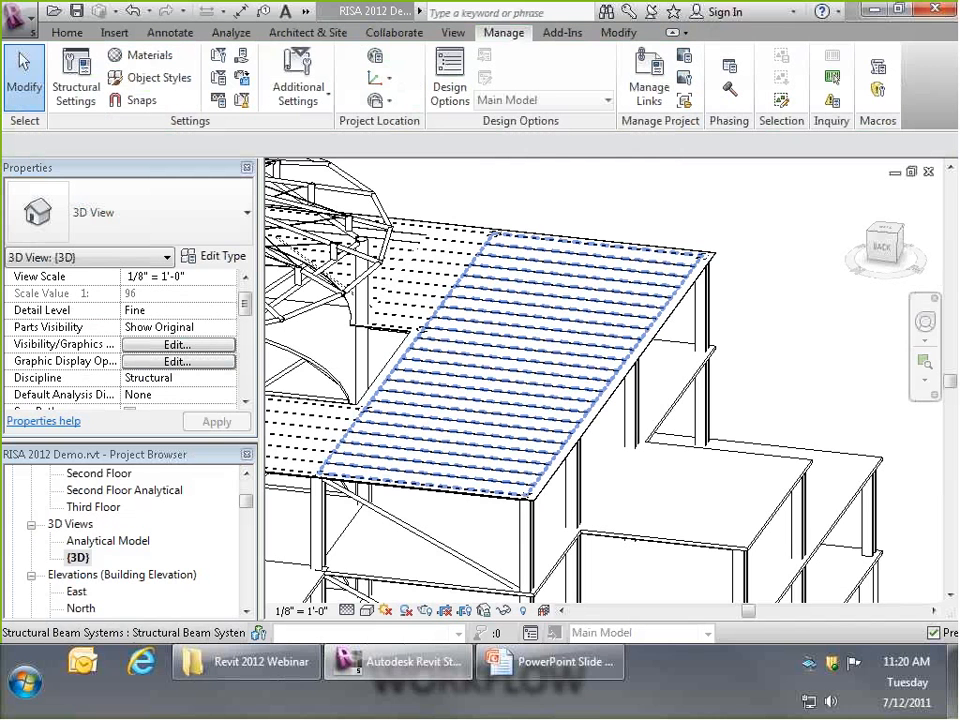
{"action": "scroll", "coordinate": [92, 500], "scroll_direction": "up", "scroll_amount": 1}
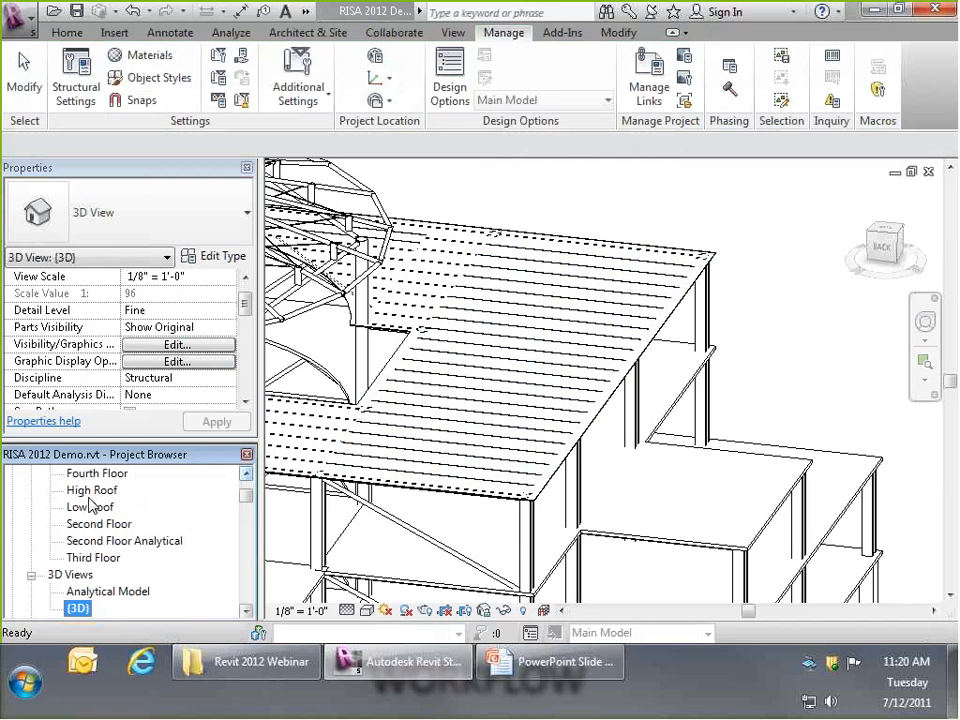
{"action": "double_click", "coordinate": [95, 474]}
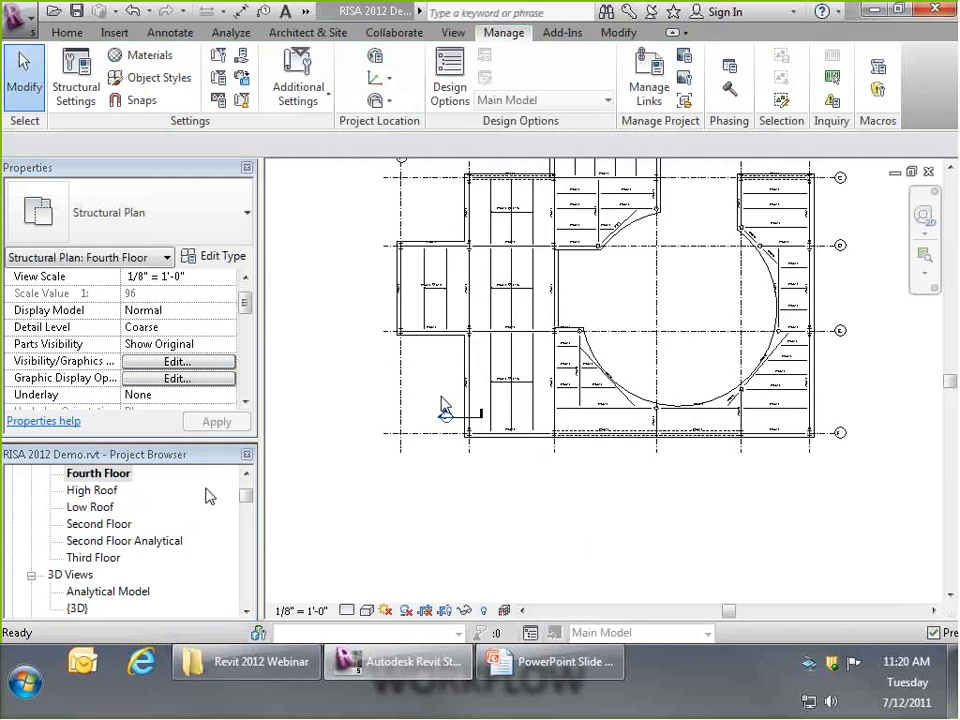
{"action": "scroll", "coordinate": [441, 400], "scroll_direction": "up", "scroll_amount": 5}
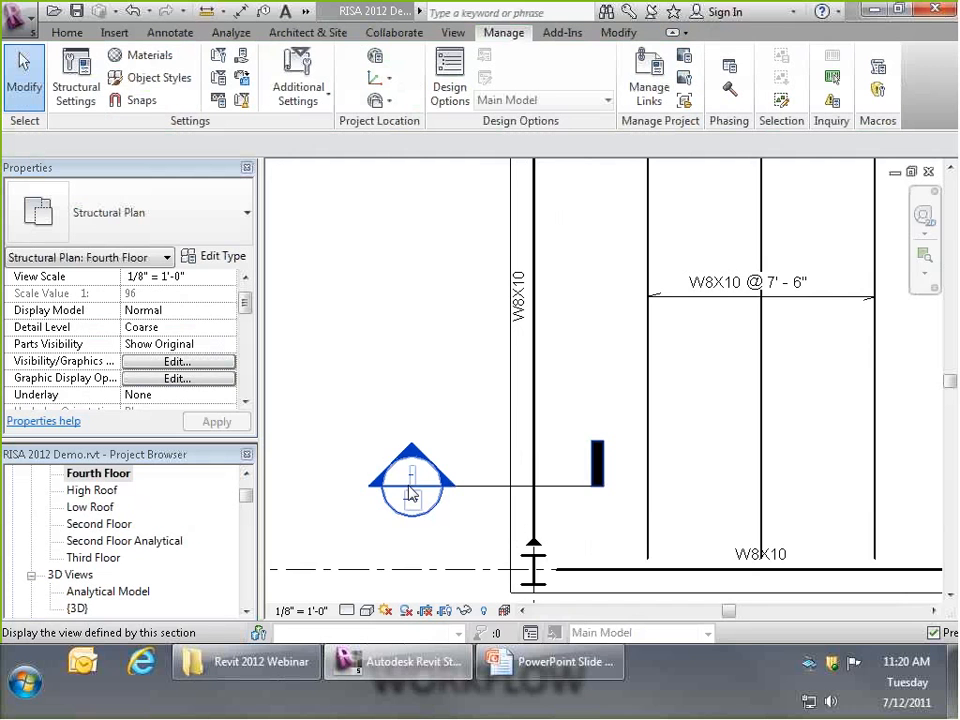
{"action": "double_click", "coordinate": [411, 493]}
- Examine the Low Roof framing in the section and inspect the 1 1/2" Metal Roof Deck floor's properties
{"action": "scroll", "coordinate": [610, 237], "scroll_direction": "up", "scroll_amount": 3}
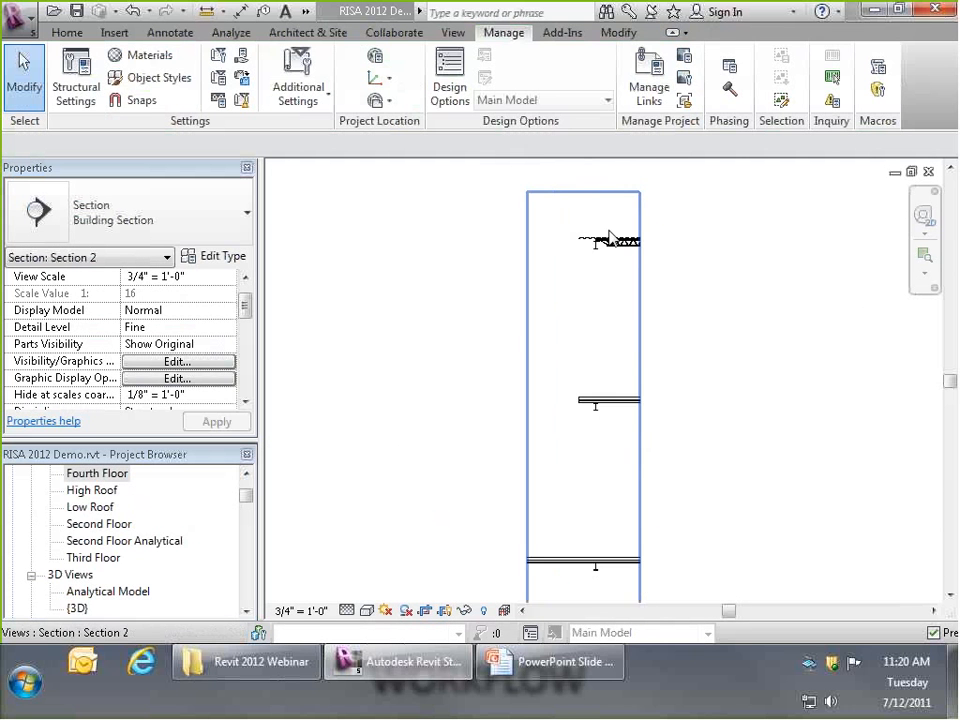
{"action": "scroll", "coordinate": [636, 227], "scroll_direction": "up", "scroll_amount": 2}
{"action": "scroll", "coordinate": [689, 231], "scroll_direction": "up", "scroll_amount": 1}
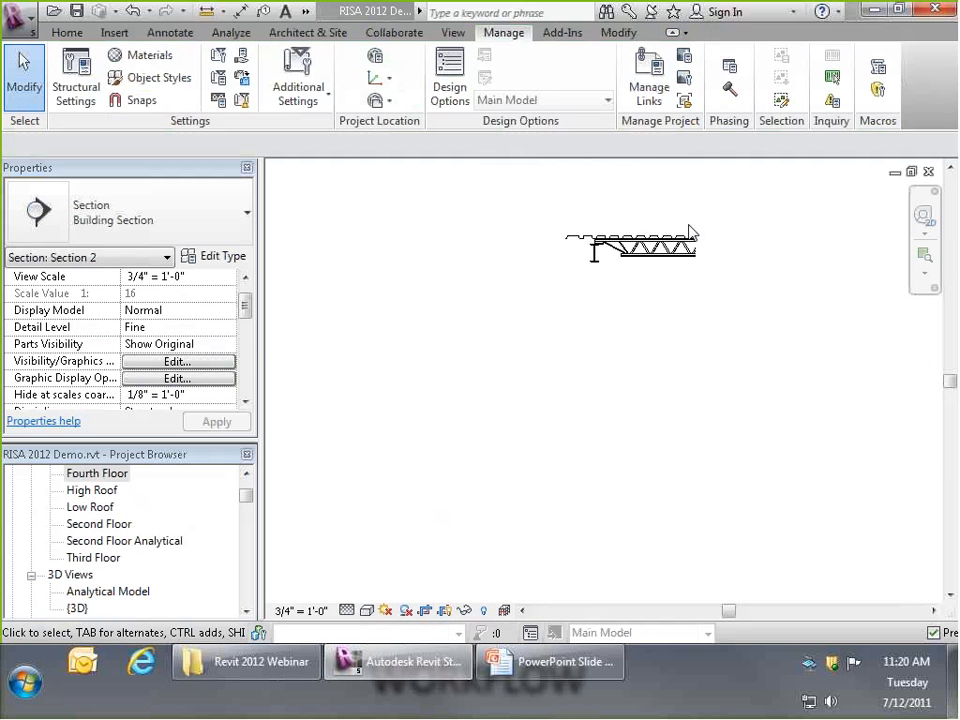
{"action": "scroll", "coordinate": [690, 232], "scroll_direction": "up", "scroll_amount": 8}
{"action": "scroll", "coordinate": [497, 317], "scroll_direction": "down", "scroll_amount": 5}
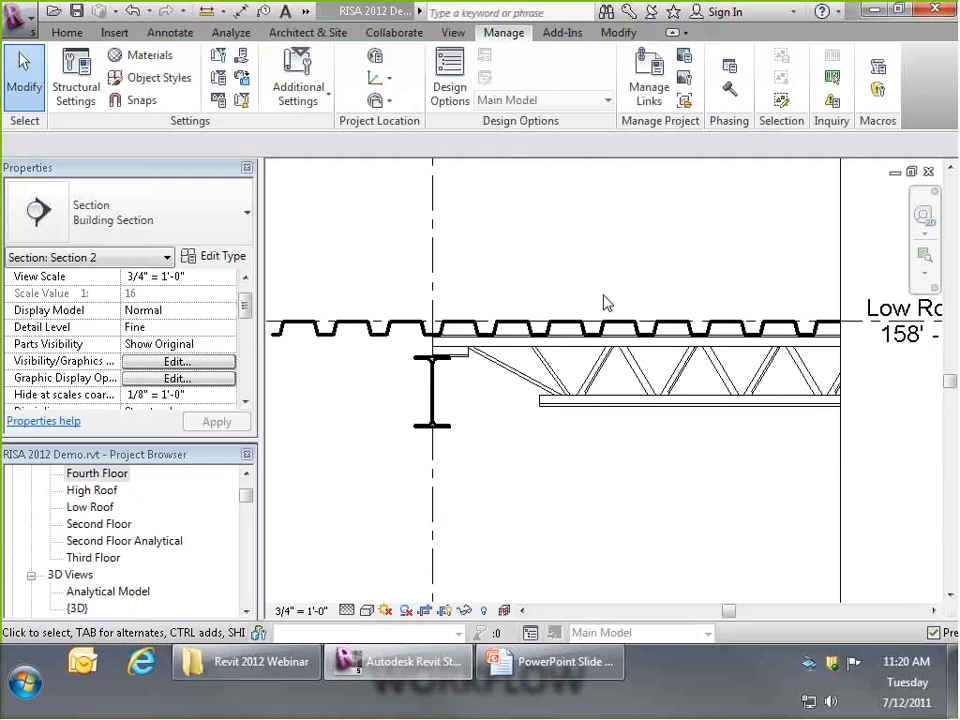
{"action": "middle_click_drag", "start_coordinate": [696, 278], "coordinate": [656, 285]}
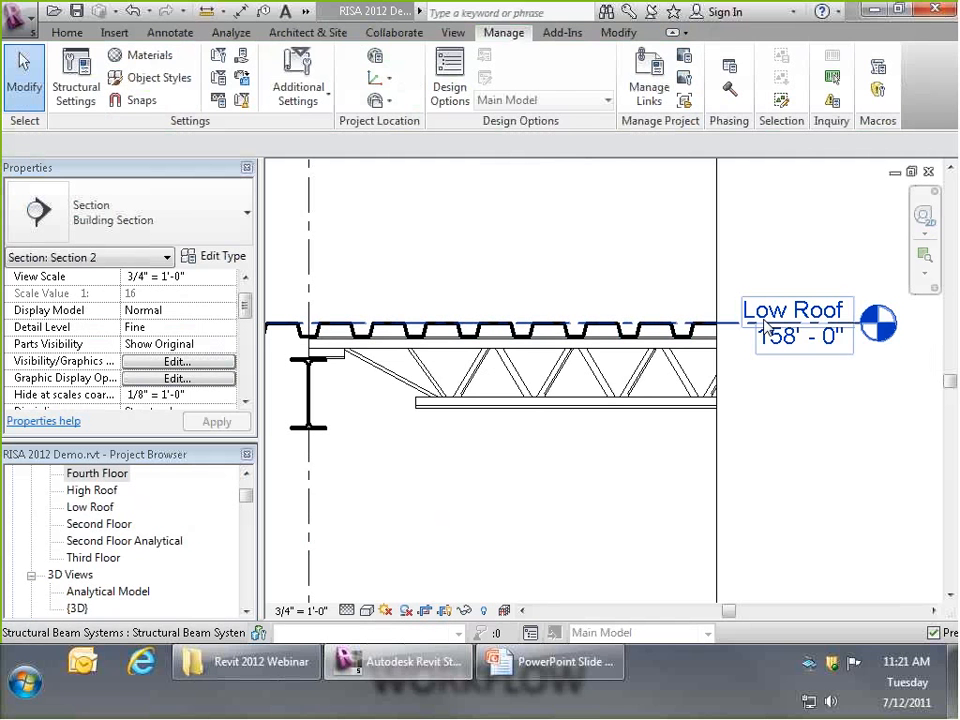
{"action": "left_click", "coordinate": [511, 336]}
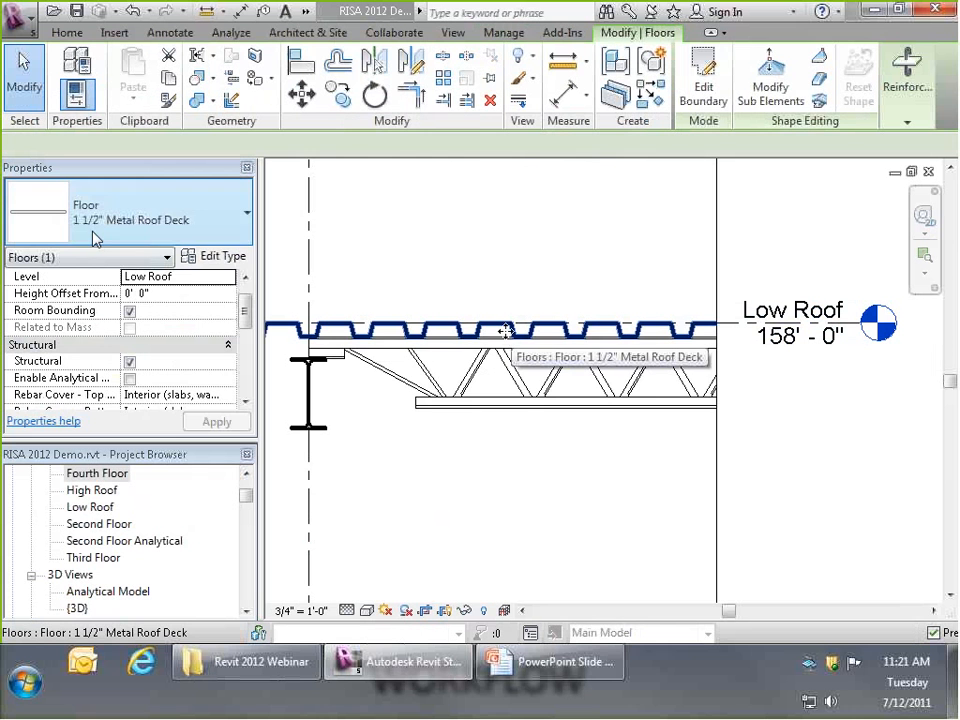
- Inspect the z-direction offsets of the 8K1 bar joist and the W8X10 girder supporting it at the Low Roof
{"action": "left_click", "coordinate": [440, 355]}
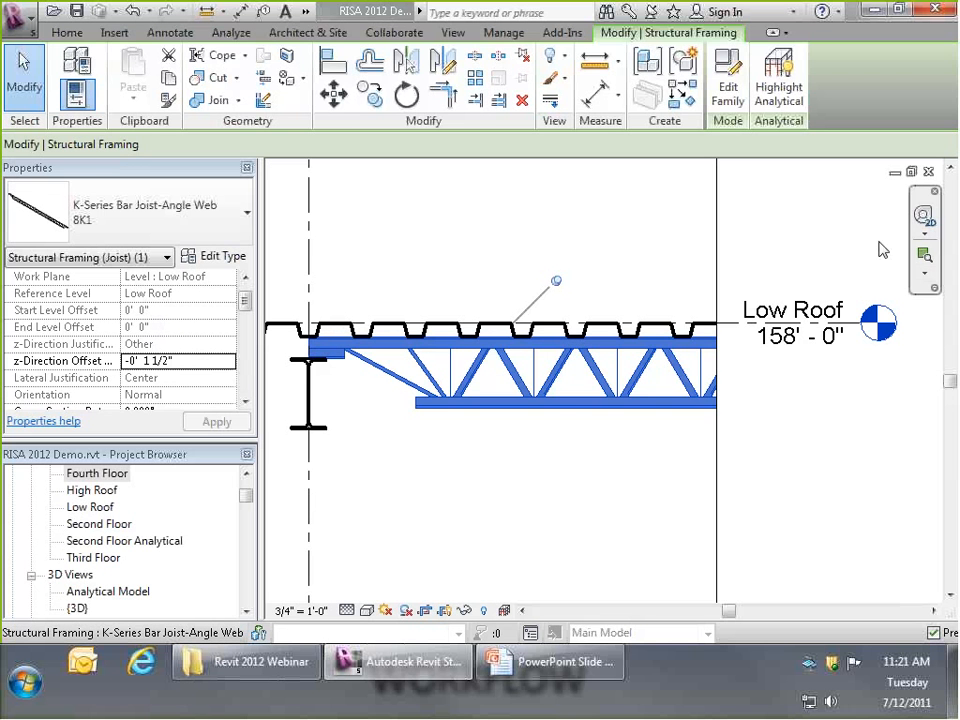
{"action": "scroll", "coordinate": [358, 373], "scroll_direction": "down", "scroll_amount": 2}
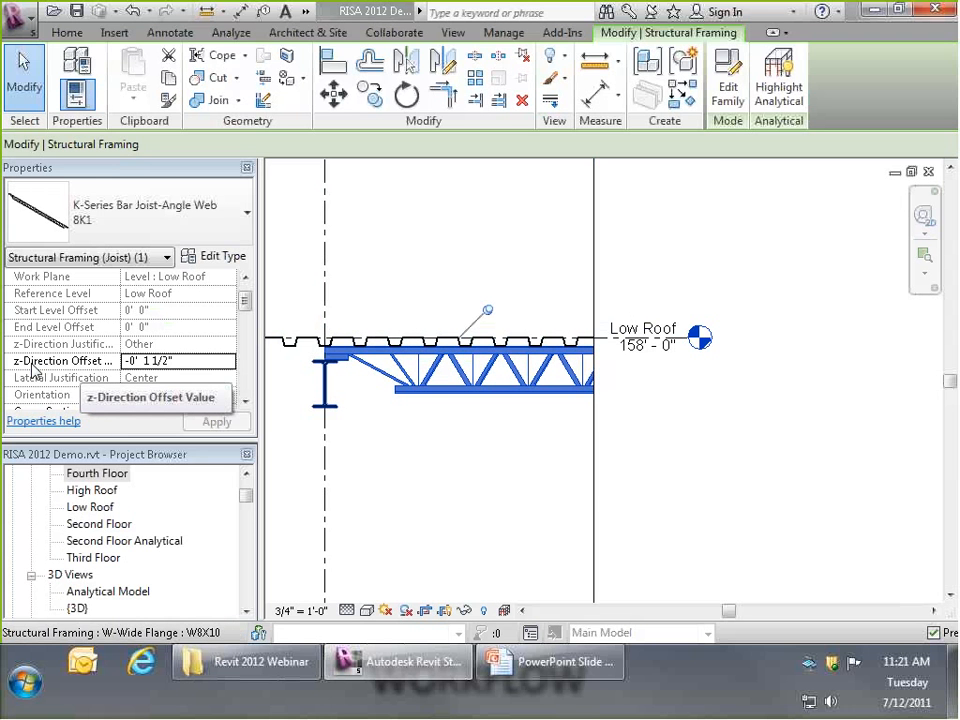
{"action": "left_click", "coordinate": [201, 362]}
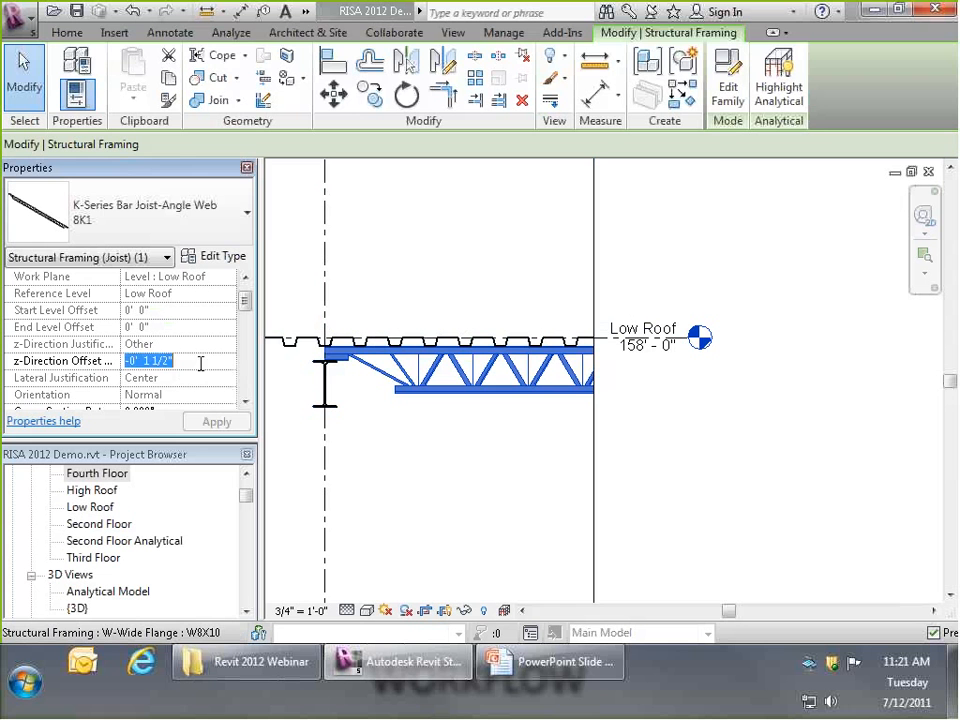
{"action": "left_click", "coordinate": [201, 362]}
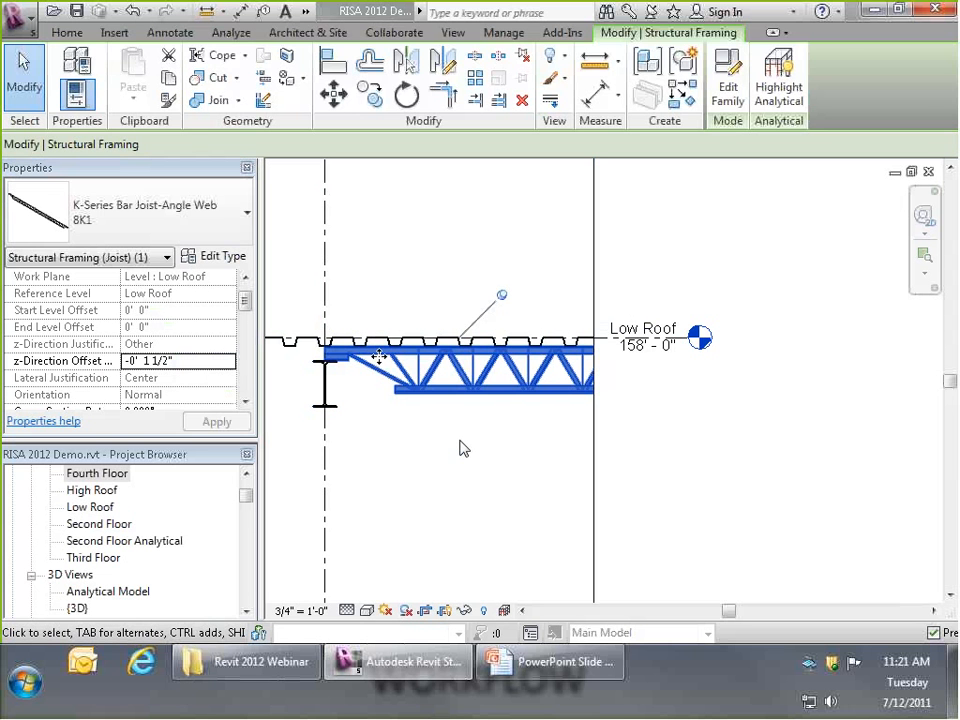
{"action": "key", "text": "Escape"}
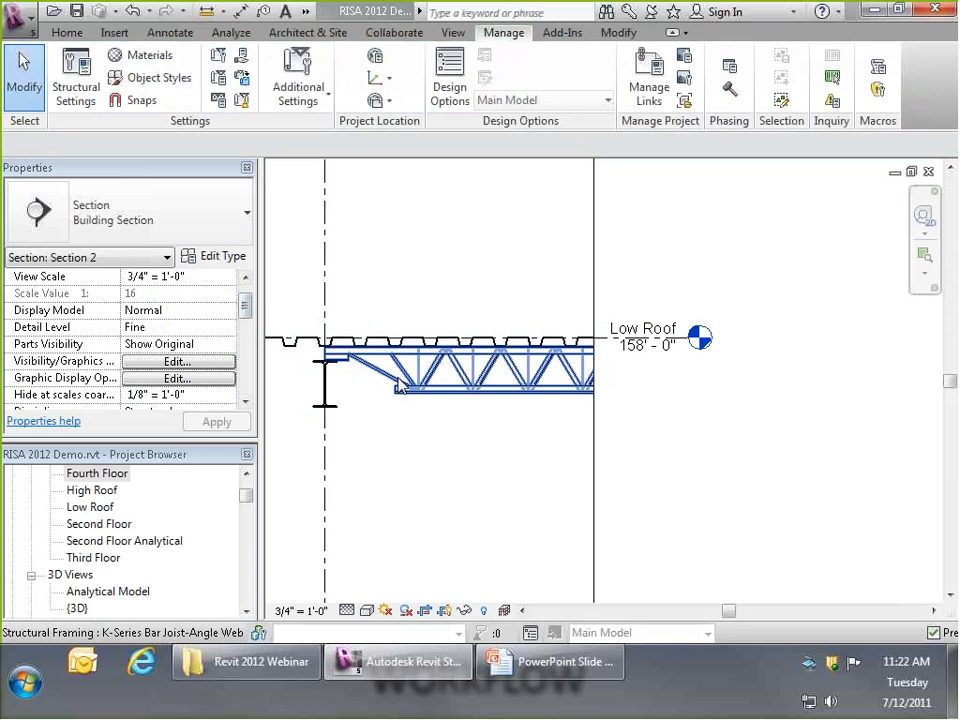
{"action": "left_click", "coordinate": [400, 387]}
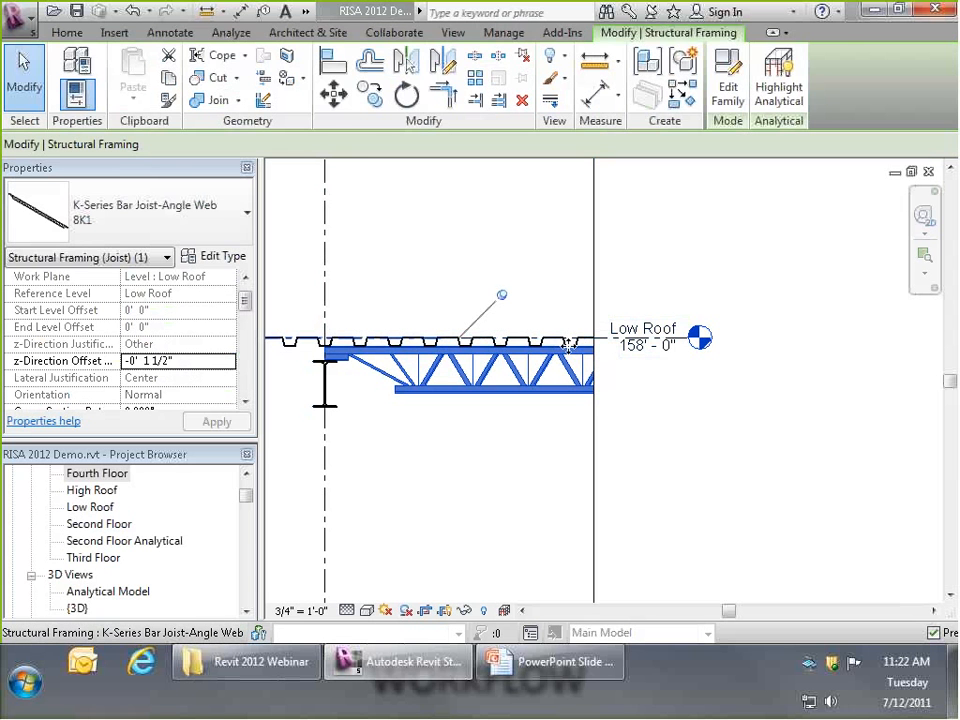
{"action": "key", "text": "Escape"}
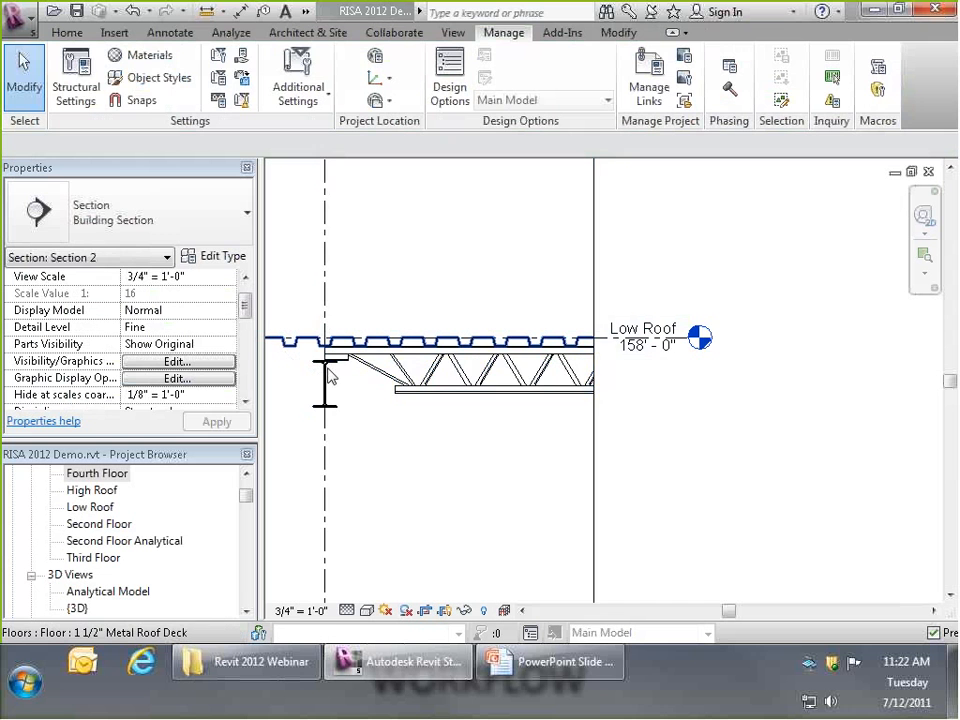
{"action": "scroll", "coordinate": [330, 378], "scroll_direction": "up", "scroll_amount": 2}
{"action": "left_click", "coordinate": [360, 383]}
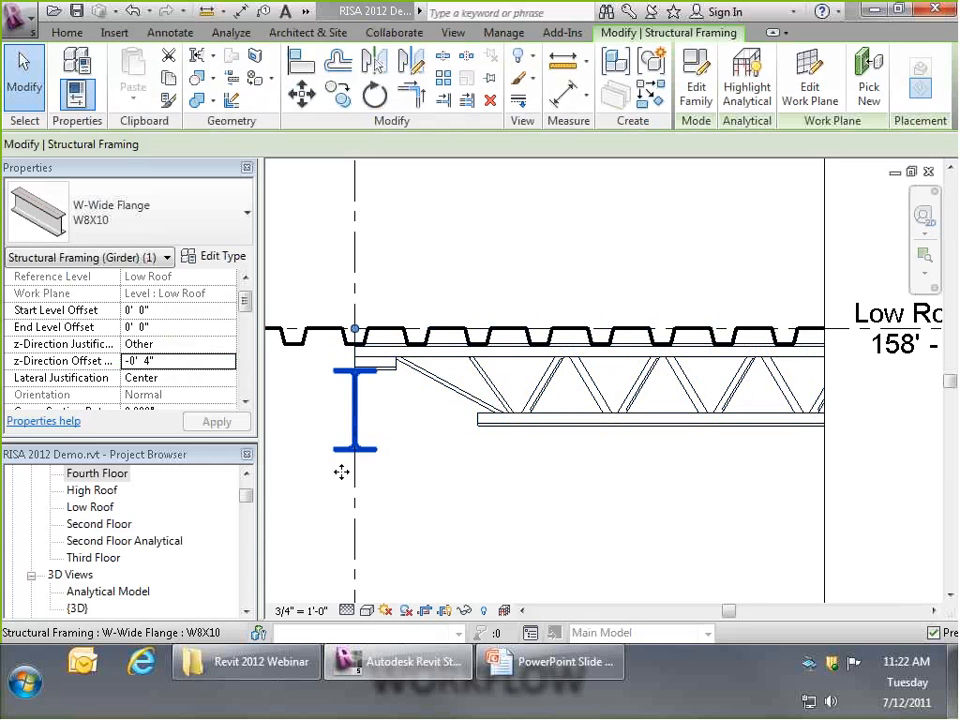
- Open the Analytical Model 3D view and inspect the release settings of the analytical beam along the Low Roof's outer edge
{"action": "scroll", "coordinate": [455, 385], "scroll_direction": "down", "scroll_amount": 1}
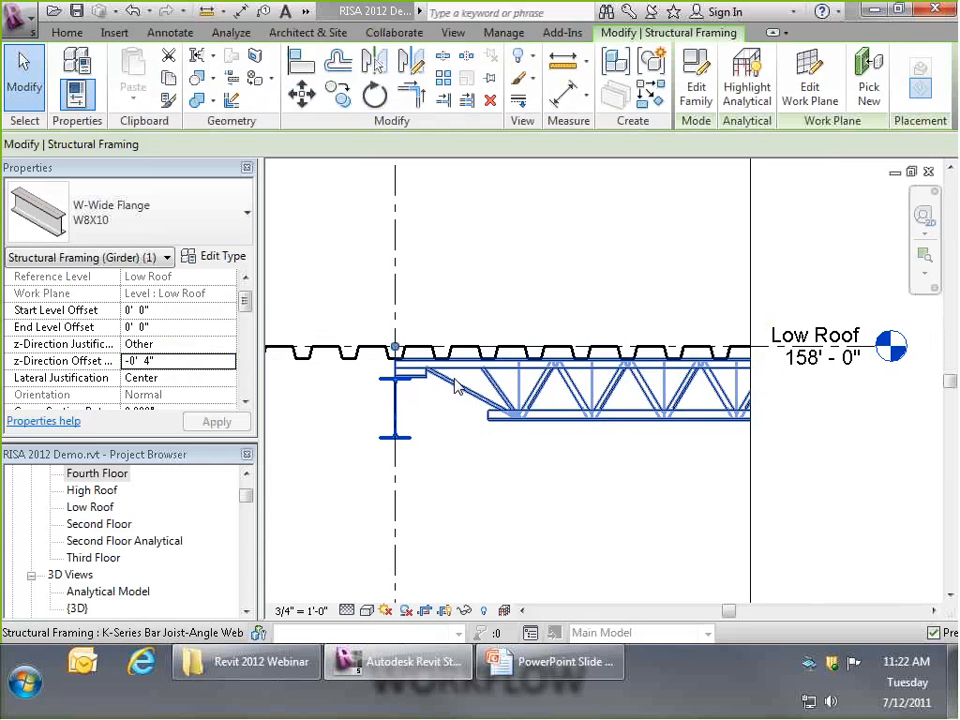
{"action": "double_click", "coordinate": [106, 591]}
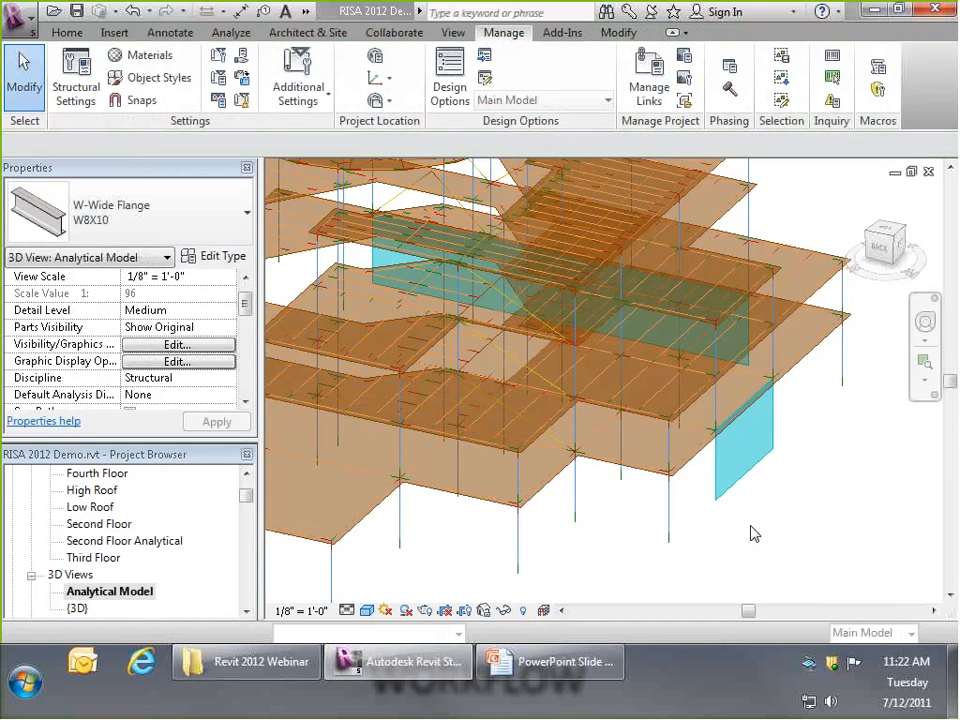
{"action": "scroll", "coordinate": [746, 262], "scroll_direction": "up", "scroll_amount": 5}
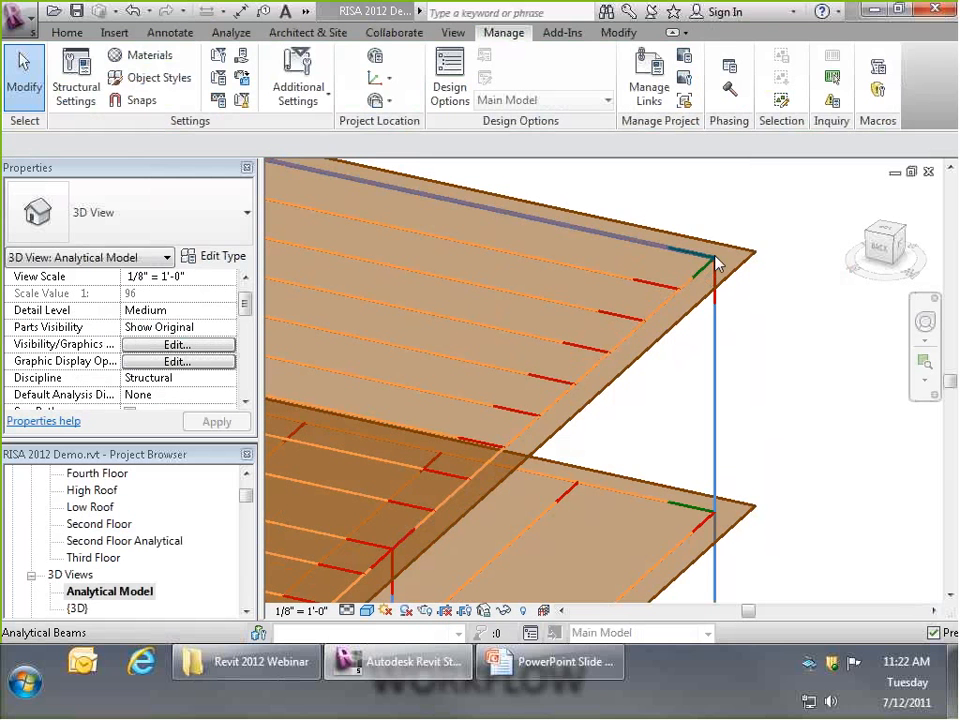
{"action": "left_click", "coordinate": [690, 262]}
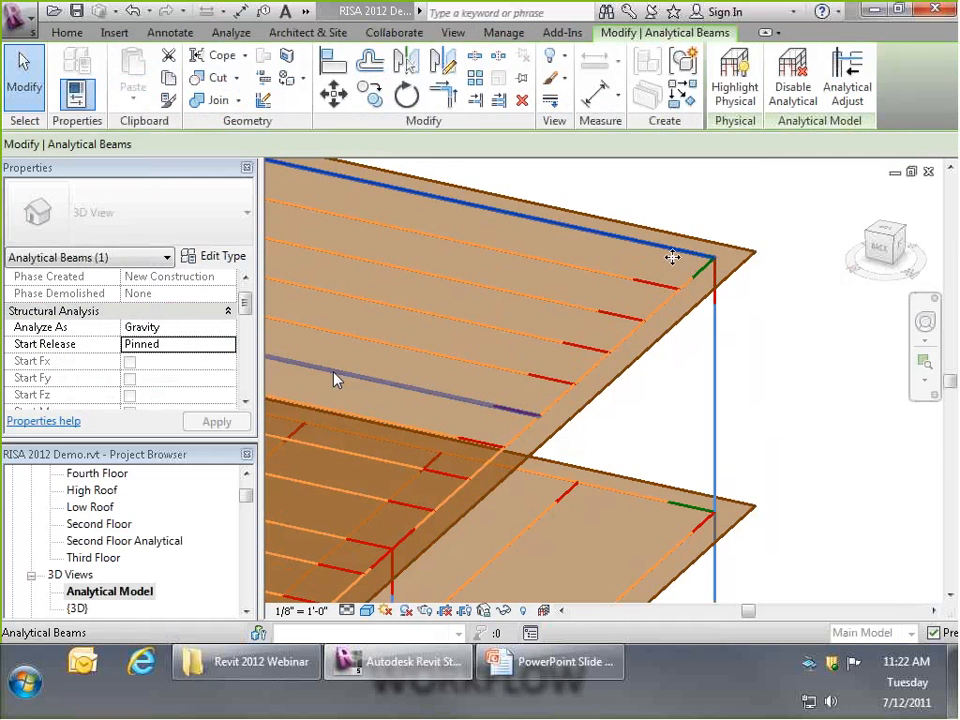
{"action": "left_click", "coordinate": [760, 484]}
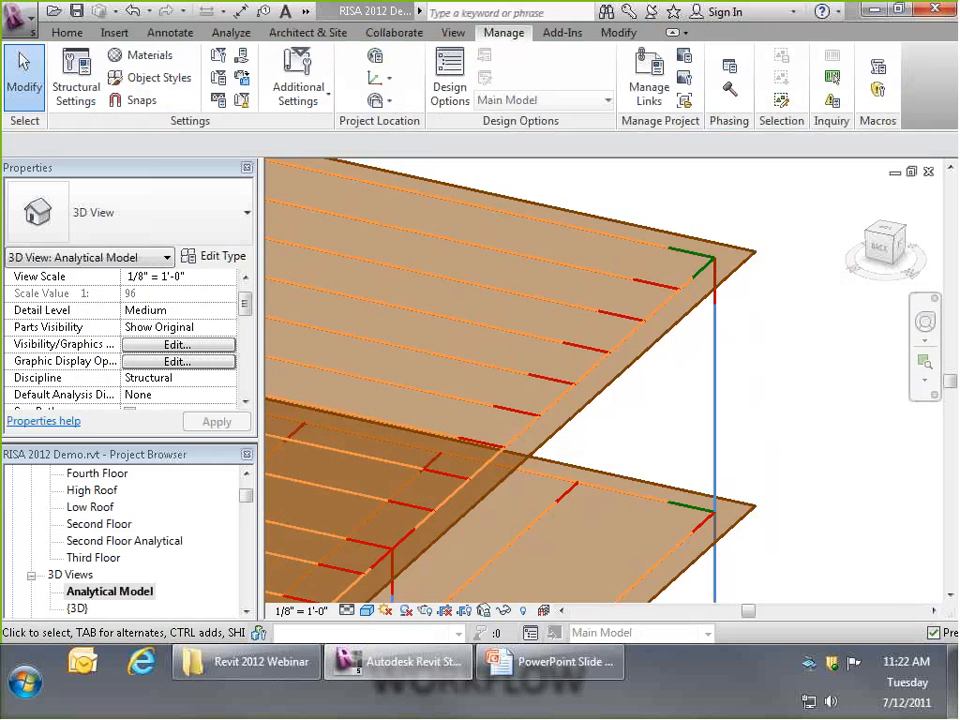
- Open the {3D} view, select the Low Roof's 1 1/2" Metal Roof Deck floor, and examine it around the circular roof framing
{"action": "double_click", "coordinate": [77, 609]}
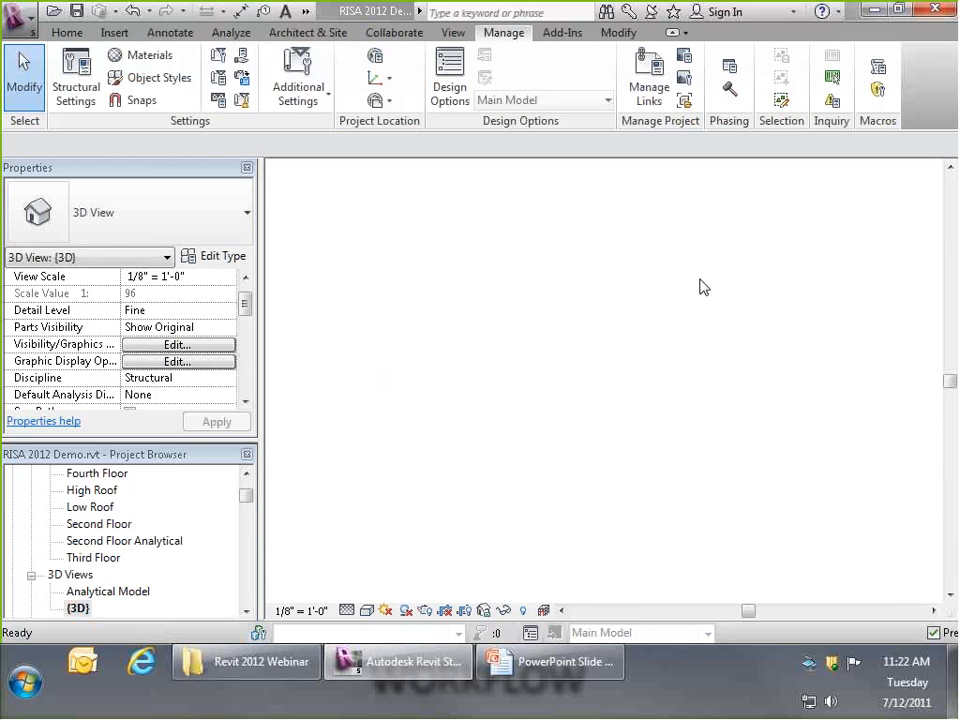
{"action": "scroll", "coordinate": [720, 244], "scroll_direction": "up", "scroll_amount": 2}
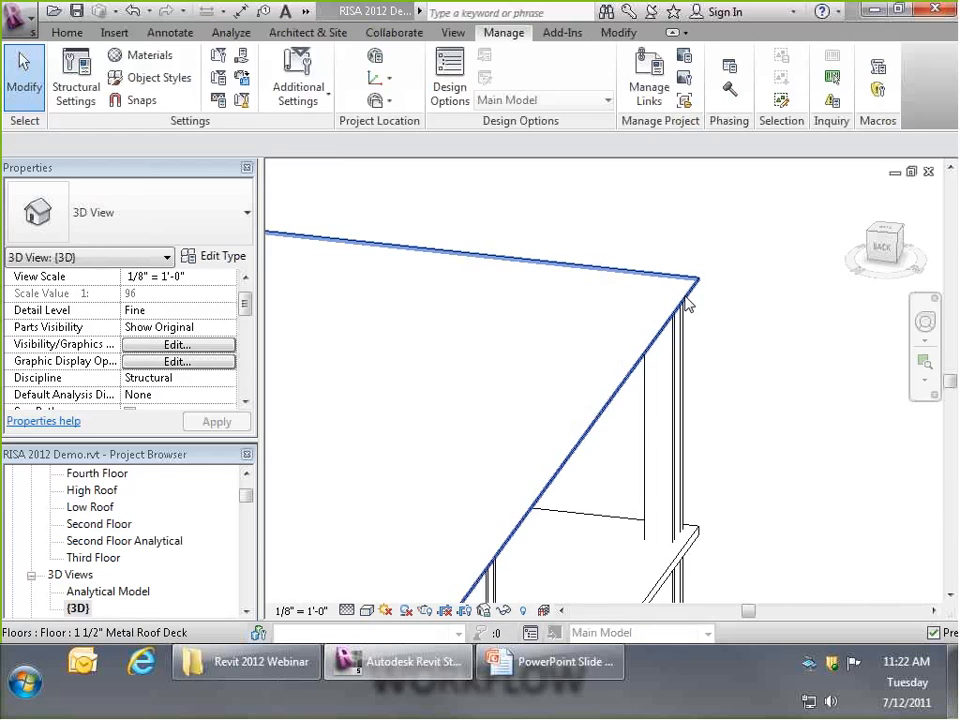
{"action": "left_click", "coordinate": [687, 304]}
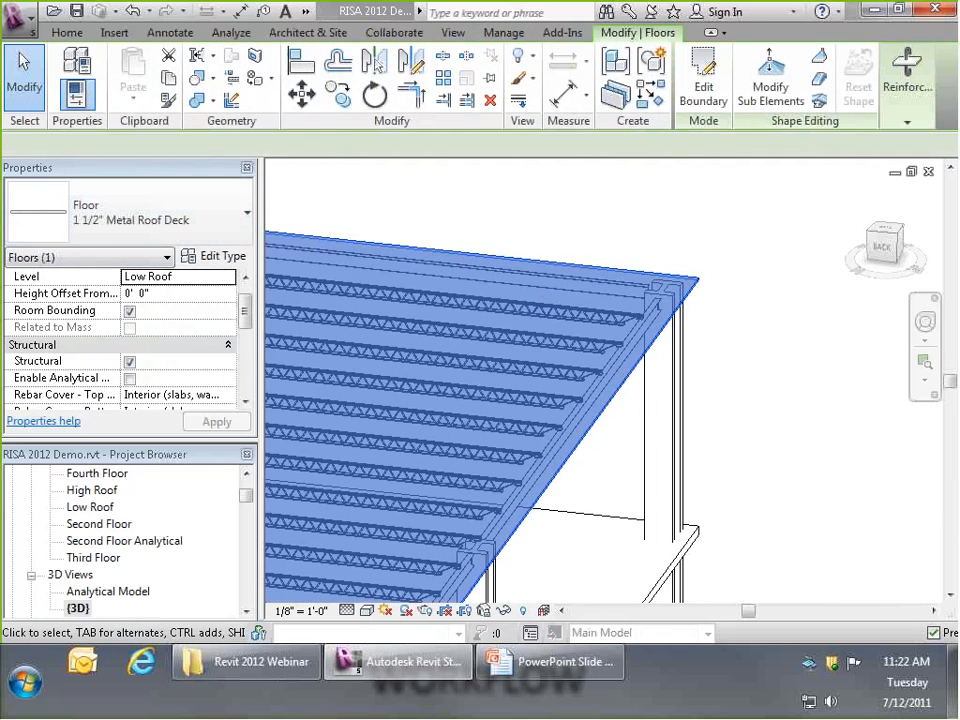
{"action": "scroll", "coordinate": [707, 291], "scroll_direction": "down", "scroll_amount": 4}
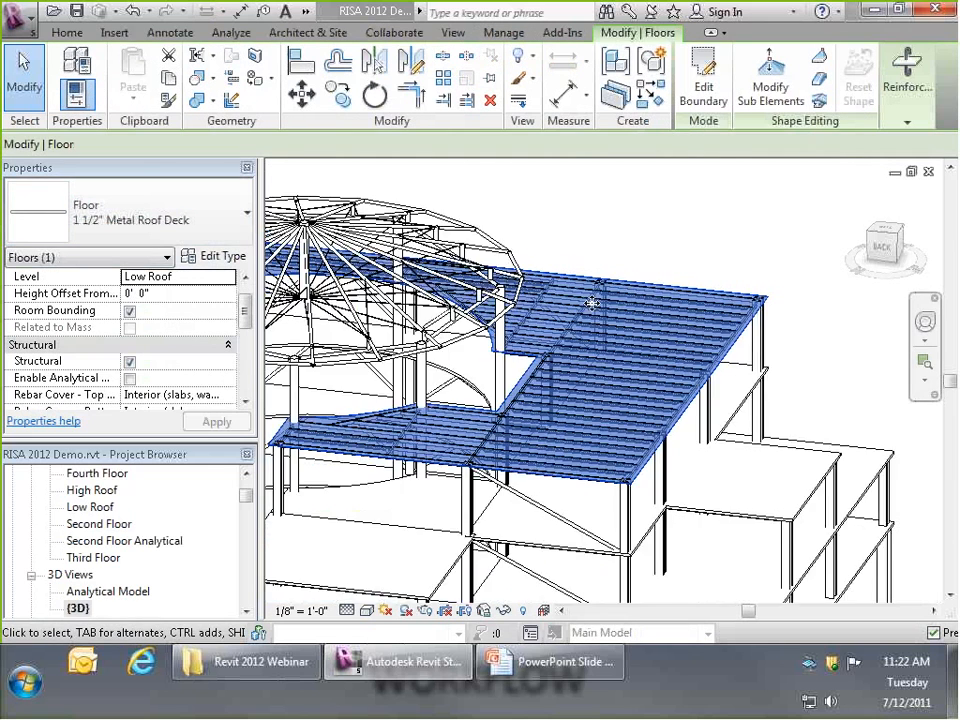
{"action": "scroll", "coordinate": [592, 302], "scroll_direction": "up", "scroll_amount": 5}
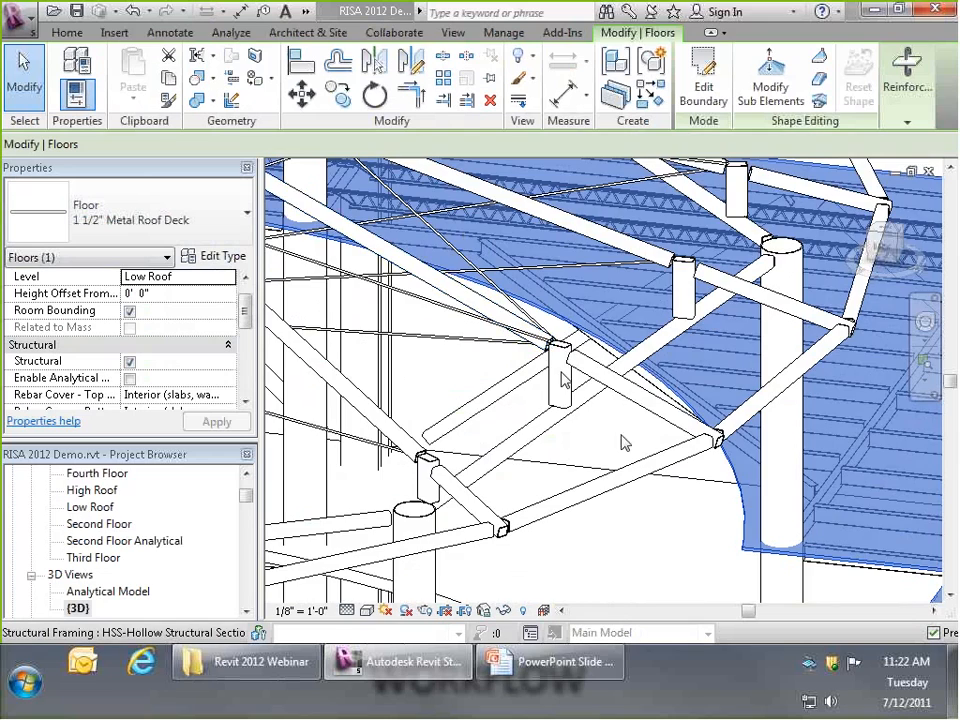
{"action": "middle_click_drag", "start_coordinate": [612, 428], "coordinate": [530, 438], "text": "shift"}
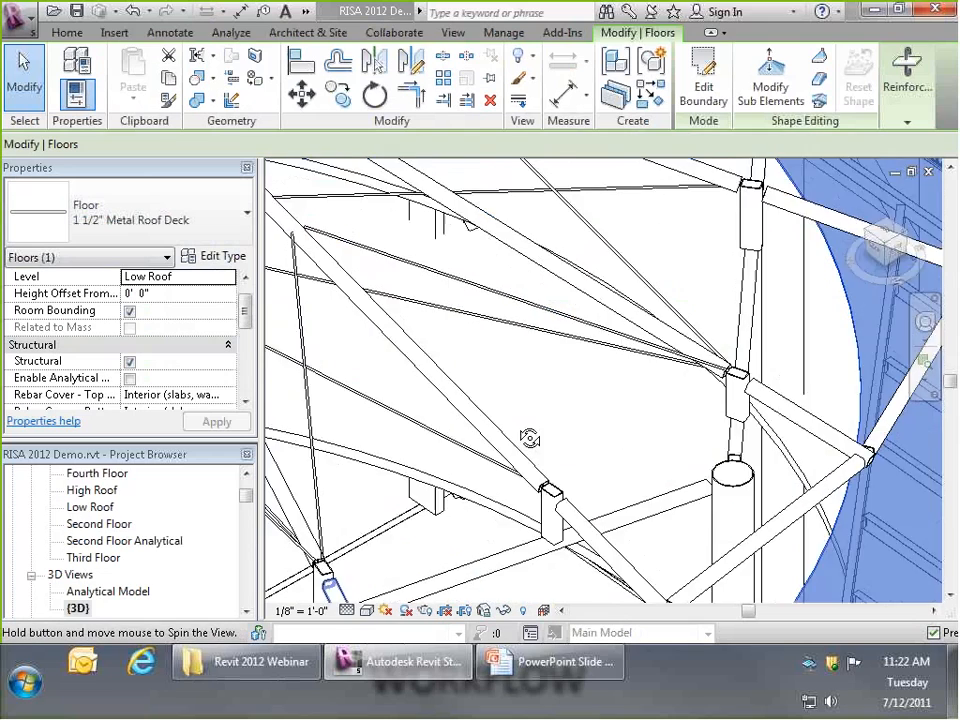
{"action": "scroll", "coordinate": [530, 438], "scroll_direction": "down", "scroll_amount": 5}
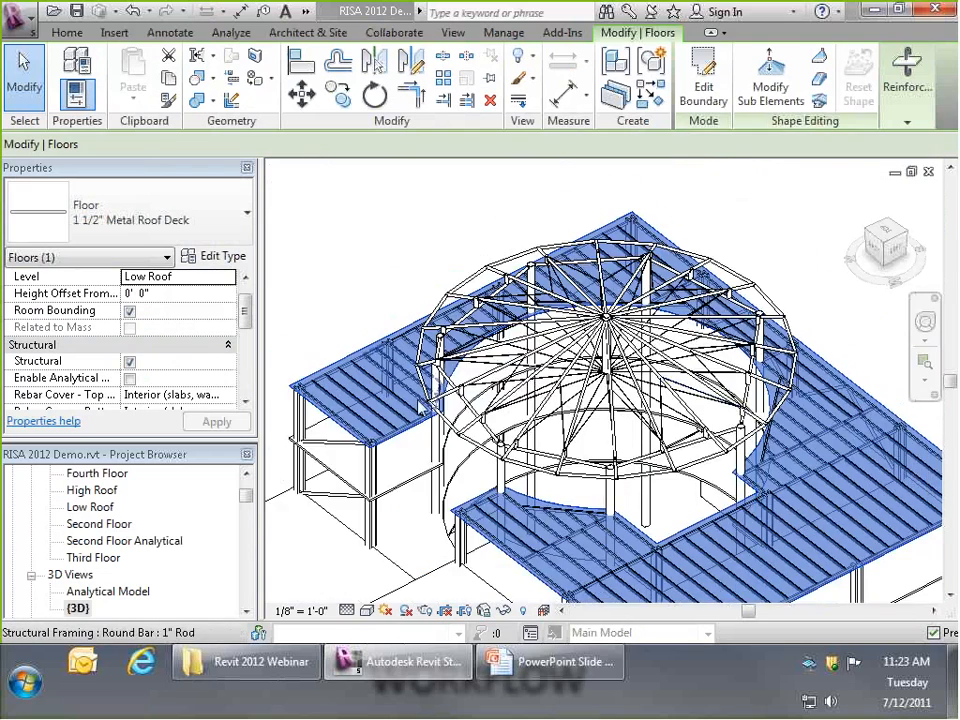
{"action": "scroll", "coordinate": [419, 408], "scroll_direction": "up", "scroll_amount": 5}
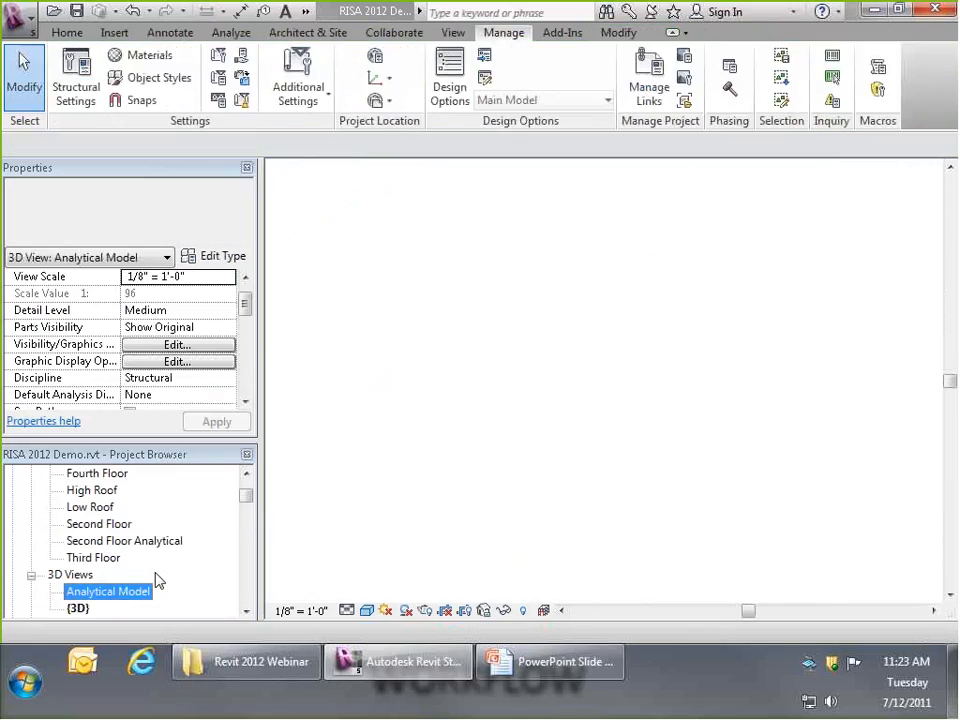
- Examine the Low Roof analytical floor's outline around the opening beneath the conical roof in the Analytical Model view
{"action": "left_click", "coordinate": [311, 531]}
{"action": "left_click", "coordinate": [800, 425]}
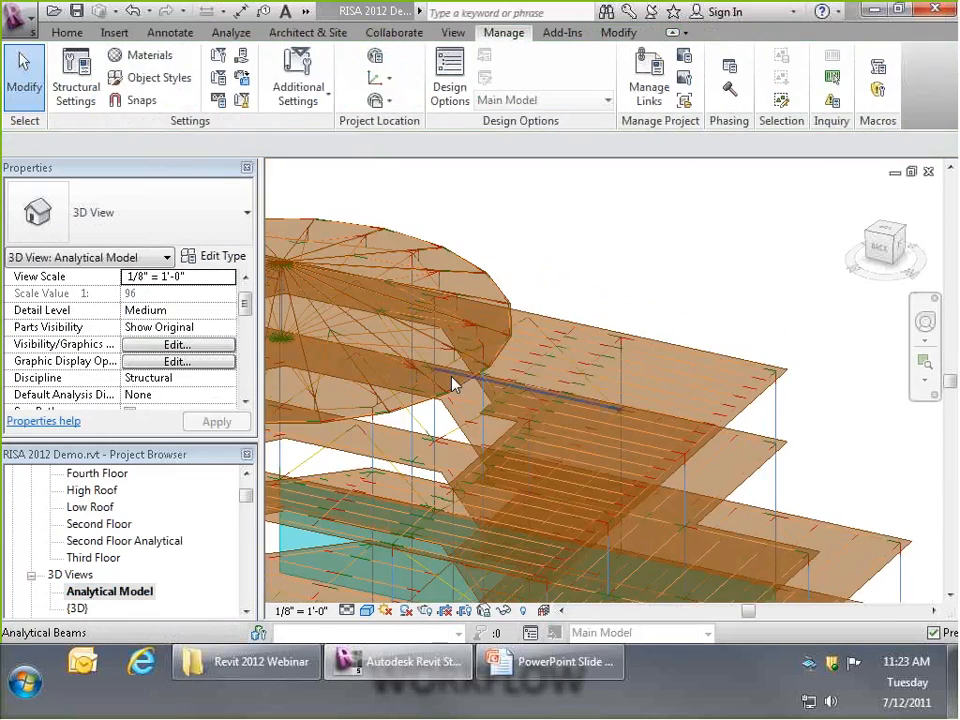
{"action": "middle_click_drag", "start_coordinate": [452, 386], "coordinate": [490, 360], "text": "shift"}
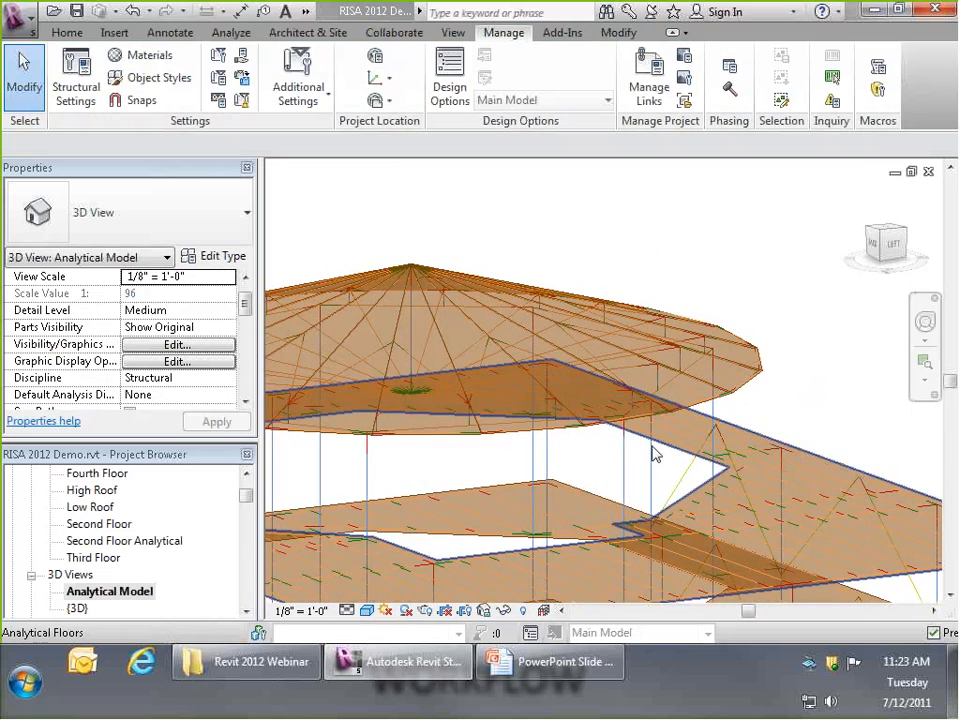
{"action": "scroll", "coordinate": [660, 456], "scroll_direction": "up", "scroll_amount": 5}
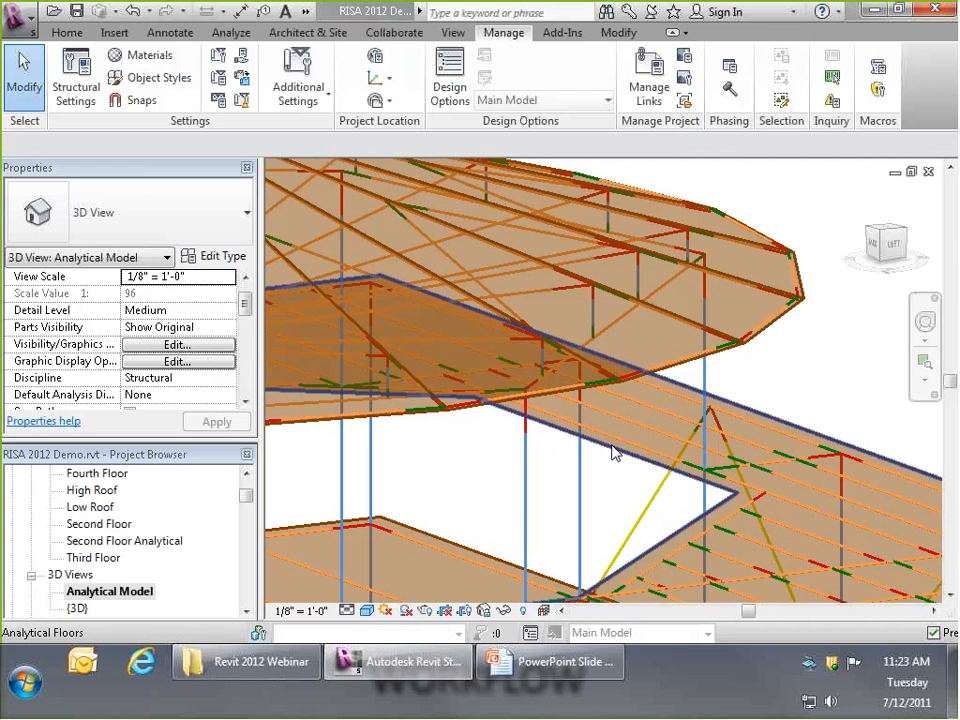
{"action": "middle_click_drag", "start_coordinate": [602, 580], "coordinate": [553, 426], "text": "shift"}
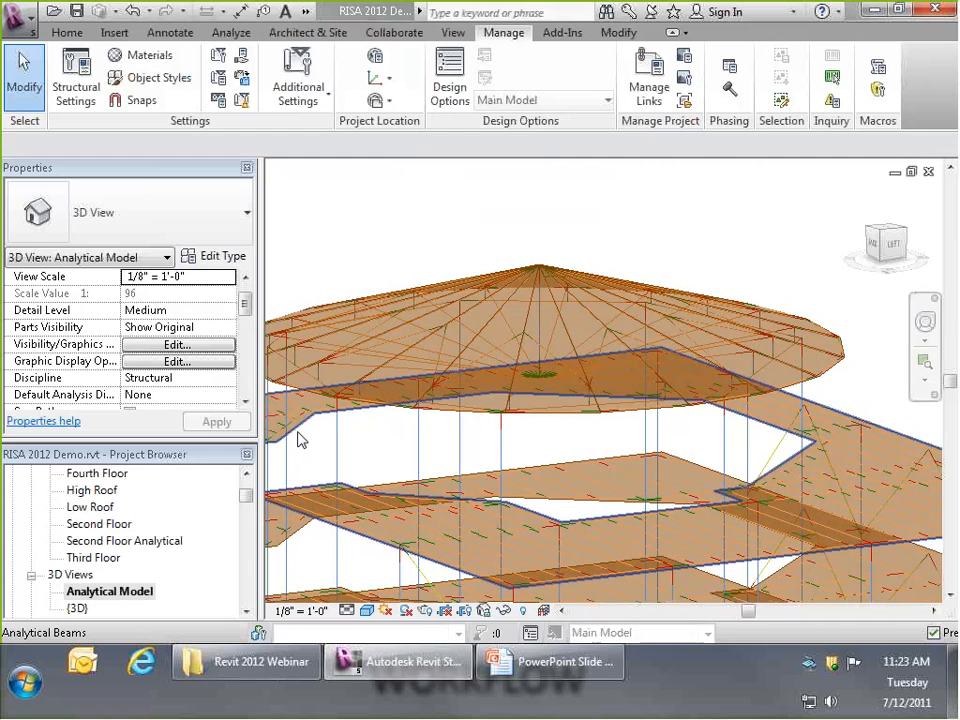
- Return to the {3D} view and select the Low Roof metal deck to examine its curved edge around the opening
{"action": "double_click", "coordinate": [77, 608]}
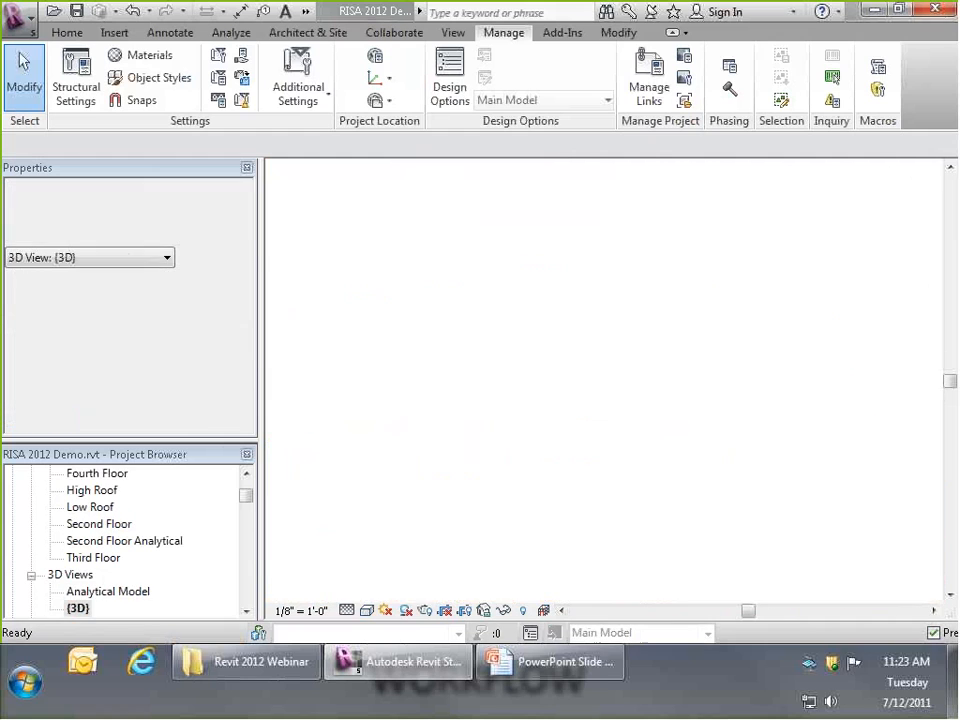
{"action": "scroll", "coordinate": [360, 318], "scroll_direction": "down", "scroll_amount": 4}
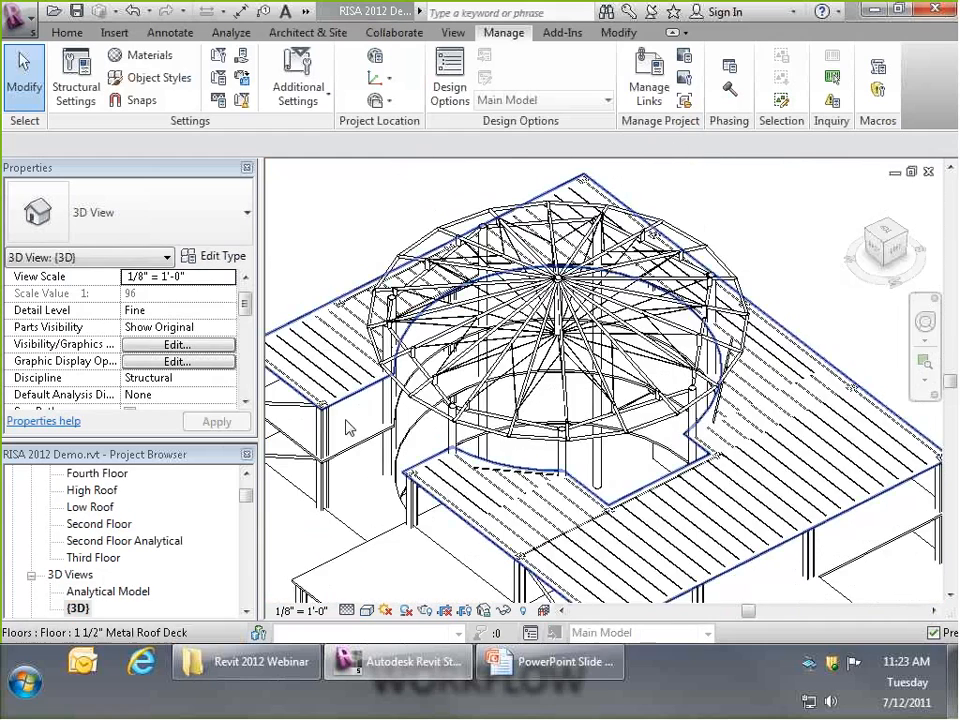
{"action": "scroll", "coordinate": [354, 392], "scroll_direction": "up", "scroll_amount": 3}
{"action": "left_click", "coordinate": [350, 396]}
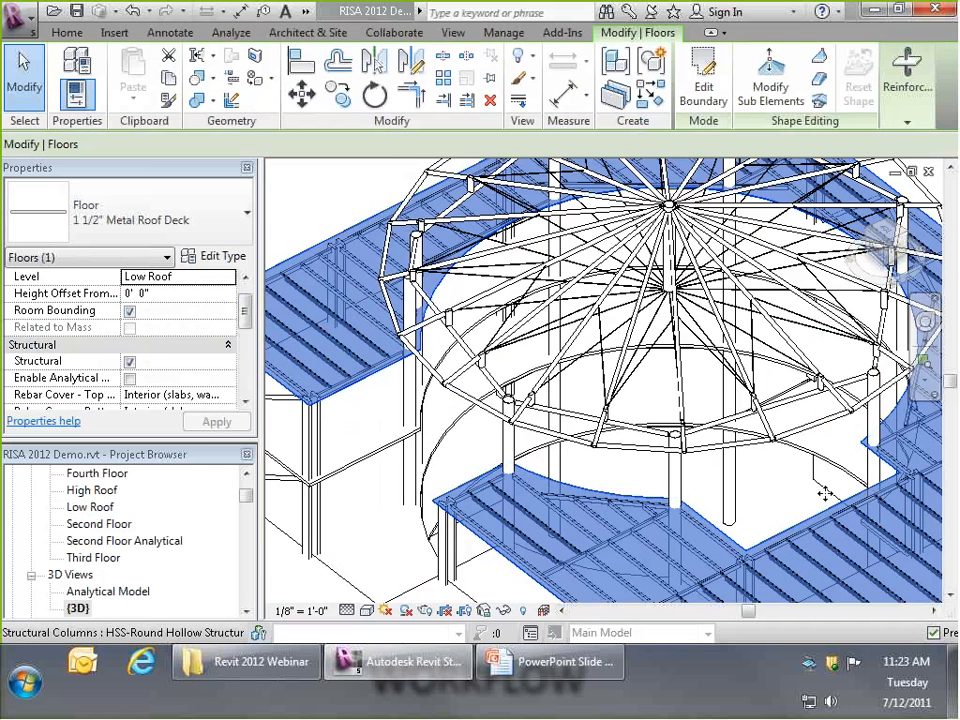
- Temporarily reveal hidden elements and compare the Low Roof deck's curved edge with its analytical outline near the round columns
{"action": "left_click", "coordinate": [523, 611]}
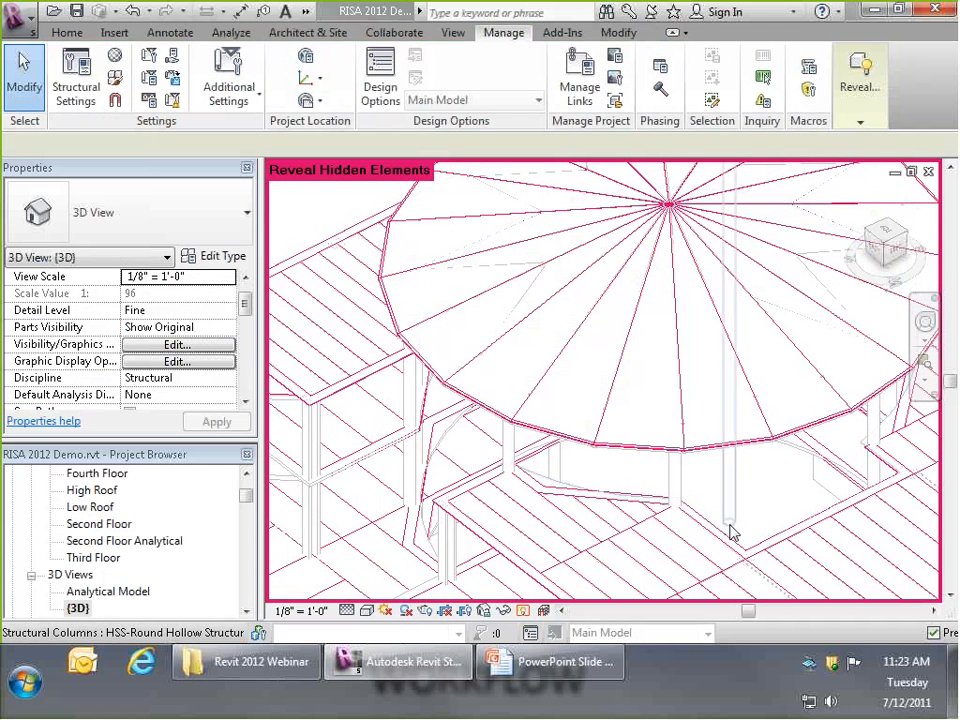
{"action": "left_click", "coordinate": [760, 549]}
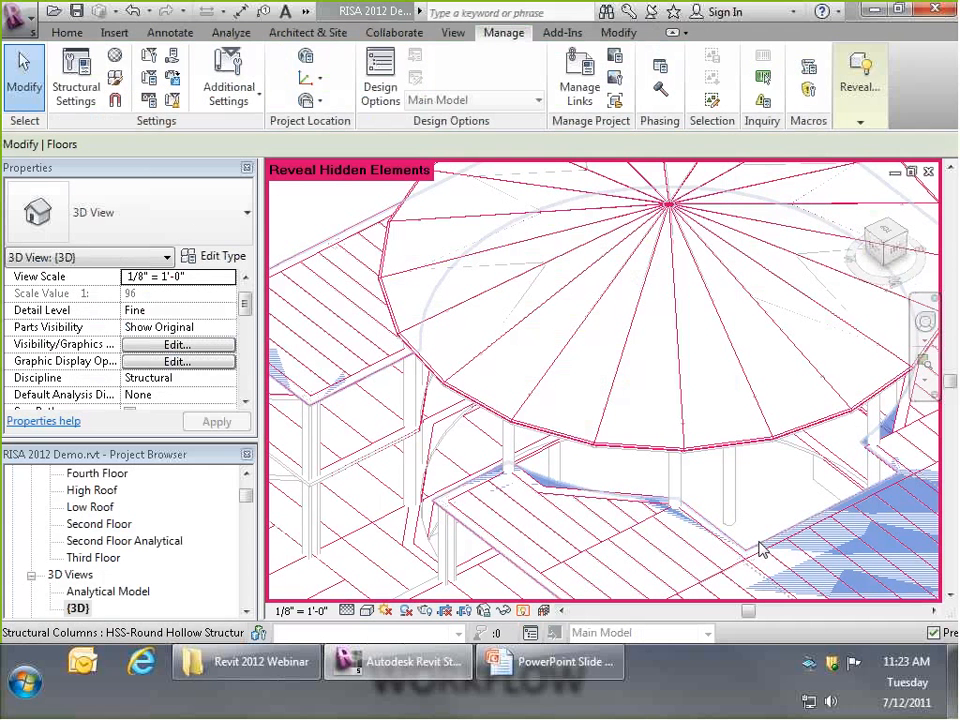
{"action": "scroll", "coordinate": [645, 516], "scroll_direction": "up", "scroll_amount": 3}
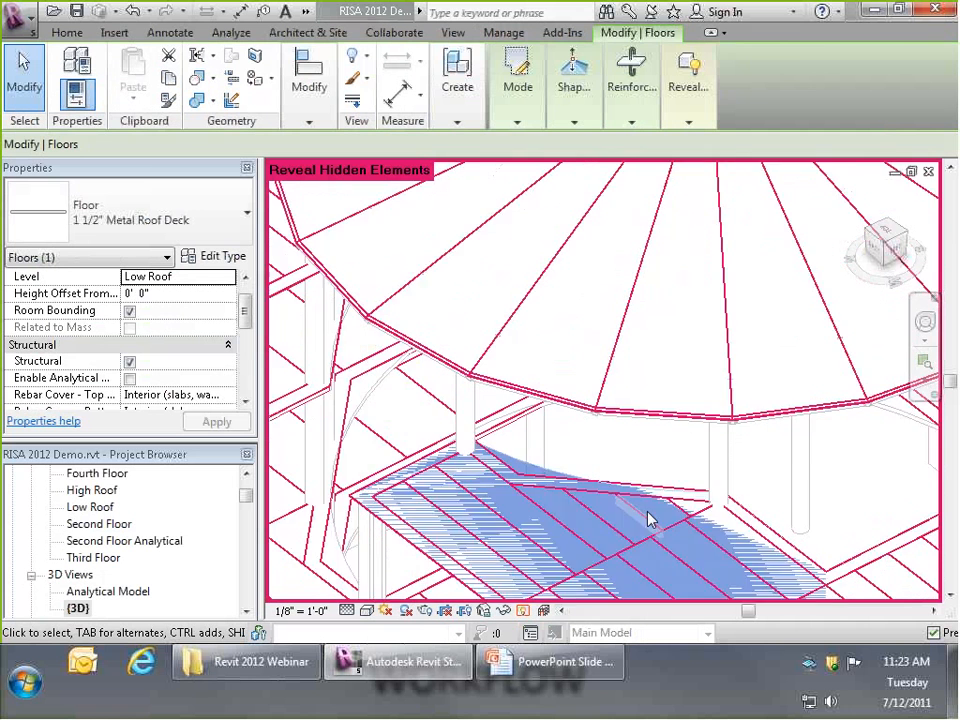
{"action": "scroll", "coordinate": [648, 519], "scroll_direction": "up", "scroll_amount": 2}
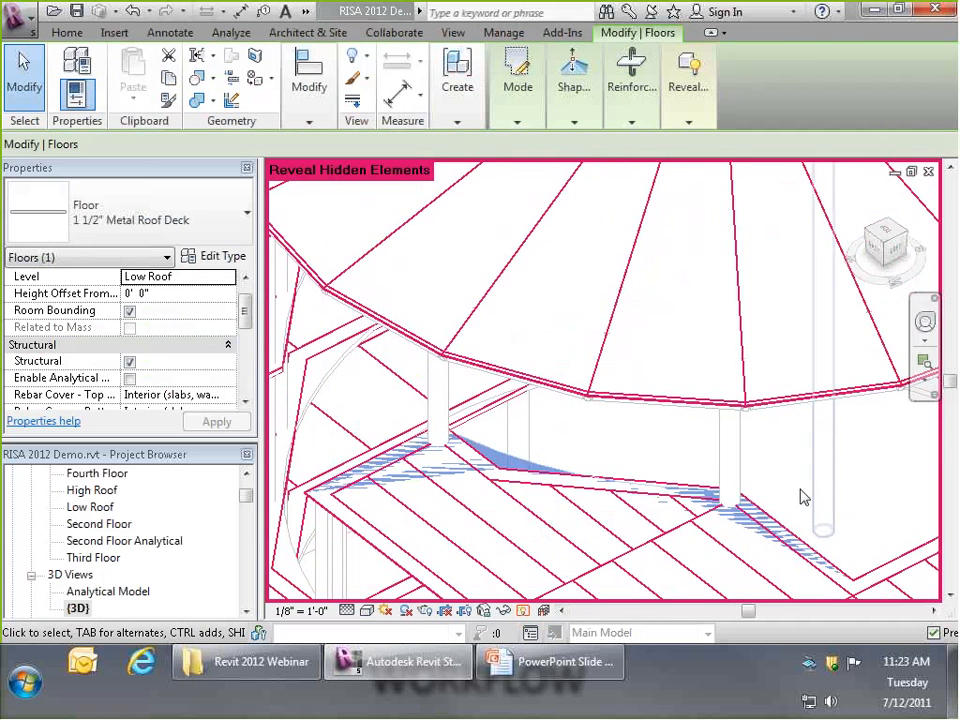
{"action": "left_click", "coordinate": [763, 483]}
{"action": "scroll", "coordinate": [763, 483], "scroll_direction": "down", "scroll_amount": 4}
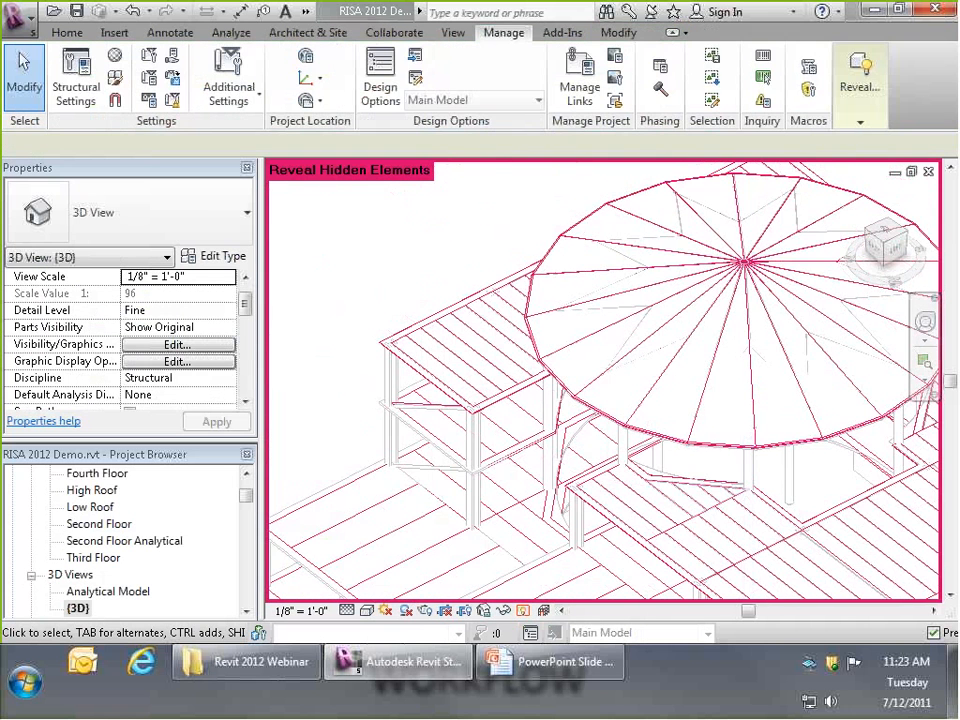
{"action": "left_click", "coordinate": [522, 610]}
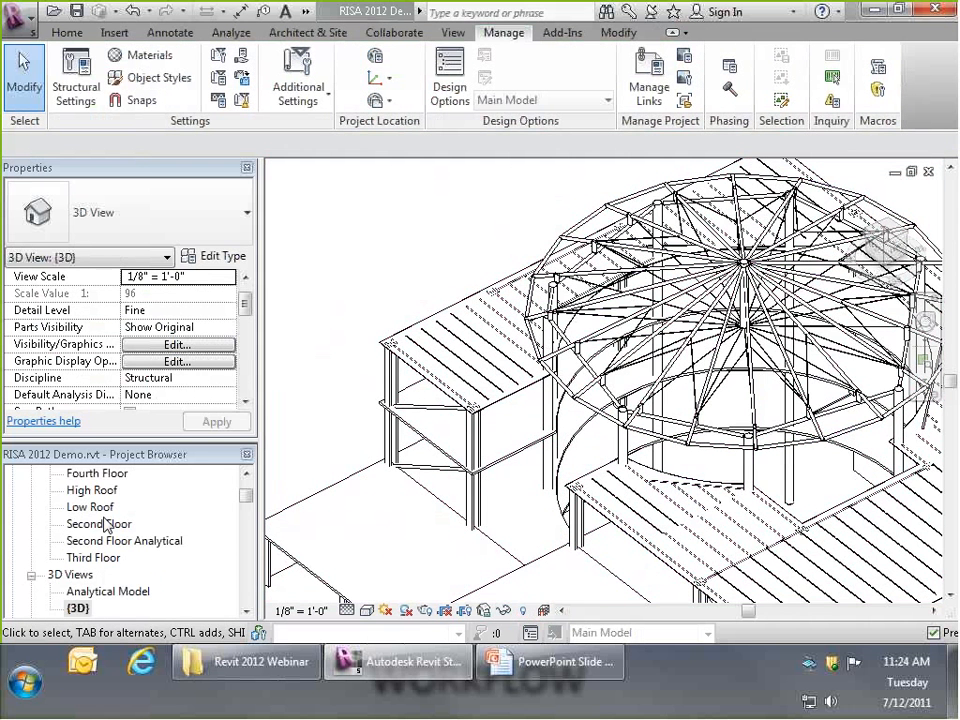
- Inspect the Low Roof analytical floor's properties in the Analytical Model view and examine the entire analytical building
{"action": "double_click", "coordinate": [108, 591]}
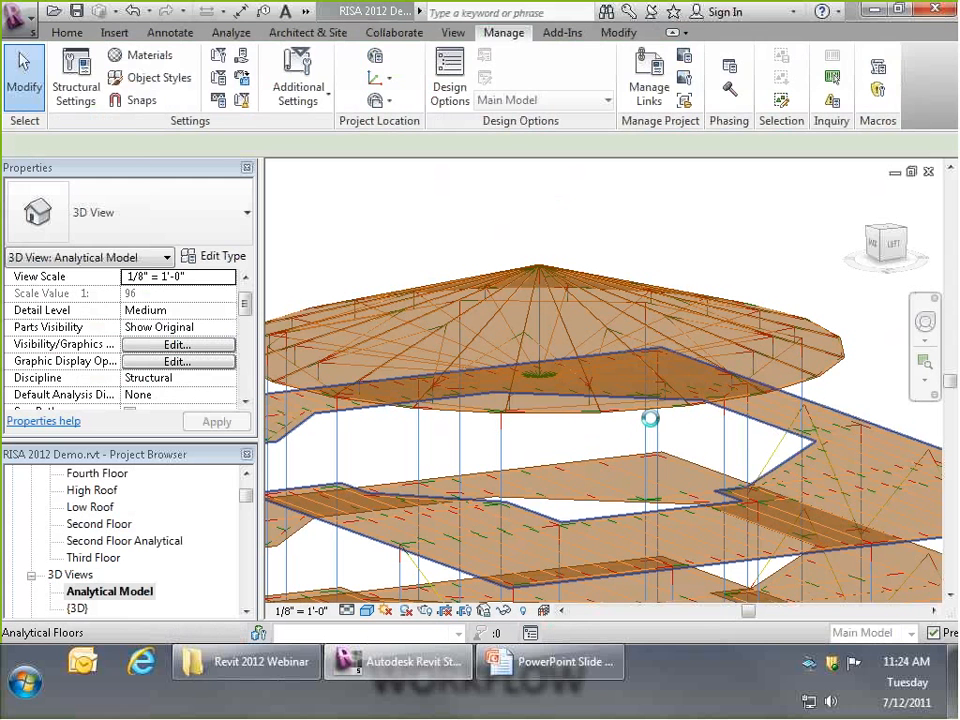
{"action": "left_click", "coordinate": [580, 410]}
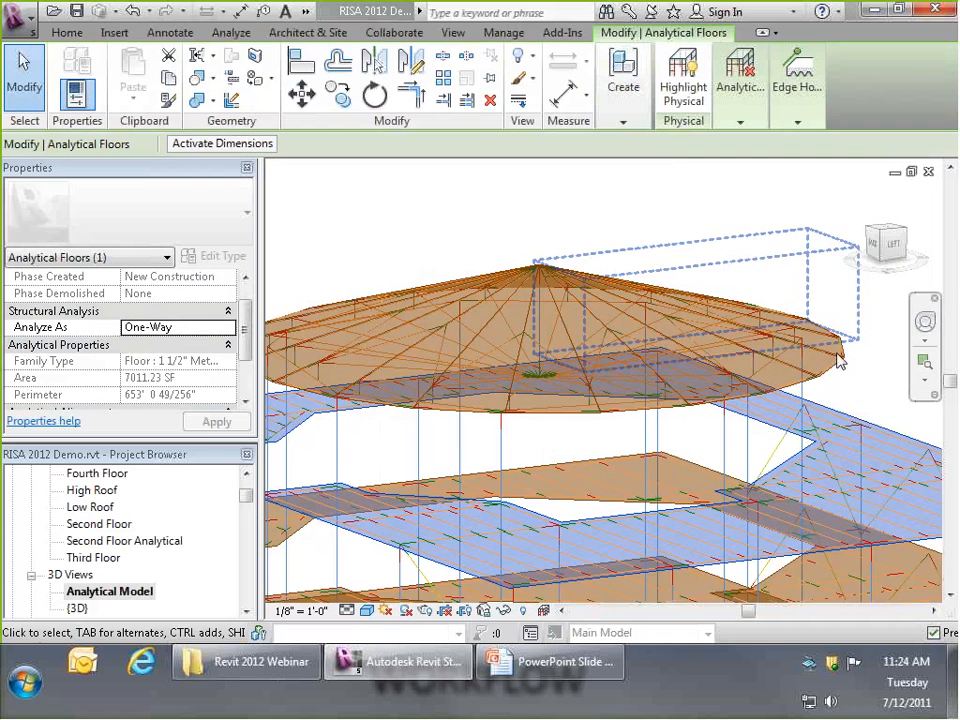
{"action": "scroll", "coordinate": [838, 362], "scroll_direction": "down", "scroll_amount": 5}
{"action": "key", "text": "Escape"}
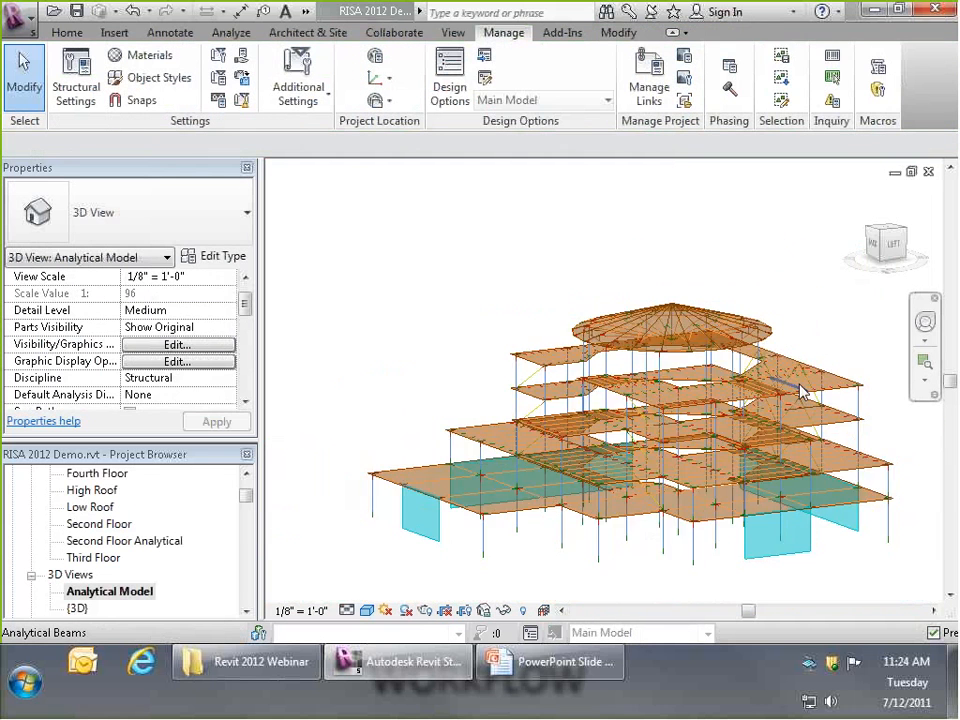
{"action": "middle_click_drag", "start_coordinate": [800, 393], "coordinate": [560, 455], "text": "shift"}
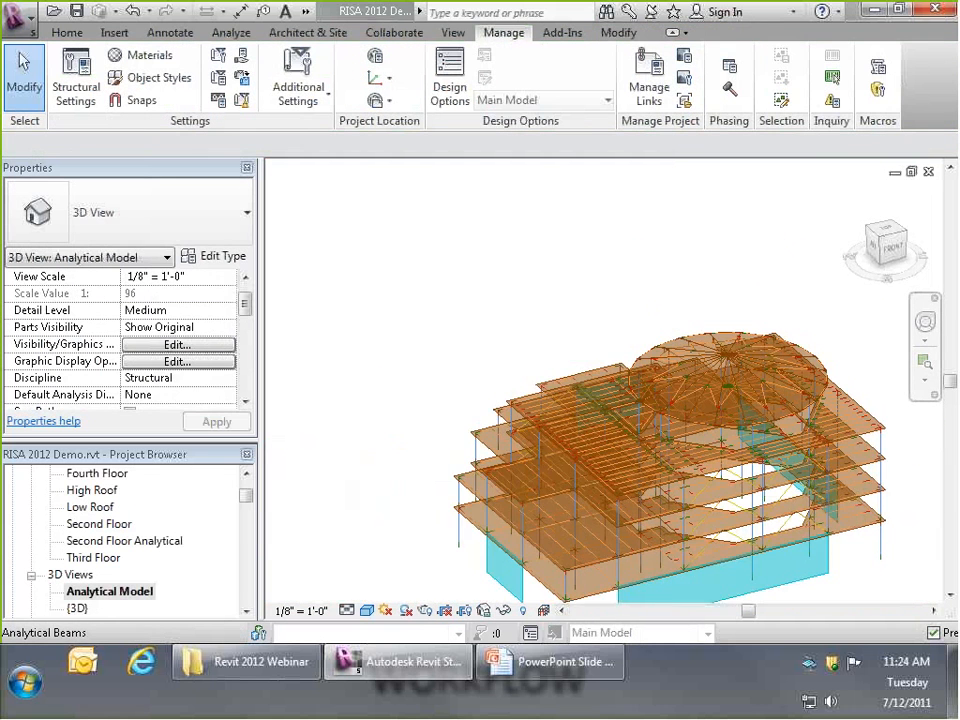
- Return to the {3D} view and inspect the properties of the long 12" shear wall below the braced front frame
{"action": "double_click", "coordinate": [77, 607]}
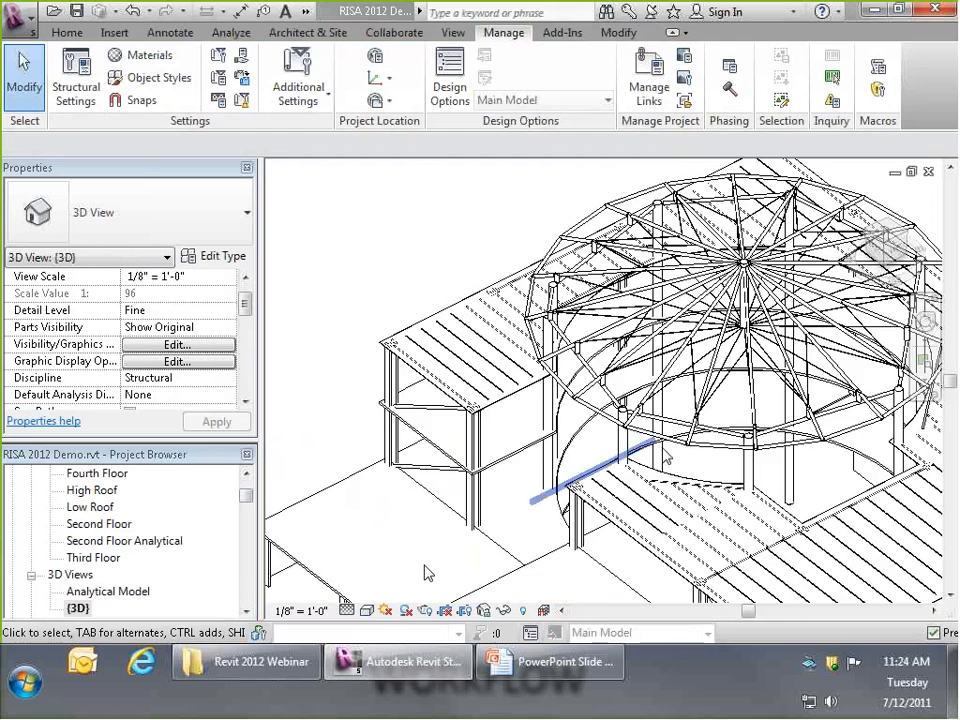
{"action": "scroll", "coordinate": [562, 350], "scroll_direction": "down", "scroll_amount": 5}
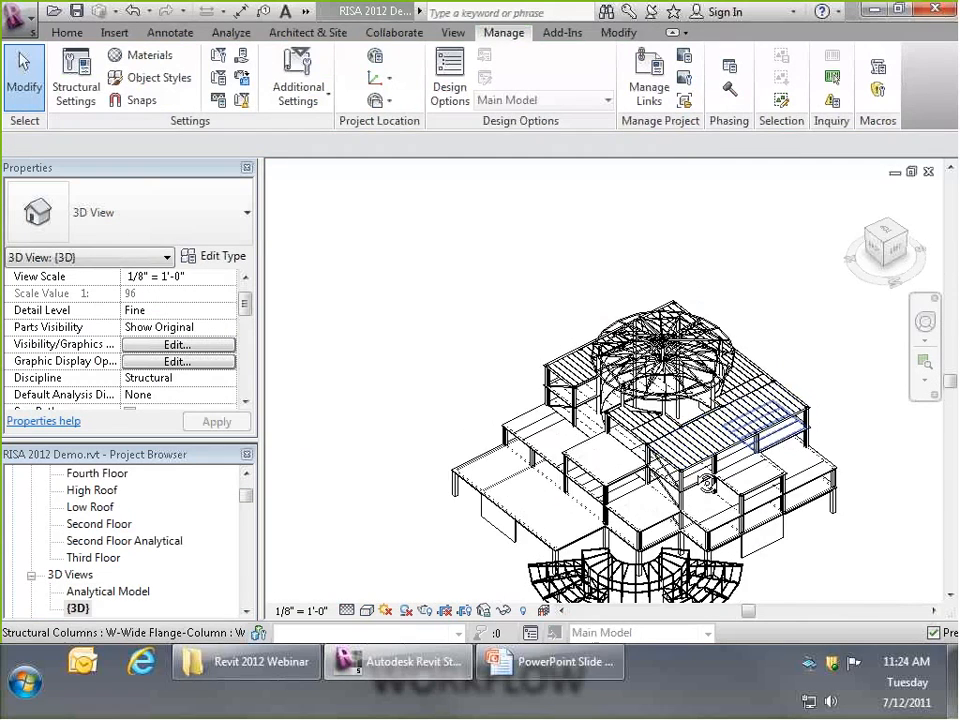
{"action": "middle_click_drag", "start_coordinate": [706, 484], "coordinate": [768, 585], "text": "shift"}
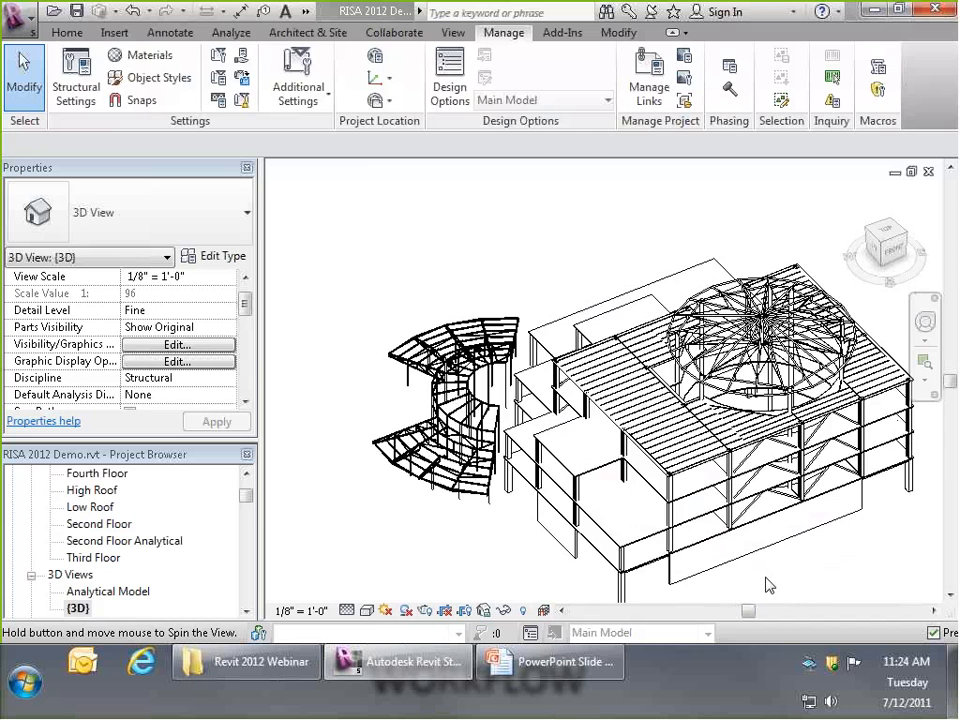
{"action": "scroll", "coordinate": [769, 580], "scroll_direction": "up", "scroll_amount": 5}
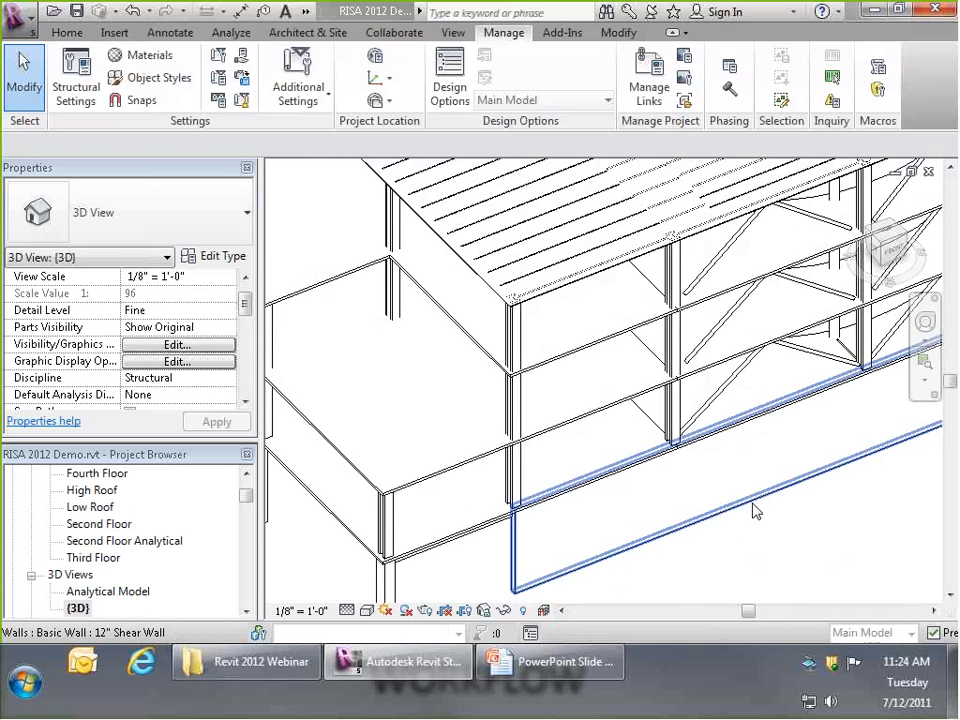
{"action": "left_click", "coordinate": [615, 510]}
{"action": "scroll", "coordinate": [628, 495], "scroll_direction": "down", "scroll_amount": 4}
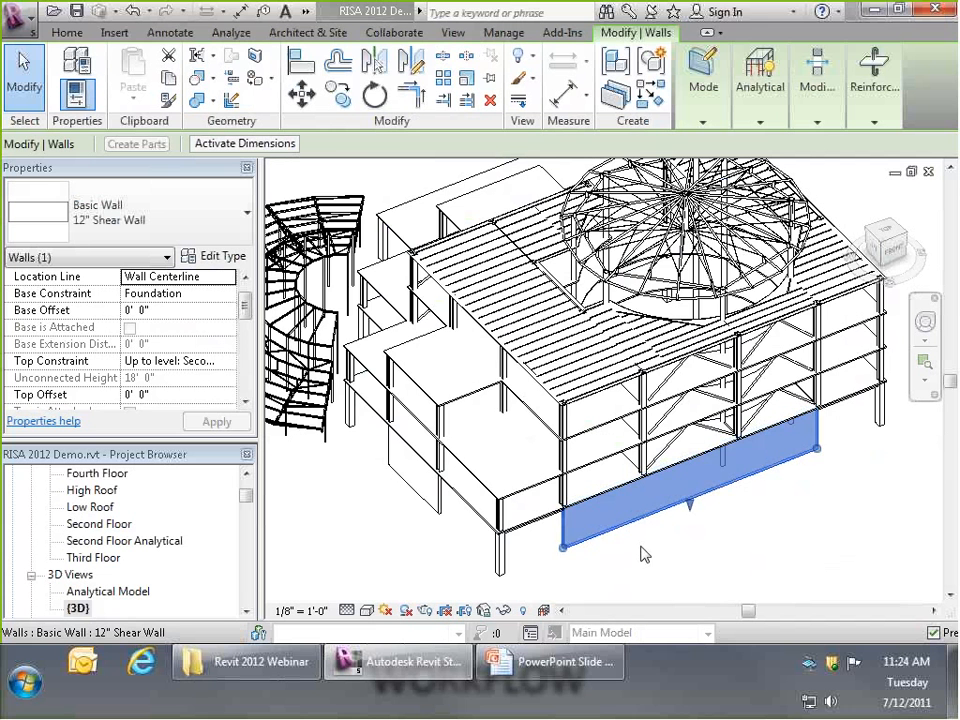
- Deselect the long 12" shear wall and open the South building elevation around the wall below the braced frames
{"action": "scroll", "coordinate": [645, 555], "scroll_direction": "up", "scroll_amount": 2}
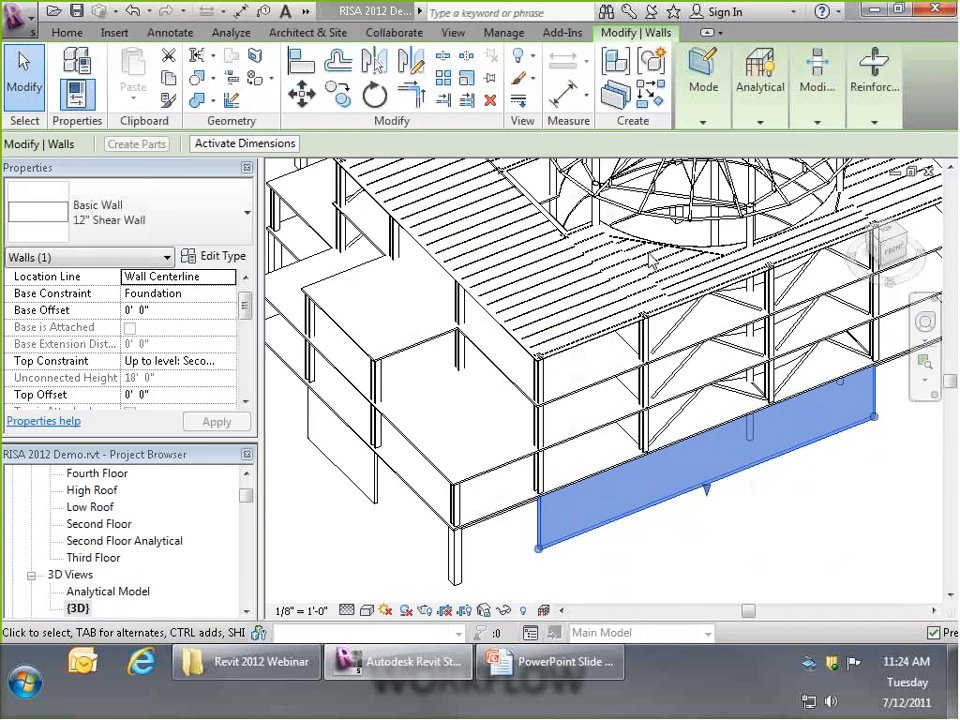
{"action": "mouse_move", "coordinate": [851, 86]}
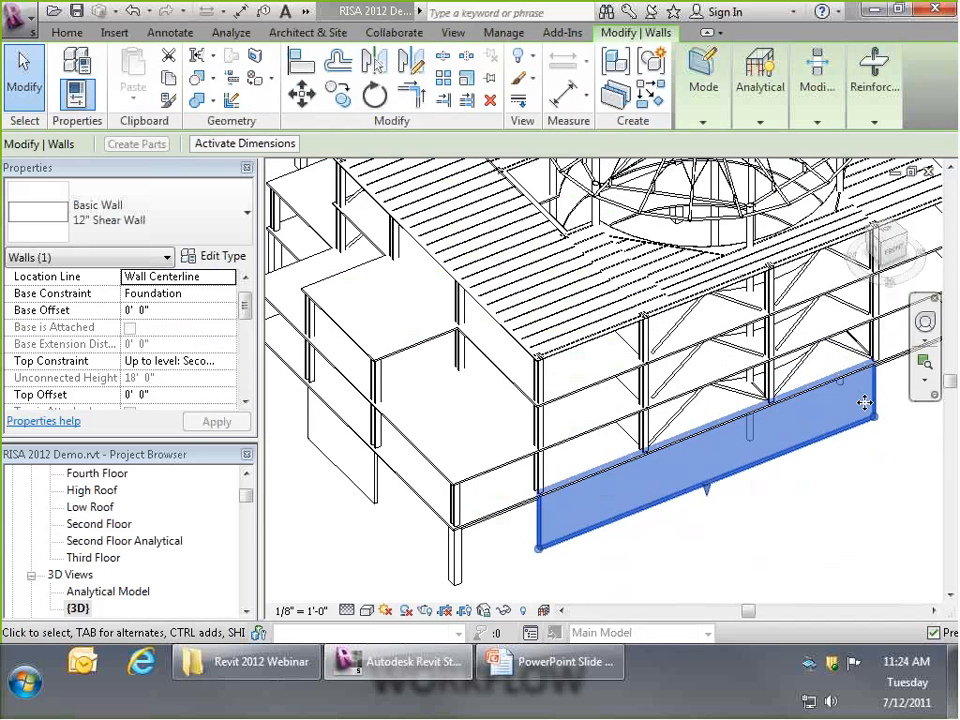
{"action": "left_click", "coordinate": [707, 460]}
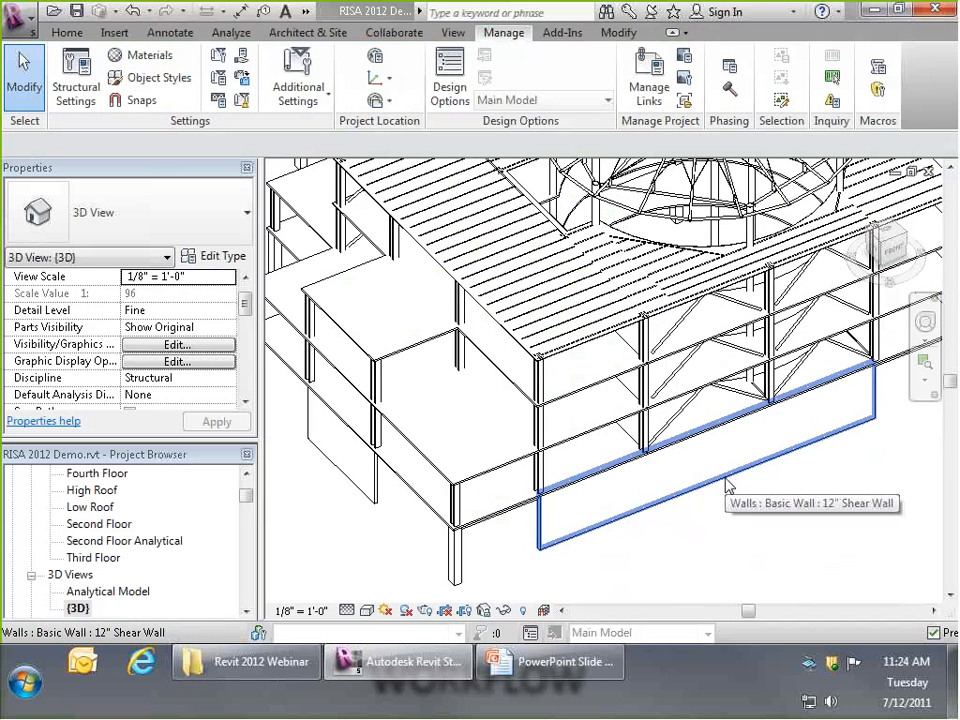
{"action": "left_click_drag", "start_coordinate": [246, 494], "coordinate": [248, 511]}
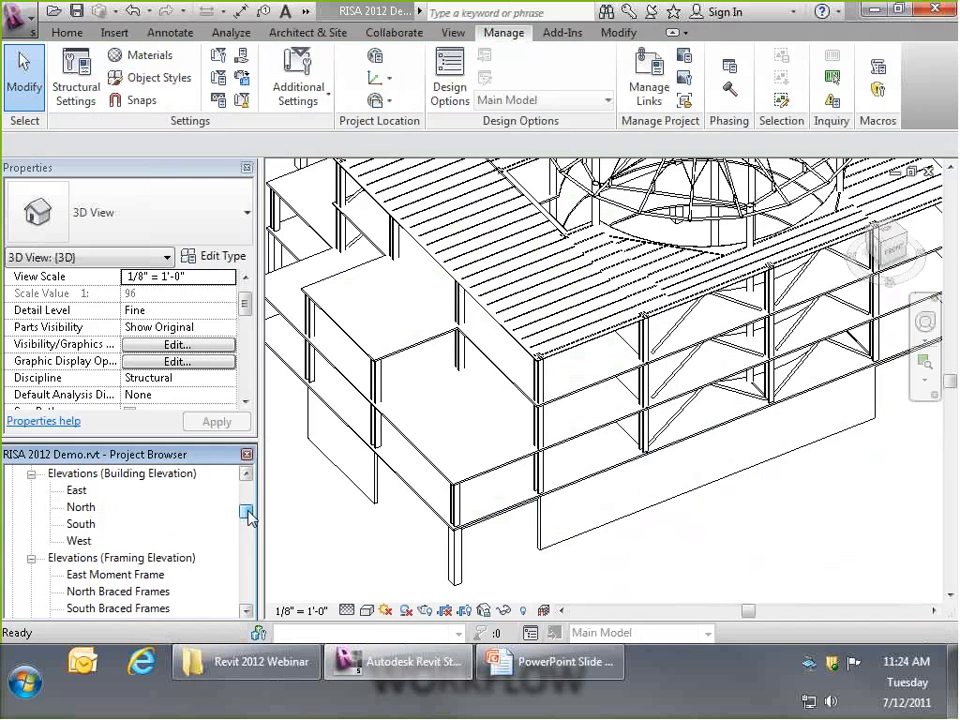
{"action": "double_click", "coordinate": [82, 523]}
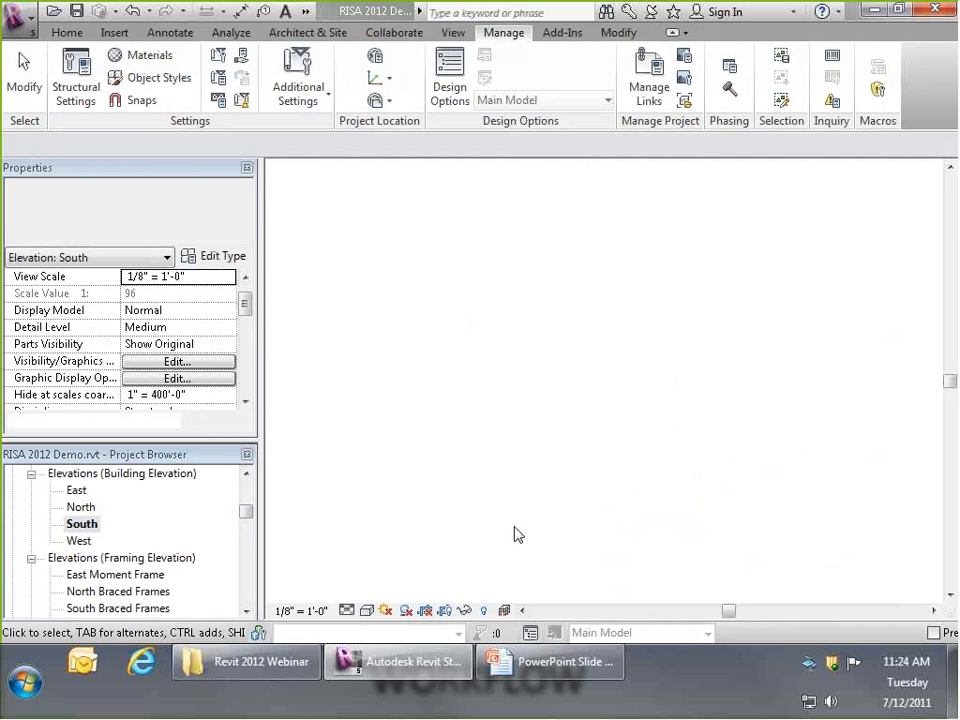
{"action": "scroll", "coordinate": [624, 514], "scroll_direction": "up", "scroll_amount": 2}
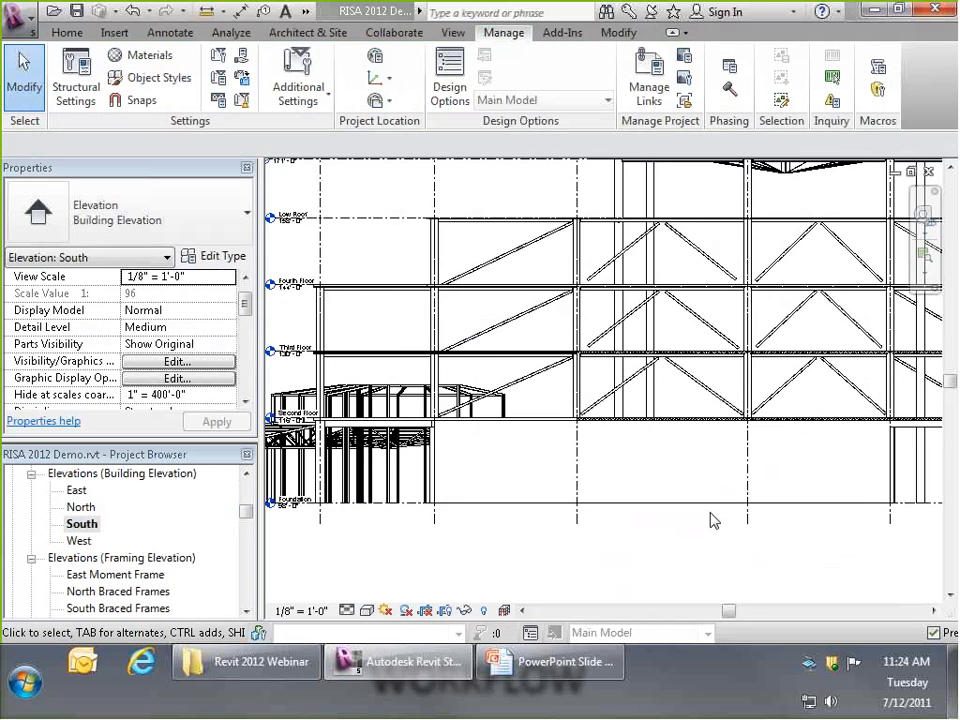
{"action": "scroll", "coordinate": [712, 520], "scroll_direction": "up", "scroll_amount": 1}
{"action": "left_click", "coordinate": [72, 37]}
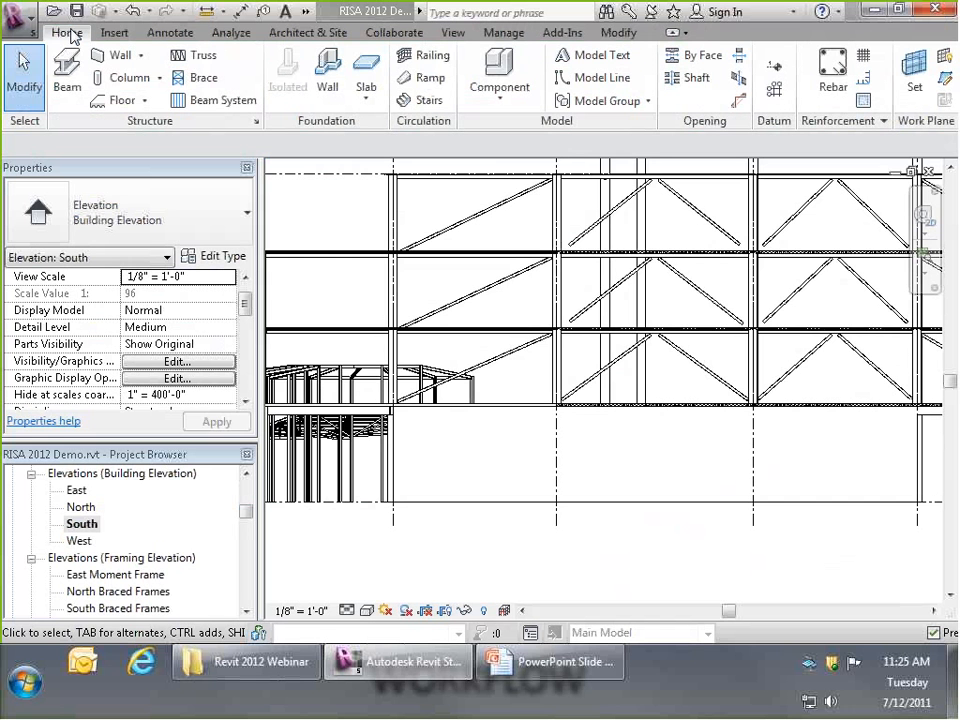
{"action": "double_click", "coordinate": [72, 37]}
{"action": "mouse_move", "coordinate": [201, 75]}
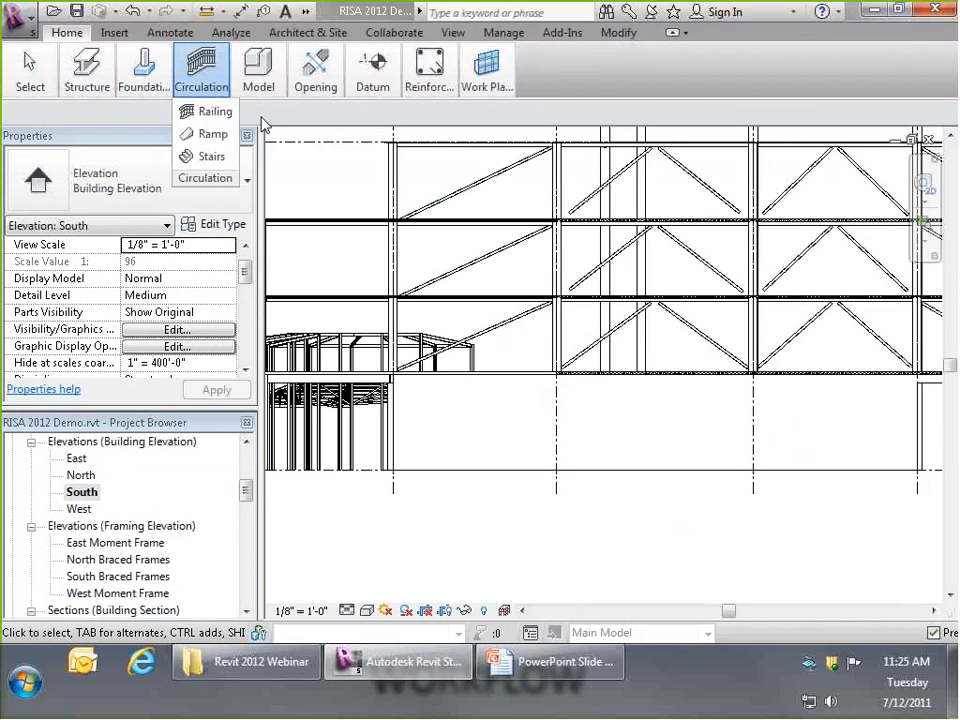
{"action": "double_click", "coordinate": [62, 34]}
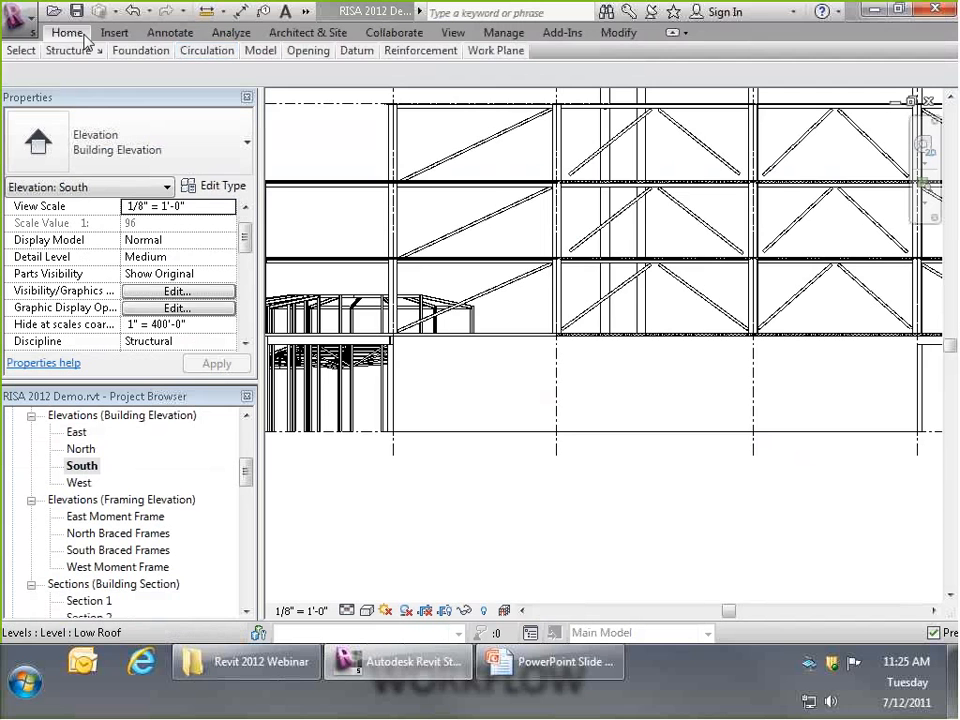
{"action": "double_click", "coordinate": [82, 34]}
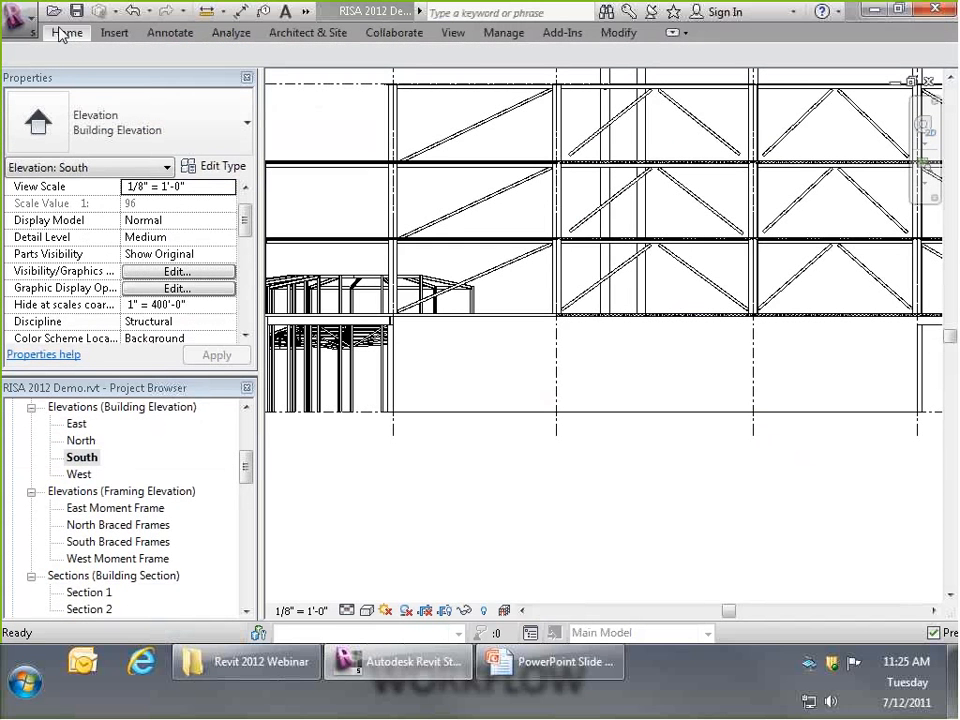
{"action": "left_click", "coordinate": [671, 34]}
{"action": "left_click", "coordinate": [673, 34]}
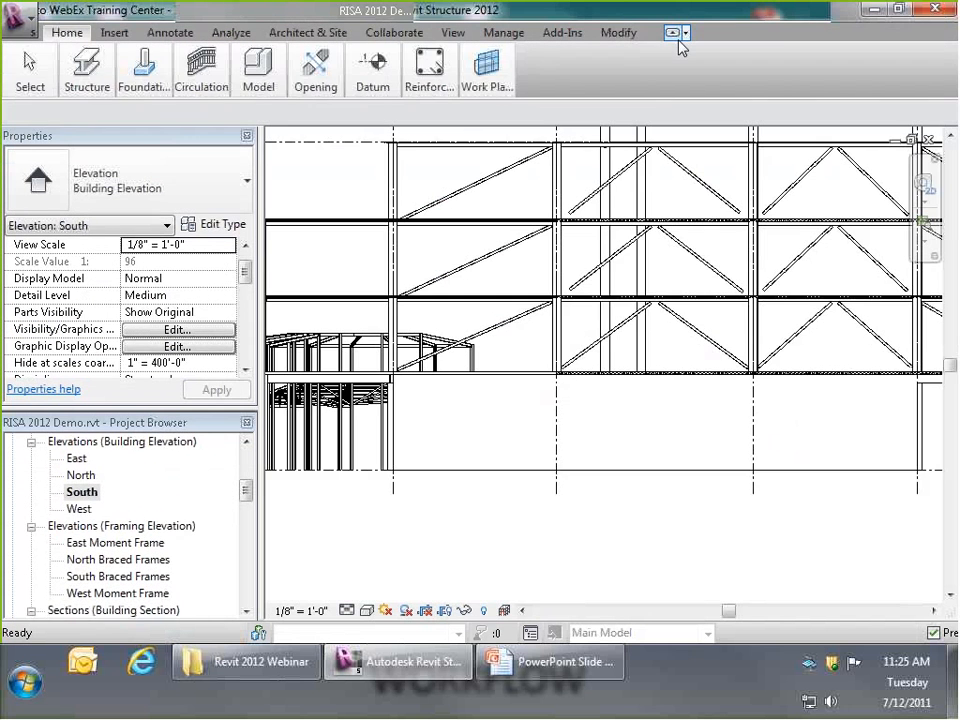
{"action": "left_click", "coordinate": [675, 34]}
{"action": "left_click", "coordinate": [686, 33]}
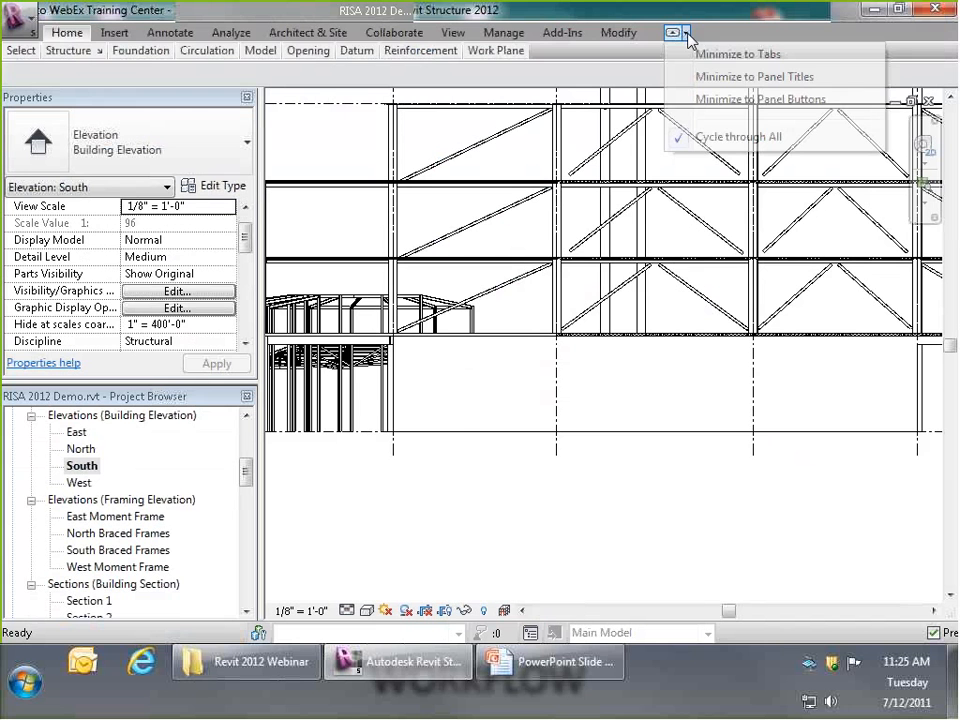
{"action": "left_click", "coordinate": [673, 34]}
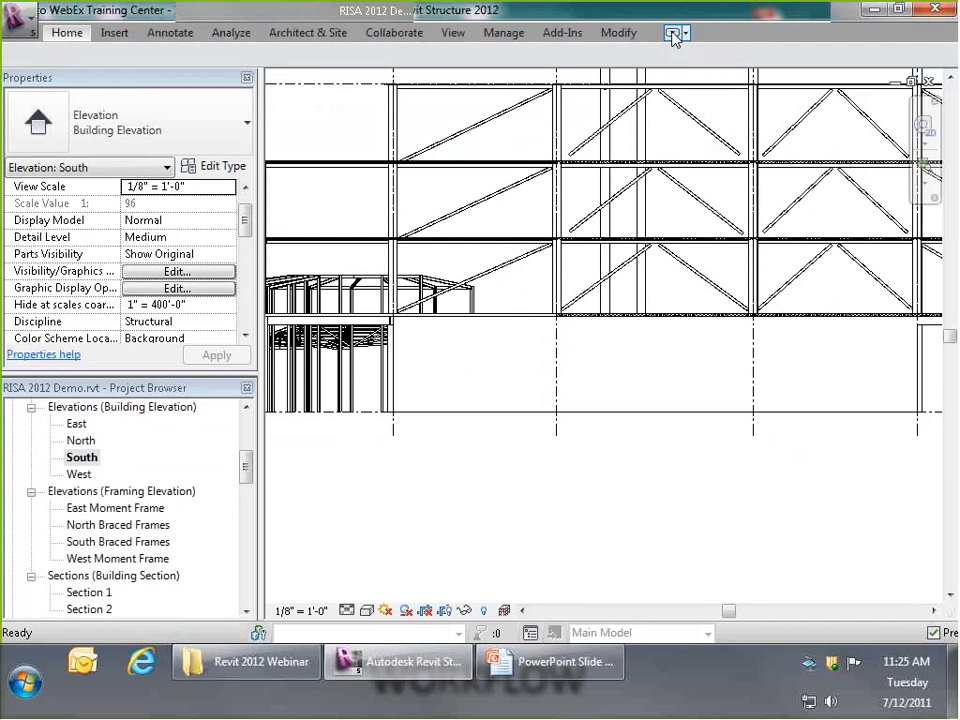
{"action": "double_click", "coordinate": [66, 33]}
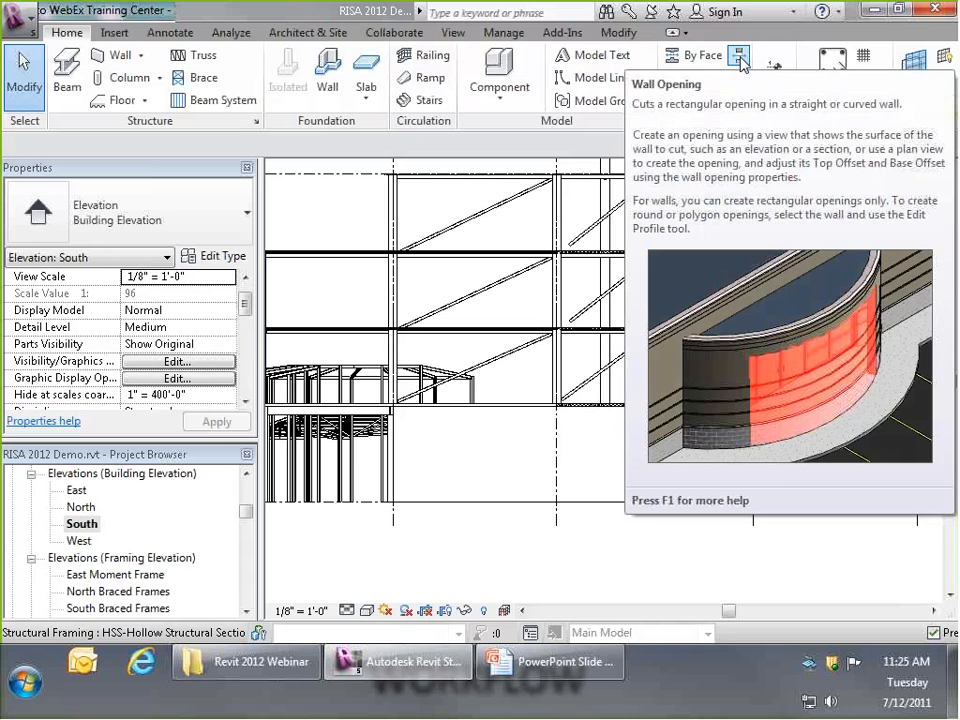
- Cut a rectangular wall opening about 5'-2" wide in the 12" shear wall, starting about 4'-2" above the Foundation level
{"action": "left_click", "coordinate": [740, 60]}
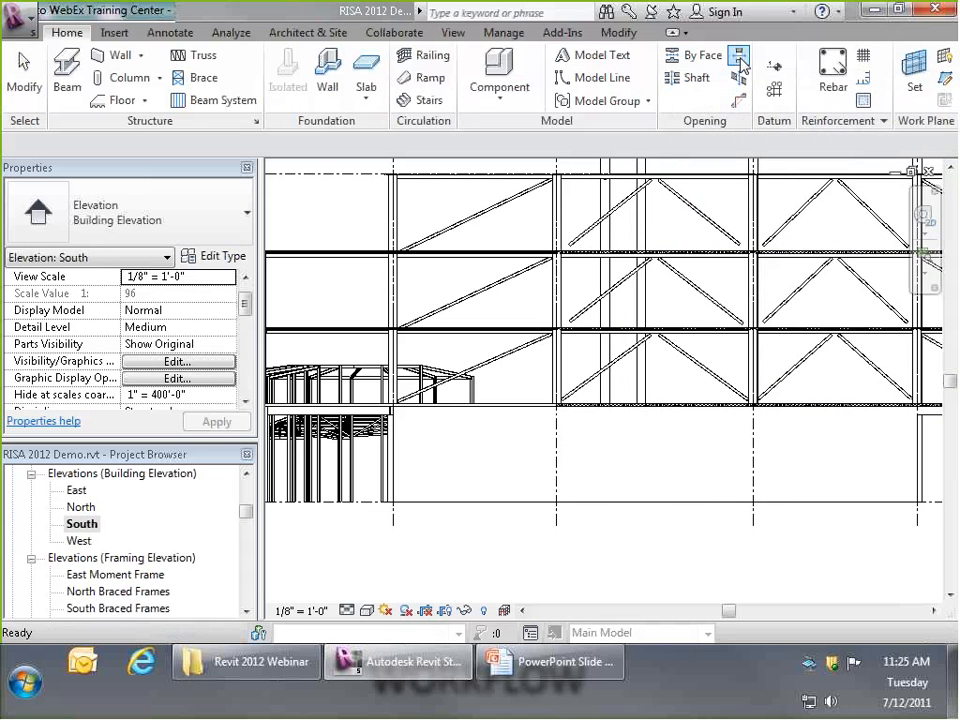
{"action": "left_click", "coordinate": [676, 504]}
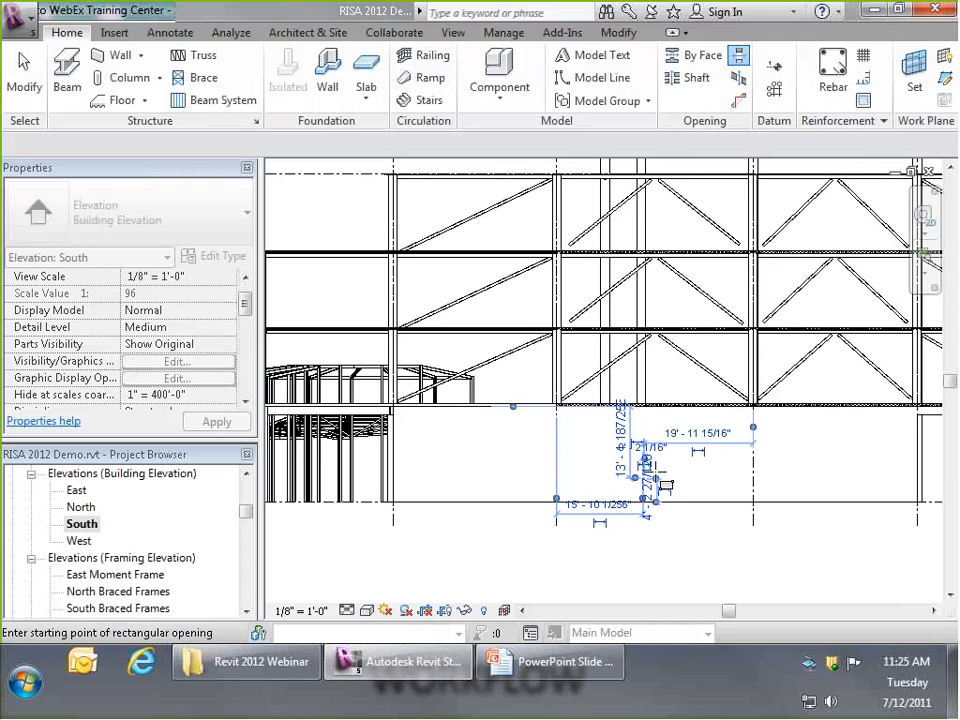
{"action": "left_click", "coordinate": [677, 442]}
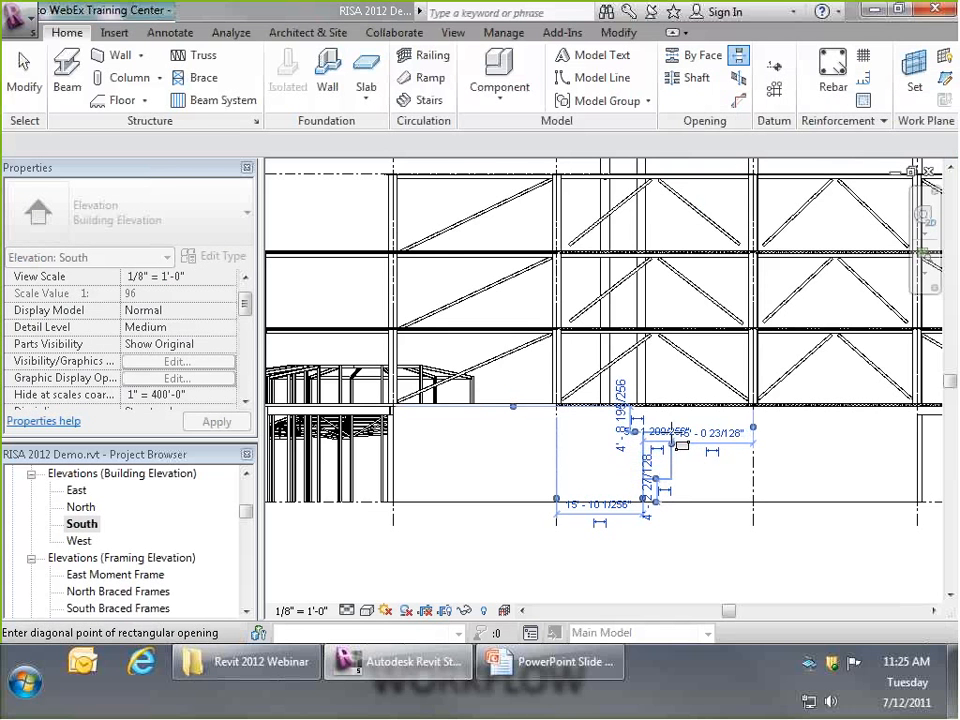
{"action": "left_click", "coordinate": [752, 462]}
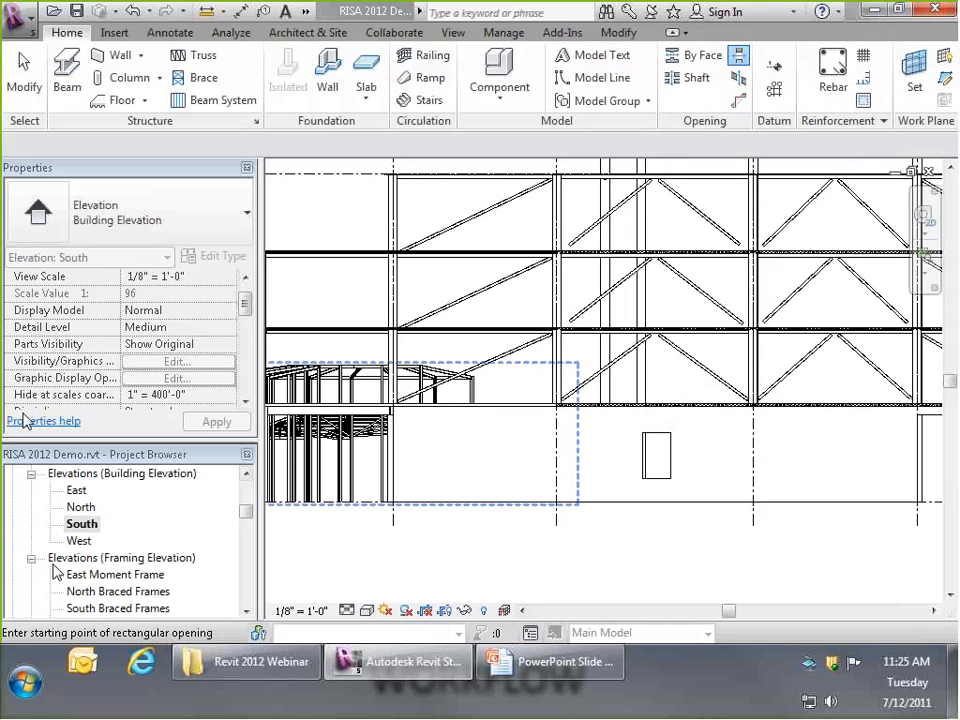
- Return to the {3D} view and inspect the 12" shear wall together with its new rectangular opening
{"action": "mouse_move", "coordinate": [246, 512]}
{"action": "left_mouse_down"}
{"action": "mouse_move", "coordinate": [246, 531]}
{"action": "mouse_move", "coordinate": [248, 498]}
{"action": "left_mouse_up"}
{"action": "double_click", "coordinate": [77, 541]}
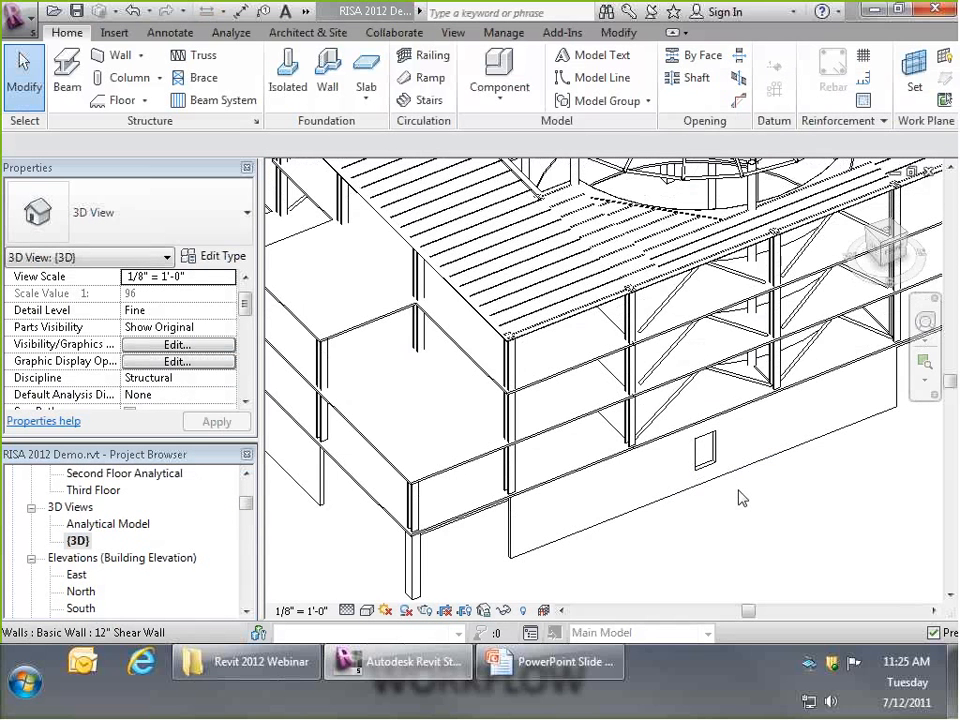
{"action": "scroll", "coordinate": [740, 497], "scroll_direction": "up", "scroll_amount": 3}
{"action": "left_click", "coordinate": [728, 465]}
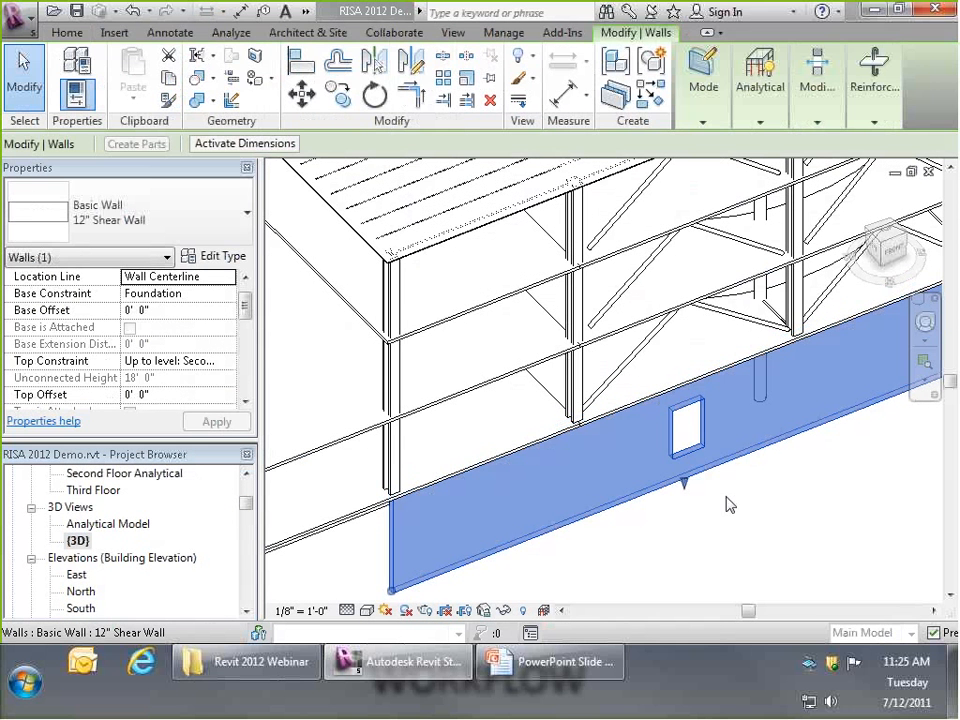
{"action": "left_click", "coordinate": [675, 432]}
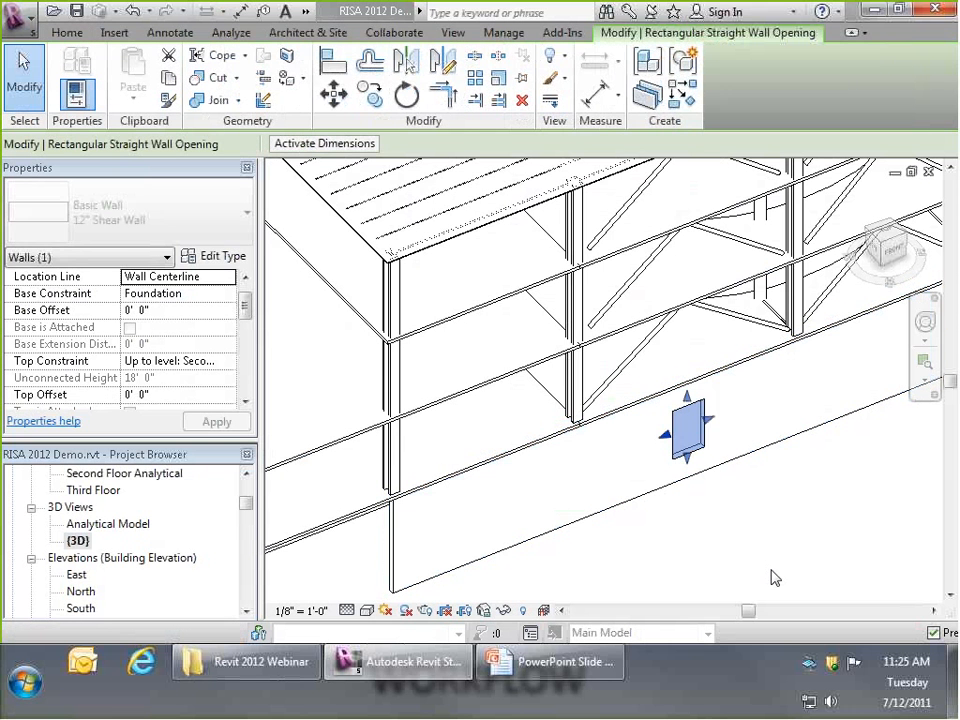
{"action": "left_click", "coordinate": [740, 470]}
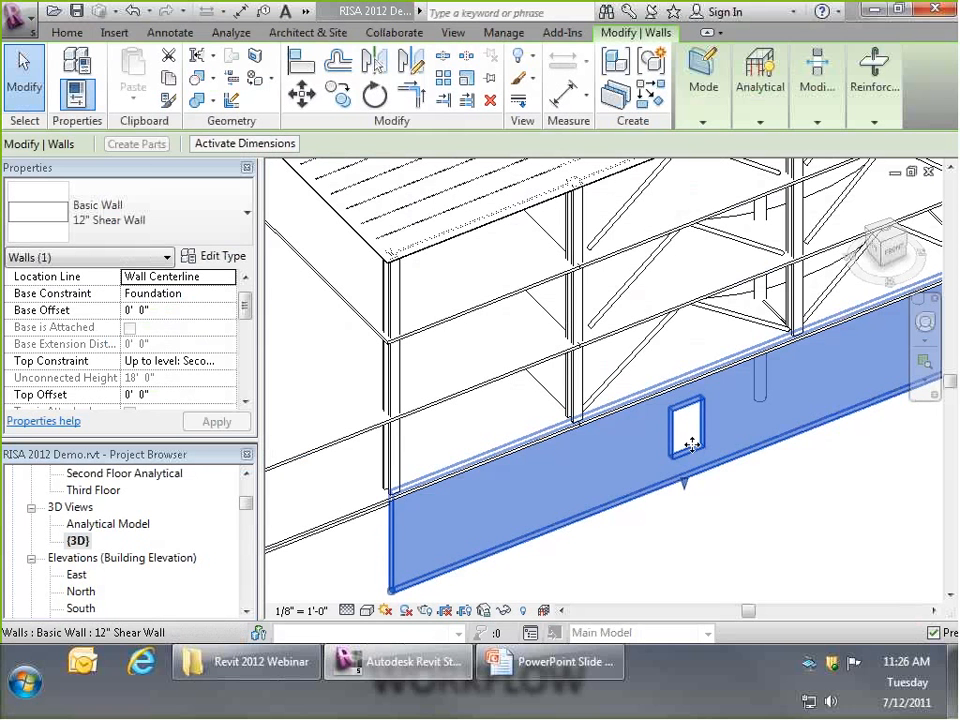
{"action": "left_click", "coordinate": [784, 540]}
- Select the W14X808 wide flange column at the lower roof's corner and open its Column Material definition
{"action": "middle_click_drag", "start_coordinate": [784, 540], "coordinate": [420, 410], "text": "shift"}
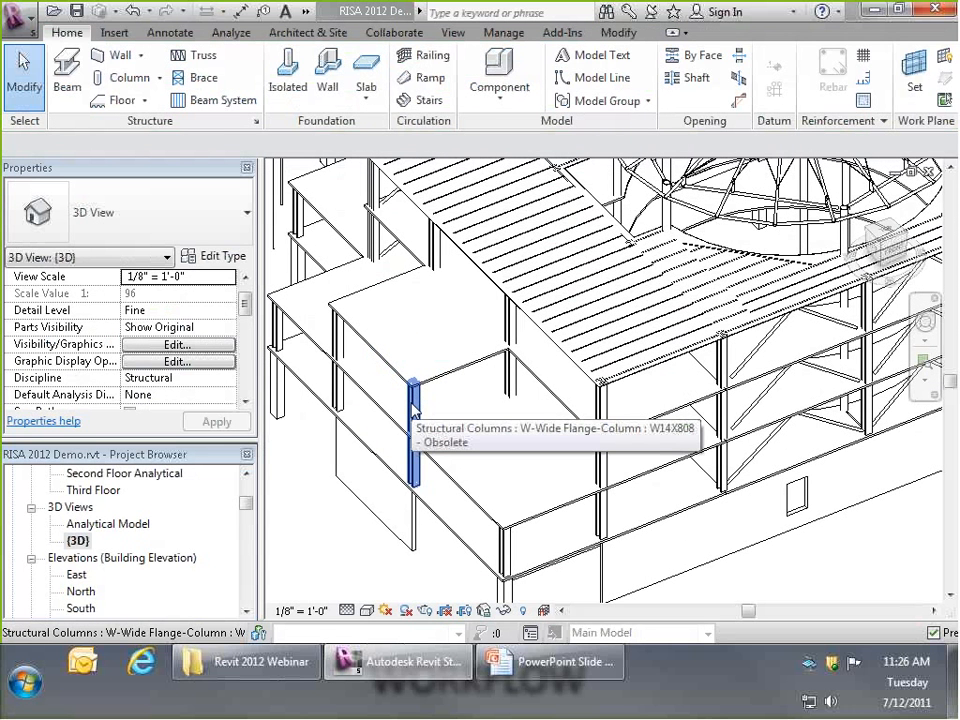
{"action": "left_click", "coordinate": [413, 405]}
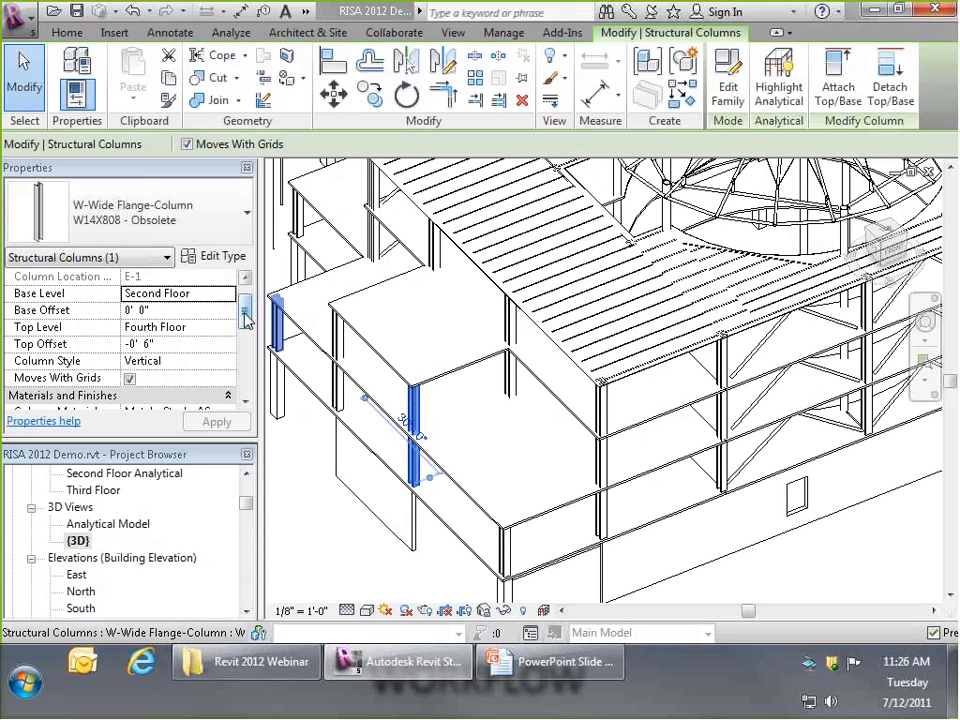
{"action": "left_click_drag", "start_coordinate": [246, 314], "coordinate": [245, 330]}
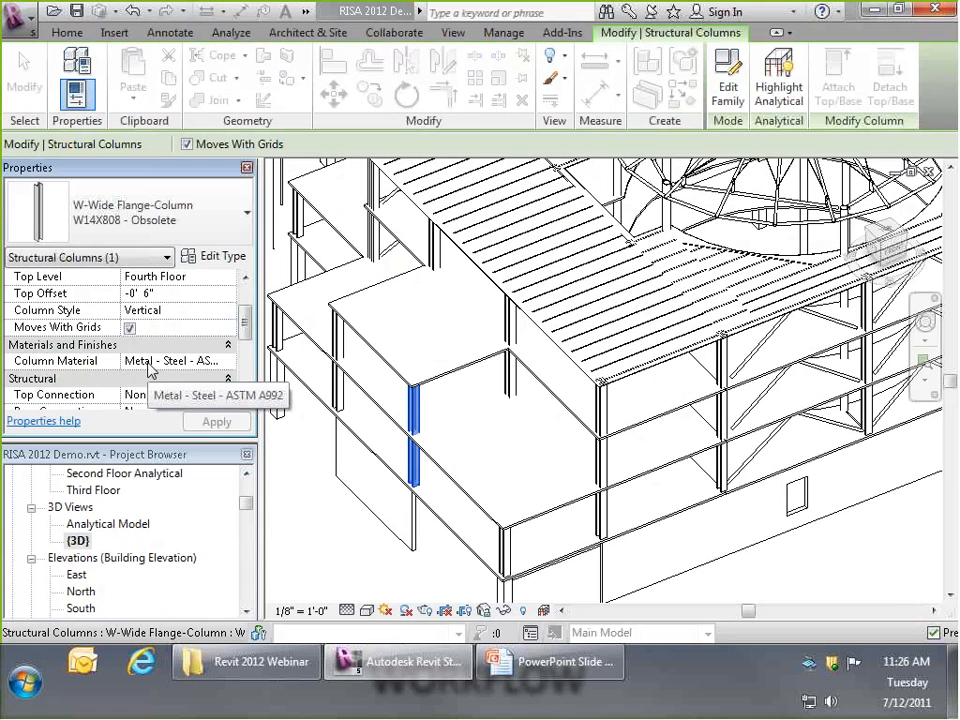
{"action": "left_click", "coordinate": [229, 369]}
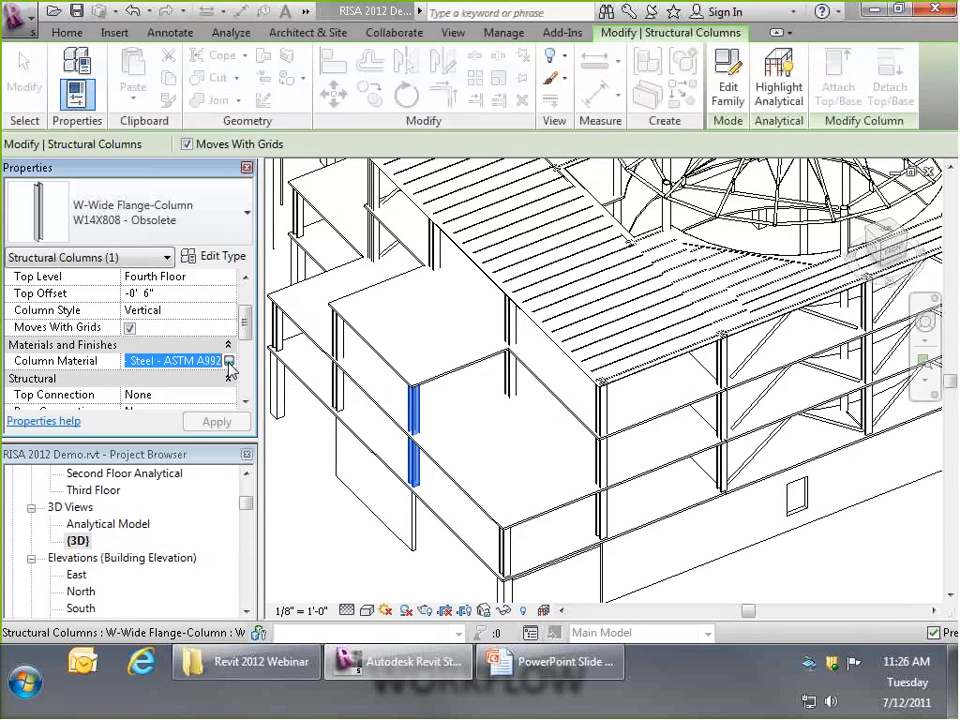
{"action": "left_click", "coordinate": [229, 362]}
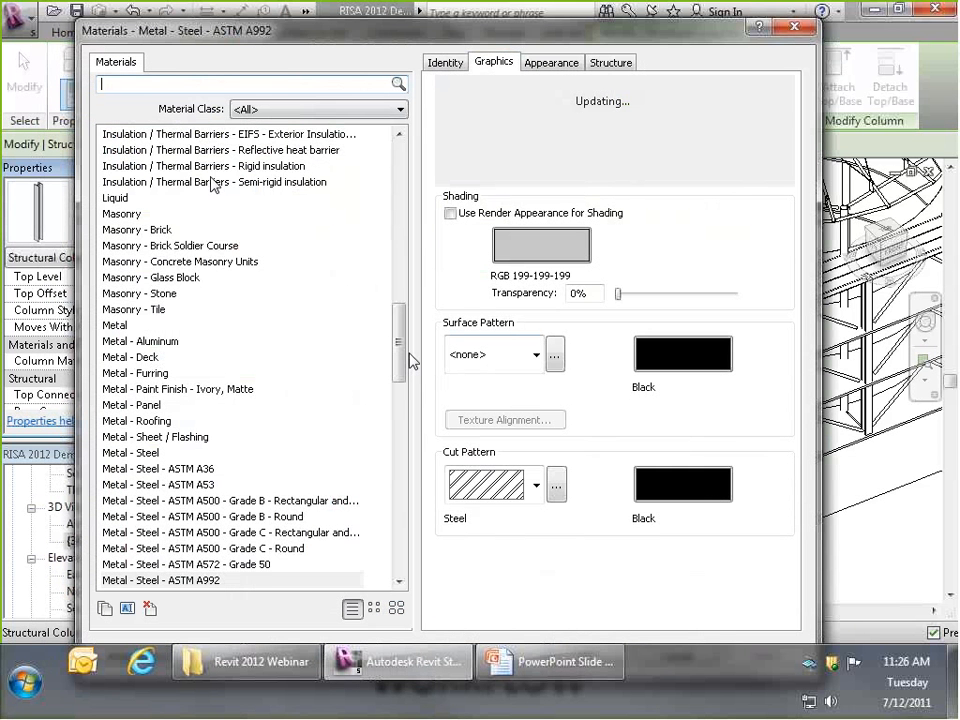
- Examine the structural properties of Metal - Steel - ASTM A992, preview the ASTM A572 - Grade 50 property set, and dismiss the material definition
{"action": "scroll", "coordinate": [400, 365], "scroll_direction": "down", "scroll_amount": 4}
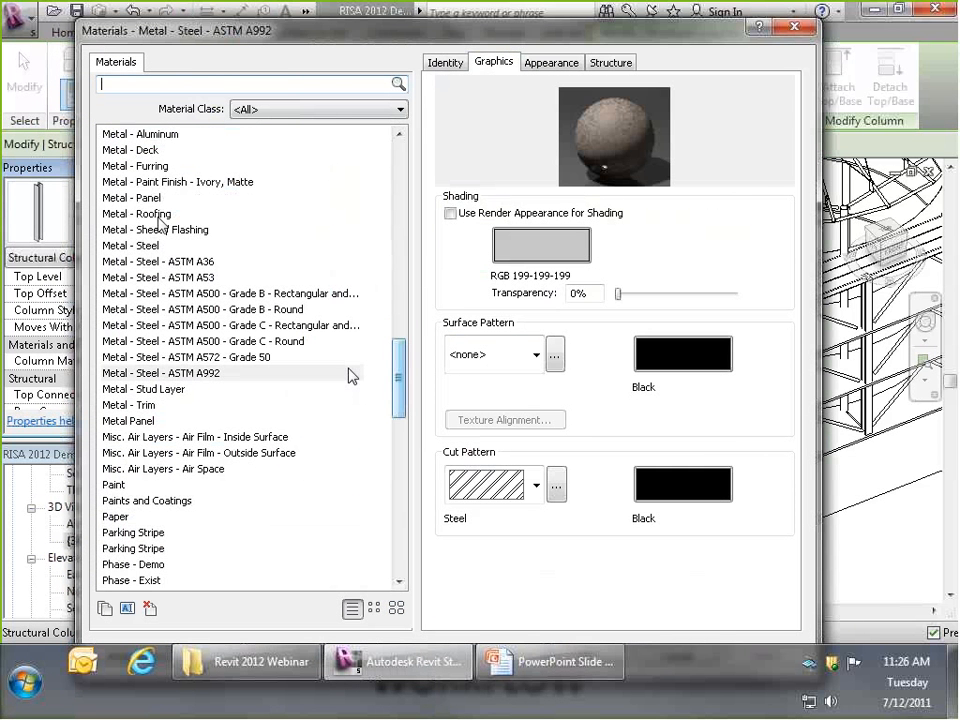
{"action": "left_click", "coordinate": [223, 376]}
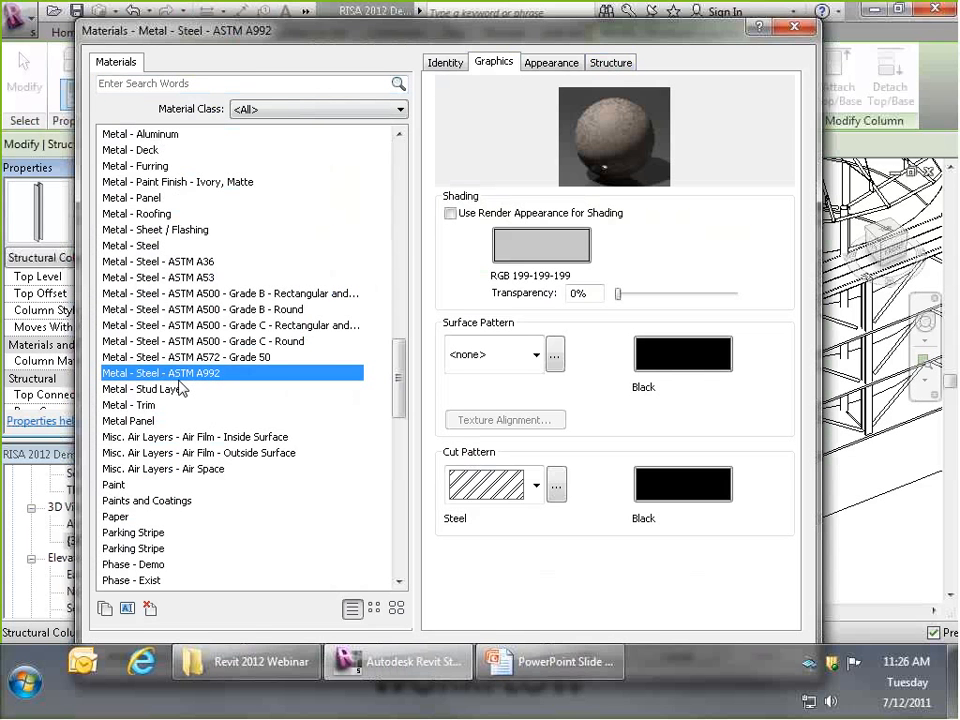
{"action": "left_click", "coordinate": [611, 63]}
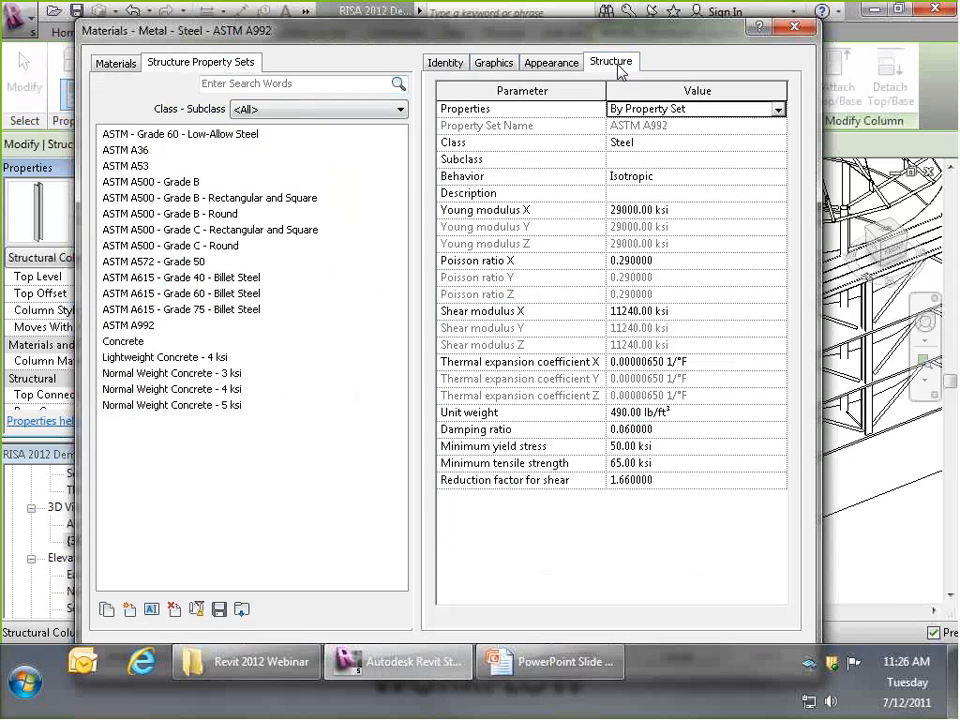
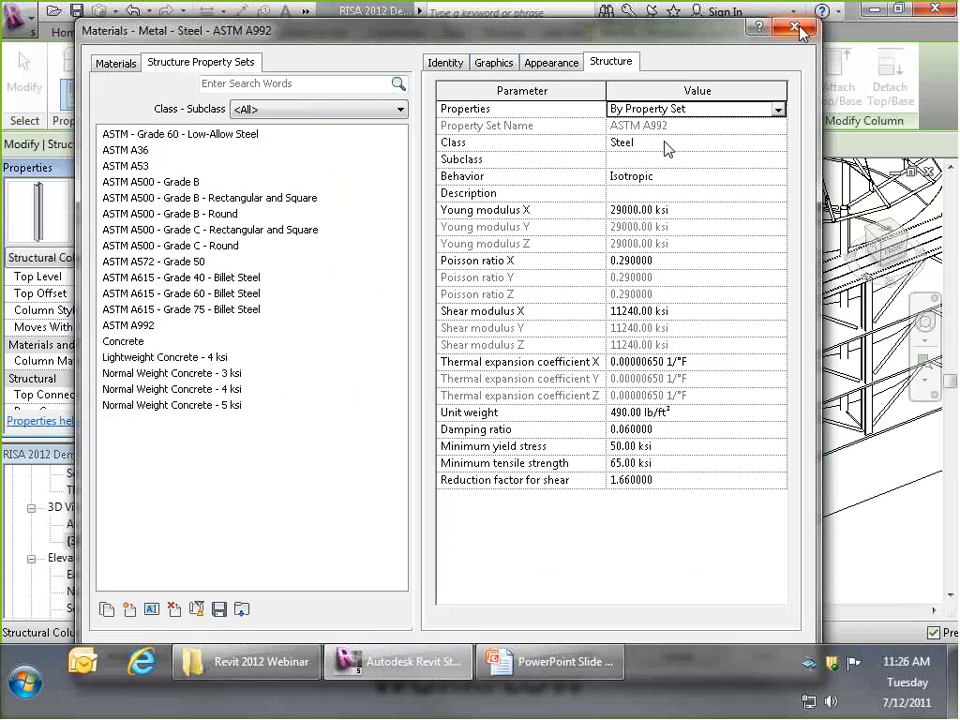
{"action": "left_click", "coordinate": [160, 262]}
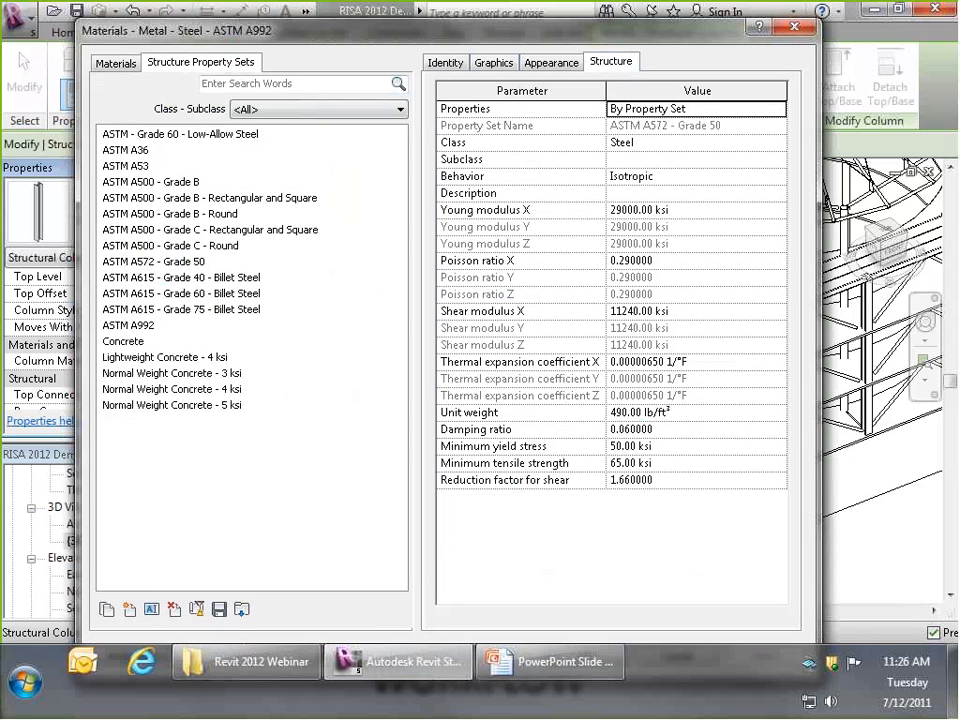
{"action": "left_click", "coordinate": [797, 32]}
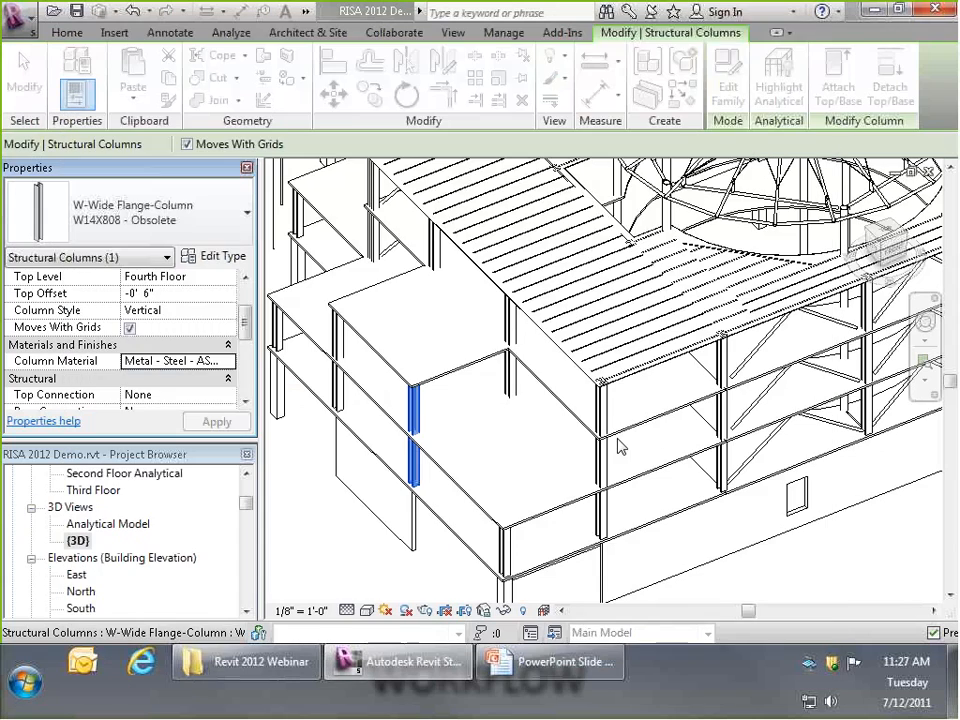
- Deselect the column and select a 1" Rod under the circular High Roof framing to inspect its properties
{"action": "left_click", "coordinate": [806, 576]}
{"action": "scroll", "coordinate": [556, 507], "scroll_direction": "down", "scroll_amount": 3}
{"action": "middle_click_drag", "start_coordinate": [580, 480], "coordinate": [550, 520], "text": "shift"}
{"action": "scroll", "coordinate": [702, 376], "scroll_direction": "up", "scroll_amount": 3}
{"action": "scroll", "coordinate": [704, 380], "scroll_direction": "up", "scroll_amount": 2}
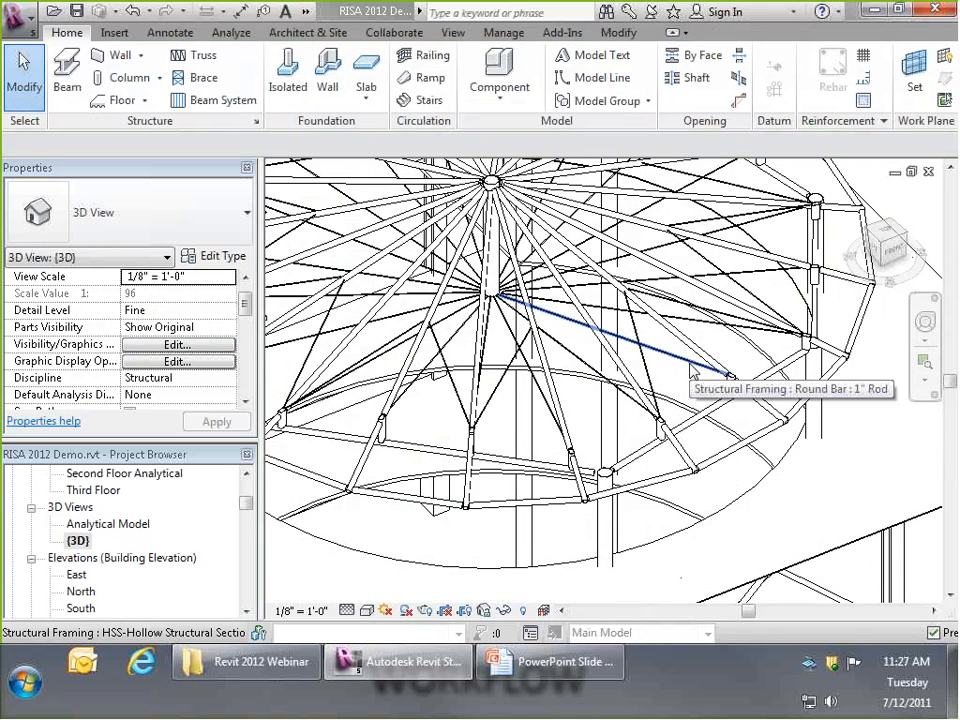
{"action": "left_click", "coordinate": [692, 371]}
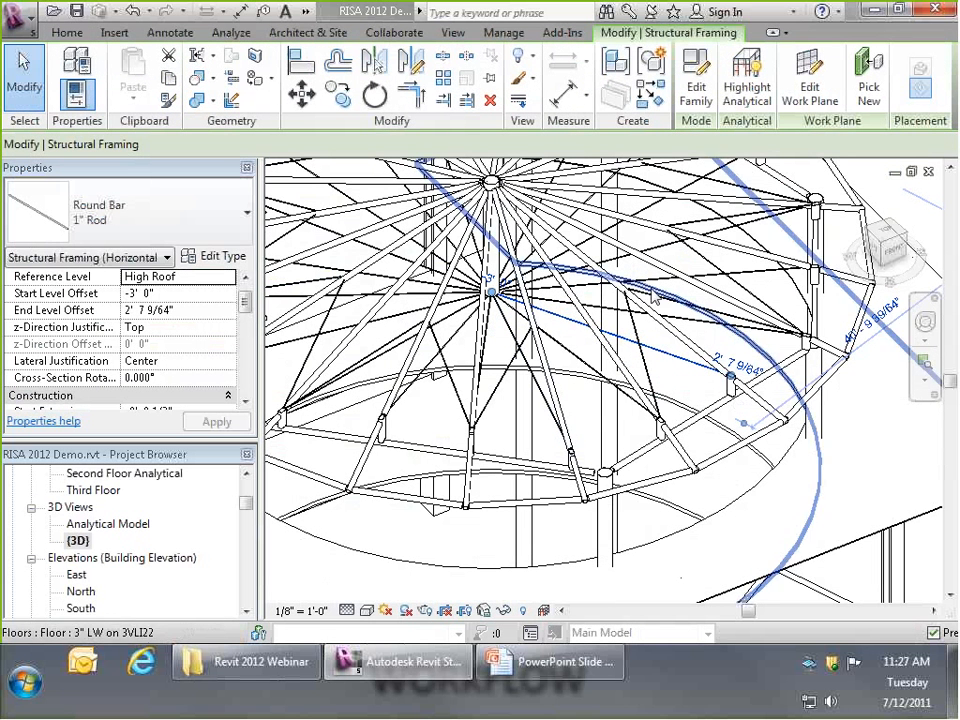
- Review the Structural Usage options of the 1" Rod, keep Horizontal Bracing, and deselect the rod
{"action": "mouse_move", "coordinate": [246, 300]}
{"action": "left_mouse_down"}
{"action": "mouse_move", "coordinate": [245, 332]}
{"action": "mouse_move", "coordinate": [239, 321]}
{"action": "left_mouse_up"}
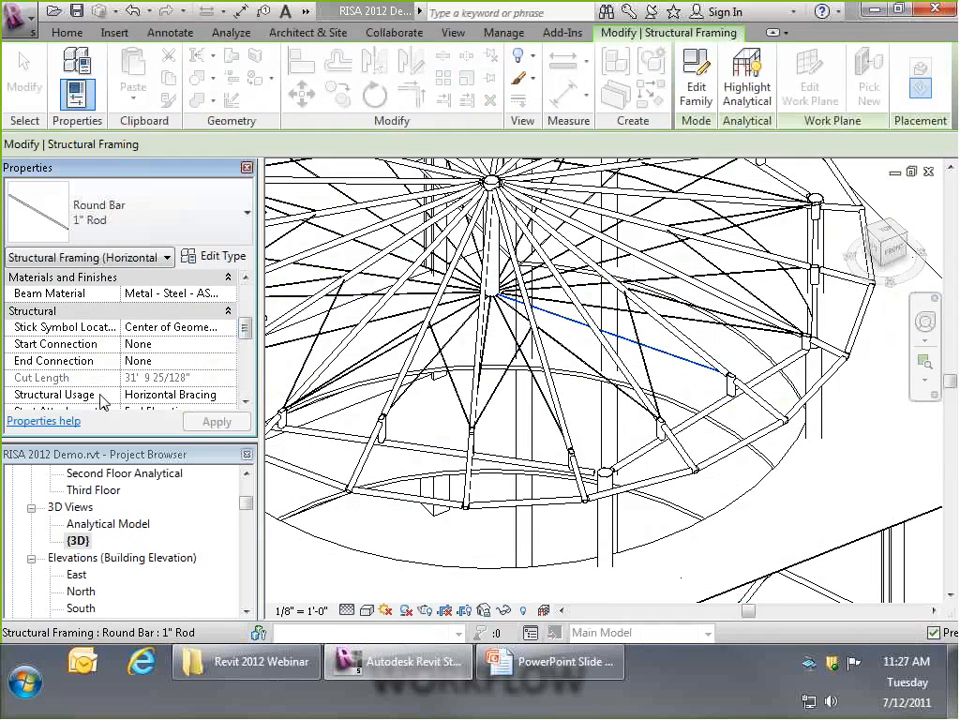
{"action": "left_click", "coordinate": [226, 399]}
{"action": "left_click", "coordinate": [228, 398]}
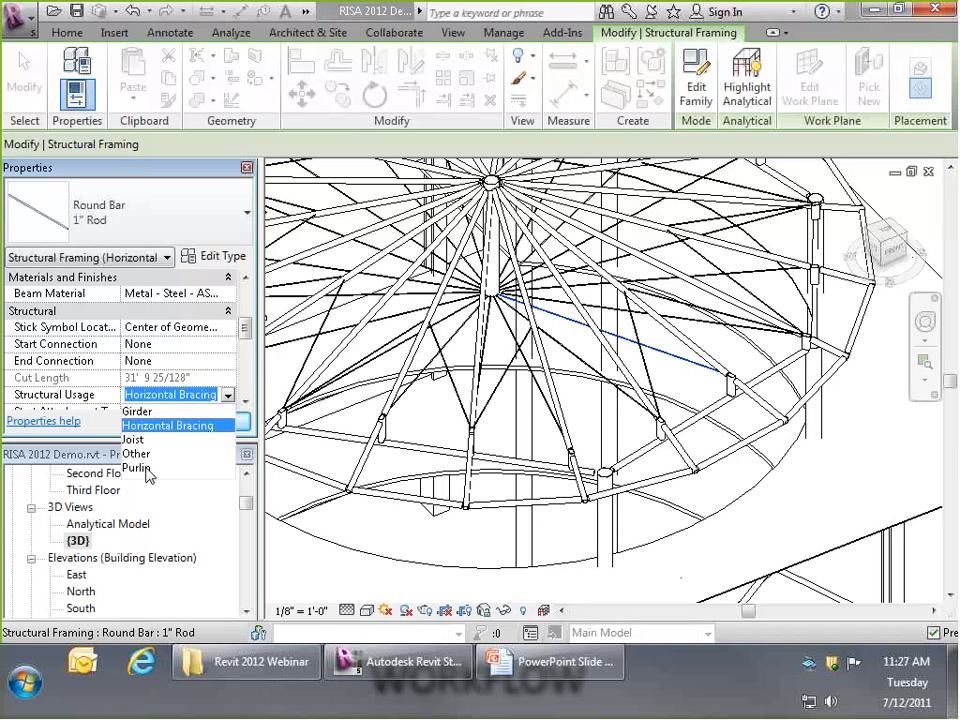
{"action": "left_click", "coordinate": [169, 426]}
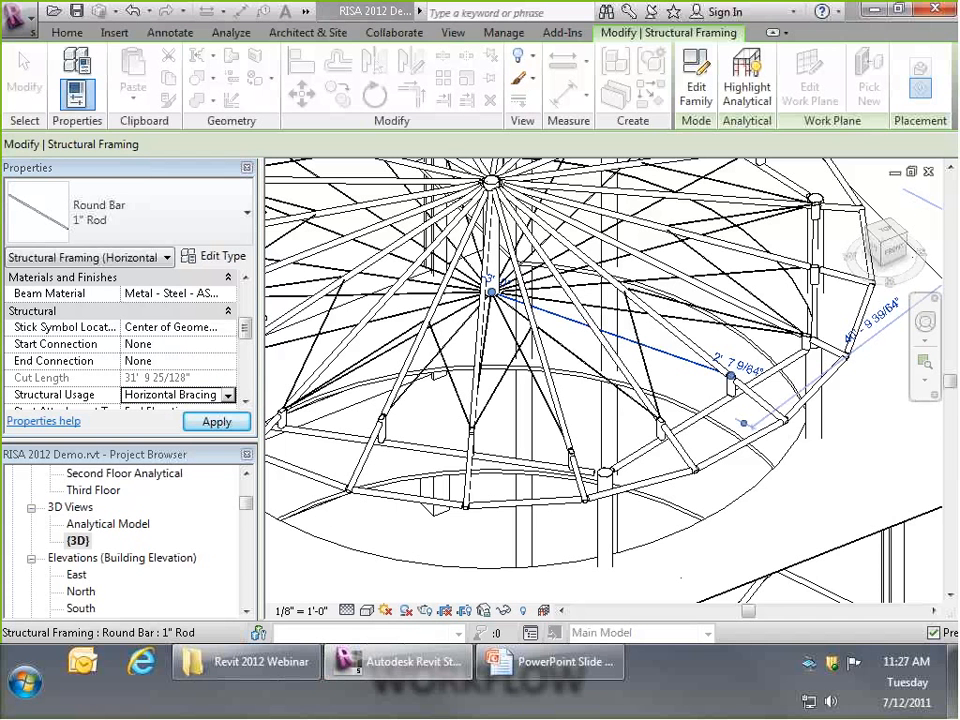
{"action": "left_click", "coordinate": [651, 517]}
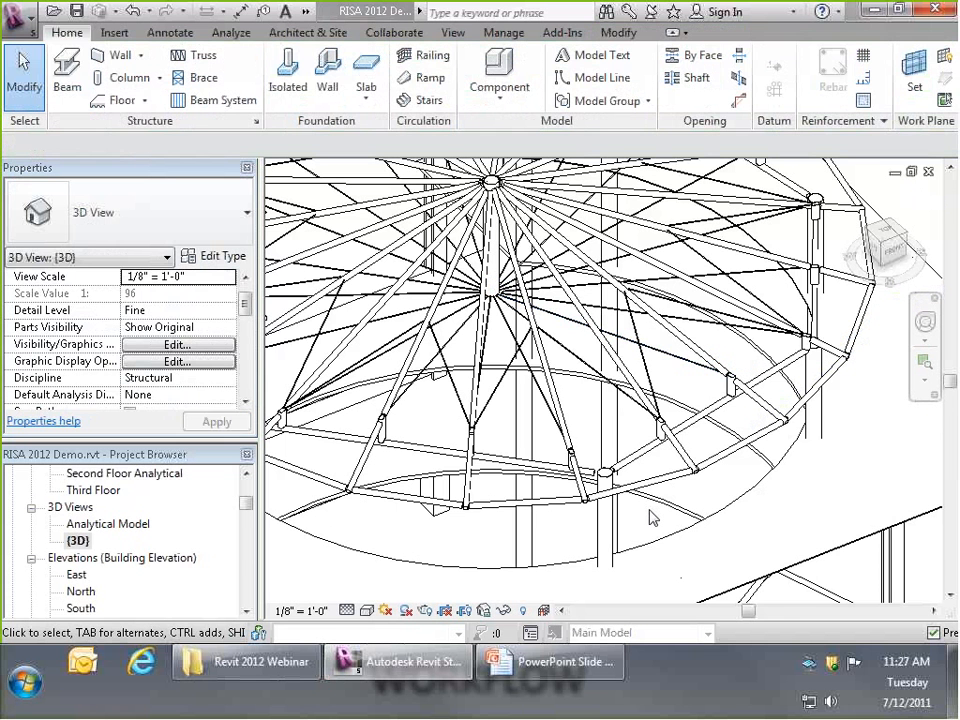
- Reselect the same 1" Rod, examine its material and structural properties, and clear the selection
{"action": "left_click", "coordinate": [694, 365]}
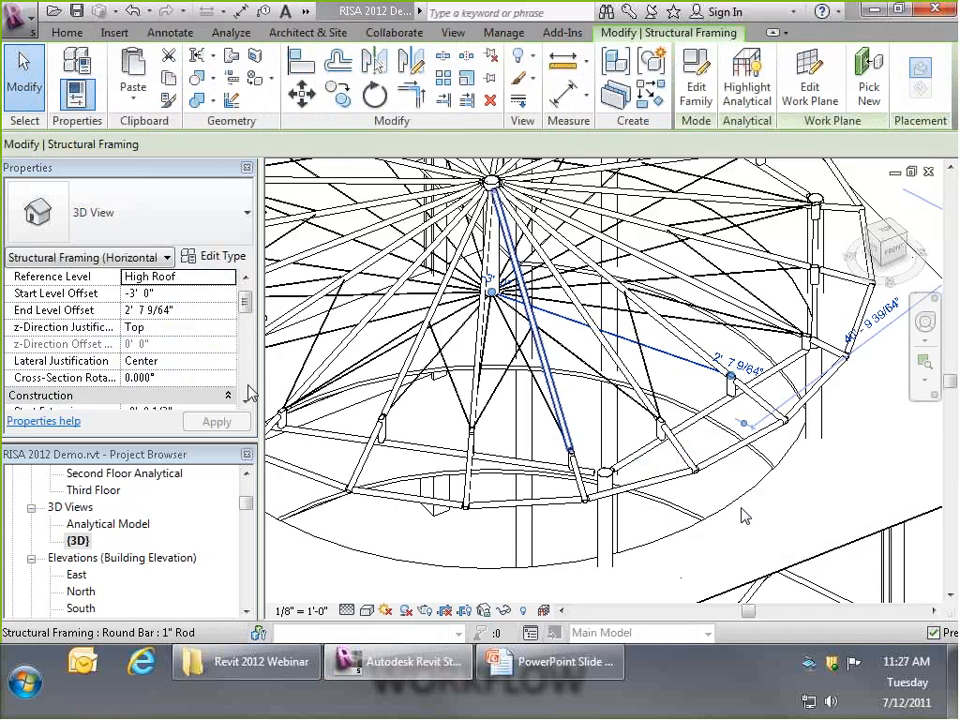
{"action": "left_click_drag", "start_coordinate": [242, 303], "coordinate": [246, 327]}
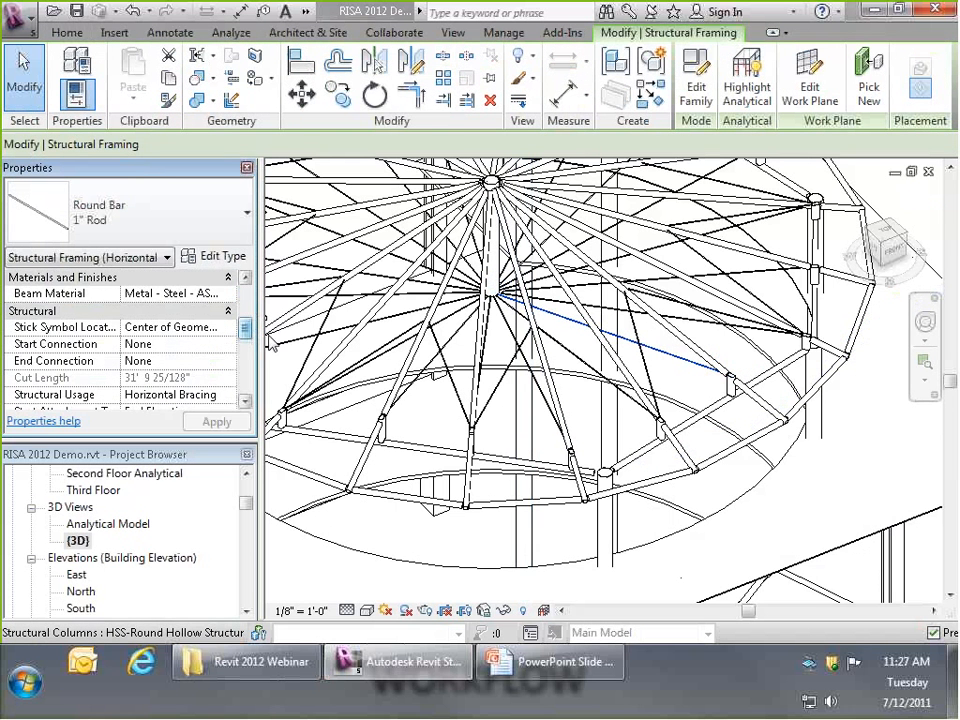
{"action": "left_click", "coordinate": [726, 482]}
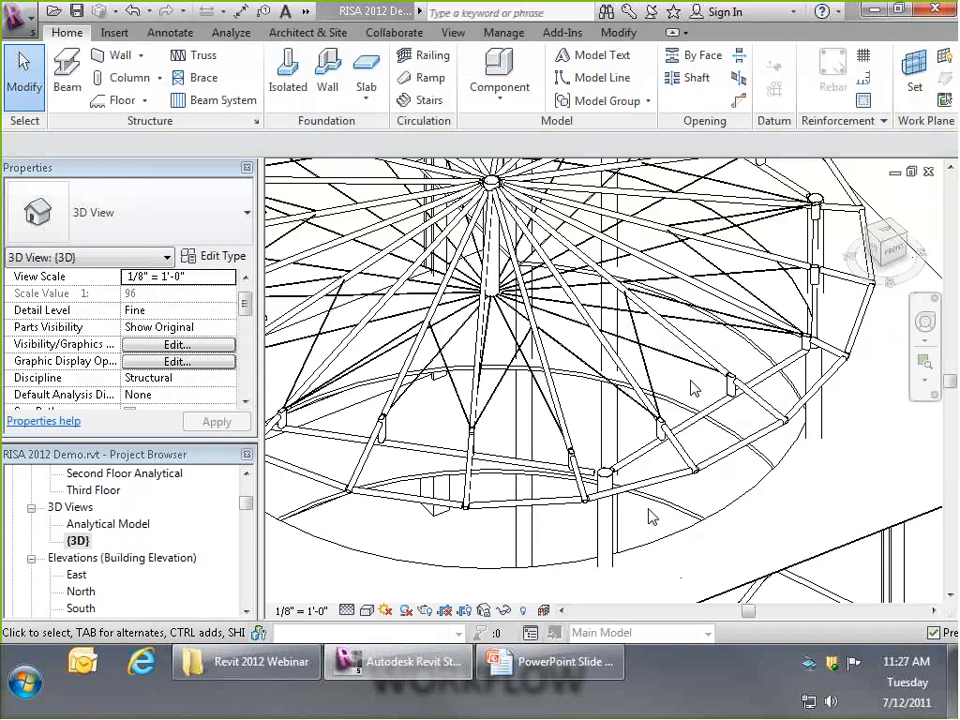
- Select the 1" Rod again, compare it with an HSS diagonal brace in the building's side frame, and deselect the brace
{"action": "left_click", "coordinate": [664, 363]}
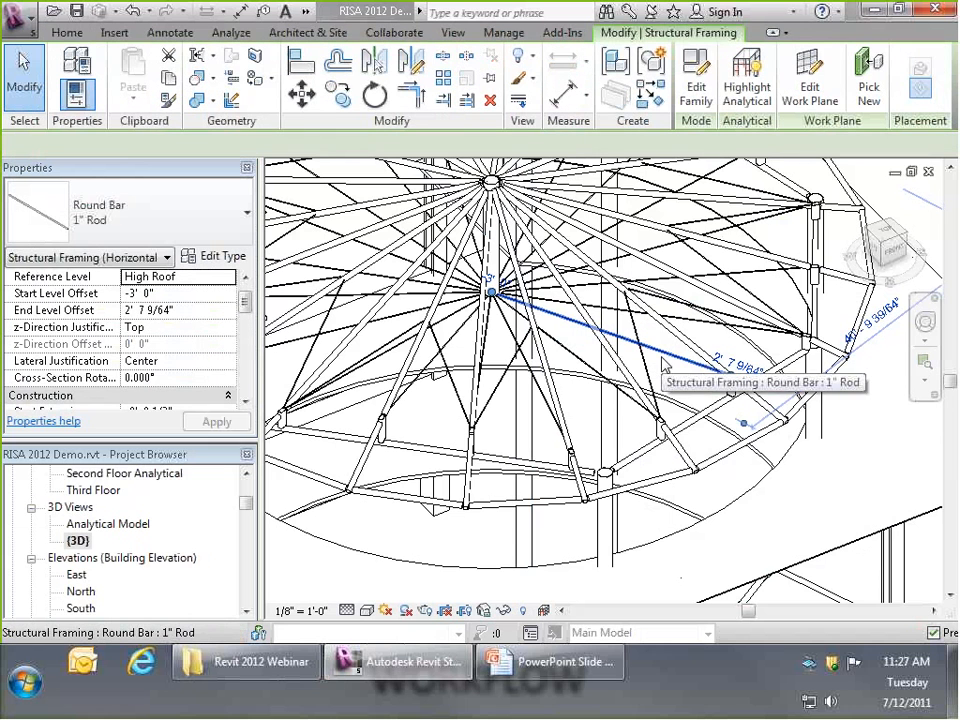
{"action": "scroll", "coordinate": [628, 354], "scroll_direction": "down", "scroll_amount": 2}
{"action": "middle_click_drag", "start_coordinate": [630, 355], "coordinate": [553, 212]}
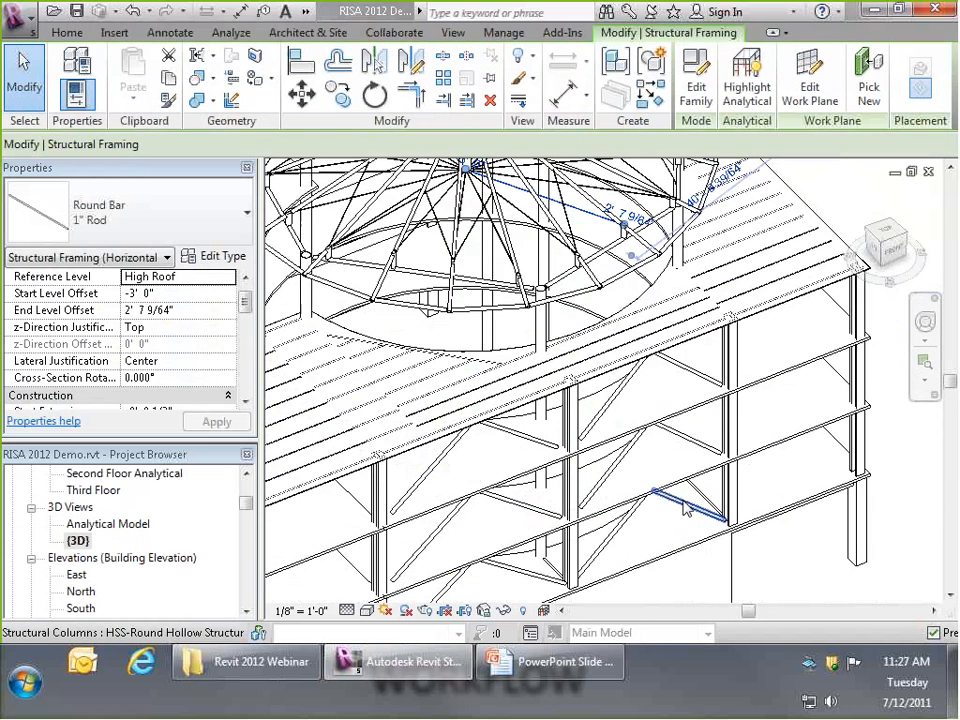
{"action": "left_click", "coordinate": [684, 507]}
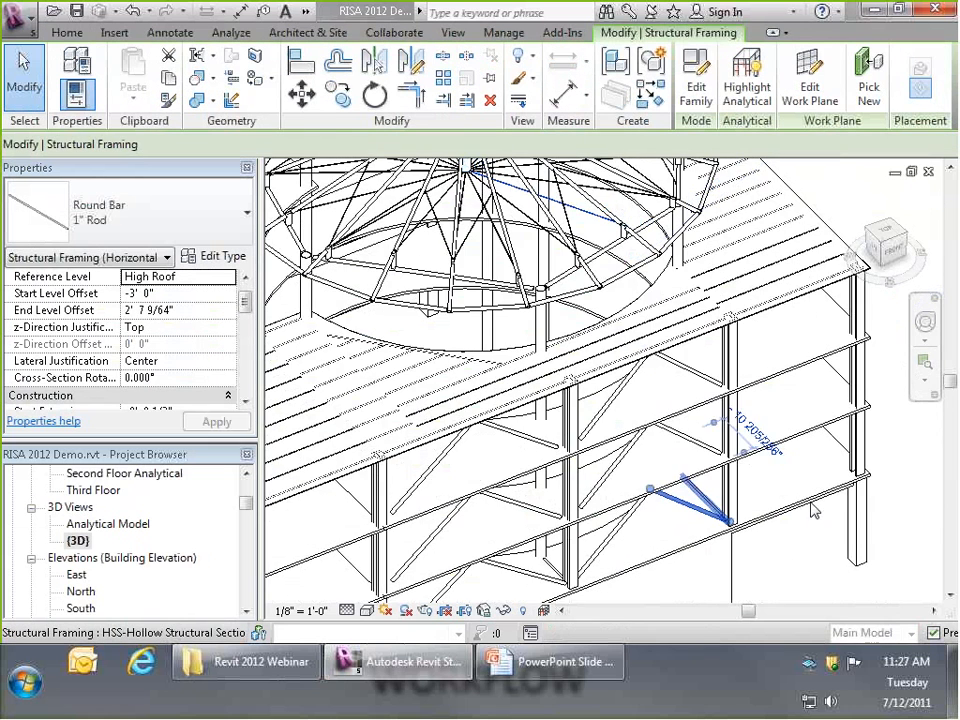
{"action": "left_click", "coordinate": [812, 570]}
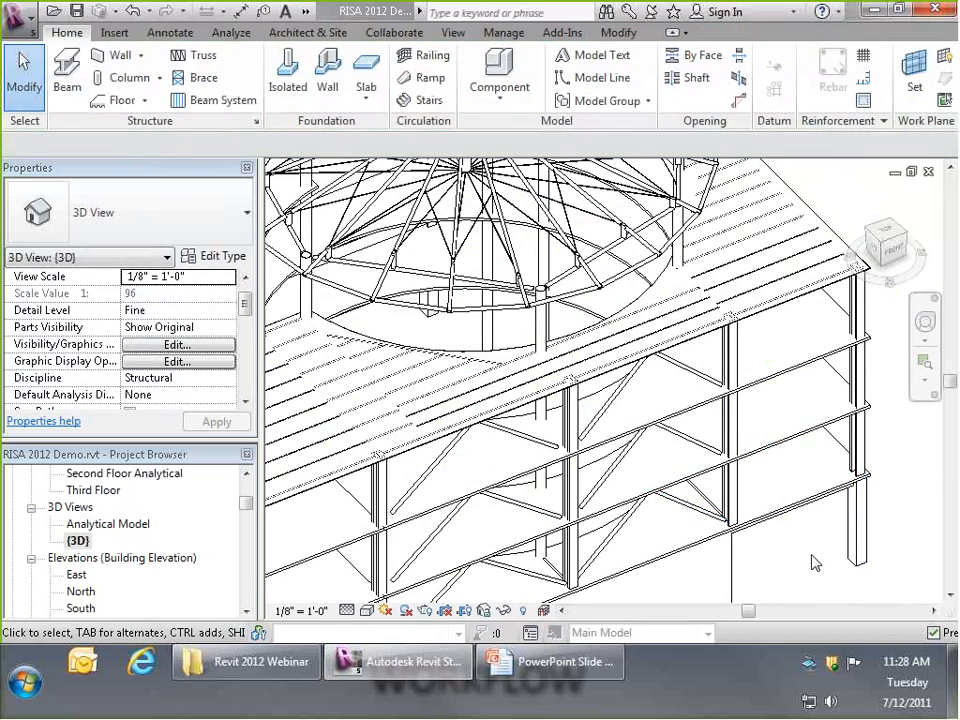
- Return to the circular High Roof framing and select the 1" Rod running from the central hub
{"action": "scroll", "coordinate": [800, 545], "scroll_direction": "down", "scroll_amount": 3}
{"action": "scroll", "coordinate": [670, 420], "scroll_direction": "up", "scroll_amount": 5}
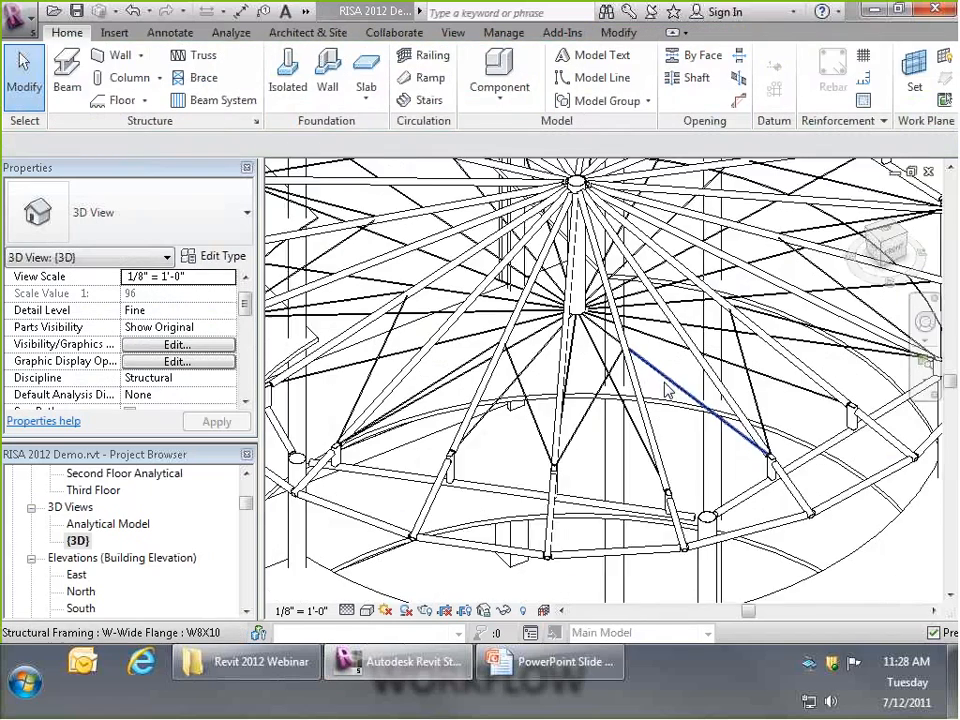
{"action": "scroll", "coordinate": [740, 385], "scroll_direction": "up", "scroll_amount": 2}
{"action": "left_click", "coordinate": [780, 378]}
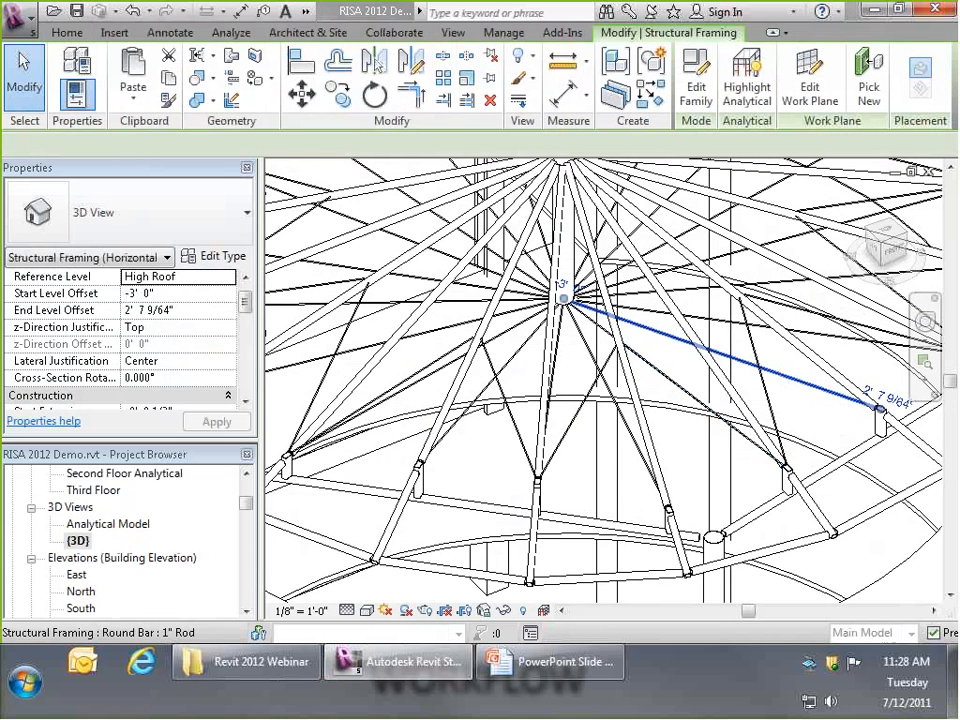
- Switch to Windows Explorer, browse to the C: drive's RISA\RISA Revit Link_2012 folder, and open RISA_Revit_Mapping_File.xml in Excel
{"action": "left_click", "coordinate": [248, 661]}
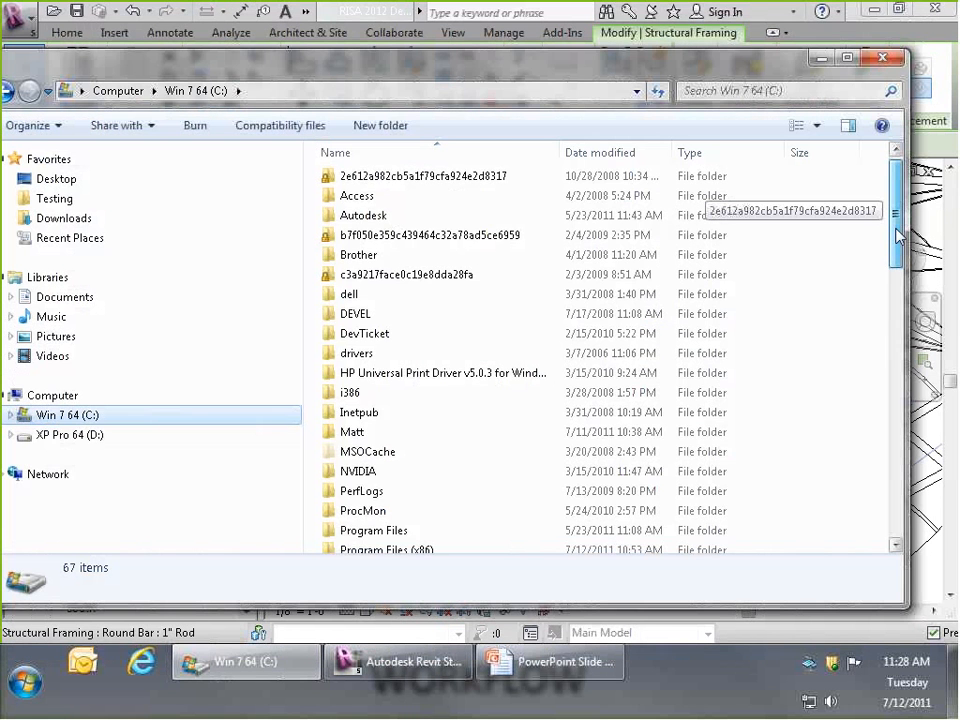
{"action": "scroll", "coordinate": [896, 305], "scroll_direction": "down", "scroll_amount": 5}
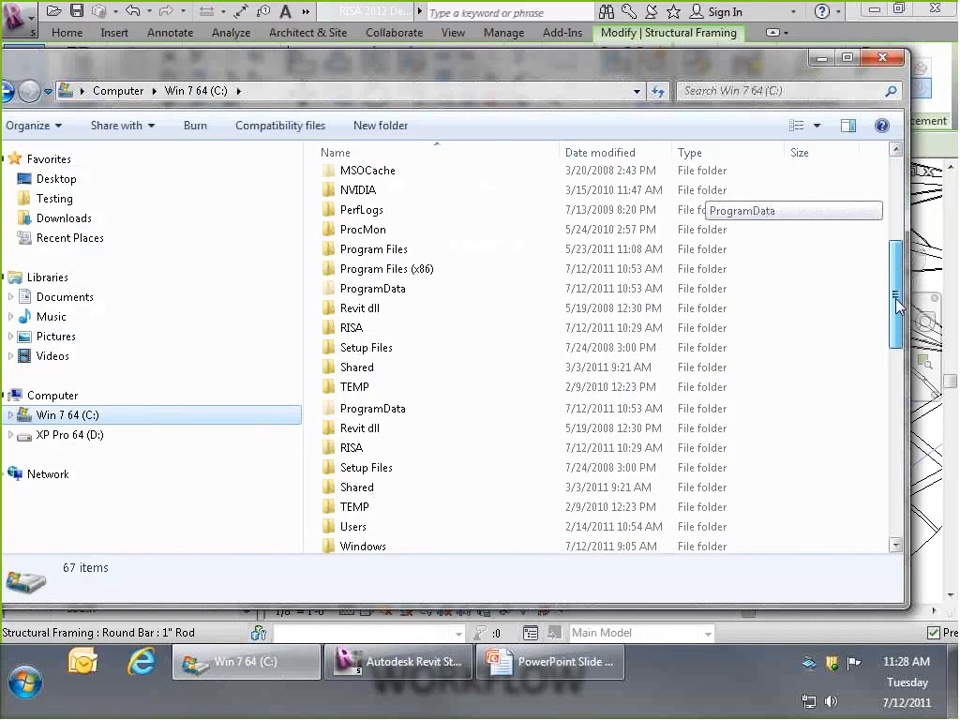
{"action": "double_click", "coordinate": [356, 313]}
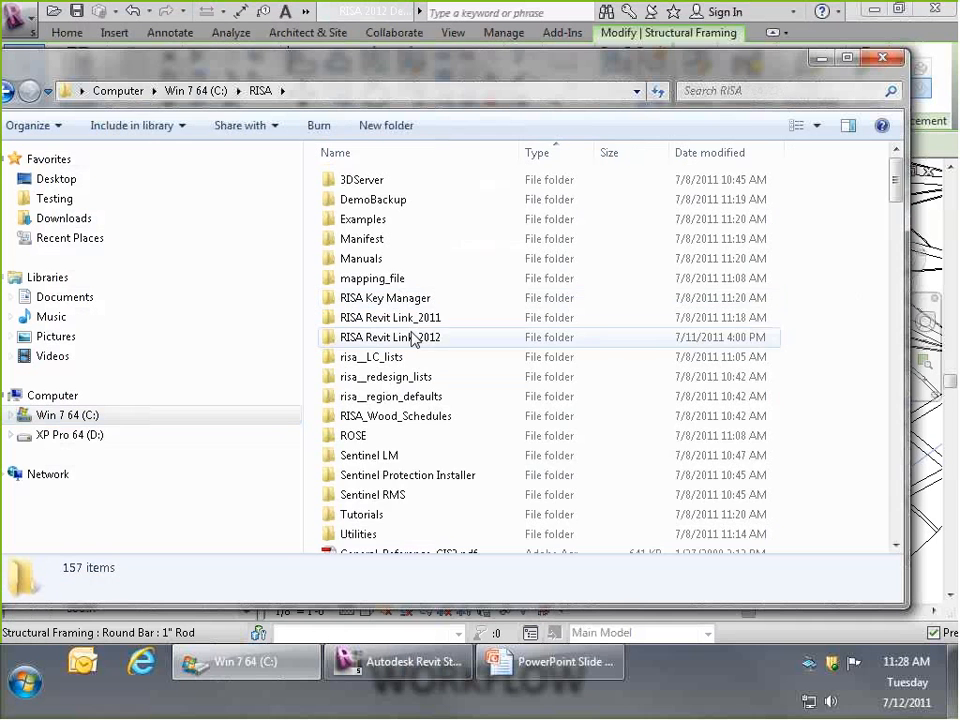
{"action": "double_click", "coordinate": [400, 338]}
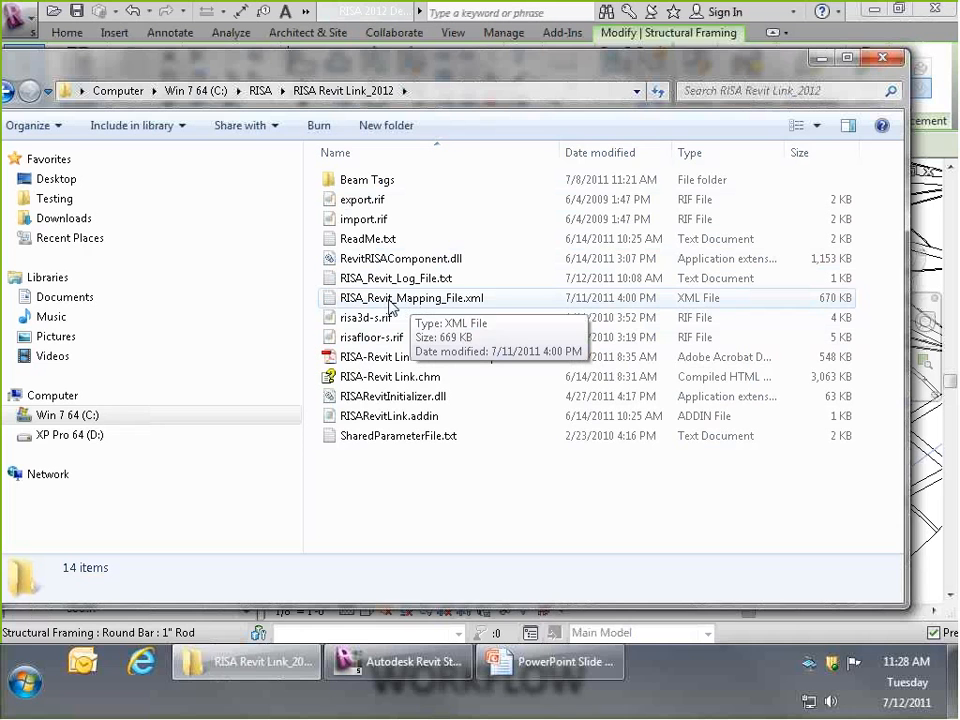
{"action": "left_click", "coordinate": [394, 308]}
{"action": "double_click", "coordinate": [394, 299]}
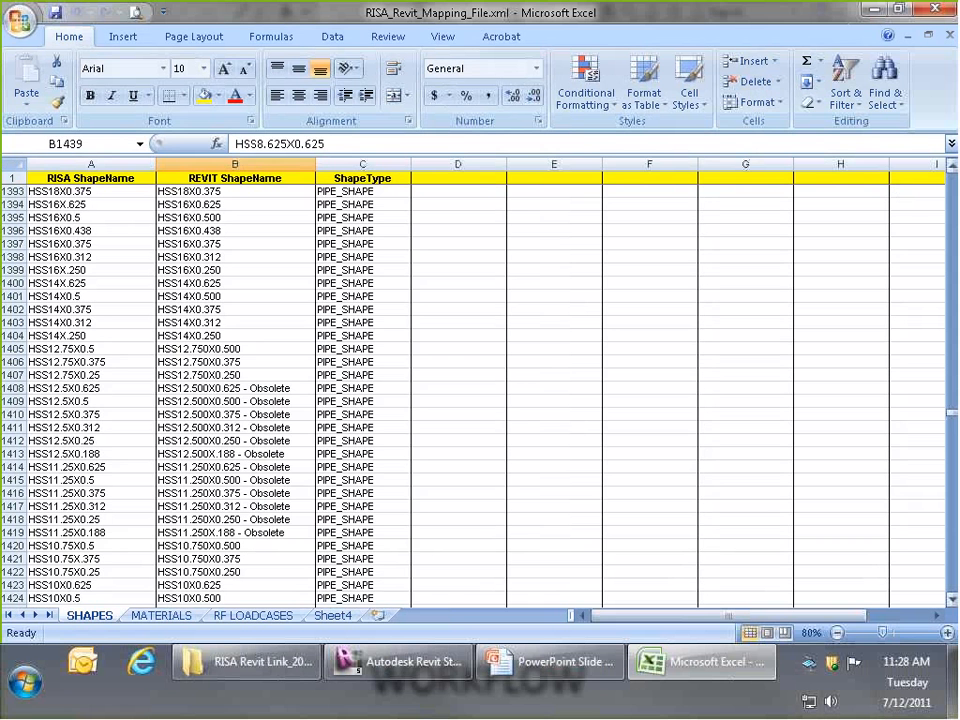
- On the SHAPES sheet, compare the RISA ShapeName HSS10X5X6 with its REVIT ShapeName HSS10X5X3/8 in row 1084
{"action": "left_click_drag", "start_coordinate": [952, 410], "coordinate": [953, 357]}
{"action": "left_click", "coordinate": [103, 183]}
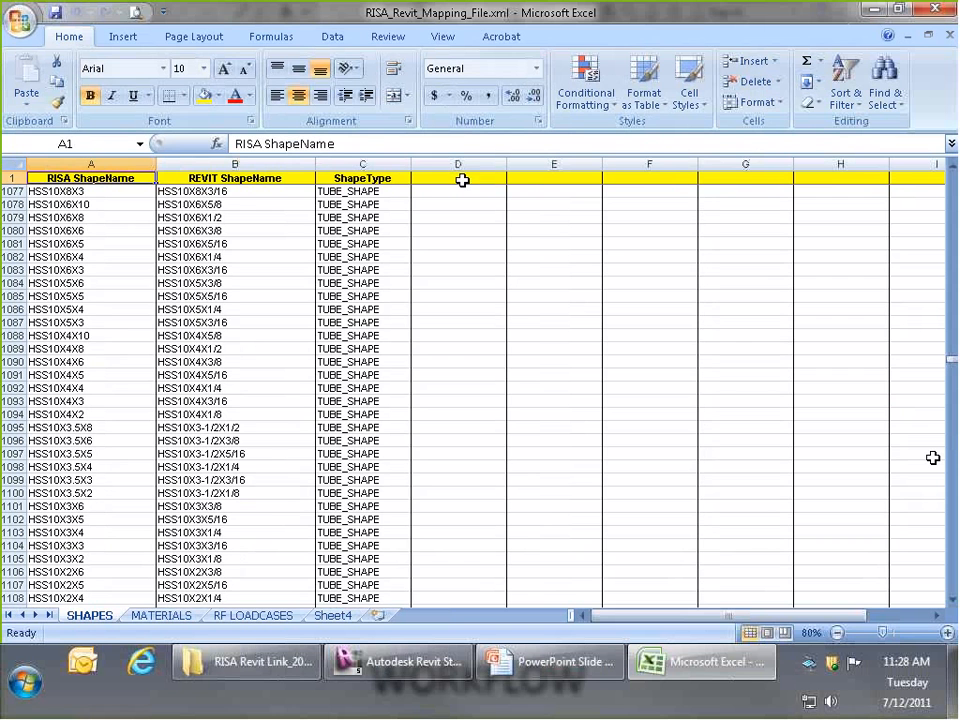
{"action": "left_click", "coordinate": [96, 287]}
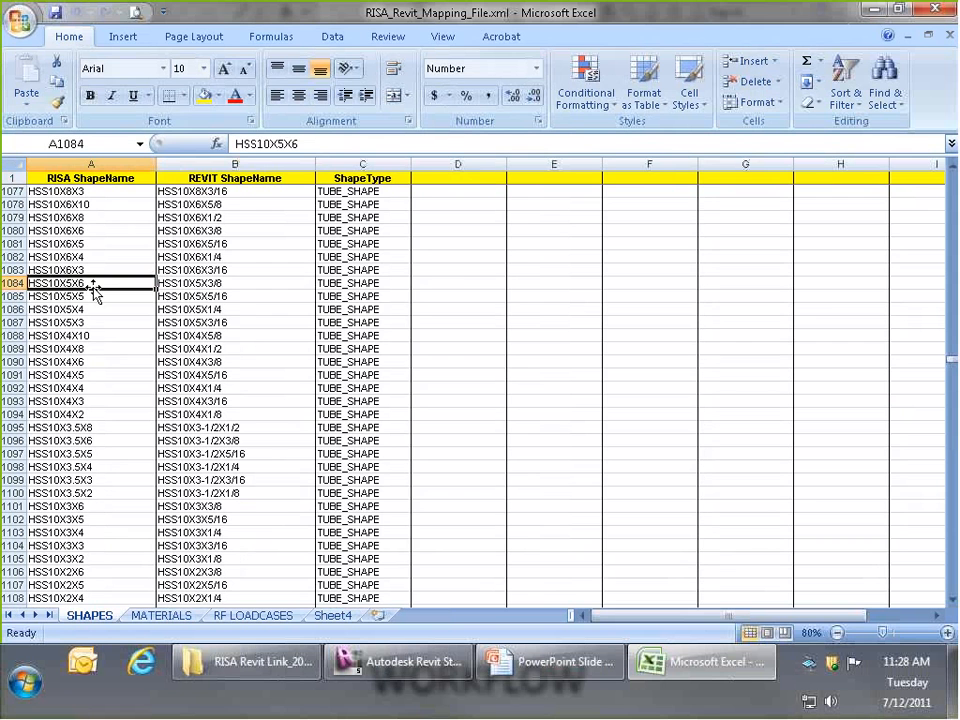
{"action": "left_click", "coordinate": [168, 286]}
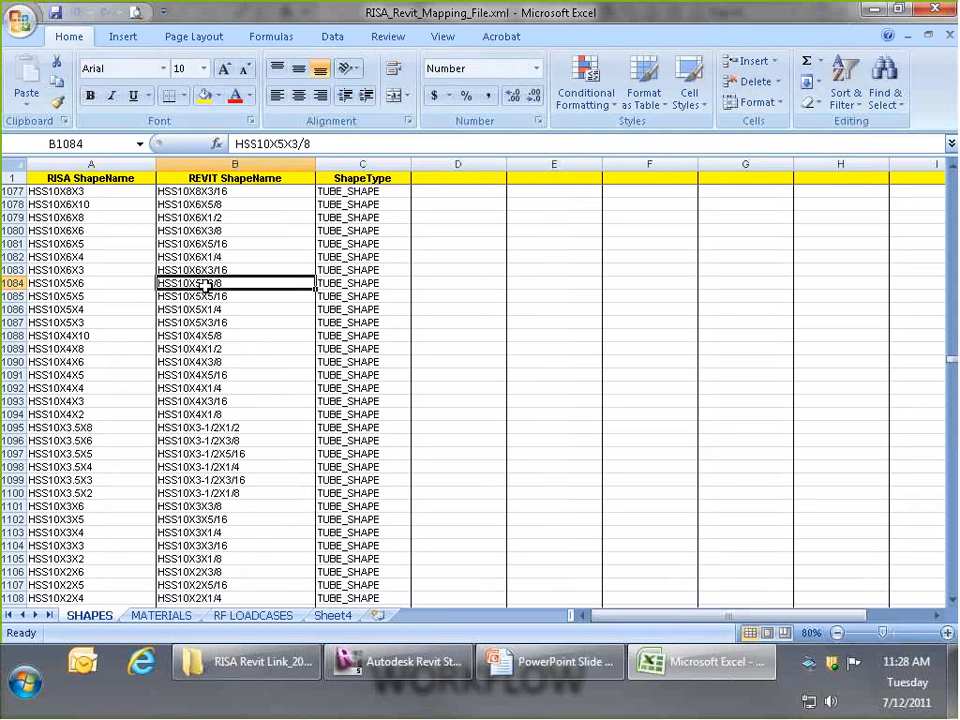
{"action": "left_click", "coordinate": [109, 286]}
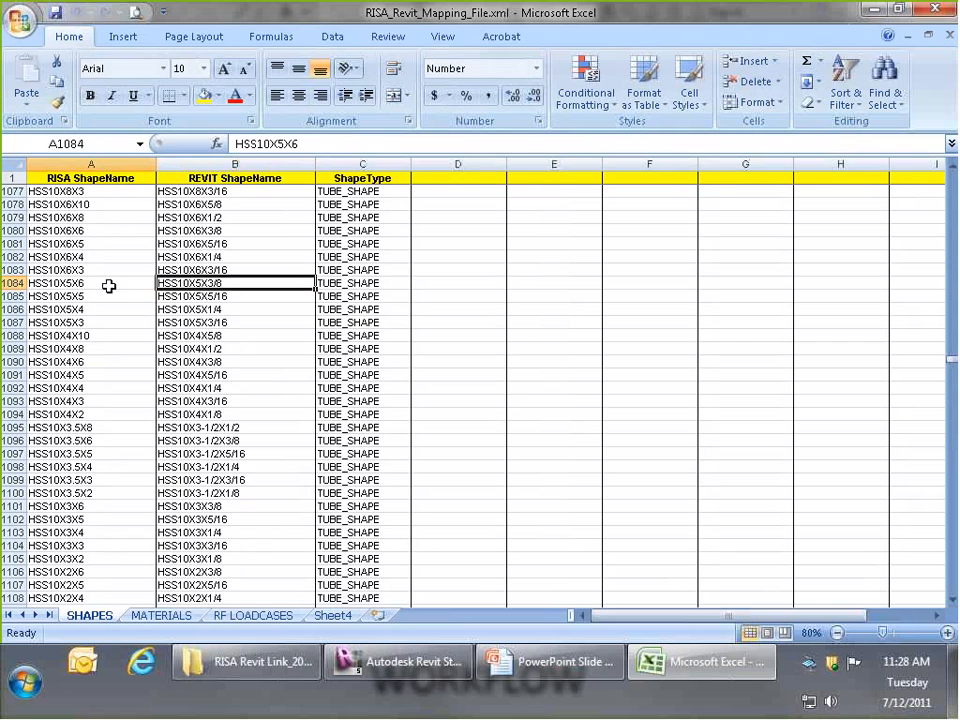
- Find the 1" Rod mapping in row 2460 near the end of the SHAPES list
{"action": "left_click_drag", "start_coordinate": [952, 360], "coordinate": [951, 594]}
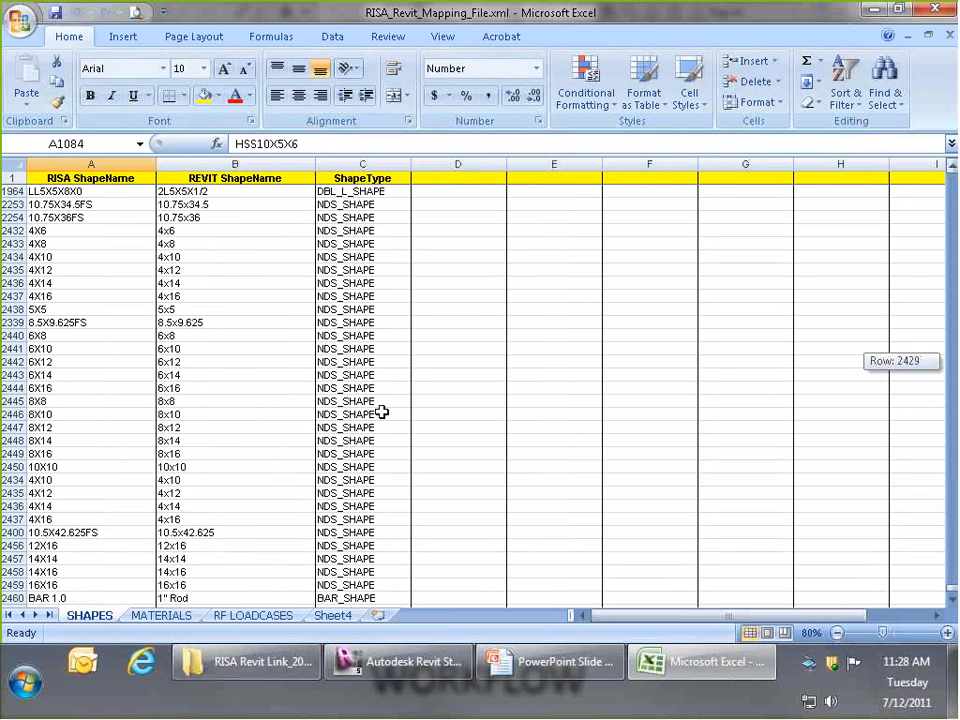
- Check the BAR 1.0 to 1" Rod mapping on the SHAPES sheet's last row against the selected round bar in Revit
{"action": "key", "text": "ctrl+Down"}
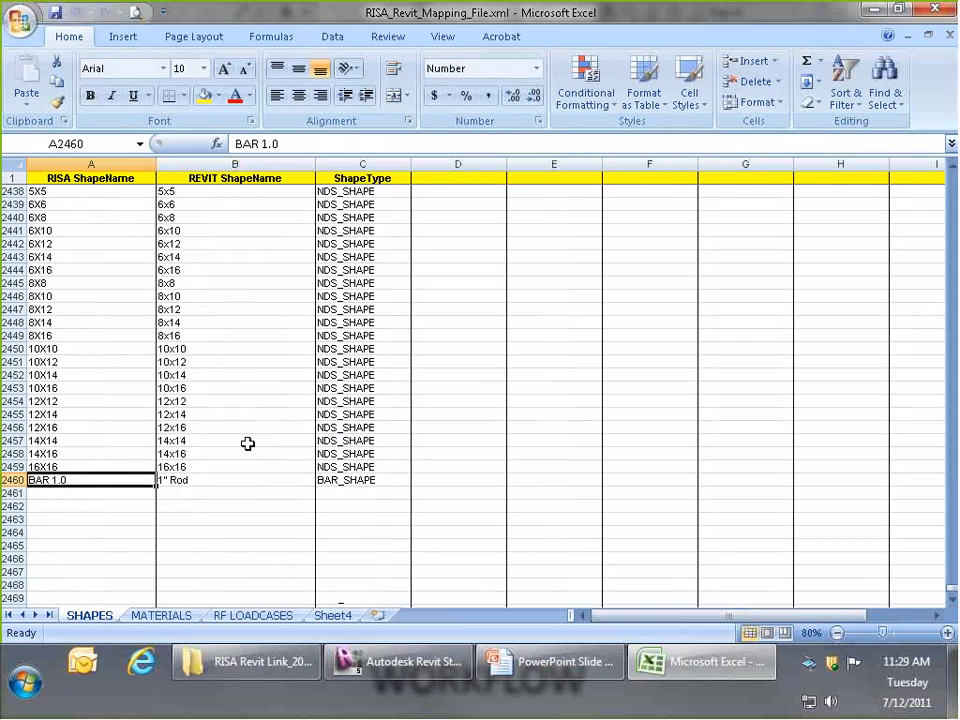
{"action": "left_click", "coordinate": [223, 481]}
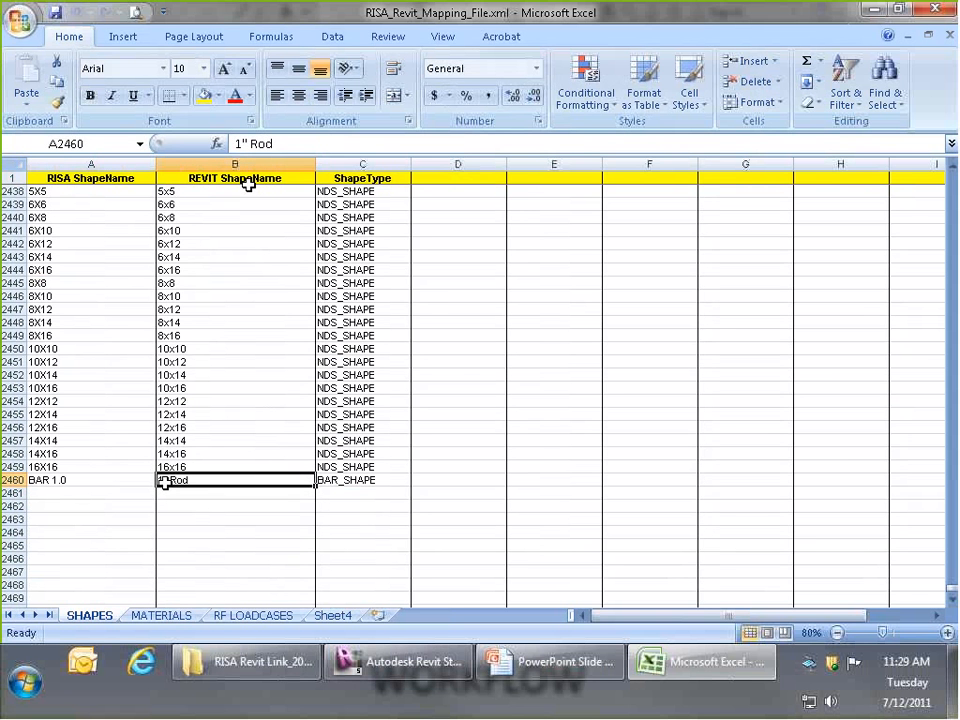
{"action": "left_click", "coordinate": [378, 668]}
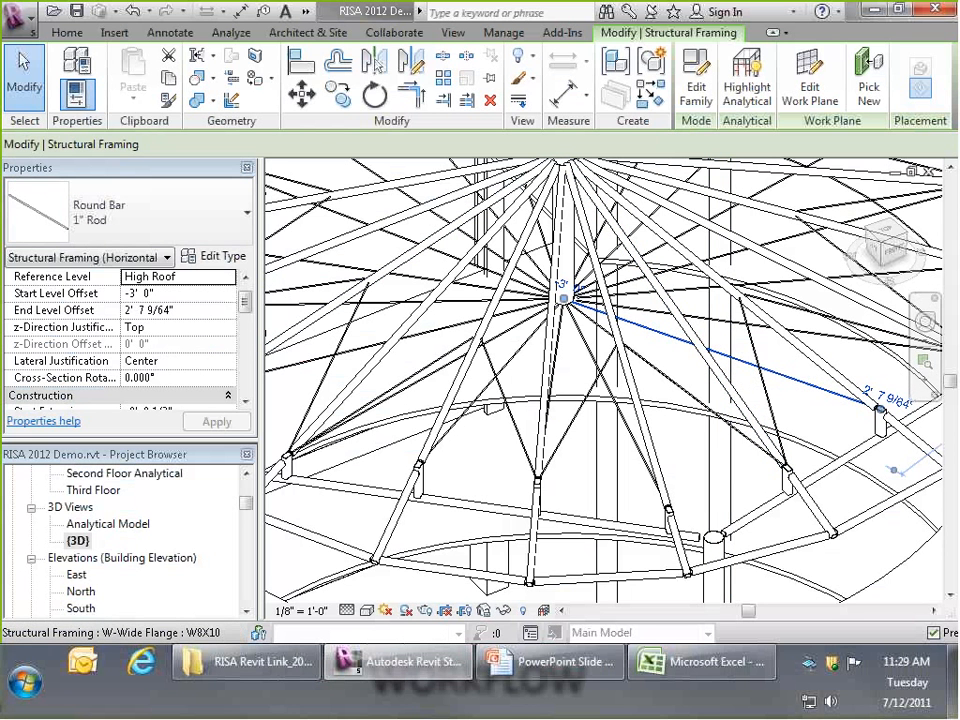
{"action": "left_click", "coordinate": [712, 661]}
{"action": "left_click", "coordinate": [42, 481]}
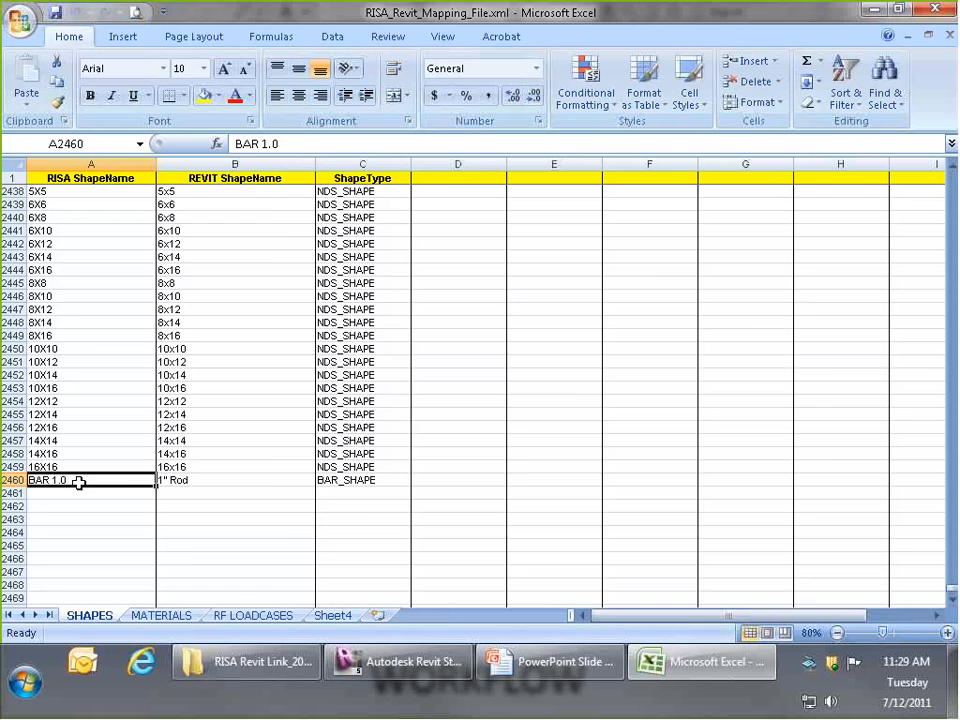
- Switch back to Revit and clear the selection of the round bar in the 3D view
{"action": "left_click", "coordinate": [393, 668]}
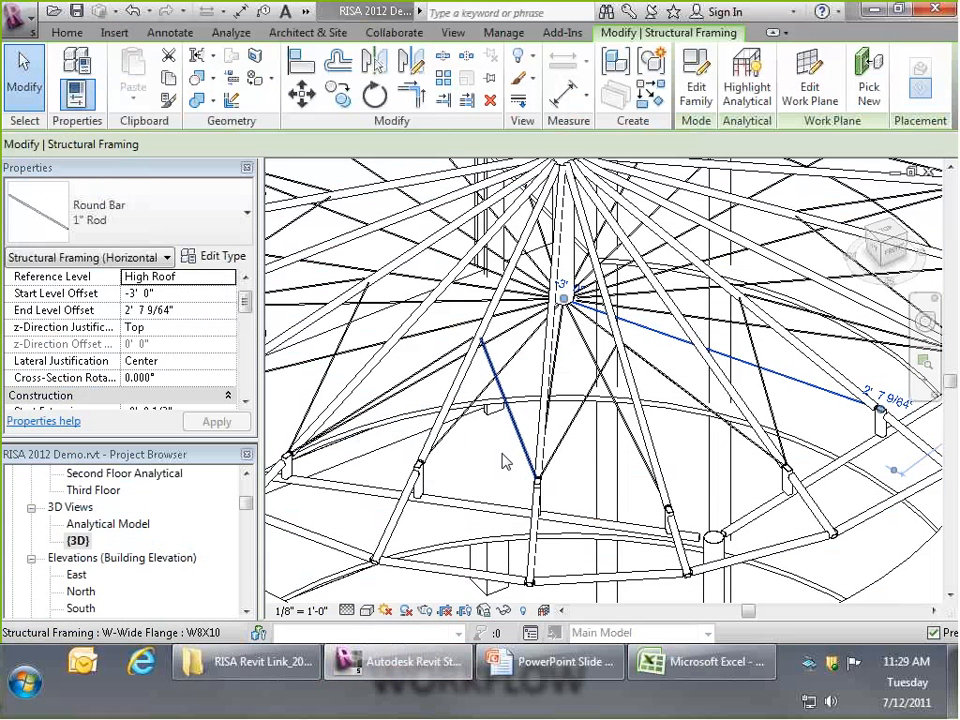
{"action": "key", "text": "Escape"}
{"action": "scroll", "coordinate": [623, 474], "scroll_direction": "down", "scroll_amount": 10}
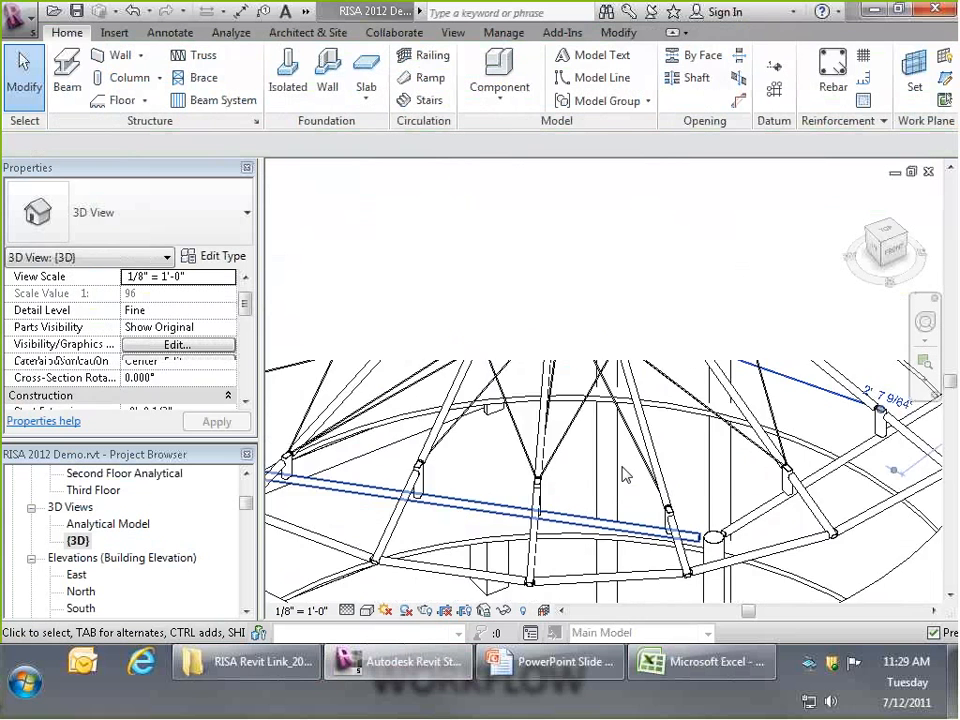
{"action": "scroll", "coordinate": [525, 592], "scroll_direction": "up", "scroll_amount": 2}
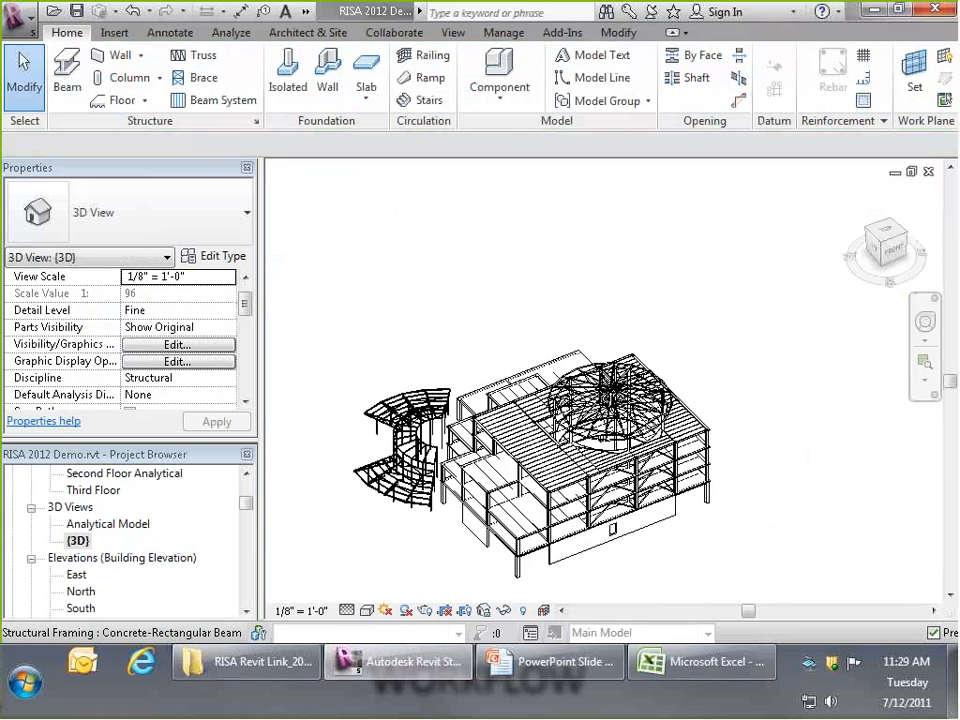
- Start the export to RISA and set its coordinate system to Shared
{"action": "left_click", "coordinate": [561, 33]}
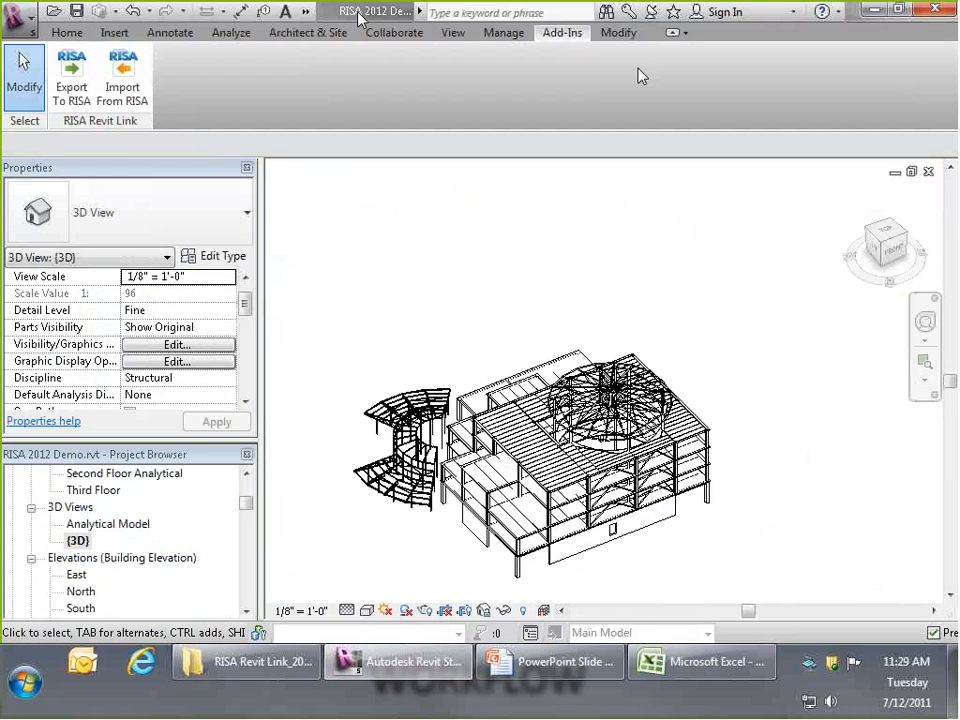
{"action": "left_click", "coordinate": [69, 86]}
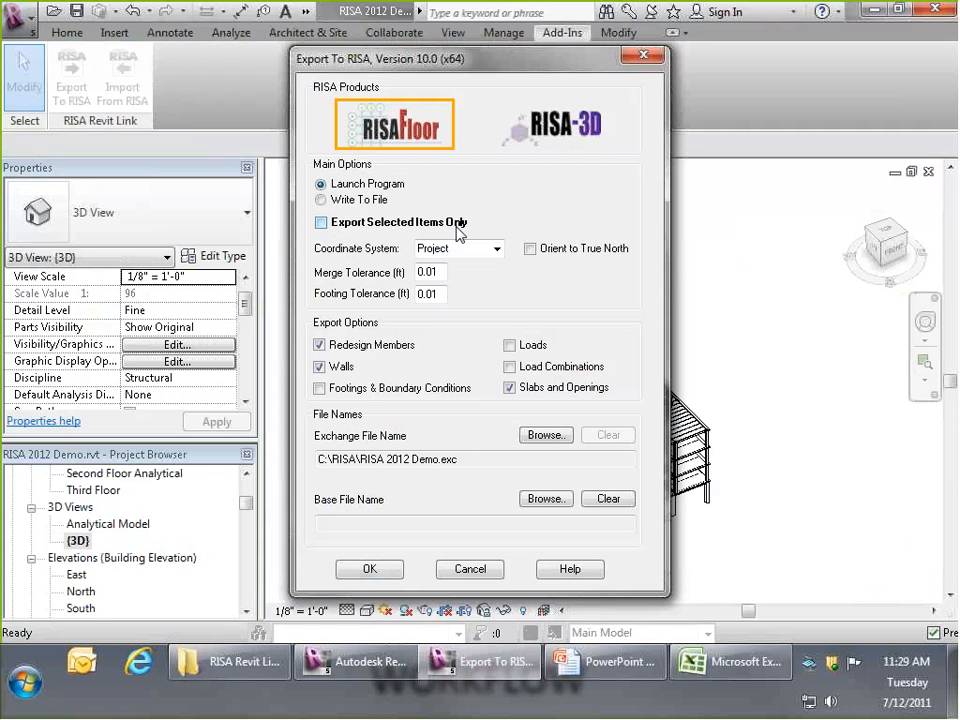
{"action": "left_click", "coordinate": [495, 250]}
{"action": "left_click", "coordinate": [476, 279]}
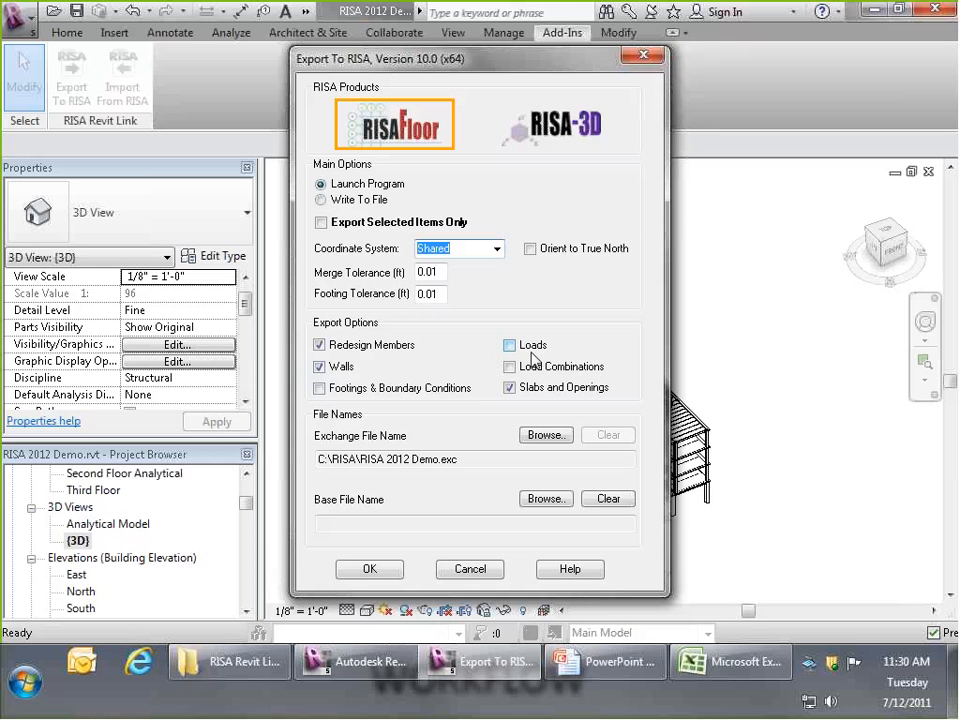
- Set the exchange file location to the Temp folder inside Presentations\Revit 2012 Webinar on the Desktop
{"action": "left_click", "coordinate": [558, 437]}
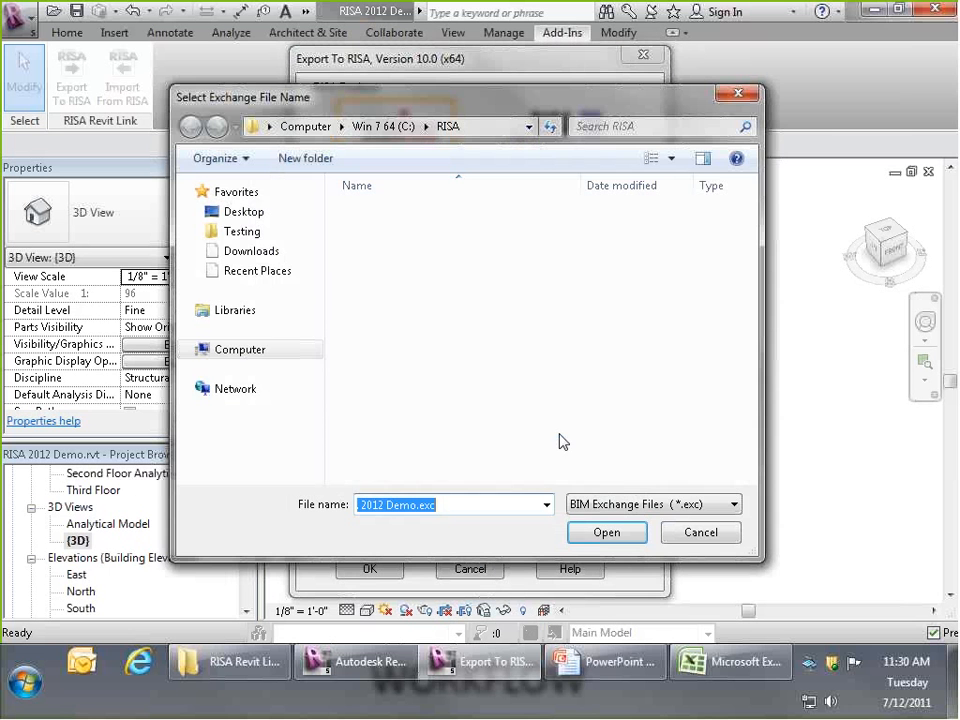
{"action": "left_click_drag", "start_coordinate": [731, 103], "coordinate": [800, 100]}
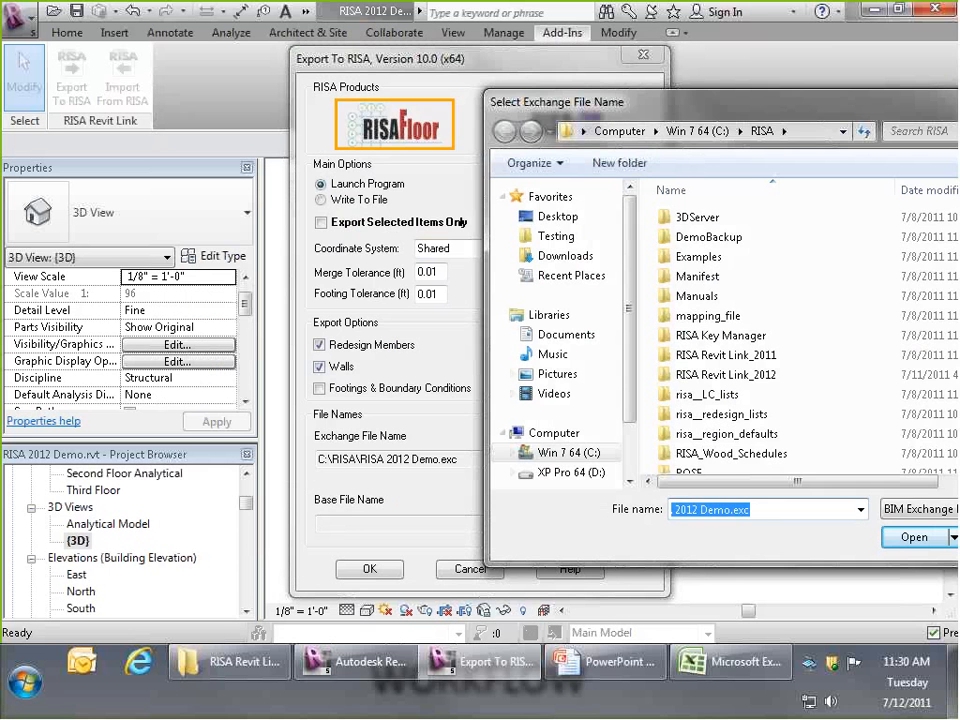
{"action": "left_click_drag", "start_coordinate": [743, 108], "coordinate": [439, 80]}
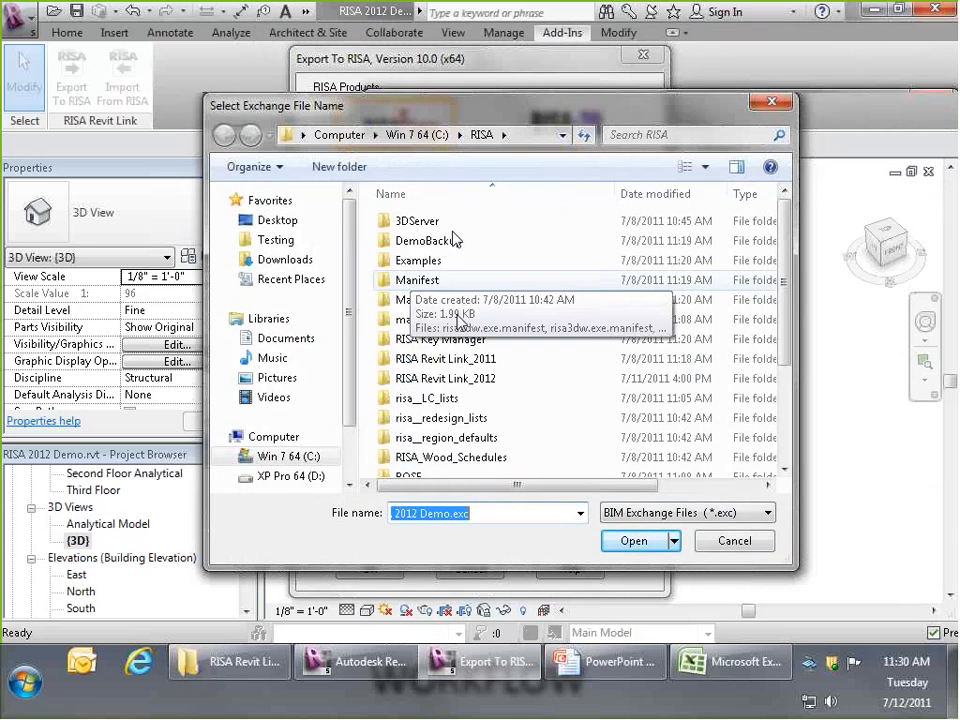
{"action": "left_click", "coordinate": [296, 222]}
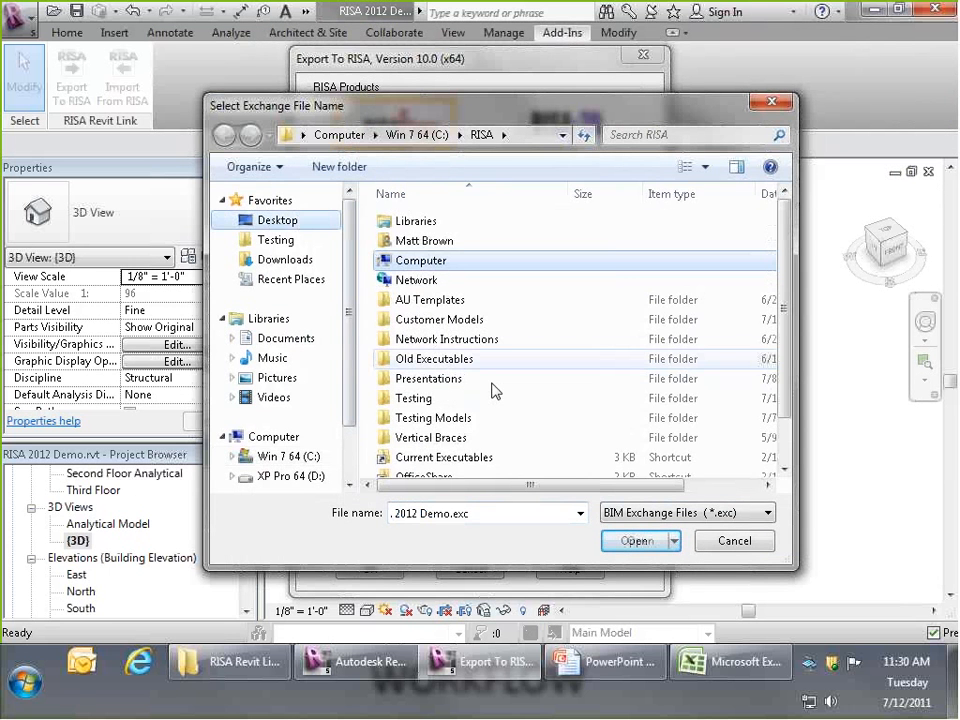
{"action": "double_click", "coordinate": [430, 381]}
{"action": "double_click", "coordinate": [455, 321]}
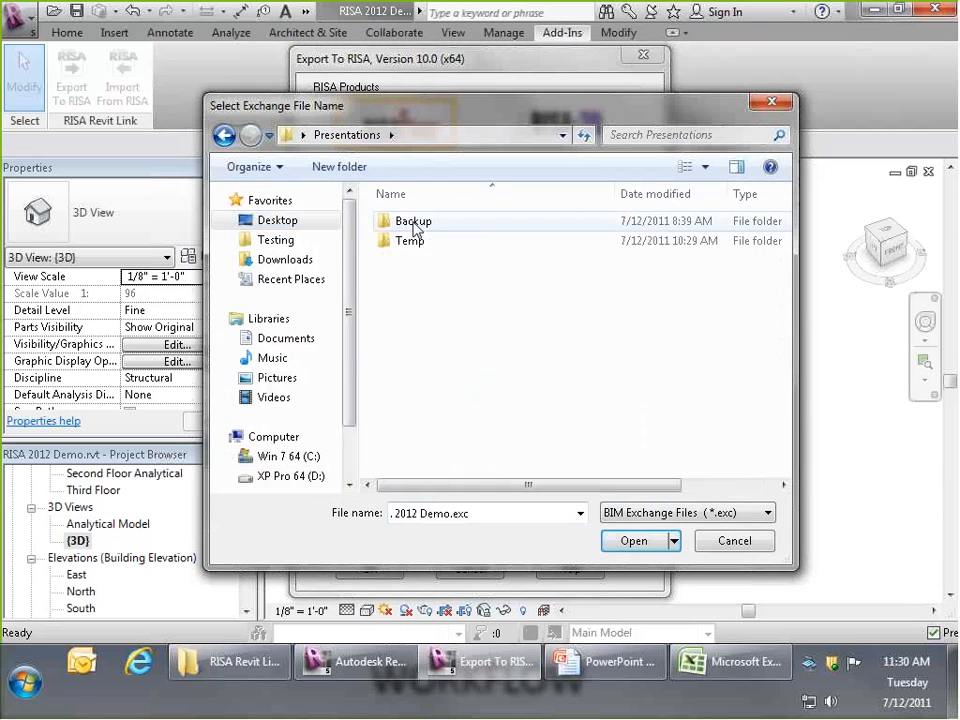
{"action": "double_click", "coordinate": [411, 242]}
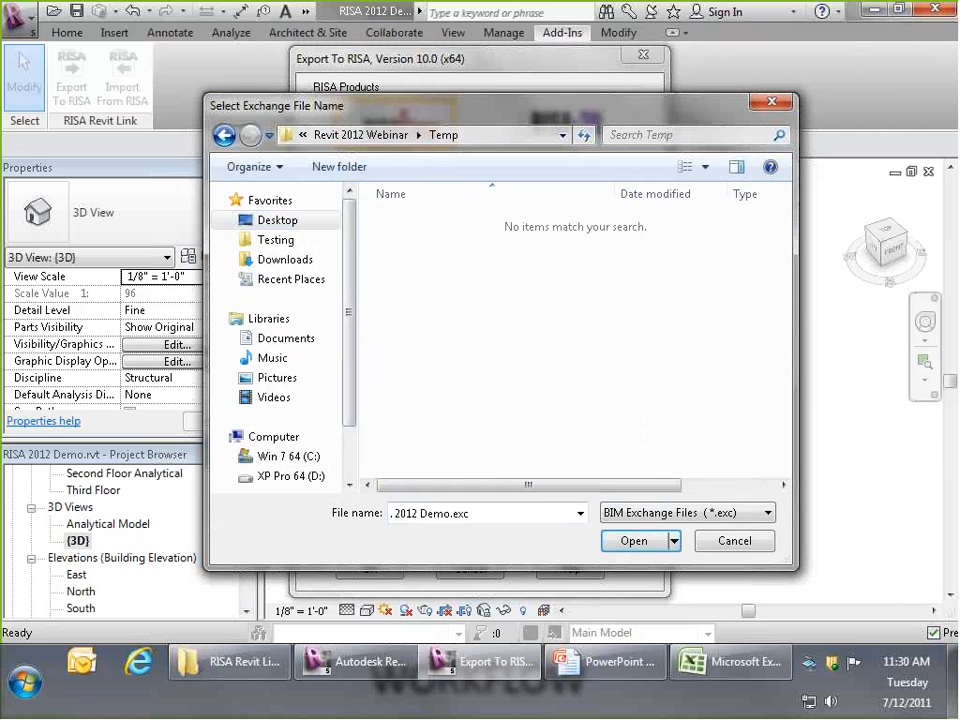
{"action": "left_click", "coordinate": [633, 541]}
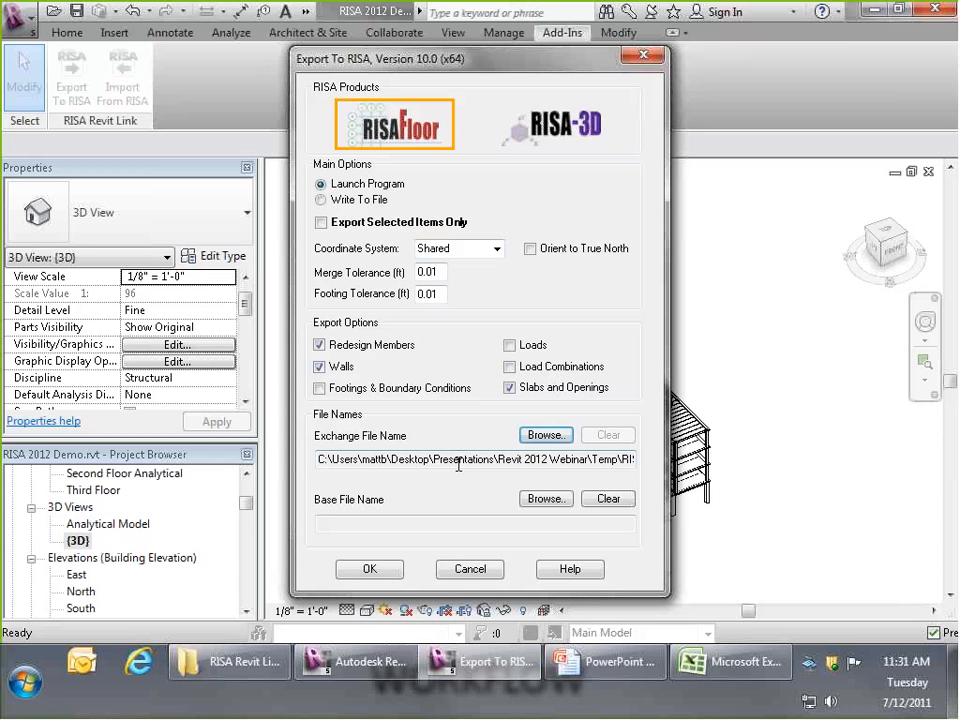
- Run the export to launch RISAFloor and accept the global parameters without changes
{"action": "left_click_drag", "start_coordinate": [330, 458], "coordinate": [372, 458]}
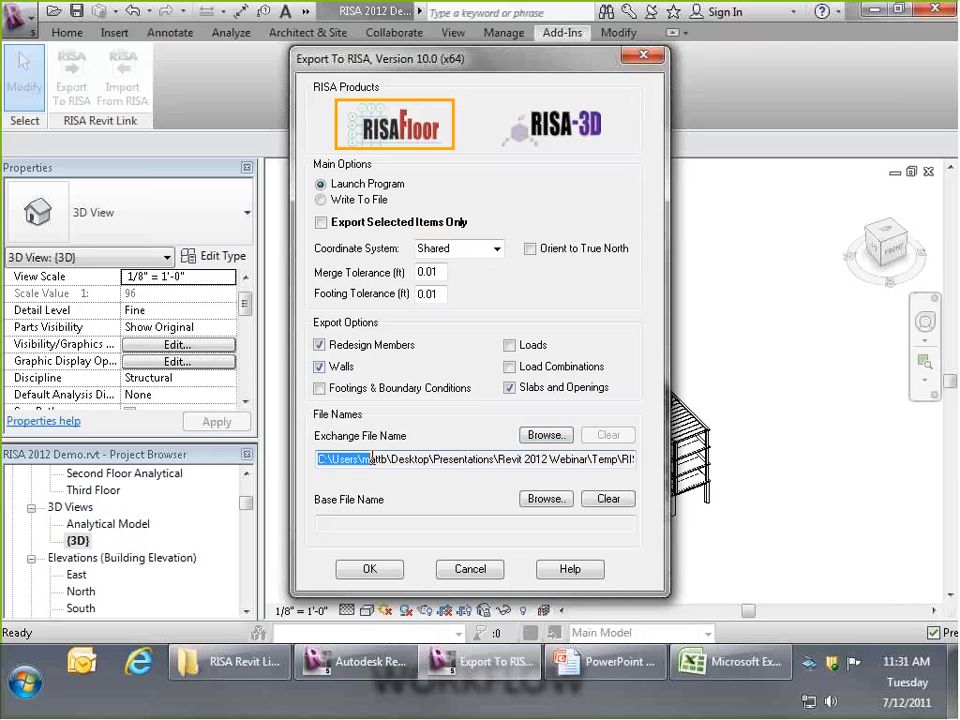
{"action": "left_click", "coordinate": [326, 458]}
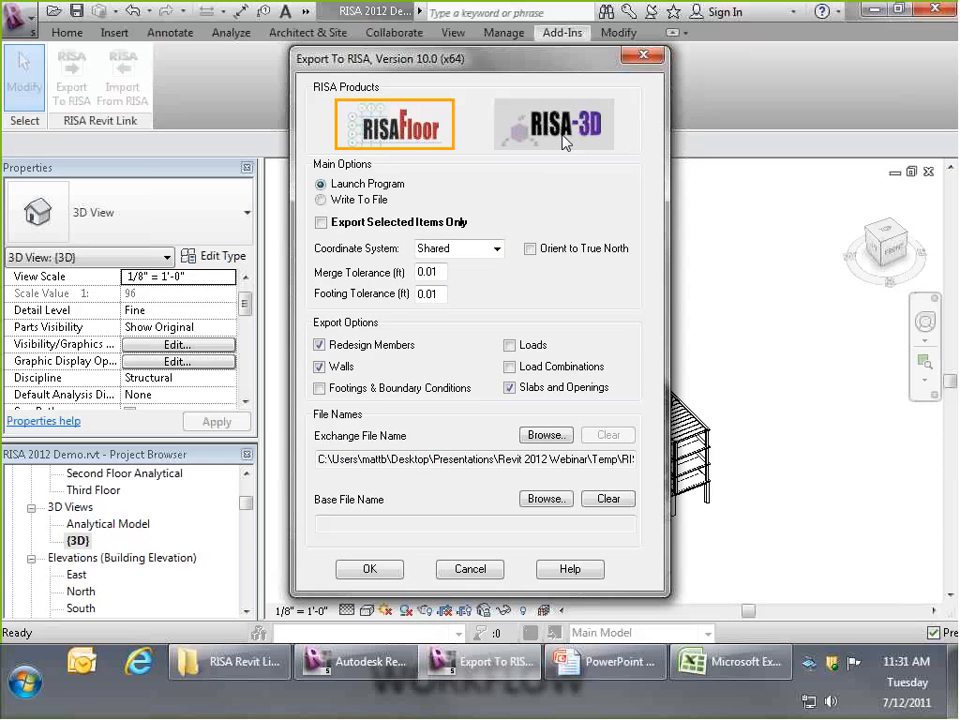
{"action": "left_click", "coordinate": [369, 569]}
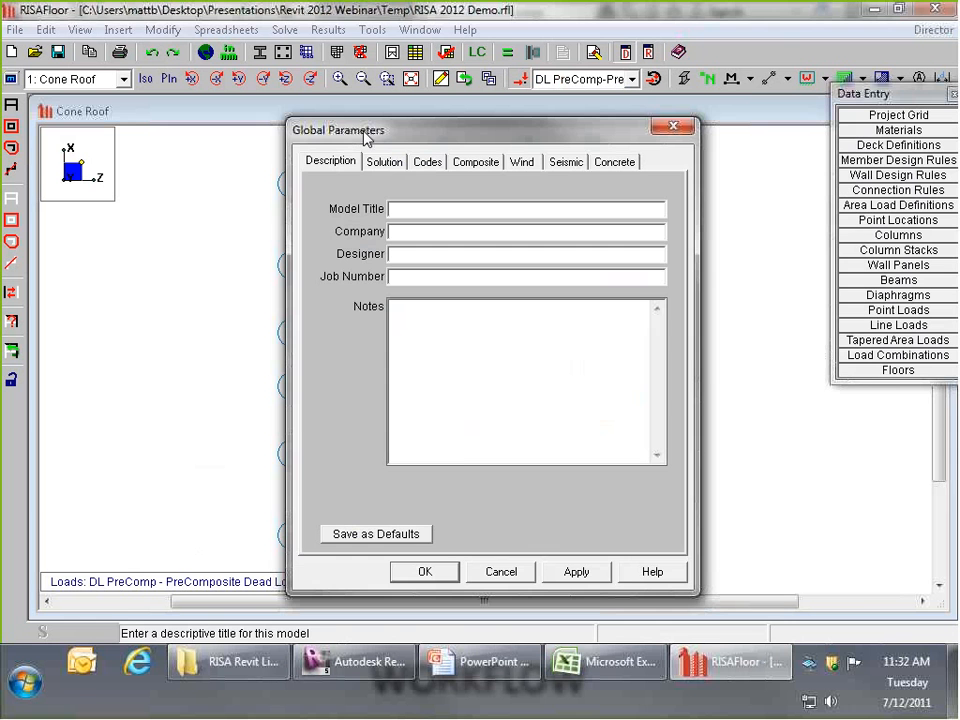
{"action": "left_click", "coordinate": [426, 571]}
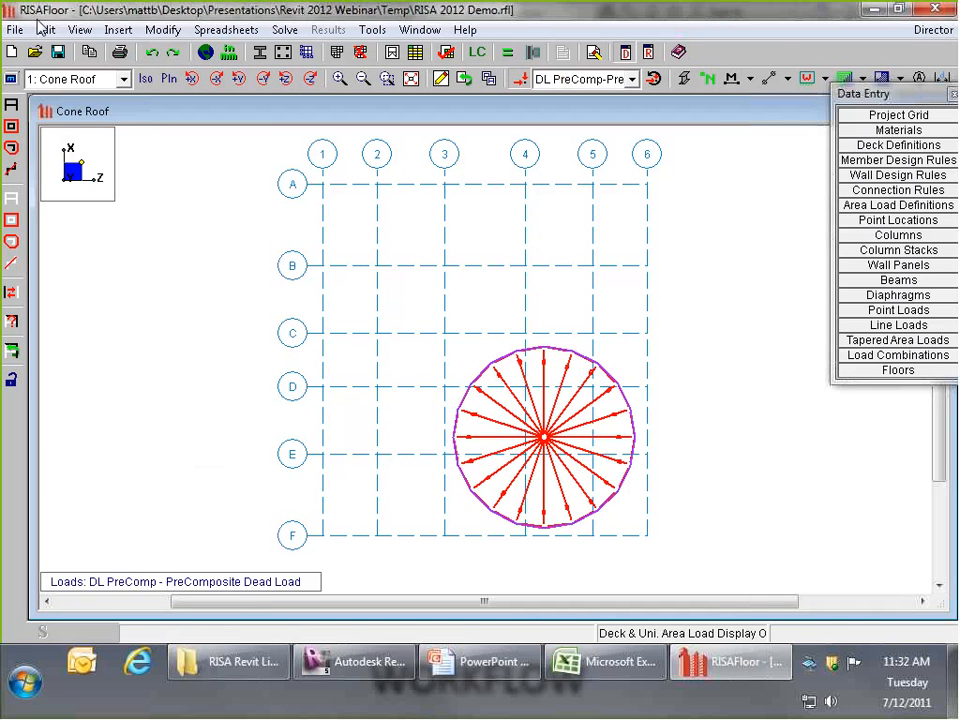
- Display the full model in RISAFloor and review the imported floor elevations in the Floors spreadsheet
{"action": "left_click", "coordinate": [72, 80]}
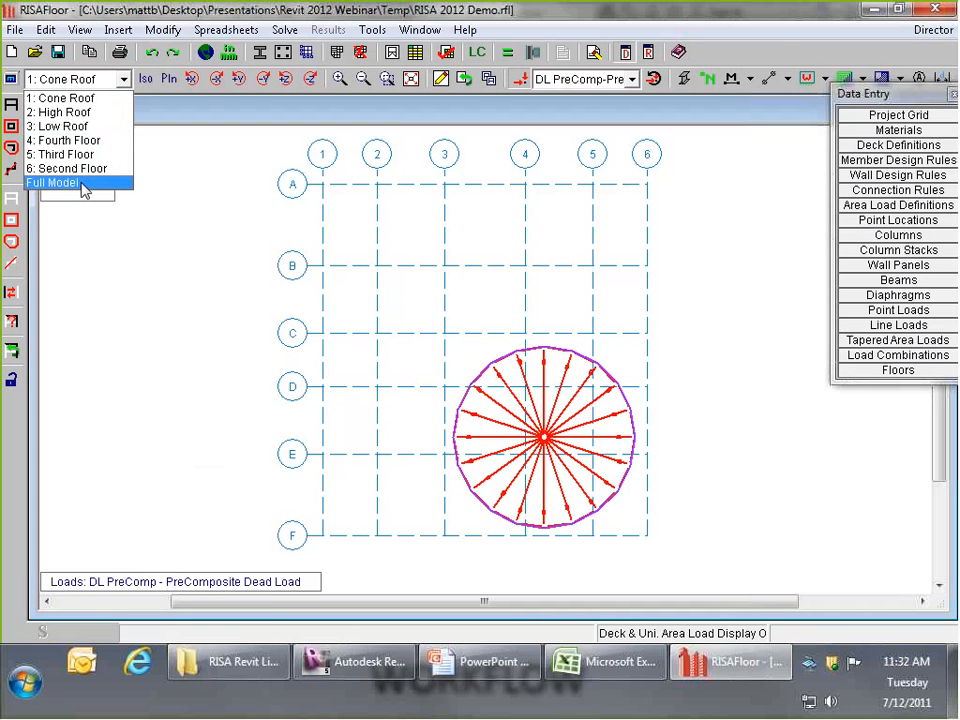
{"action": "left_click", "coordinate": [84, 188]}
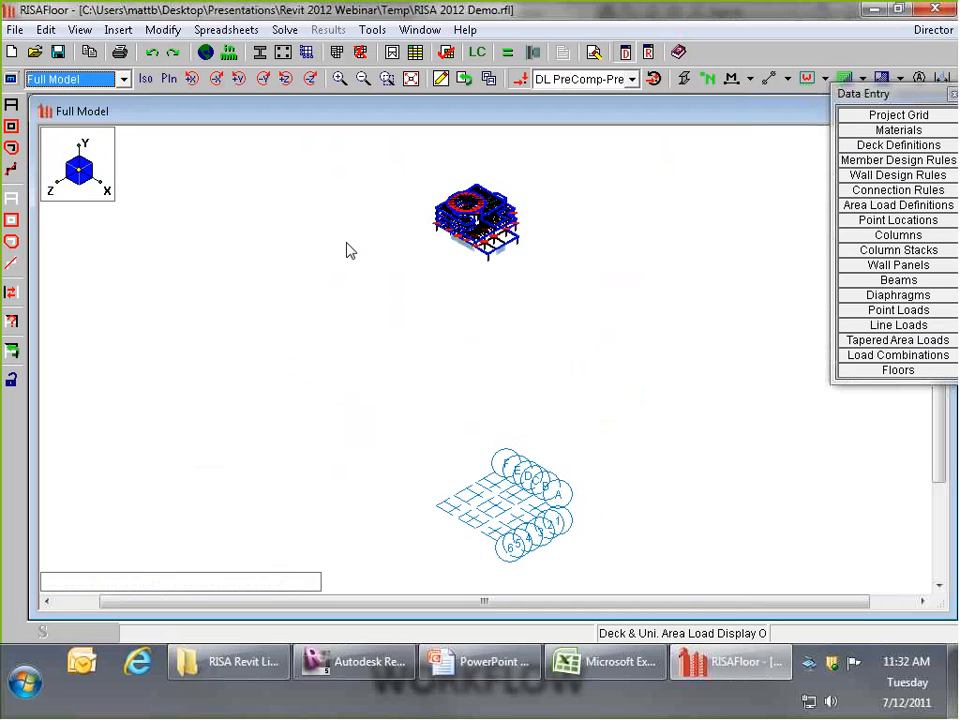
{"action": "scroll", "coordinate": [483, 194], "scroll_direction": "up", "scroll_amount": 2}
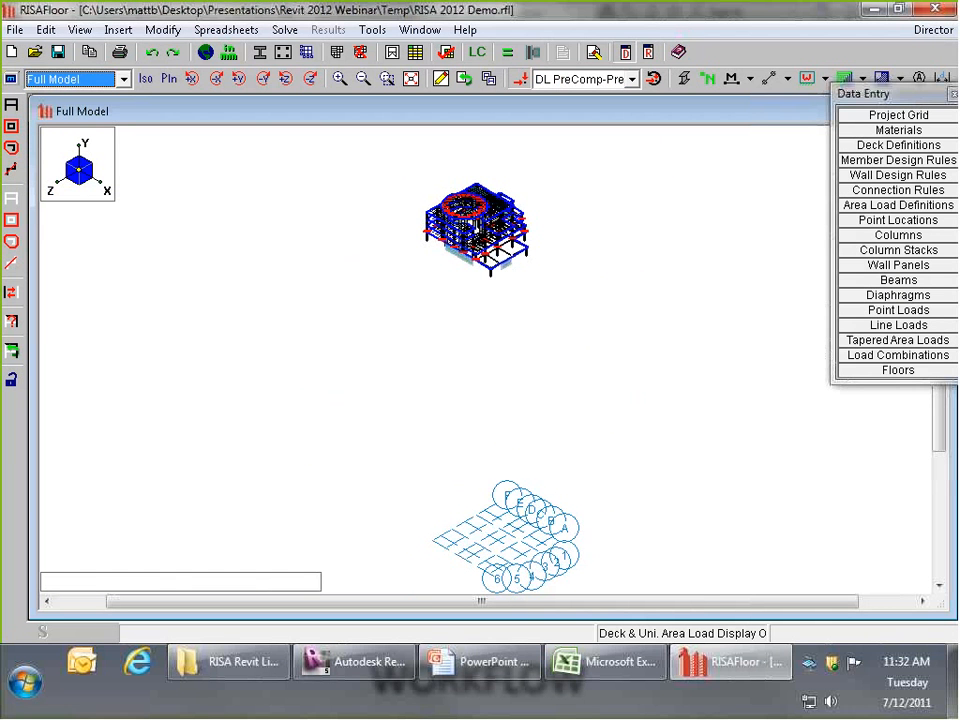
{"action": "left_click", "coordinate": [503, 560]}
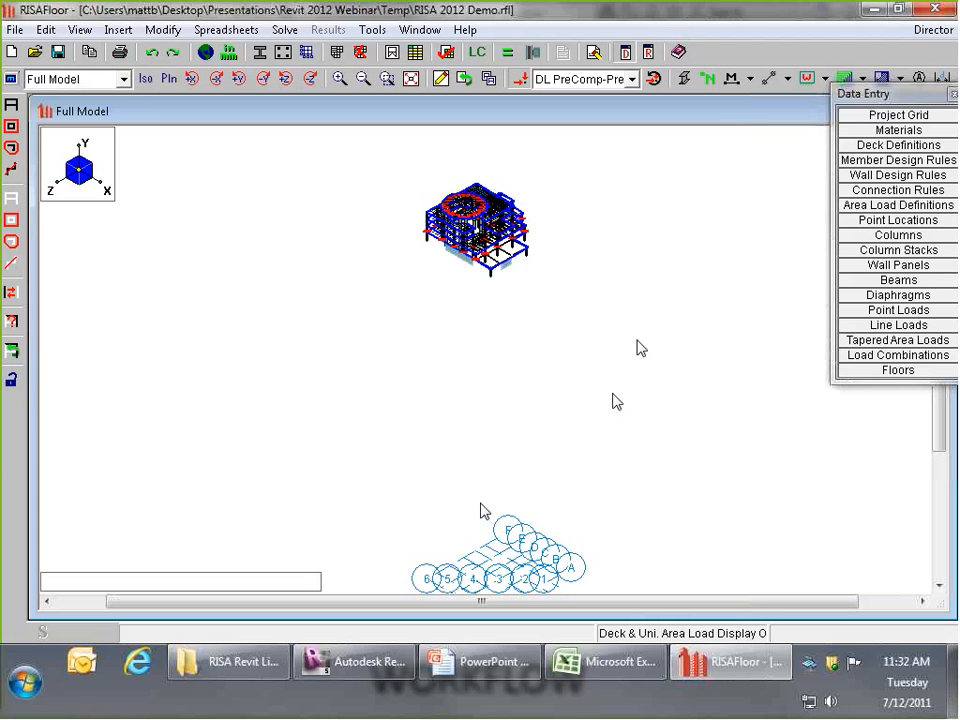
{"action": "left_click", "coordinate": [877, 372]}
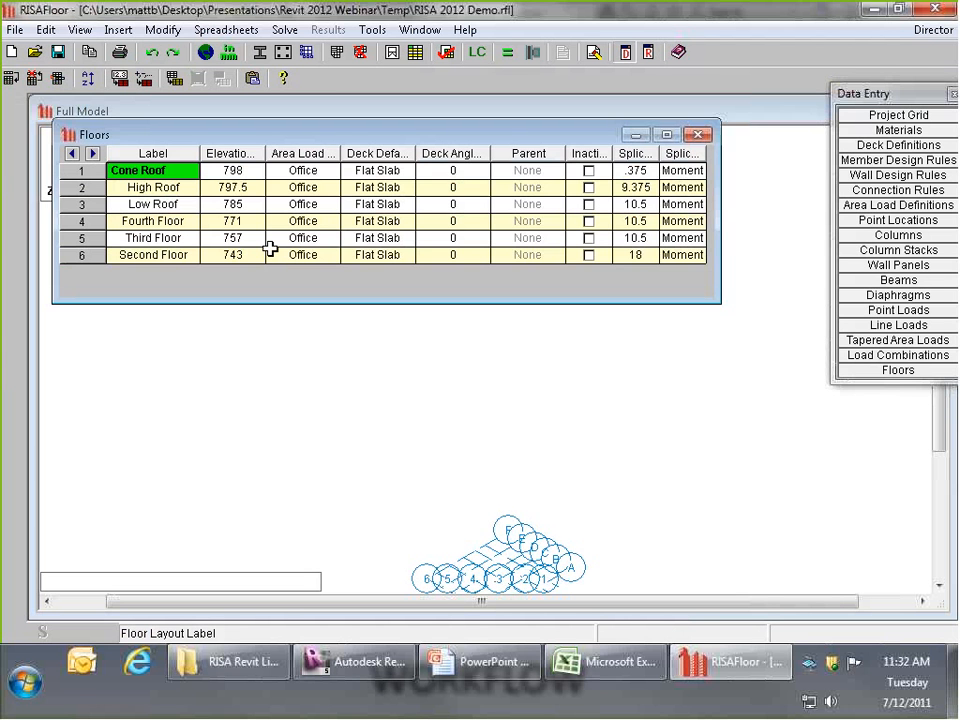
{"action": "left_click", "coordinate": [698, 135]}
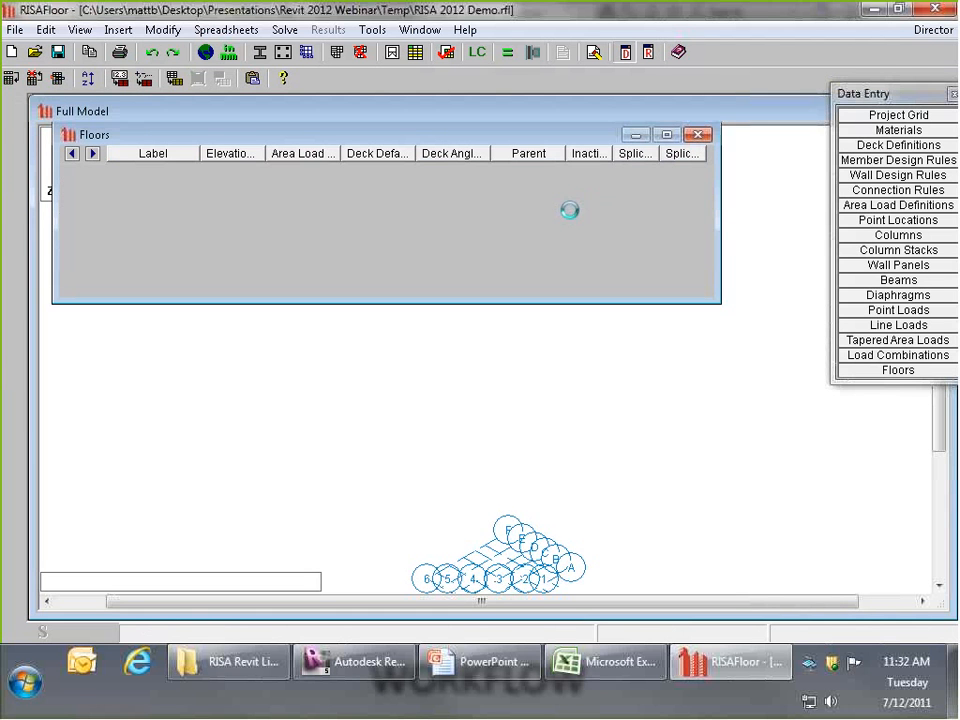
- Examine the imported model's framing, columns and wall panels up close and from a rotated angle
{"action": "scroll", "coordinate": [562, 220], "scroll_direction": "up", "scroll_amount": 3}
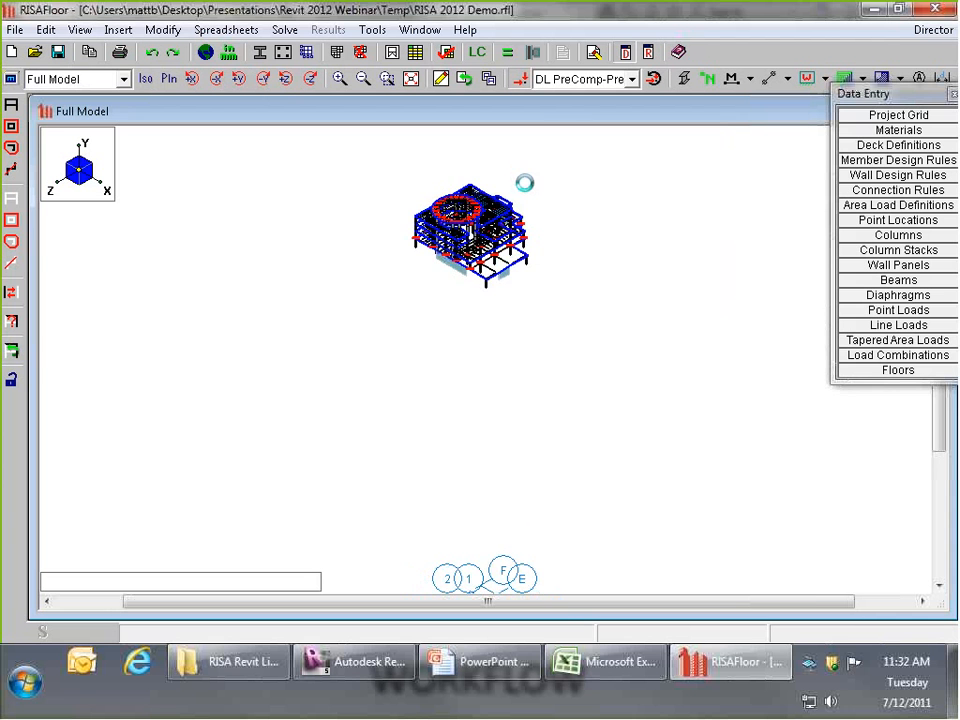
{"action": "scroll", "coordinate": [444, 196], "scroll_direction": "up", "scroll_amount": 3}
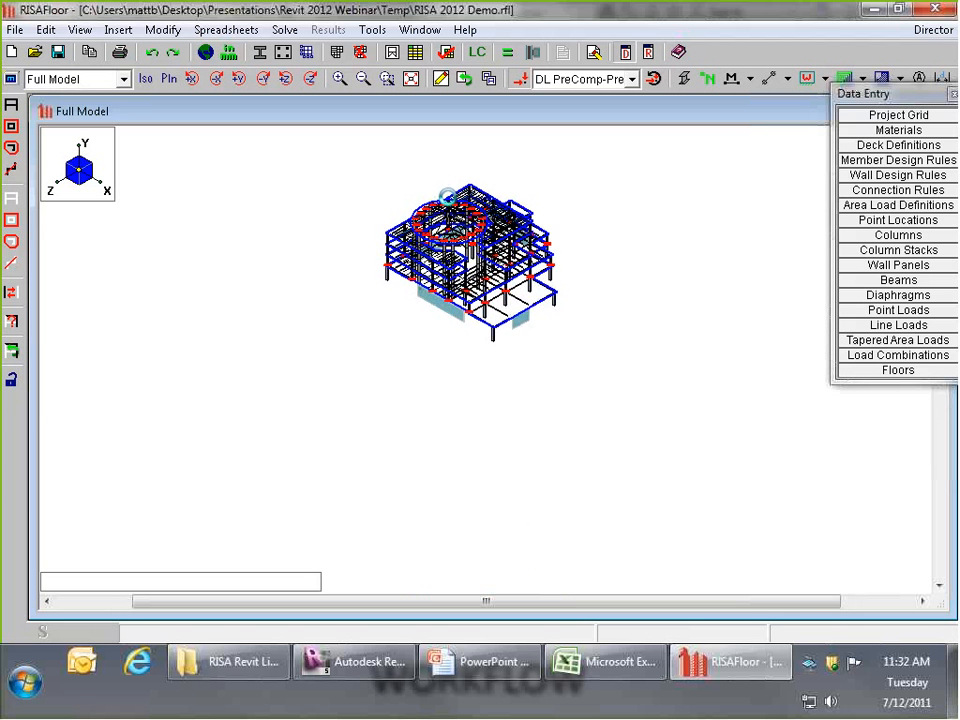
{"action": "scroll", "coordinate": [482, 214], "scroll_direction": "up", "scroll_amount": 2}
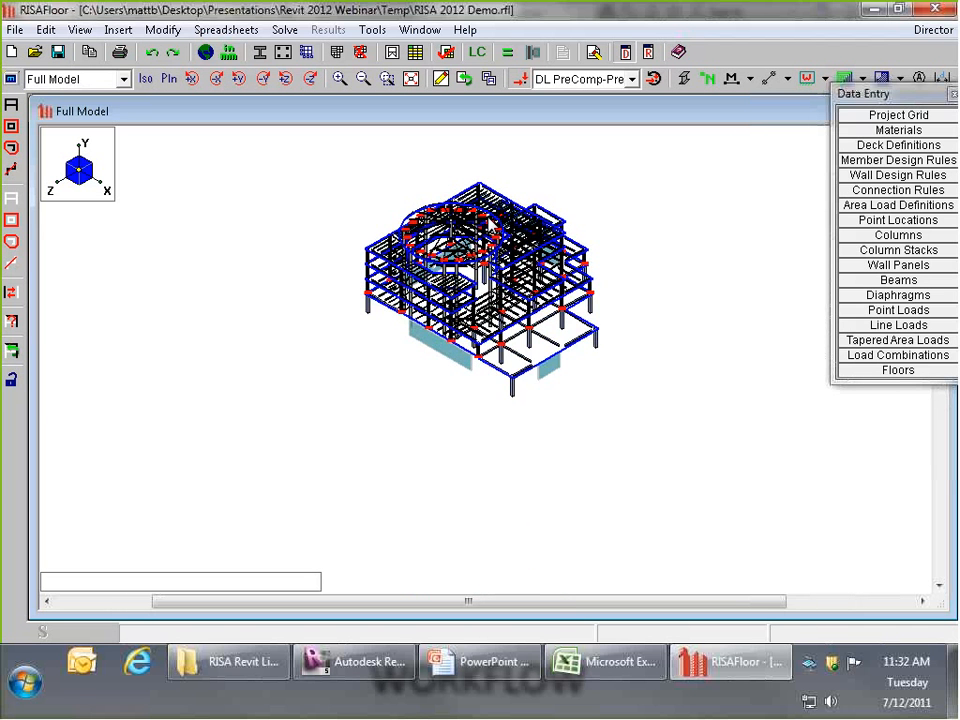
{"action": "scroll", "coordinate": [567, 388], "scroll_direction": "up", "scroll_amount": 2}
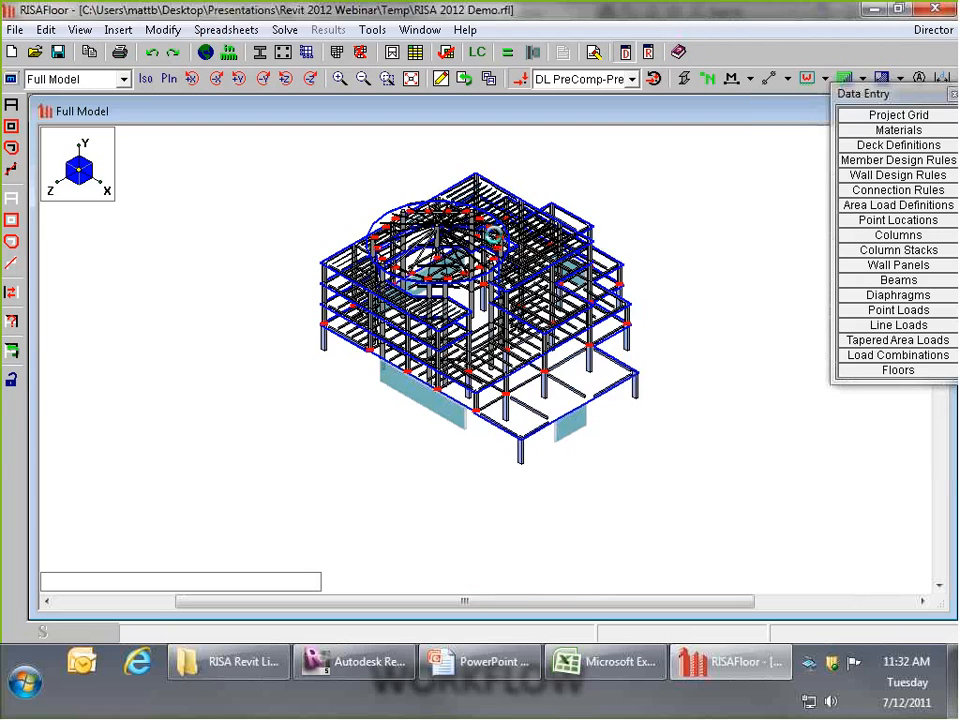
{"action": "scroll", "coordinate": [427, 231], "scroll_direction": "up", "scroll_amount": 2}
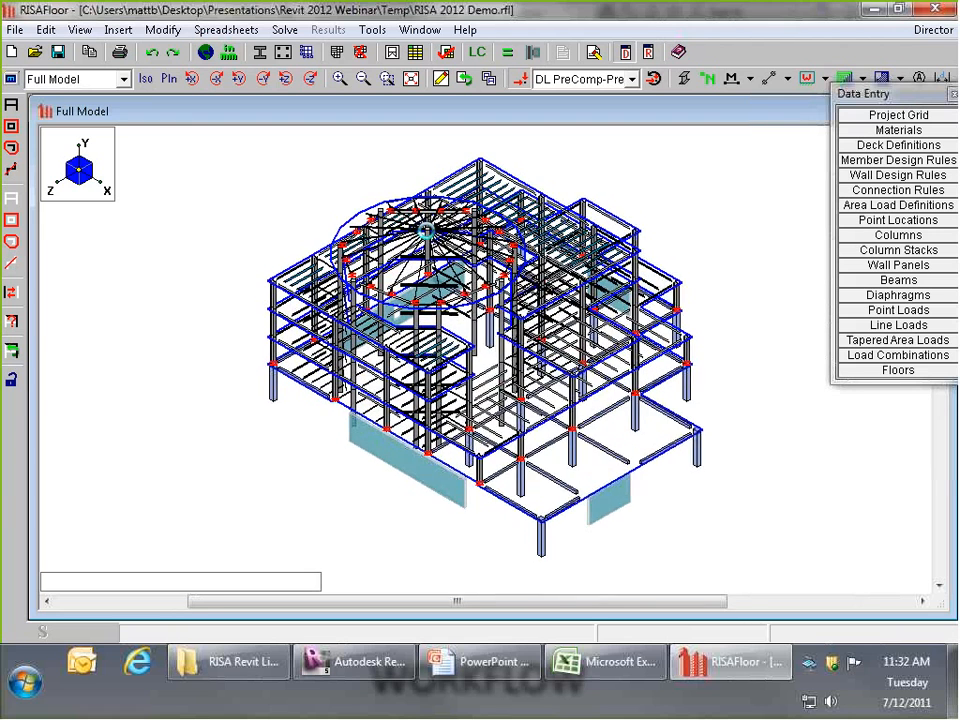
{"action": "scroll", "coordinate": [427, 231], "scroll_direction": "up", "scroll_amount": 2}
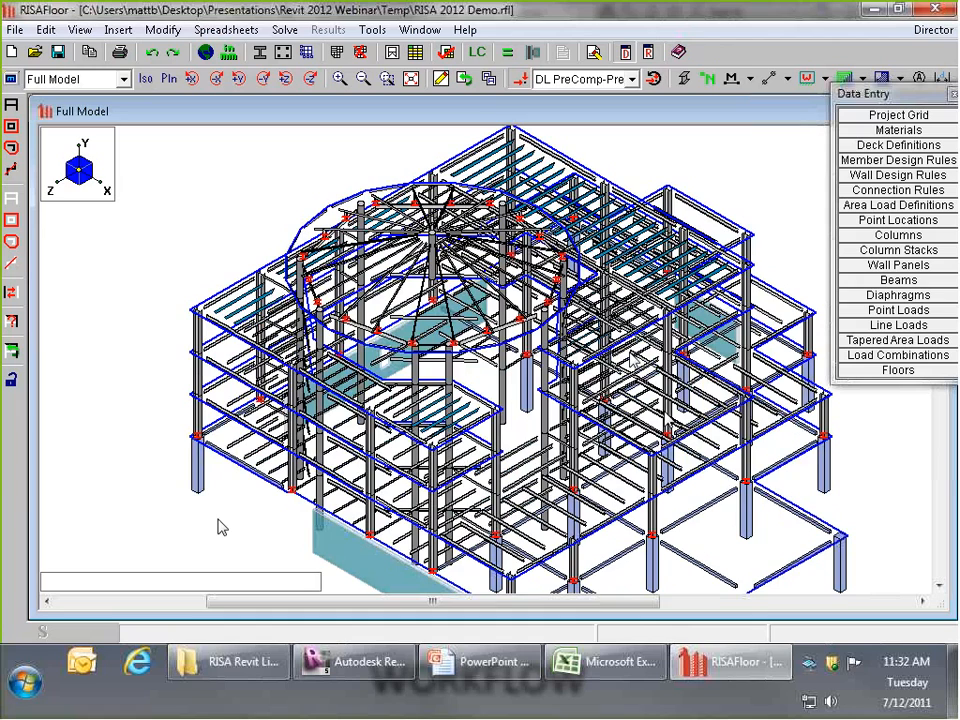
{"action": "middle_click_drag", "start_coordinate": [240, 508], "coordinate": [398, 417]}
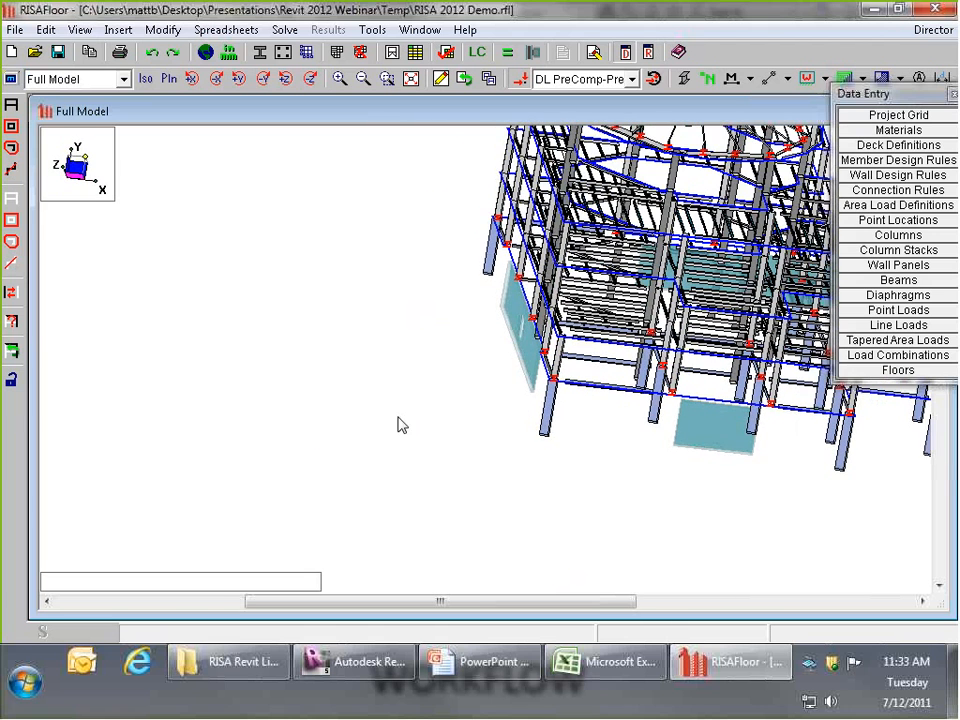
- Display the Cone Roof floor on its own and fit the whole plan in view
{"action": "left_click", "coordinate": [60, 79]}
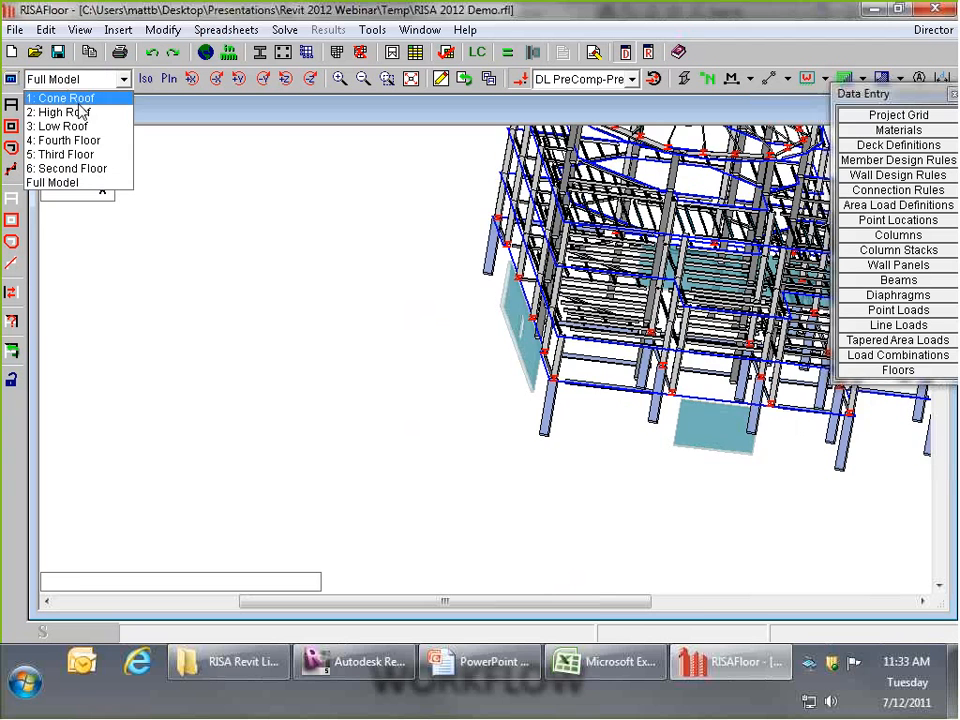
{"action": "left_click", "coordinate": [78, 103]}
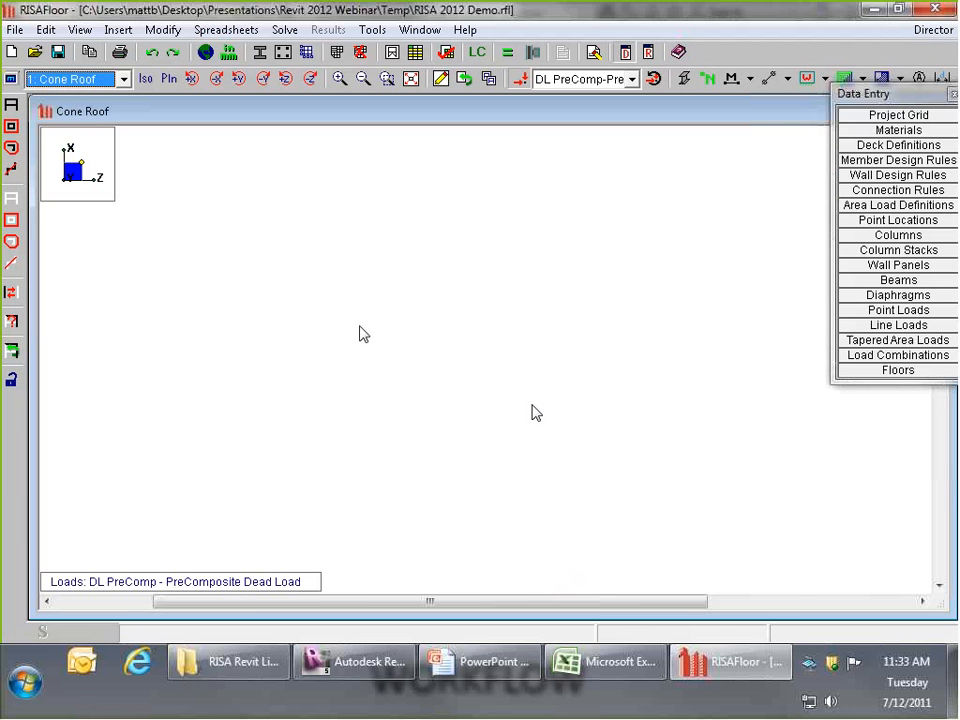
{"action": "left_click", "coordinate": [411, 80]}
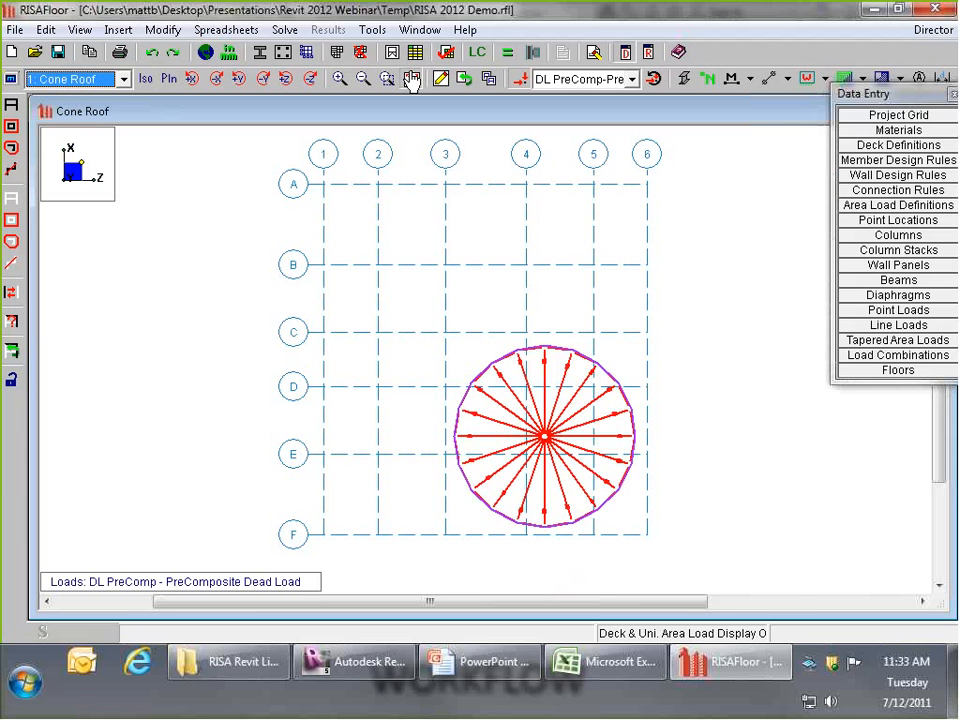
{"action": "mouse_move", "coordinate": [533, 677]}
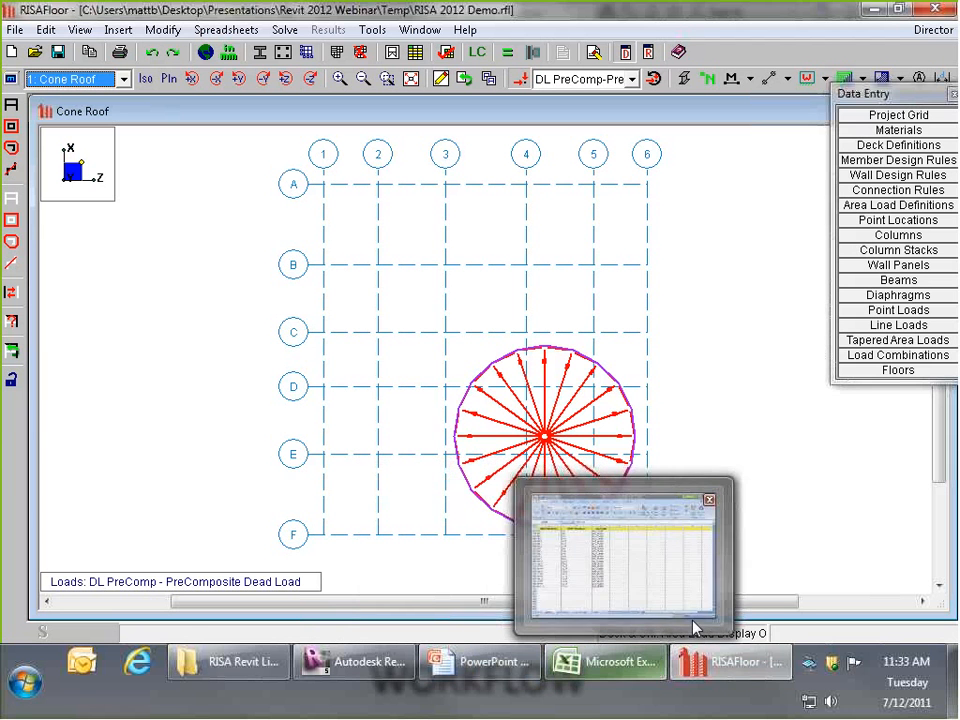
- Open the Materials spreadsheet and arrange the windows to review the complete list of hot rolled steel materials
{"action": "left_click_drag", "start_coordinate": [865, 94], "coordinate": [803, 138]}
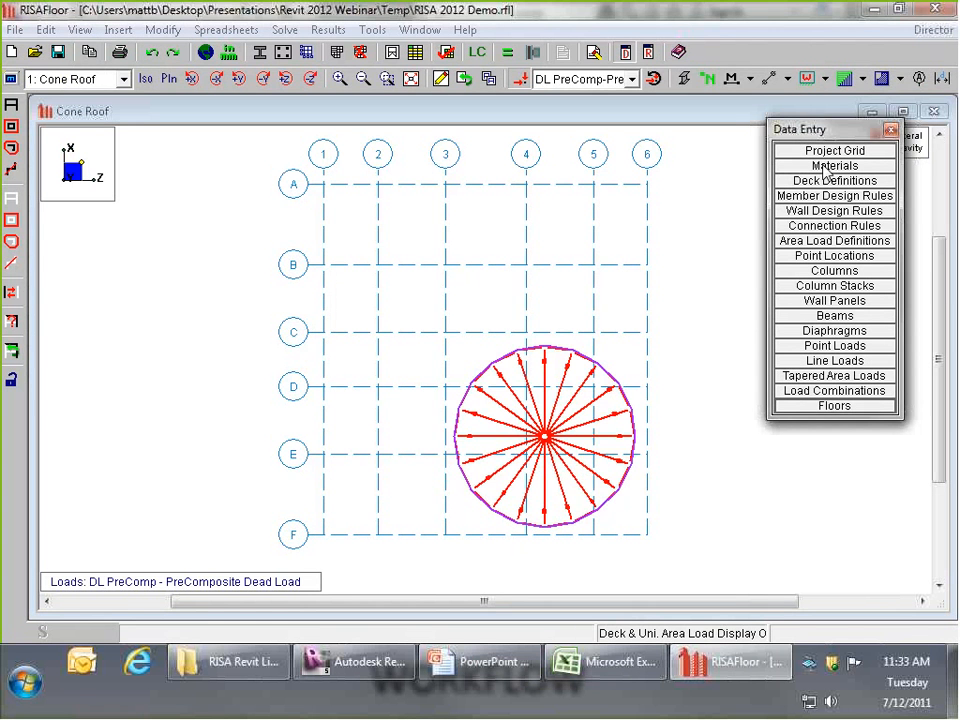
{"action": "left_click", "coordinate": [832, 166]}
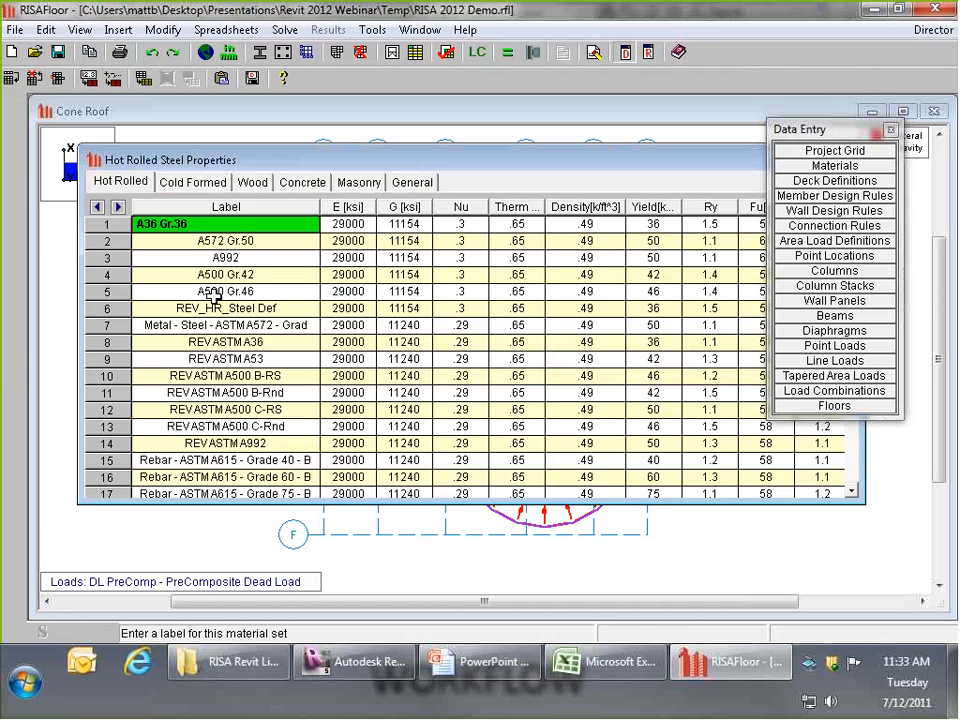
{"action": "left_click_drag", "start_coordinate": [213, 297], "coordinate": [232, 241]}
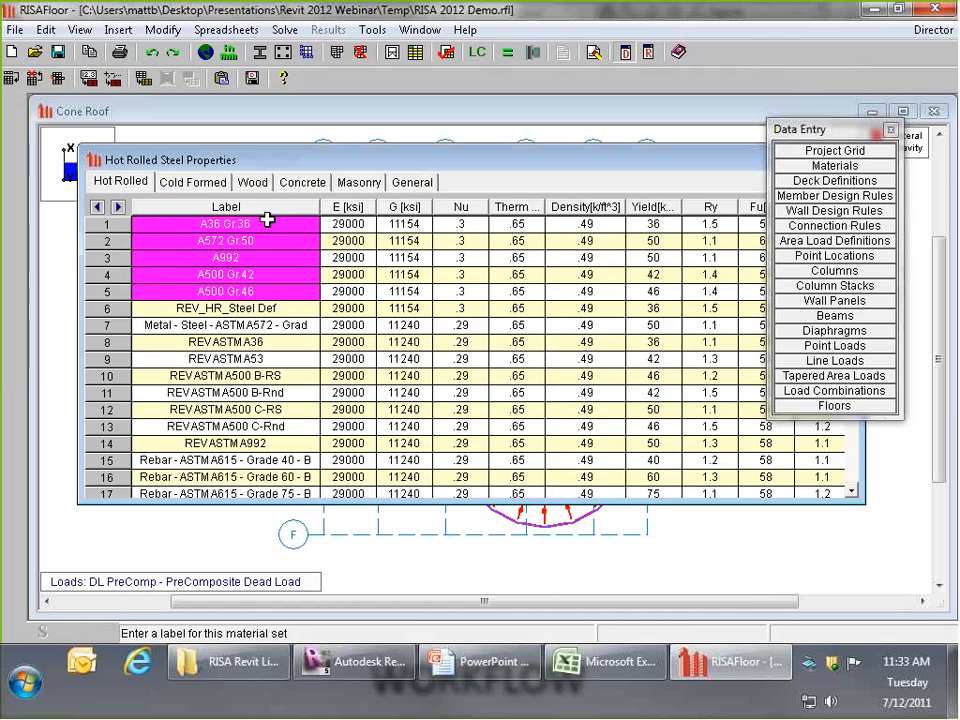
{"action": "left_click_drag", "start_coordinate": [449, 164], "coordinate": [435, 155]}
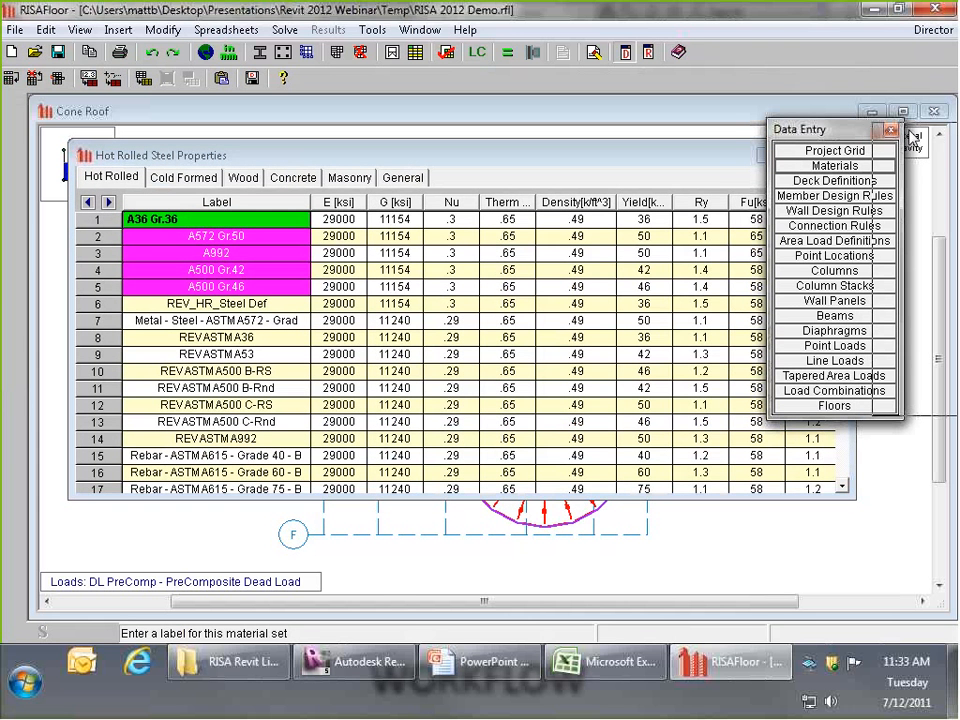
{"action": "left_click_drag", "start_coordinate": [909, 131], "coordinate": [811, 75]}
{"action": "left_click_drag", "start_coordinate": [718, 156], "coordinate": [718, 218]}
{"action": "left_click_drag", "start_coordinate": [829, 77], "coordinate": [923, 78]}
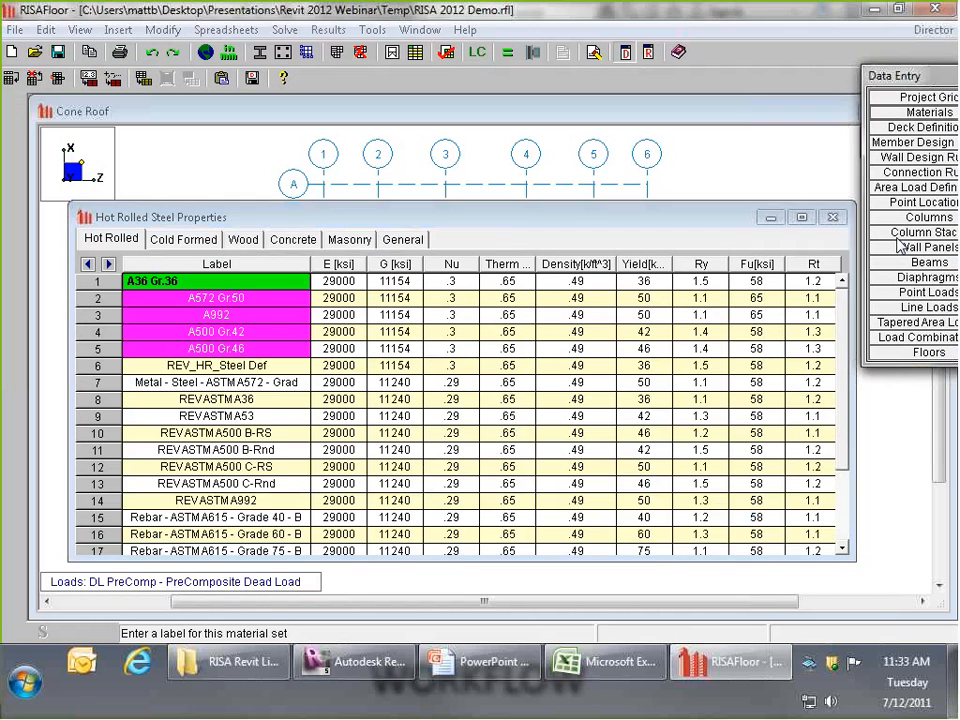
{"action": "left_click_drag", "start_coordinate": [842, 356], "coordinate": [845, 423]}
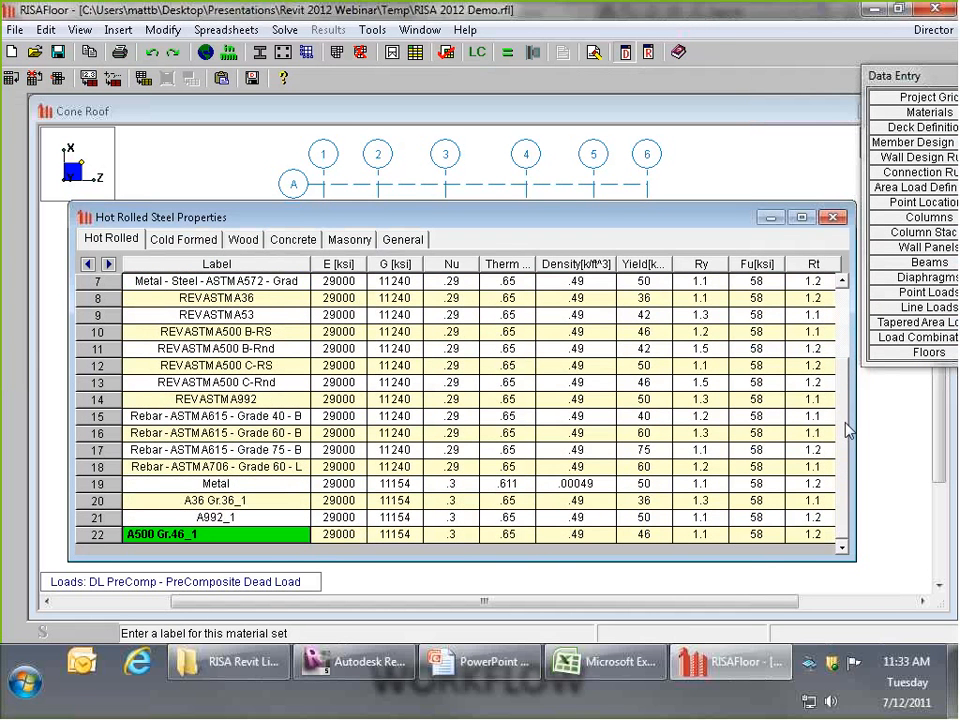
{"action": "left_click_drag", "start_coordinate": [617, 204], "coordinate": [617, 98]}
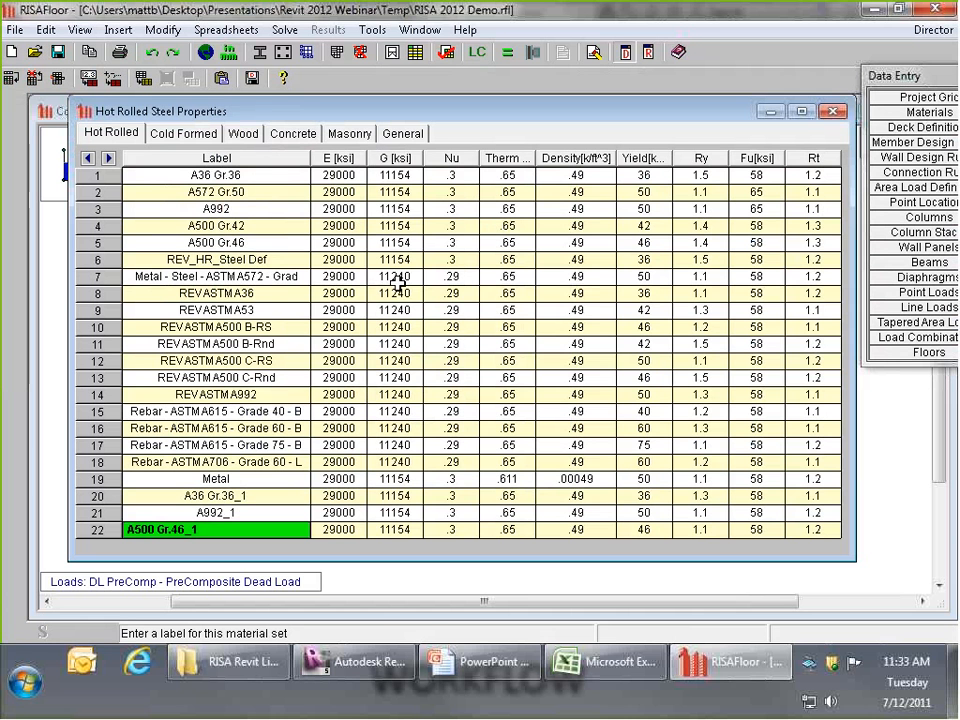
- Compare the shear modulus, Poisson's ratio, density and thermal coefficient of the default and Revit-exported steels, glancing at the Revit model as well
{"action": "left_click", "coordinate": [408, 176]}
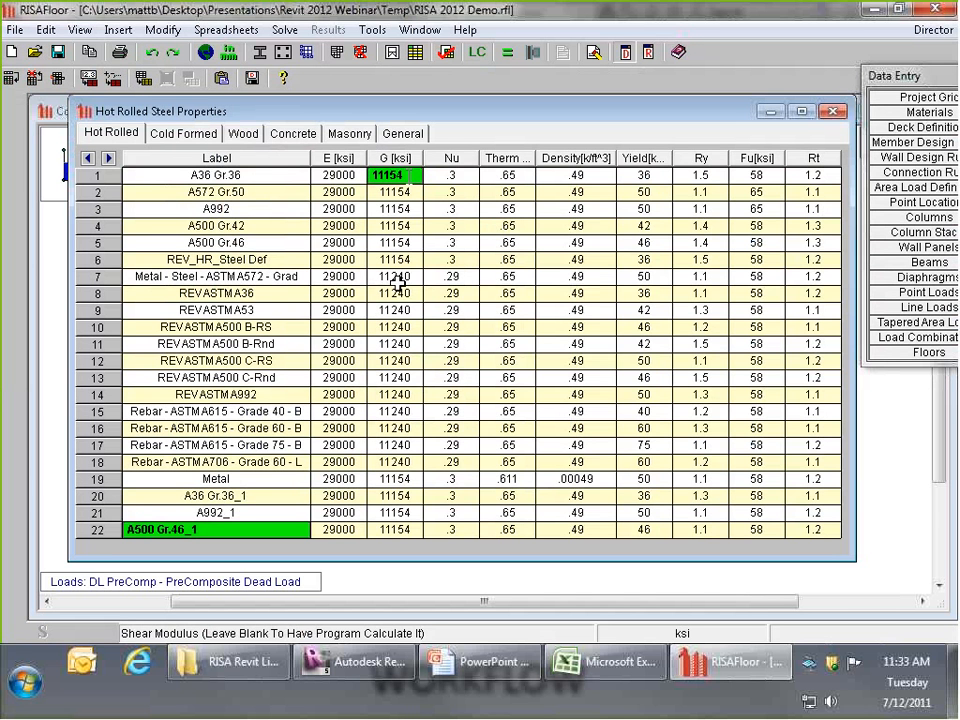
{"action": "left_click", "coordinate": [398, 277]}
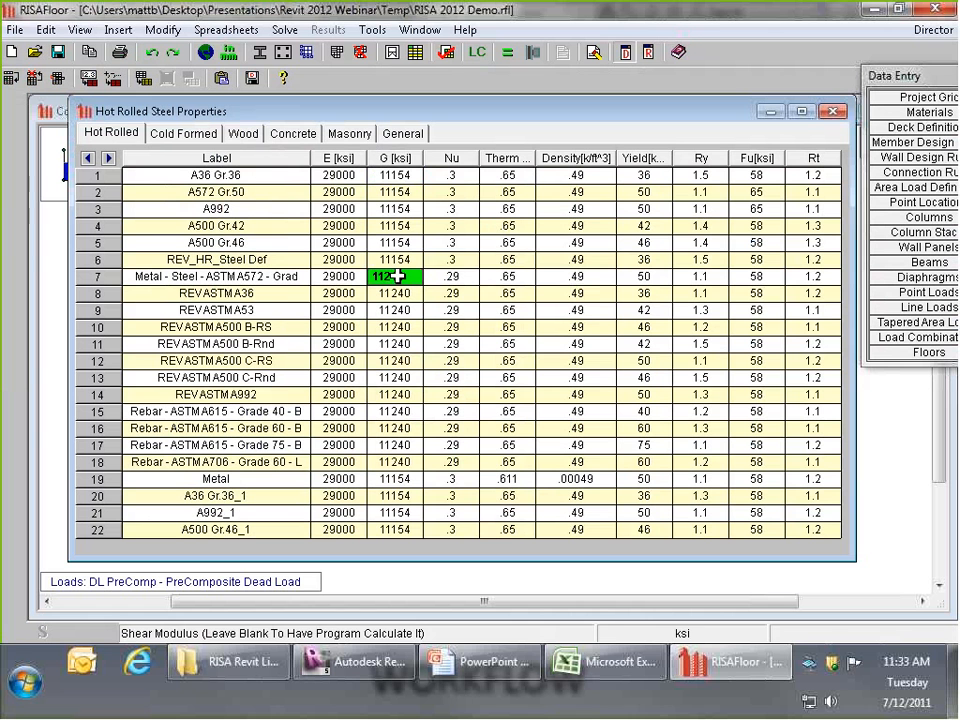
{"action": "left_click", "coordinate": [451, 259]}
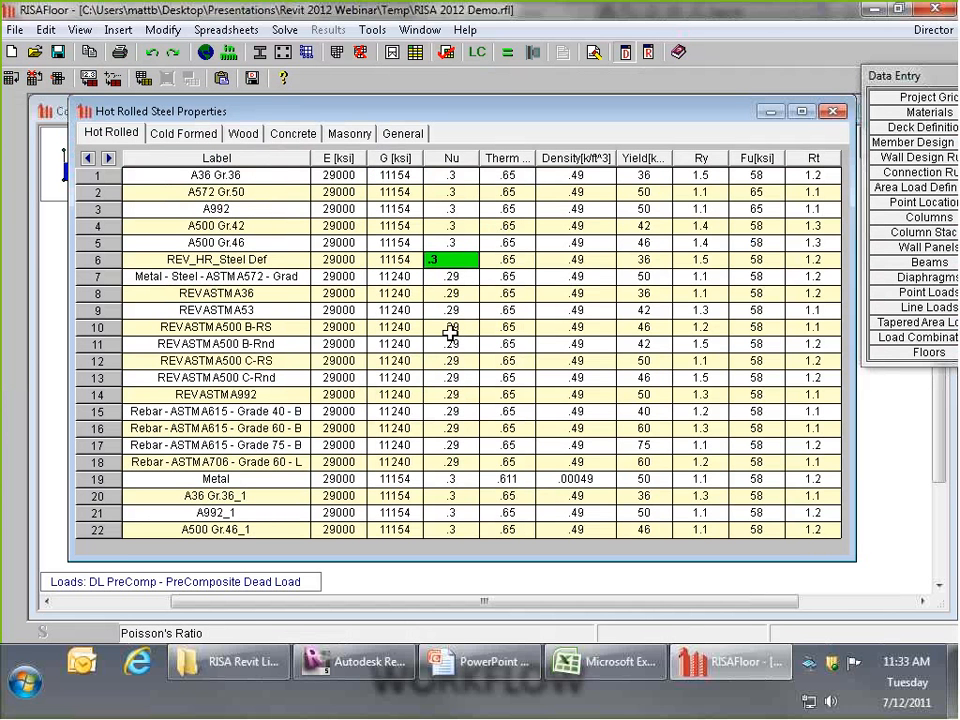
{"action": "left_click", "coordinate": [451, 462]}
{"action": "left_click", "coordinate": [565, 483]}
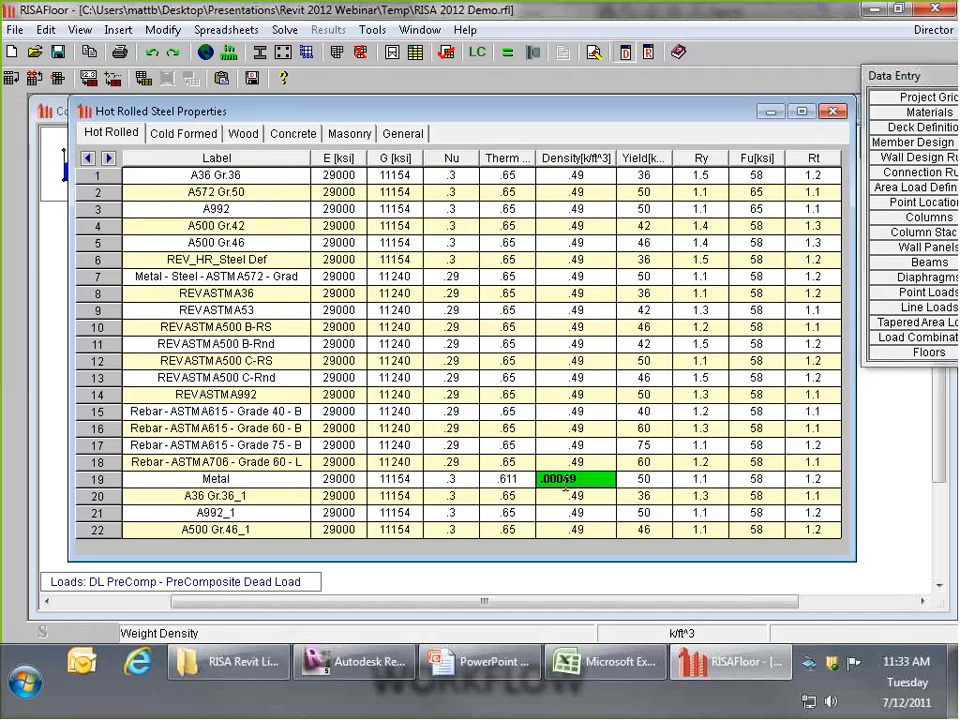
{"action": "left_click", "coordinate": [565, 481]}
{"action": "left_click", "coordinate": [548, 480]}
{"action": "left_click", "coordinate": [520, 479]}
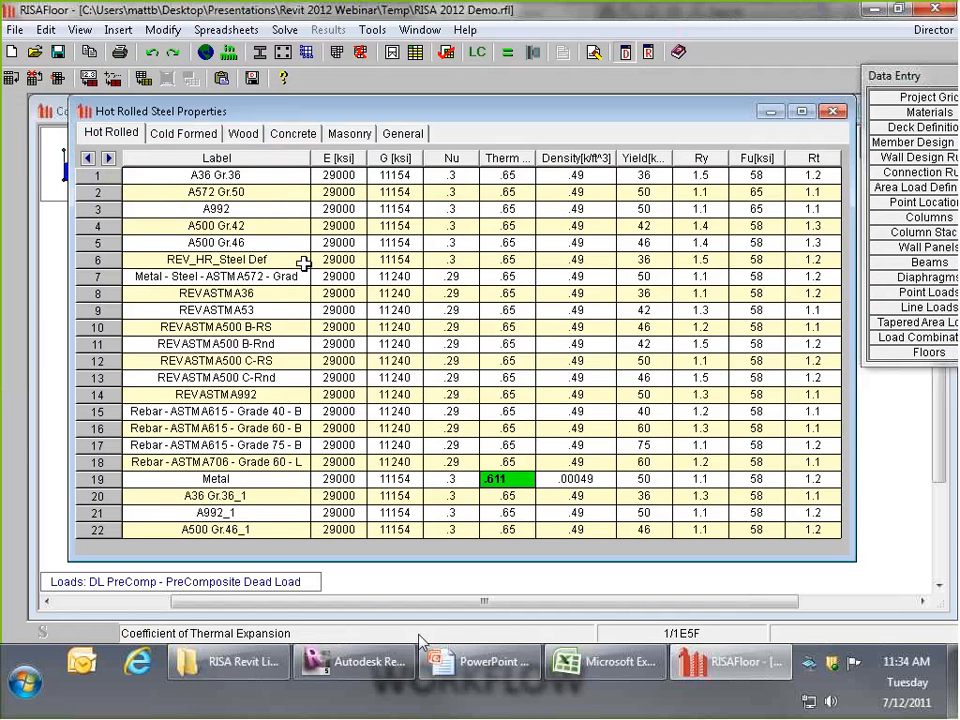
{"action": "left_click", "coordinate": [376, 668]}
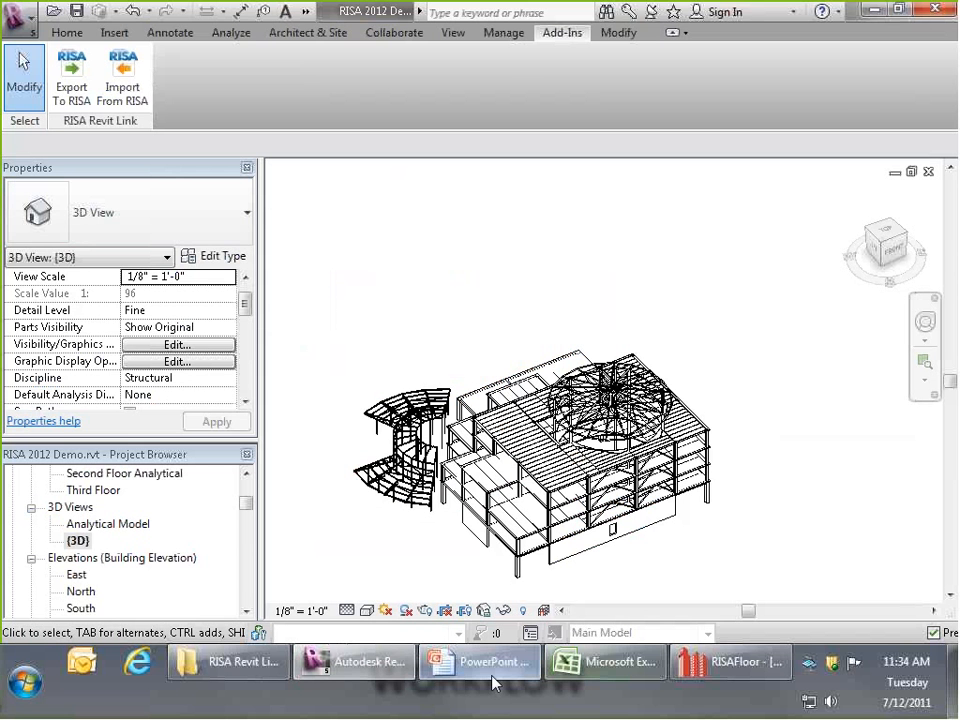
{"action": "left_click", "coordinate": [704, 662]}
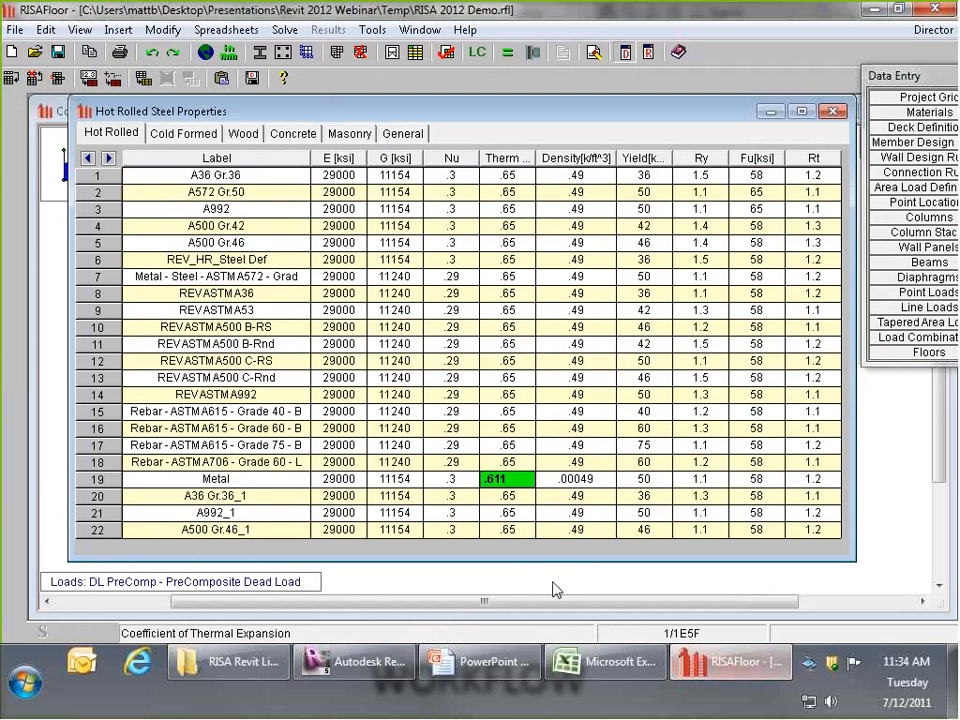
- Block-fill the entire G column with a blank value to clear the shear modulus of every hot rolled material
{"action": "left_click", "coordinate": [395, 159]}
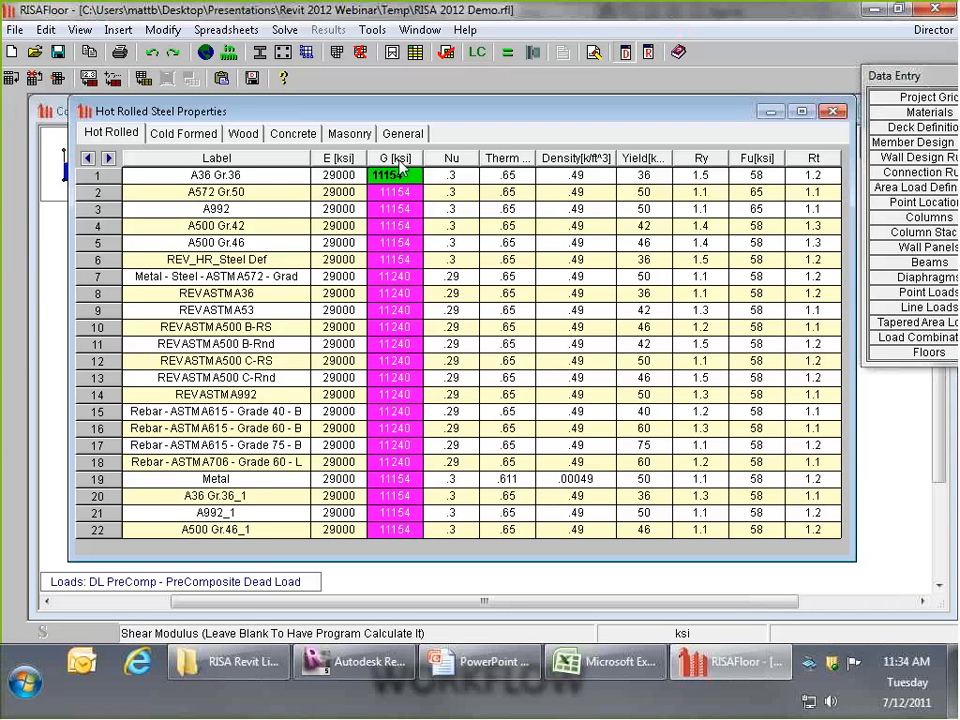
{"action": "right_click", "coordinate": [398, 190]}
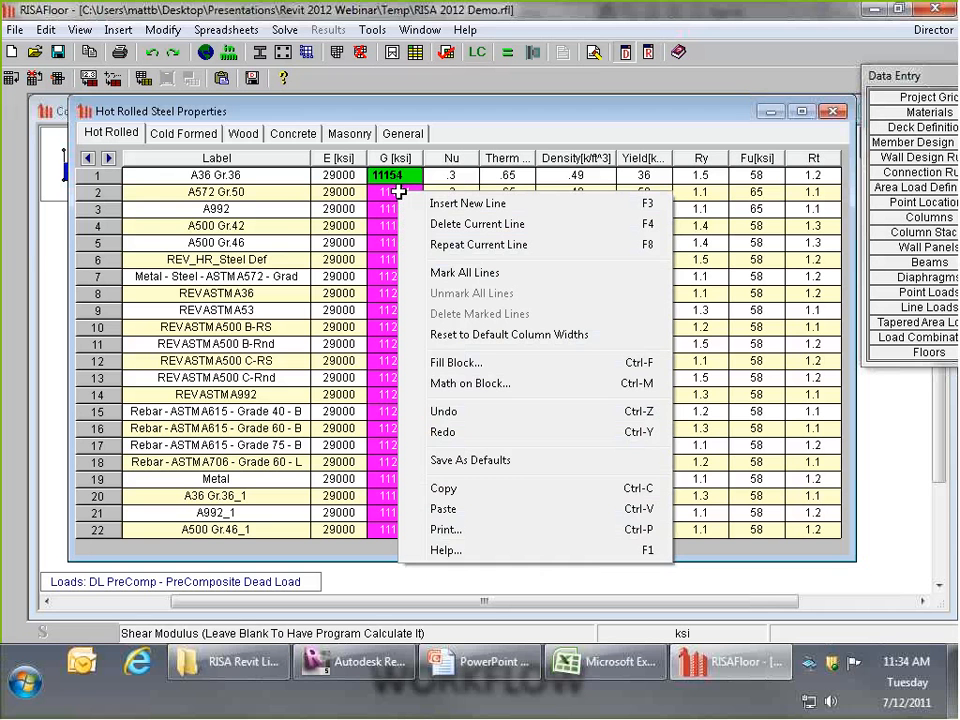
{"action": "left_click", "coordinate": [455, 364]}
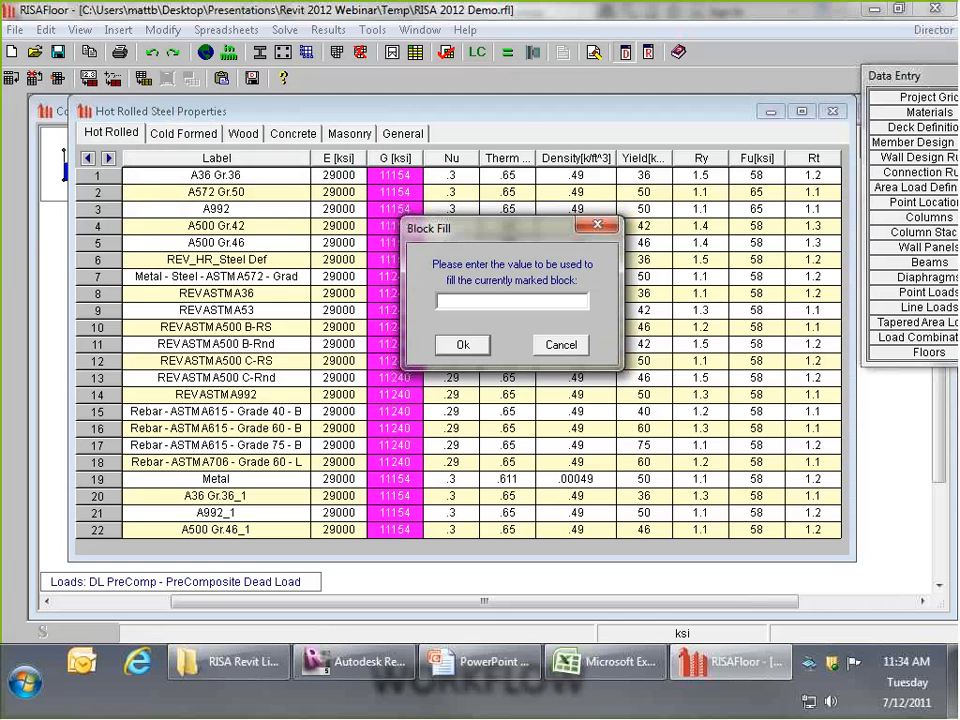
{"action": "key", "text": "Return"}
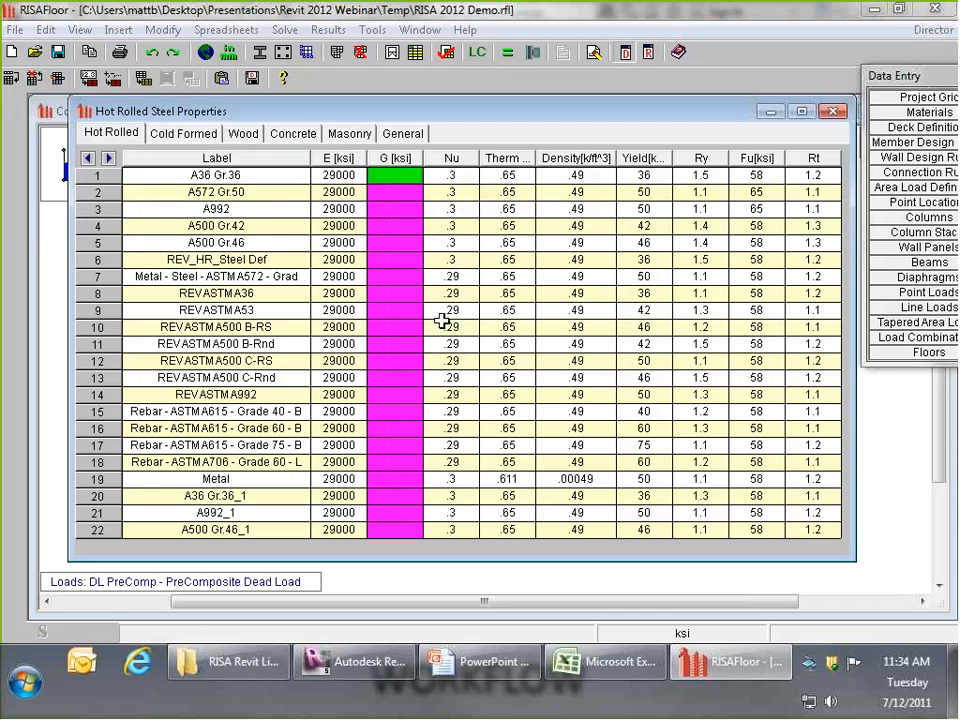
- Block-fill the Nu column with .3 for all hot rolled materials
{"action": "left_click", "coordinate": [451, 160]}
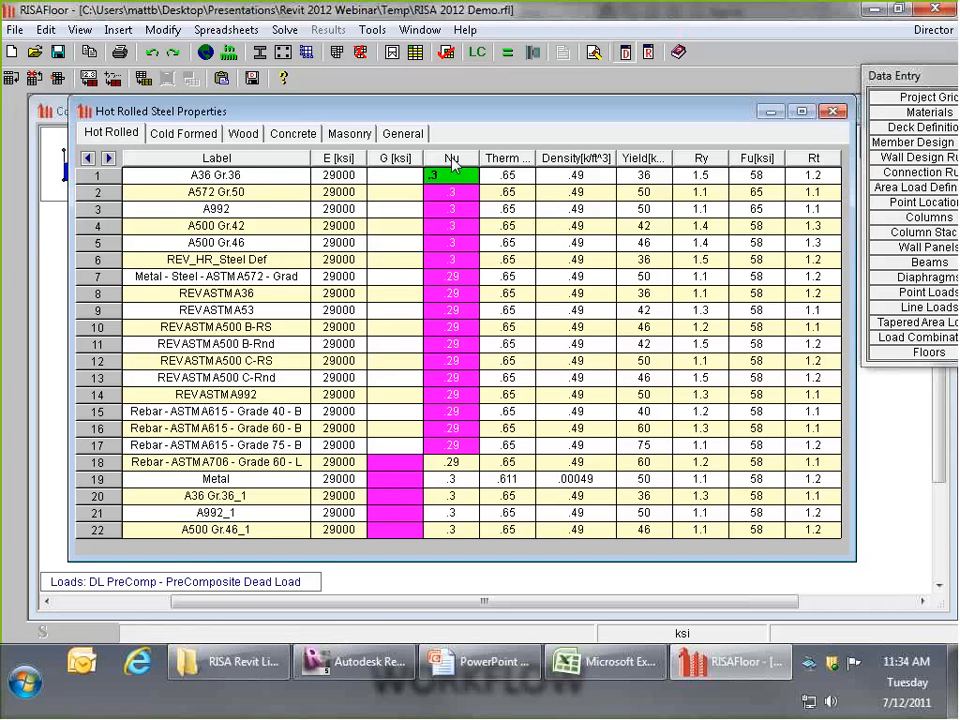
{"action": "right_click", "coordinate": [465, 160]}
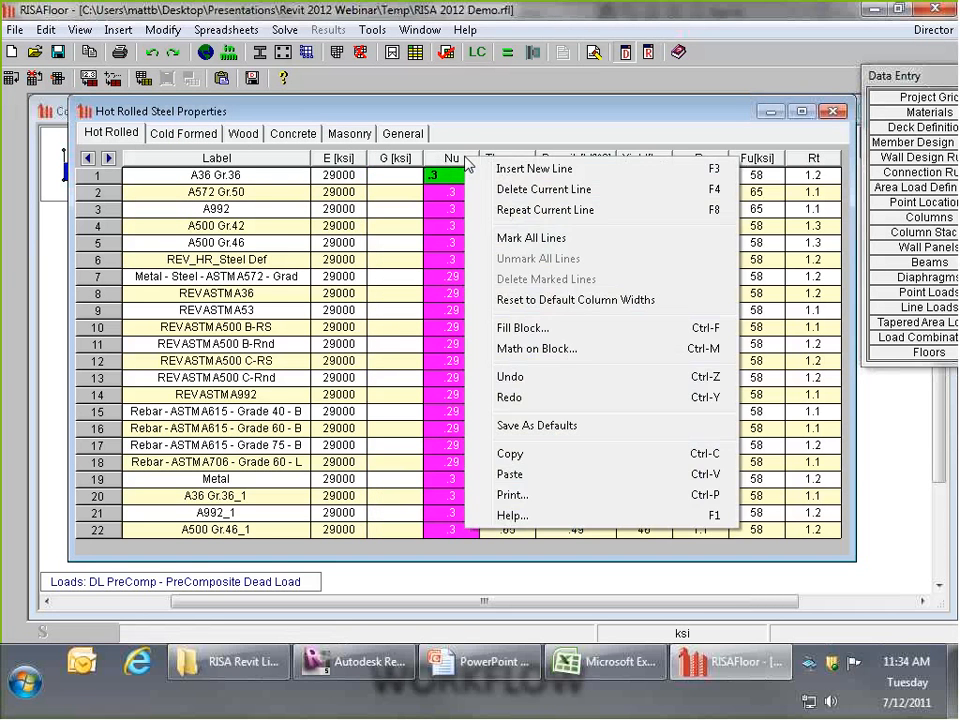
{"action": "left_click", "coordinate": [537, 338]}
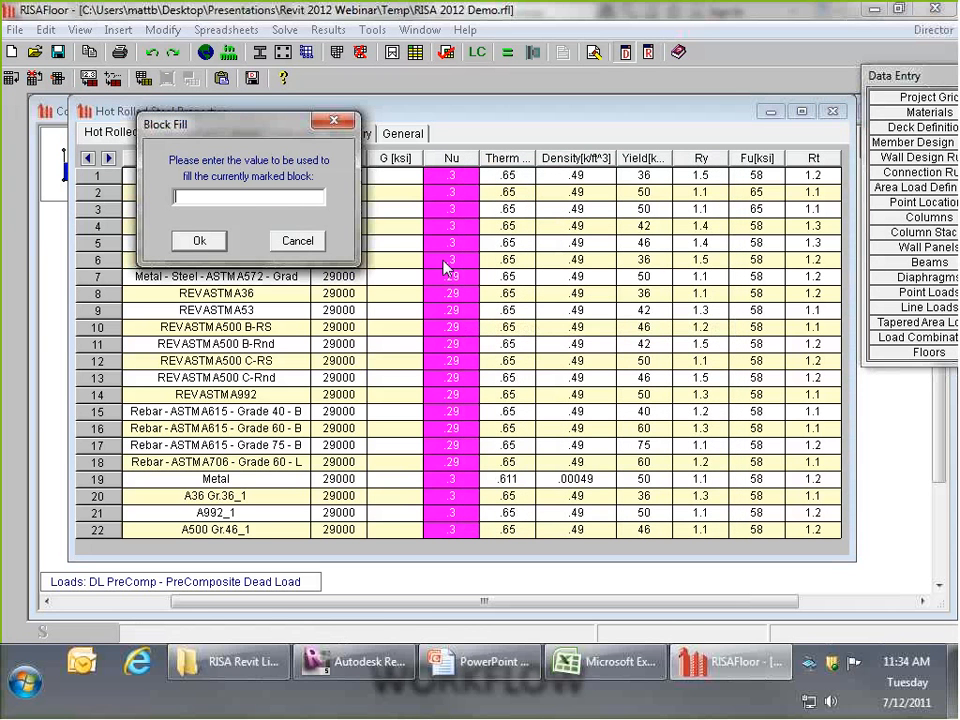
{"action": "type", "text": ".3"}
{"action": "key", "text": "Return"}
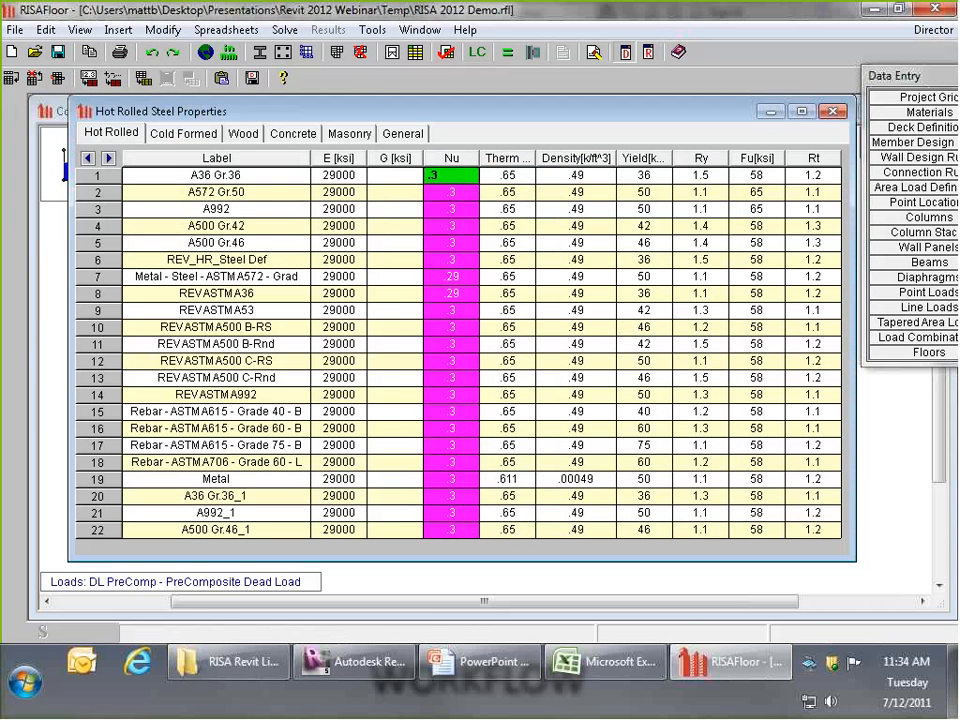
- Block-fill the thermal expansion column with .65 for all hot rolled materials
{"action": "left_click", "coordinate": [508, 158]}
{"action": "right_click", "coordinate": [508, 158]}
{"action": "left_click", "coordinate": [625, 327]}
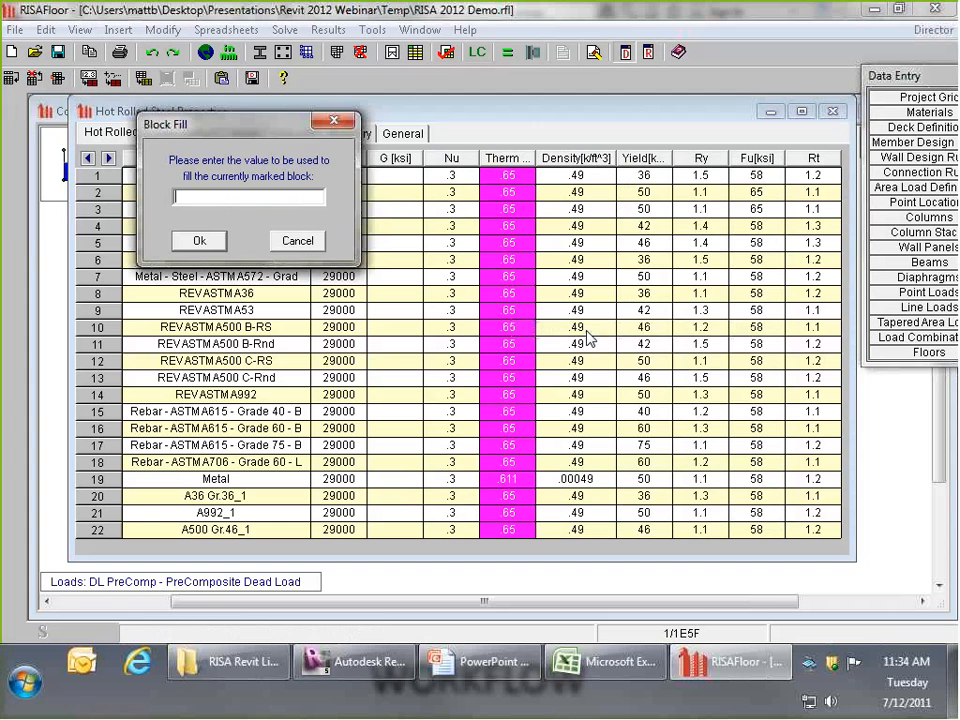
{"action": "type", "text": ".65"}
{"action": "key", "text": "Return"}
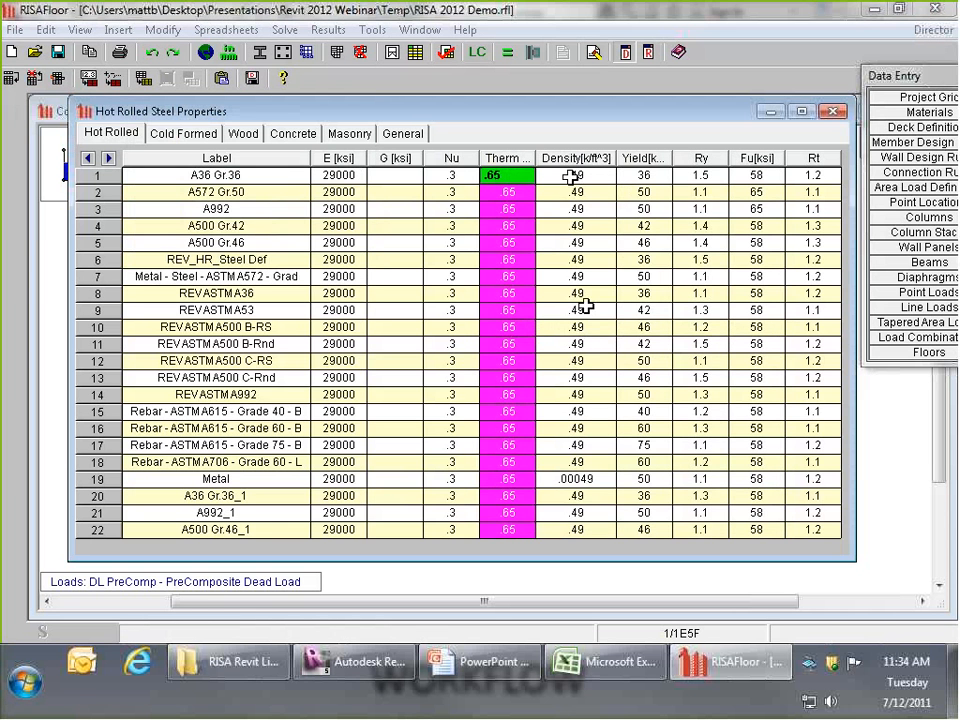
- Block-fill the Density column with .49 for all hot rolled materials
{"action": "left_click", "coordinate": [576, 158]}
{"action": "right_click", "coordinate": [576, 158]}
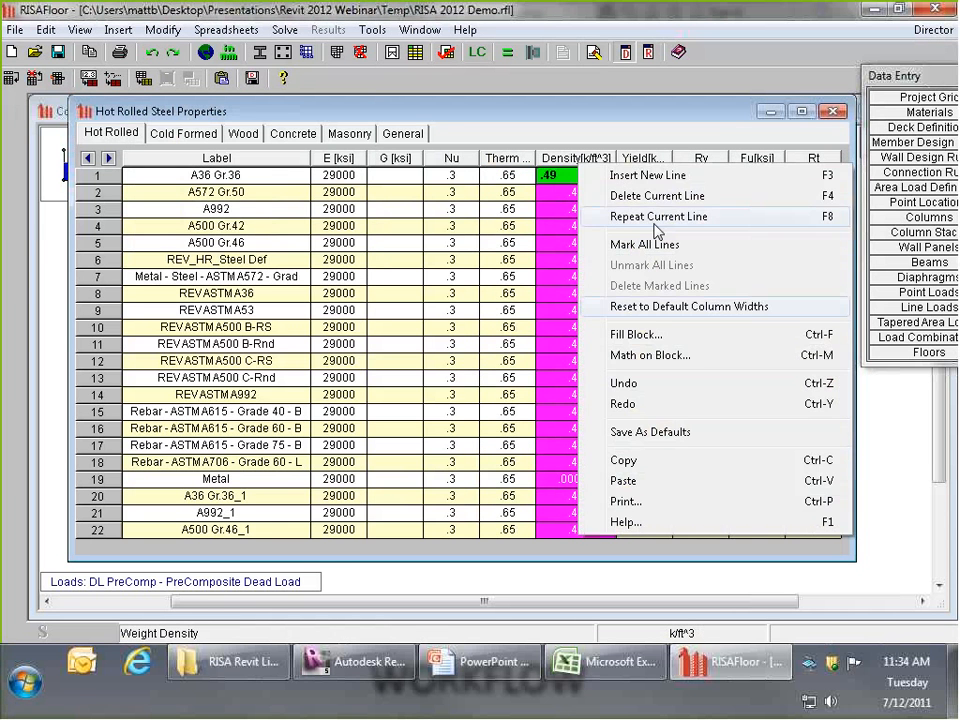
{"action": "left_click", "coordinate": [669, 336]}
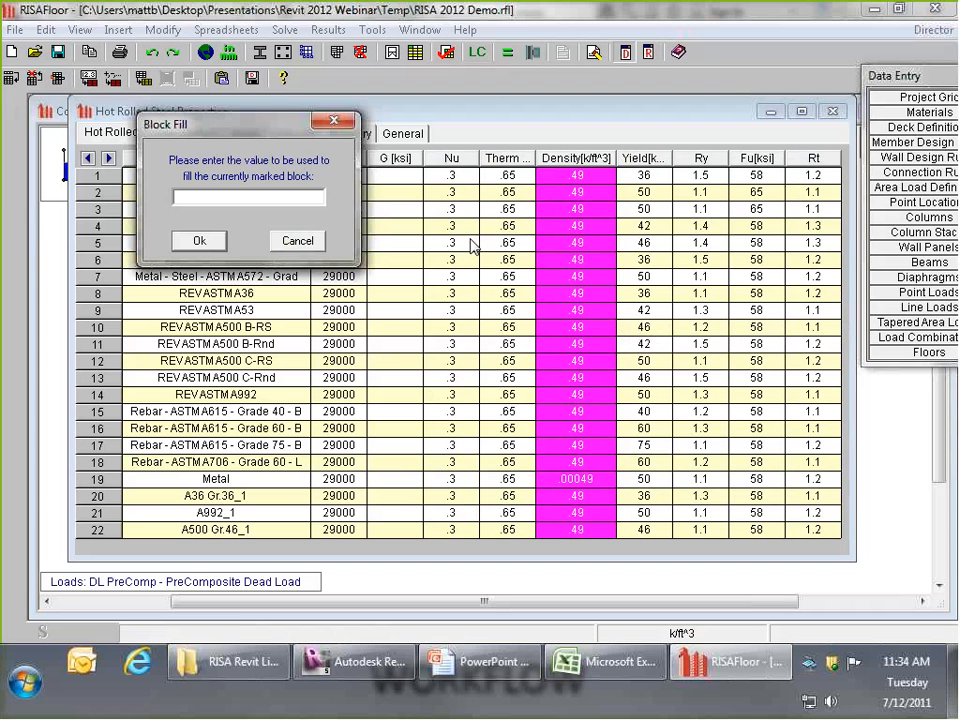
{"action": "type", "text": ".49"}
{"action": "key", "text": "Return"}
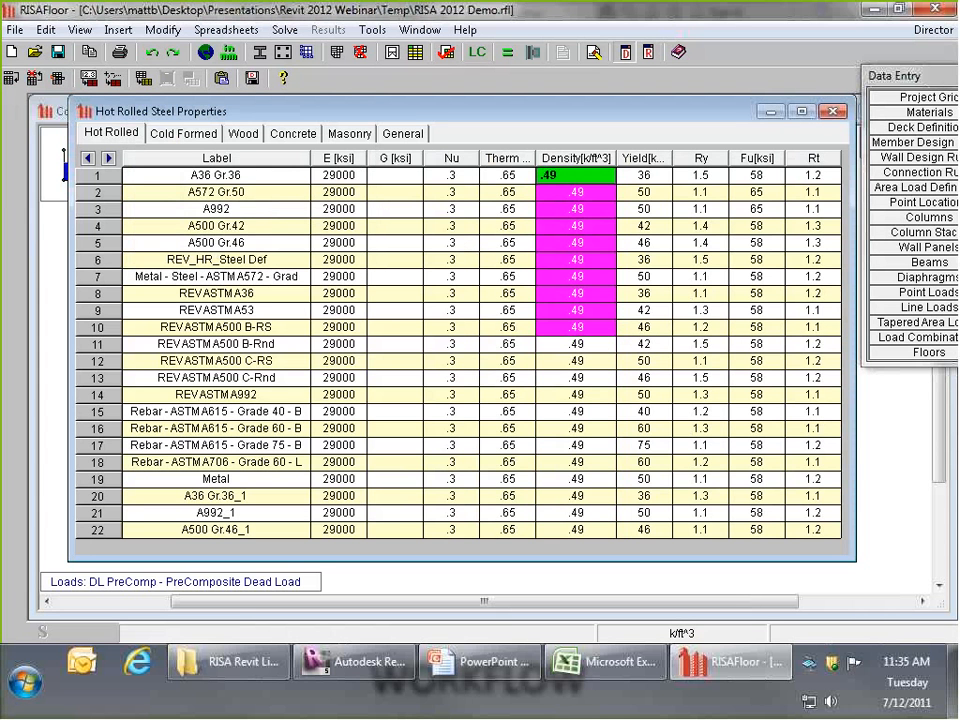
- Switch to Revit and inspect the beam material of a 1" Rod round bar in the 3D view's radial roof framing
{"action": "left_click", "coordinate": [257, 262]}
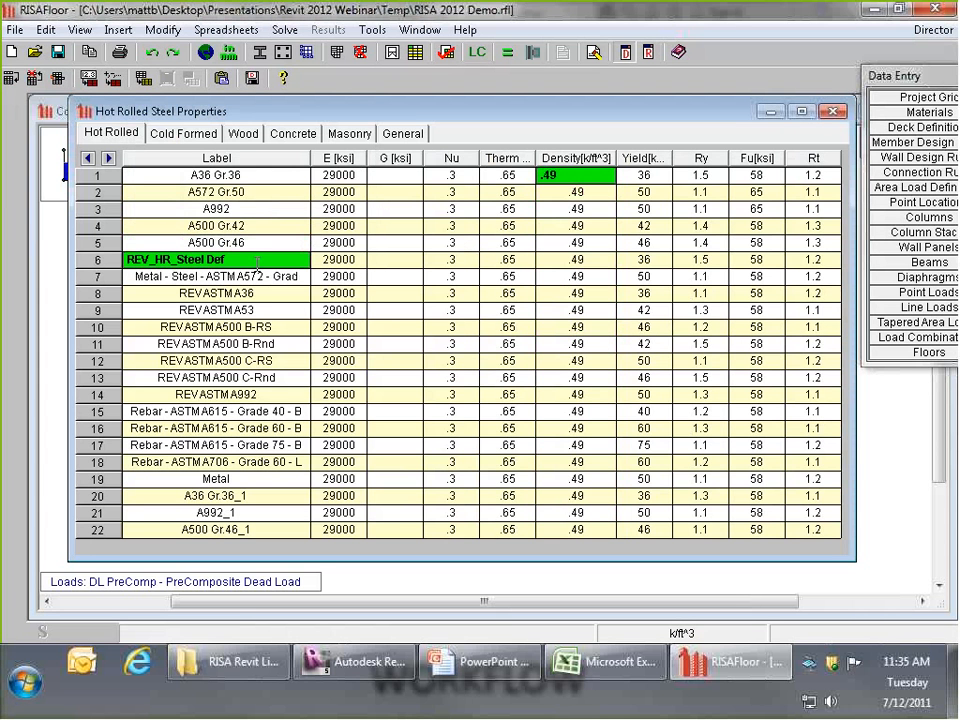
{"action": "left_click", "coordinate": [216, 295]}
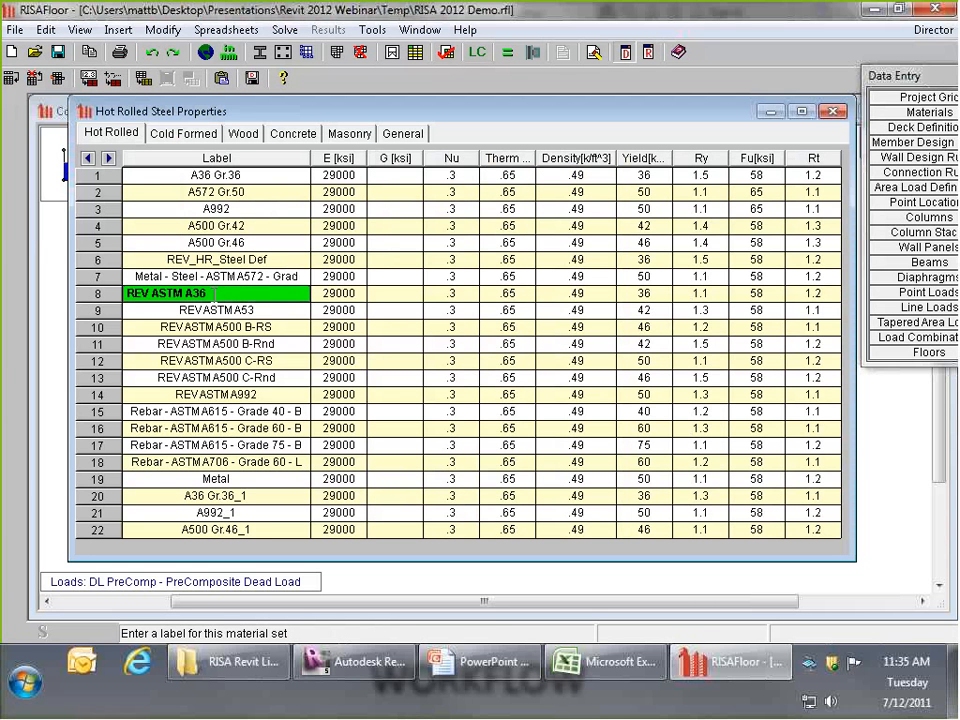
{"action": "key", "text": "alt+Tab"}
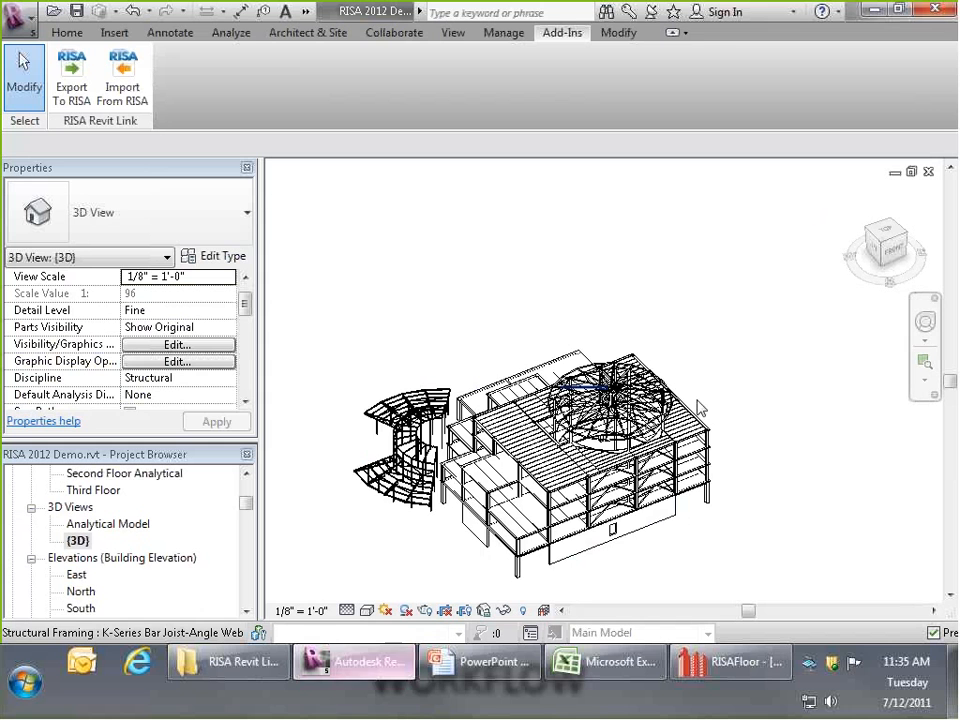
{"action": "scroll", "coordinate": [684, 399], "scroll_direction": "up", "scroll_amount": 4}
{"action": "scroll", "coordinate": [594, 444], "scroll_direction": "up", "scroll_amount": 3}
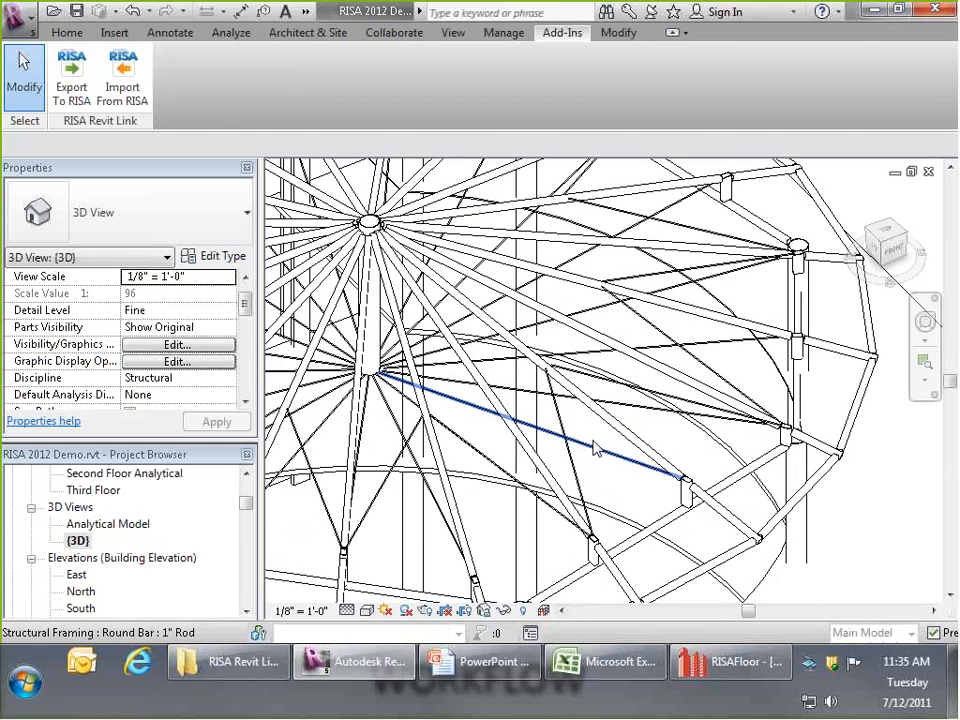
{"action": "left_click", "coordinate": [594, 444]}
{"action": "scroll", "coordinate": [240, 312], "scroll_direction": "down", "scroll_amount": 4}
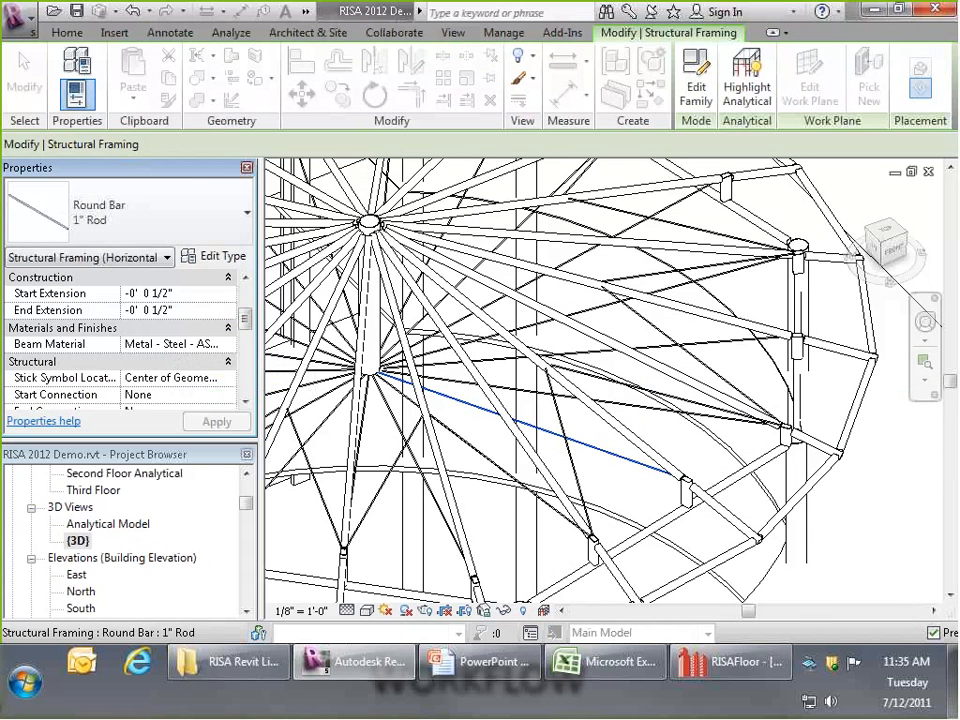
- Switch back to RISAFloor and delete the REV_HR_Steel Def and Metal - Steel - ASTM A572 hot rolled materials
{"action": "left_click", "coordinate": [727, 661]}
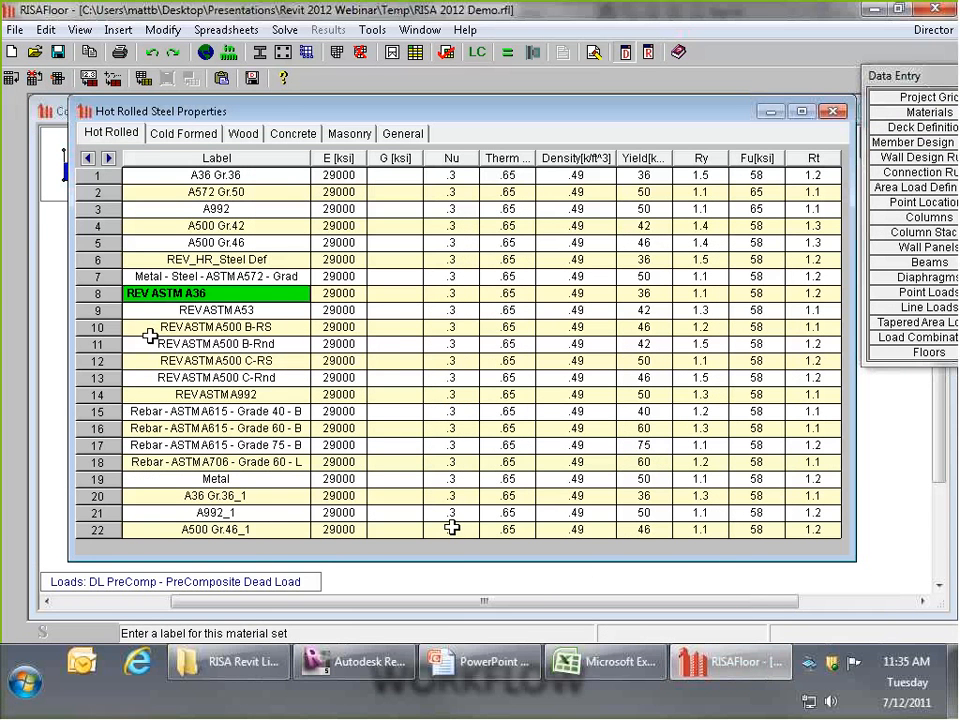
{"action": "left_click", "coordinate": [263, 326]}
{"action": "left_click", "coordinate": [257, 344]}
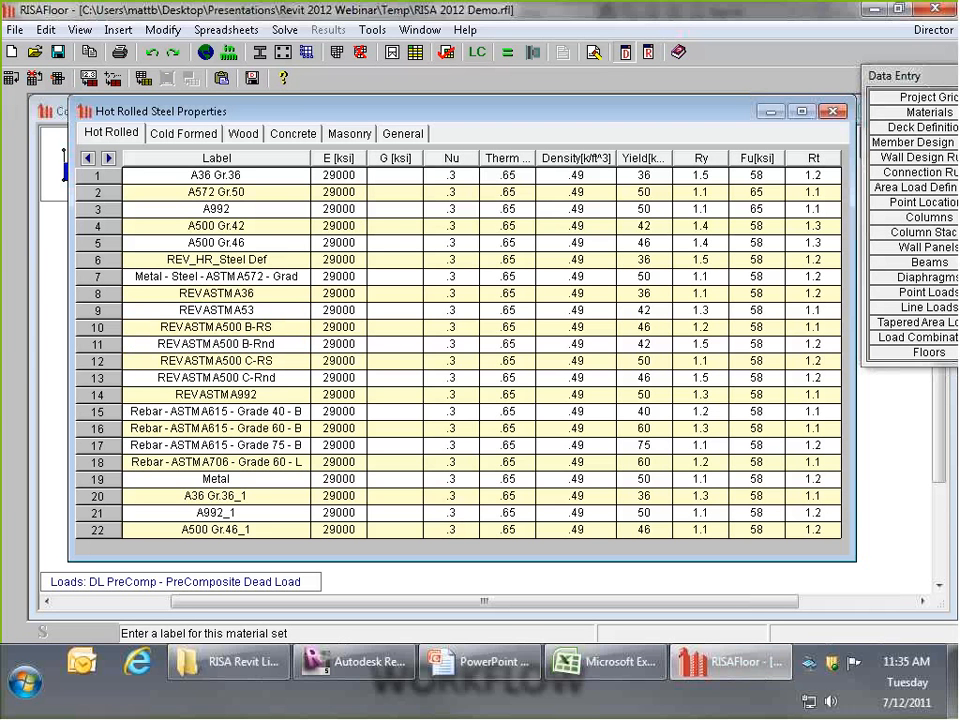
{"action": "left_click", "coordinate": [260, 394]}
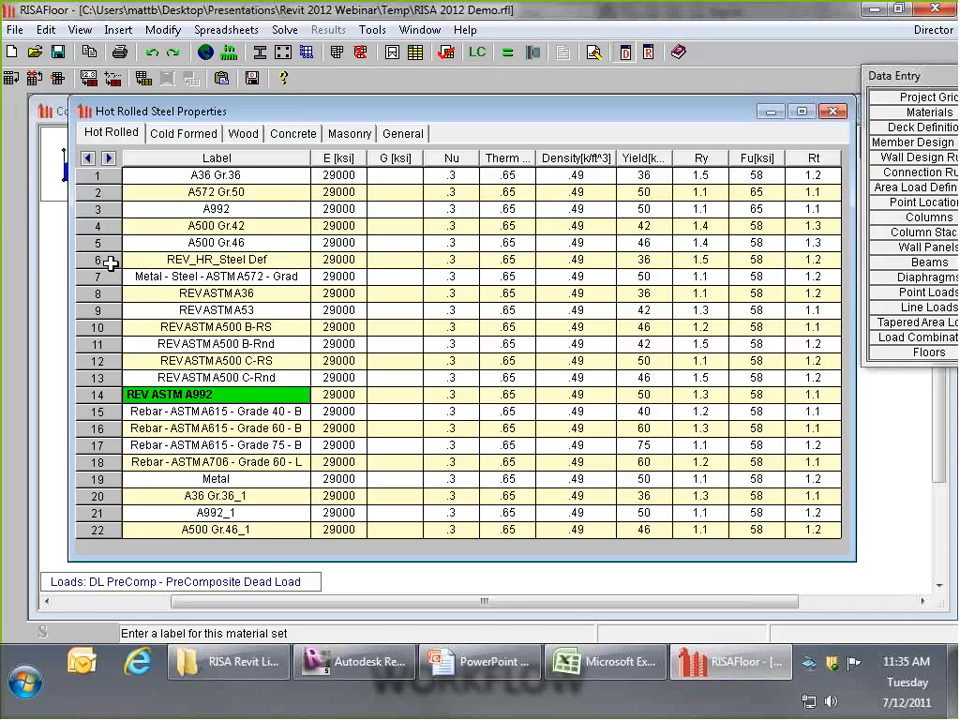
{"action": "left_click_drag", "start_coordinate": [110, 263], "coordinate": [96, 278]}
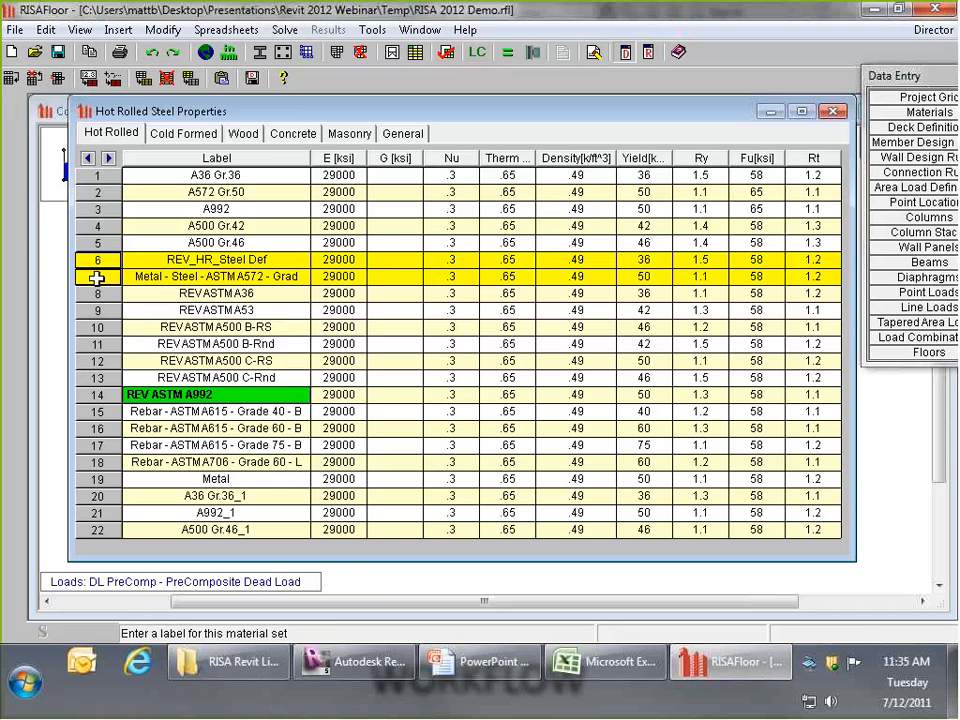
{"action": "right_click", "coordinate": [101, 278]}
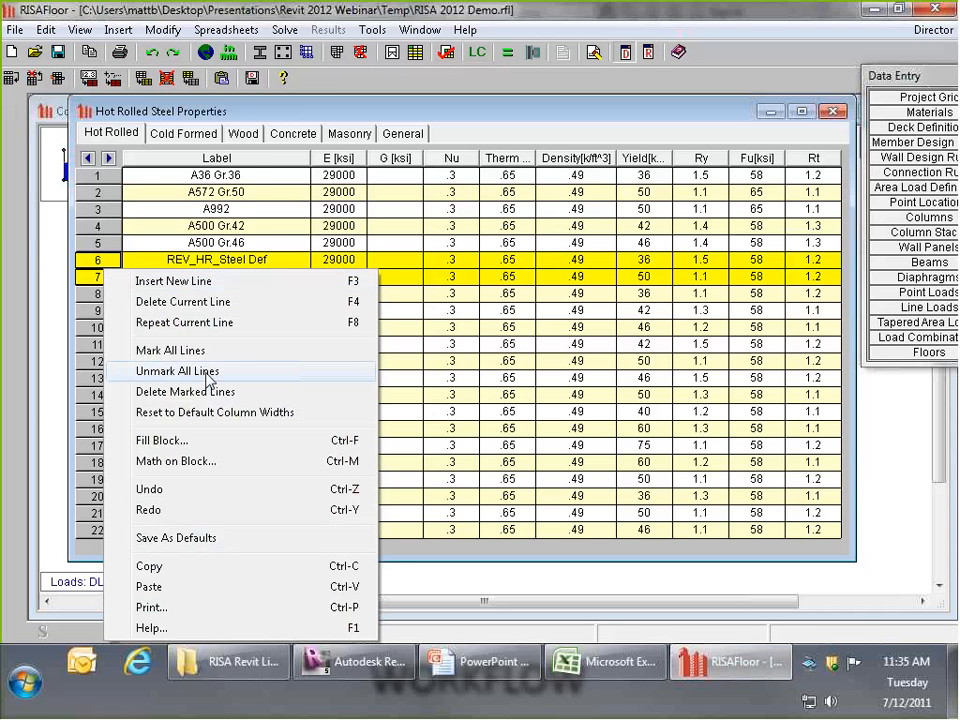
{"action": "left_click", "coordinate": [185, 391]}
- Delete the REV ASTM A53, REV ASTM A500 C-RS and REV ASTM A500 C-Rnd materials from the hot rolled list
{"action": "left_click", "coordinate": [101, 279]}
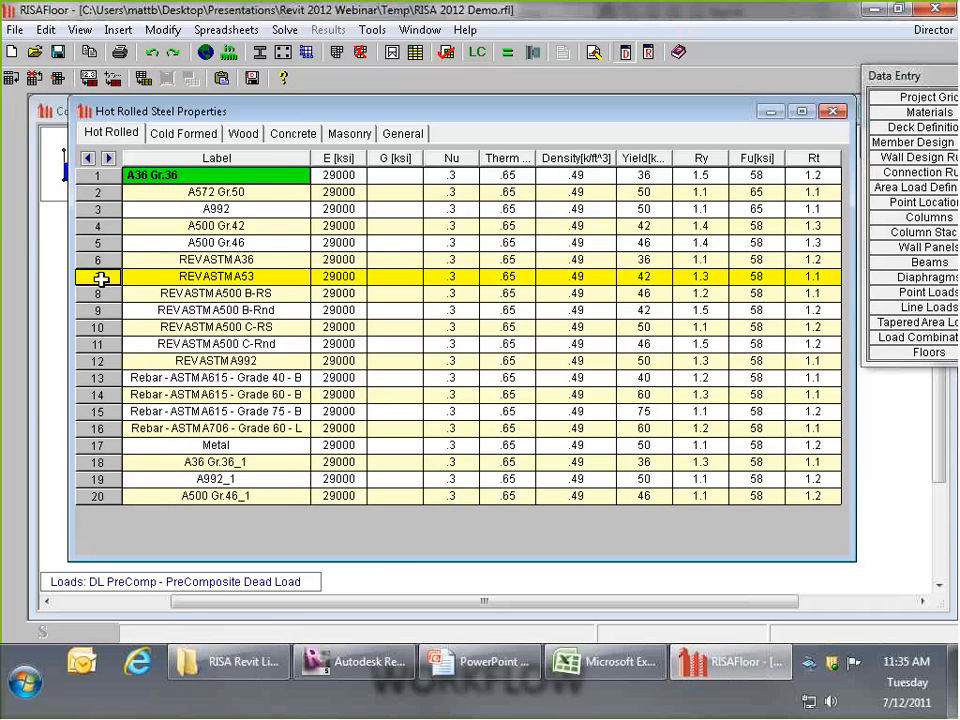
{"action": "right_click", "coordinate": [101, 278]}
{"action": "left_click", "coordinate": [185, 392]}
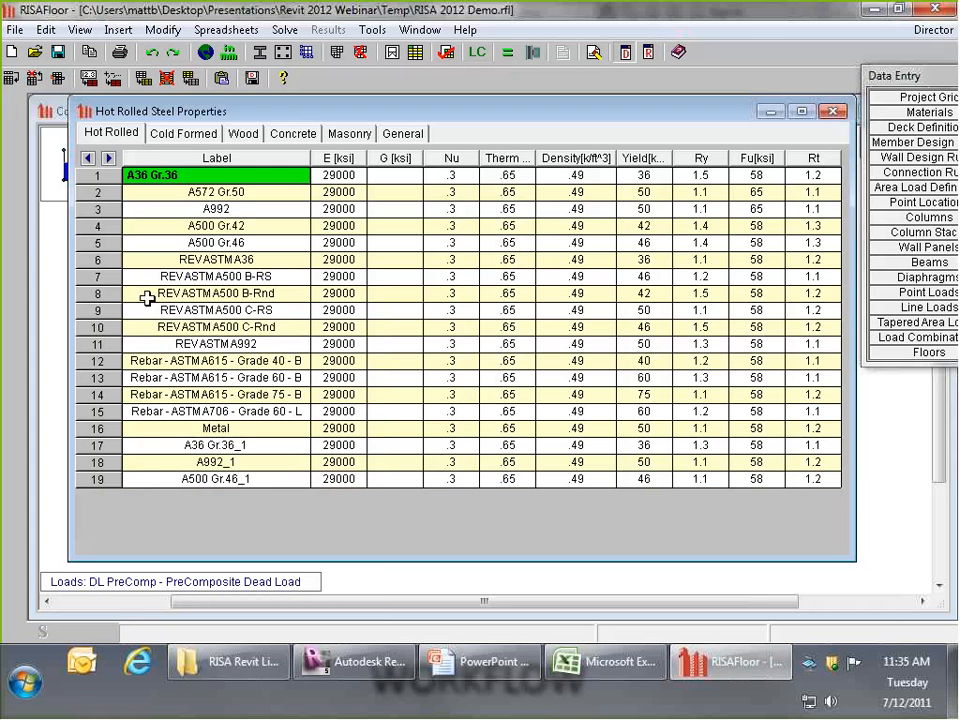
{"action": "left_click_drag", "start_coordinate": [97, 310], "coordinate": [97, 327]}
{"action": "right_click", "coordinate": [105, 327]}
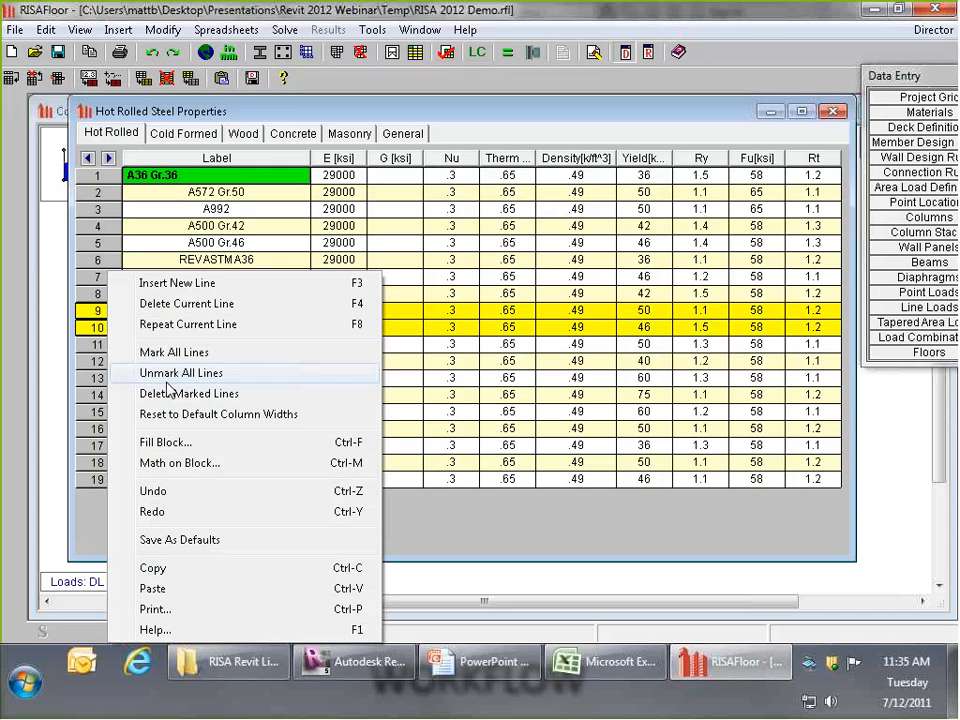
{"action": "left_click", "coordinate": [160, 393]}
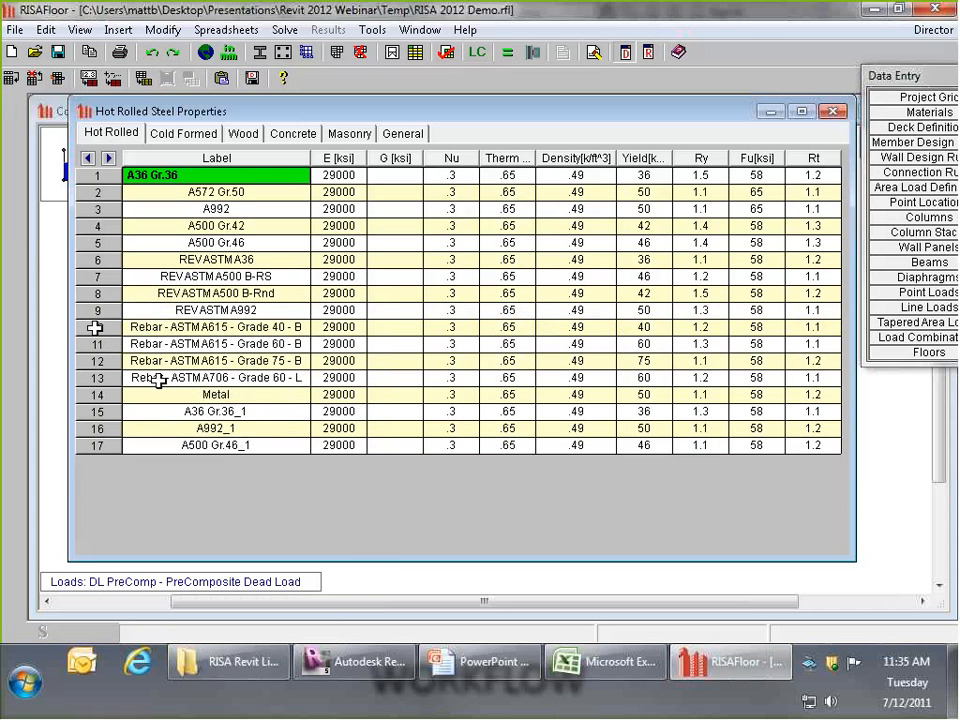
- Delete the four Rebar materials plus Metal, A36 Gr.36_1, A992_1 and A500 Gr.46_1 from the hot rolled list
{"action": "left_click_drag", "start_coordinate": [95, 327], "coordinate": [93, 444]}
{"action": "right_click", "coordinate": [93, 444]}
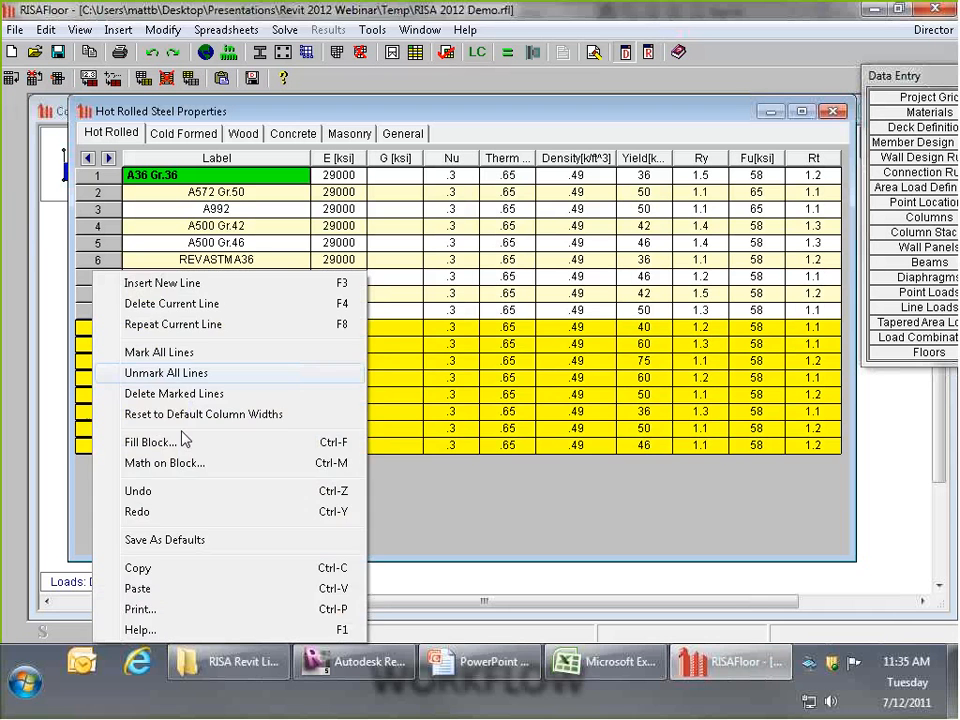
{"action": "left_click", "coordinate": [180, 394]}
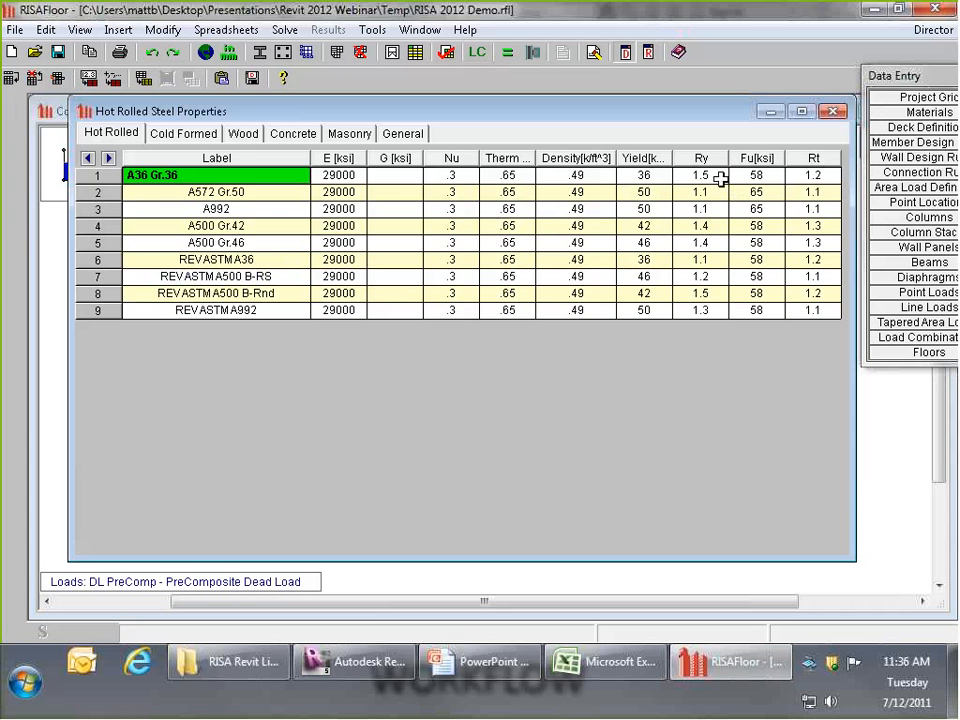
{"action": "left_click", "coordinate": [790, 175]}
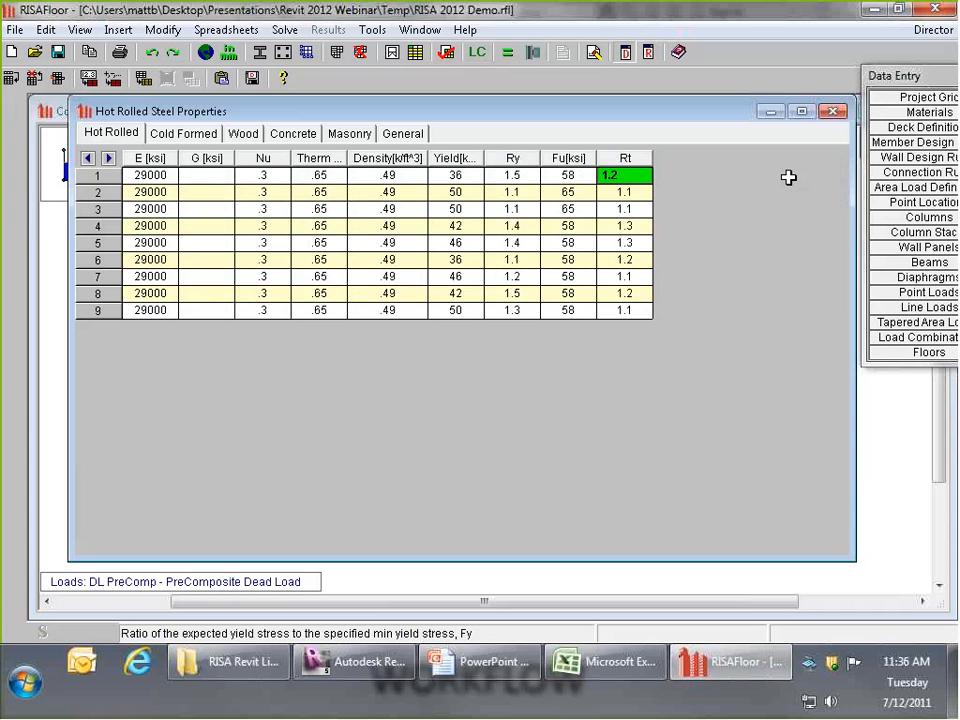
{"action": "left_click", "coordinate": [110, 159]}
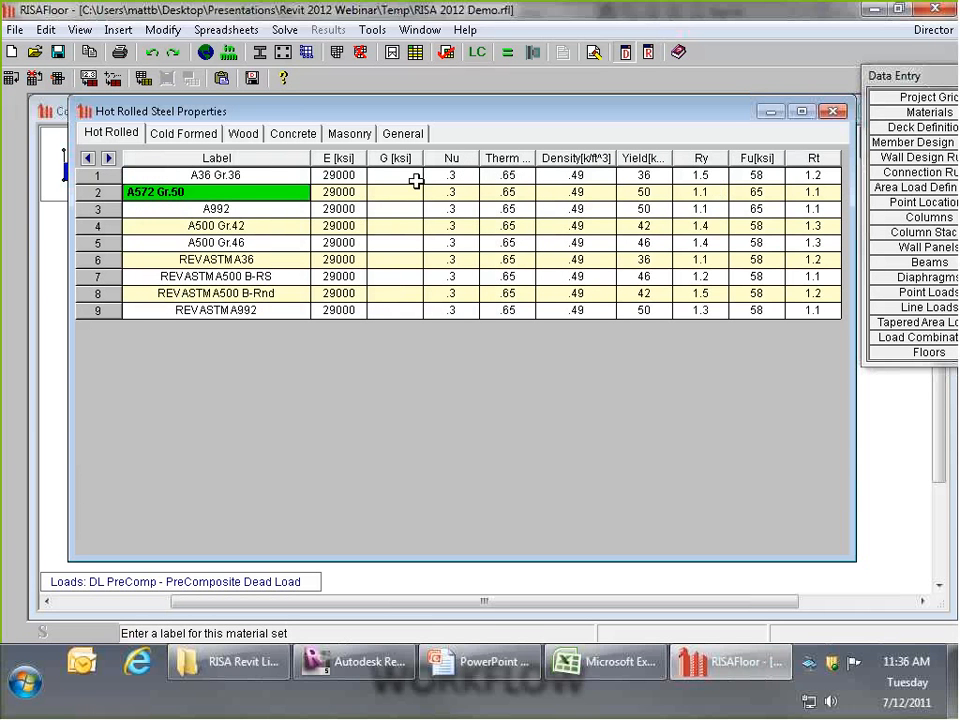
{"action": "left_click_drag", "start_coordinate": [632, 178], "coordinate": [789, 180]}
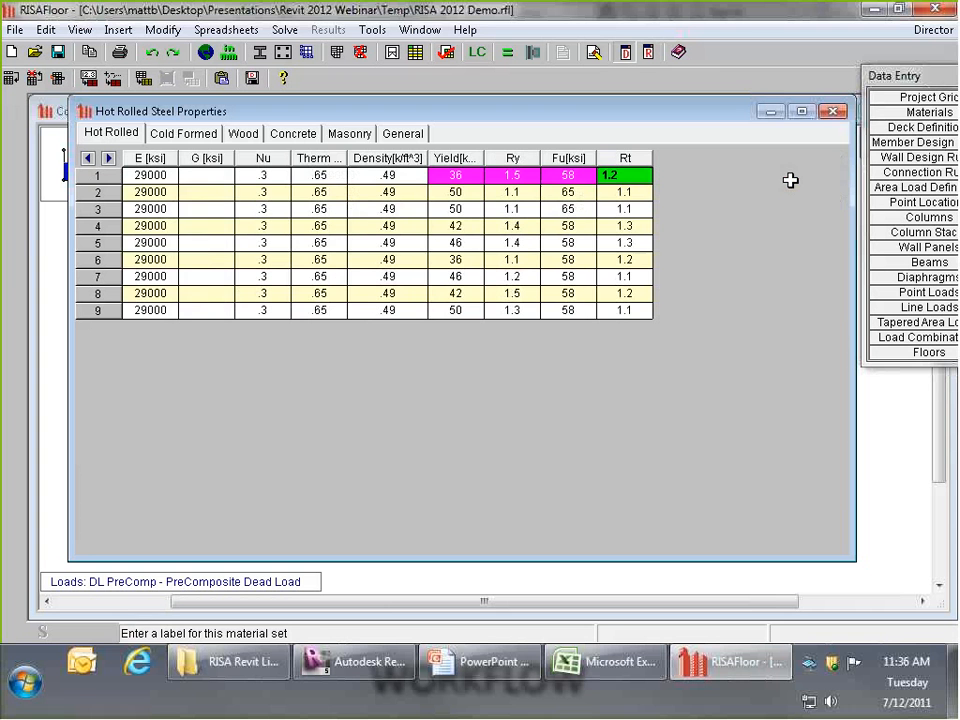
{"action": "left_click", "coordinate": [110, 158]}
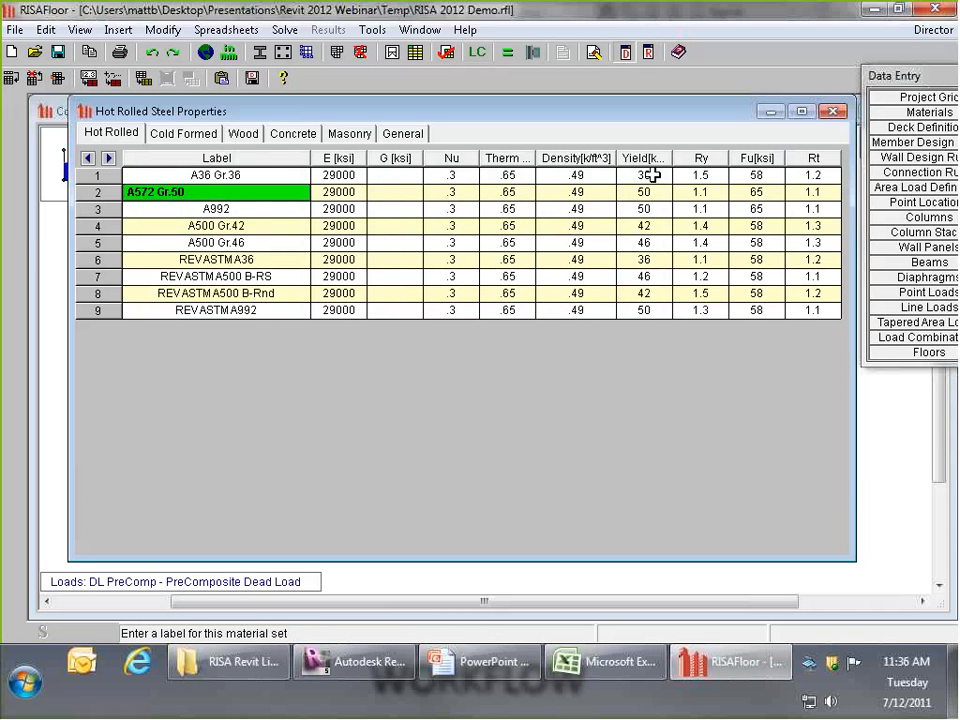
- Copy the Yield, Ry, Fu and Rt values of the A36 Gr.36 material
{"action": "left_click_drag", "start_coordinate": [652, 175], "coordinate": [788, 175]}
{"action": "right_click", "coordinate": [788, 175]}
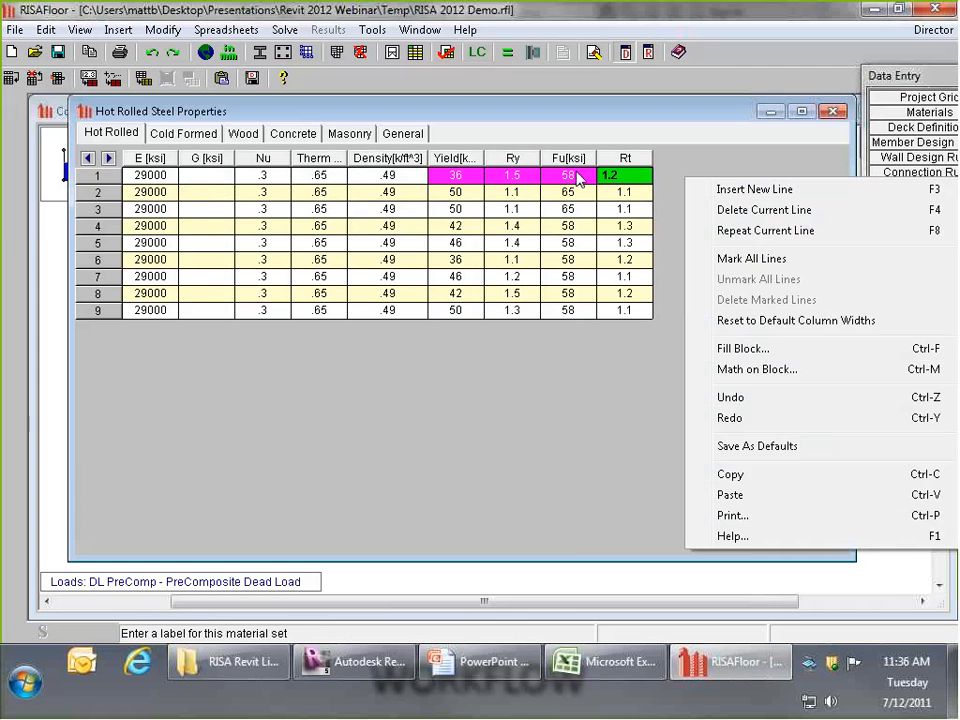
{"action": "right_click", "coordinate": [576, 178]}
{"action": "left_click", "coordinate": [624, 470]}
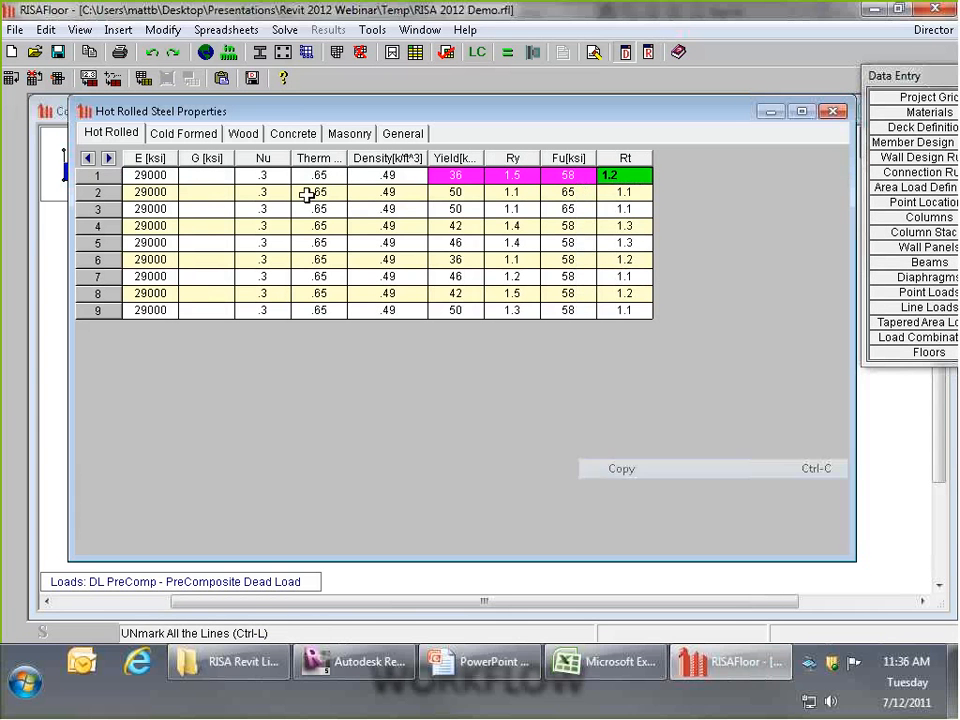
{"action": "key", "text": "Tab"}
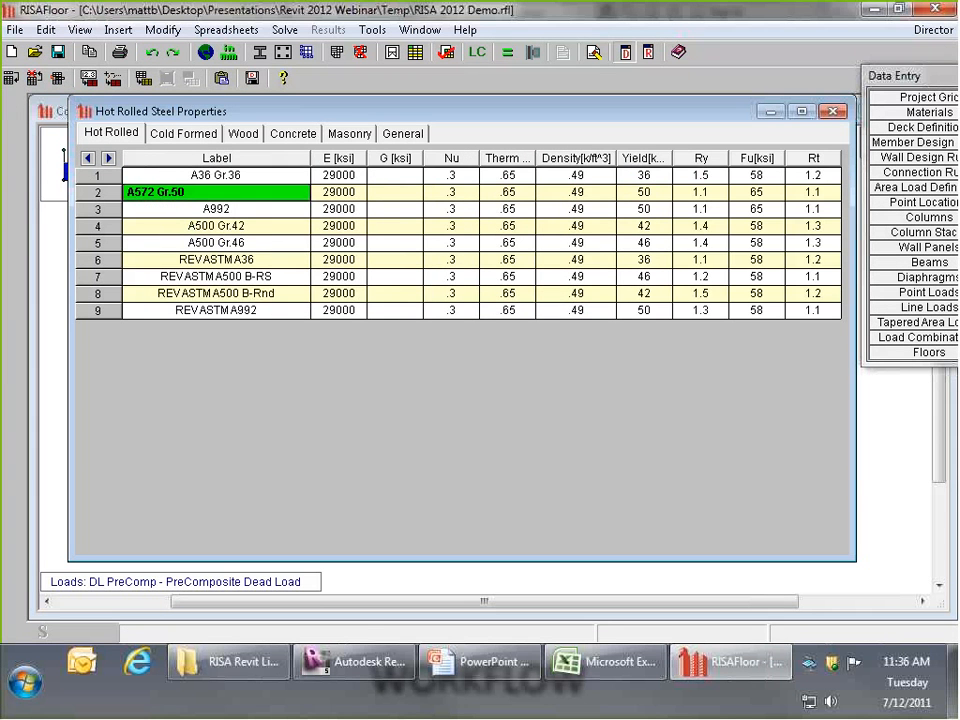
- Try to paste the copied values into the REV ASTM A36 row starting at Density, and undo the paste
{"action": "left_click", "coordinate": [565, 259]}
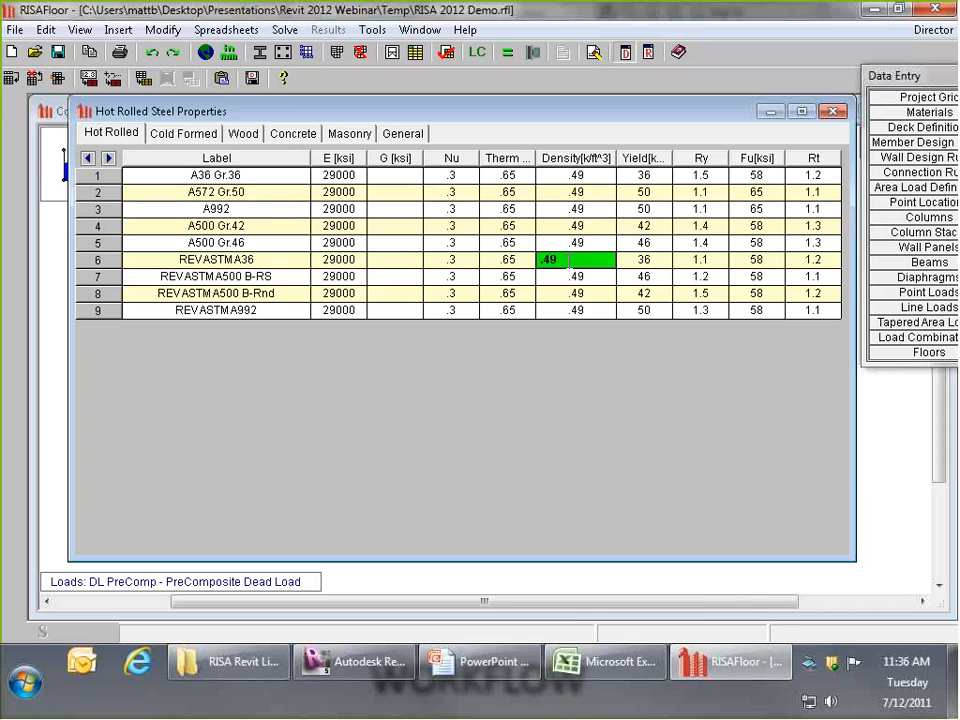
{"action": "right_click", "coordinate": [565, 261]}
{"action": "left_click", "coordinate": [624, 579]}
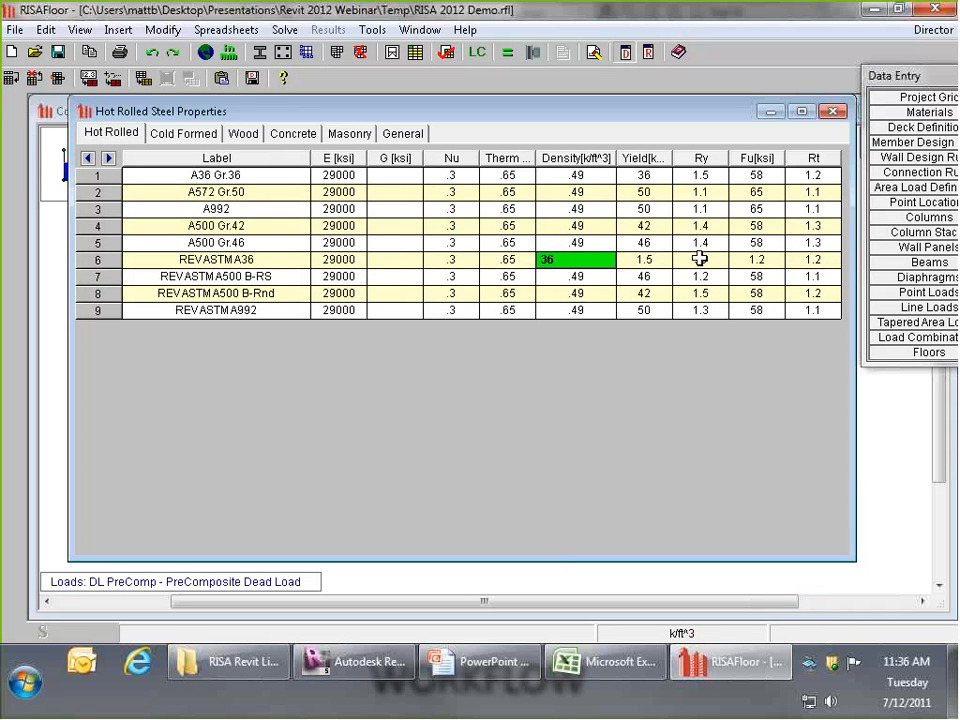
{"action": "double_click", "coordinate": [559, 260]}
{"action": "left_click", "coordinate": [153, 53]}
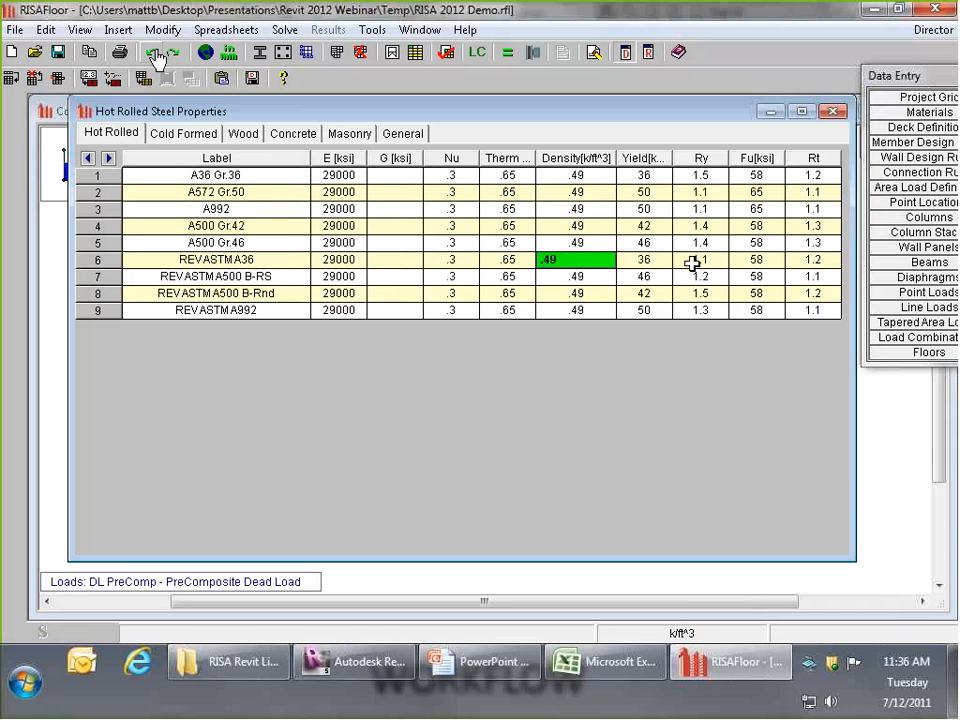
- Paste the copied values into the REV ASTM A36 row from Yield through Rt: 36, 1.5, 58 and 1.2
{"action": "left_click", "coordinate": [657, 260]}
{"action": "right_click", "coordinate": [657, 260]}
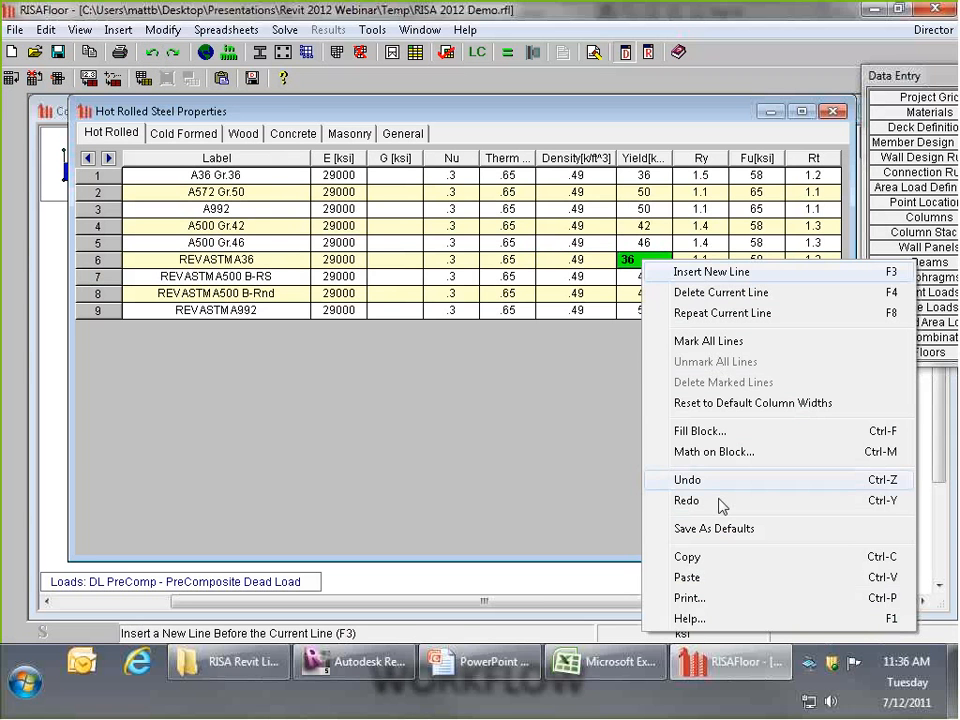
{"action": "left_click", "coordinate": [688, 578]}
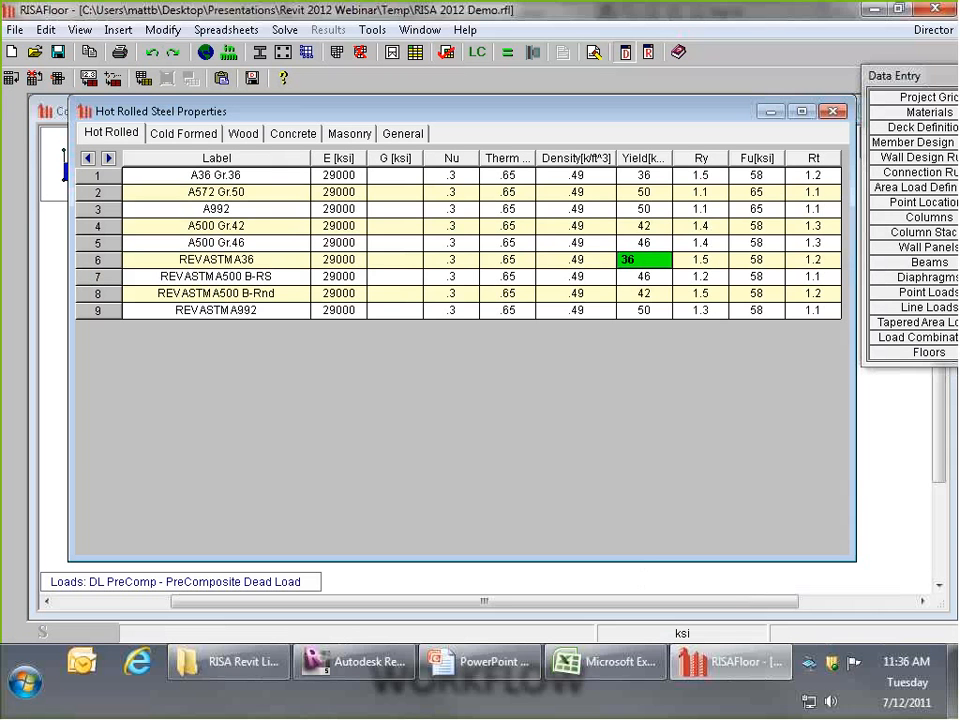
- Delete the five default hot rolled materials A36 Gr.36, A572 Gr.50, A992, A500 Gr.42 and A500 Gr.46
{"action": "left_click_drag", "start_coordinate": [97, 175], "coordinate": [96, 245]}
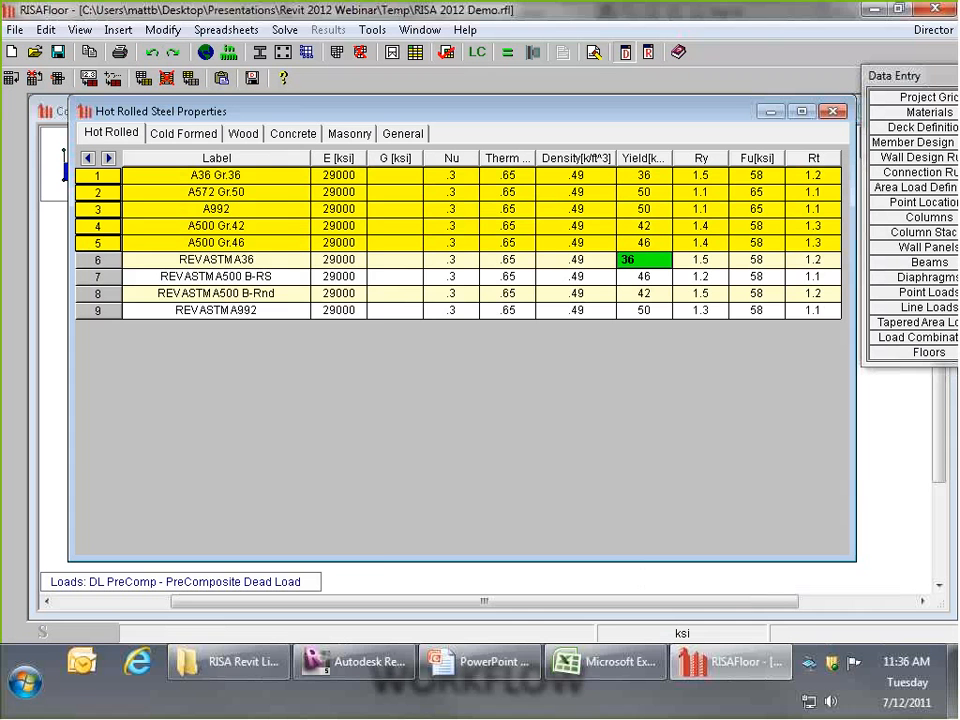
{"action": "right_click", "coordinate": [106, 200]}
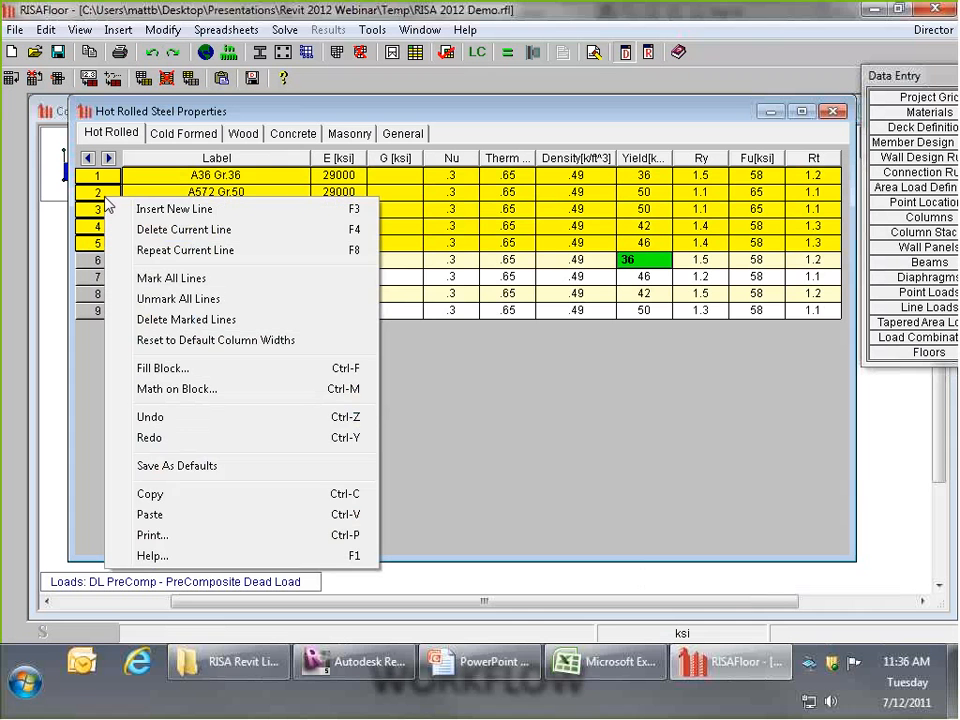
{"action": "left_click", "coordinate": [190, 320]}
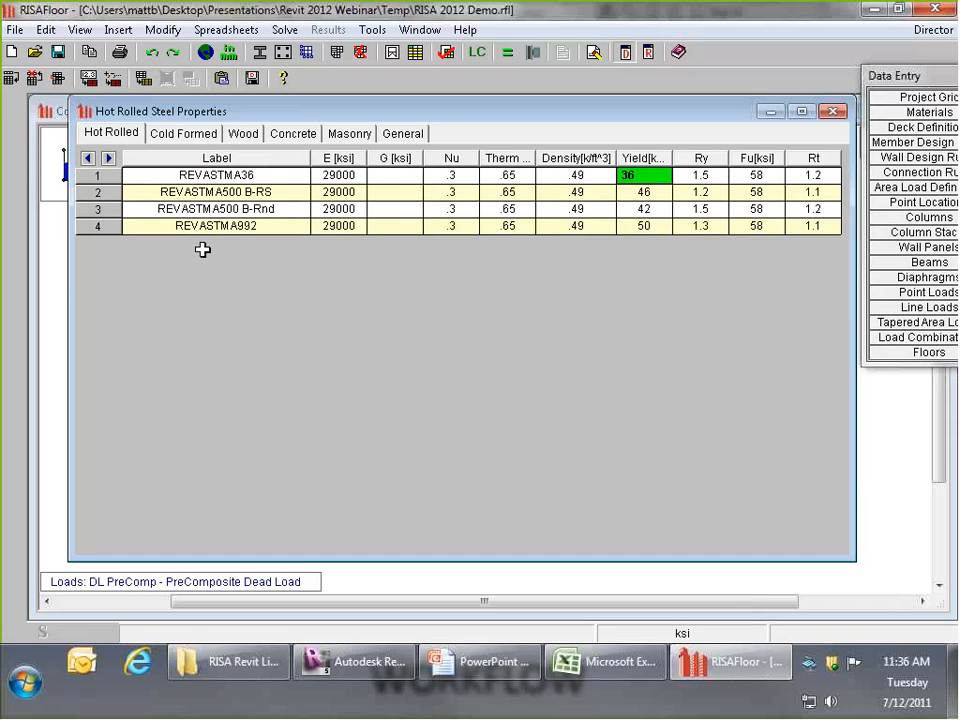
- Delete all concrete materials from Conc3000LW down to Masonry, keeping the first three normal-weight ones
{"action": "left_click", "coordinate": [293, 134]}
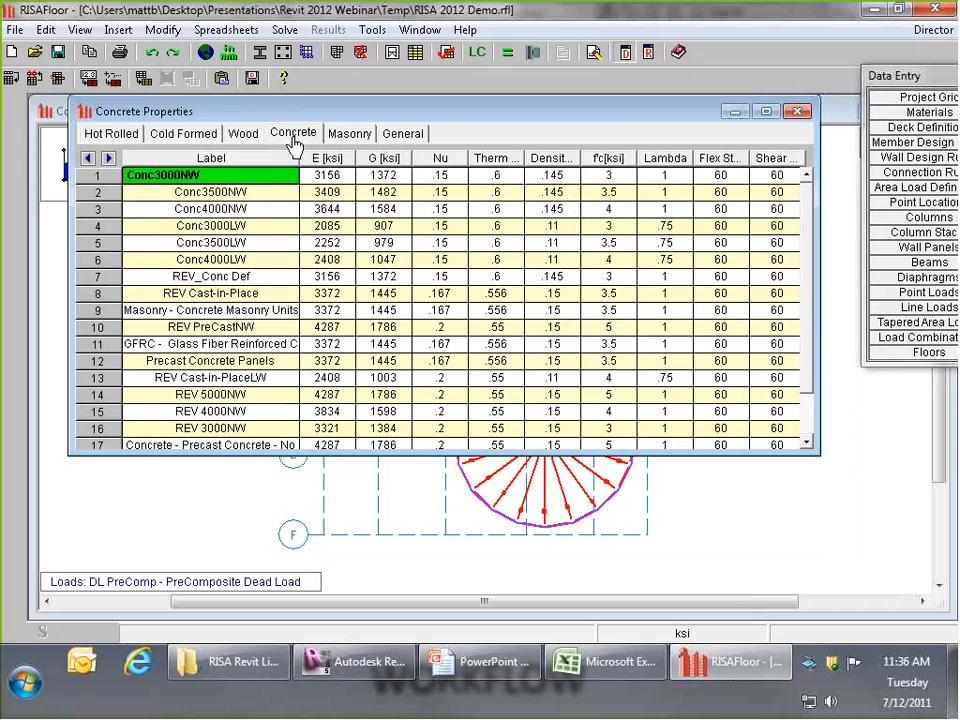
{"action": "left_click_drag", "start_coordinate": [324, 454], "coordinate": [324, 547]}
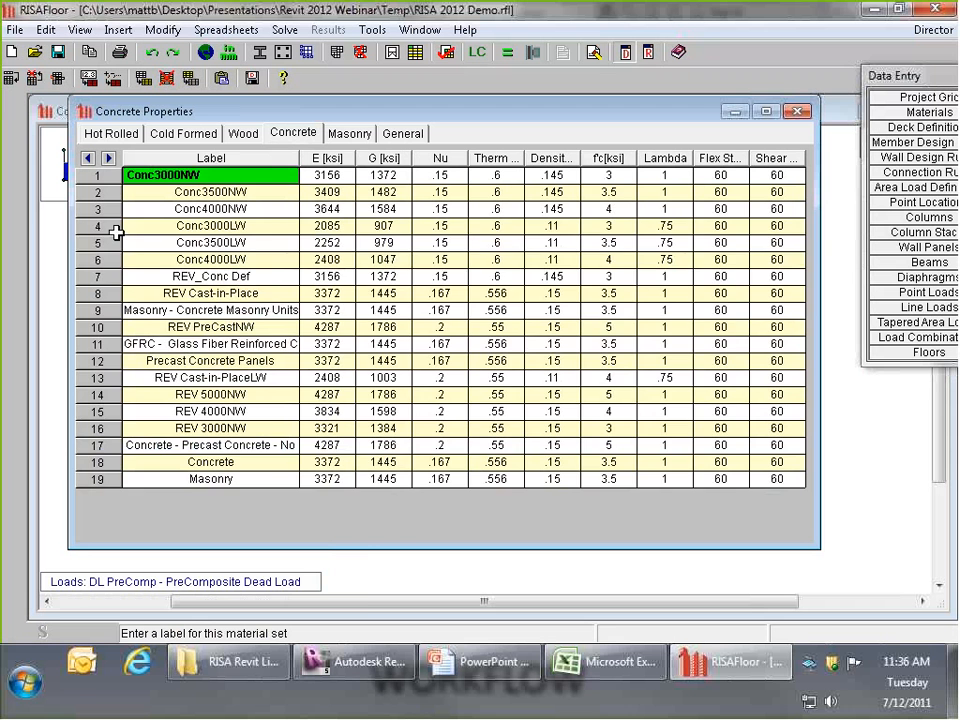
{"action": "left_click_drag", "start_coordinate": [111, 223], "coordinate": [113, 478]}
{"action": "right_click", "coordinate": [113, 478]}
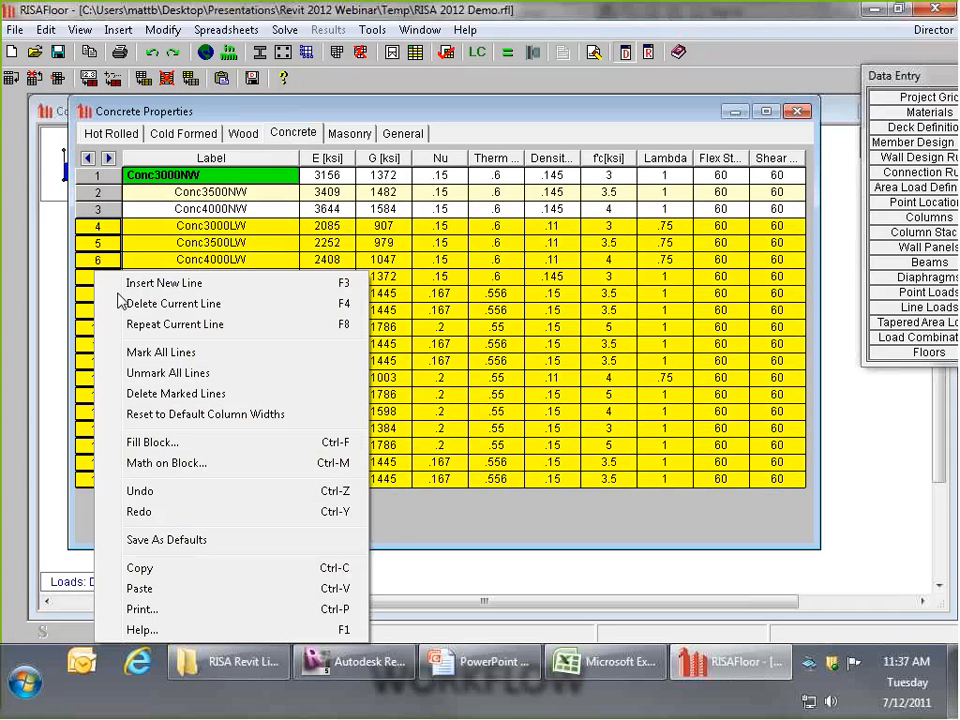
{"action": "left_click", "coordinate": [160, 403]}
- Delete the Conc3000NW and Conc3500NW materials, keeping Conc4000NW, close the materials spreadsheet and move the Data Entry window fully into view
{"action": "left_click_drag", "start_coordinate": [97, 175], "coordinate": [90, 190]}
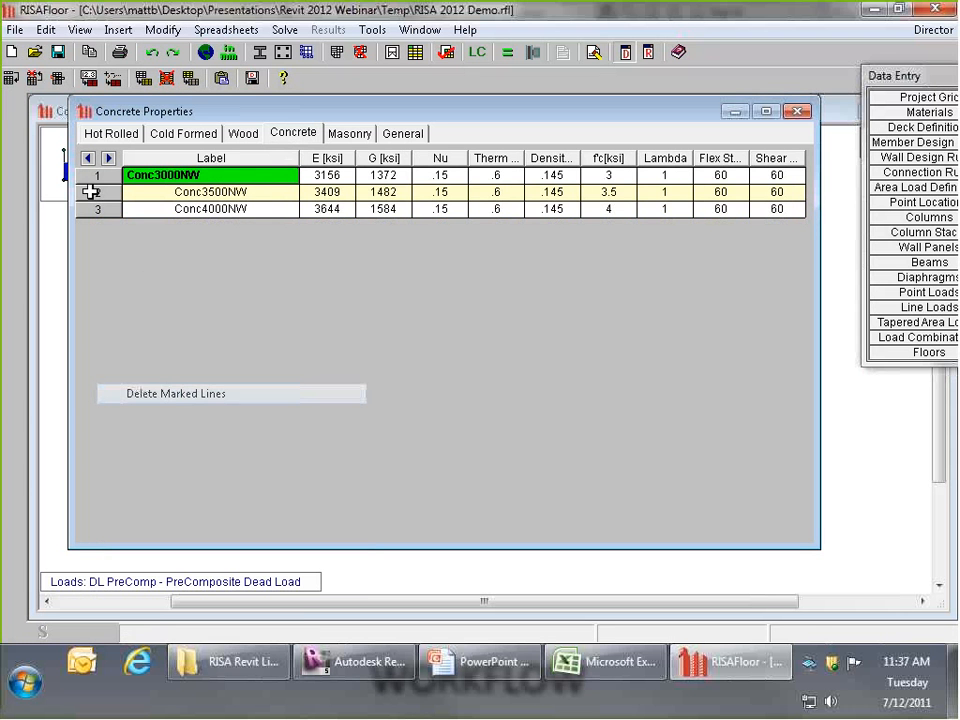
{"action": "right_click", "coordinate": [101, 182]}
{"action": "left_click", "coordinate": [165, 297]}
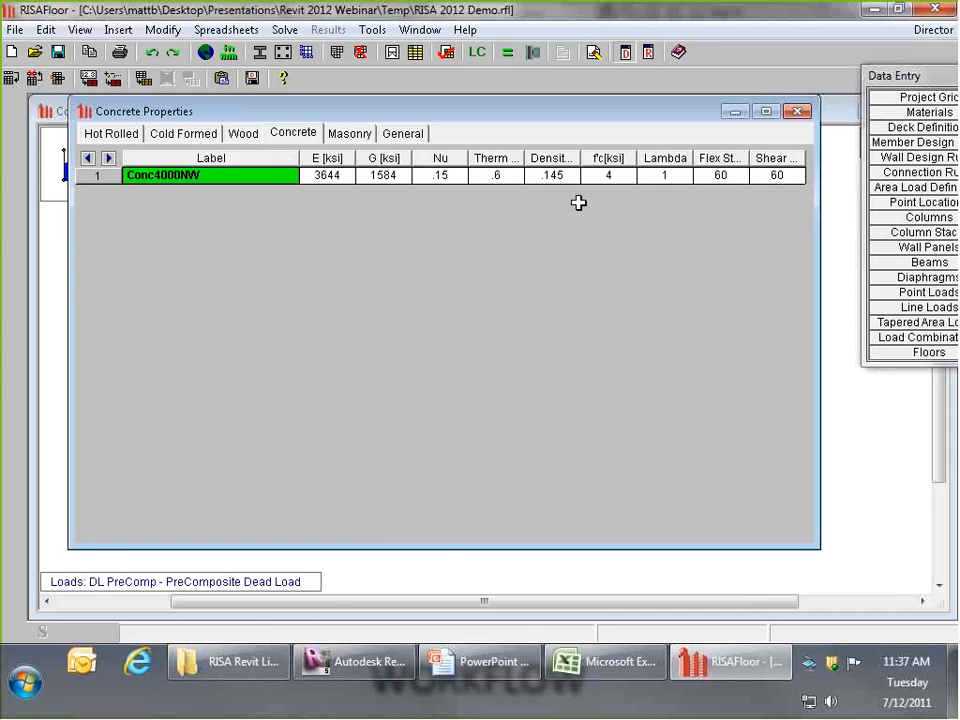
{"action": "left_click", "coordinate": [796, 112]}
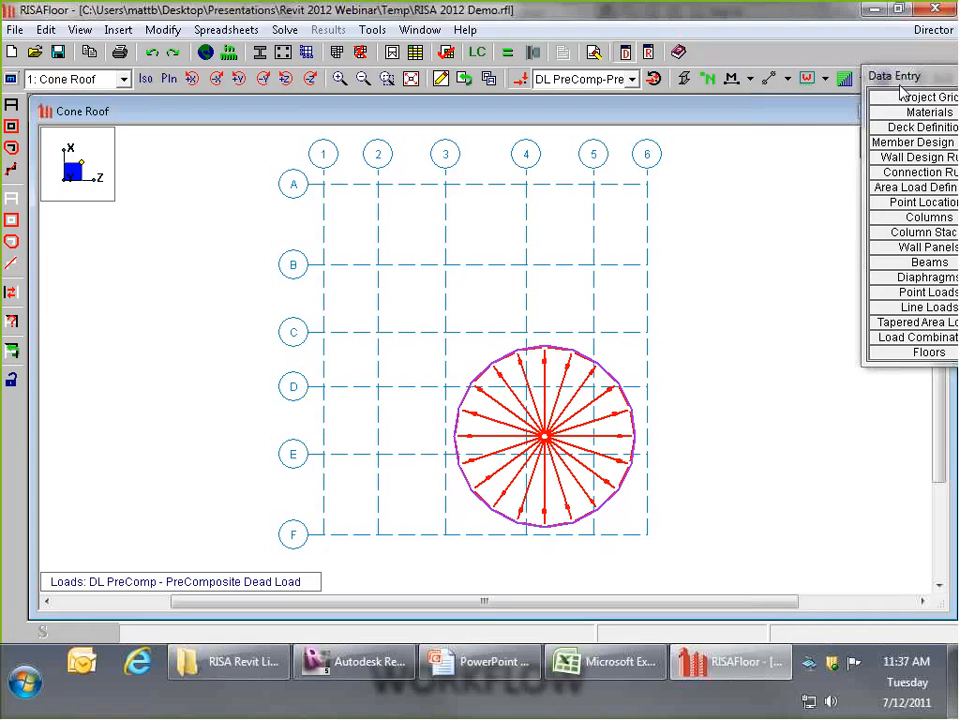
{"action": "left_click_drag", "start_coordinate": [902, 92], "coordinate": [750, 152]}
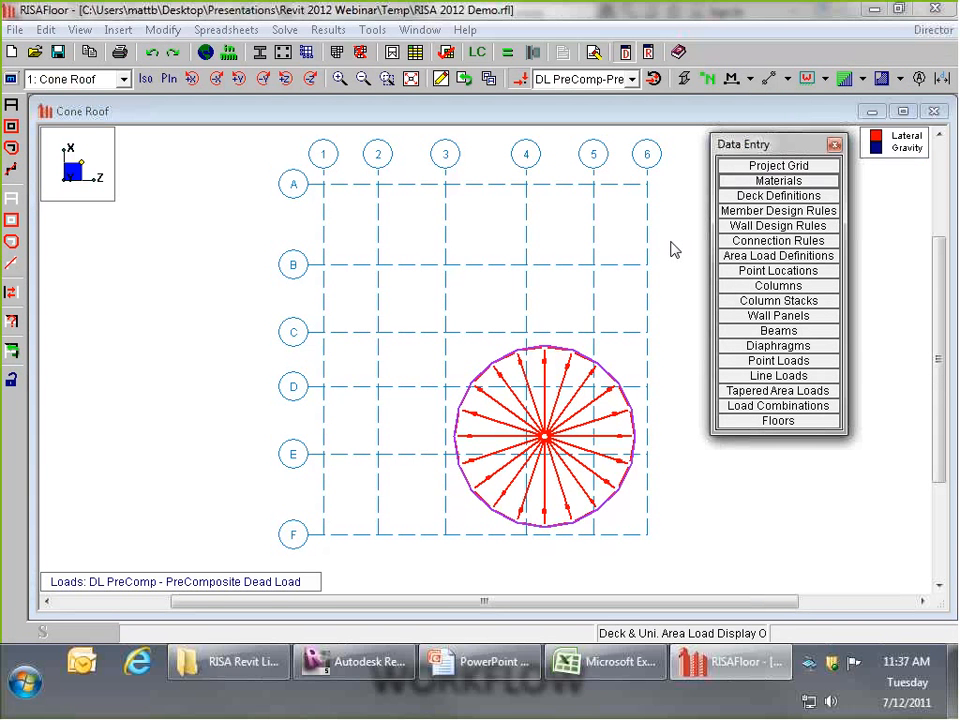
- Switch to Revit, inspect the cone roof with hidden elements temporarily revealed, and return to RISAFloor
{"action": "scroll", "coordinate": [656, 433], "scroll_direction": "up", "scroll_amount": 3}
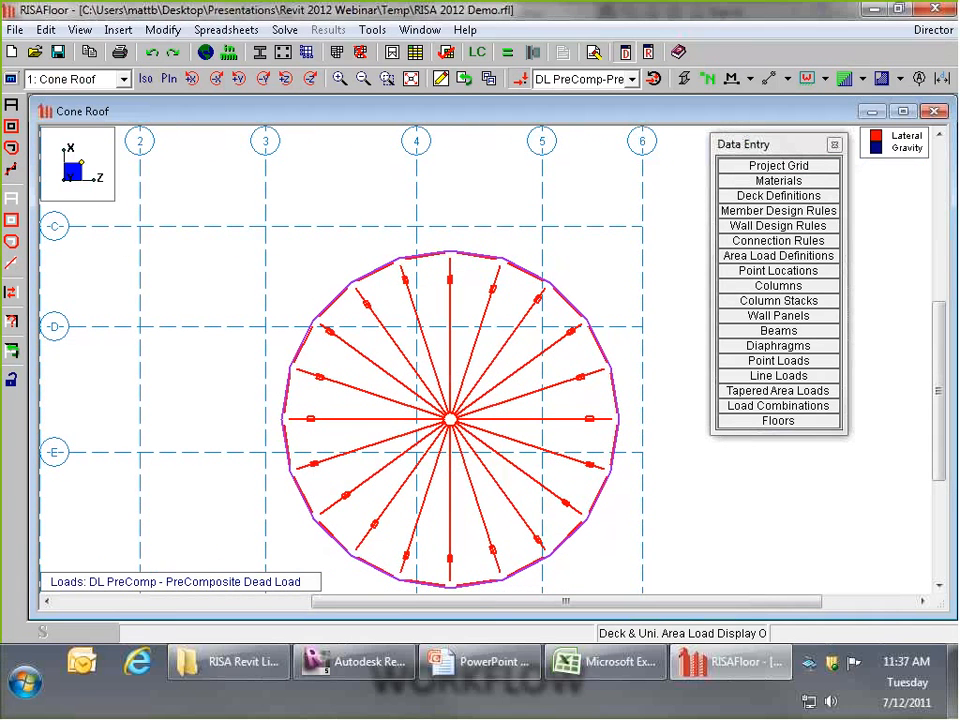
{"action": "left_click", "coordinate": [360, 662]}
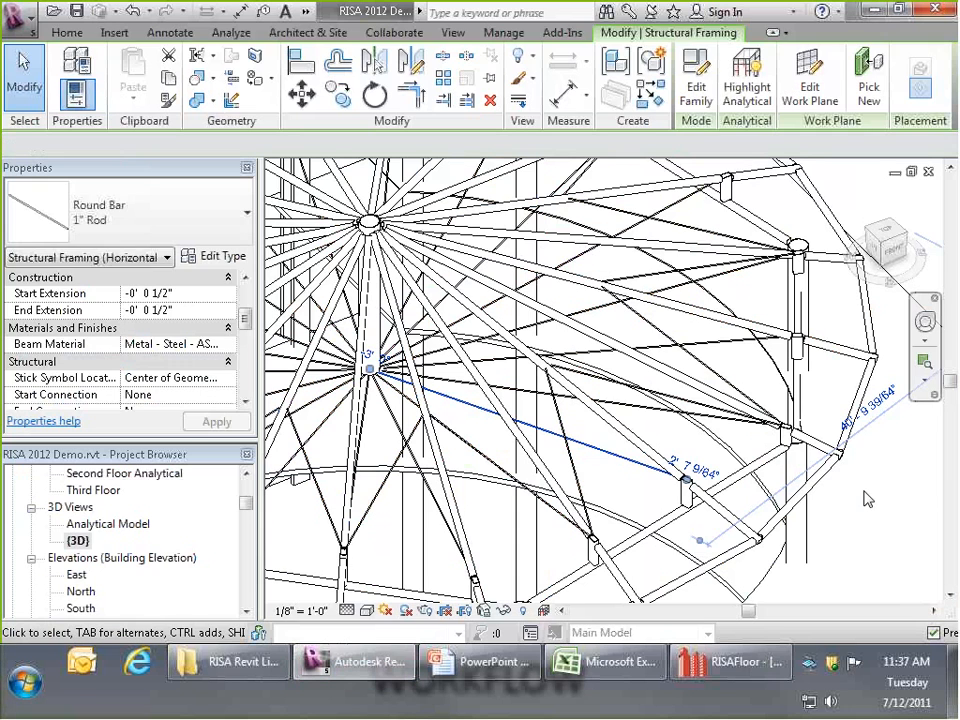
{"action": "left_click", "coordinate": [867, 499]}
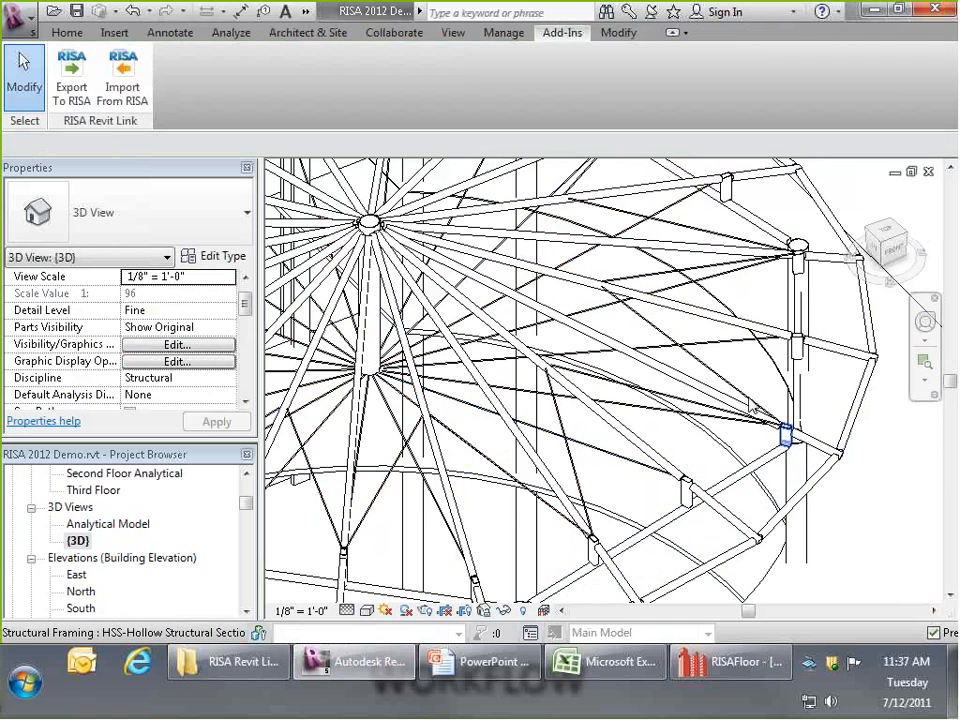
{"action": "left_click", "coordinate": [523, 611]}
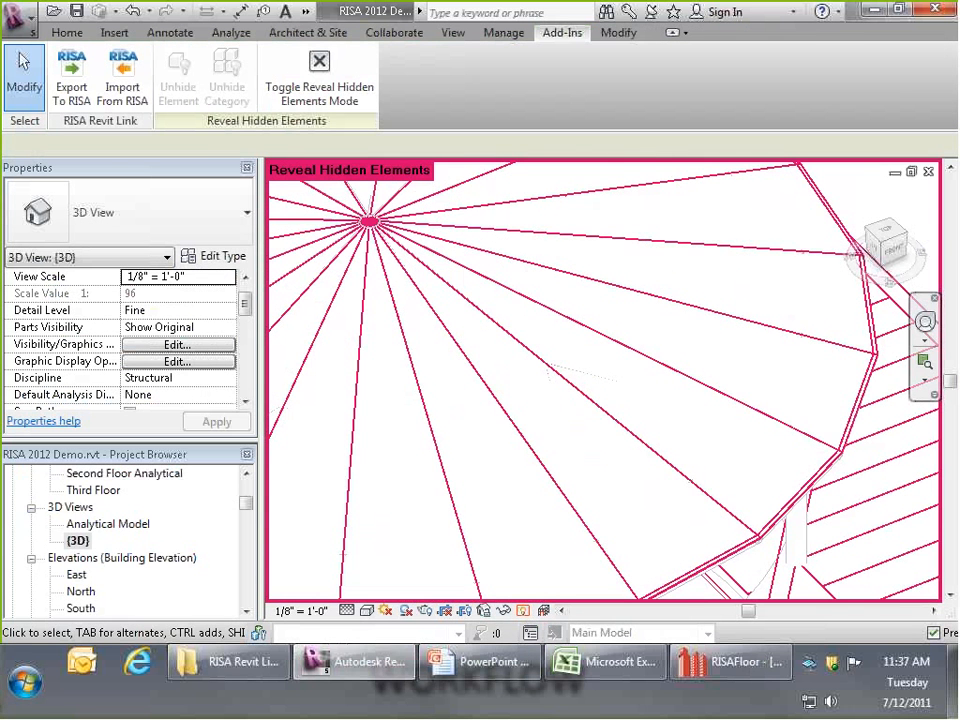
{"action": "left_click", "coordinate": [523, 611]}
{"action": "left_click", "coordinate": [716, 670]}
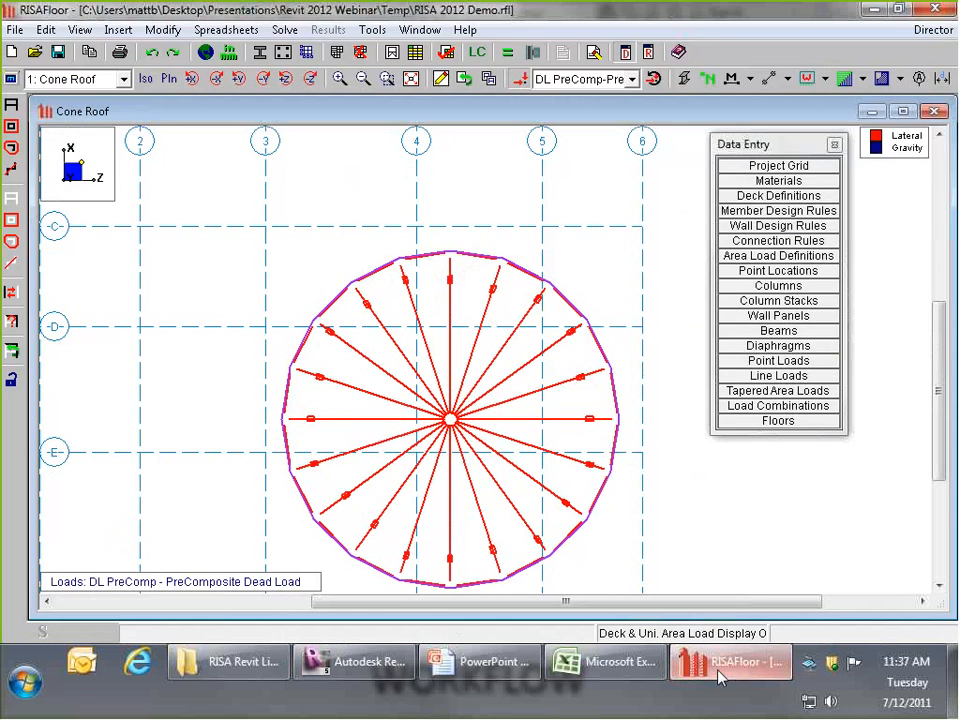
- Display the deck assignments on the Cone Roof plan using the As Applied option
{"action": "scroll", "coordinate": [574, 300], "scroll_direction": "up", "scroll_amount": 2}
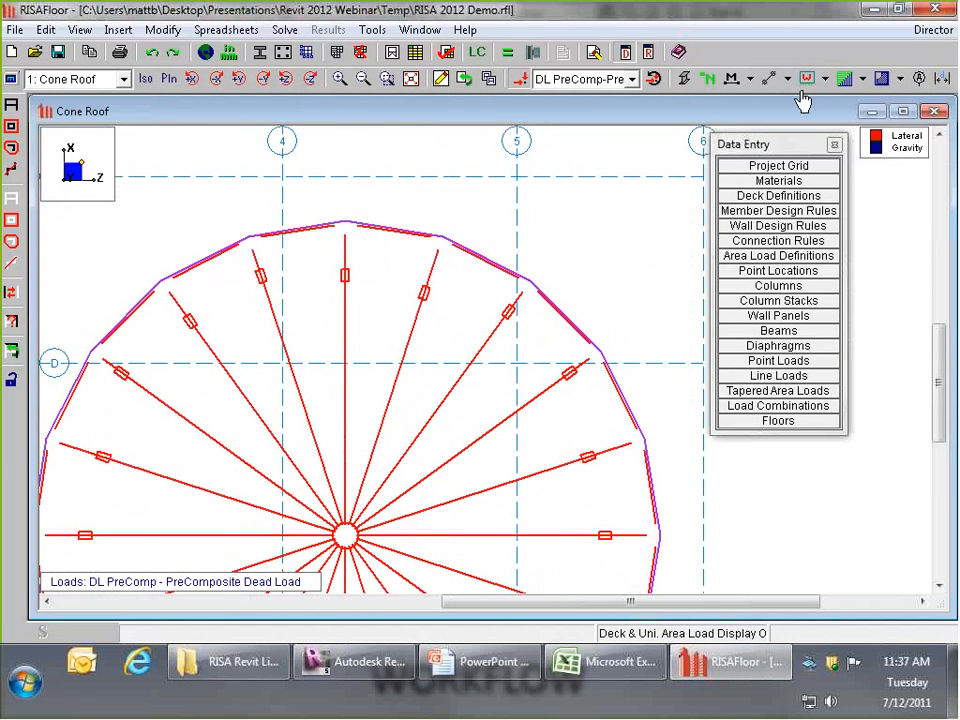
{"action": "left_click", "coordinate": [864, 80]}
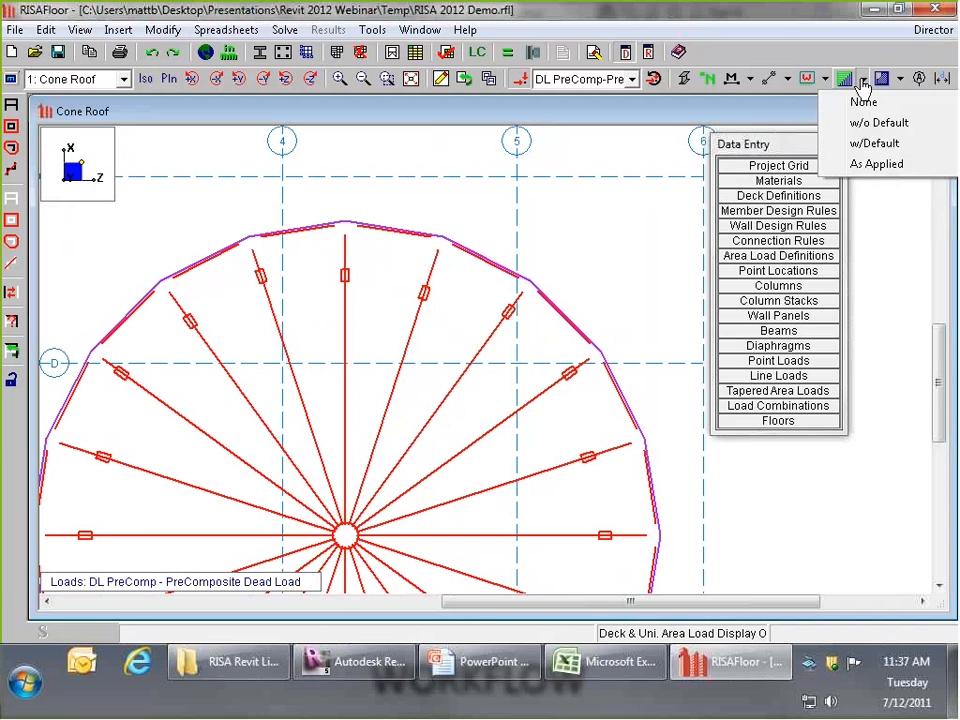
{"action": "left_click", "coordinate": [866, 164]}
{"action": "scroll", "coordinate": [510, 205], "scroll_direction": "down", "scroll_amount": 4}
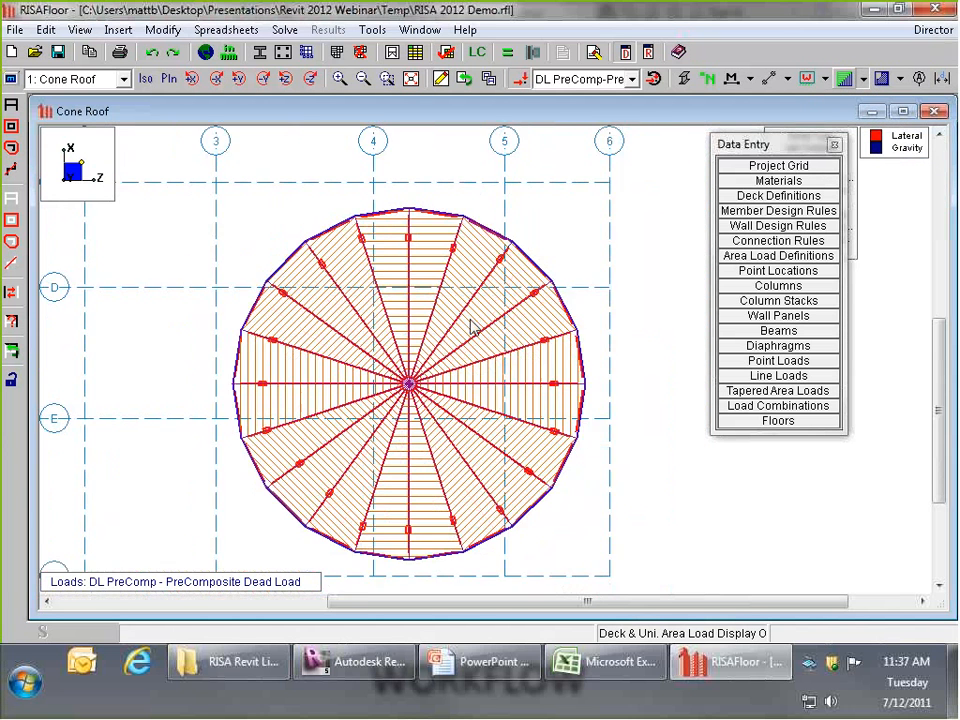
{"action": "scroll", "coordinate": [465, 452], "scroll_direction": "up", "scroll_amount": 2}
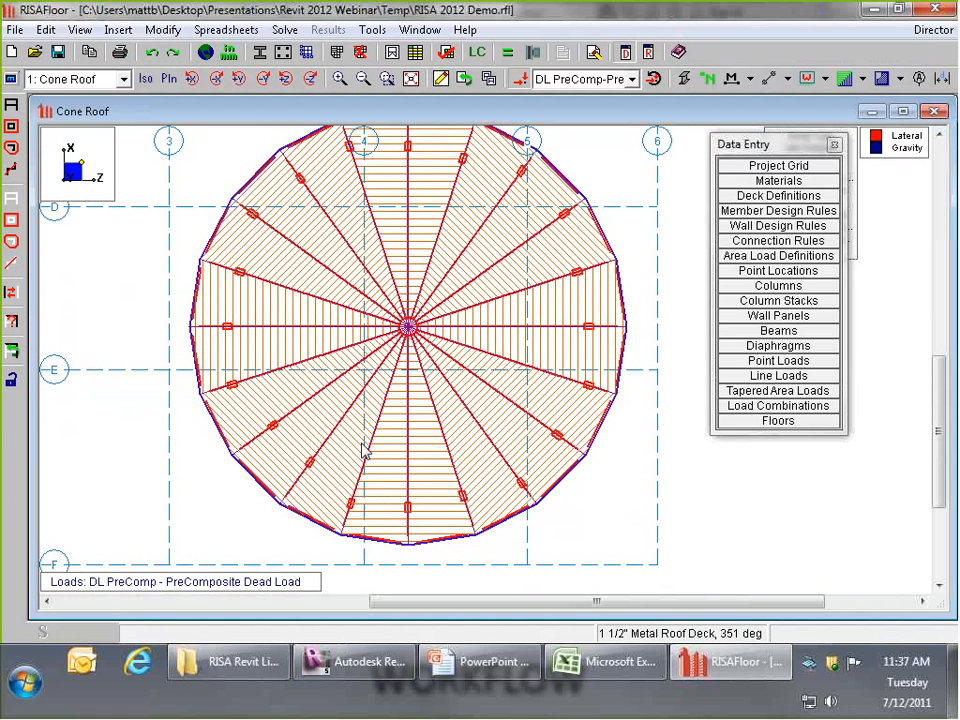
- Examine the deck layouts on the High Roof, Low Roof and Fourth Floor plans
{"action": "left_click", "coordinate": [69, 80]}
{"action": "left_click", "coordinate": [70, 112]}
{"action": "left_click", "coordinate": [74, 82]}
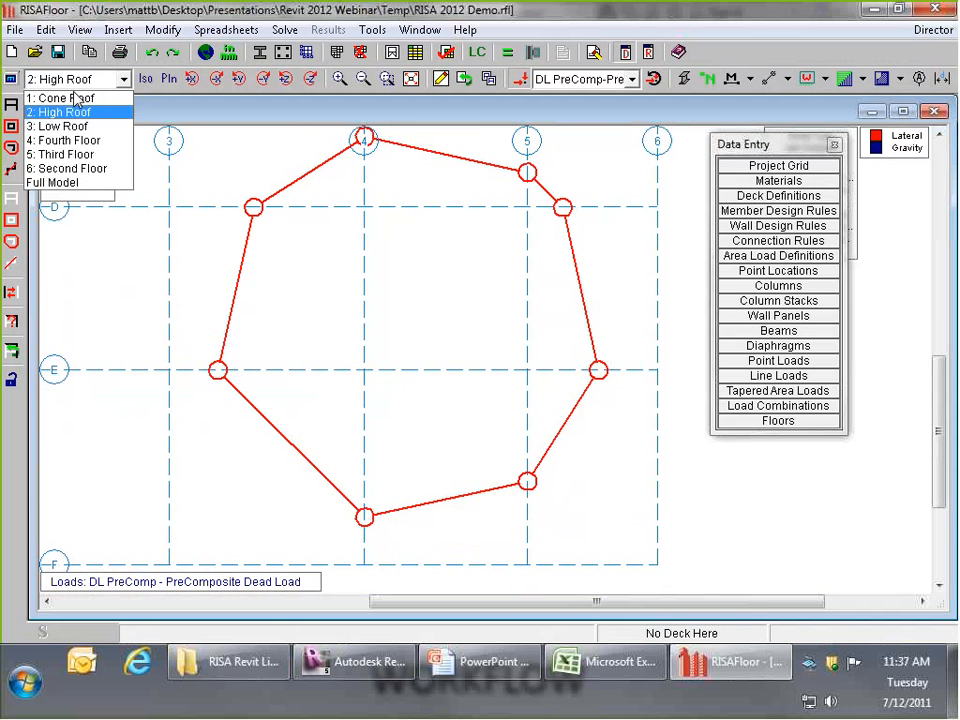
{"action": "left_click", "coordinate": [63, 126]}
{"action": "scroll", "coordinate": [655, 443], "scroll_direction": "down", "scroll_amount": 4}
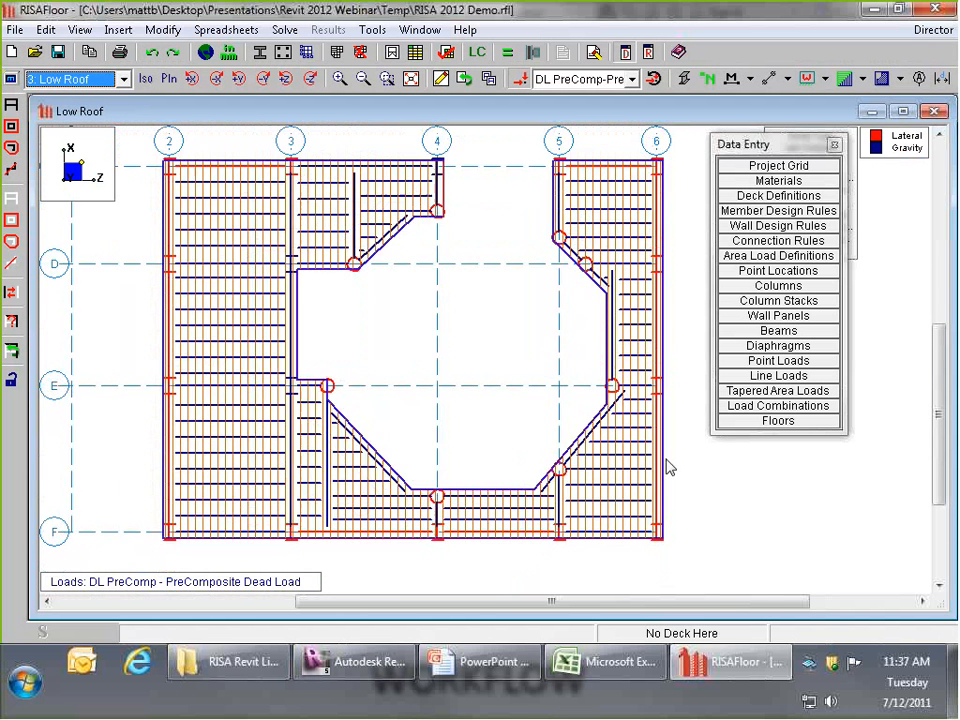
{"action": "scroll", "coordinate": [398, 265], "scroll_direction": "up", "scroll_amount": 2}
{"action": "left_click", "coordinate": [97, 82]}
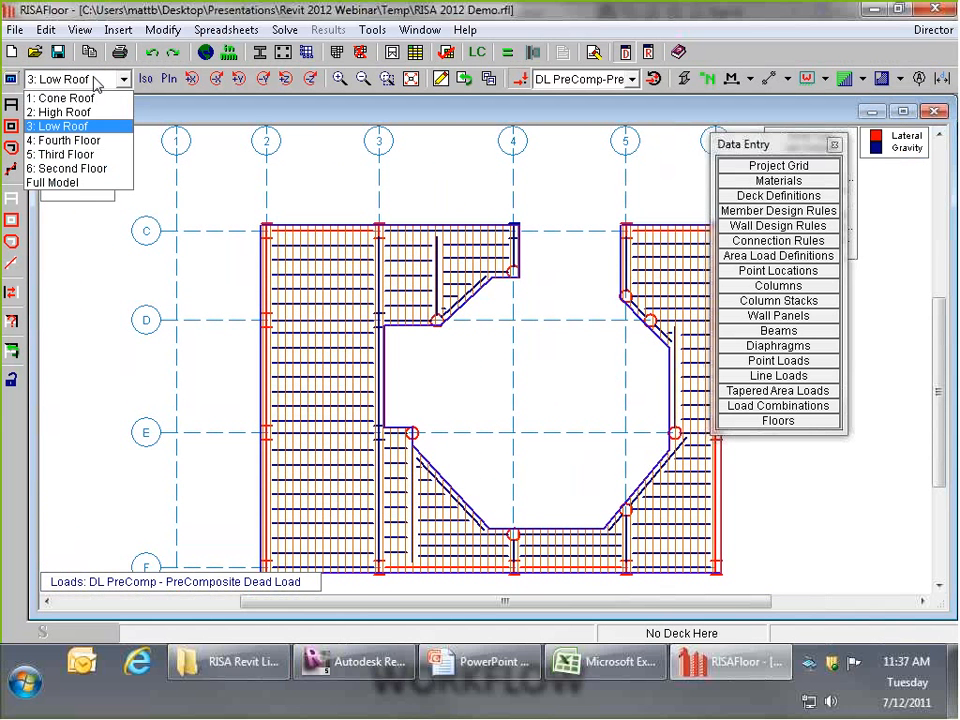
{"action": "left_click", "coordinate": [67, 140]}
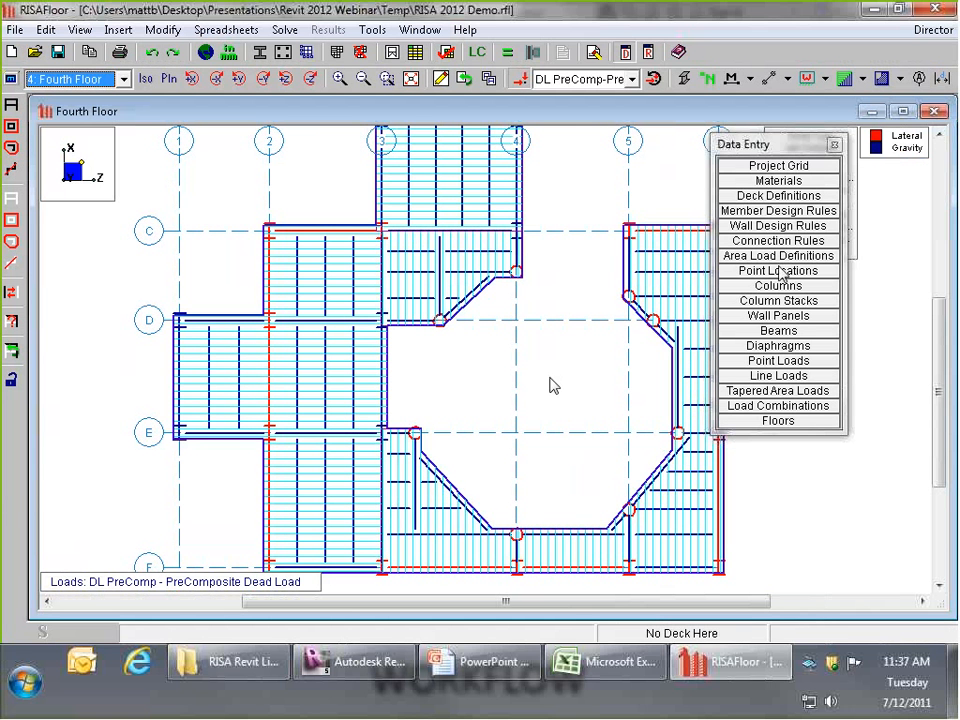
- Open the deck definitions and widen the spreadsheet and its columns to show the full Max Span and Unbraced headings
{"action": "left_click", "coordinate": [778, 195]}
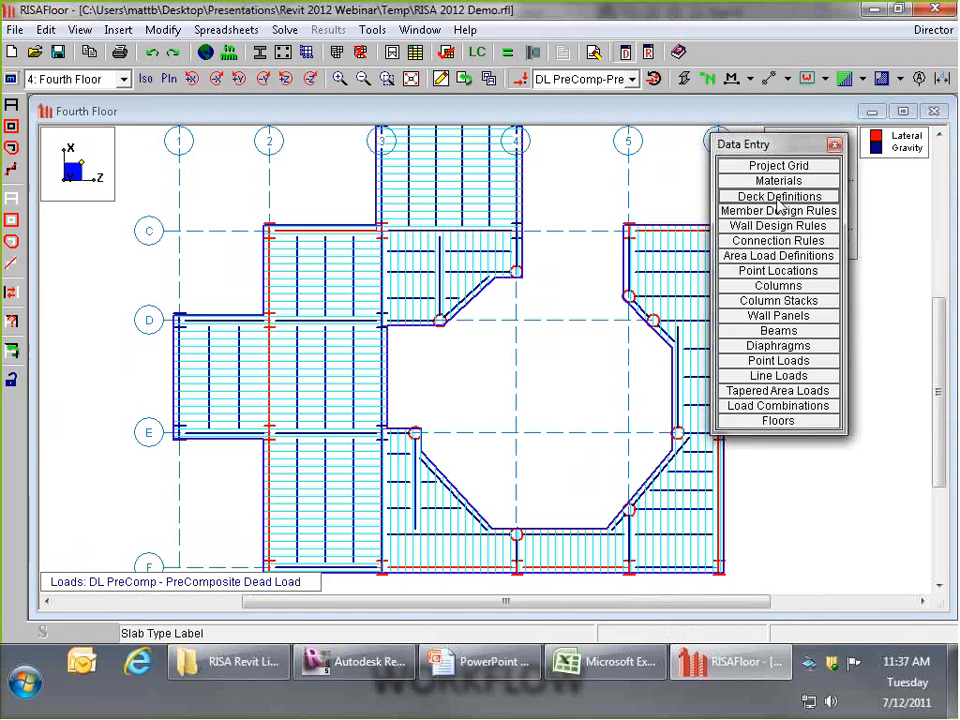
{"action": "left_click_drag", "start_coordinate": [447, 211], "coordinate": [392, 251]}
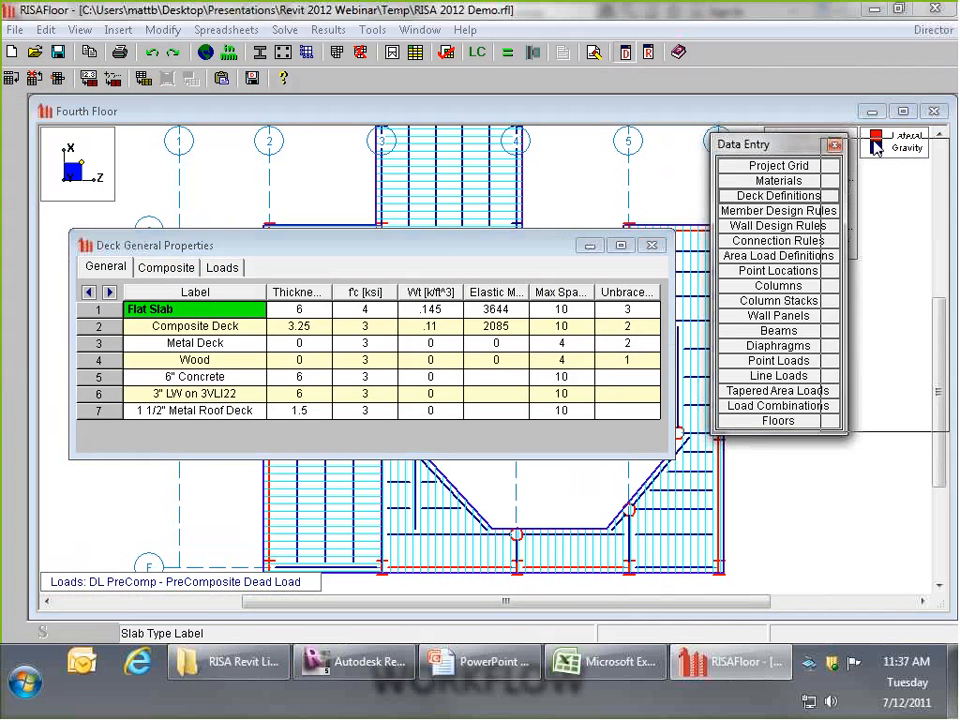
{"action": "left_click_drag", "start_coordinate": [666, 318], "coordinate": [743, 317]}
{"action": "left_click_drag", "start_coordinate": [596, 292], "coordinate": [620, 300]}
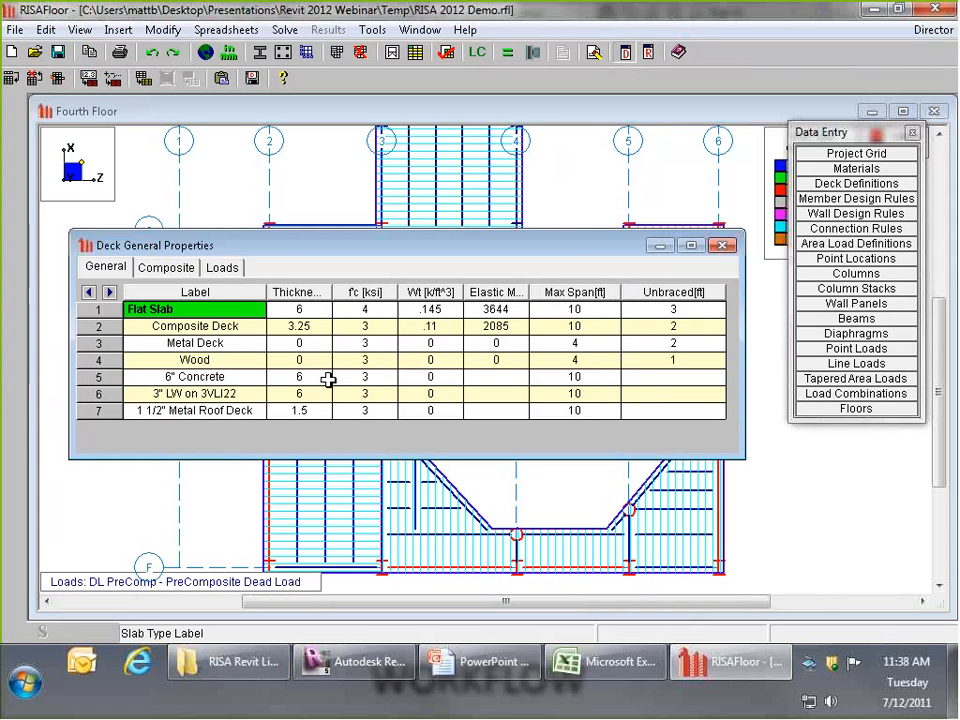
- Examine the transferred deck definitions 6" Concrete, 3" LW on 3VLI22 and 1 1/2" Metal Roof Deck
{"action": "left_click", "coordinate": [313, 393]}
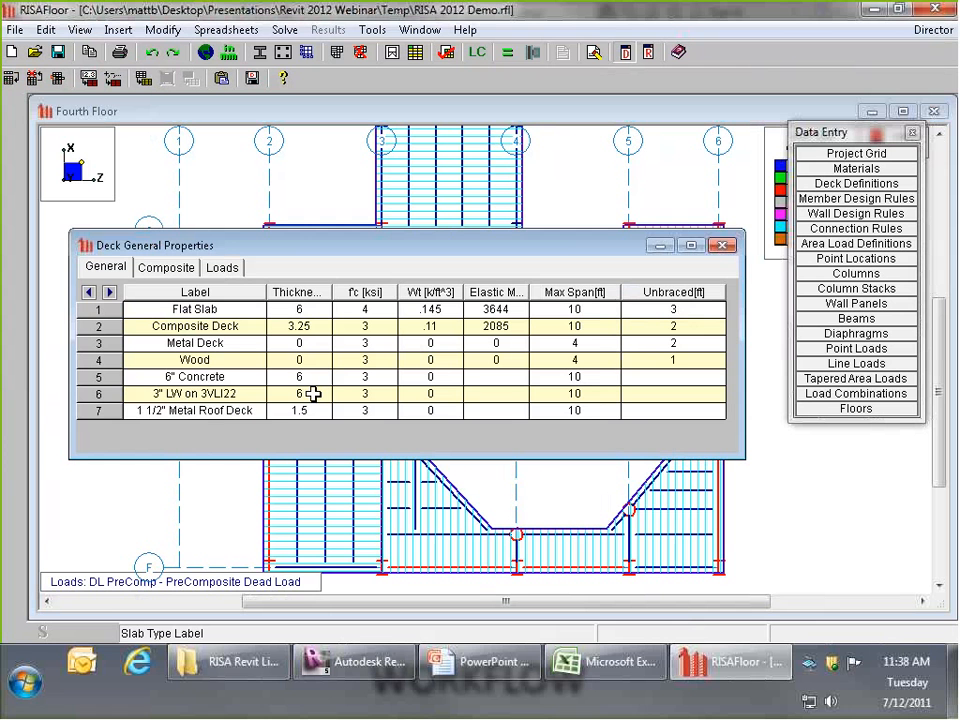
{"action": "left_click", "coordinate": [216, 397]}
{"action": "left_click", "coordinate": [218, 377]}
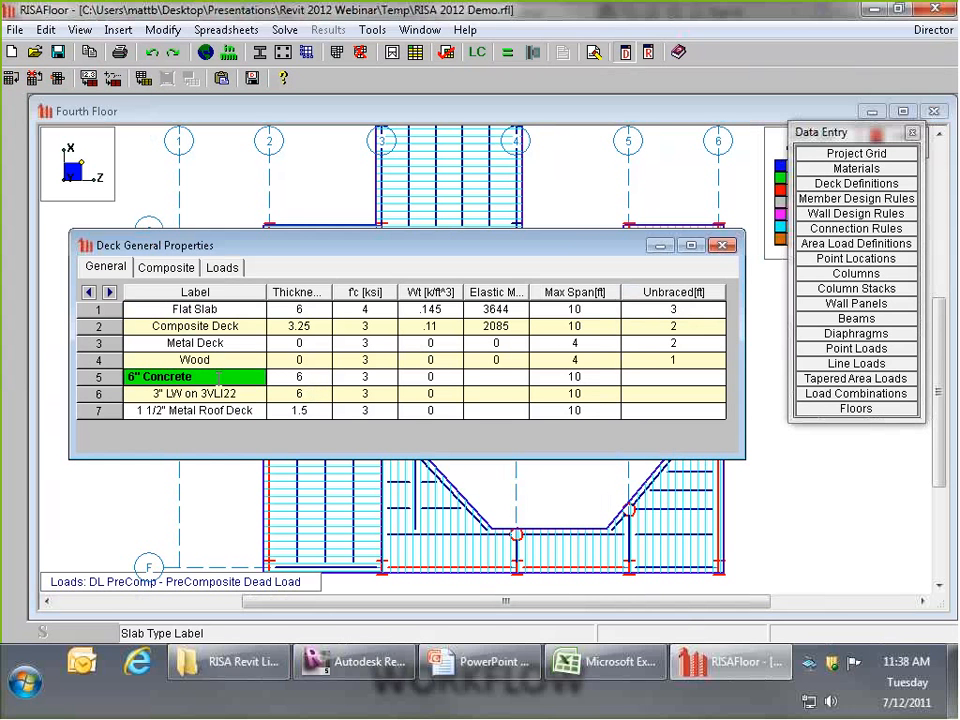
{"action": "left_click", "coordinate": [246, 392]}
{"action": "left_click_drag", "start_coordinate": [142, 394], "coordinate": [231, 404]}
{"action": "left_click", "coordinate": [235, 408]}
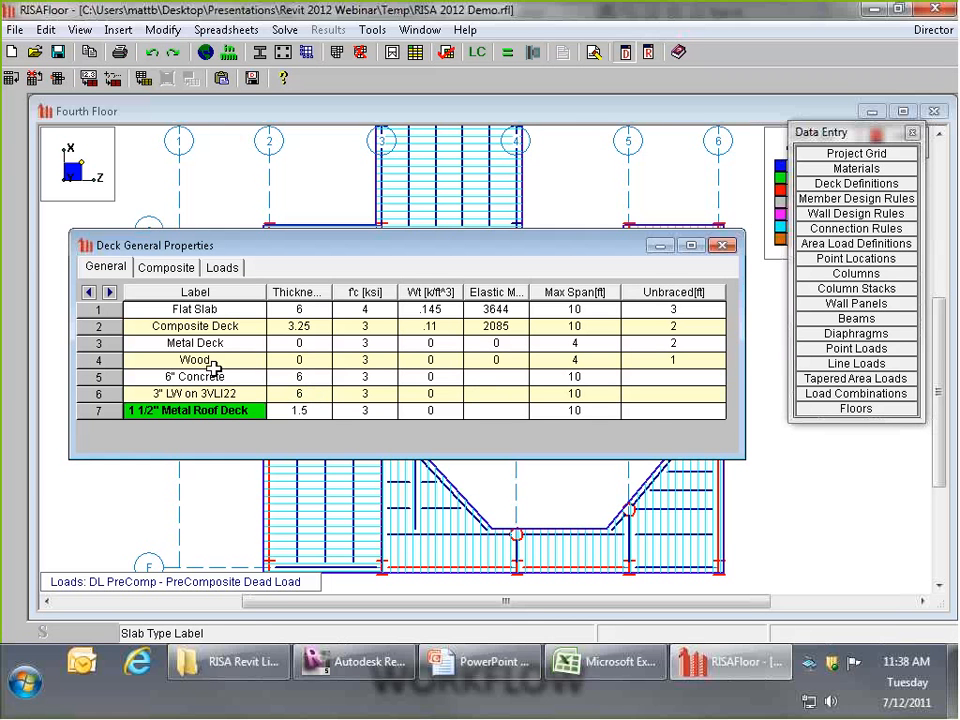
- Copy the Flat Slab's f'c 4, weight .145 and elastic modulus 3644 into the 6" Concrete deck row
{"action": "left_click", "coordinate": [364, 303]}
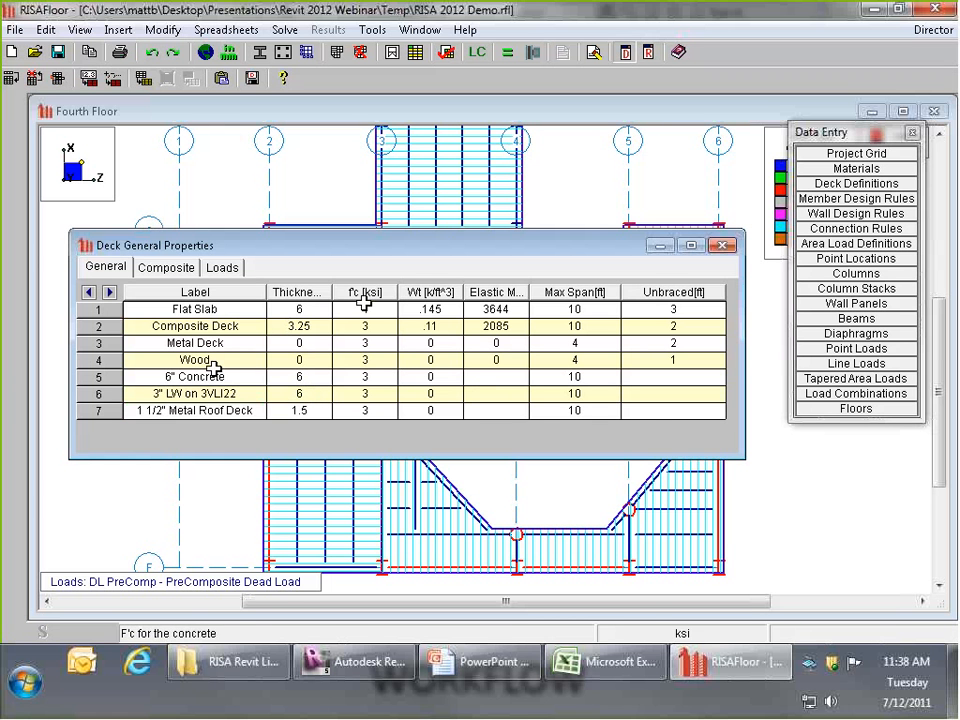
{"action": "right_click", "coordinate": [383, 309]}
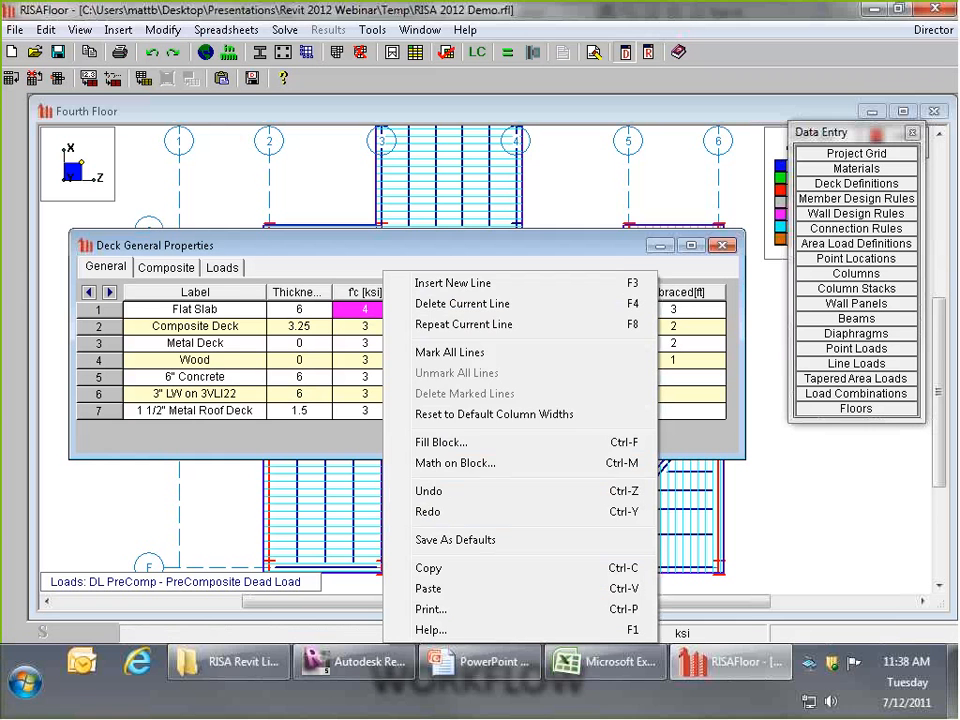
{"action": "left_click", "coordinate": [429, 567]}
{"action": "right_click", "coordinate": [371, 376]}
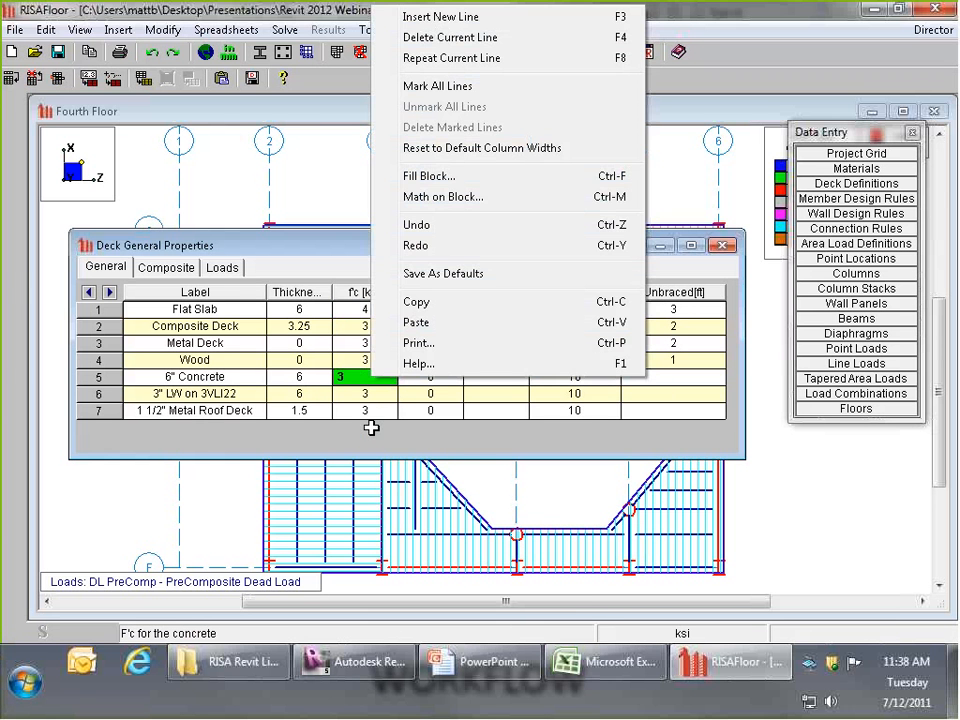
{"action": "left_click", "coordinate": [420, 322]}
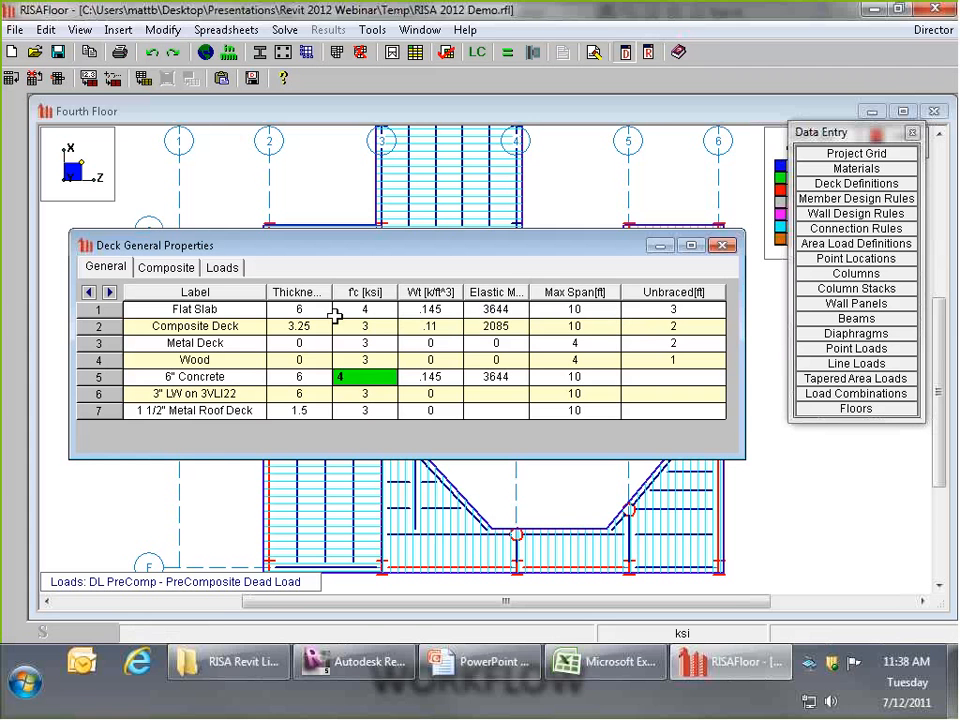
- Copy the Composite Deck's f'c 3, weight .11 and elastic modulus 2085 into the 3" LW on 3VLI22 row
{"action": "left_click_drag", "start_coordinate": [336, 320], "coordinate": [466, 326]}
{"action": "right_click", "coordinate": [463, 326]}
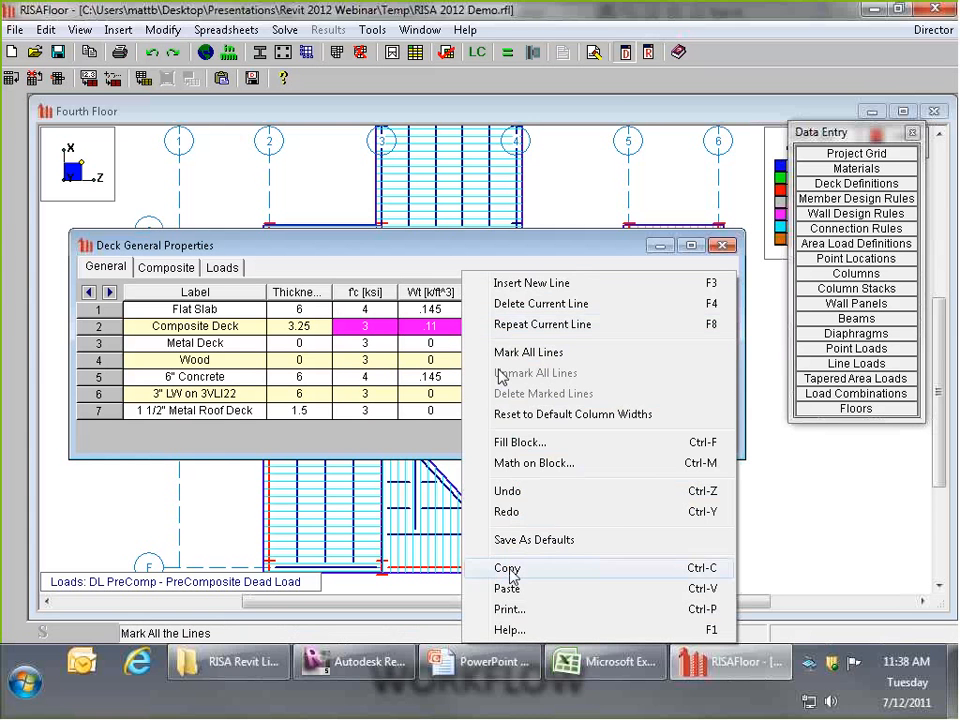
{"action": "left_click", "coordinate": [507, 567]}
{"action": "right_click", "coordinate": [372, 393]}
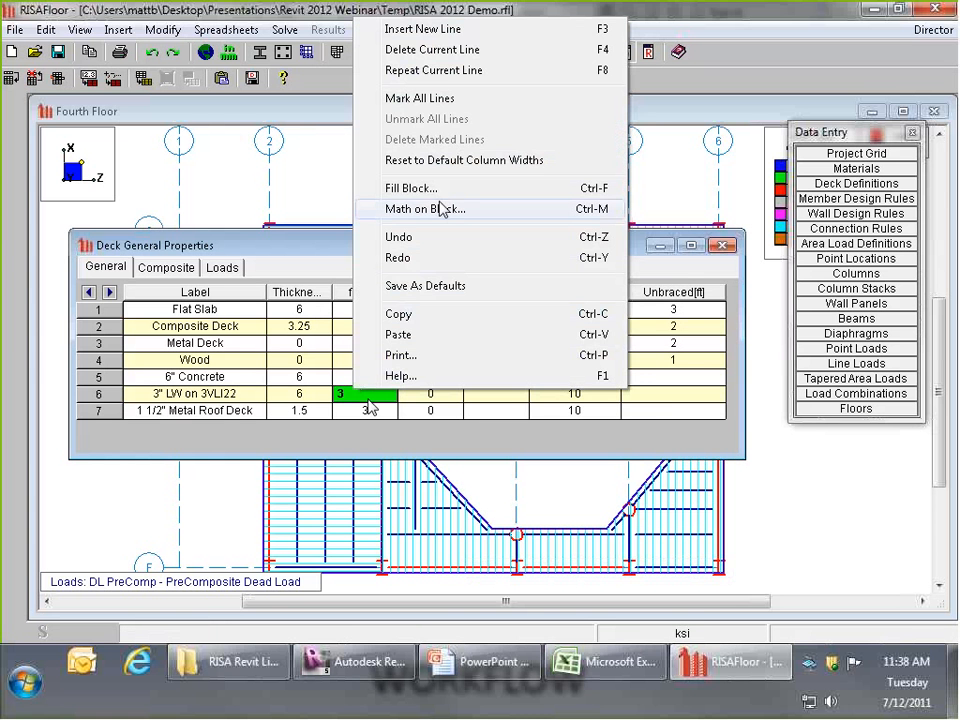
{"action": "left_click", "coordinate": [414, 336]}
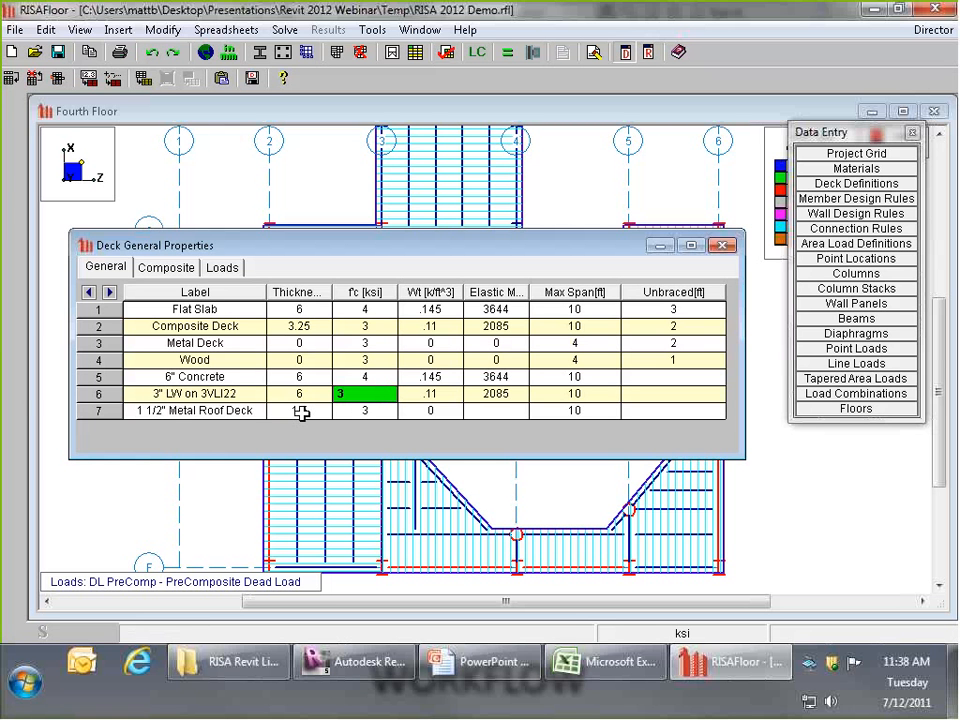
- Set the maximum spans to 40 ft for 6" Concrete, 9 ft for 3" LW on 3VLI22 and 6 ft for 1 1/2" Metal Roof Deck
{"action": "left_click", "coordinate": [612, 379]}
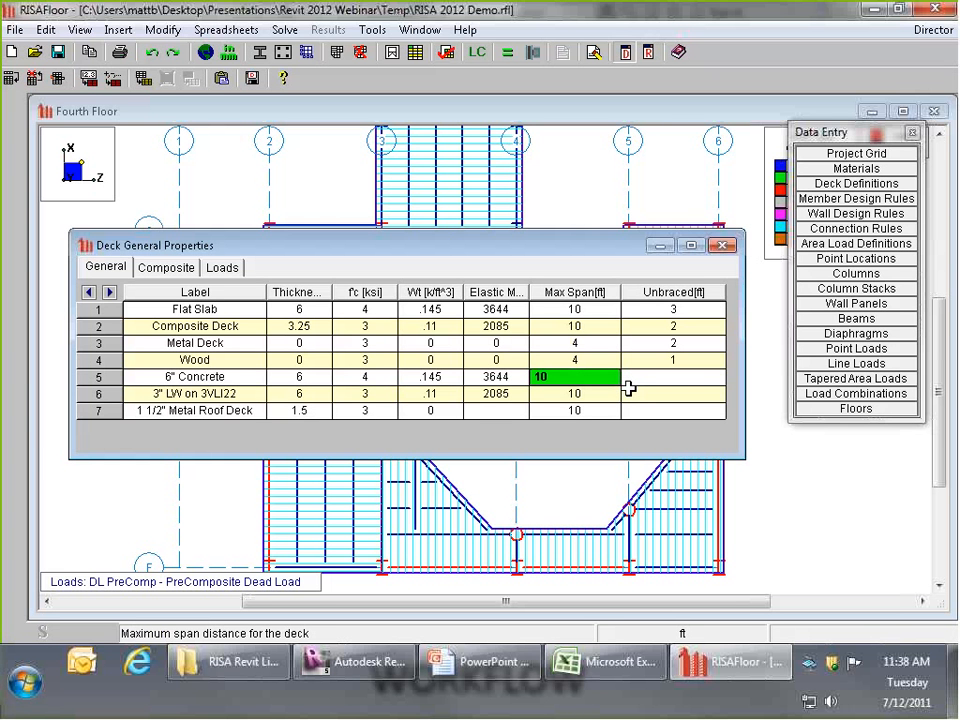
{"action": "key", "text": "Return"}
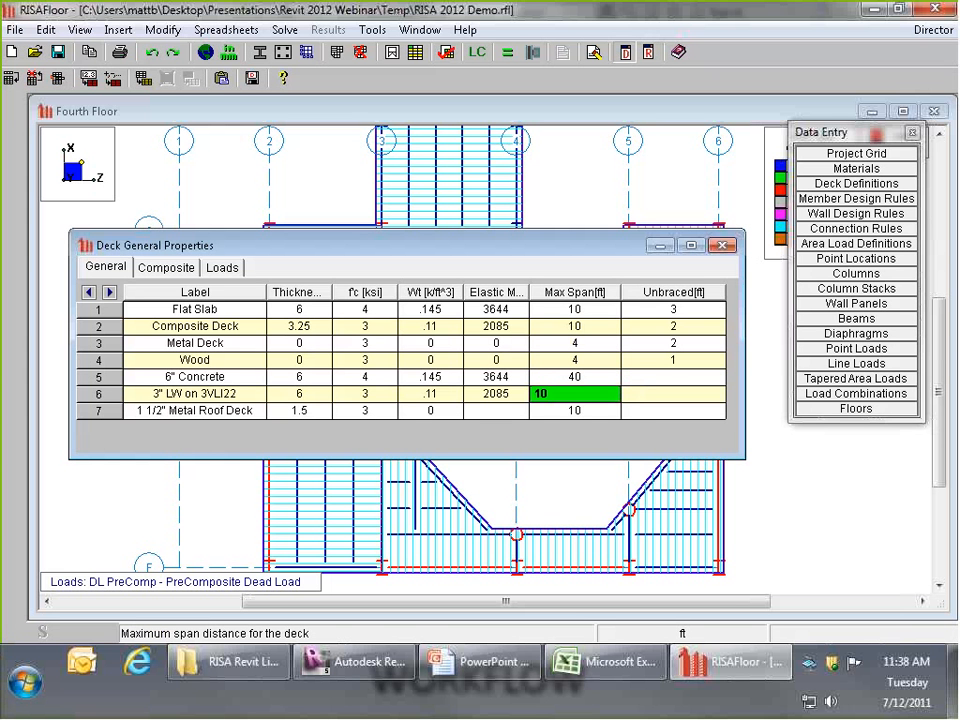
{"action": "type", "text": "9"}
{"action": "key", "text": "Return"}
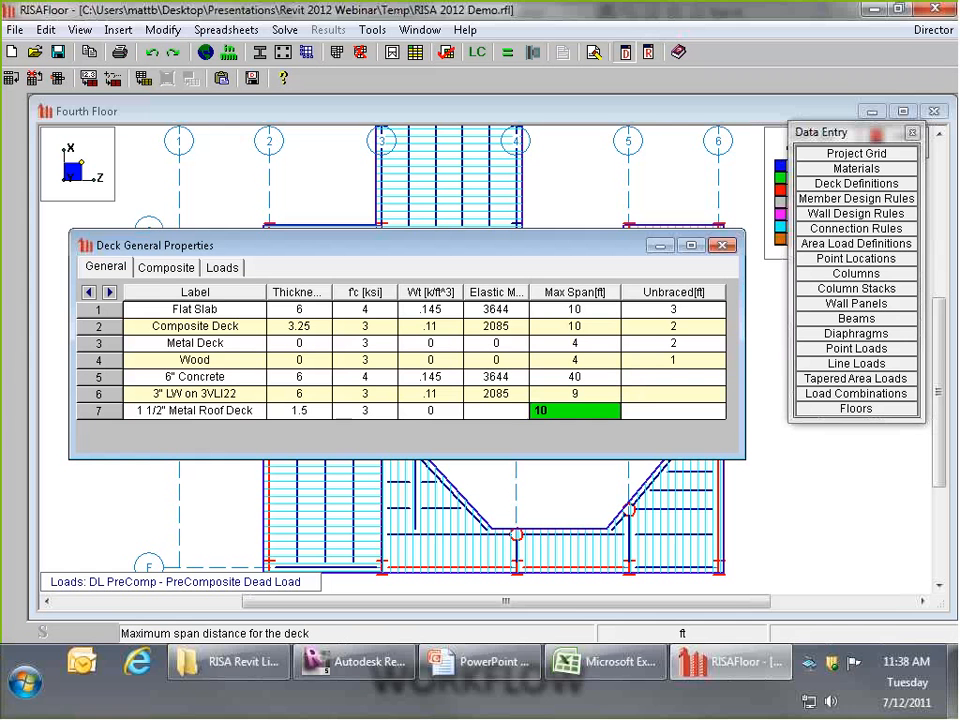
{"action": "type", "text": "6"}
{"action": "key", "text": "Return"}
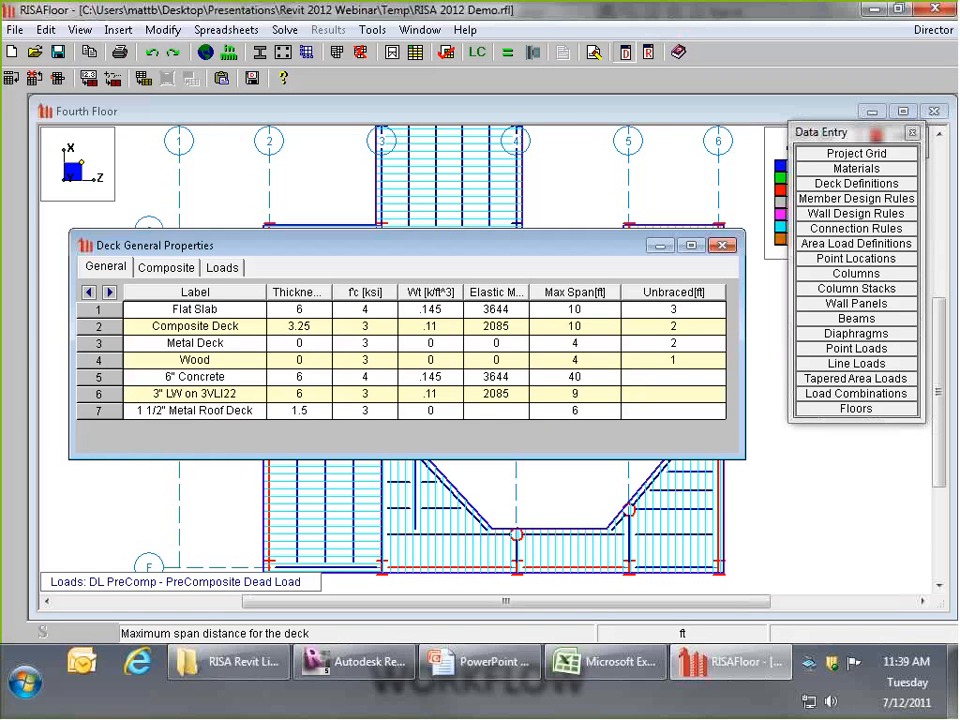
- Set the unbraced length to 1 ft for the 6" Concrete, 3" LW on 3VLI22 and 1 1/2" Metal Roof Deck rows
{"action": "left_click", "coordinate": [673, 376]}
{"action": "type", "text": "1"}
{"action": "key", "text": "Return"}
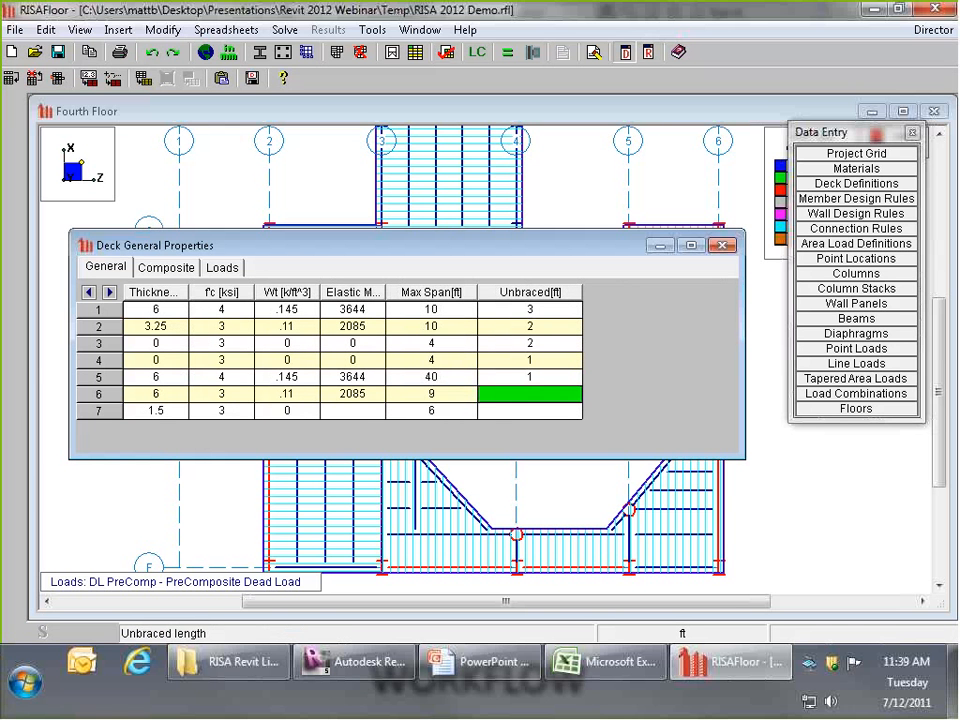
{"action": "type", "text": "1"}
{"action": "key", "text": "Return"}
{"action": "type", "text": "1"}
{"action": "left_click", "coordinate": [529, 393]}
- In the deck loads, enable two-way action for 6" Concrete and set its self weight to .075 ksf
{"action": "left_click", "coordinate": [222, 268]}
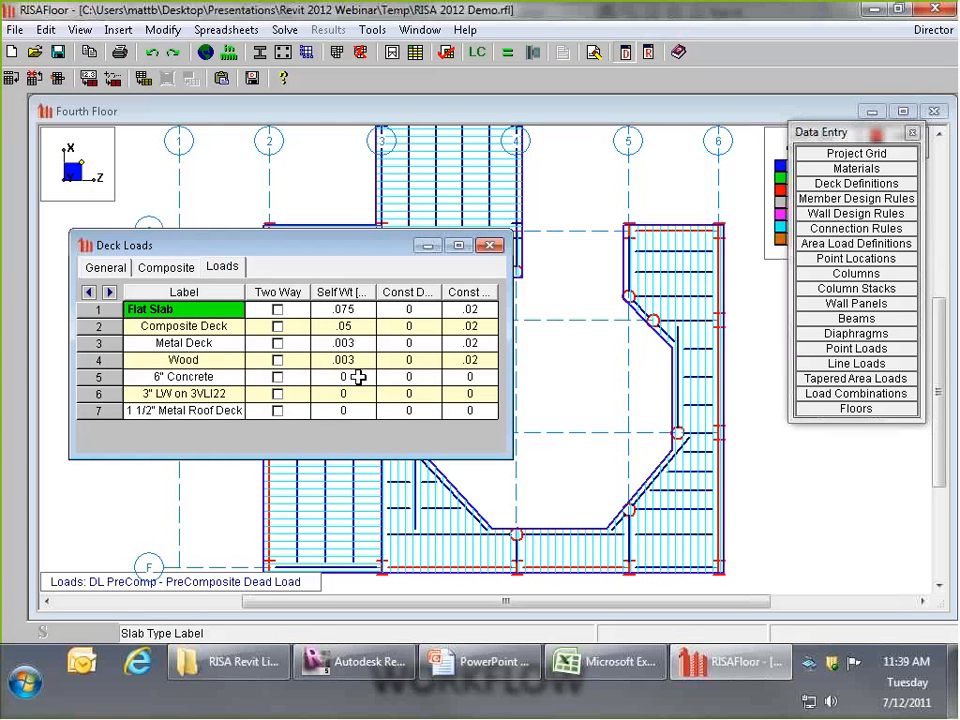
{"action": "left_click", "coordinate": [277, 377]}
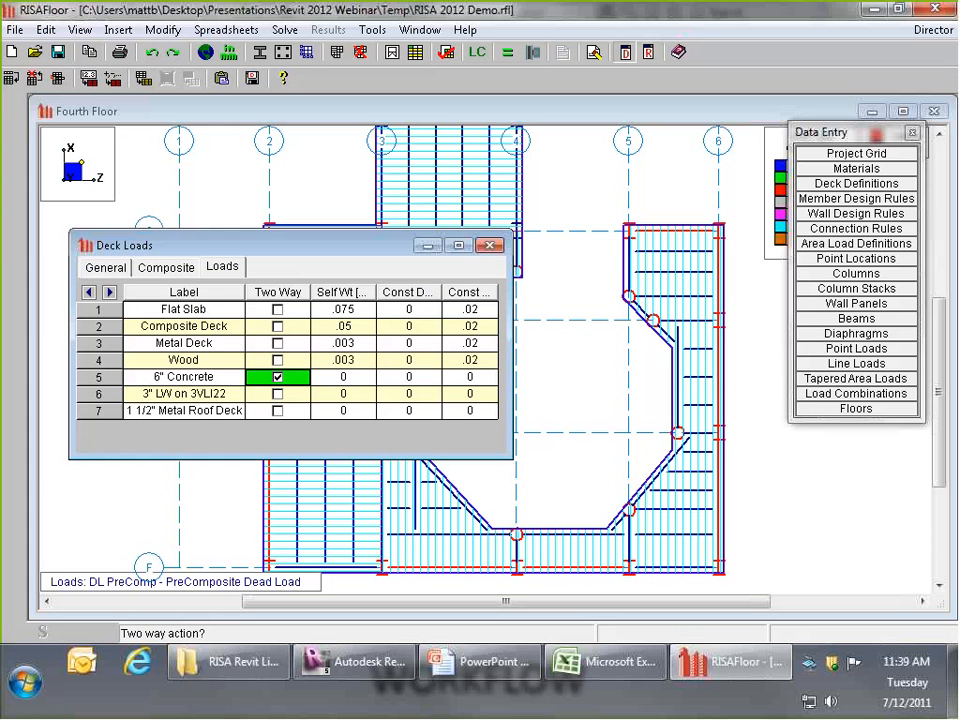
{"action": "left_click", "coordinate": [349, 379]}
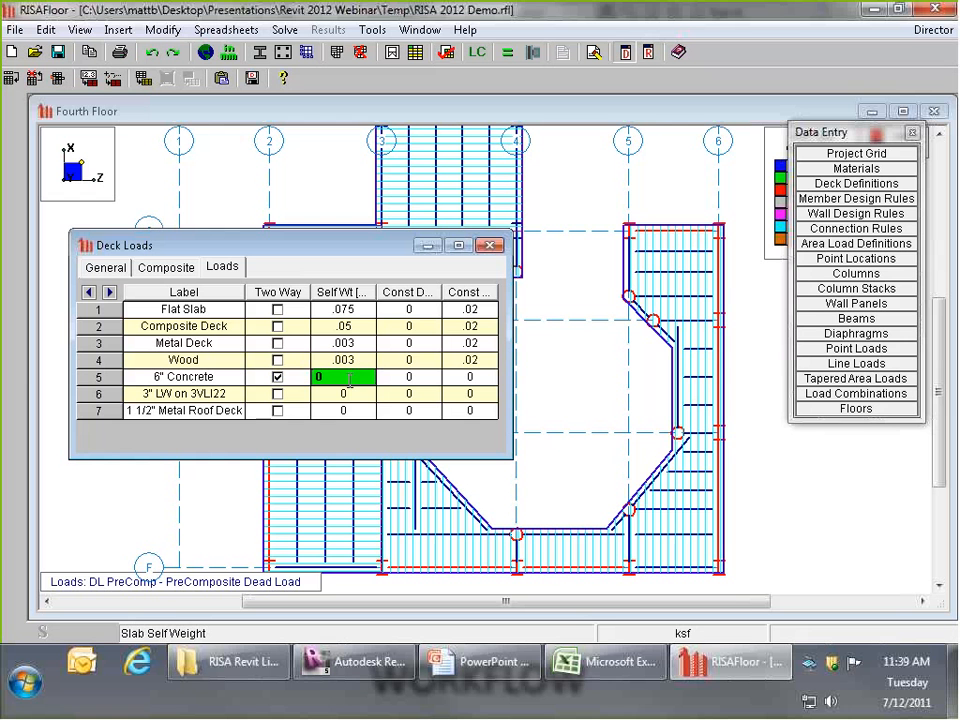
{"action": "type", "text": ".075"}
{"action": "key", "text": "Return"}
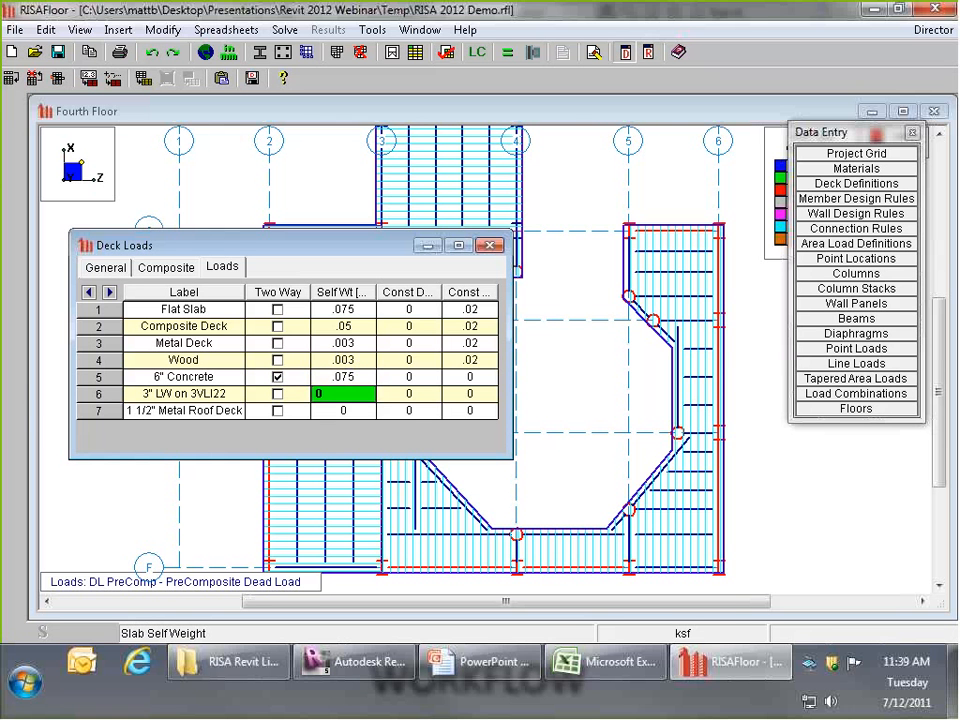
- Set the self weights to .045 ksf for 3" LW on 3VLI22 and .003 ksf for 1 1/2" Metal Roof Deck
{"action": "type", "text": ".045"}
{"action": "key", "text": "Return"}
{"action": "type", "text": ".0"}
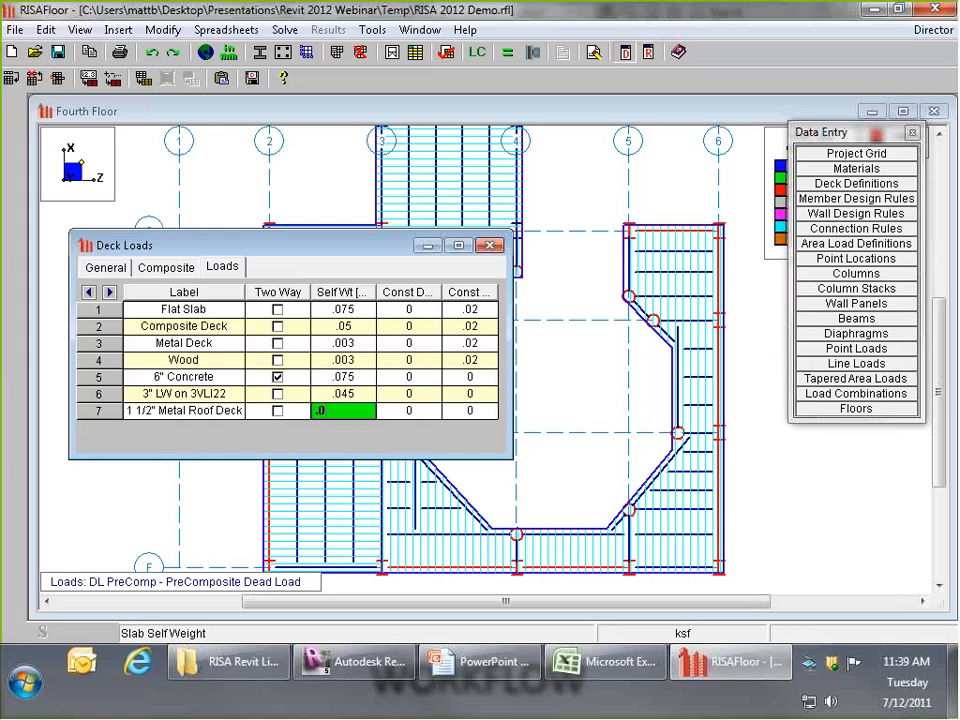
{"action": "type", "text": "03"}
{"action": "key", "text": "Up"}
{"action": "key", "text": "Up"}
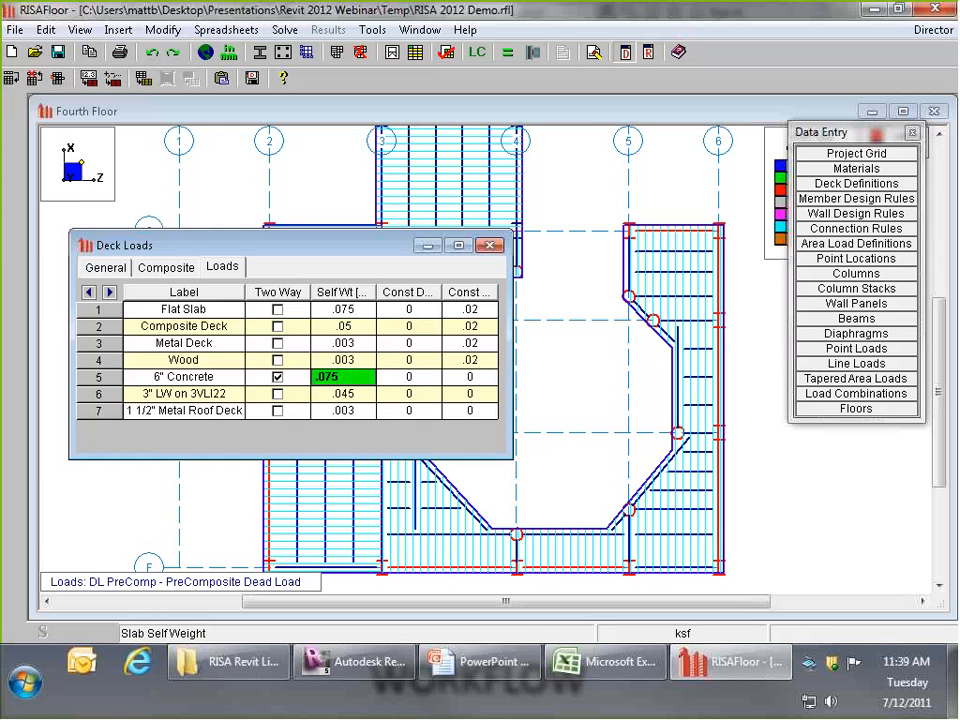
- Fill the construction live load of the three transferred decks with .02 ksf and close the deck definitions
{"action": "key", "text": "Right"}
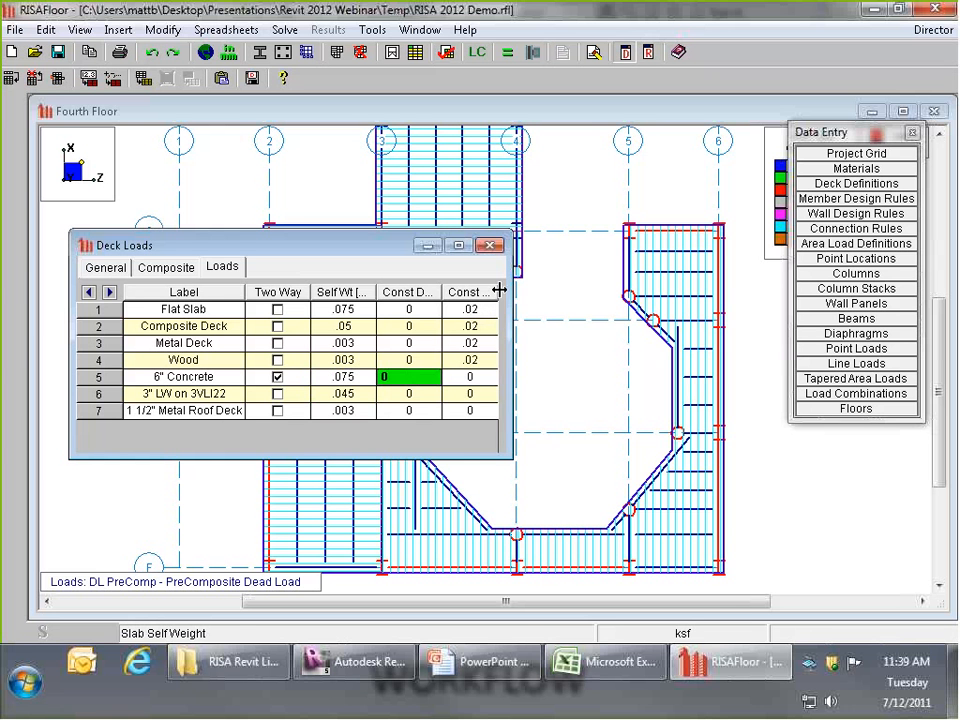
{"action": "left_click_drag", "start_coordinate": [512, 289], "coordinate": [533, 289]}
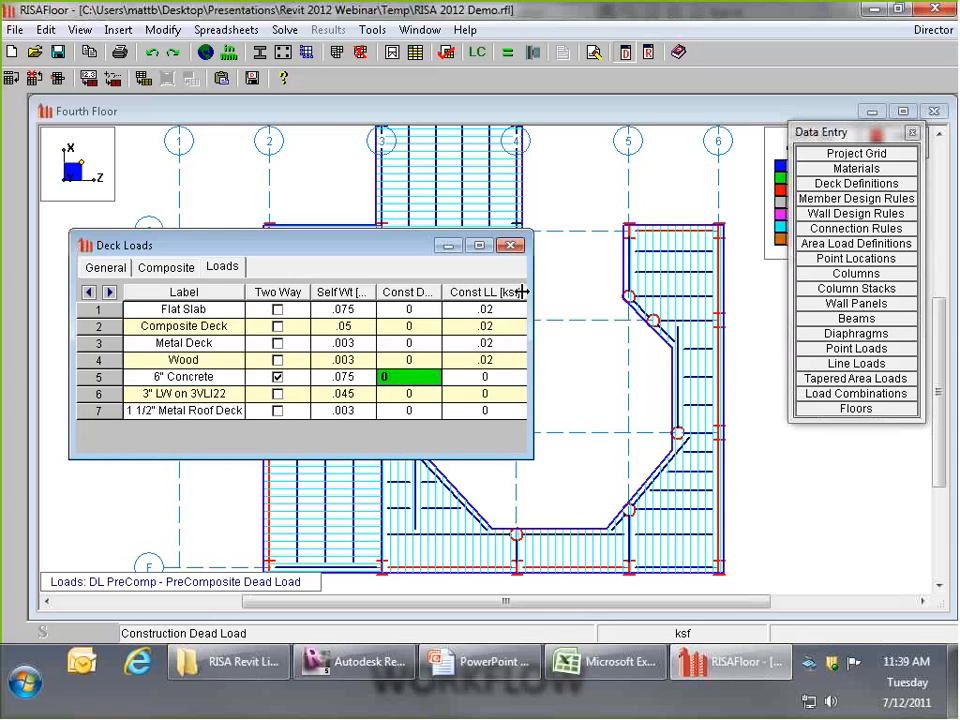
{"action": "key", "text": "Right"}
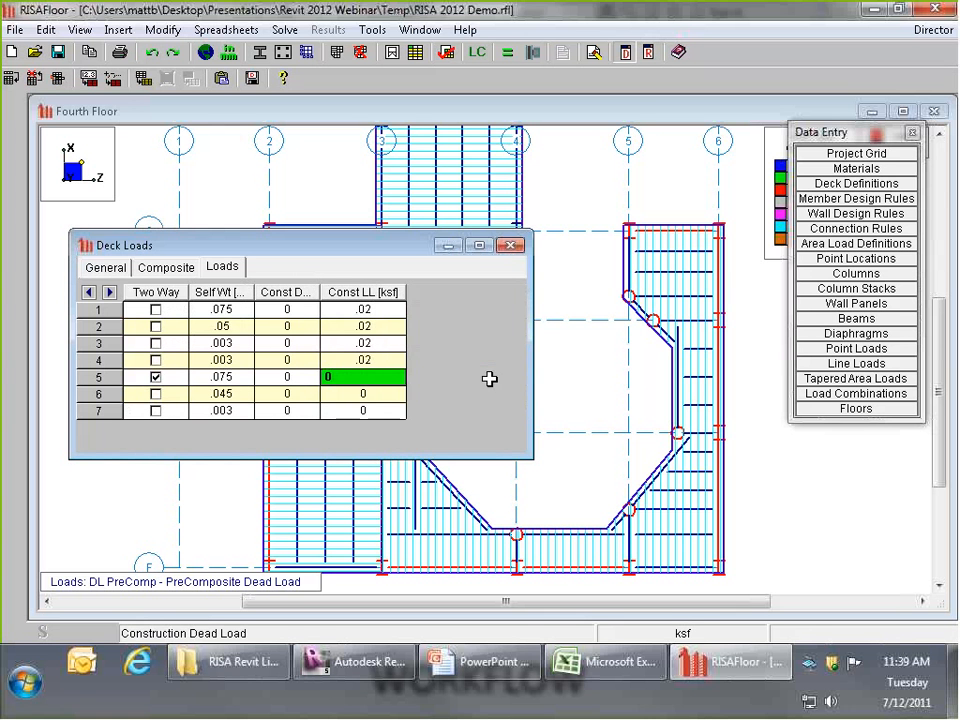
{"action": "left_click_drag", "start_coordinate": [354, 405], "coordinate": [354, 380]}
{"action": "right_click", "coordinate": [354, 380]}
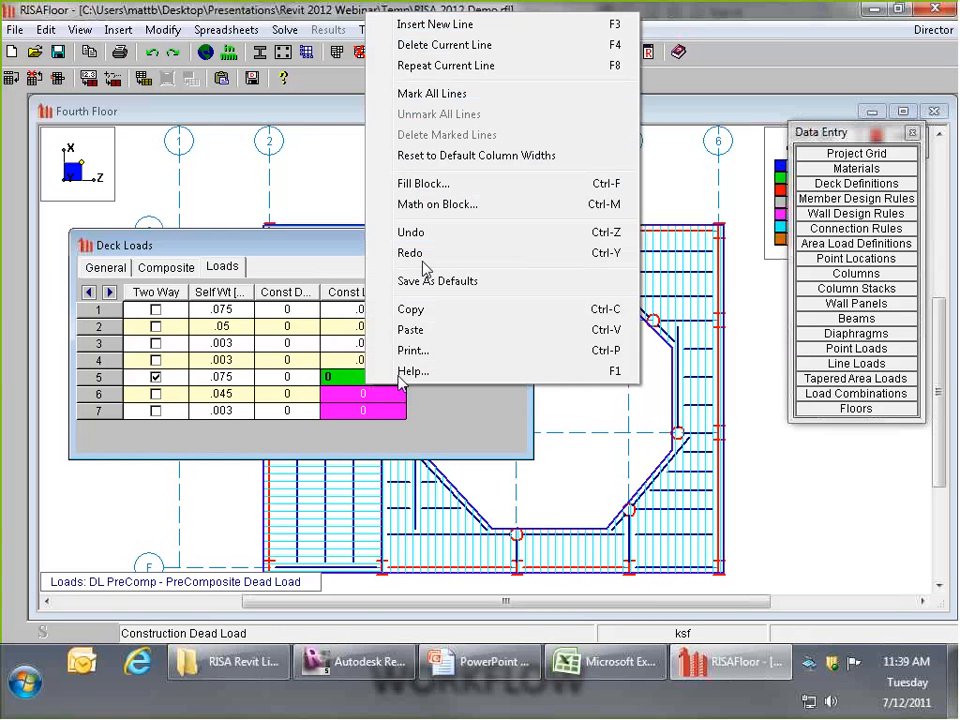
{"action": "left_click", "coordinate": [431, 188]}
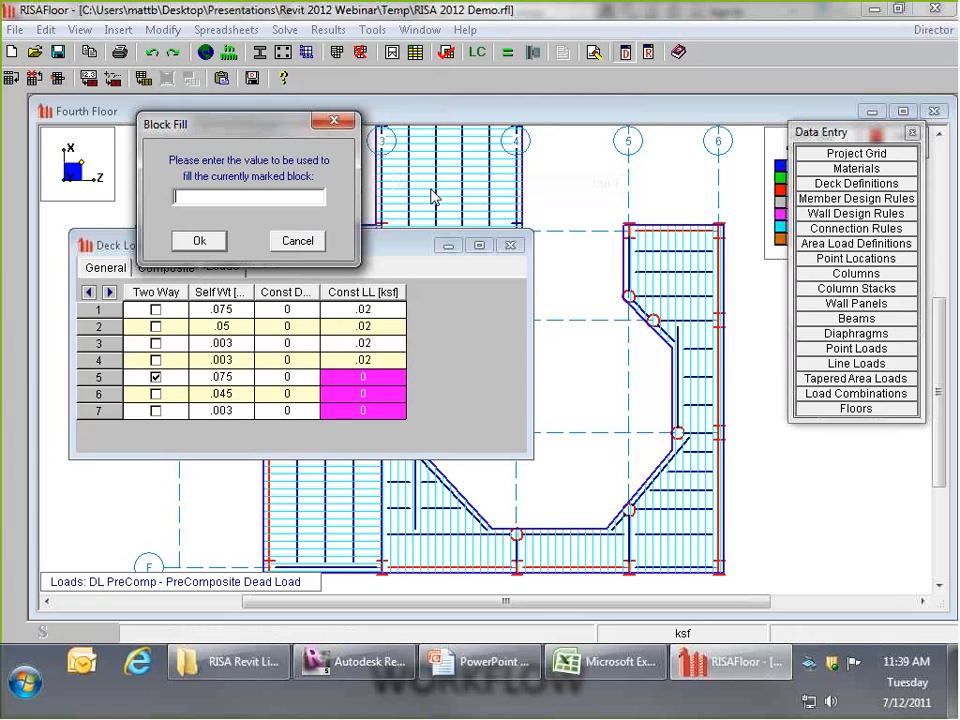
{"action": "type", "text": ".02"}
{"action": "key", "text": "Return"}
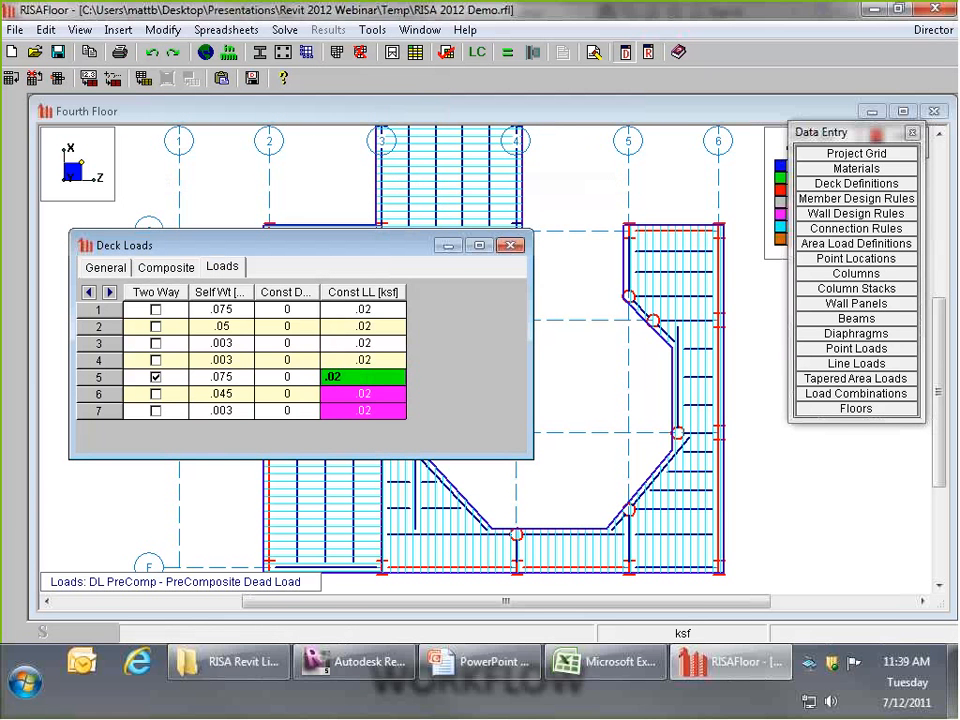
{"action": "key", "text": "Left"}
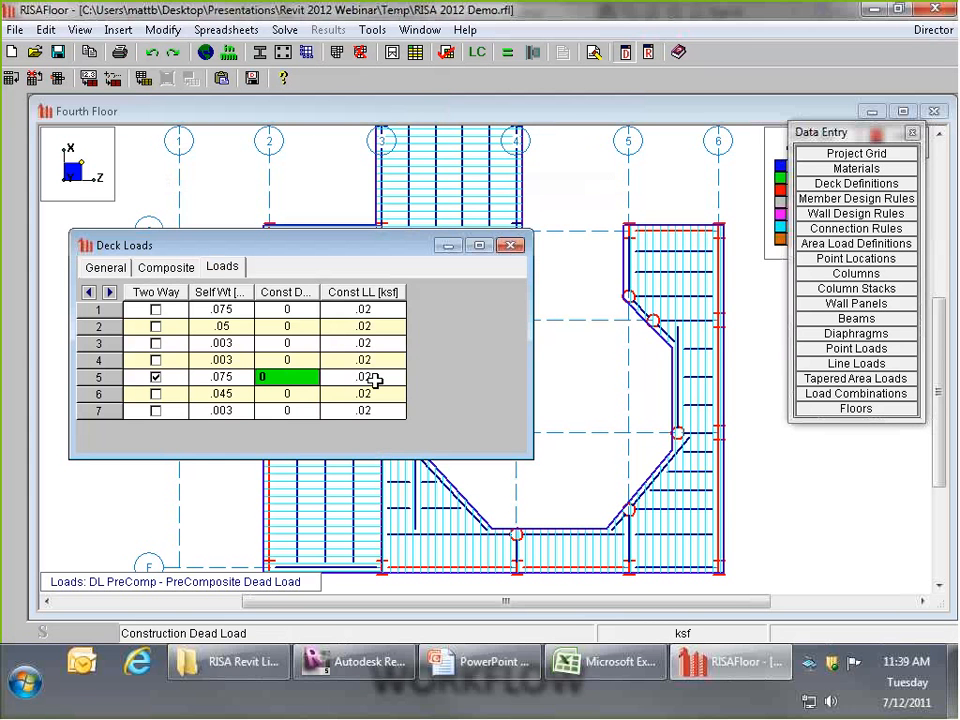
{"action": "left_click", "coordinate": [533, 372]}
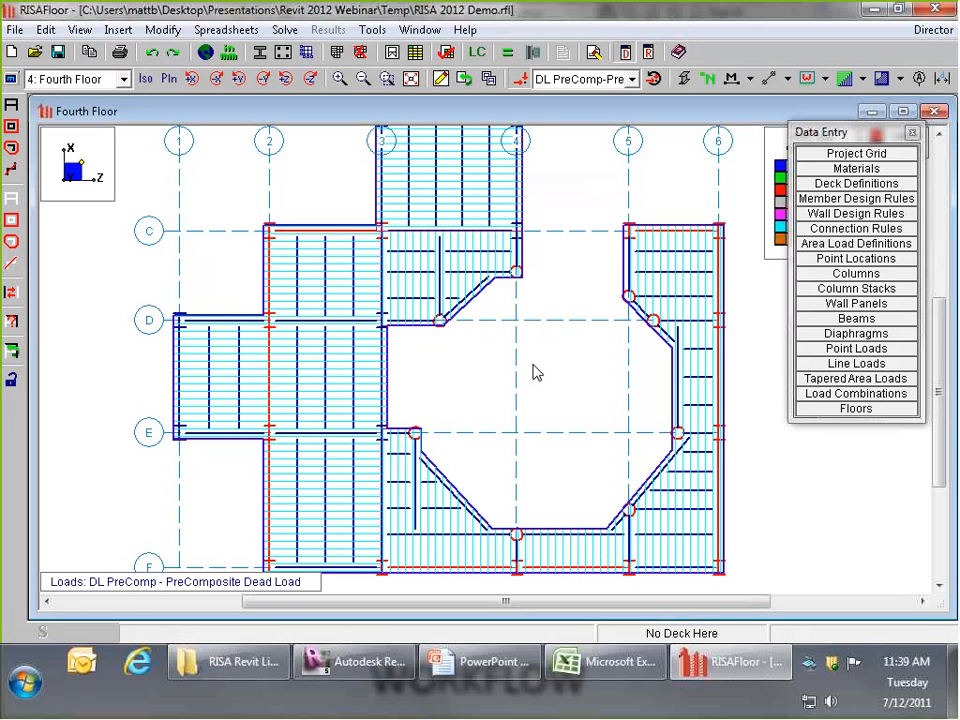
- Open the column data for the Third Floor and clear the Data Entry palette off the enlarged table
{"action": "left_click", "coordinate": [856, 273]}
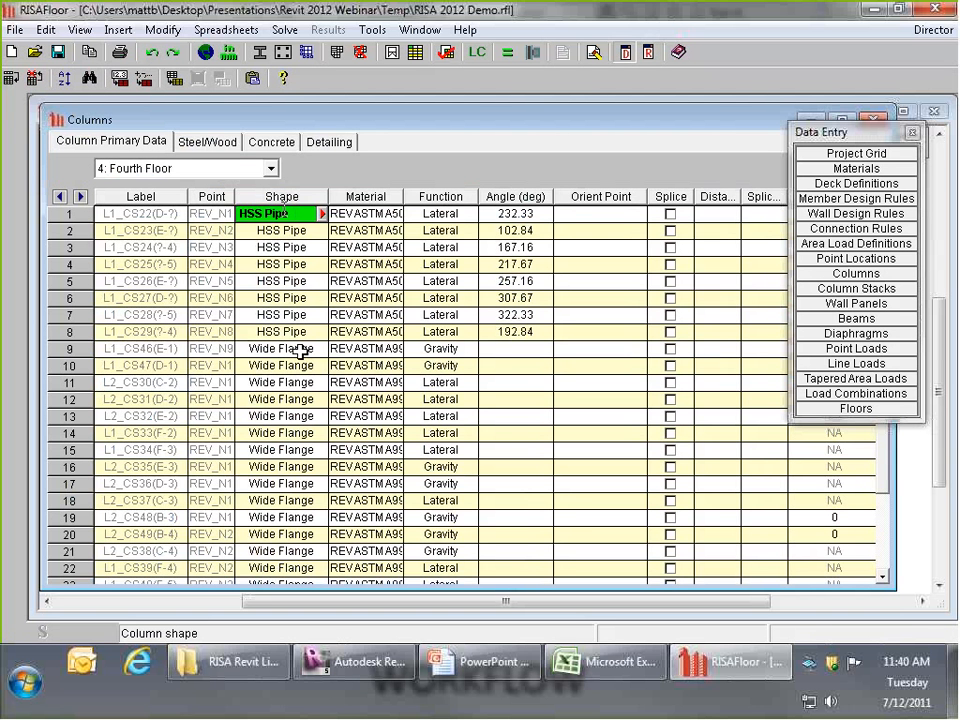
{"action": "left_click", "coordinate": [270, 168]}
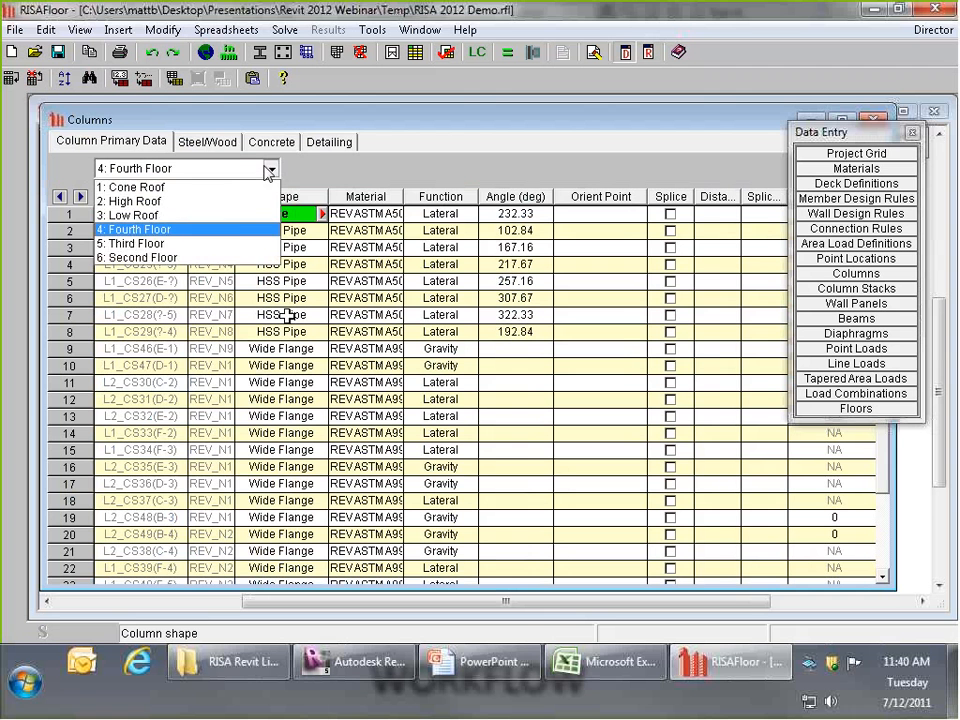
{"action": "left_click", "coordinate": [205, 244]}
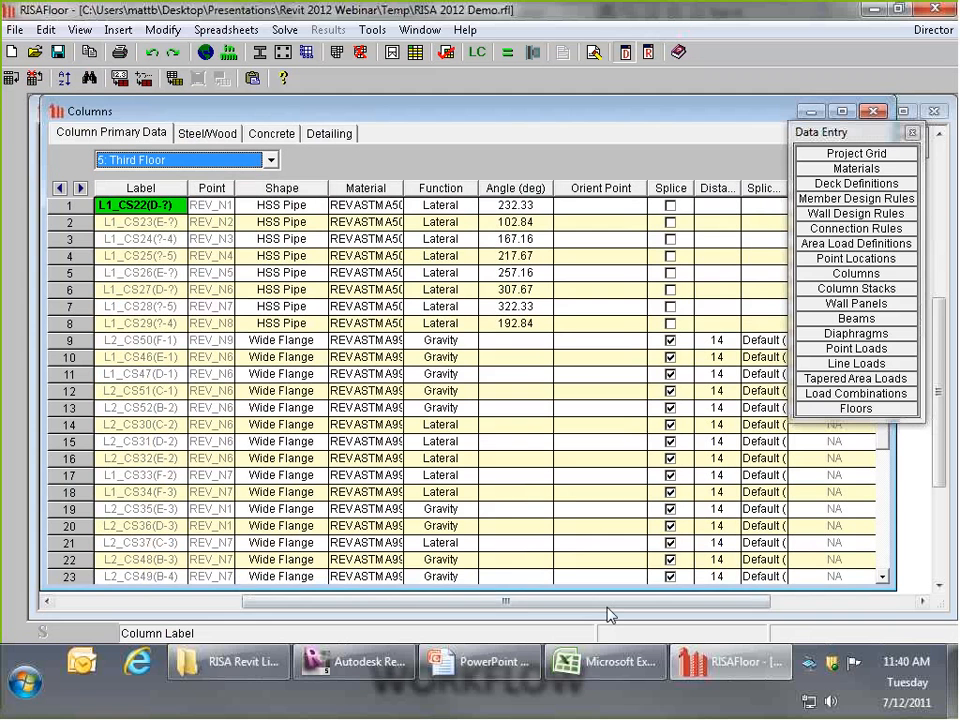
{"action": "left_click_drag", "start_coordinate": [607, 590], "coordinate": [607, 607]}
{"action": "left_click", "coordinate": [923, 138]}
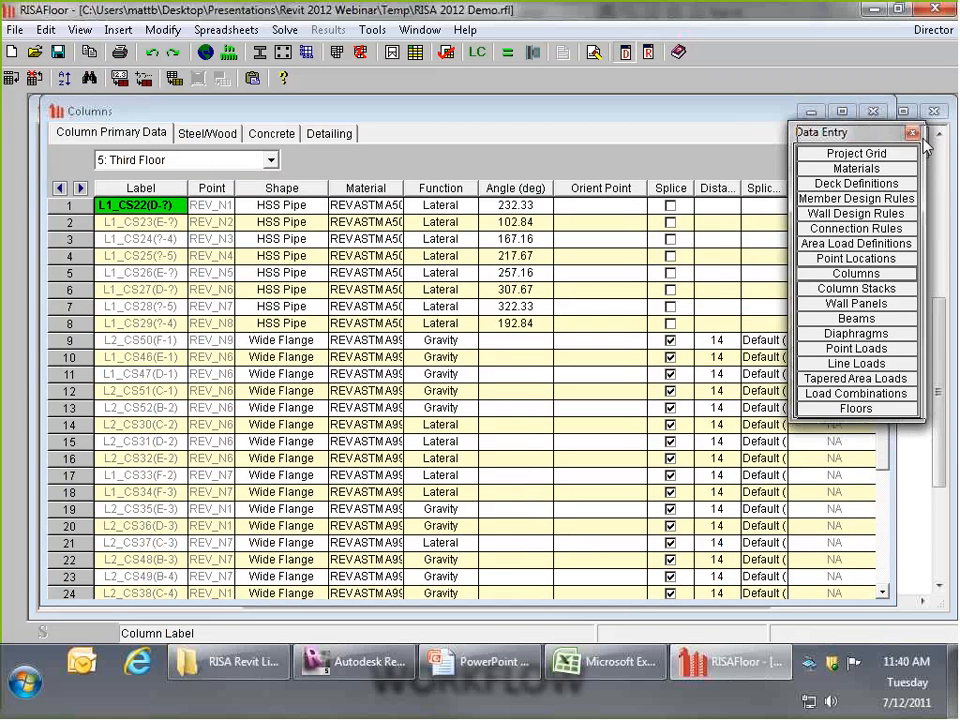
{"action": "left_click_drag", "start_coordinate": [923, 138], "coordinate": [943, 147]}
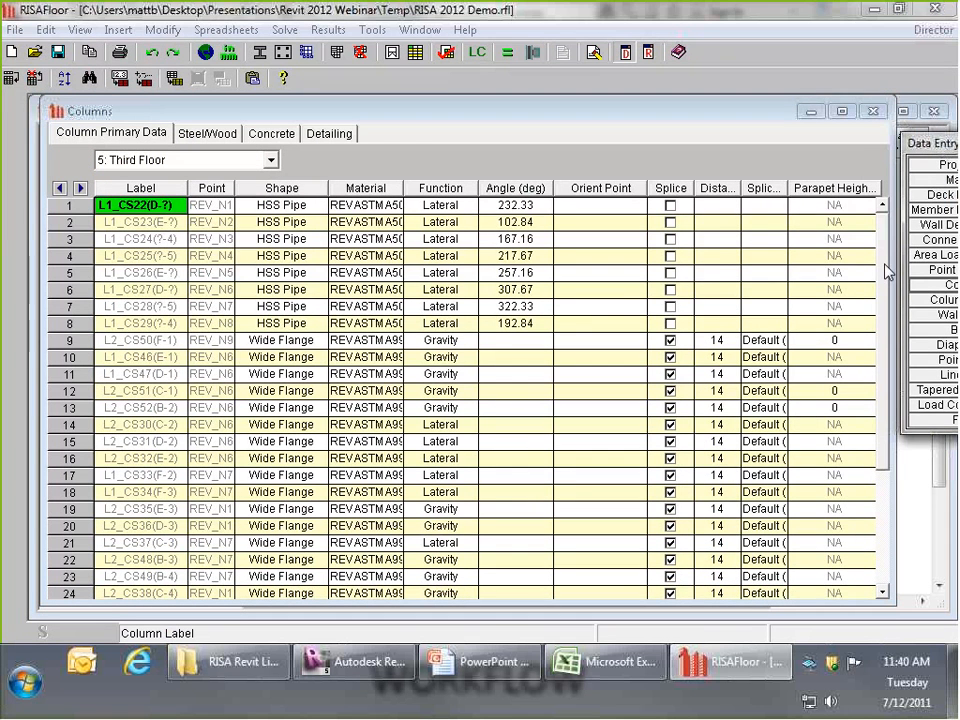
- Block-fill the shape of all Third Floor Wide Flange columns, rows 9 to 33, with WF 12 and close the column data
{"action": "left_click_drag", "start_coordinate": [885, 271], "coordinate": [892, 336]}
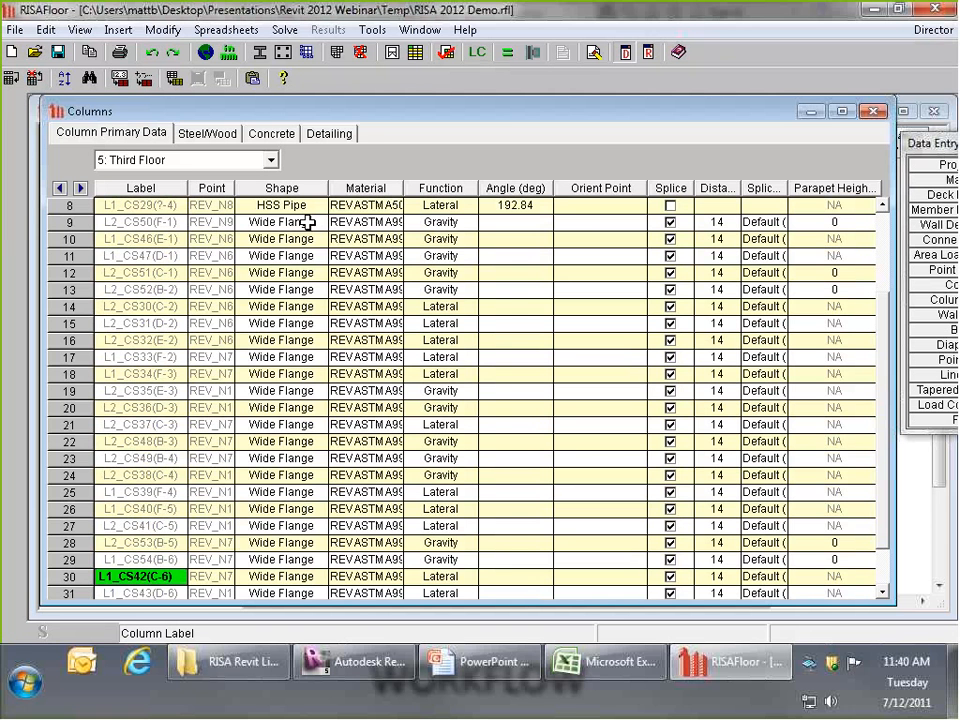
{"action": "left_click_drag", "start_coordinate": [307, 222], "coordinate": [264, 679]}
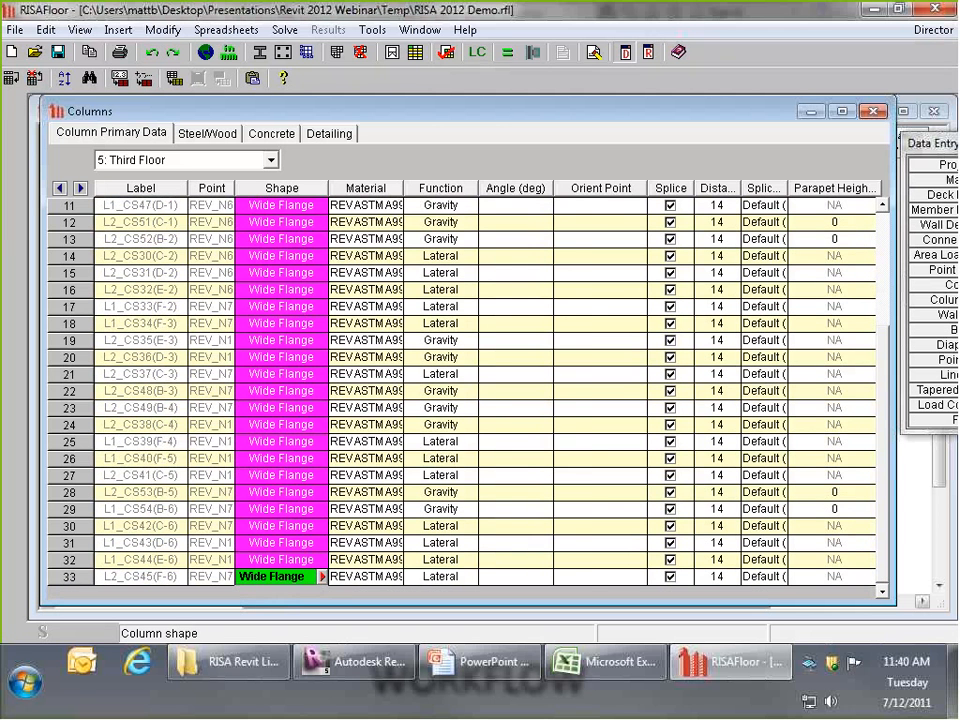
{"action": "right_click", "coordinate": [274, 273]}
{"action": "left_click", "coordinate": [336, 423]}
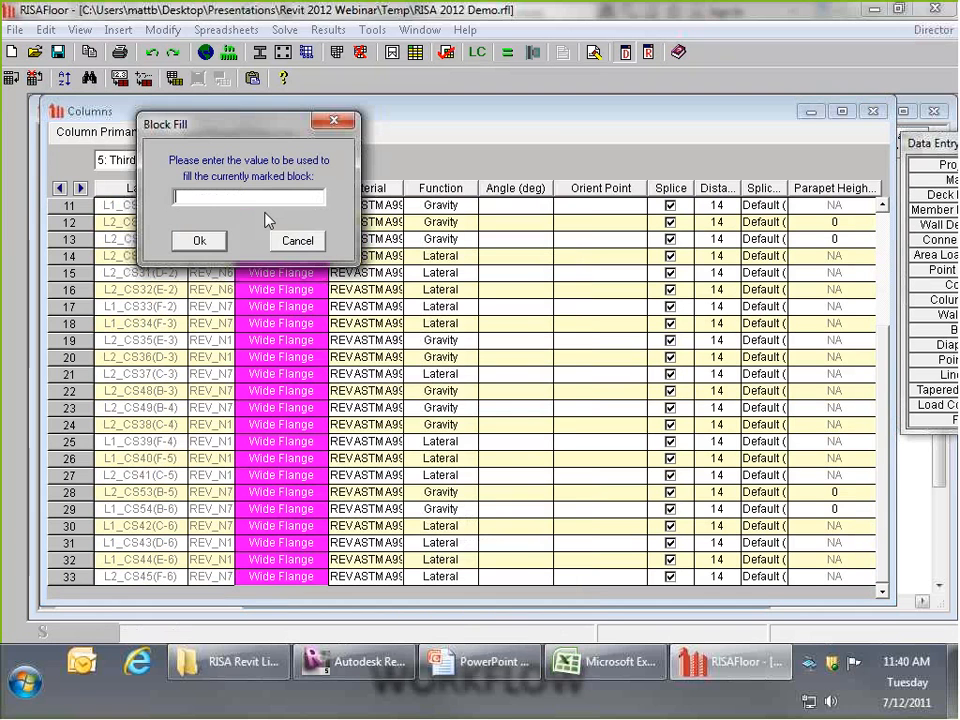
{"action": "type", "text": "wf 12"}
{"action": "key", "text": "Return"}
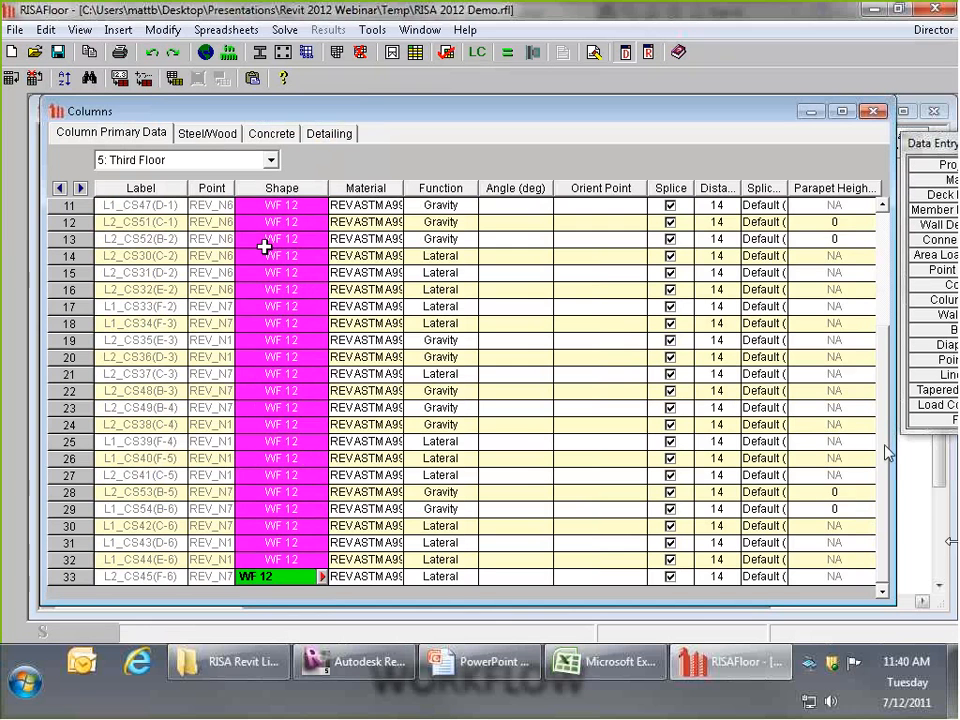
{"action": "left_click_drag", "start_coordinate": [885, 447], "coordinate": [885, 382]}
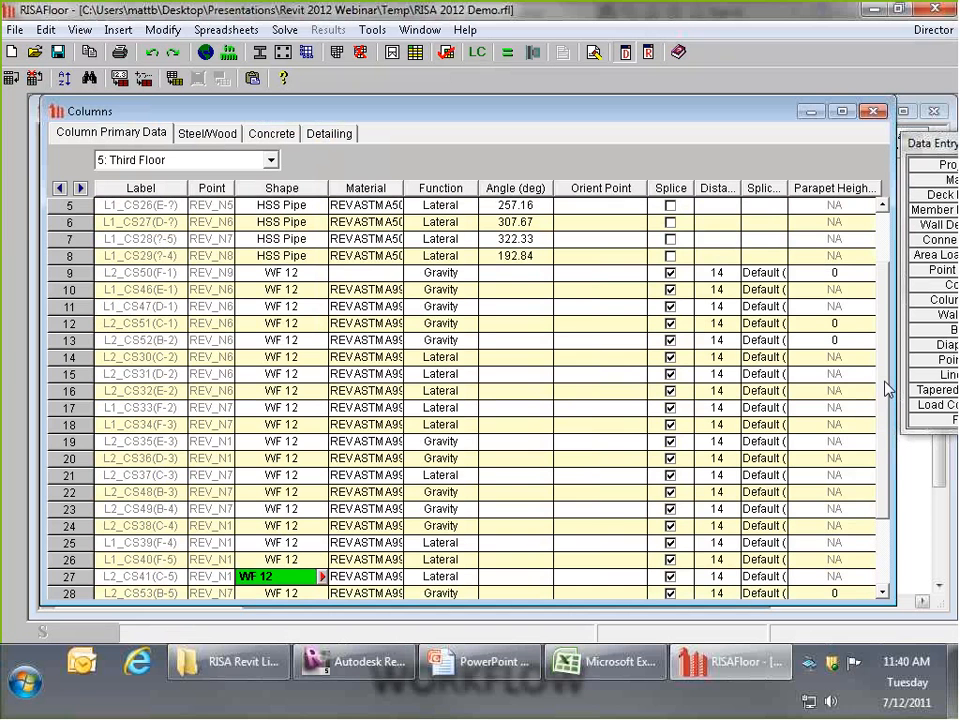
{"action": "left_click_drag", "start_coordinate": [885, 382], "coordinate": [900, 296]}
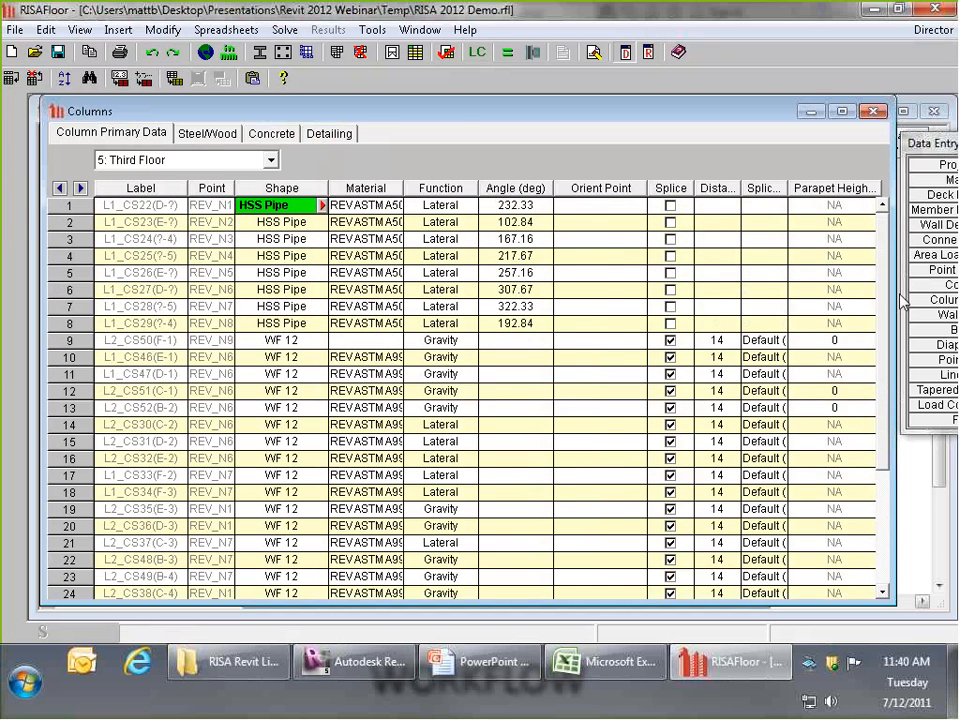
{"action": "left_click", "coordinate": [873, 111]}
- Open the beam data for the Cone Roof, with the table and the Data Entry palette arranged side by side
{"action": "left_click_drag", "start_coordinate": [925, 143], "coordinate": [720, 167]}
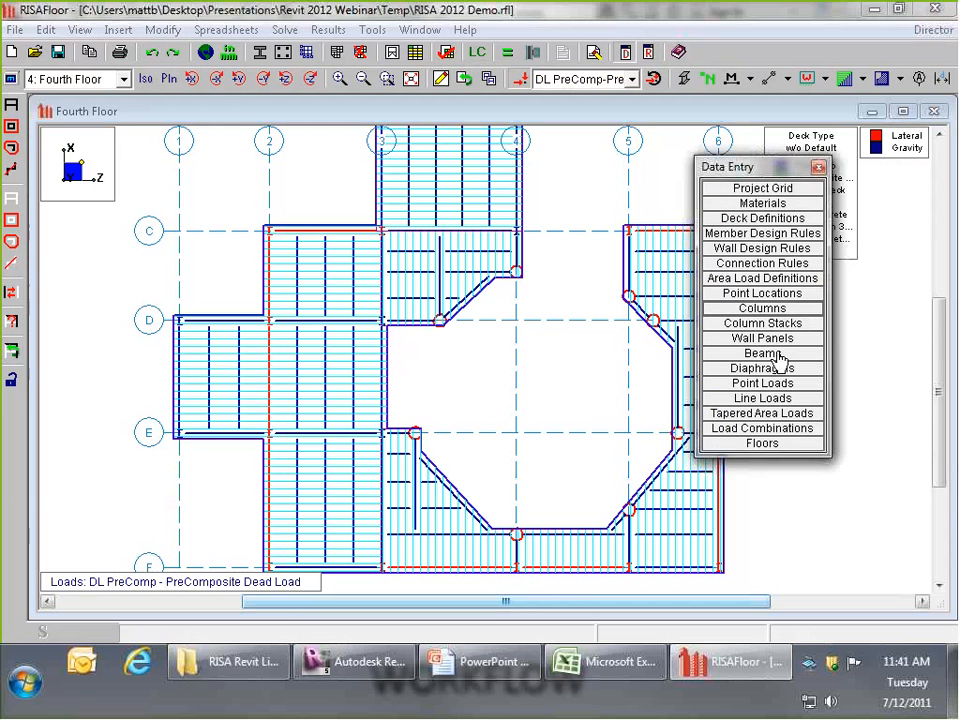
{"action": "left_click", "coordinate": [762, 353]}
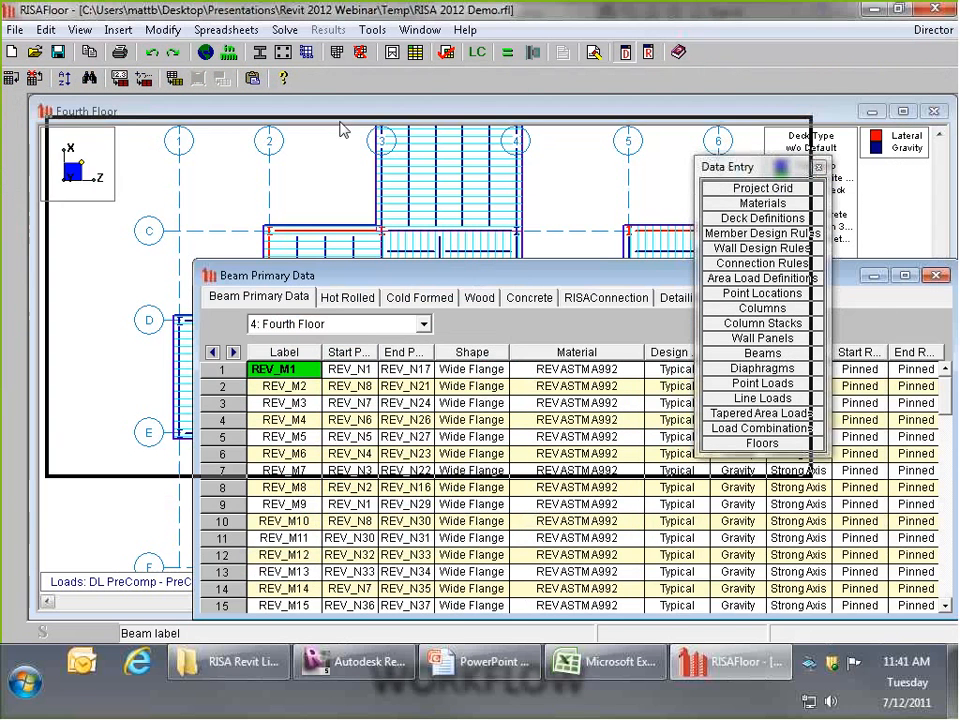
{"action": "left_click_drag", "start_coordinate": [340, 128], "coordinate": [358, 119]}
{"action": "left_click_drag", "start_coordinate": [760, 168], "coordinate": [878, 169]}
{"action": "left_click", "coordinate": [210, 176]}
{"action": "left_click", "coordinate": [200, 187]}
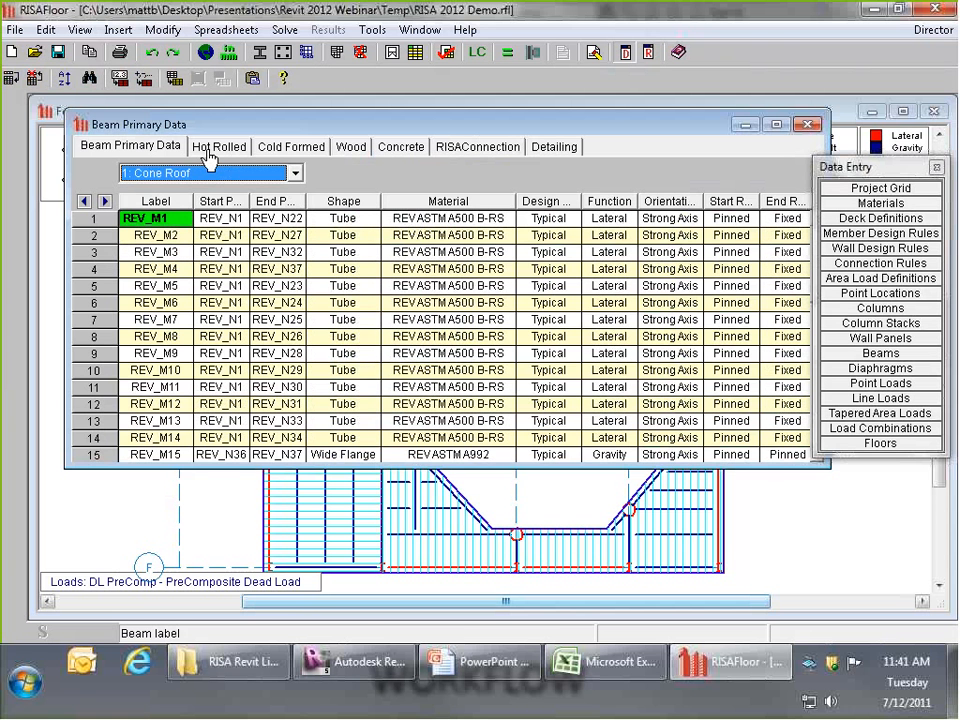
- Turn off composite behaviour for all Cone Roof beams in the hot rolled properties using a blank block fill
{"action": "left_click", "coordinate": [220, 148]}
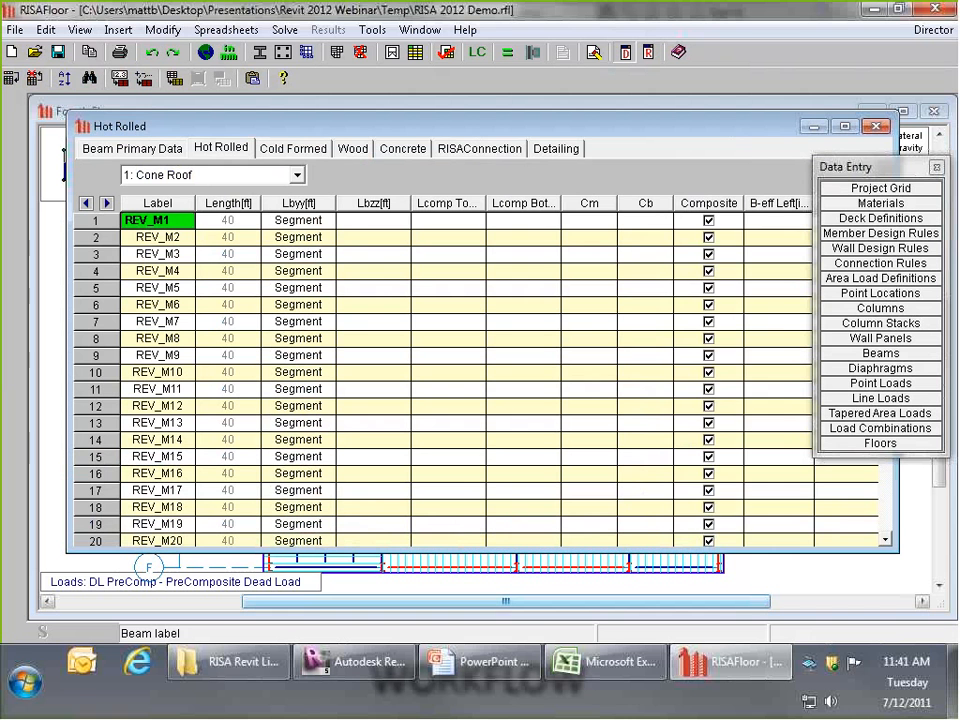
{"action": "left_click", "coordinate": [707, 203]}
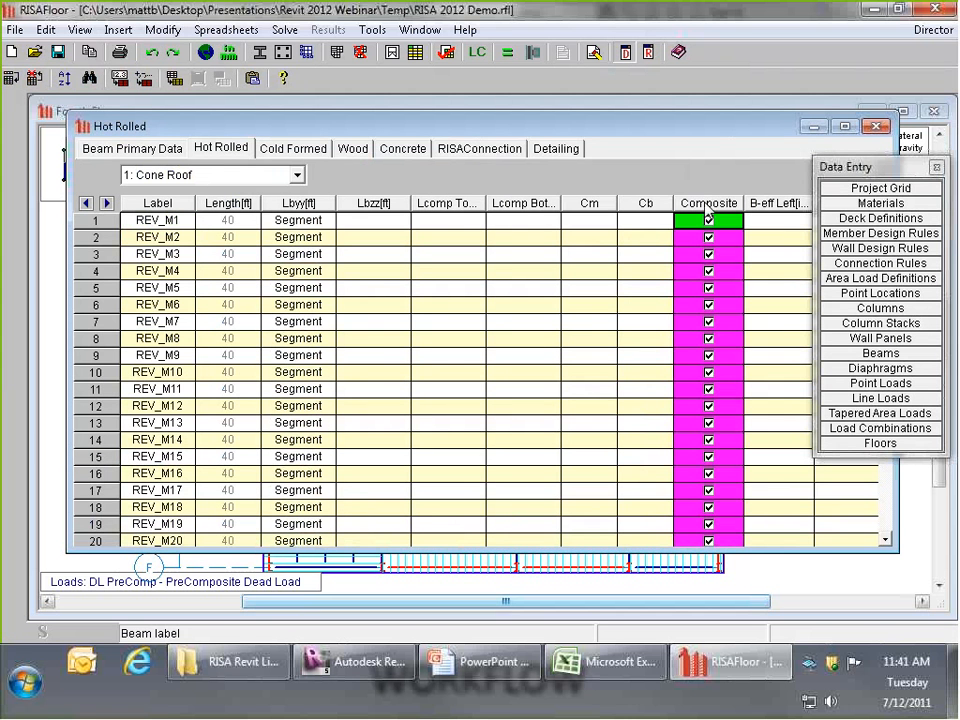
{"action": "right_click", "coordinate": [718, 206]}
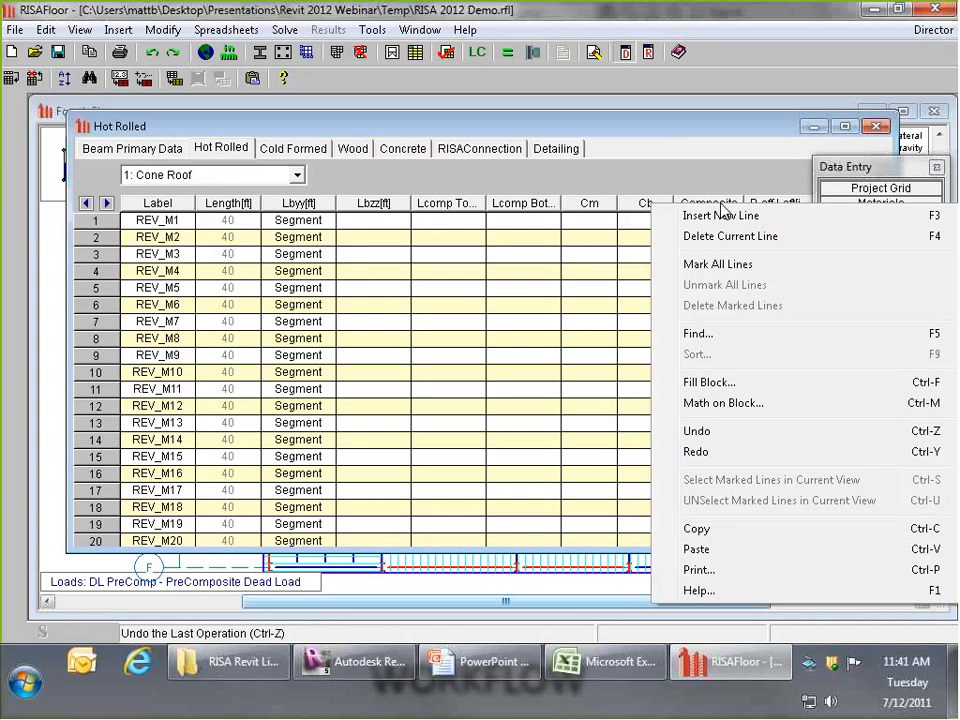
{"action": "left_click", "coordinate": [712, 383]}
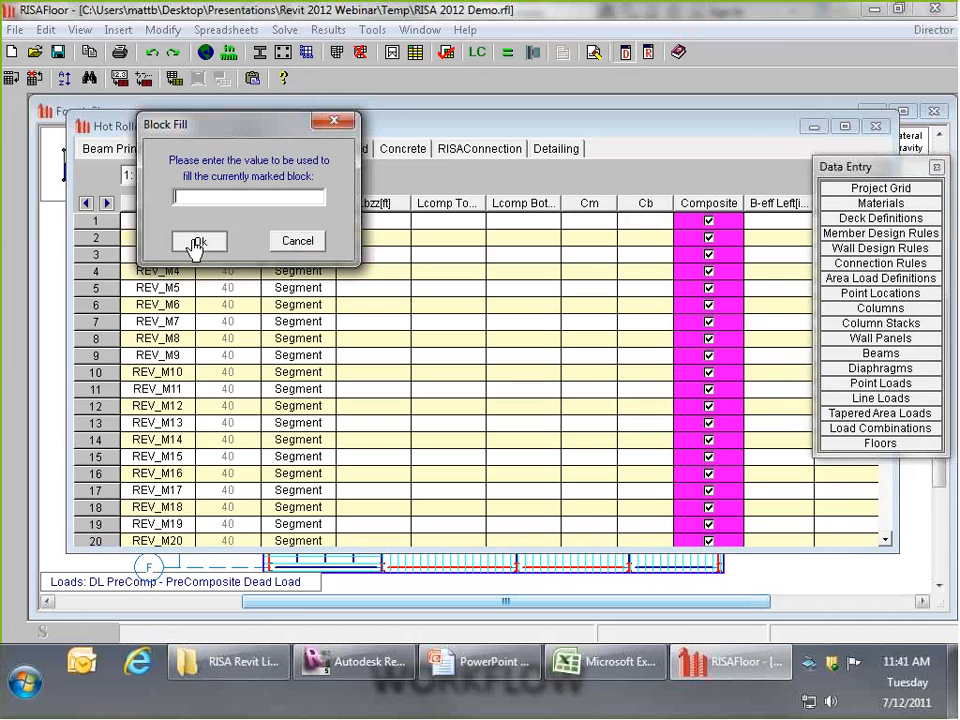
{"action": "left_click", "coordinate": [198, 240]}
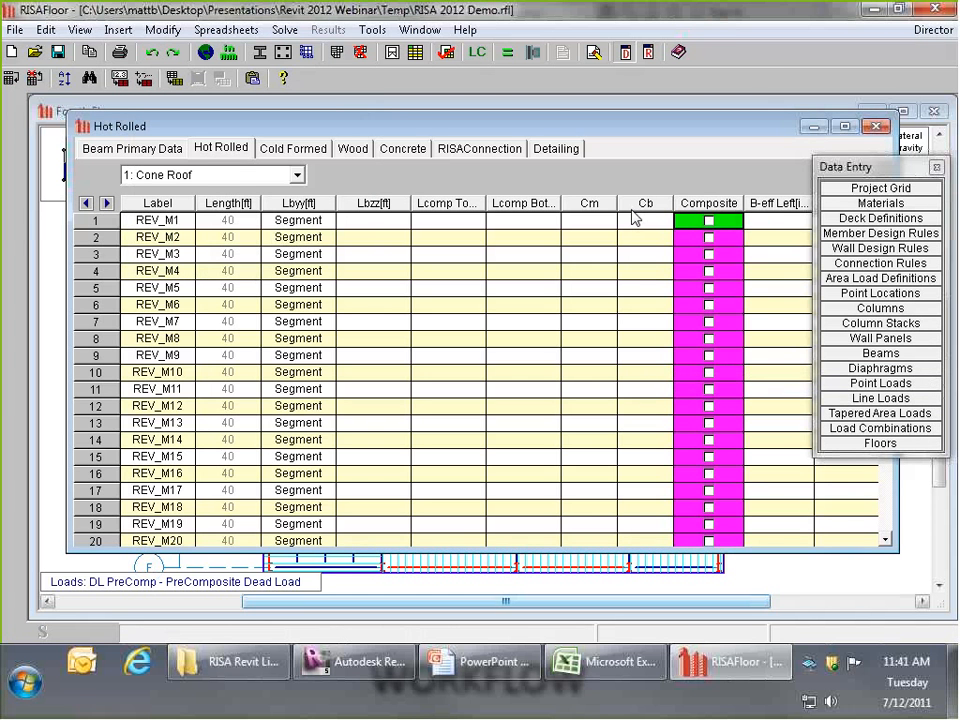
- Turn off composite behaviour for all High Roof beams in the hot rolled properties with a blank block fill, and return to the floor plan
{"action": "left_click", "coordinate": [205, 175]}
{"action": "left_click", "coordinate": [175, 204]}
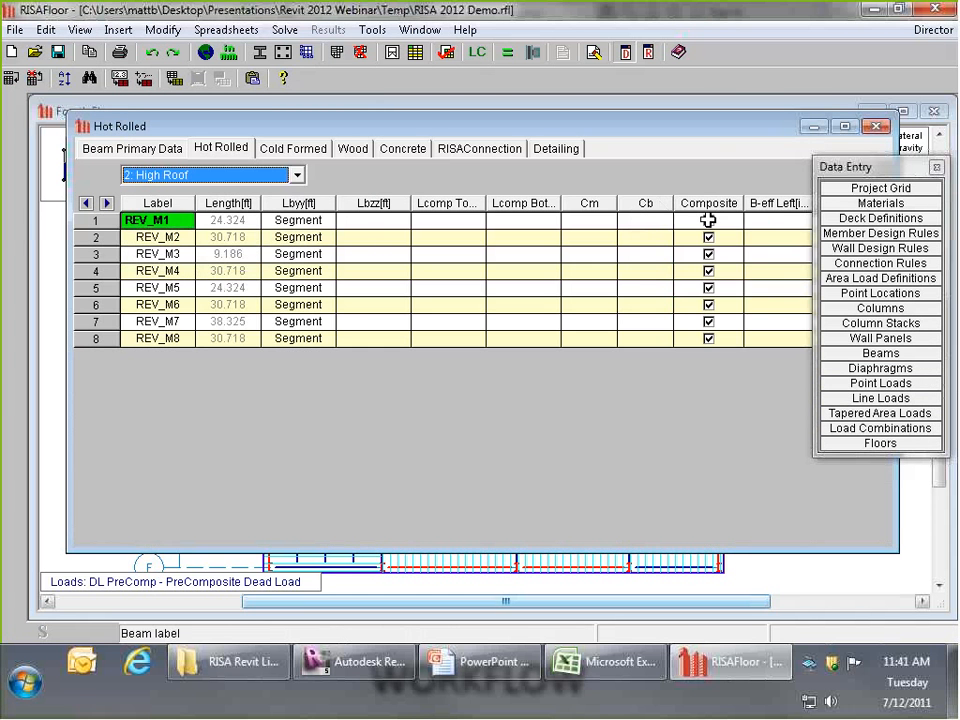
{"action": "left_click", "coordinate": [708, 203]}
{"action": "right_click", "coordinate": [708, 206]}
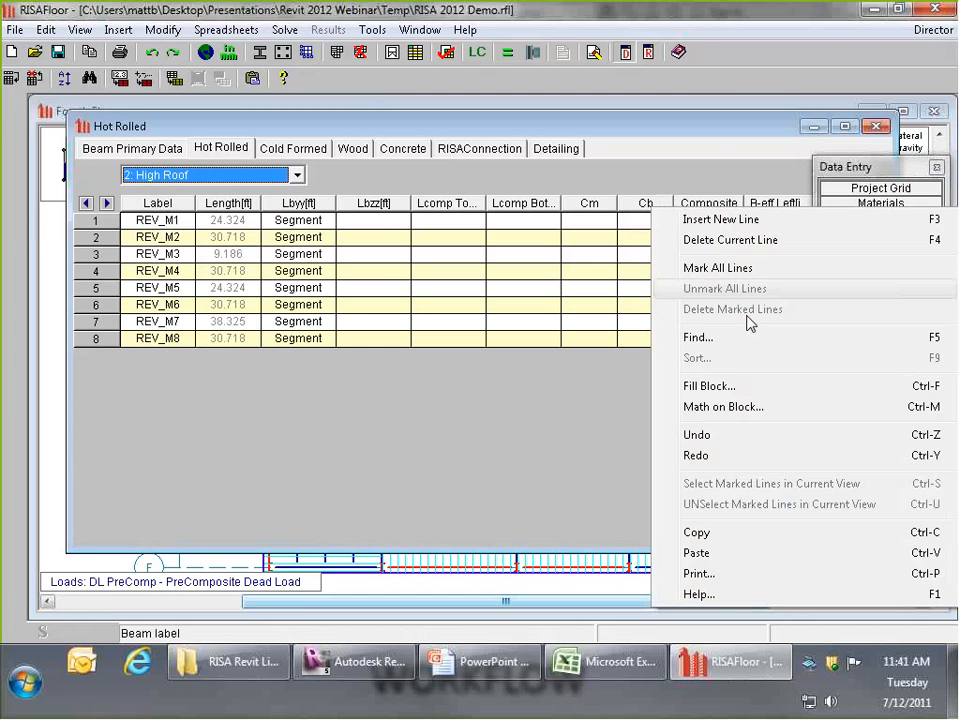
{"action": "left_click", "coordinate": [739, 386]}
{"action": "left_click", "coordinate": [199, 241]}
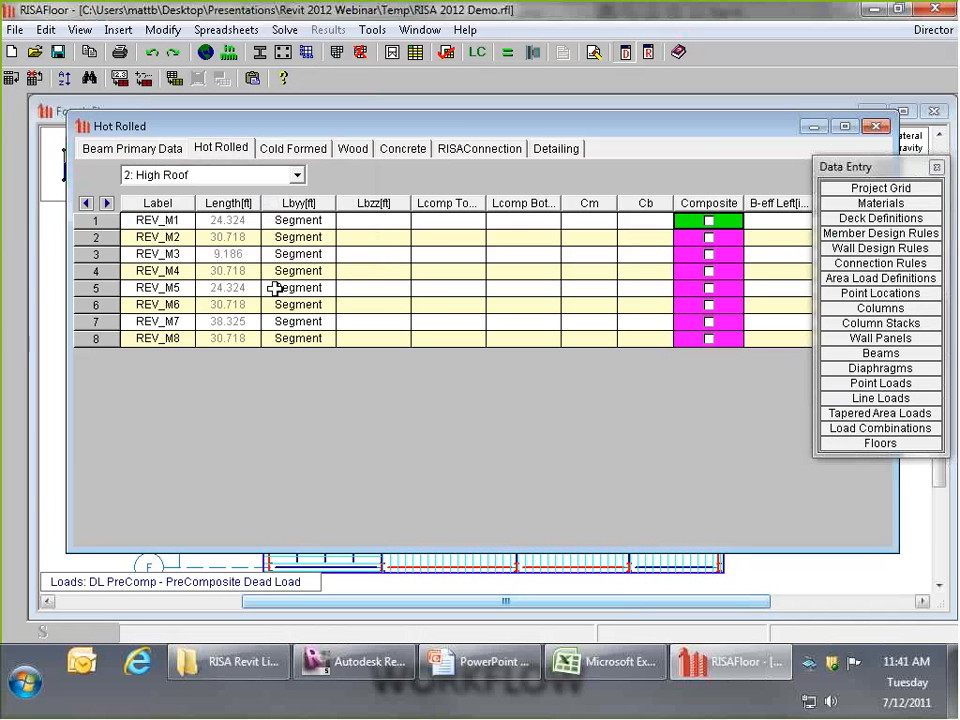
{"action": "left_click", "coordinate": [787, 573]}
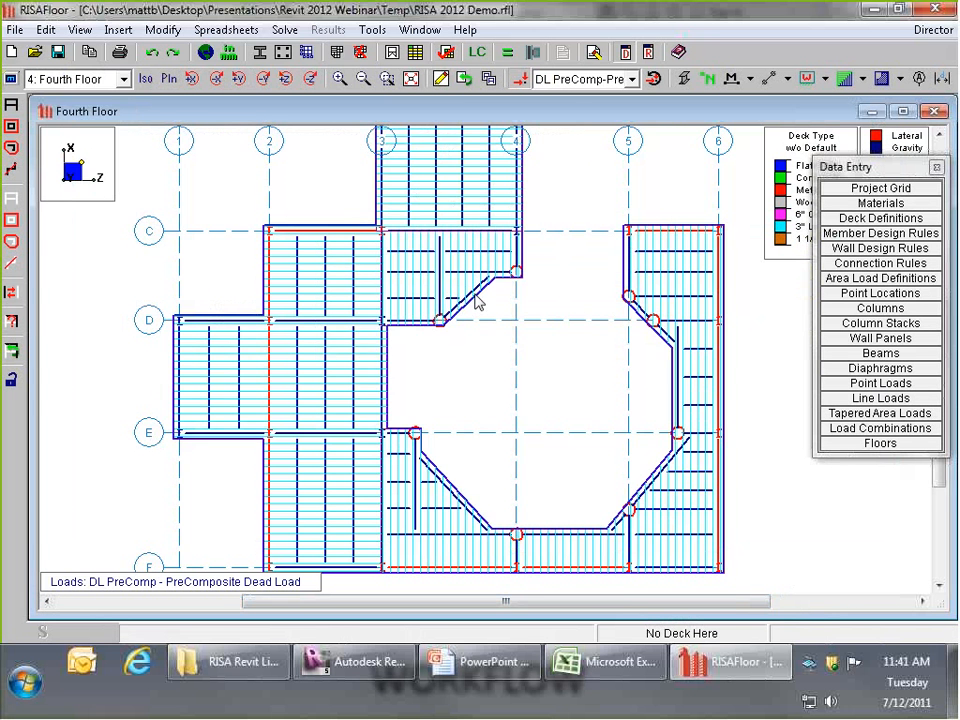
- Display the Low Roof plan and turn off the Composite design parameter for all selected beams on it
{"action": "left_click", "coordinate": [78, 79]}
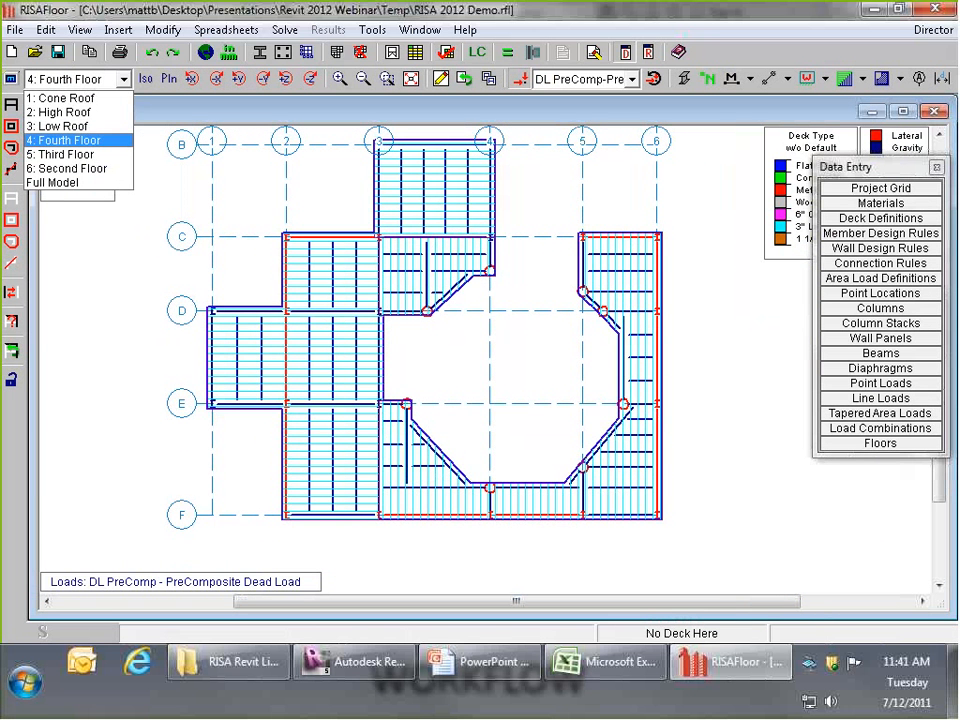
{"action": "left_click", "coordinate": [70, 126]}
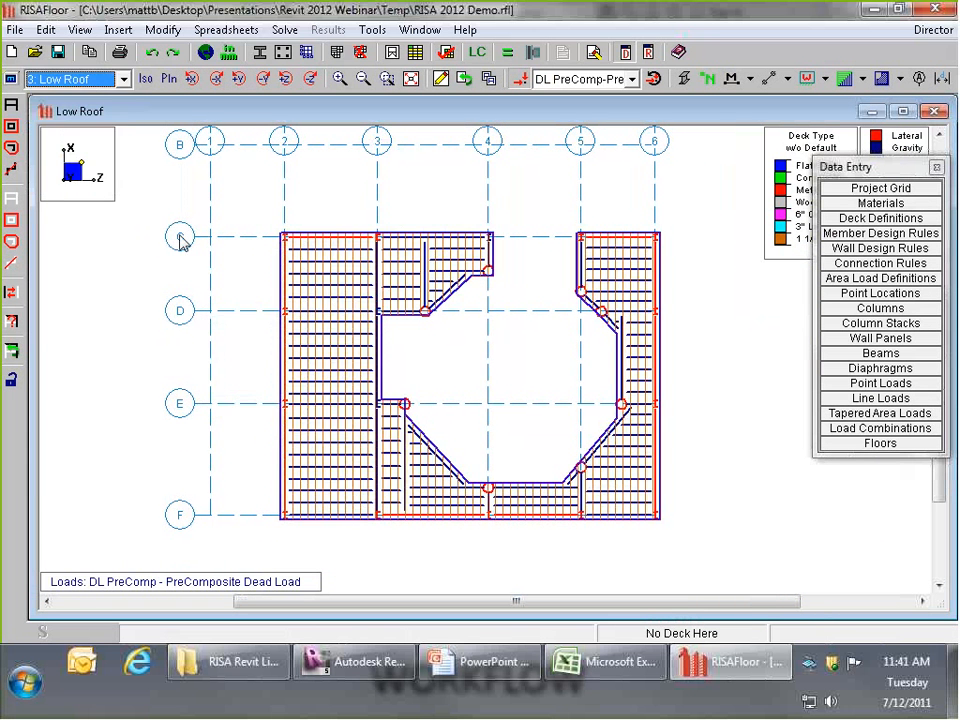
{"action": "left_click", "coordinate": [163, 29]}
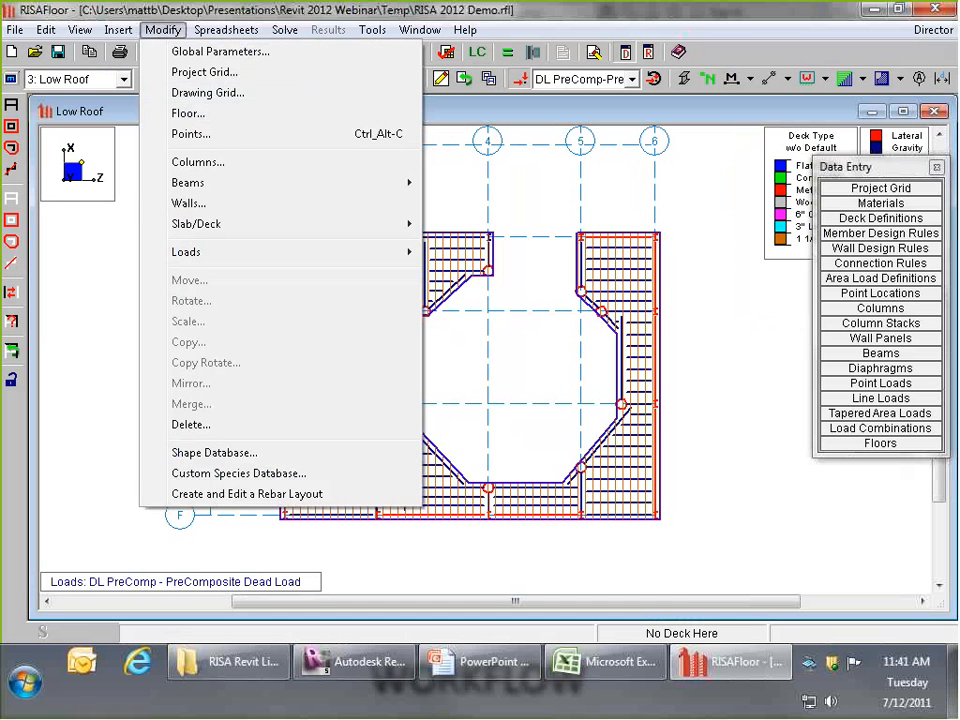
{"action": "mouse_move", "coordinate": [300, 183]}
{"action": "left_click", "coordinate": [470, 185]}
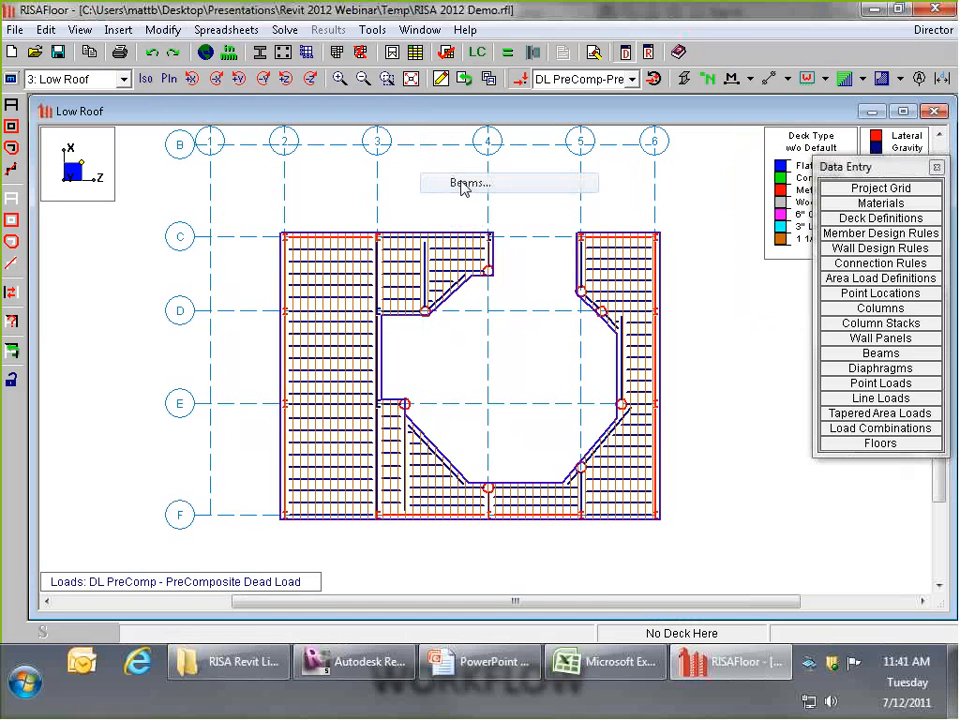
{"action": "left_click", "coordinate": [290, 168]}
{"action": "left_click", "coordinate": [290, 168]}
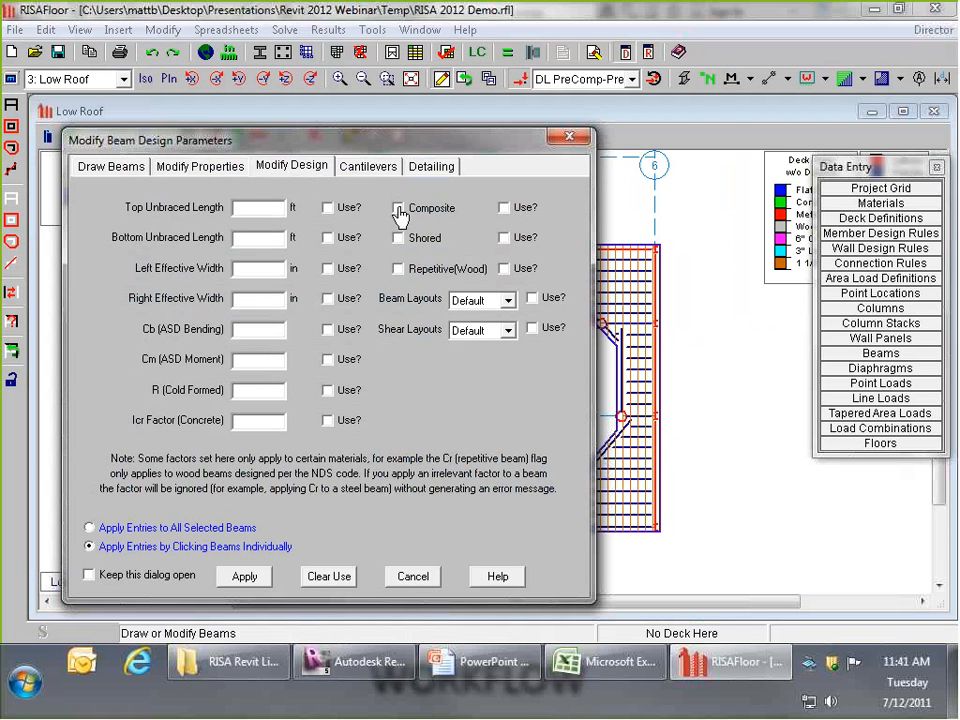
{"action": "left_click", "coordinate": [505, 209]}
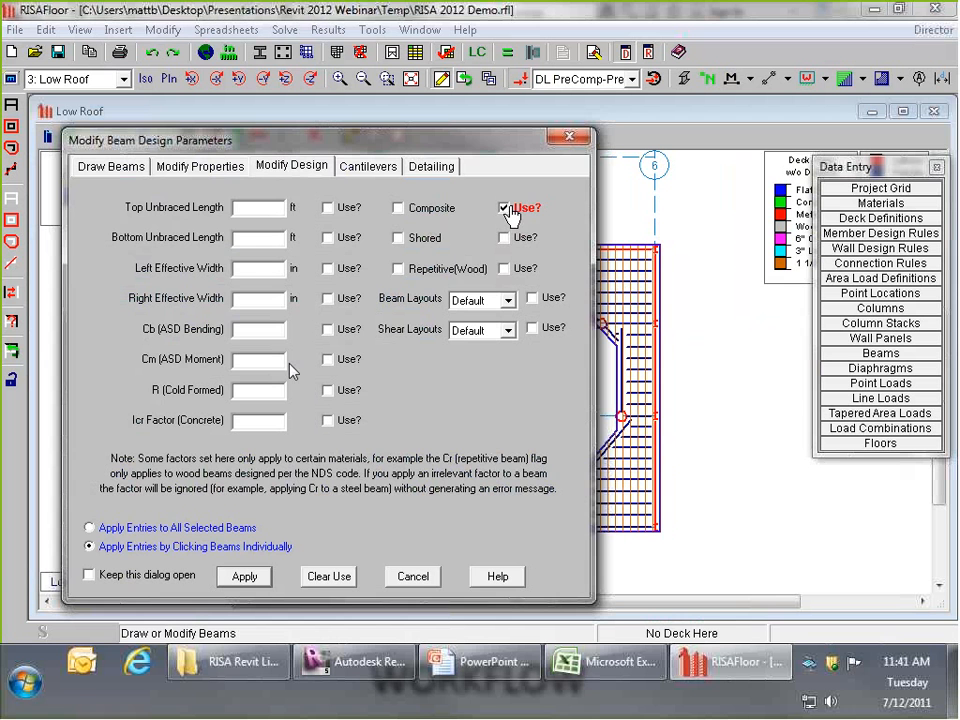
{"action": "left_click", "coordinate": [167, 530]}
{"action": "left_click", "coordinate": [244, 576]}
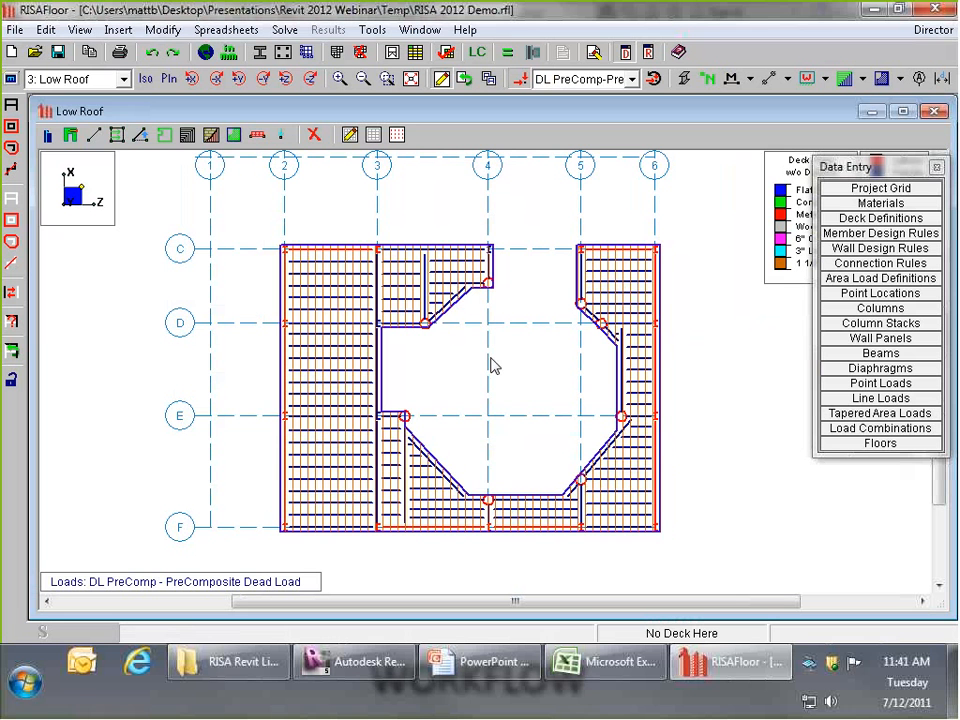
- Display the Second Floor plan and change the material of all its selected wall panels to Concrete with material set Conc4000NW
{"action": "left_click", "coordinate": [64, 79]}
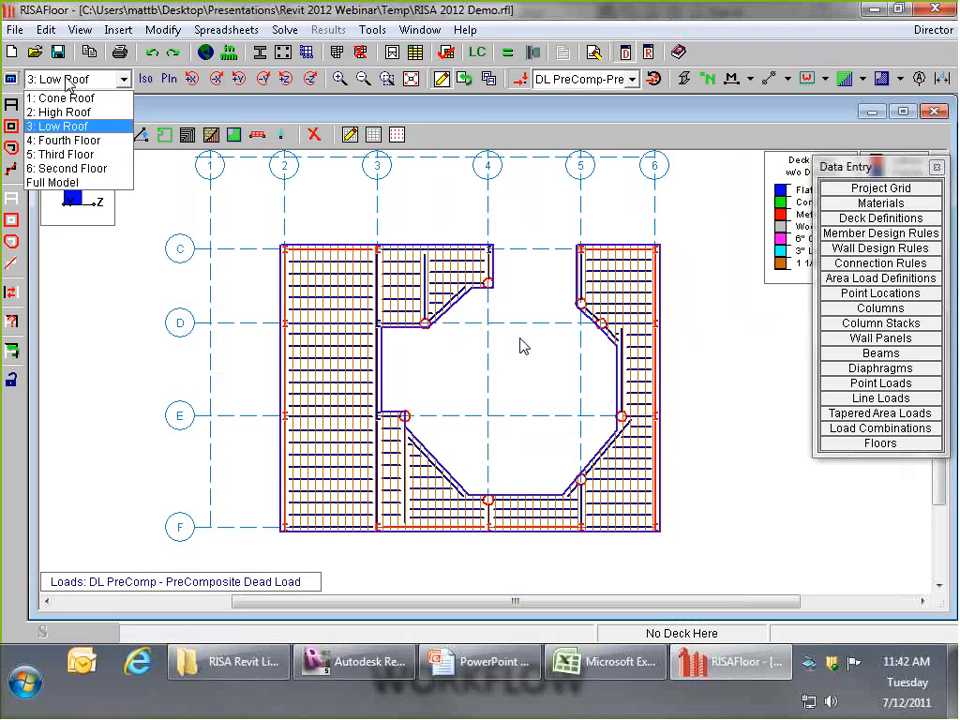
{"action": "left_click", "coordinate": [64, 170]}
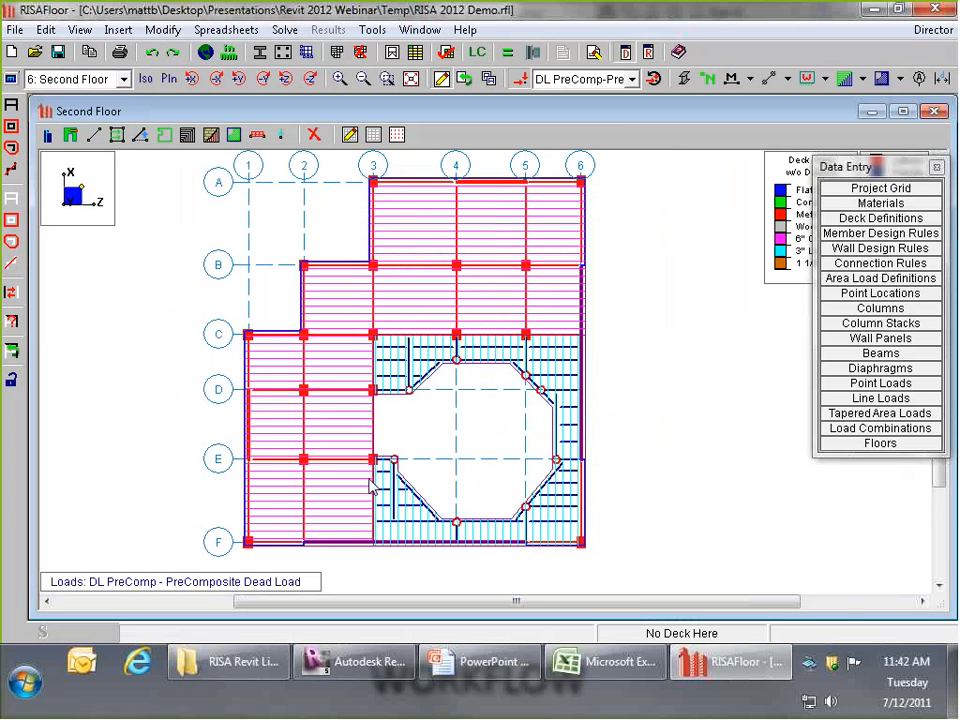
{"action": "scroll", "coordinate": [461, 210], "scroll_direction": "up", "scroll_amount": 1}
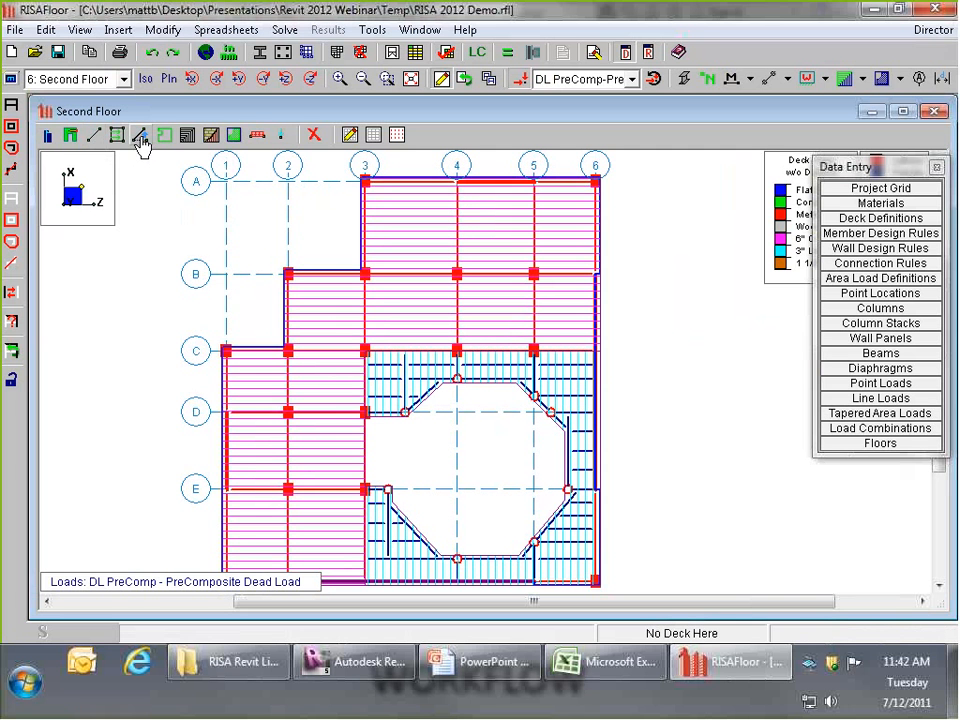
{"action": "left_click", "coordinate": [68, 139]}
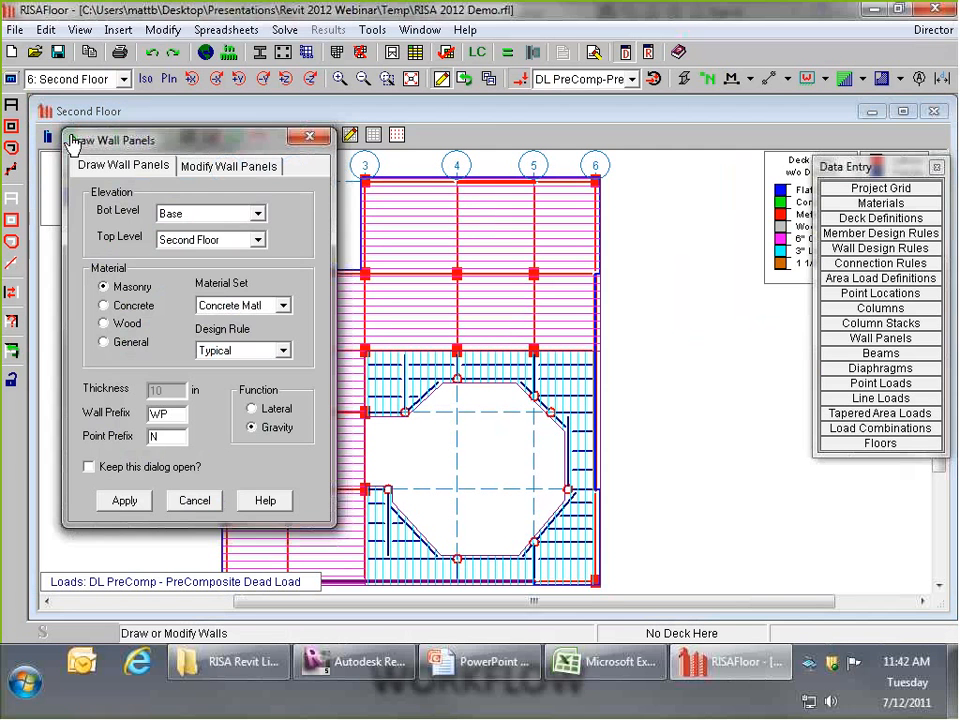
{"action": "left_click", "coordinate": [201, 170]}
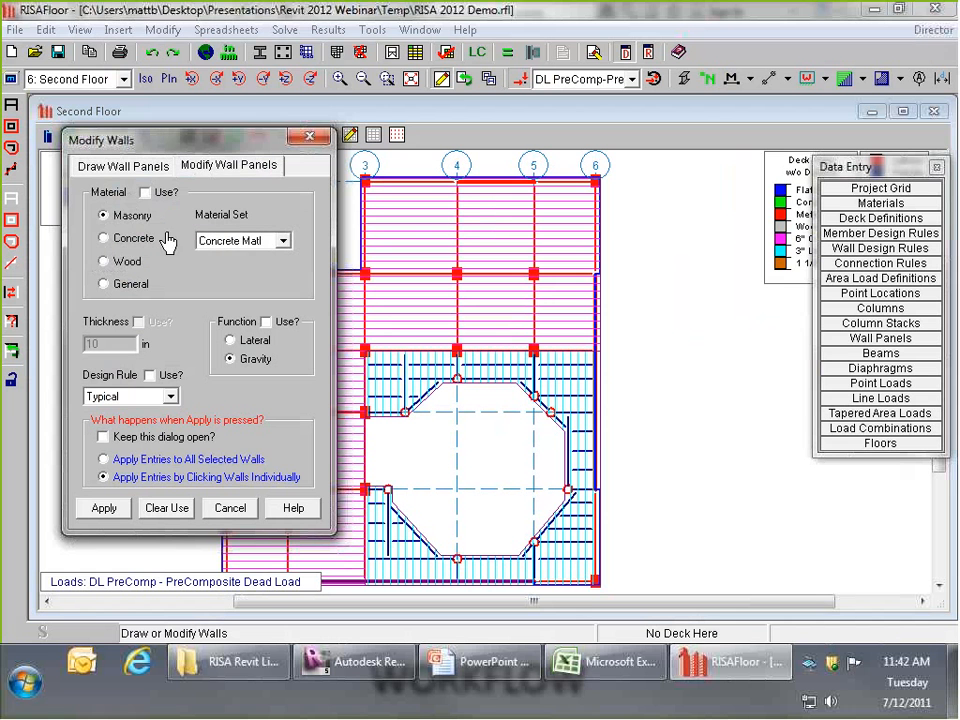
{"action": "left_click", "coordinate": [133, 242]}
{"action": "left_click", "coordinate": [147, 193]}
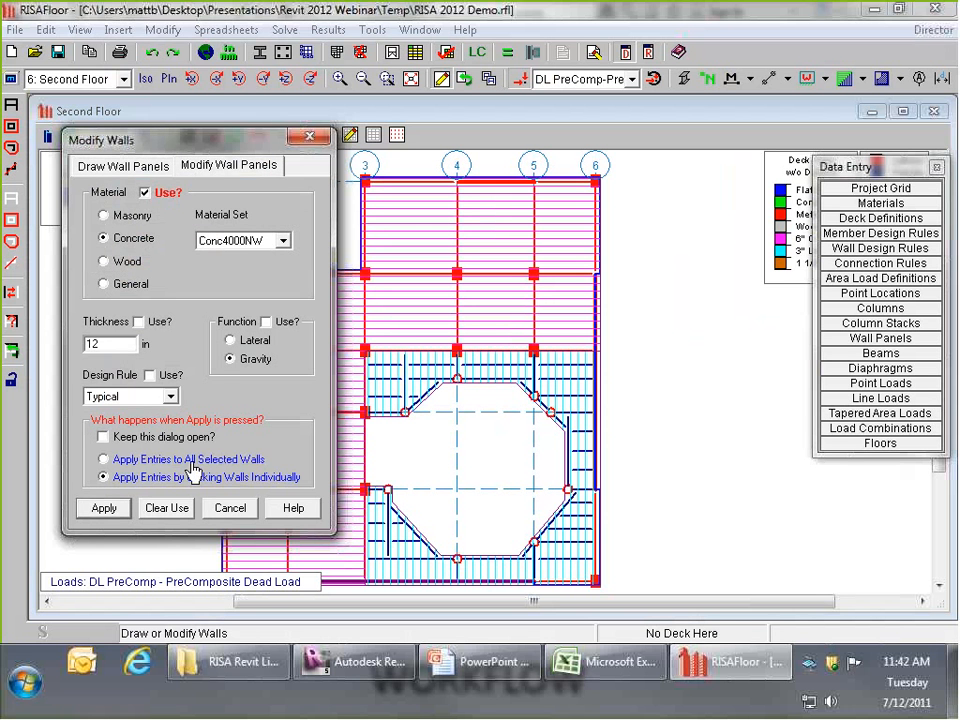
{"action": "left_click", "coordinate": [112, 510]}
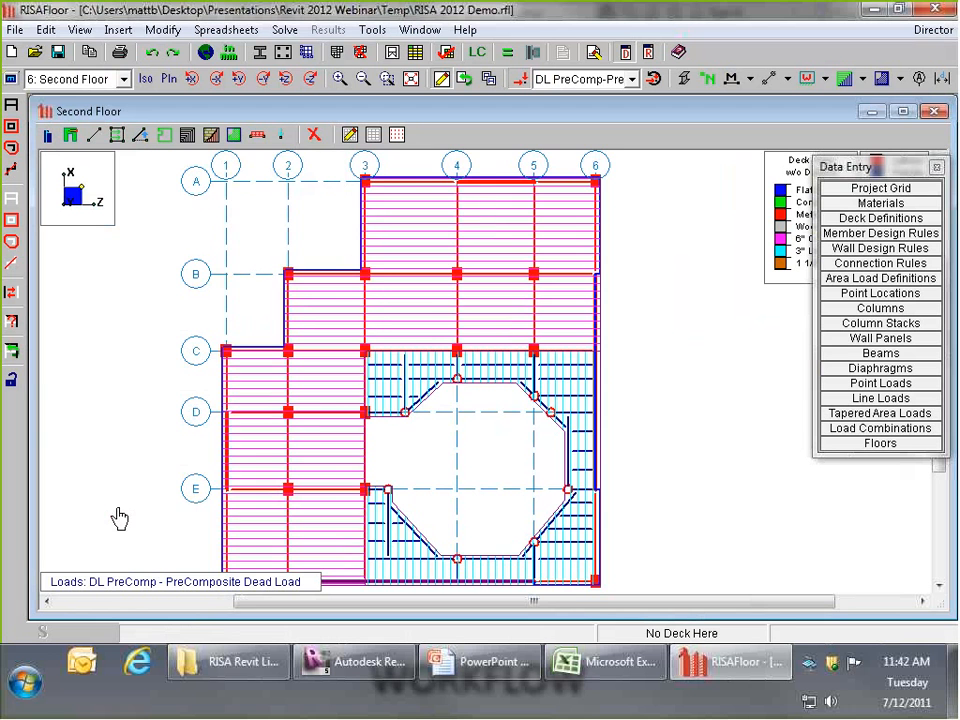
- Delete the opening from the wall panel along grid line F in the Wall Panel Editor and accept the edit
{"action": "scroll", "coordinate": [296, 315], "scroll_direction": "down", "scroll_amount": 1}
{"action": "scroll", "coordinate": [386, 465], "scroll_direction": "up", "scroll_amount": 3}
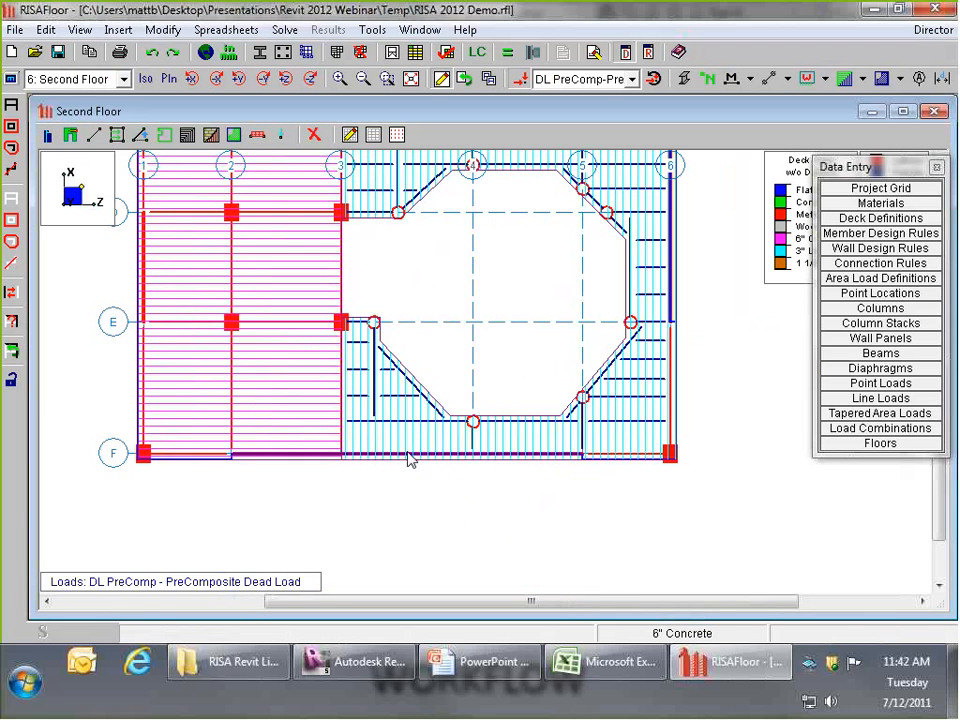
{"action": "double_click", "coordinate": [410, 457]}
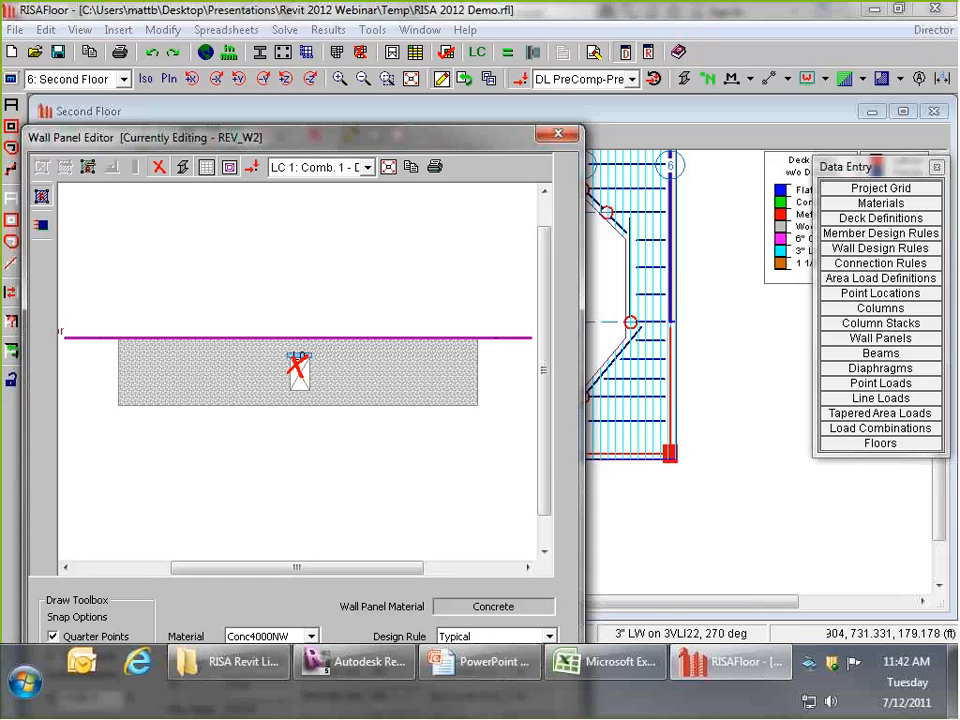
{"action": "left_click", "coordinate": [299, 370]}
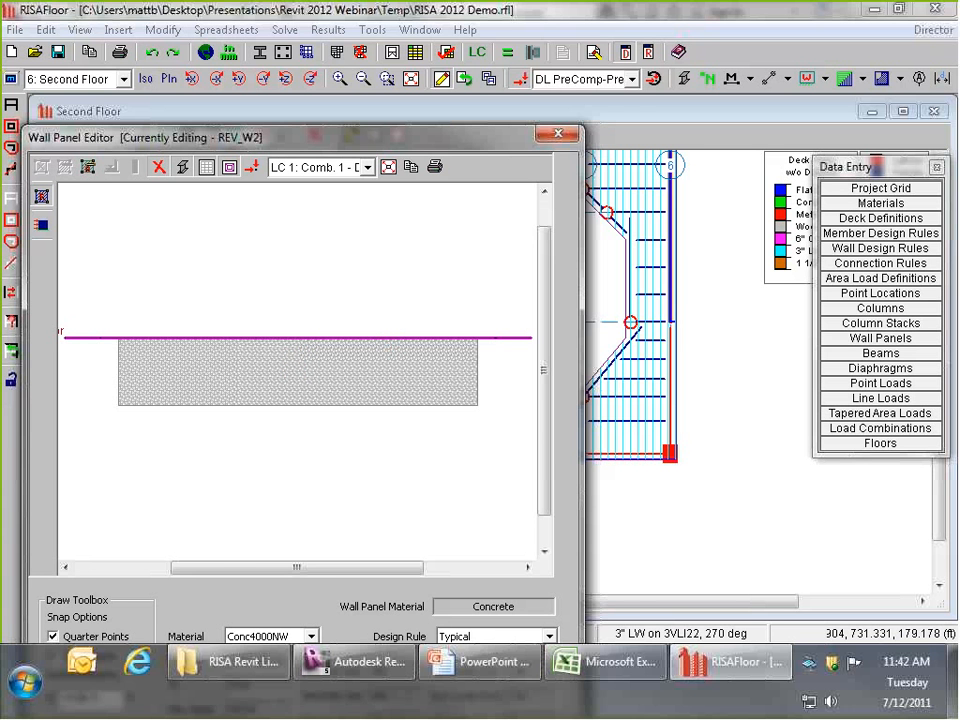
{"action": "left_click_drag", "start_coordinate": [344, 132], "coordinate": [372, 10]}
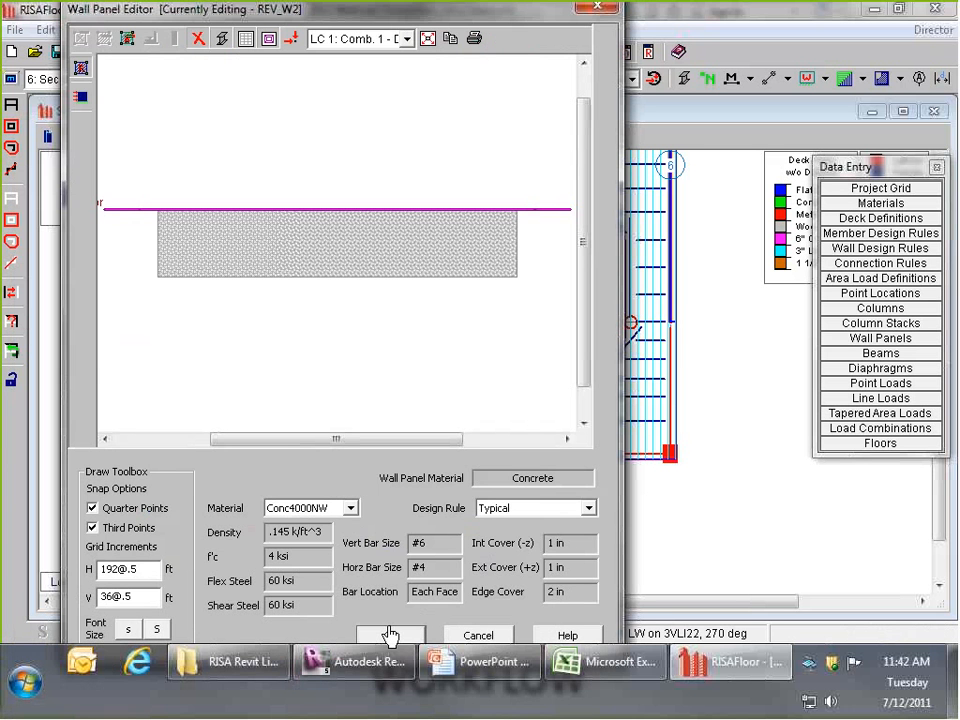
{"action": "left_click", "coordinate": [392, 692]}
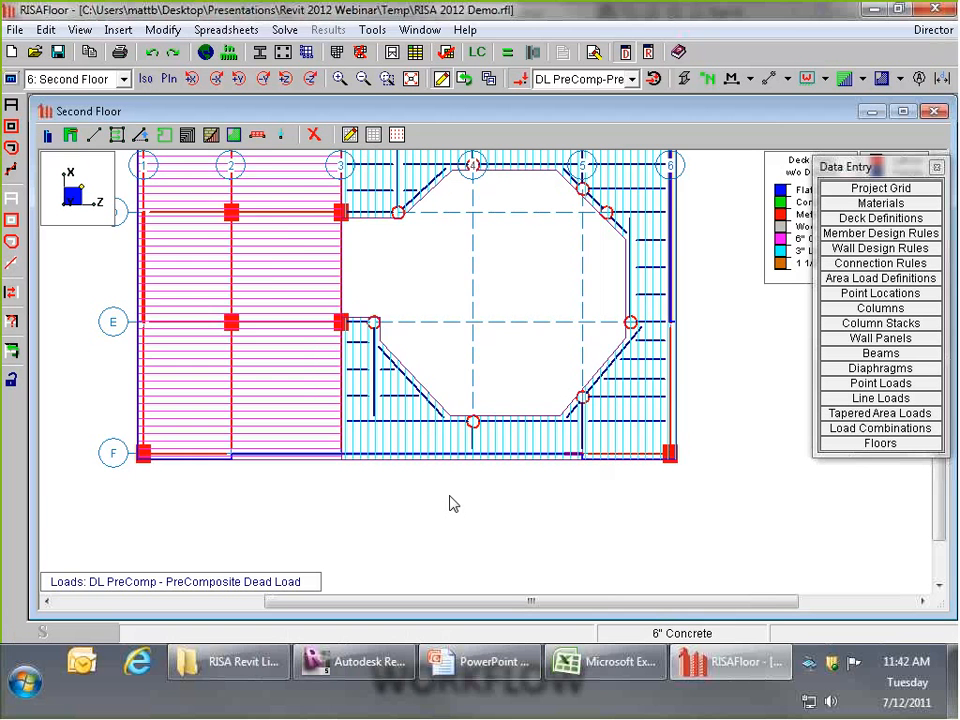
- Create an opening perimeter inside the octagonal beam ring on the Second Floor, keeping the 12 in edge overhang distance
{"action": "scroll", "coordinate": [454, 500], "scroll_direction": "down", "scroll_amount": 4}
{"action": "scroll", "coordinate": [498, 298], "scroll_direction": "up", "scroll_amount": 3}
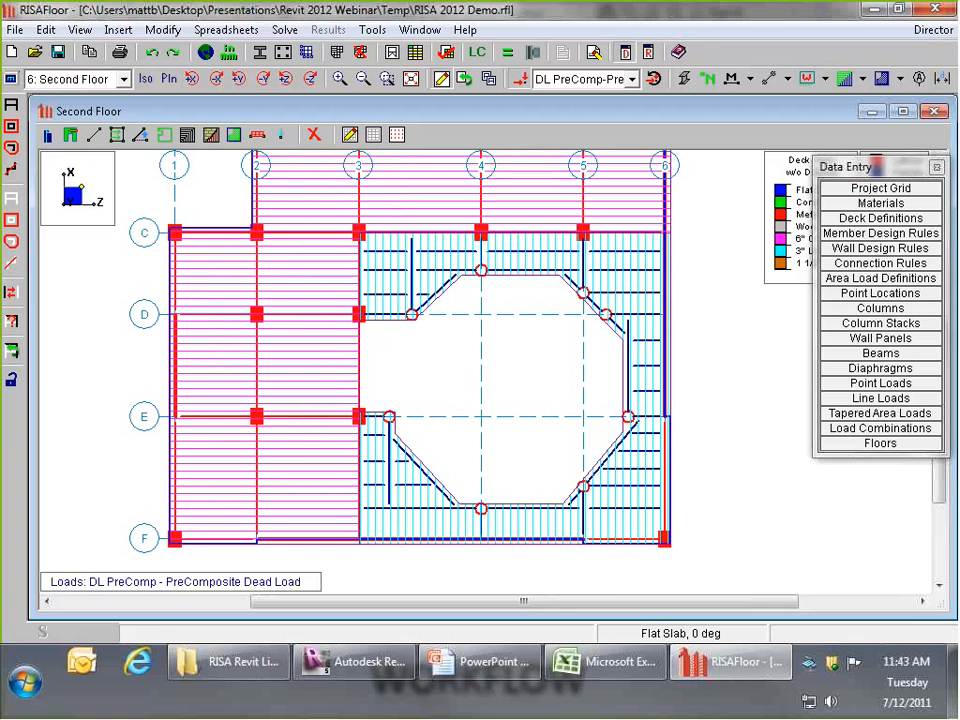
{"action": "left_click", "coordinate": [164, 134]}
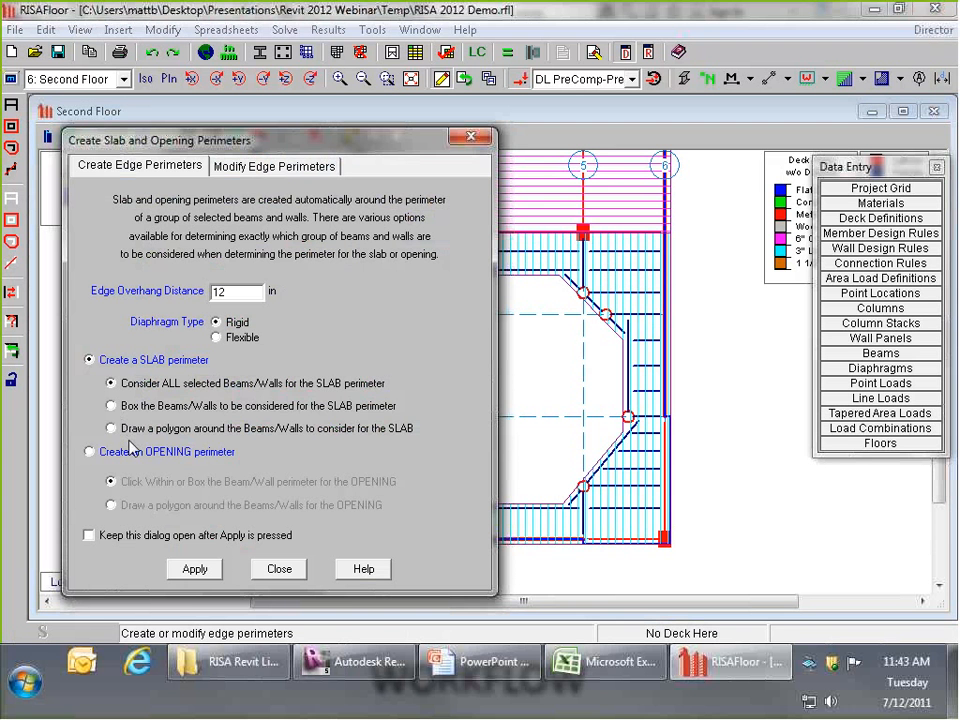
{"action": "left_click", "coordinate": [135, 451]}
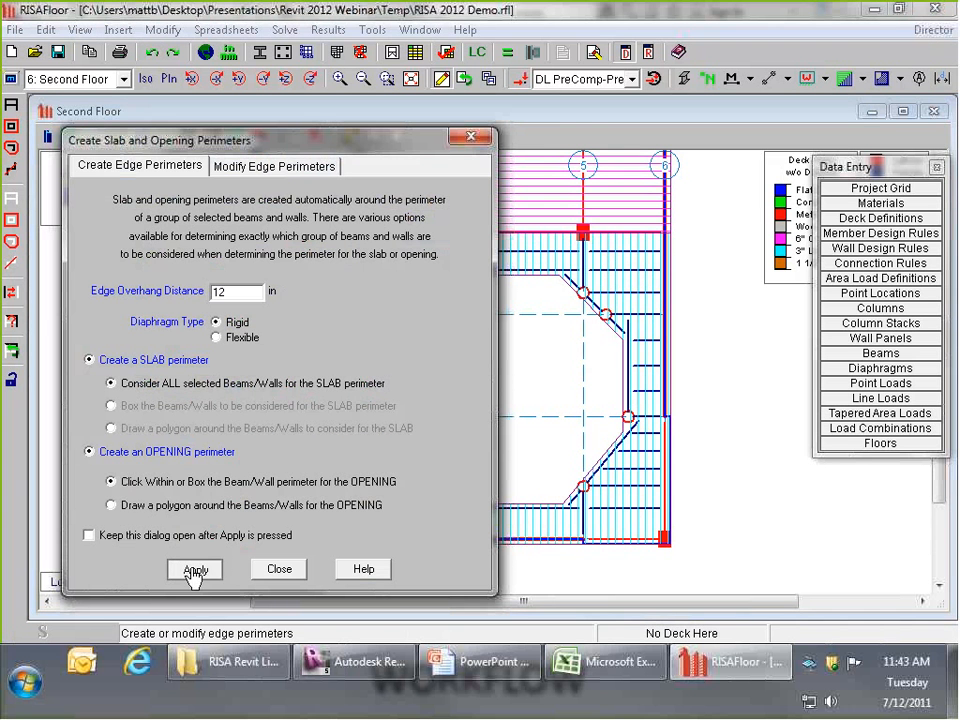
{"action": "left_click", "coordinate": [194, 572]}
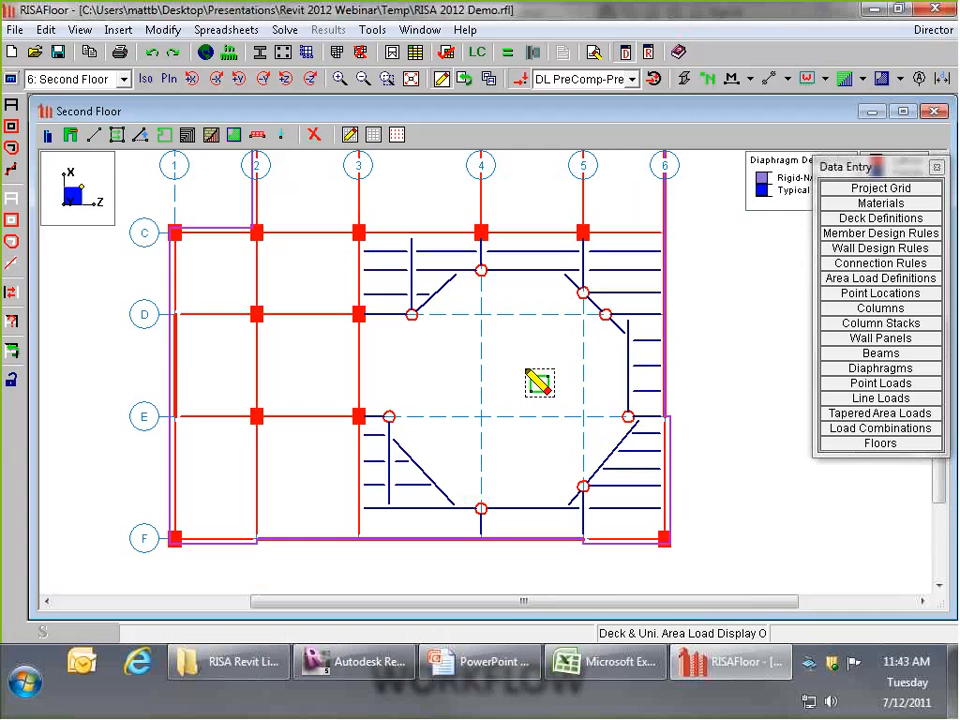
{"action": "left_click", "coordinate": [533, 380]}
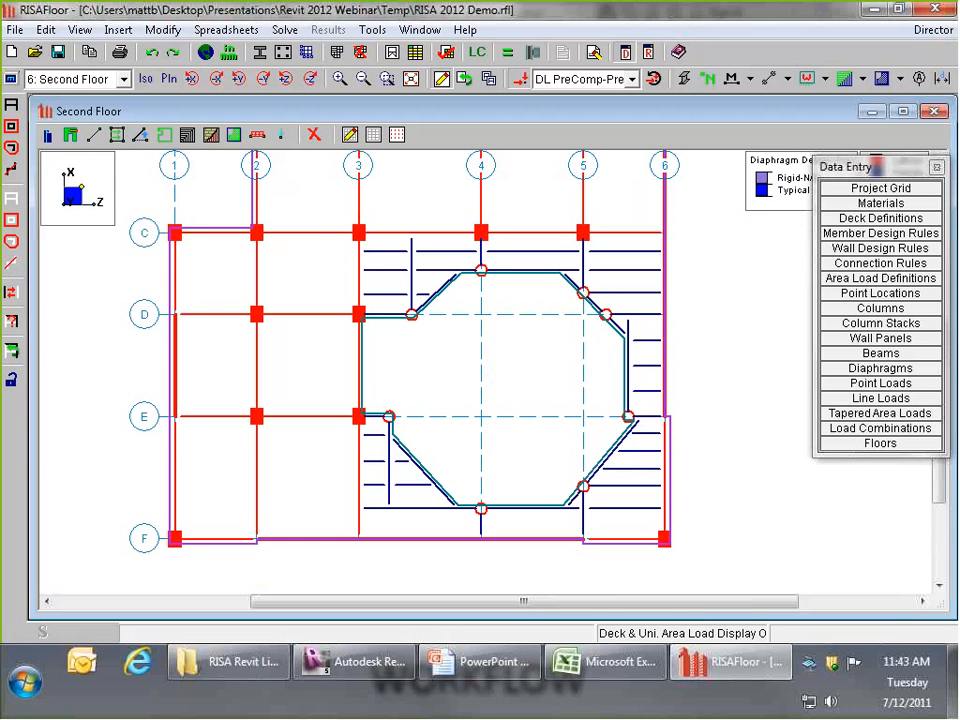
- Display the Third Floor plan and create an opening perimeter inside its octagonal beam ring
{"action": "left_click", "coordinate": [123, 79]}
{"action": "left_click", "coordinate": [88, 156]}
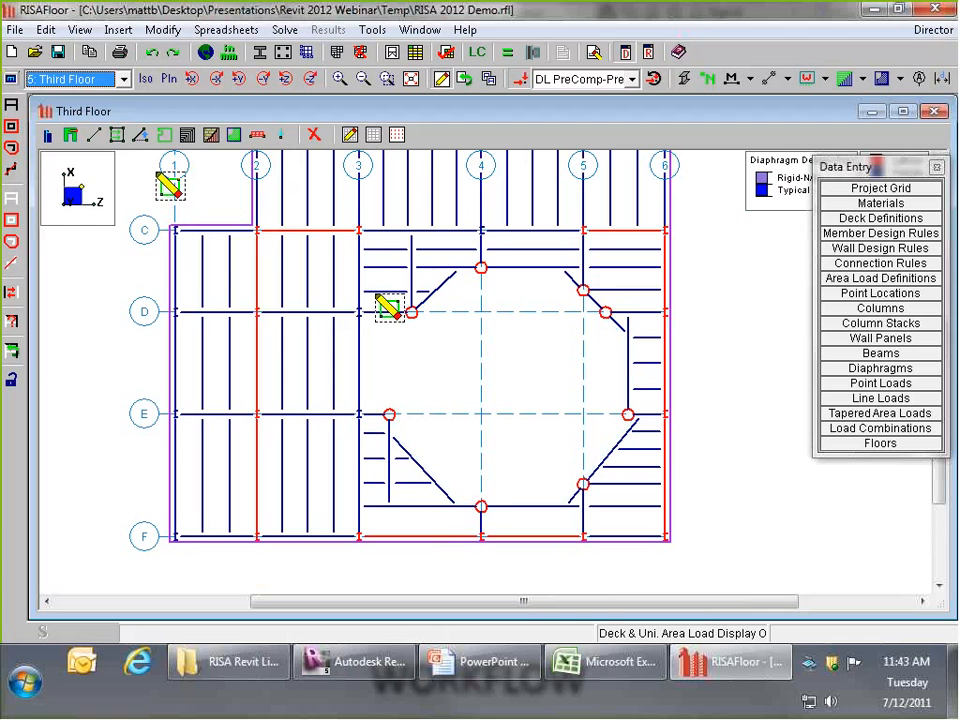
{"action": "left_click", "coordinate": [165, 134]}
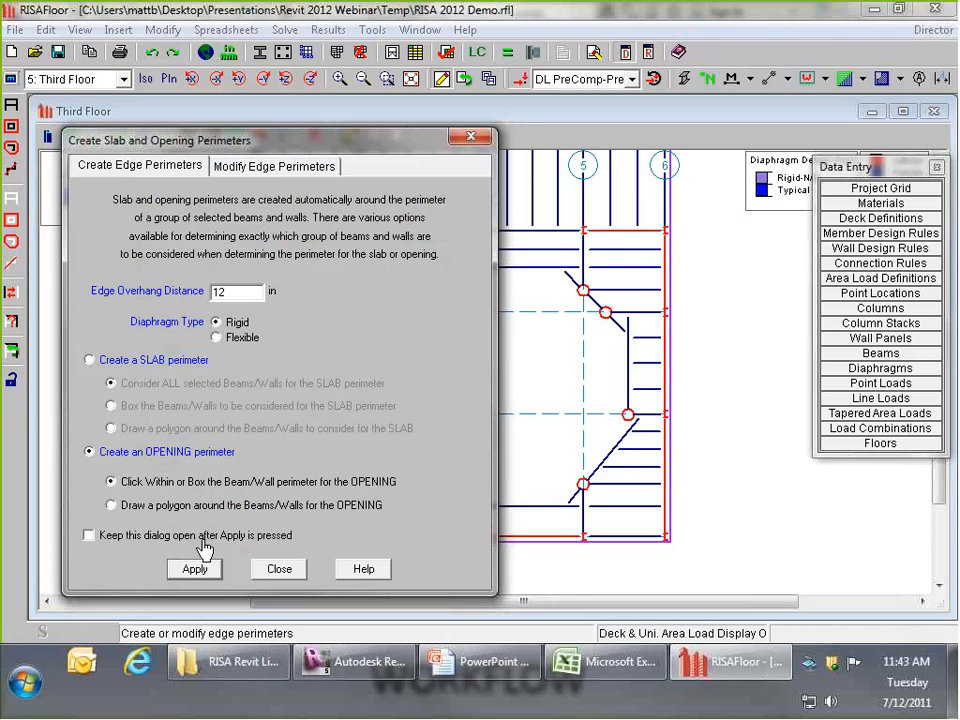
{"action": "left_click", "coordinate": [196, 567]}
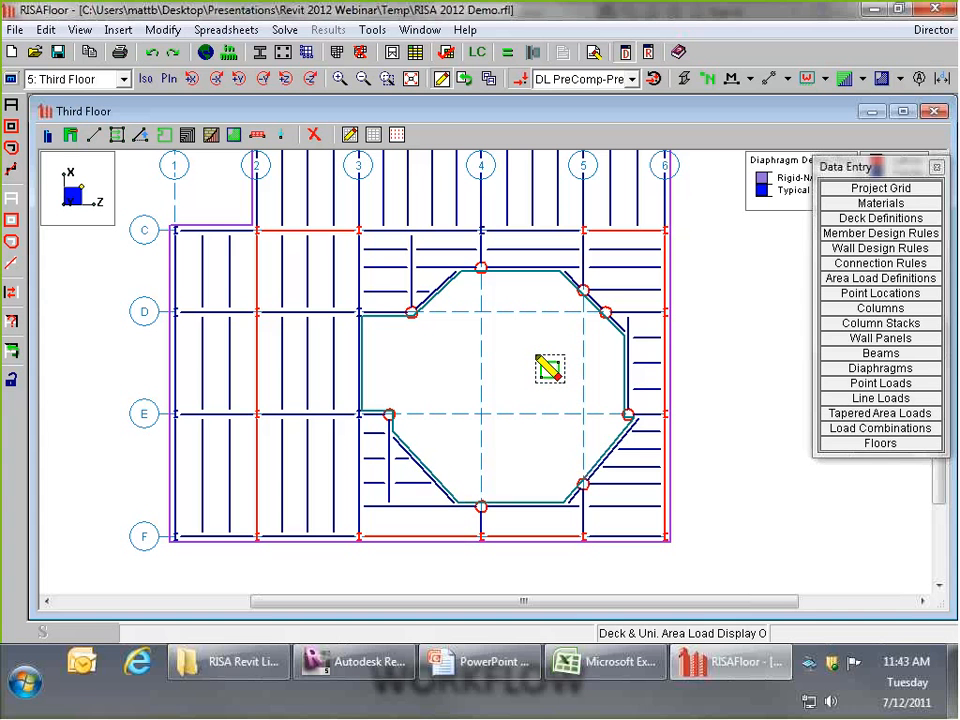
- Set the diaphragm type to Flexible for the Cone Roof and Low Roof, and close the diaphragm parameters
{"action": "left_click", "coordinate": [857, 369]}
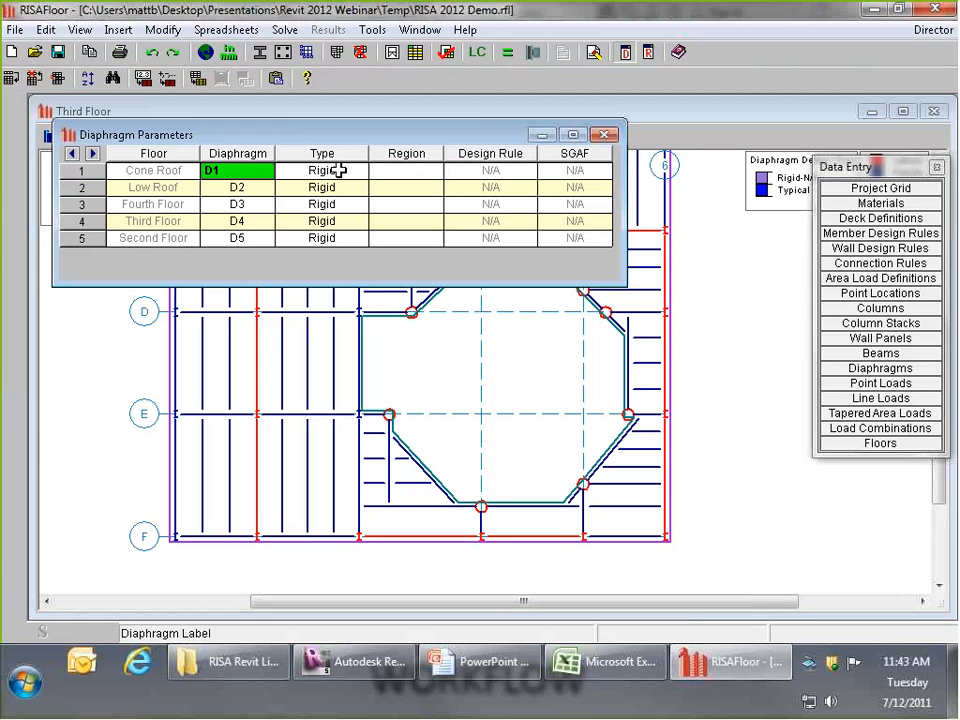
{"action": "left_click", "coordinate": [340, 171]}
{"action": "left_click", "coordinate": [338, 200]}
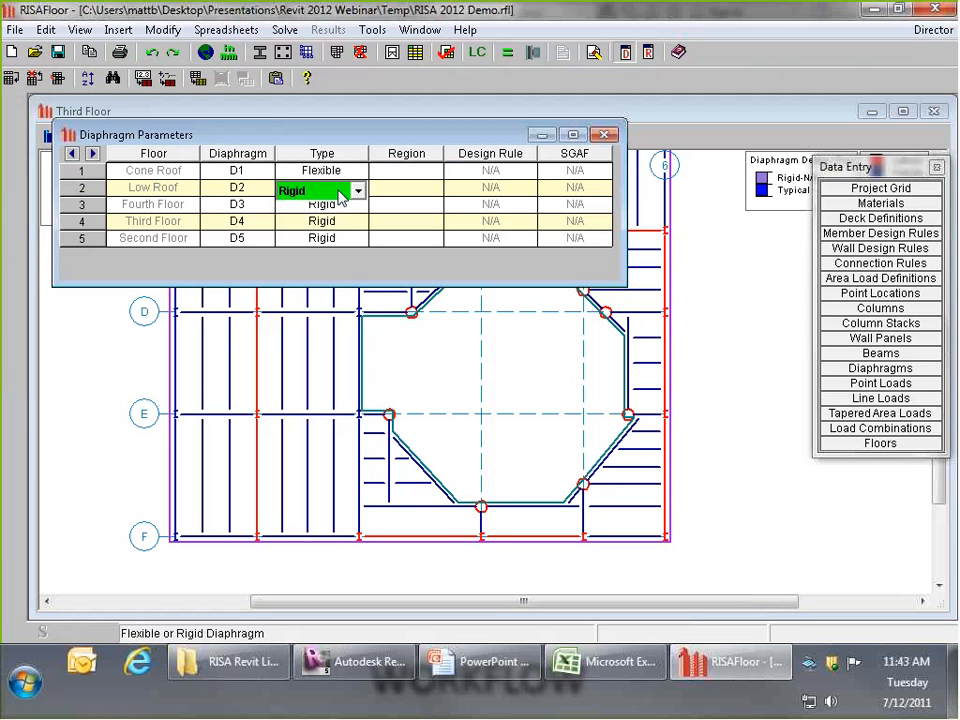
{"action": "key", "text": "f"}
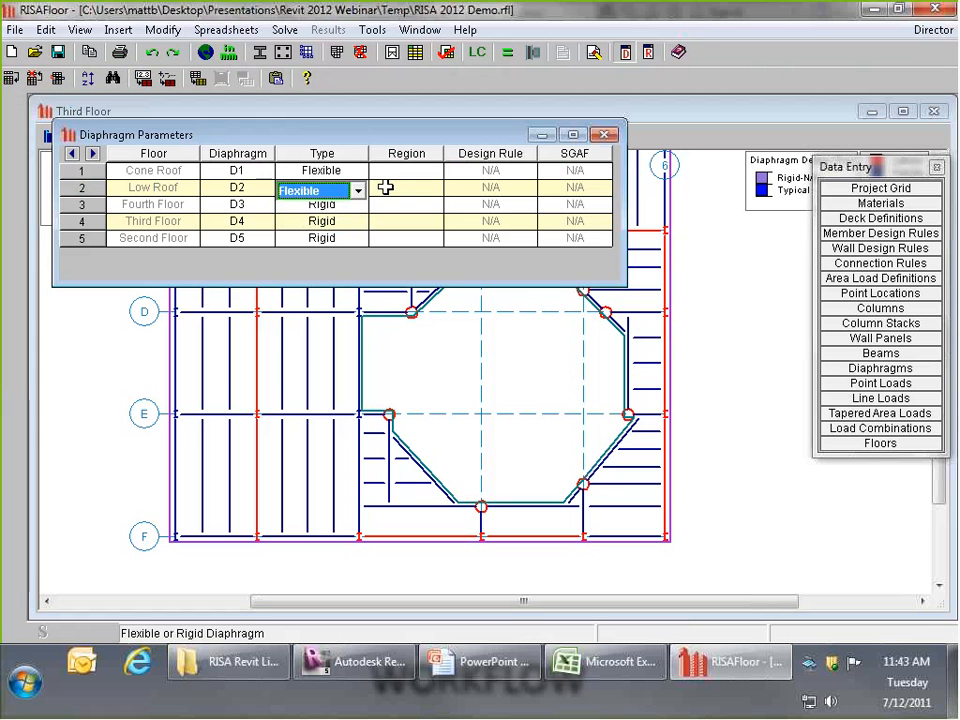
{"action": "left_click", "coordinate": [608, 135]}
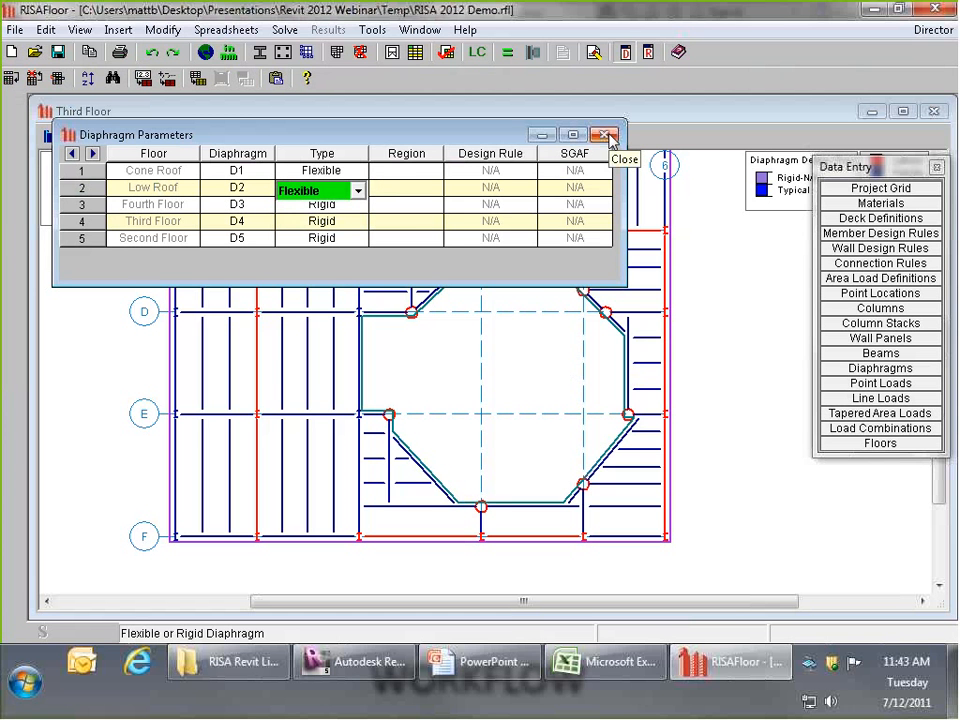
- Close the diaphragm parameters, then open the Floors spreadsheet and widen its splice columns
{"action": "left_click", "coordinate": [606, 135]}
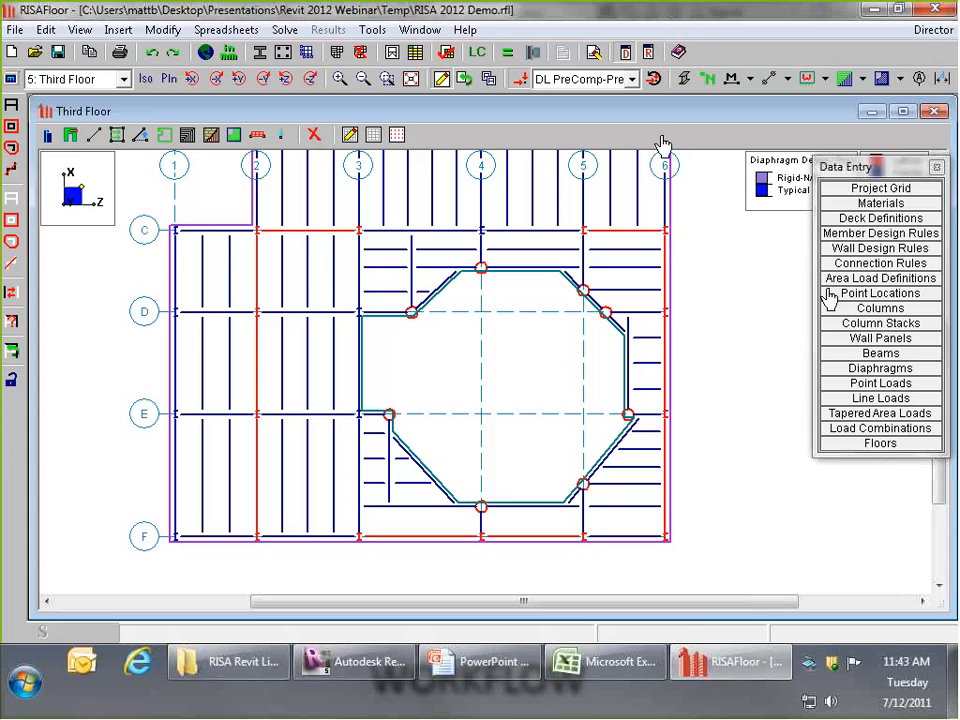
{"action": "left_click", "coordinate": [874, 445]}
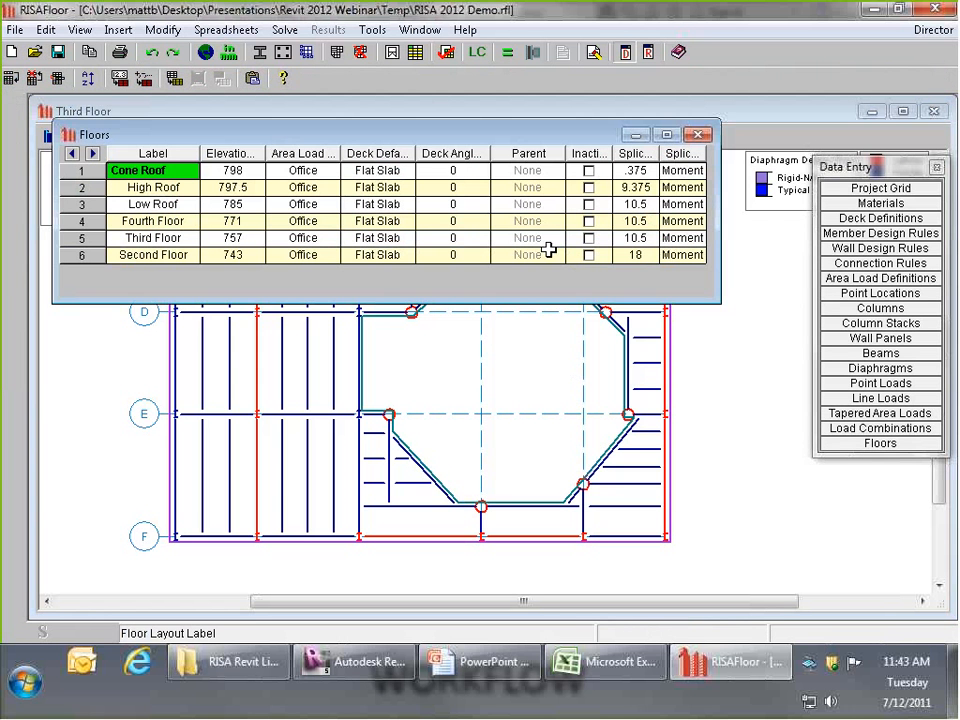
{"action": "left_click_drag", "start_coordinate": [706, 154], "coordinate": [742, 154]}
{"action": "left_click_drag", "start_coordinate": [655, 157], "coordinate": [670, 157]}
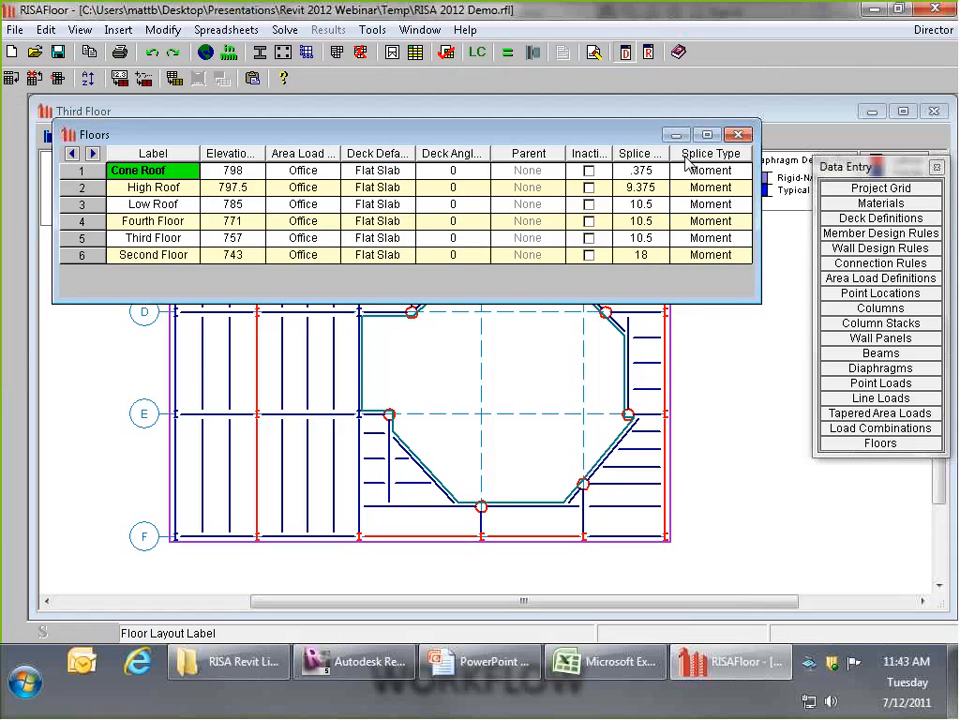
- Block-fill the splice type of all floors with Shear, using the value "s"
{"action": "left_click", "coordinate": [710, 155]}
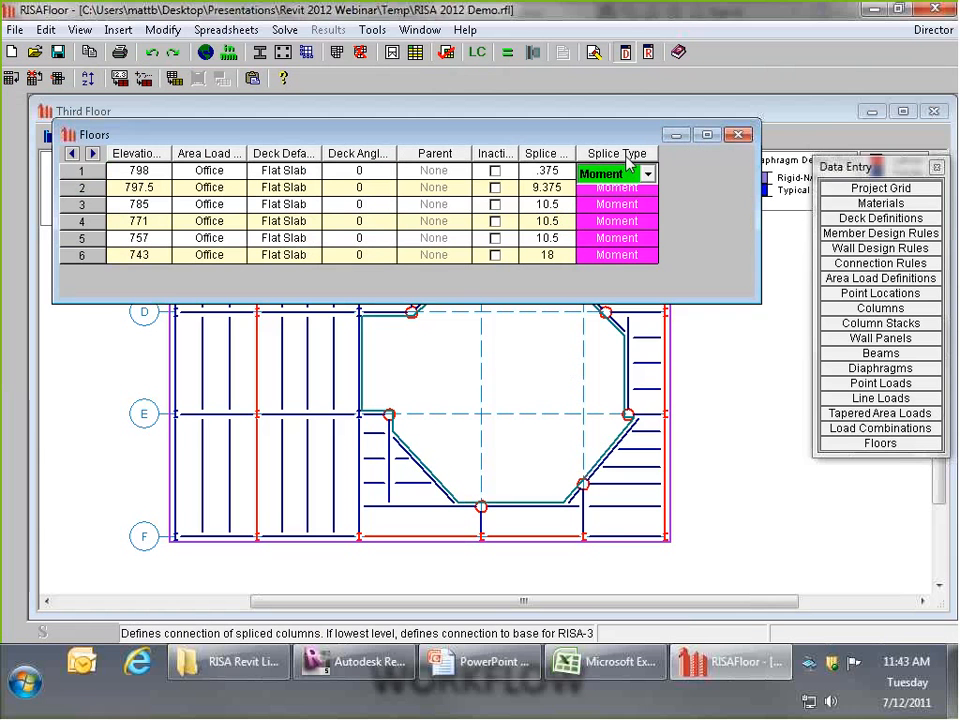
{"action": "right_click", "coordinate": [633, 158]}
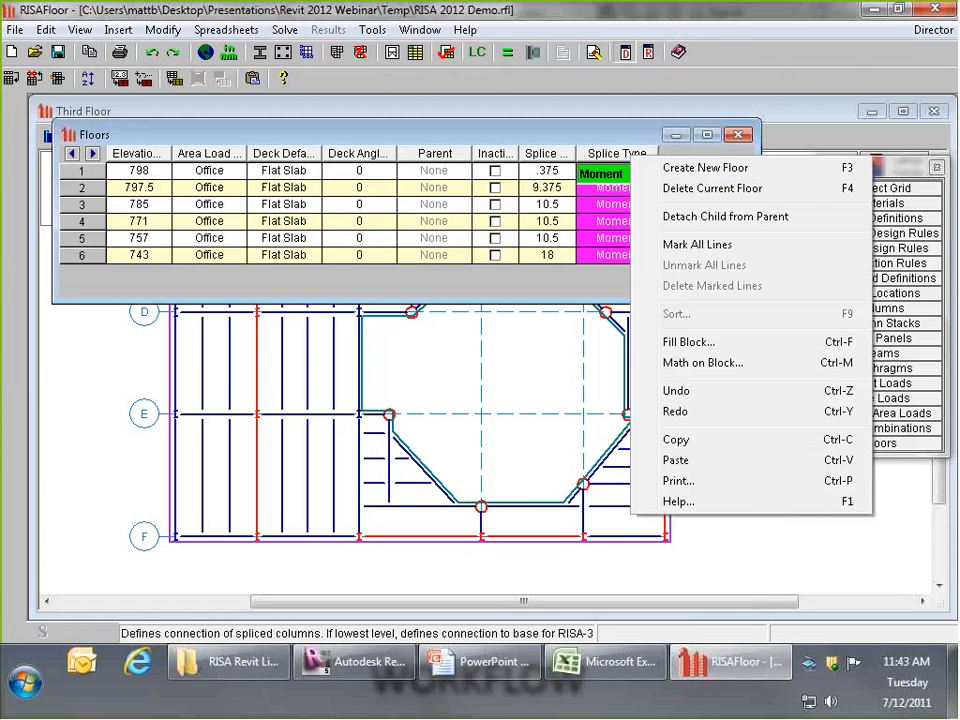
{"action": "left_click", "coordinate": [688, 342]}
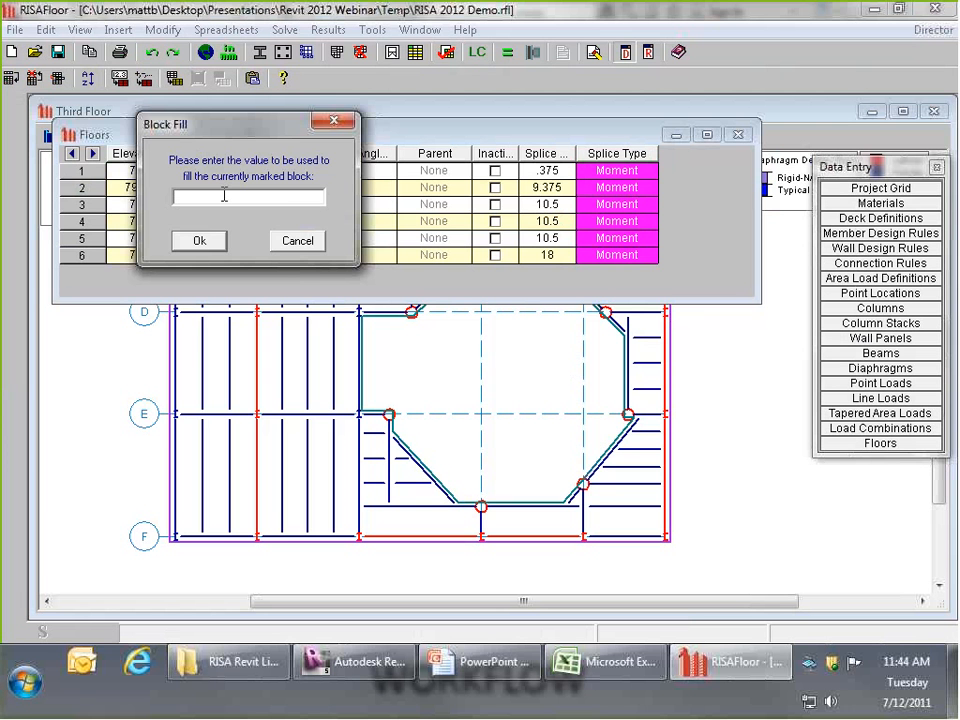
{"action": "type", "text": "S"}
{"action": "left_click", "coordinate": [200, 241]}
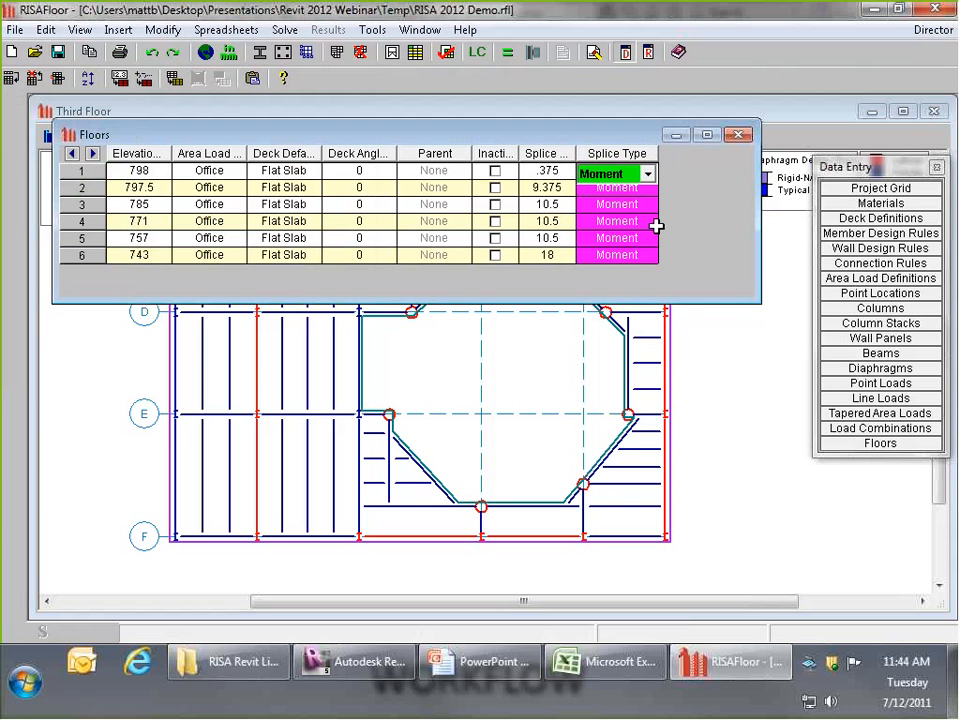
{"action": "right_click", "coordinate": [600, 221]}
{"action": "left_click", "coordinate": [655, 406]}
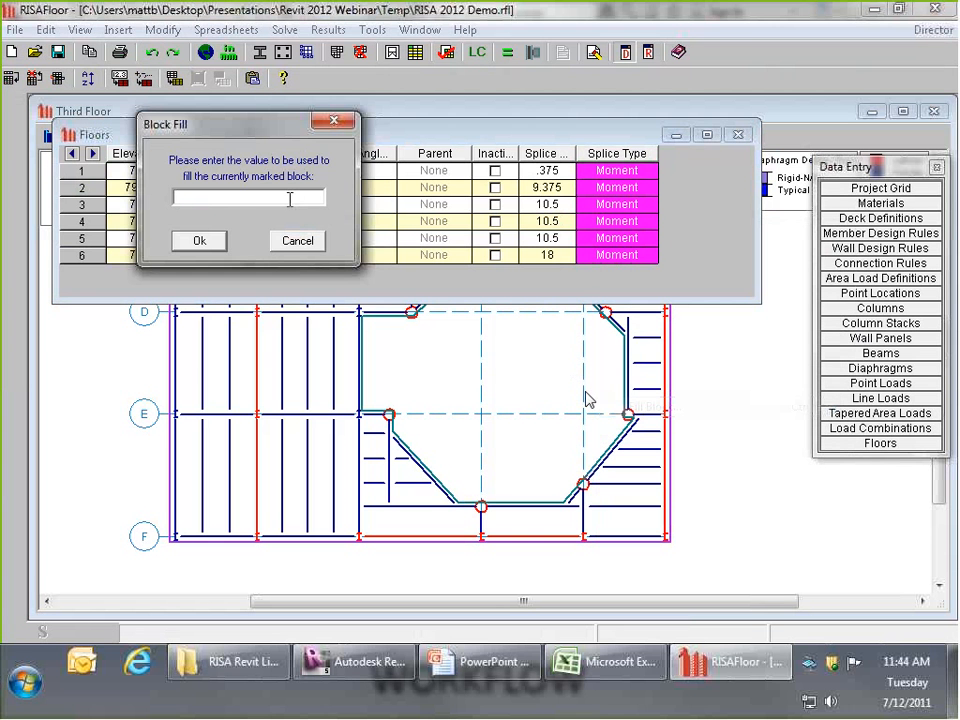
{"action": "type", "text": "s"}
{"action": "key", "text": "Return"}
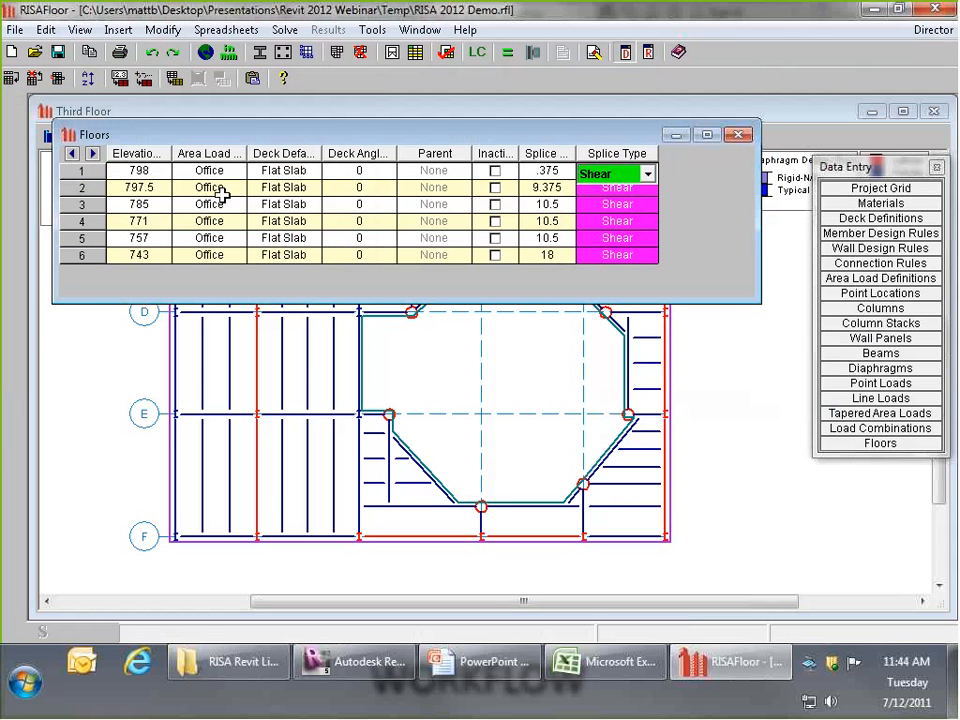
- Set the default area load to Roof for the Cone Roof, High Roof and Low Roof, and close the Floors spreadsheet
{"action": "left_click", "coordinate": [93, 154]}
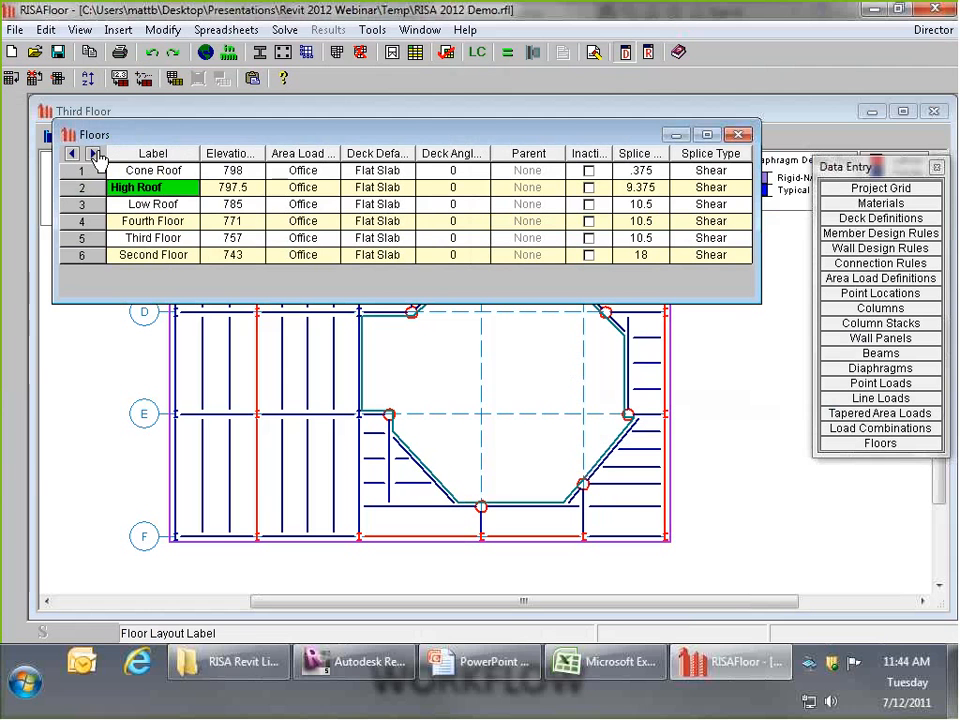
{"action": "left_click", "coordinate": [287, 172]}
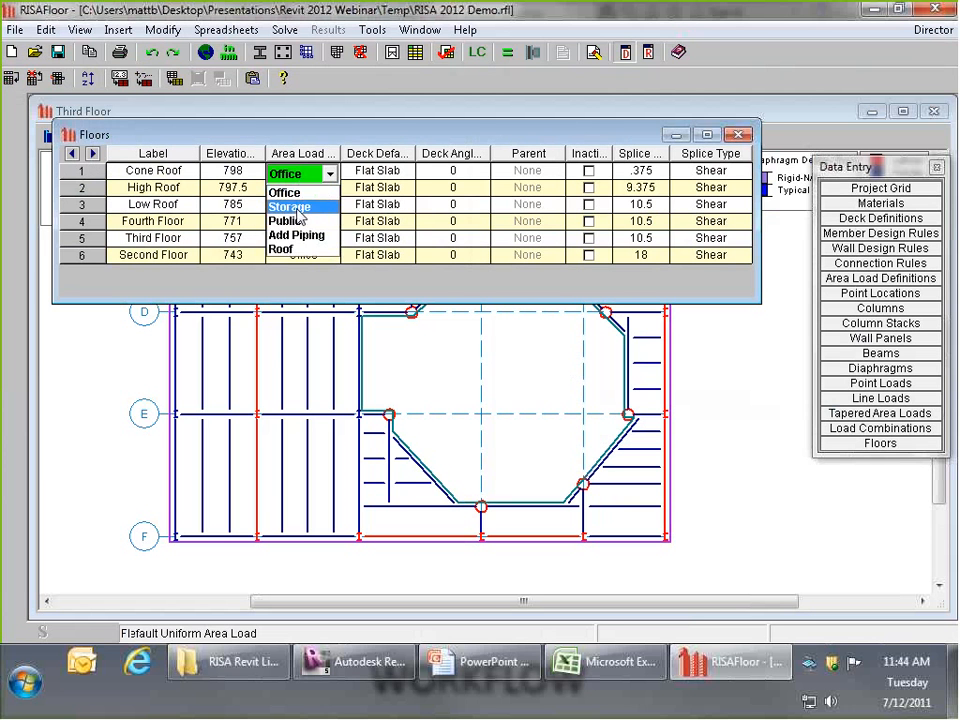
{"action": "left_click", "coordinate": [296, 248]}
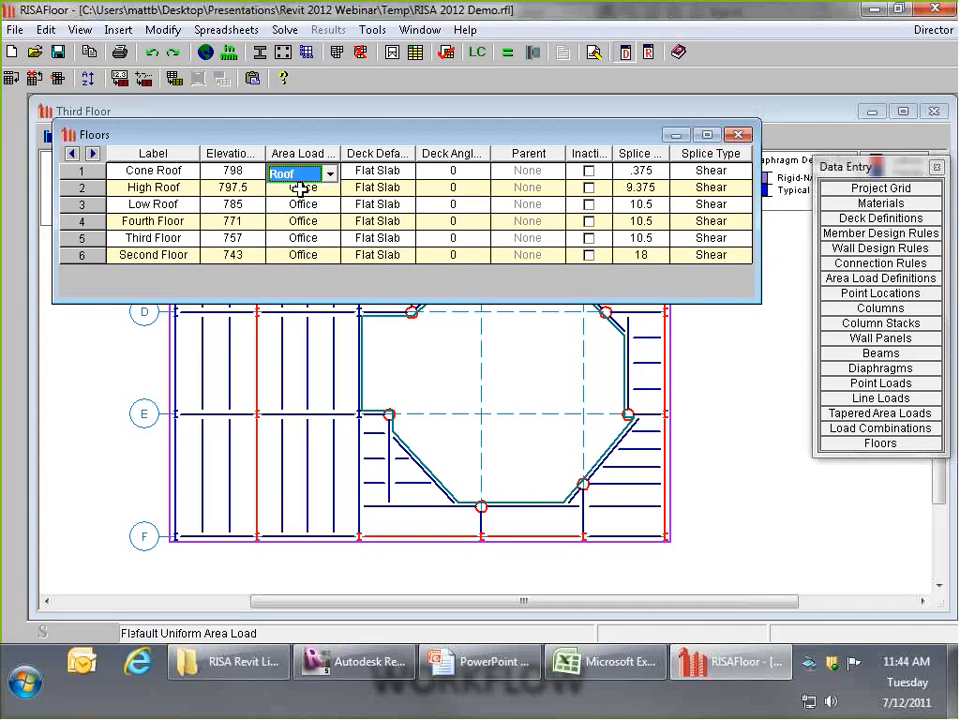
{"action": "left_click", "coordinate": [300, 189]}
{"action": "left_click", "coordinate": [300, 266]}
{"action": "left_click", "coordinate": [300, 205]}
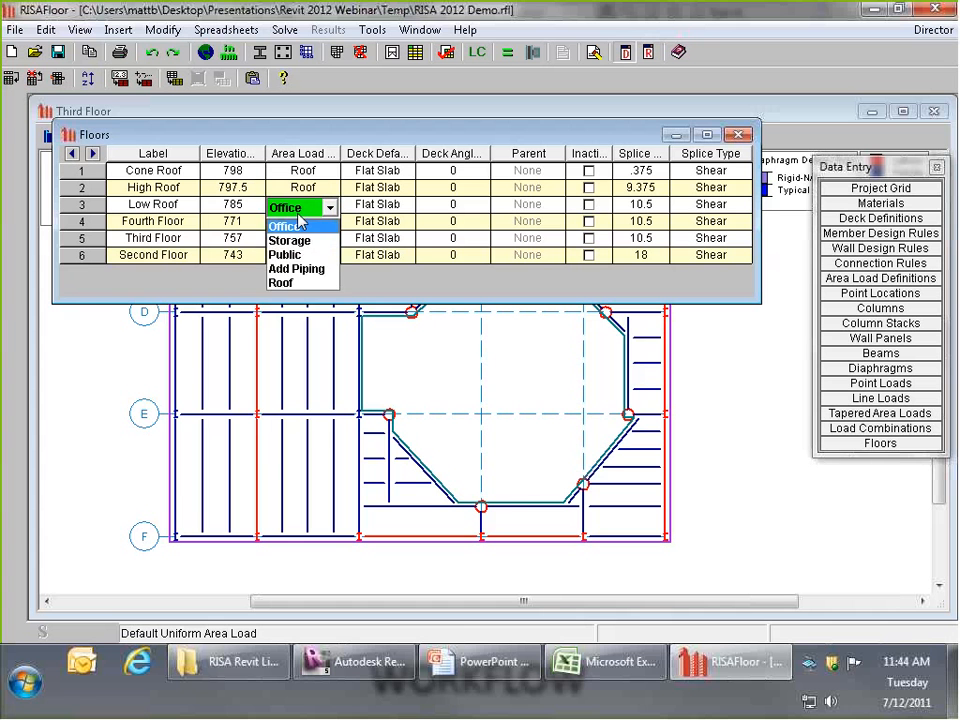
{"action": "left_click", "coordinate": [298, 283]}
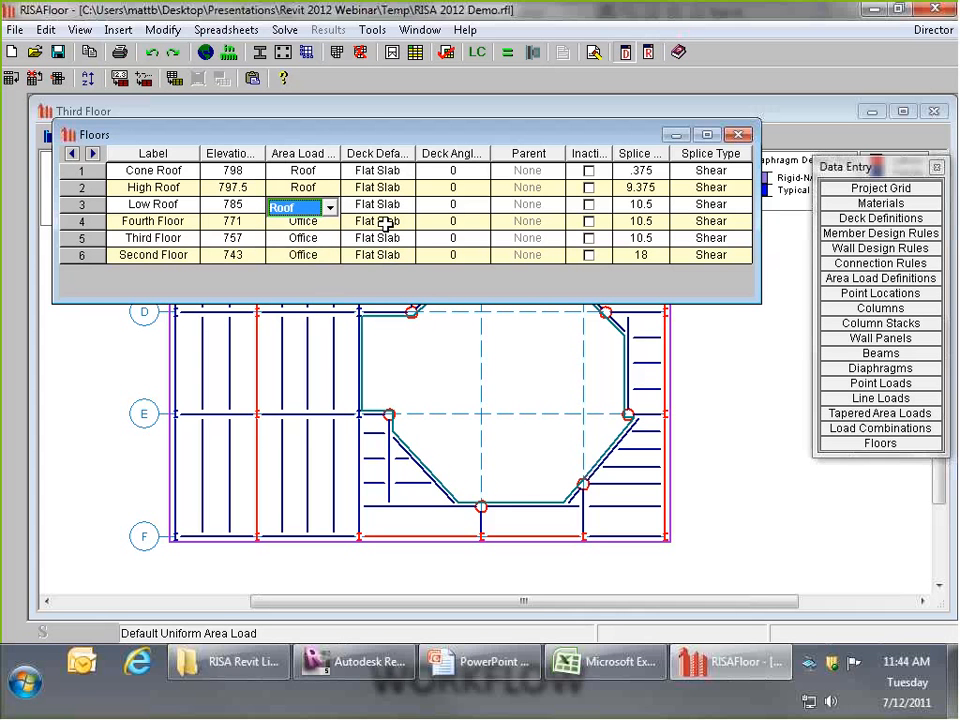
{"action": "left_click", "coordinate": [530, 397]}
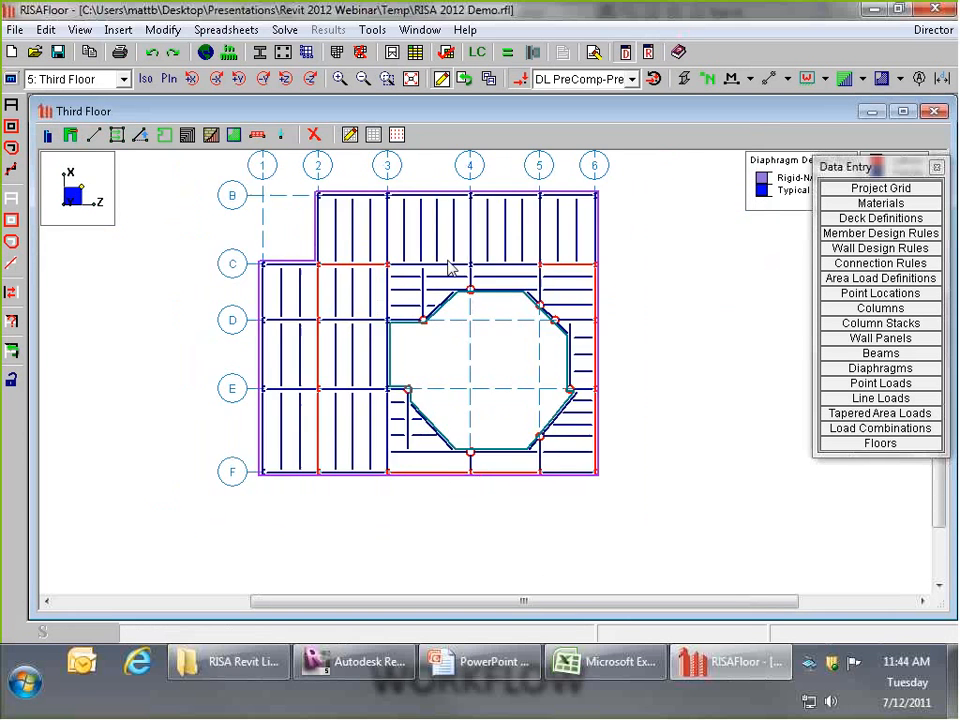
- Set the minimum depth of the Typical member design rule to 9 in
{"action": "left_click", "coordinate": [867, 238]}
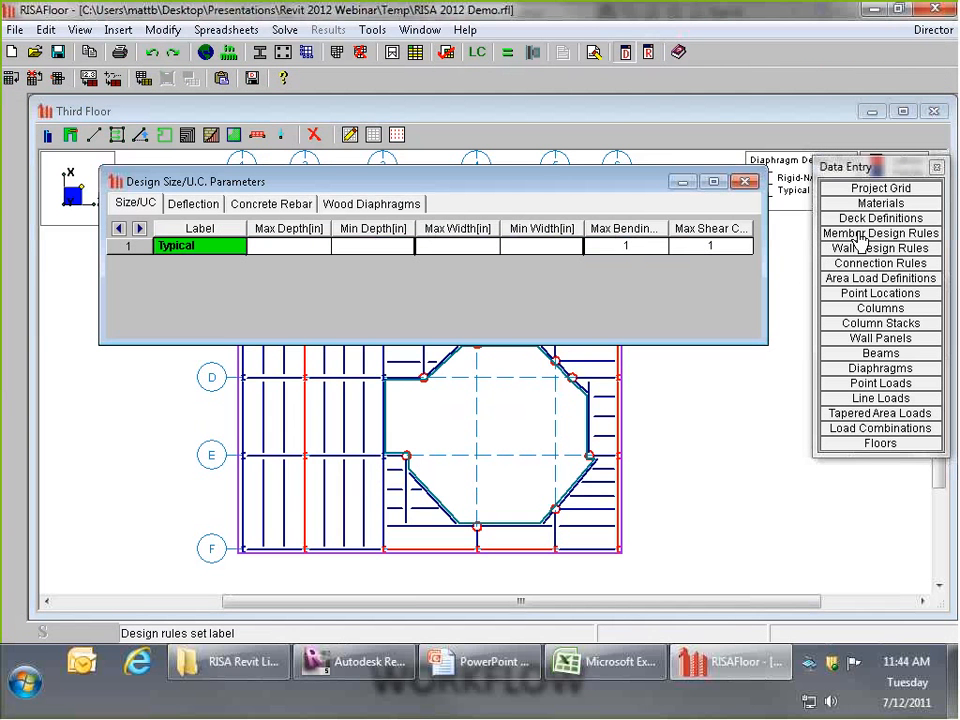
{"action": "left_click", "coordinate": [372, 242]}
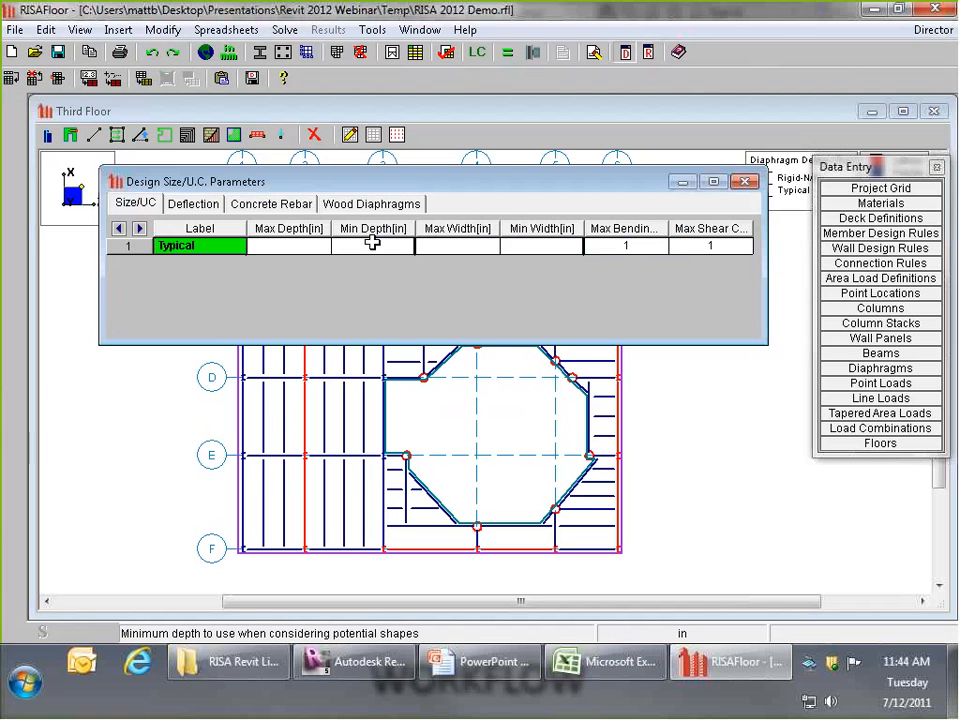
{"action": "type", "text": "9"}
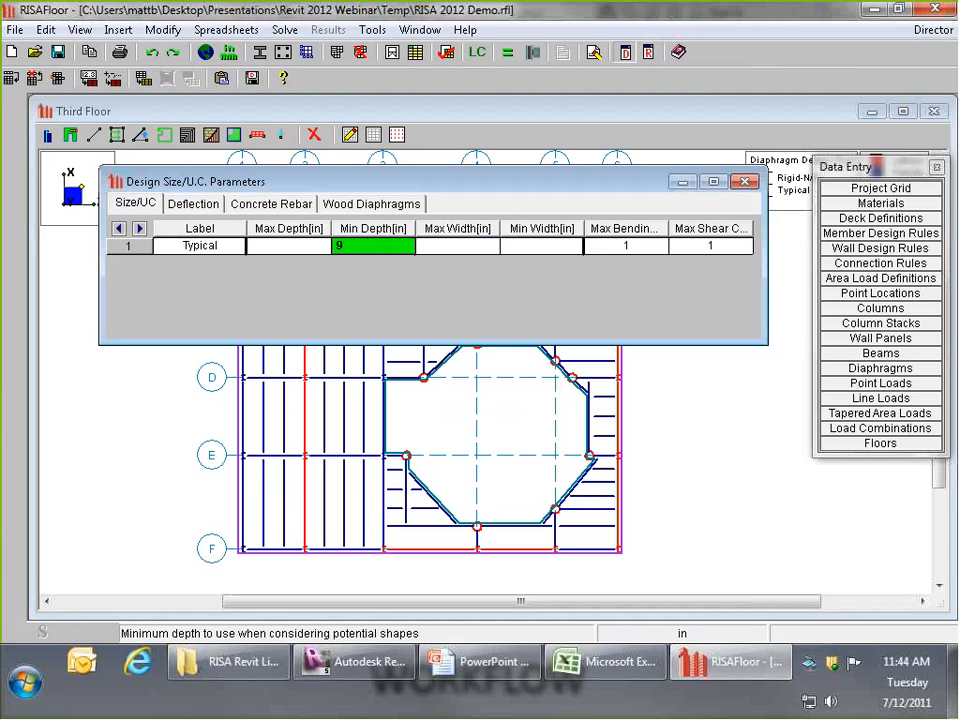
{"action": "key", "text": "Tab"}
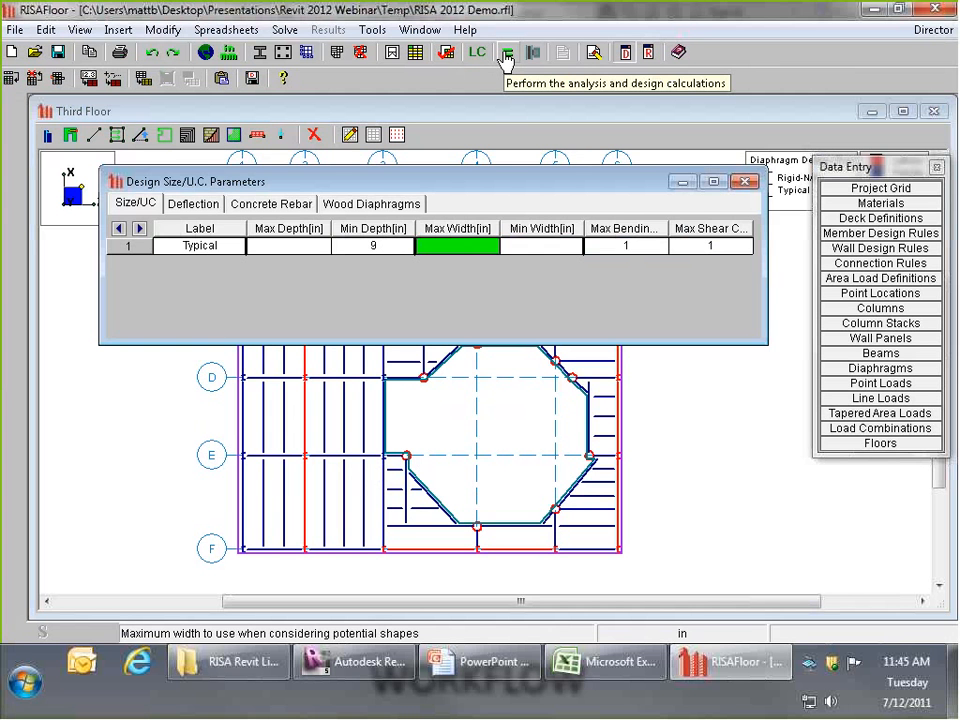
- Open the load combinations and delete both existing combinations, DL and DL+LL
{"action": "left_click", "coordinate": [877, 430]}
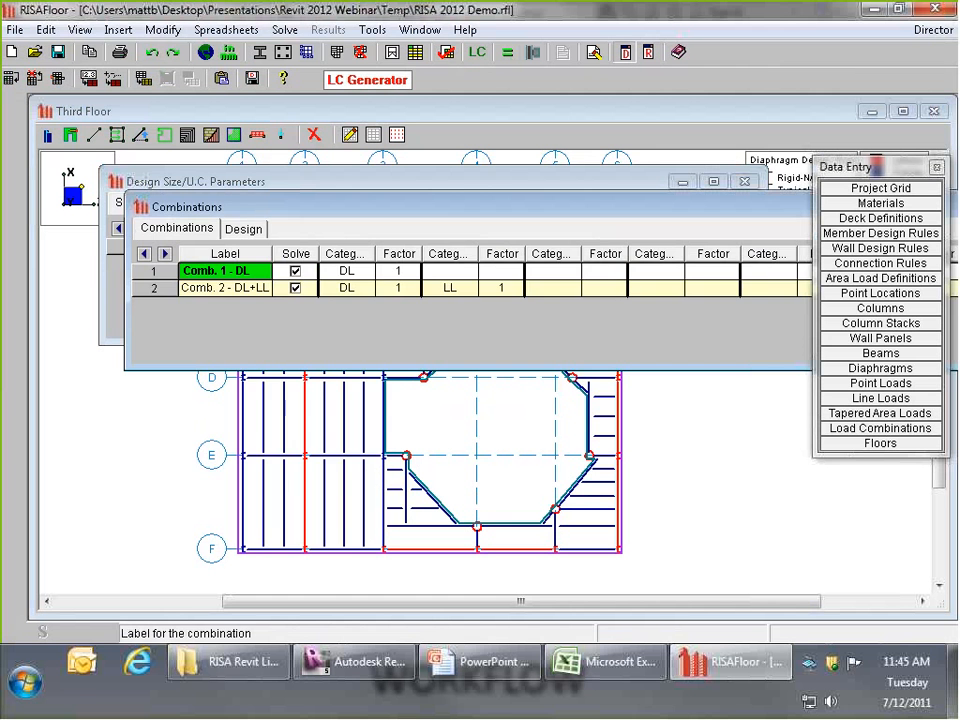
{"action": "left_click_drag", "start_coordinate": [160, 271], "coordinate": [171, 287]}
{"action": "right_click", "coordinate": [171, 287]}
{"action": "left_click", "coordinate": [205, 413]}
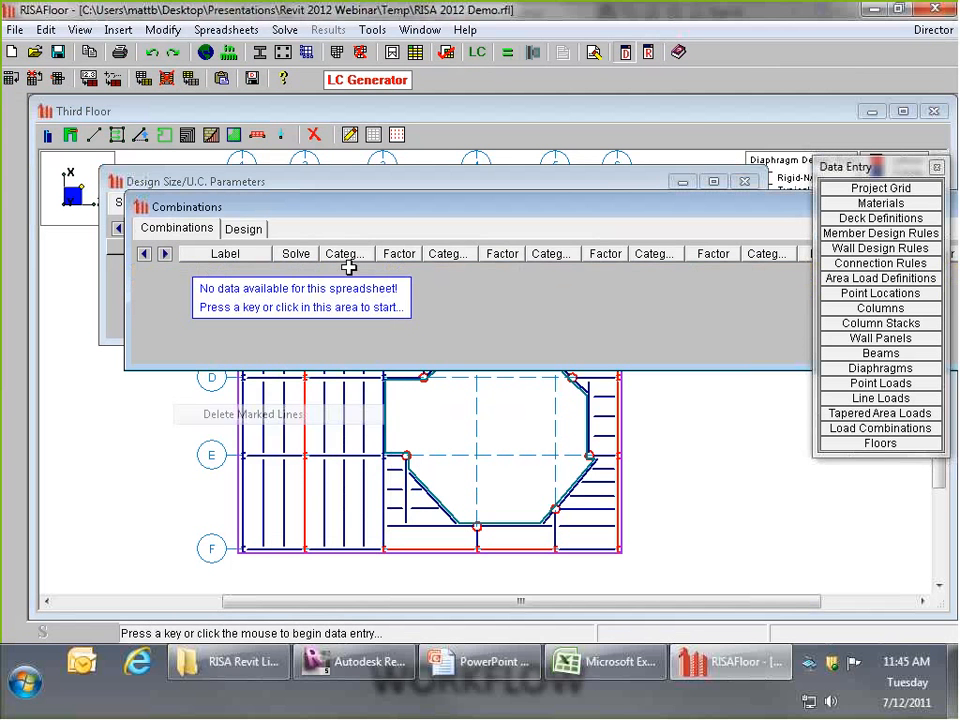
- Generate United States 2009 IBC Strength load combinations with roof live load and both pre-composite and post-composite options
{"action": "left_click_drag", "start_coordinate": [367, 207], "coordinate": [298, 226]}
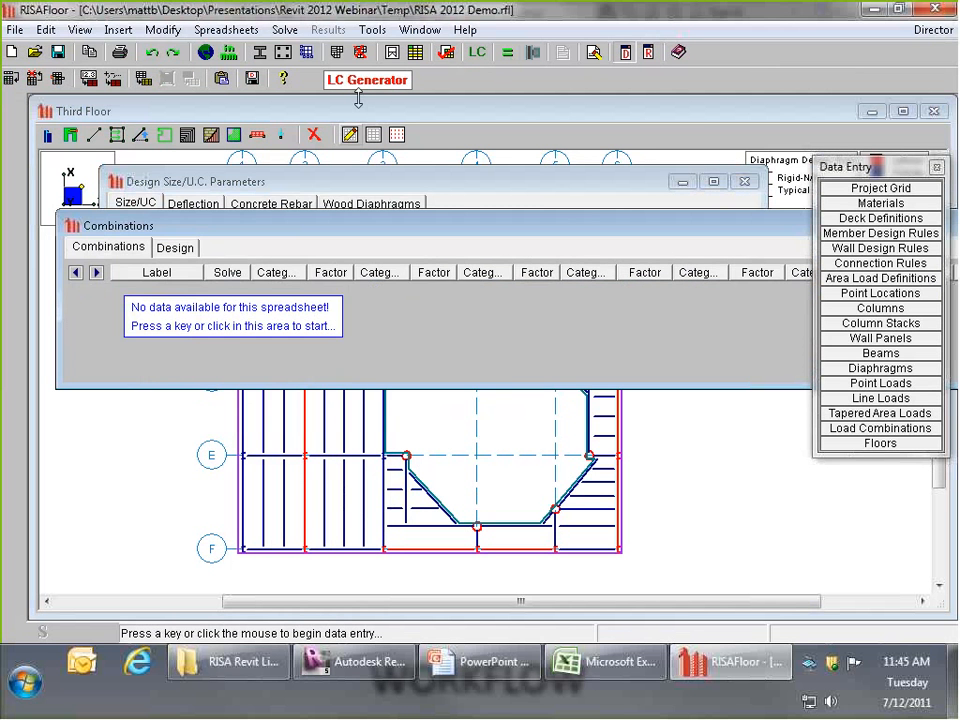
{"action": "left_click", "coordinate": [364, 81]}
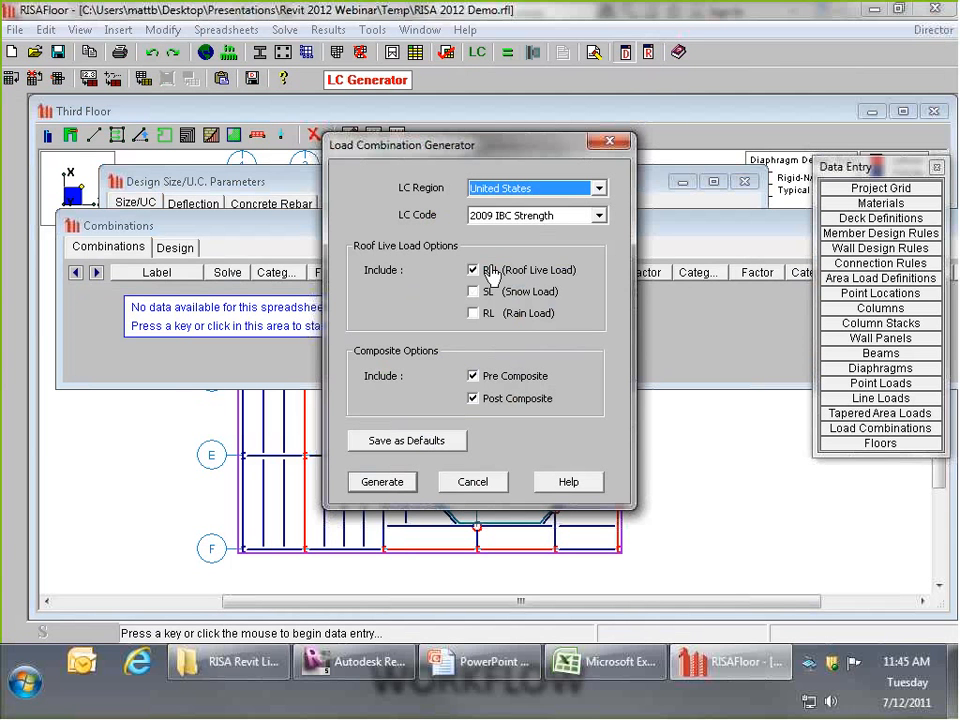
{"action": "left_click", "coordinate": [474, 292]}
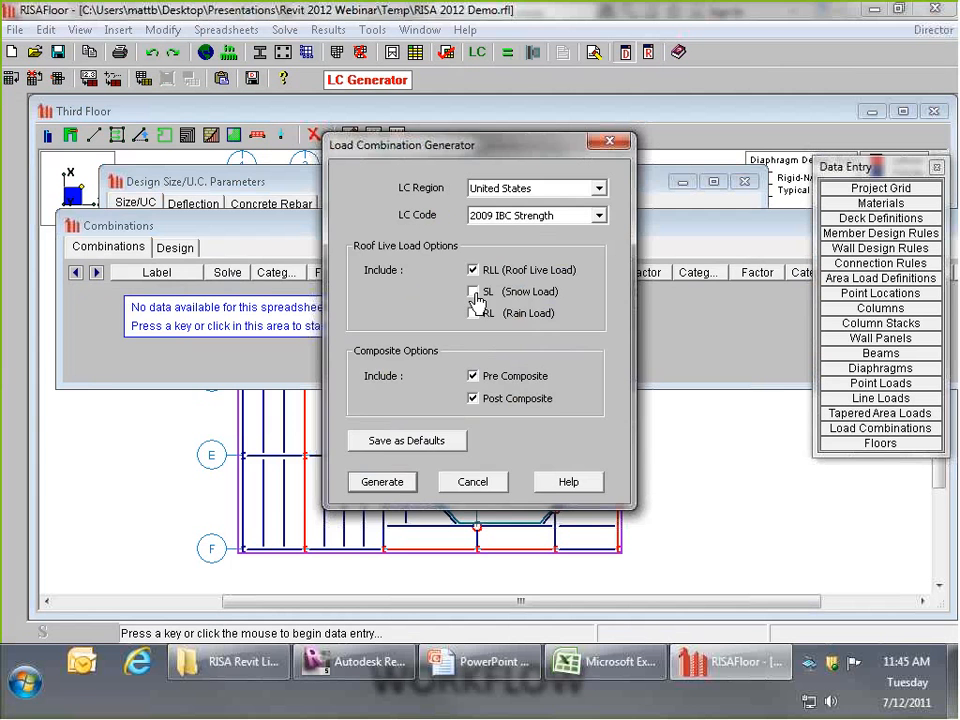
{"action": "left_click", "coordinate": [382, 481]}
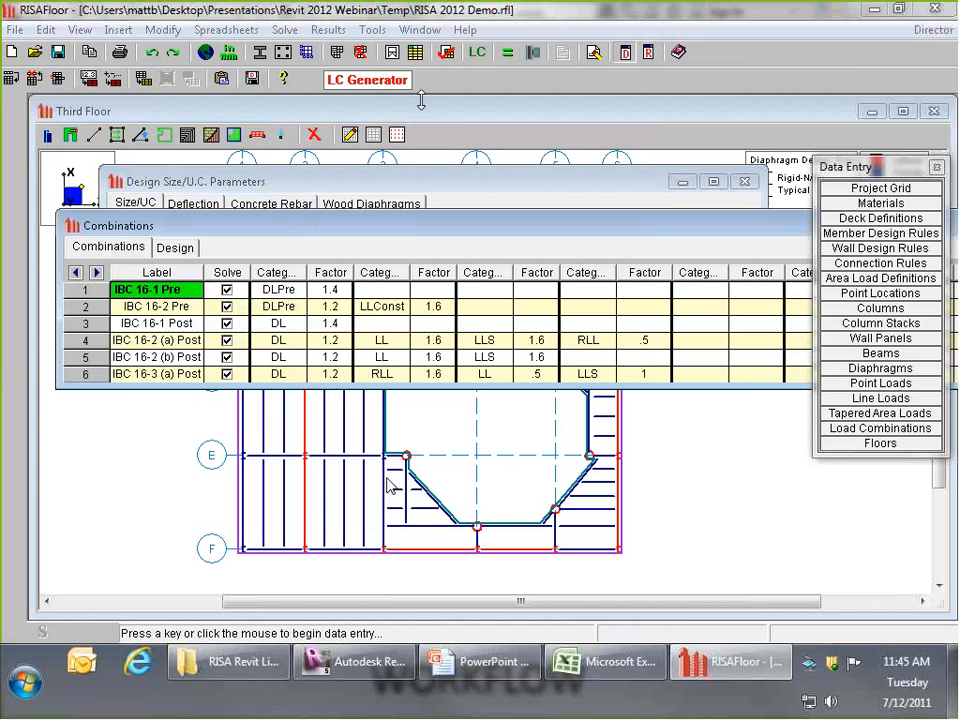
- Run the analysis and design calculations, and enlarge the warning log to review the Cone Roof deck span messages
{"action": "left_click", "coordinate": [508, 55]}
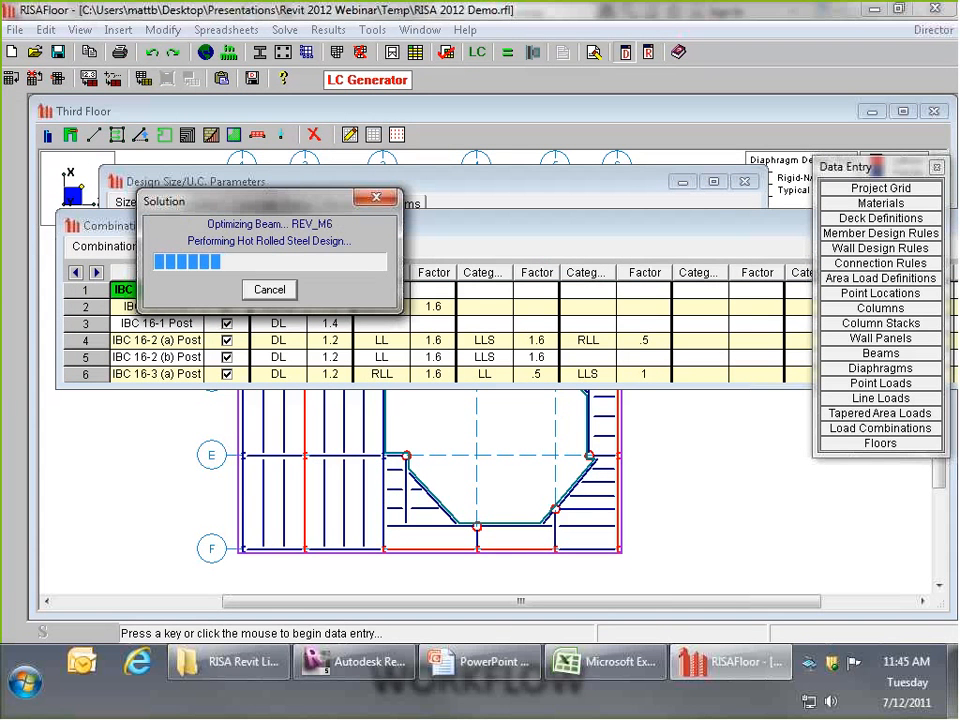
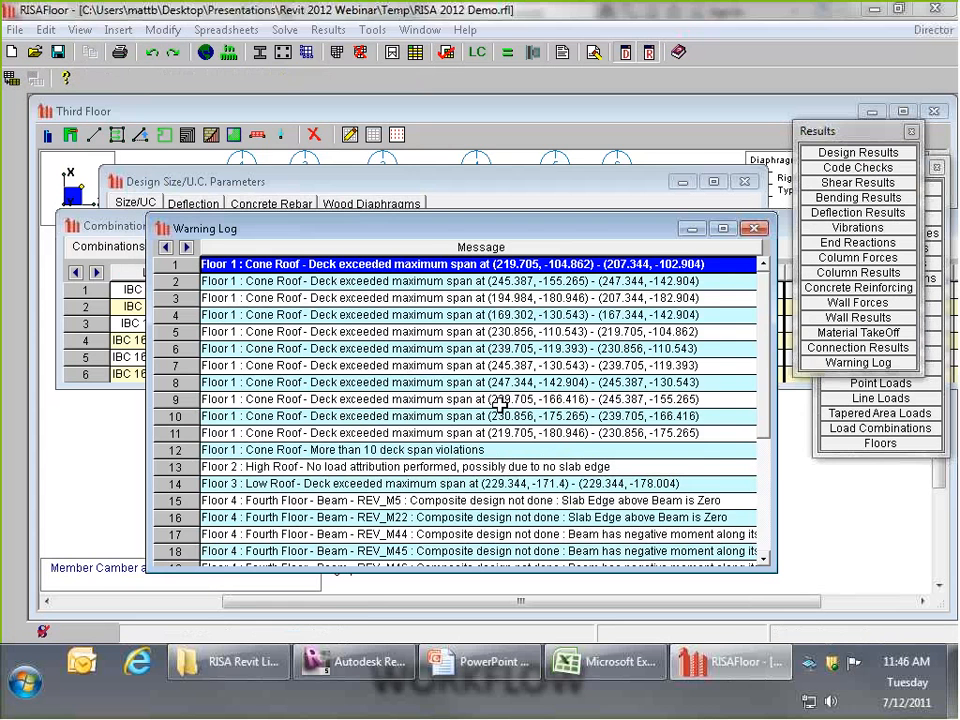
{"action": "left_click_drag", "start_coordinate": [392, 225], "coordinate": [314, 155]}
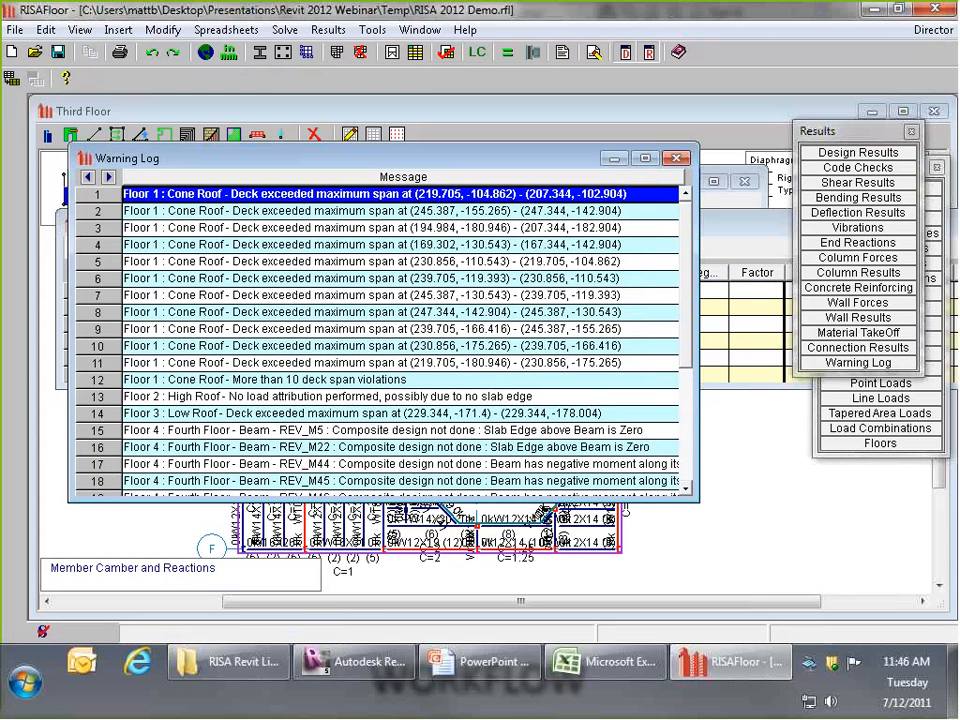
{"action": "left_click_drag", "start_coordinate": [697, 497], "coordinate": [703, 575]}
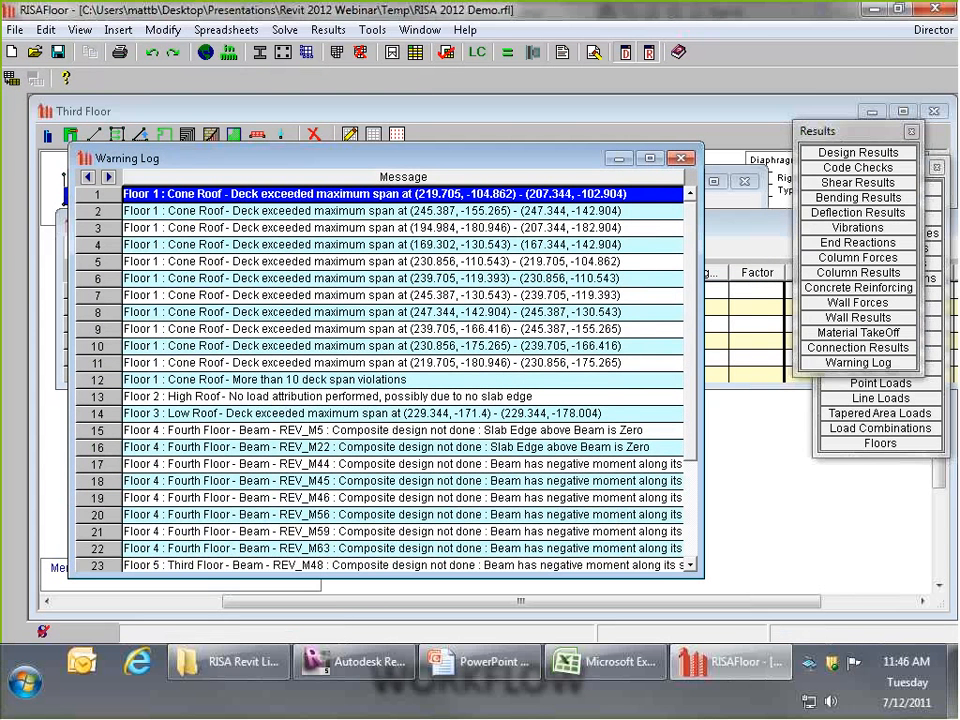
{"action": "left_click_drag", "start_coordinate": [354, 199], "coordinate": [364, 379]}
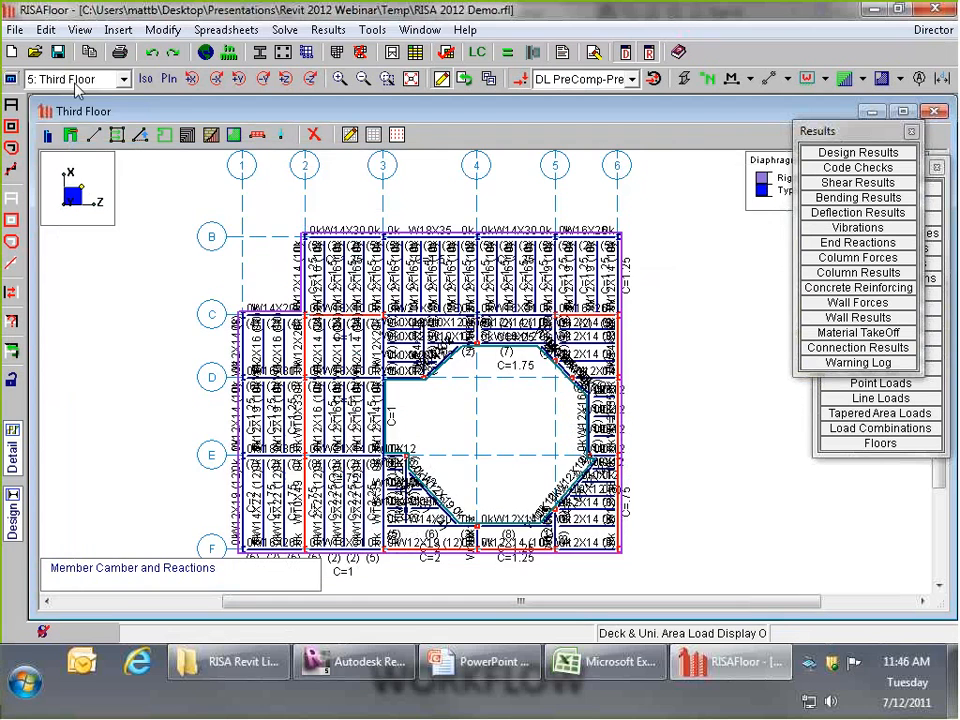
- Display the Cone Roof plan and measure the length of a perimeter beam segment between grid lines 4 and 5
{"action": "left_click", "coordinate": [74, 80]}
{"action": "left_click", "coordinate": [64, 98]}
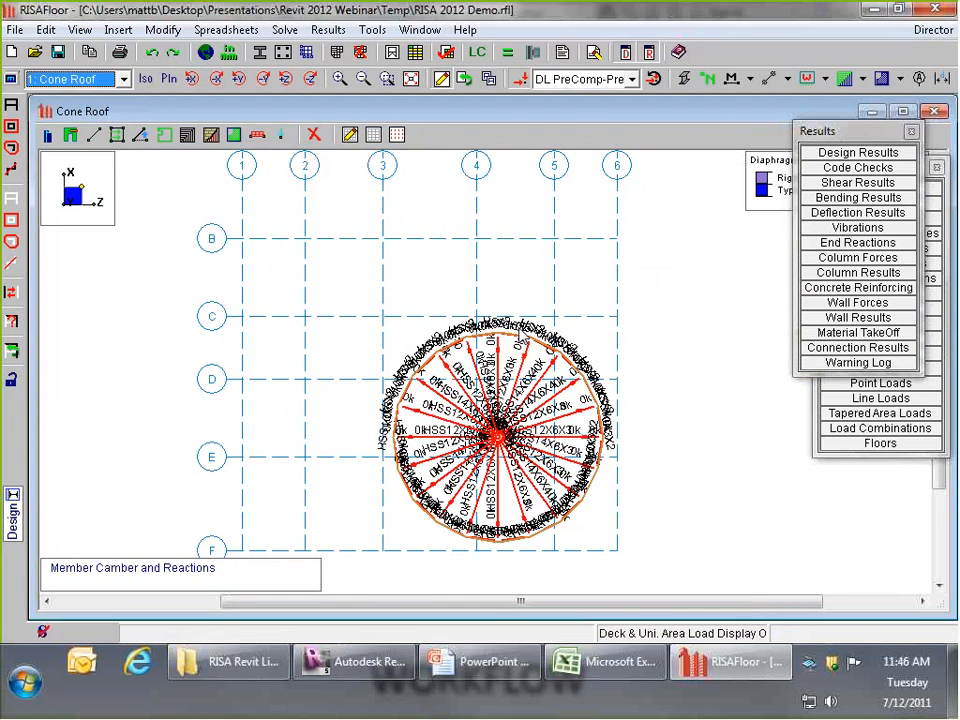
{"action": "scroll", "coordinate": [553, 372], "scroll_direction": "up", "scroll_amount": 5}
{"action": "scroll", "coordinate": [553, 372], "scroll_direction": "up", "scroll_amount": 2}
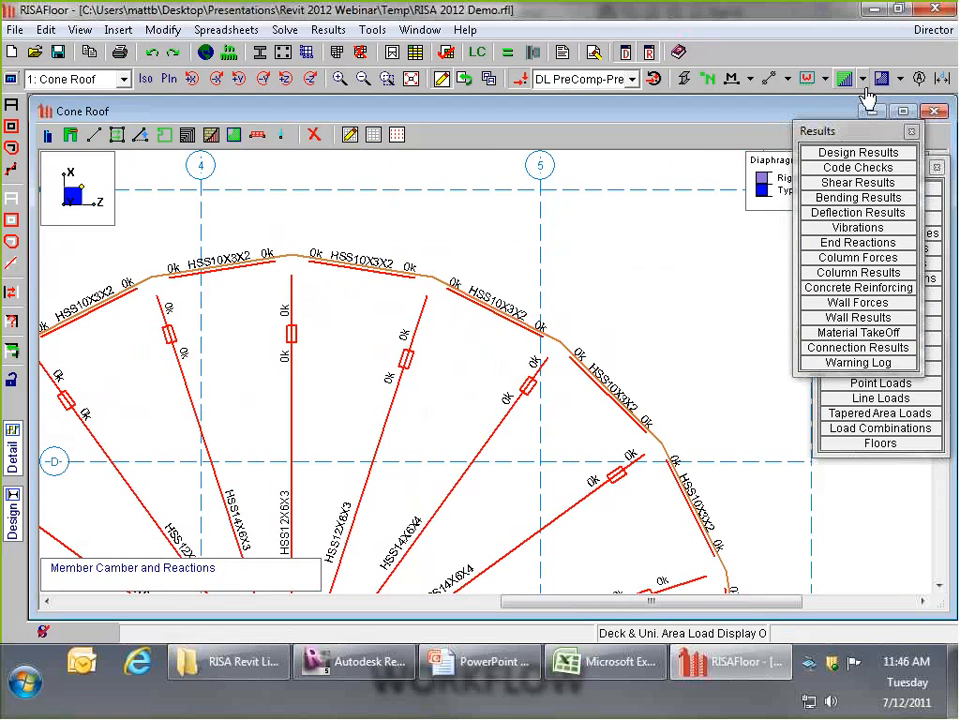
{"action": "left_click", "coordinate": [946, 78]}
{"action": "left_click", "coordinate": [430, 272]}
{"action": "left_click", "coordinate": [556, 344]}
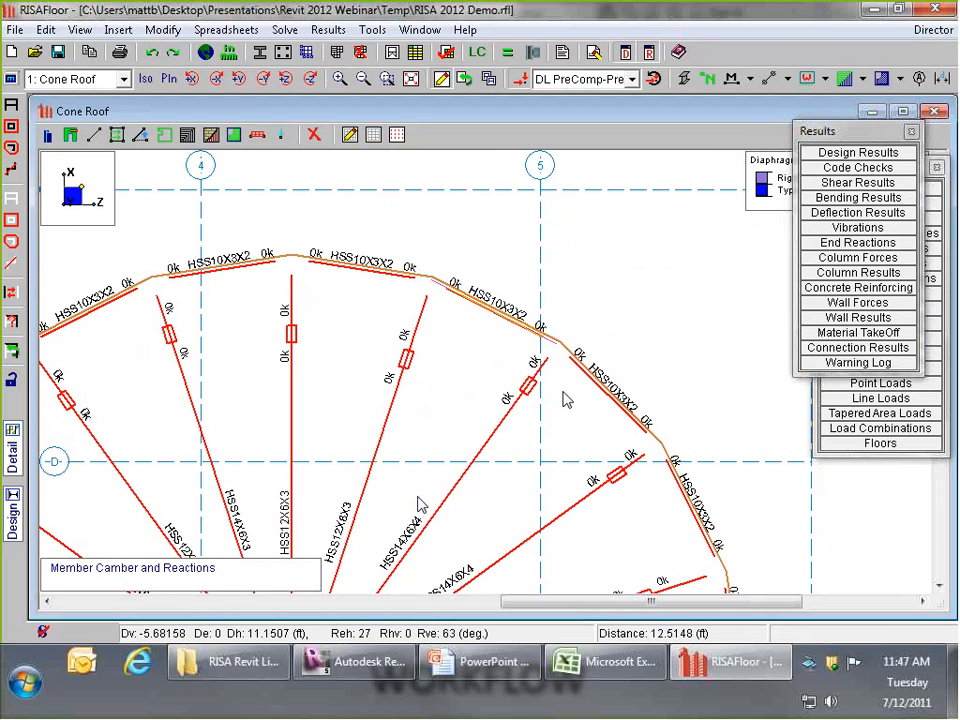
- Add a new deck definition below the 1 1/2" Metal Roof Deck and label it 3" Roof Deck
{"action": "left_click_drag", "start_coordinate": [823, 128], "coordinate": [676, 178]}
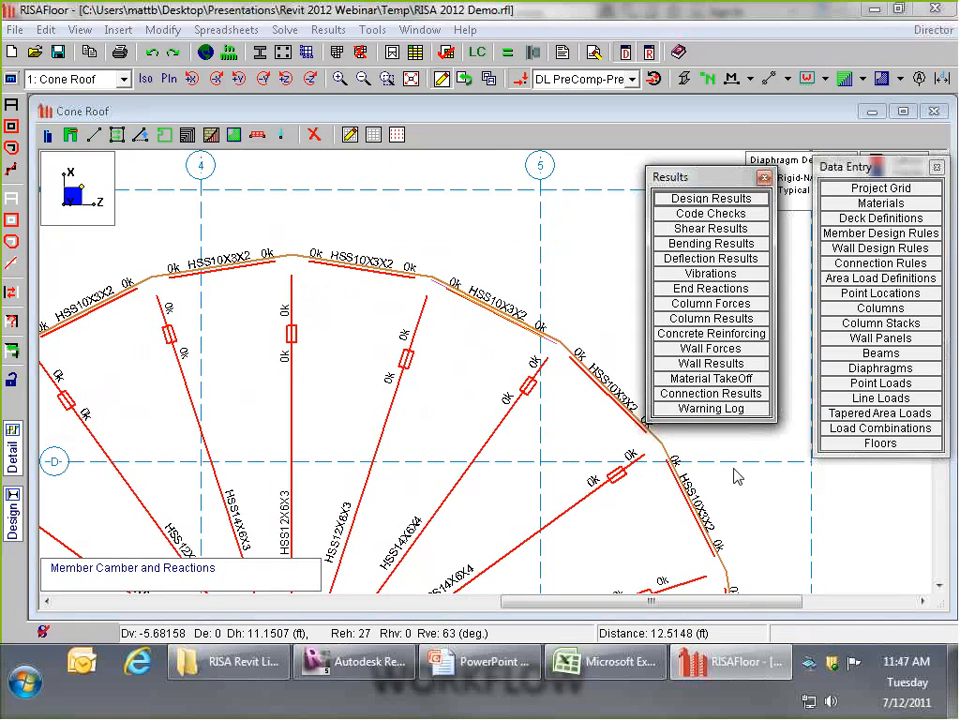
{"action": "left_click", "coordinate": [888, 226]}
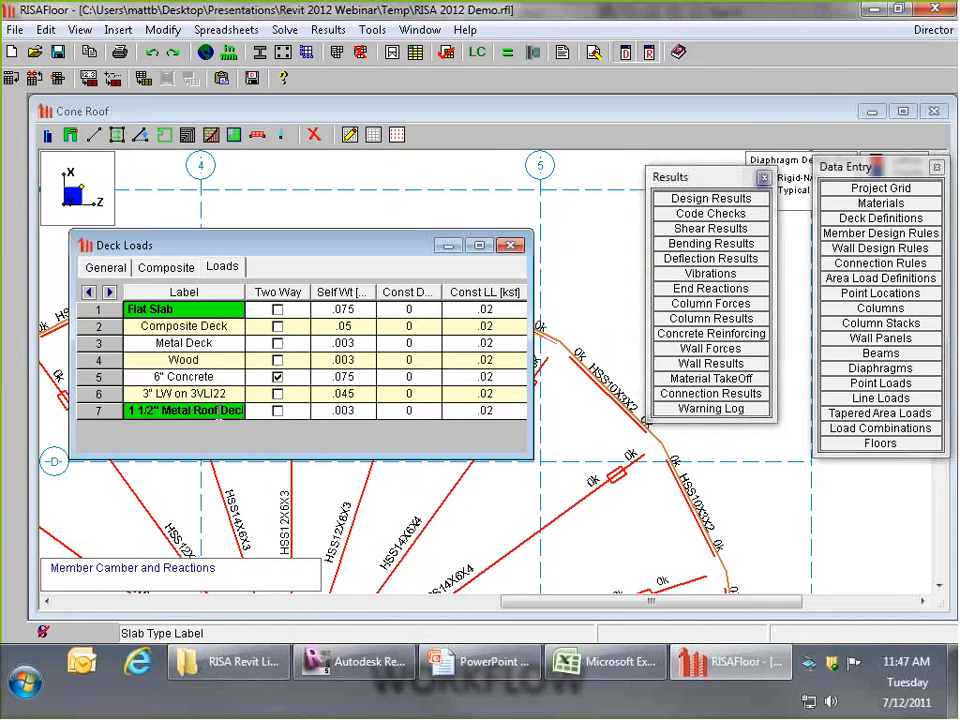
{"action": "key", "text": "Return"}
{"action": "key", "text": "Return"}
{"action": "type", "text": "3"}
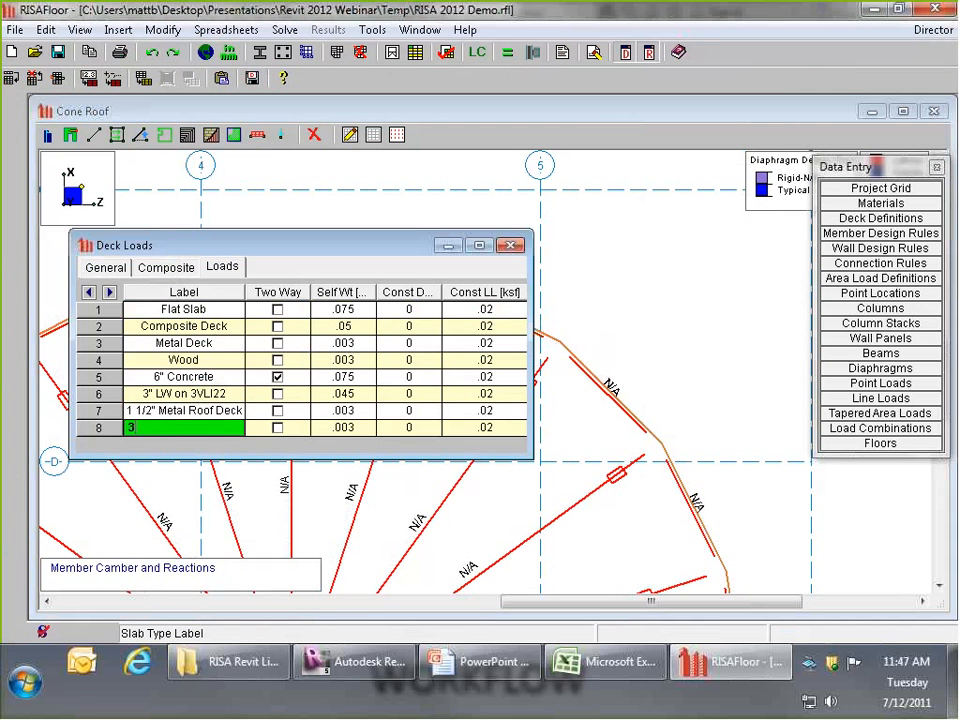
{"action": "type", "text": "\" Roof D"}
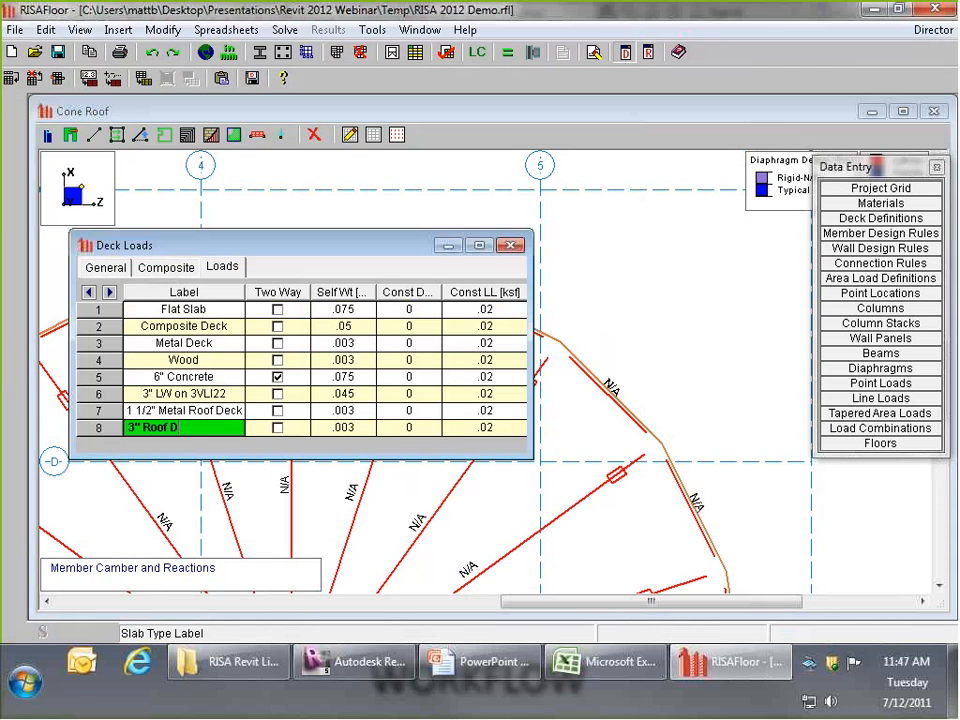
{"action": "type", "text": "eck"}
- Set the 3" Roof Deck's thickness to 3 in and its maximum span to 15 ft, and close the deck definitions
{"action": "left_click", "coordinate": [105, 267]}
{"action": "left_click", "coordinate": [298, 427]}
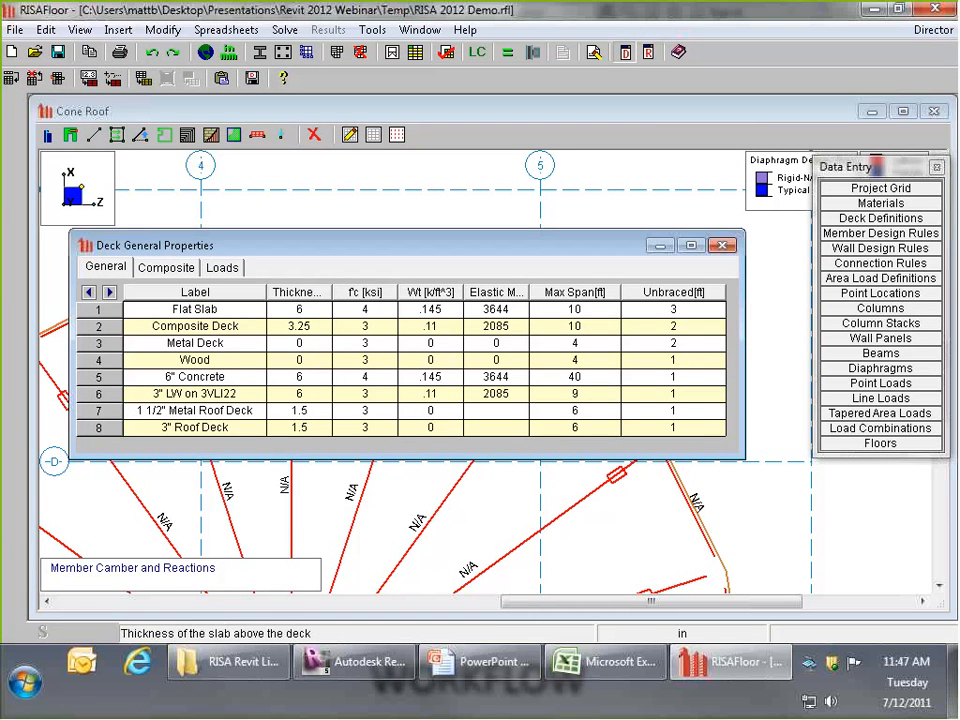
{"action": "type", "text": "3"}
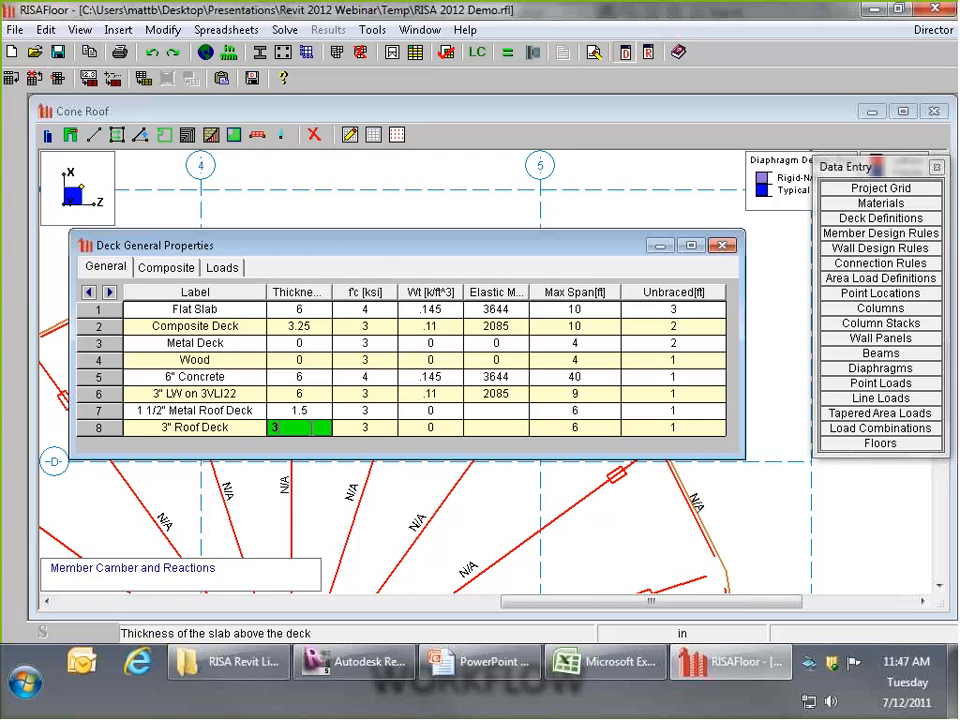
{"action": "key", "text": "Tab"}
{"action": "key", "text": "Tab"}
{"action": "key", "text": "Tab"}
{"action": "key", "text": "Tab"}
{"action": "type", "text": "1"}
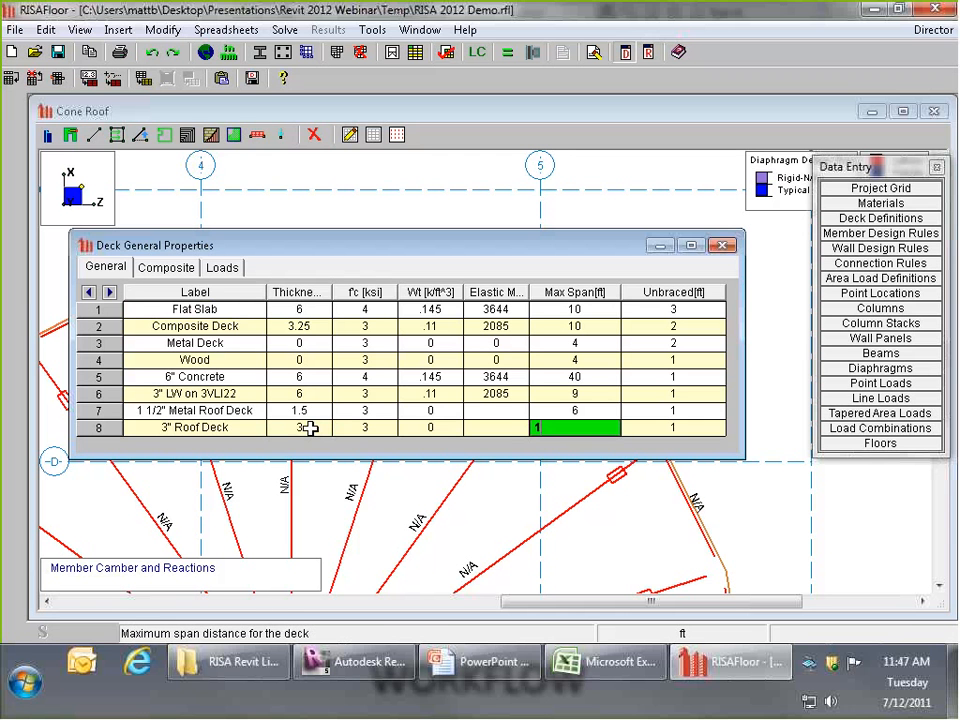
{"action": "type", "text": "5"}
{"action": "key", "text": "Tab"}
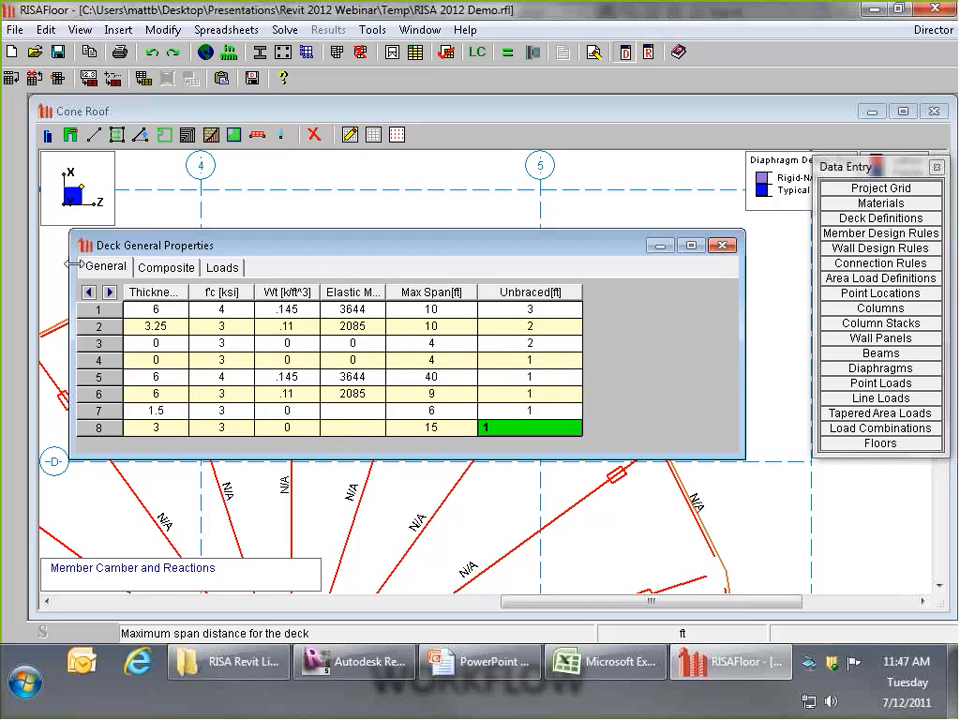
{"action": "left_click", "coordinate": [91, 292]}
{"action": "left_click", "coordinate": [136, 105]}
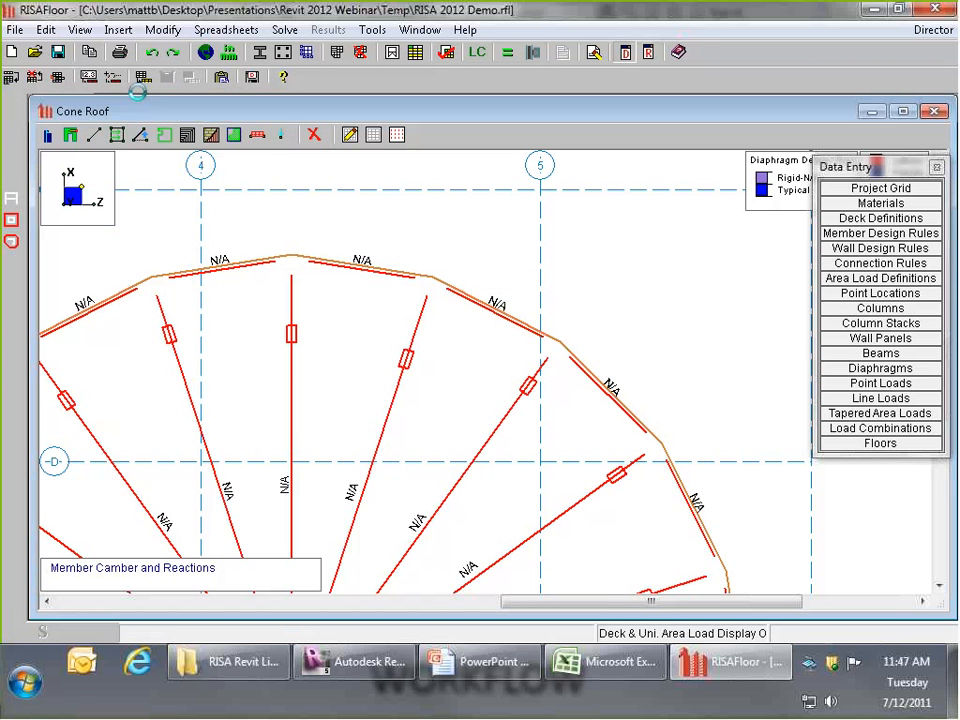
- Display the Second Floor plan with its deck areas colored by deck type
{"action": "left_click", "coordinate": [123, 79]}
{"action": "left_click", "coordinate": [72, 169]}
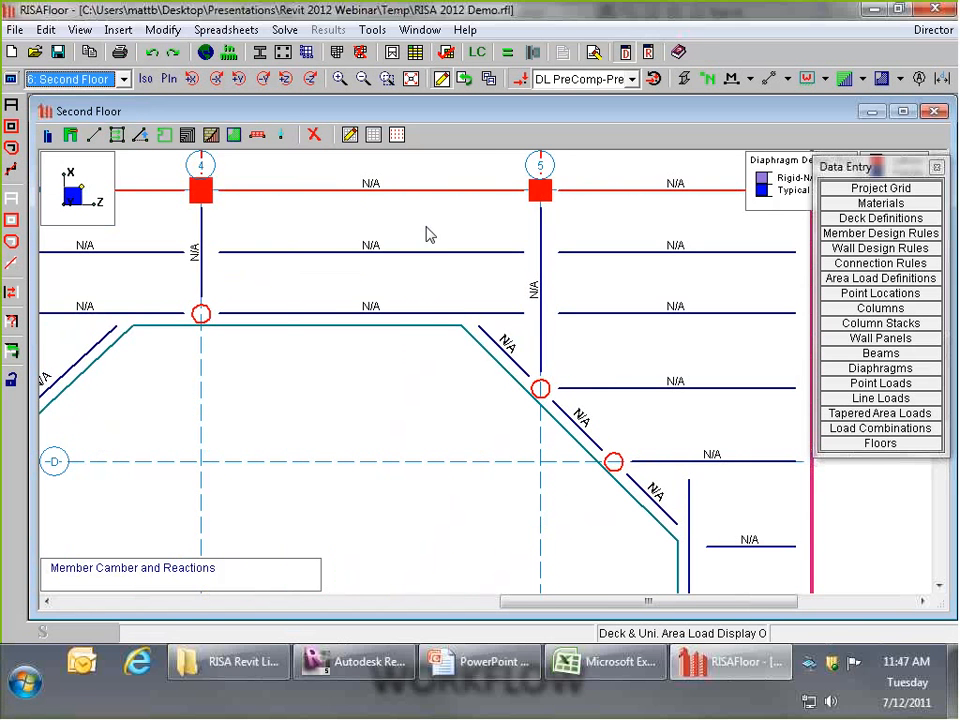
{"action": "scroll", "coordinate": [518, 463], "scroll_direction": "down", "scroll_amount": 2}
{"action": "scroll", "coordinate": [523, 459], "scroll_direction": "down", "scroll_amount": 1}
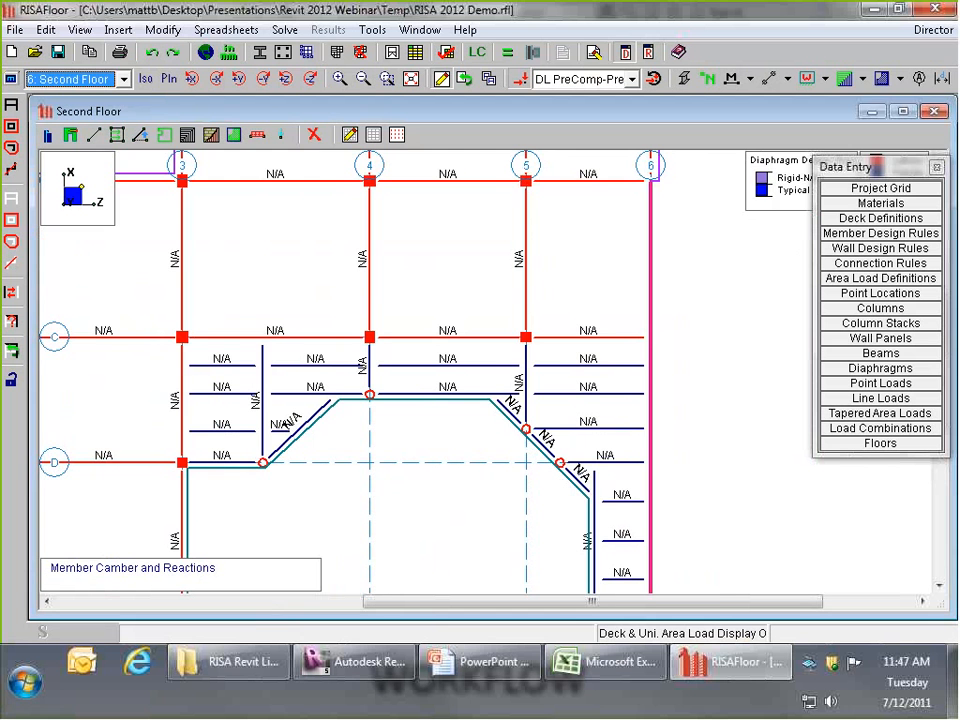
{"action": "left_click", "coordinate": [862, 78]}
{"action": "left_click", "coordinate": [836, 122]}
{"action": "scroll", "coordinate": [690, 428], "scroll_direction": "down", "scroll_amount": 1}
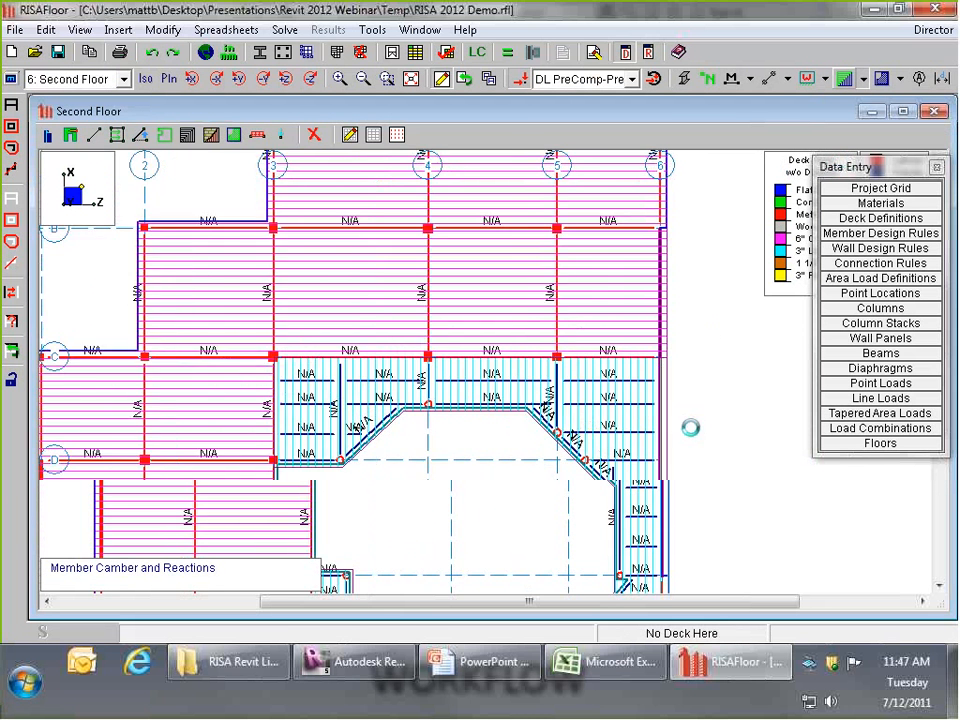
{"action": "scroll", "coordinate": [690, 428], "scroll_direction": "down", "scroll_amount": 1}
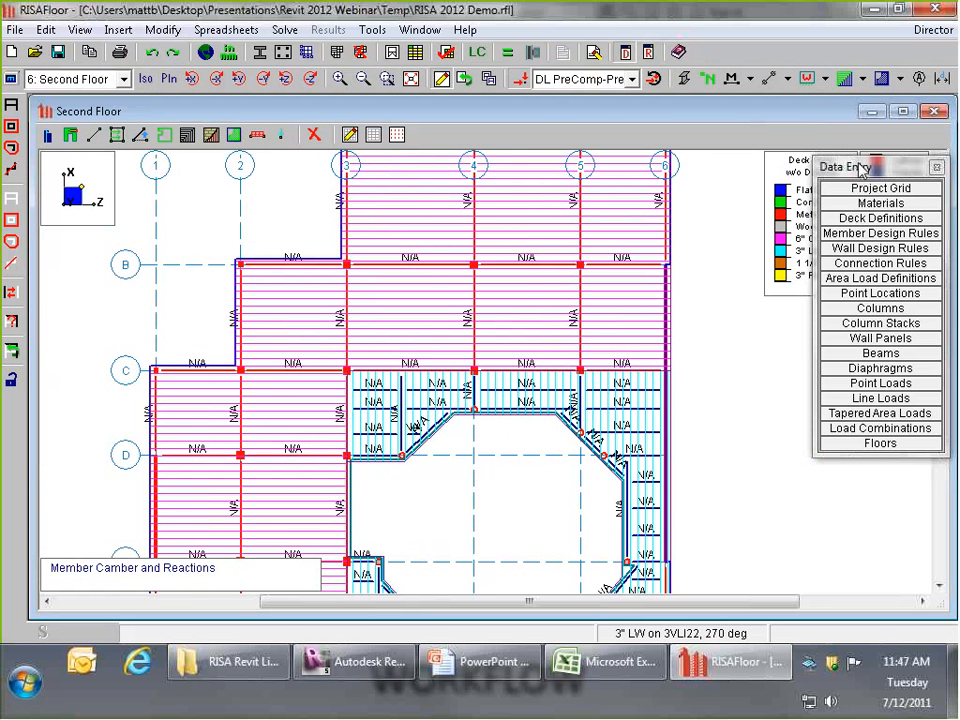
- Measure the bay length along grid line B between grid lines 3 and 4
{"action": "left_click_drag", "start_coordinate": [860, 170], "coordinate": [784, 318]}
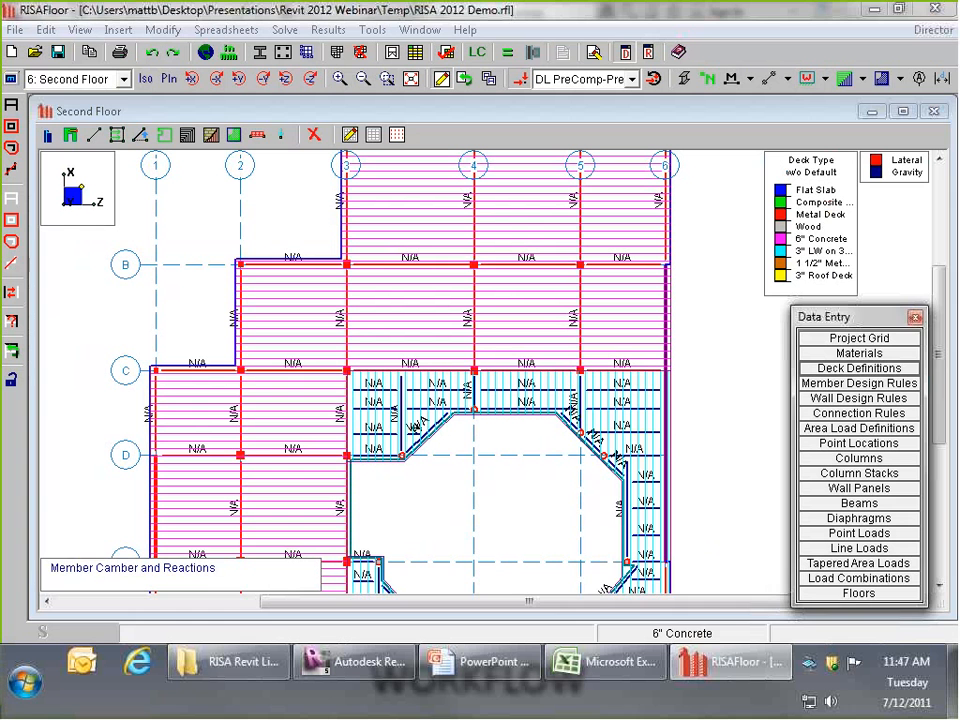
{"action": "left_click", "coordinate": [941, 78]}
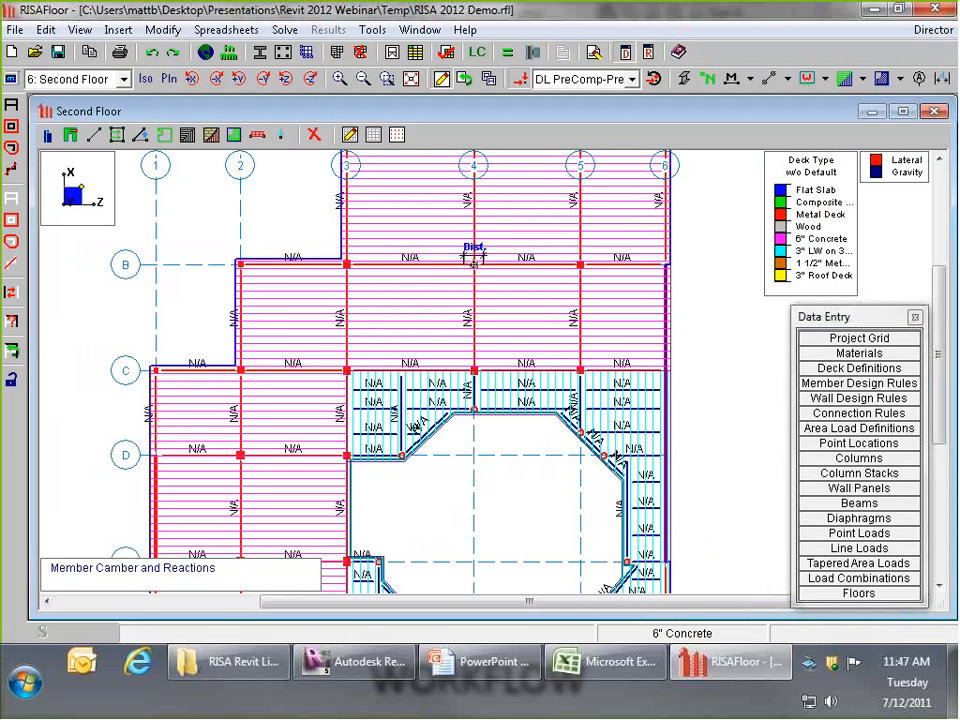
{"action": "left_click", "coordinate": [473, 262]}
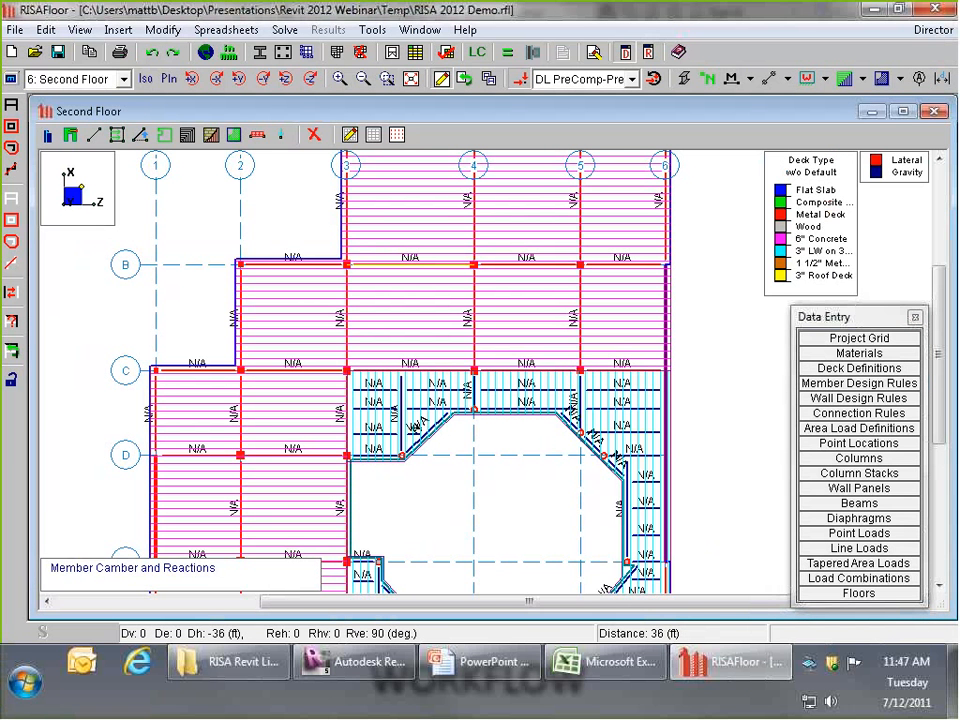
- Rename the 6" Concrete deck definition to 8" Concrete and set its thickness to 8 in
{"action": "left_click", "coordinate": [828, 369]}
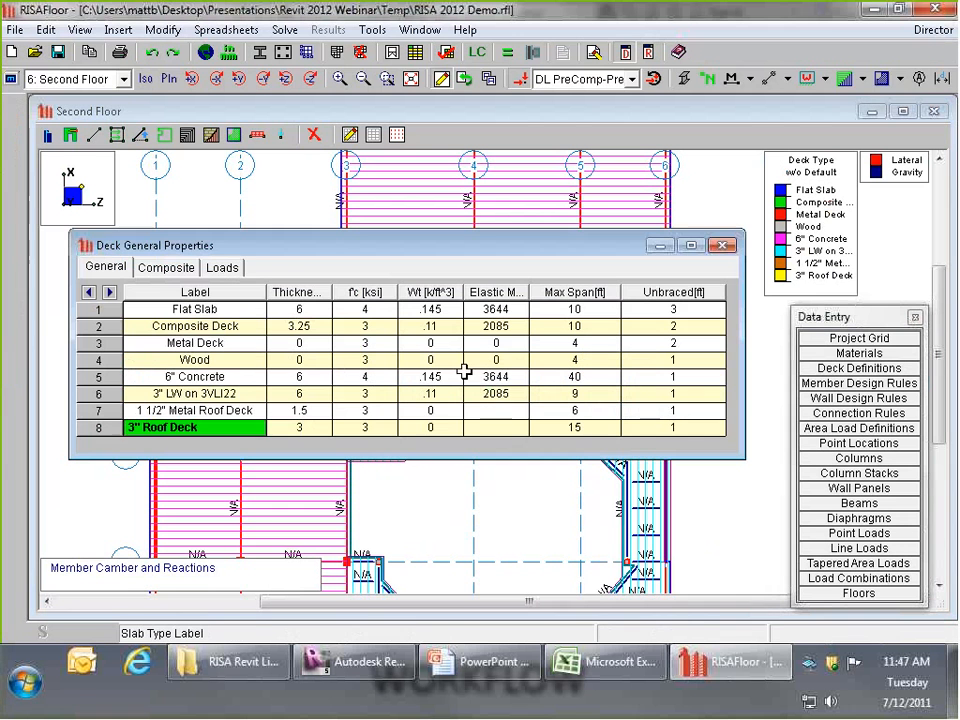
{"action": "left_click", "coordinate": [236, 380]}
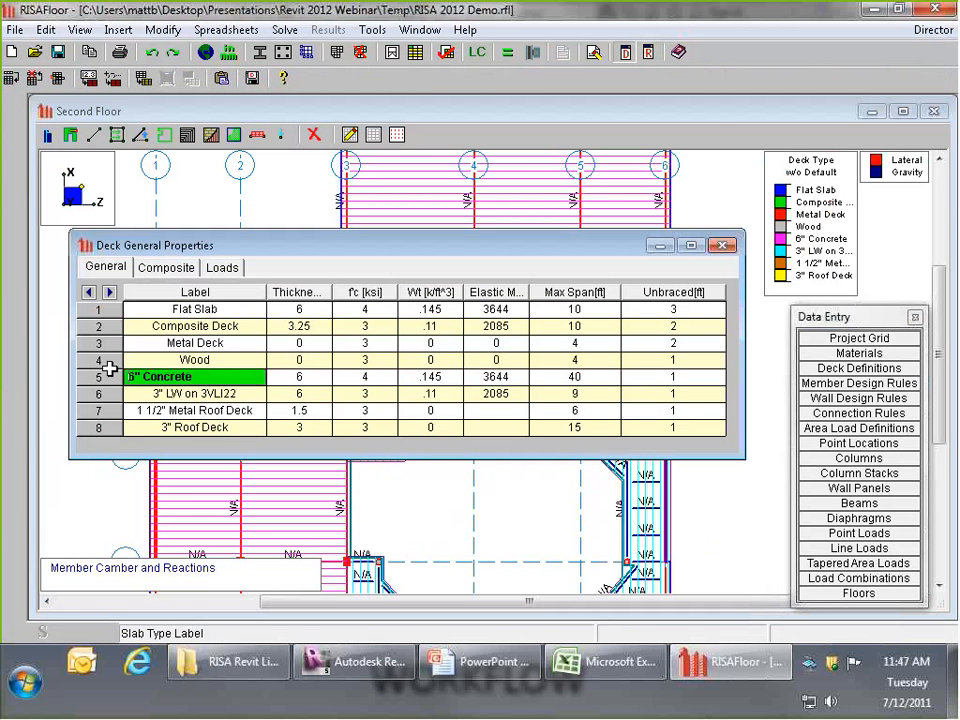
{"action": "left_click", "coordinate": [317, 377]}
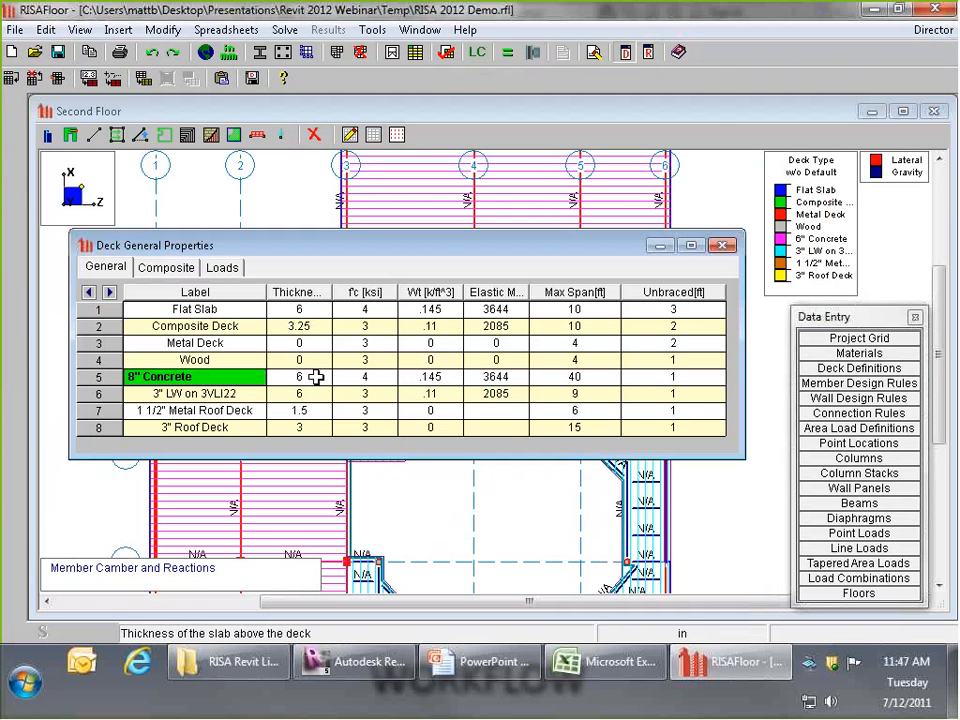
{"action": "type", "text": "8"}
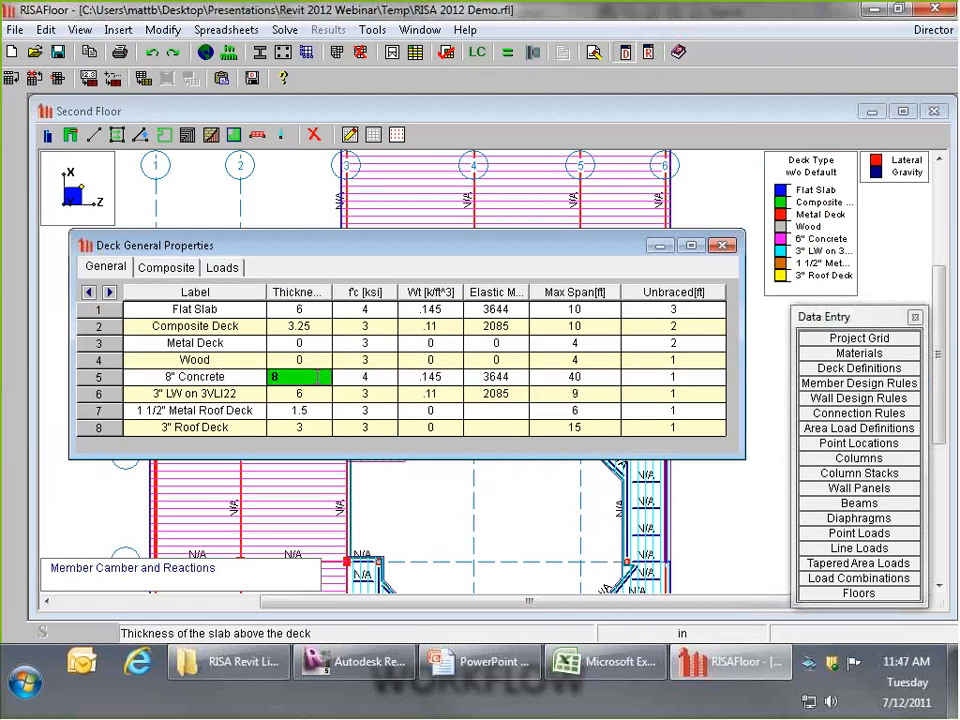
- Set the 8" Concrete deck's self weight to .1 ksf and close the deck definitions
{"action": "left_click", "coordinate": [222, 267]}
{"action": "left_click", "coordinate": [350, 378]}
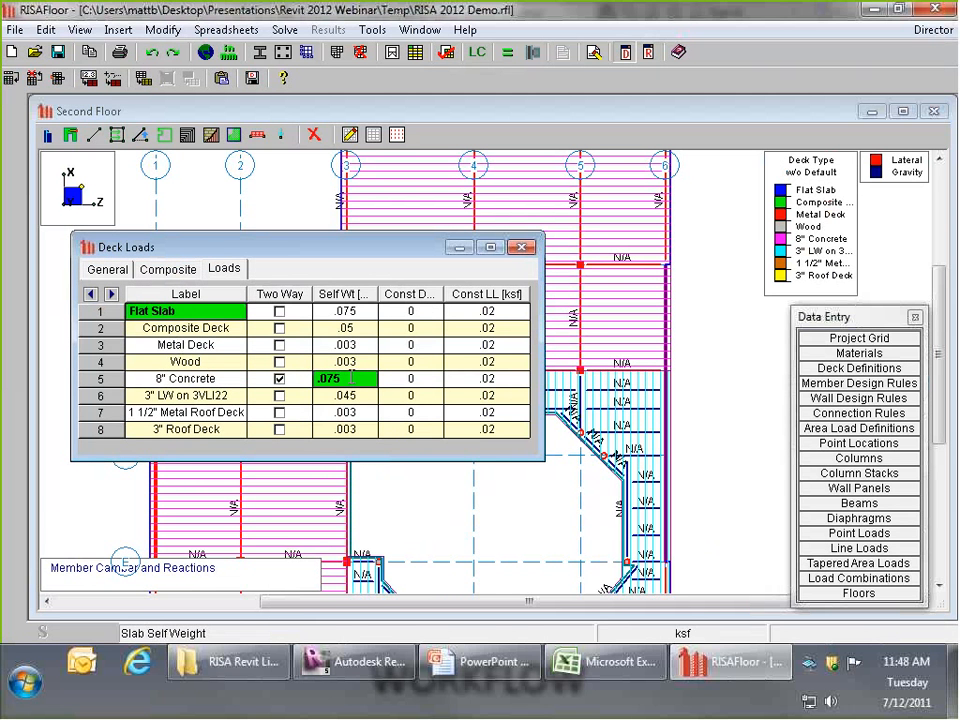
{"action": "type", "text": ".1"}
{"action": "key", "text": "Return"}
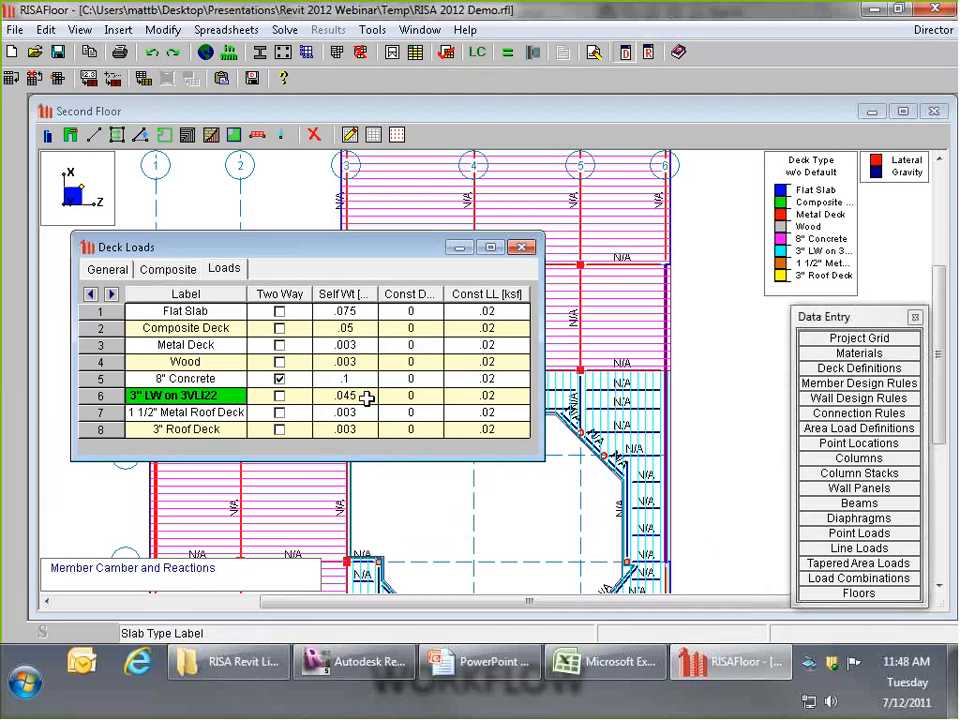
{"action": "left_click", "coordinate": [521, 247]}
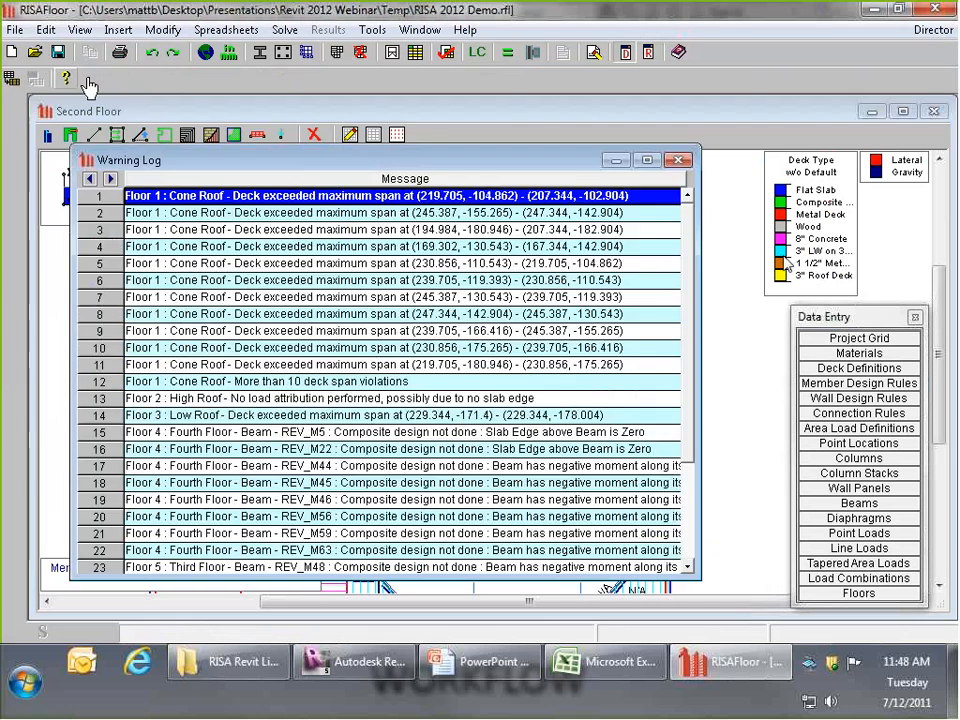
- Change the deck type of every Cone Roof deck area to 3" Roof Deck, keeping the deck directions
{"action": "left_click", "coordinate": [75, 79]}
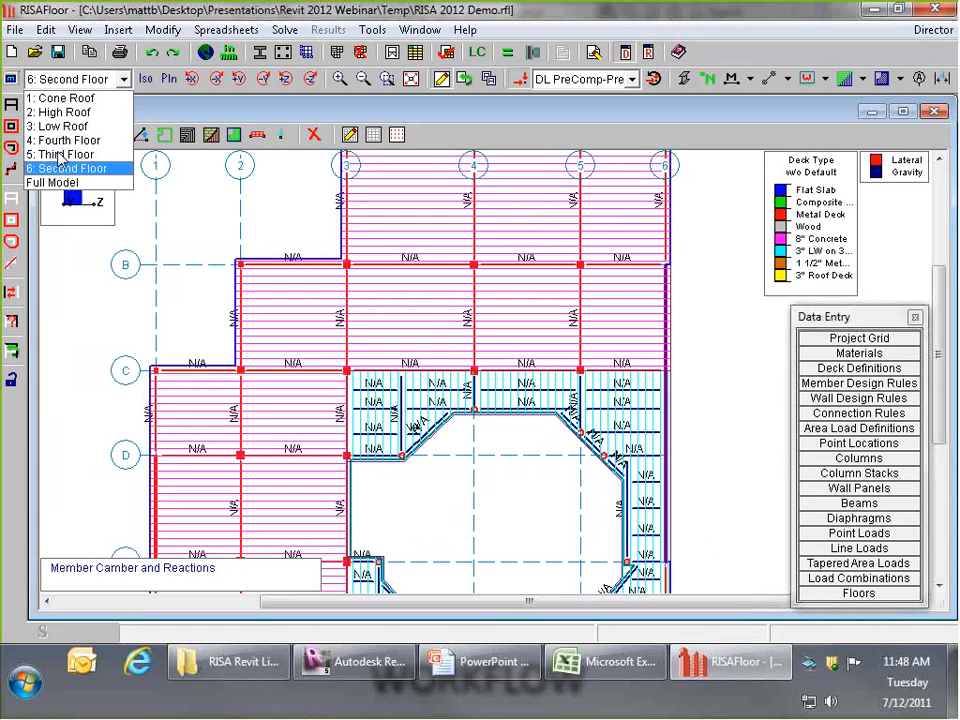
{"action": "left_click", "coordinate": [62, 98]}
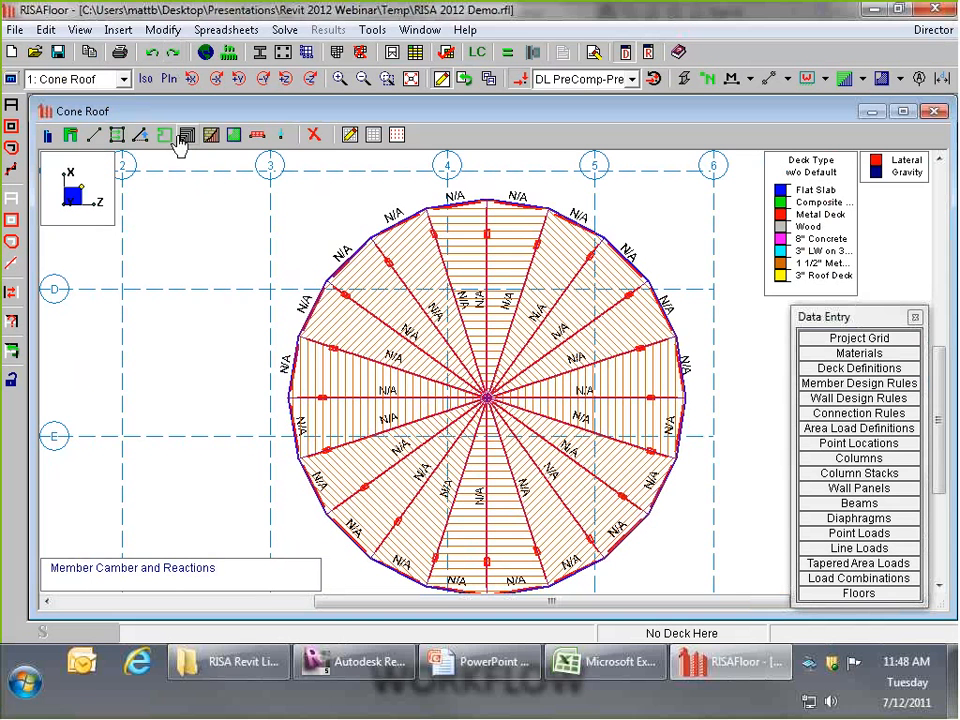
{"action": "left_click", "coordinate": [188, 143]}
{"action": "left_click", "coordinate": [184, 165]}
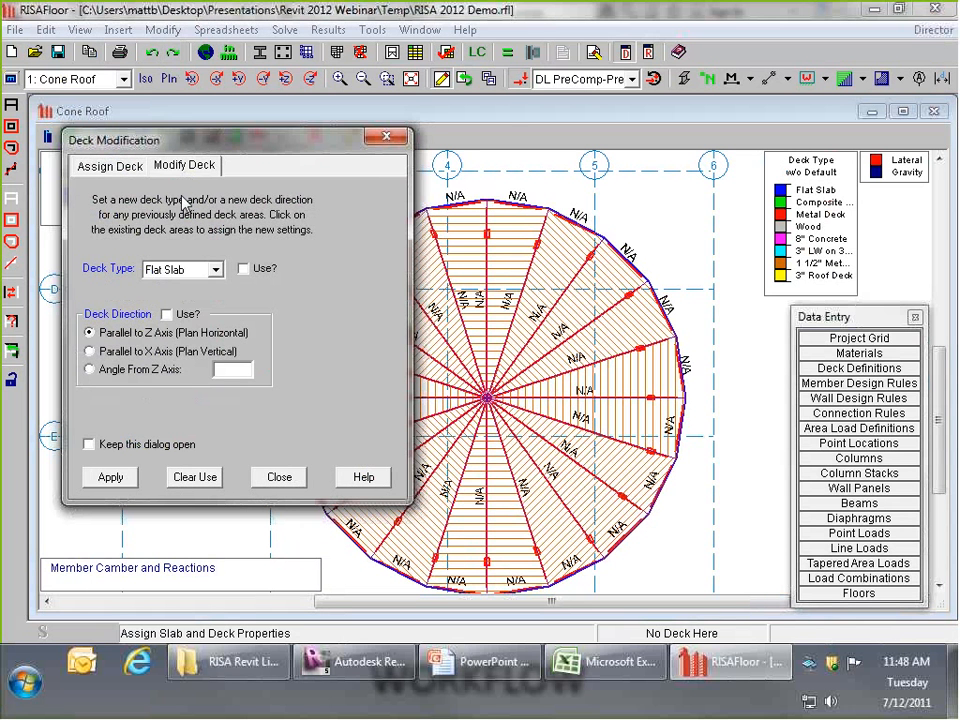
{"action": "left_click", "coordinate": [210, 269]}
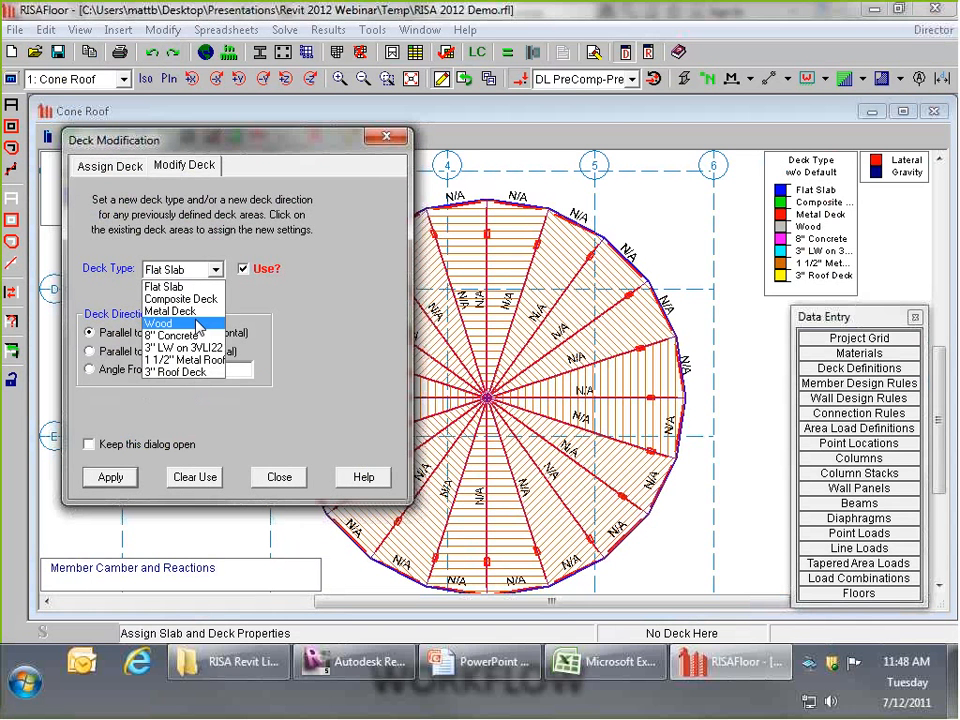
{"action": "left_click", "coordinate": [175, 371]}
{"action": "left_click", "coordinate": [110, 477]}
{"action": "left_click", "coordinate": [508, 232]}
{"action": "left_click", "coordinate": [560, 270]}
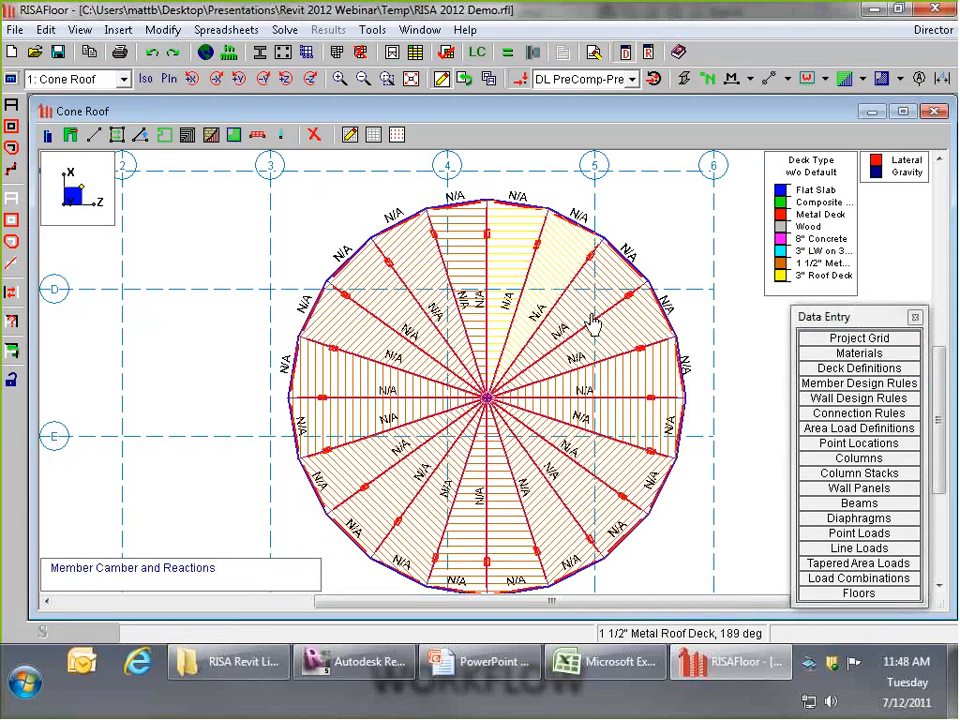
{"action": "left_click", "coordinate": [590, 315]}
{"action": "left_click", "coordinate": [599, 349]}
{"action": "left_click", "coordinate": [608, 382]}
{"action": "left_click", "coordinate": [612, 425]}
{"action": "left_click", "coordinate": [606, 460]}
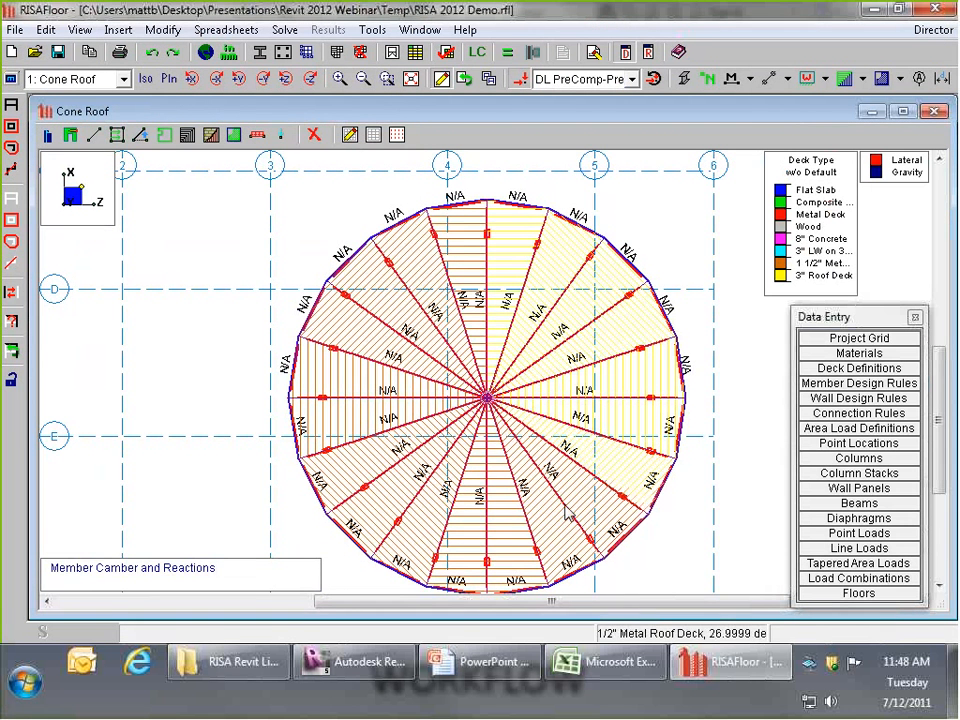
{"action": "left_click", "coordinate": [570, 507]}
{"action": "left_click", "coordinate": [537, 526]}
{"action": "left_click", "coordinate": [506, 537]}
{"action": "left_click", "coordinate": [452, 536]}
{"action": "left_click", "coordinate": [430, 533]}
{"action": "left_click", "coordinate": [398, 505]}
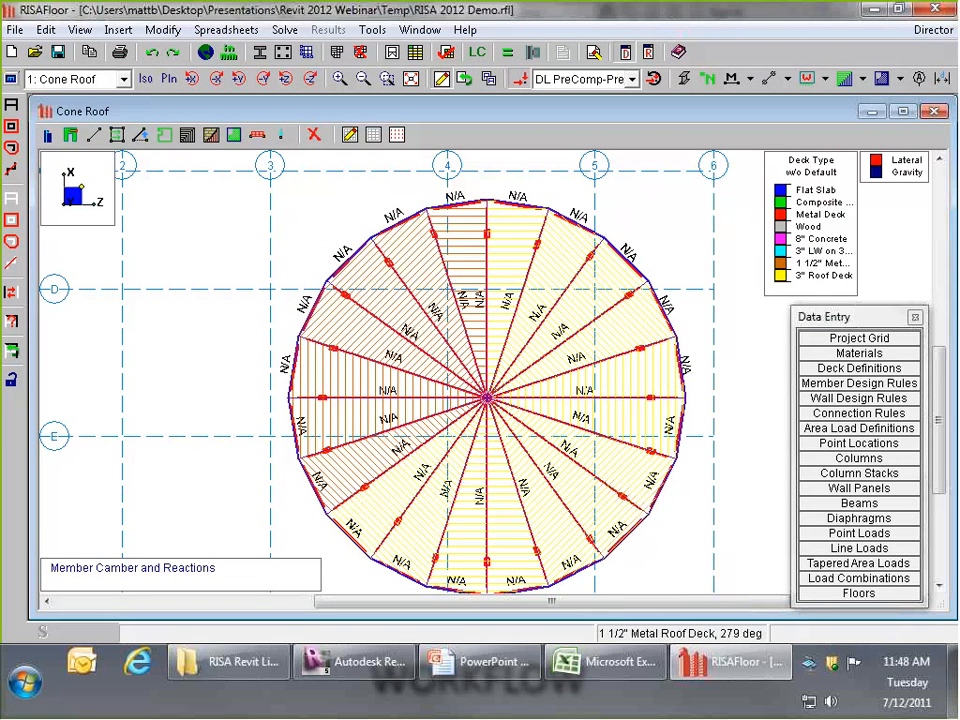
{"action": "left_click", "coordinate": [365, 455]}
{"action": "left_click", "coordinate": [352, 418]}
{"action": "left_click", "coordinate": [354, 388]}
{"action": "left_click", "coordinate": [384, 296]}
{"action": "left_click", "coordinate": [471, 257]}
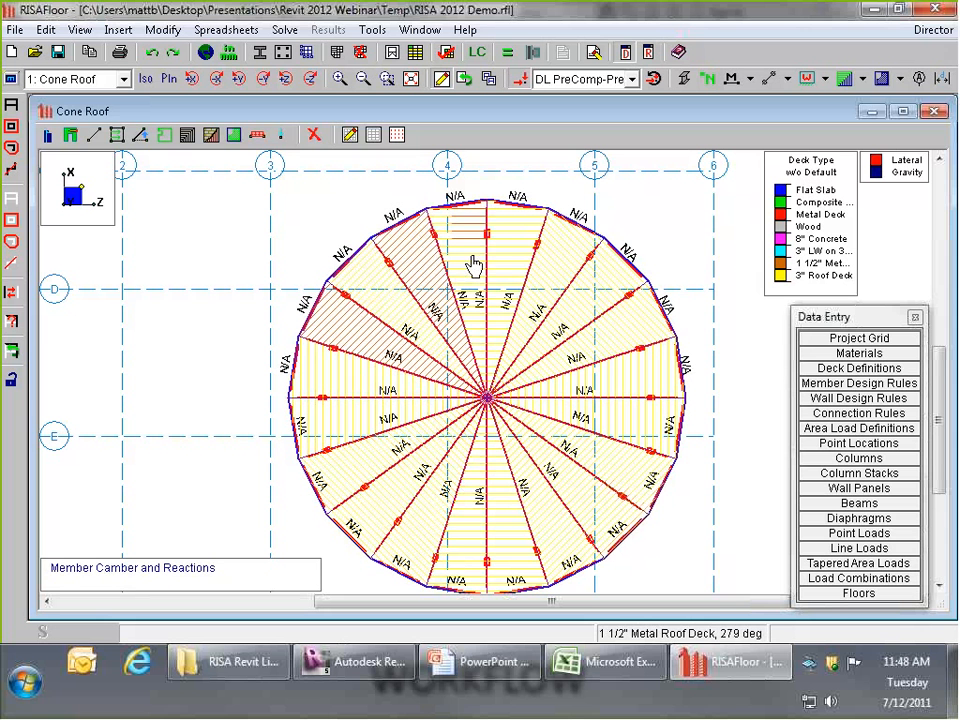
{"action": "left_click", "coordinate": [420, 292]}
{"action": "left_click", "coordinate": [372, 335]}
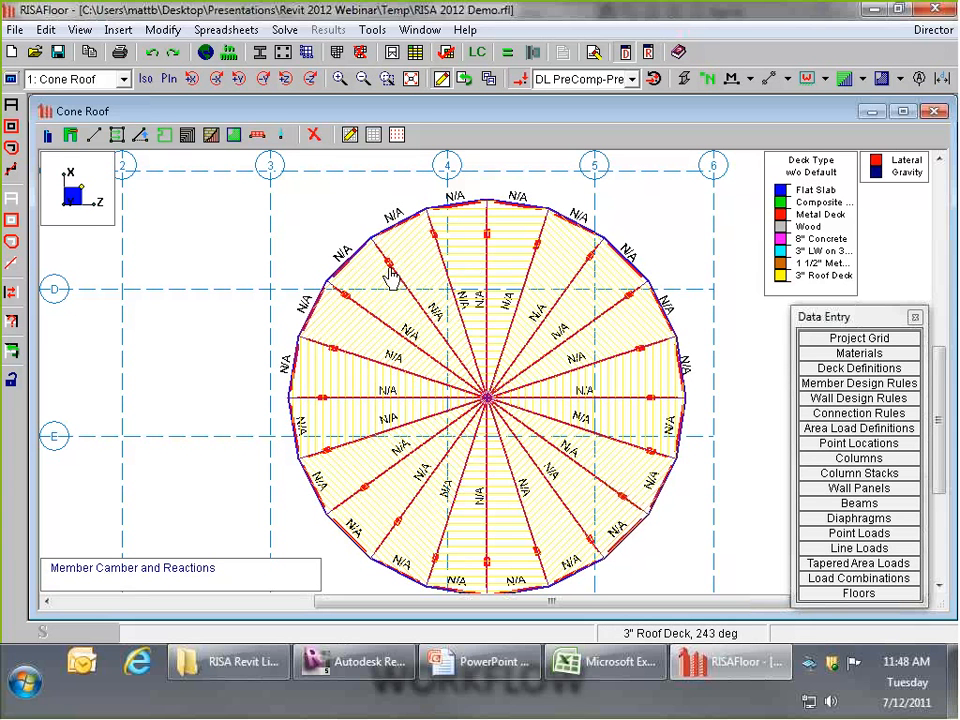
- On the Low Roof floor, begin a hot rolled beam near grid line 5 using material REV ASTM A992
{"action": "left_click", "coordinate": [123, 79]}
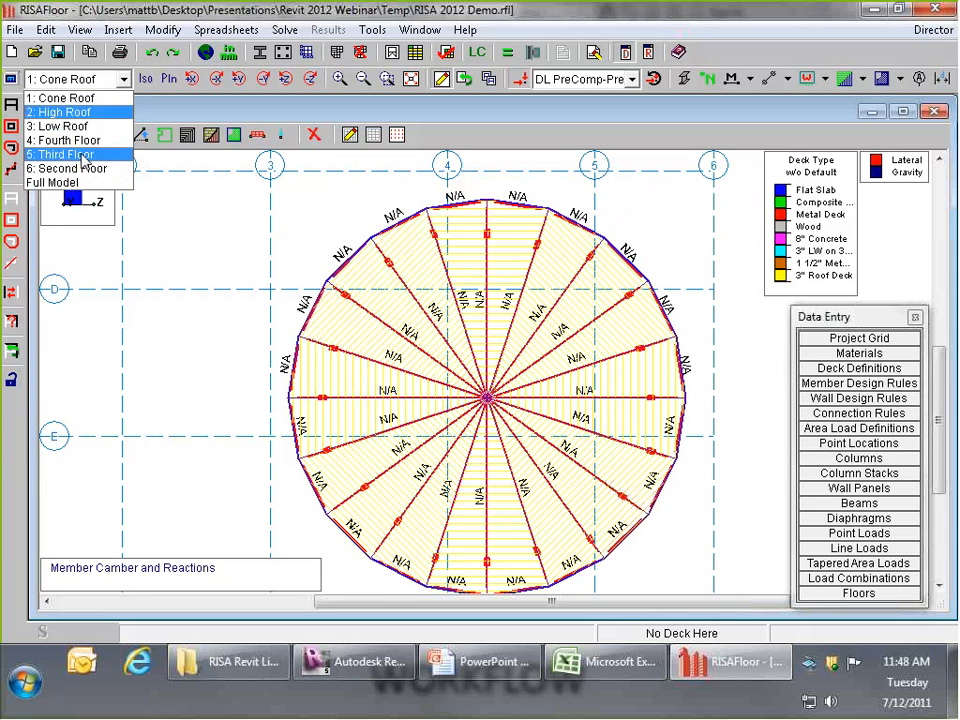
{"action": "left_click", "coordinate": [57, 126]}
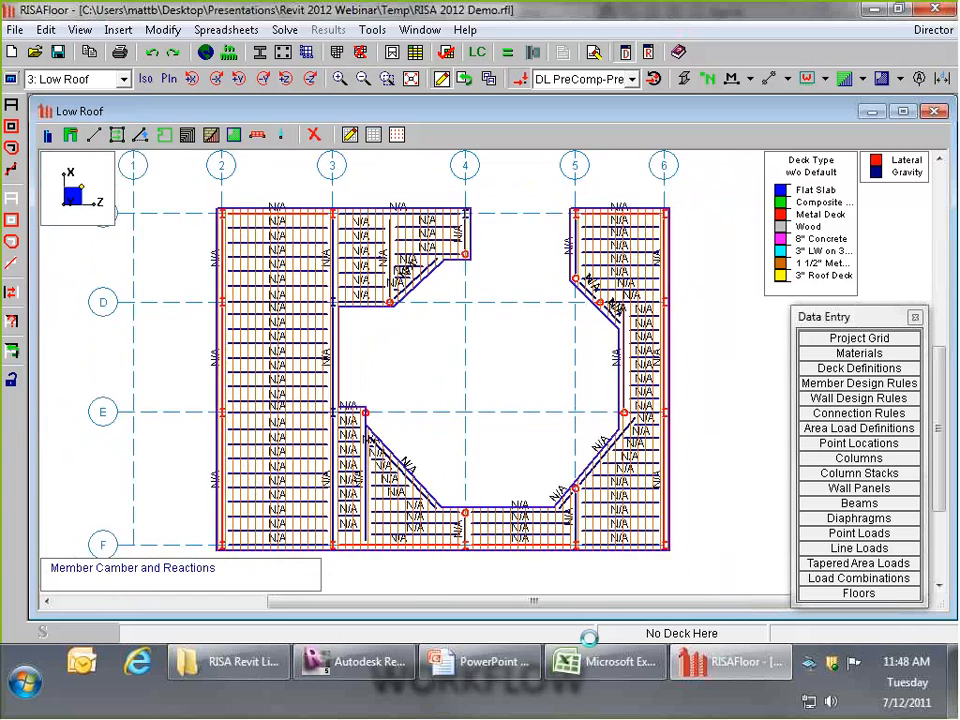
{"action": "scroll", "coordinate": [575, 470], "scroll_direction": "up", "scroll_amount": 5}
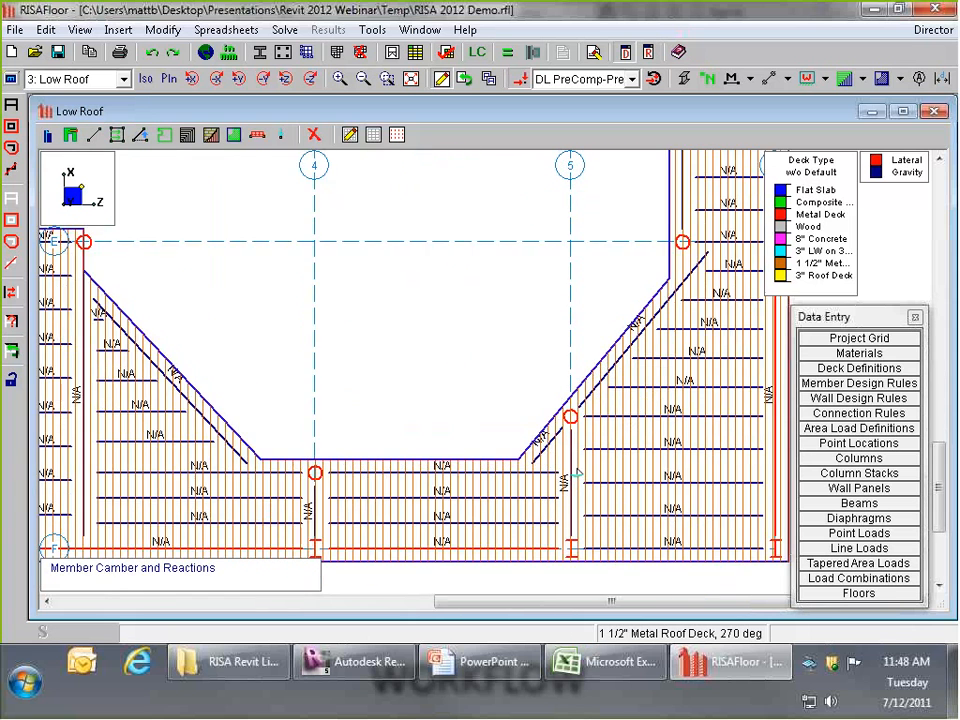
{"action": "scroll", "coordinate": [577, 472], "scroll_direction": "up", "scroll_amount": 4}
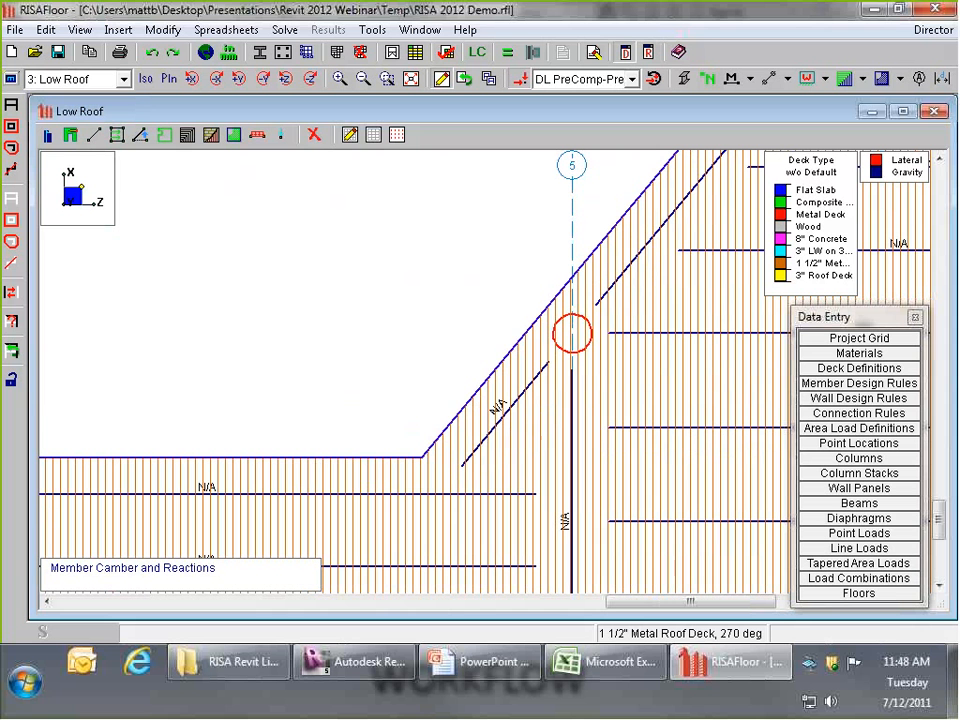
{"action": "left_click", "coordinate": [93, 138]}
{"action": "left_click", "coordinate": [115, 166]}
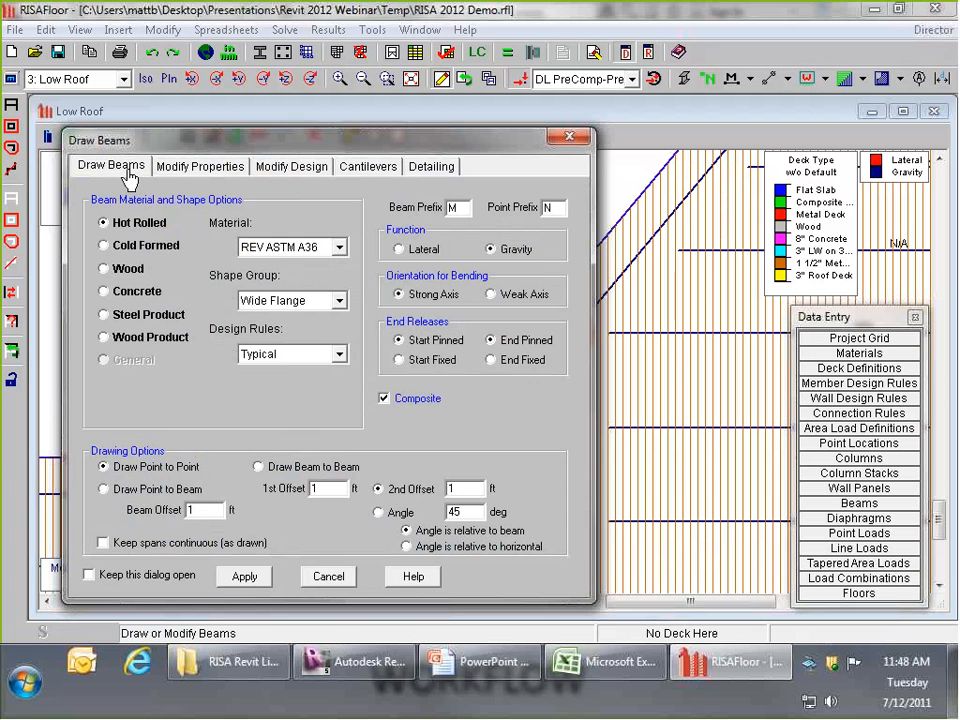
{"action": "left_click", "coordinate": [300, 247]}
{"action": "left_click", "coordinate": [285, 296]}
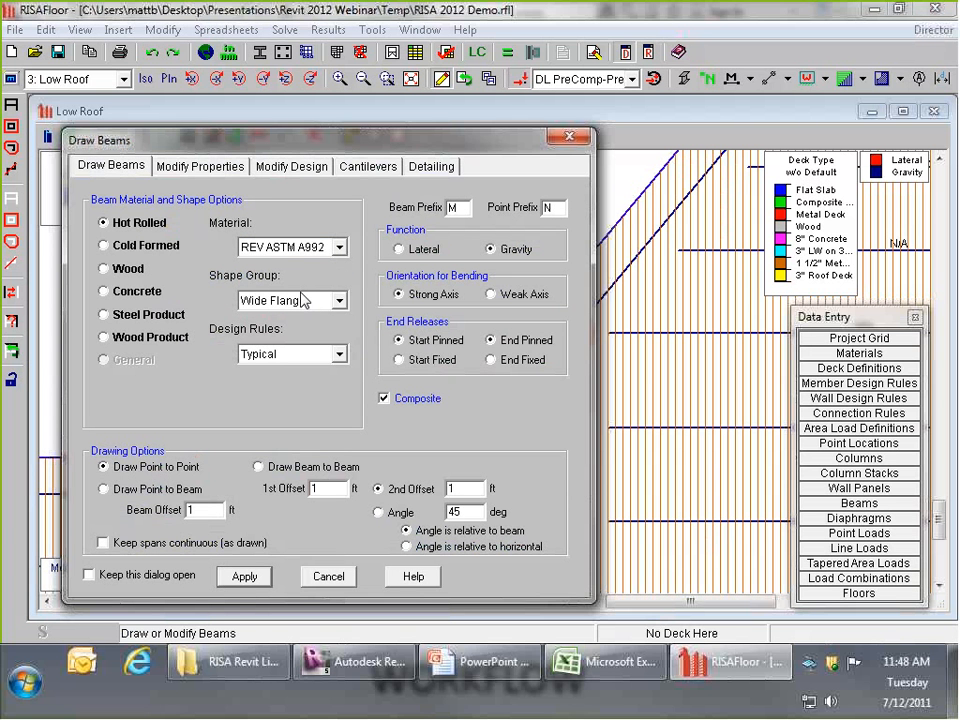
- Draw a short non-composite beam from the skewed beam to the grid line 5 beam, beam to beam with 0 ft first offset and 0 deg angle
{"action": "left_click", "coordinate": [384, 398]}
{"action": "left_click", "coordinate": [258, 466]}
{"action": "left_click_drag", "start_coordinate": [322, 488], "coordinate": [266, 488]}
{"action": "type", "text": "0"}
{"action": "left_click", "coordinate": [380, 513]}
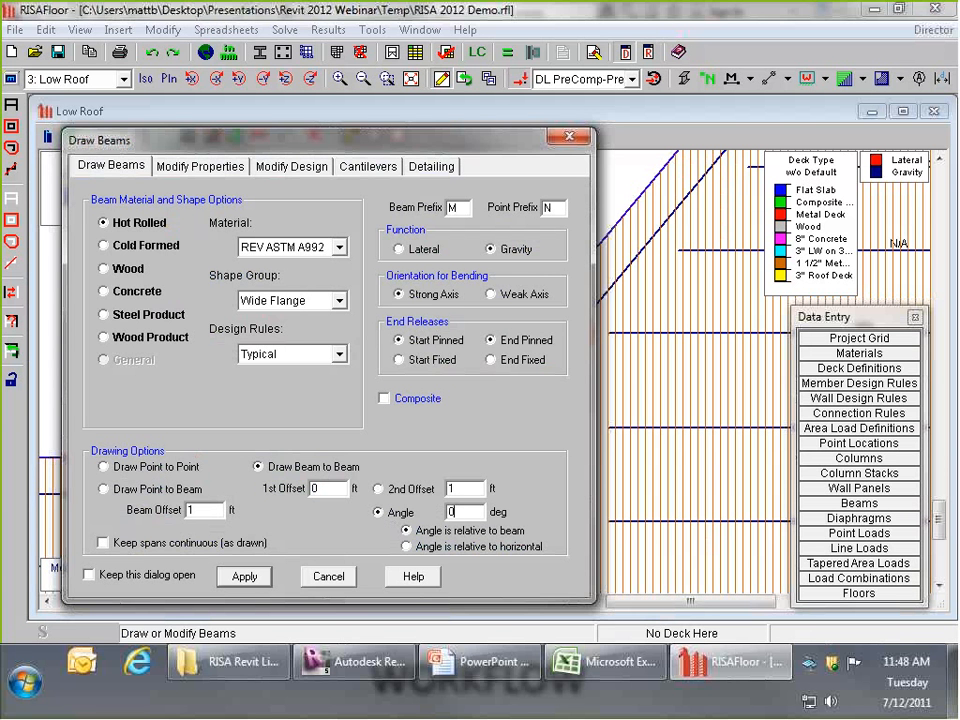
{"action": "left_click", "coordinate": [247, 577]}
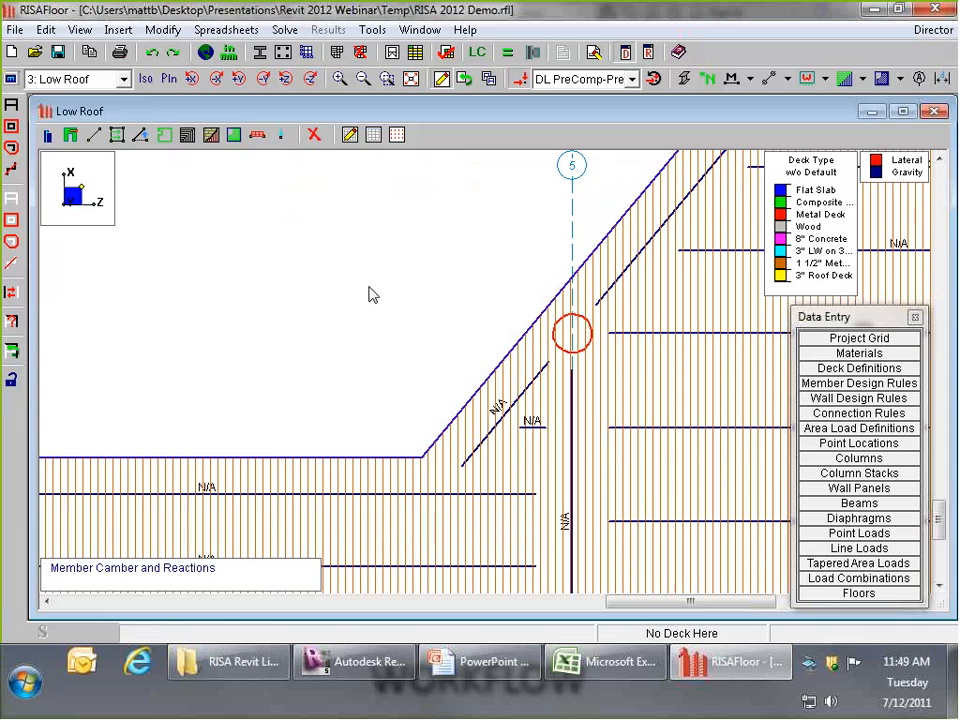
- Solve the model and review the Fourth Floor composite beam messages in the Warning Log
{"action": "left_click", "coordinate": [507, 52]}
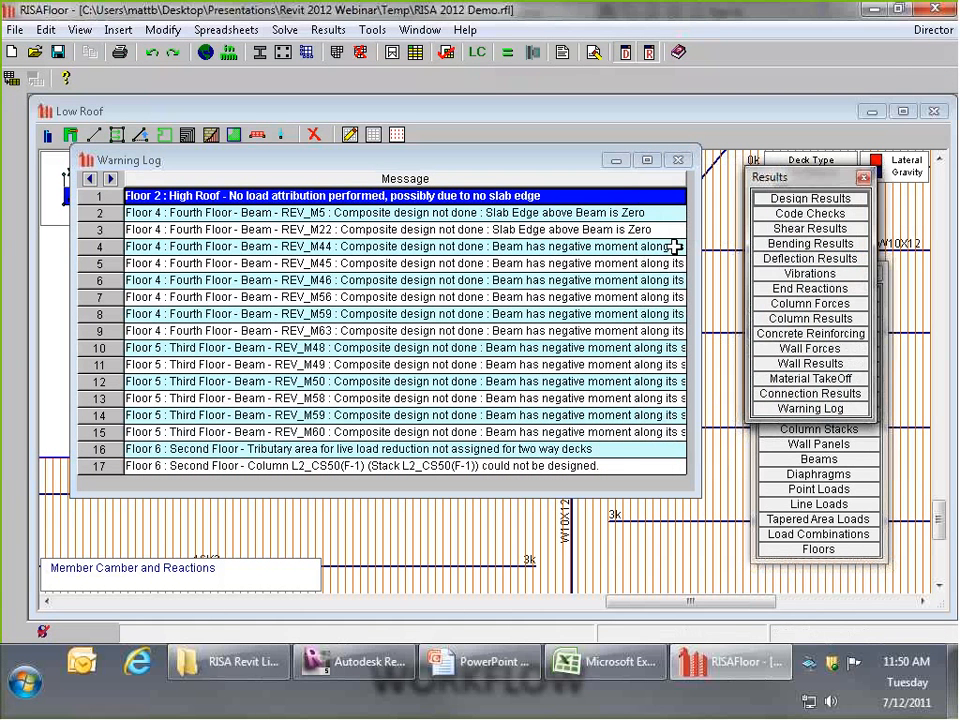
{"action": "left_click_drag", "start_coordinate": [470, 246], "coordinate": [439, 364]}
{"action": "left_click", "coordinate": [462, 263]}
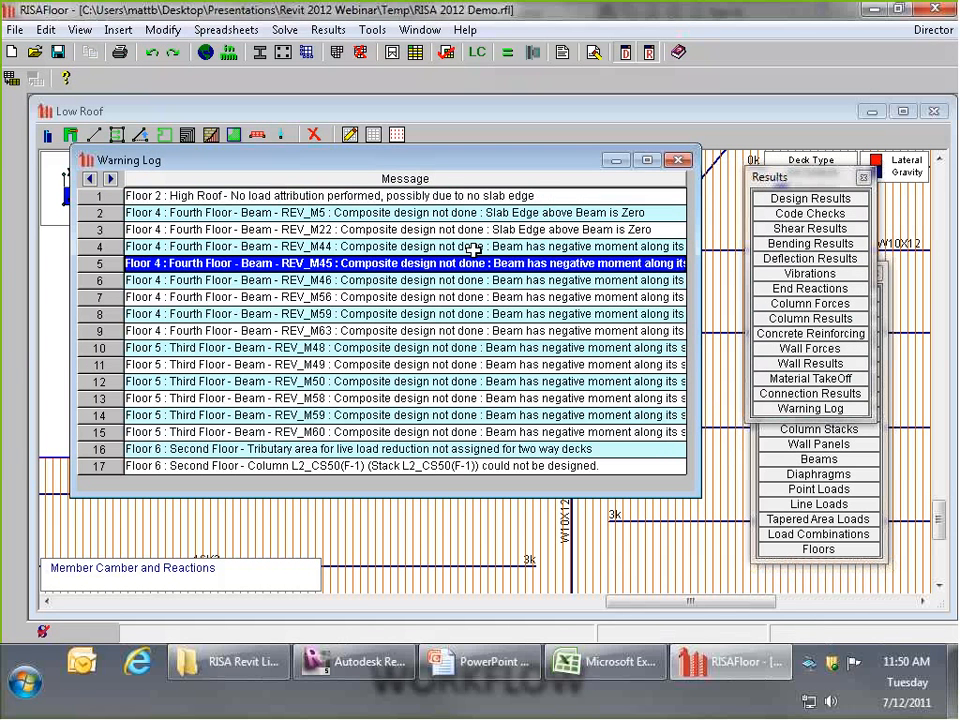
{"action": "left_click", "coordinate": [473, 247]}
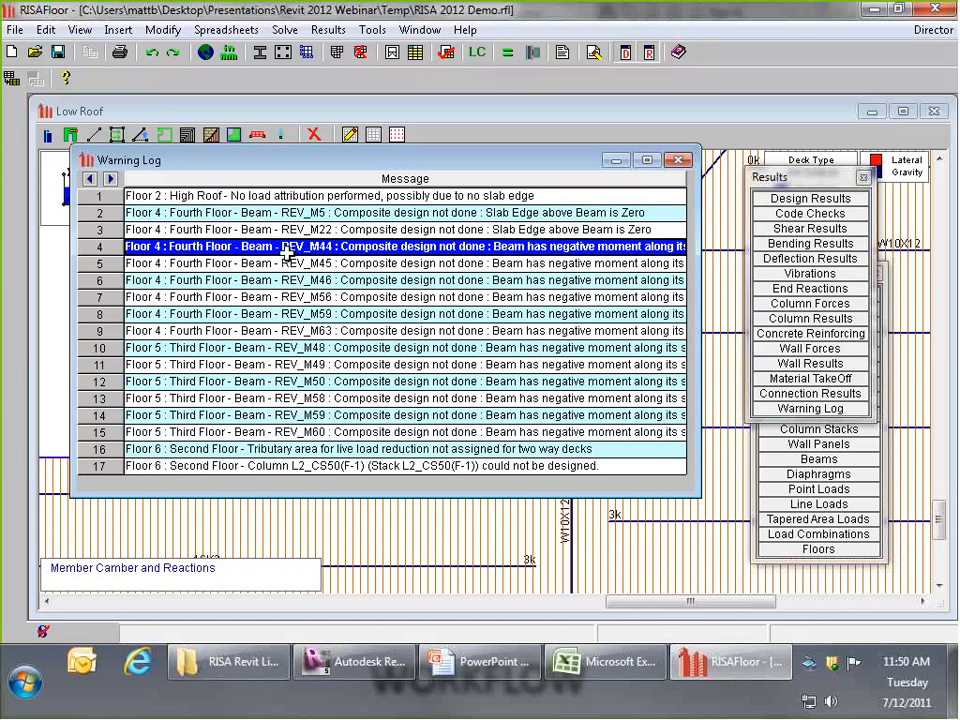
{"action": "left_click", "coordinate": [66, 275]}
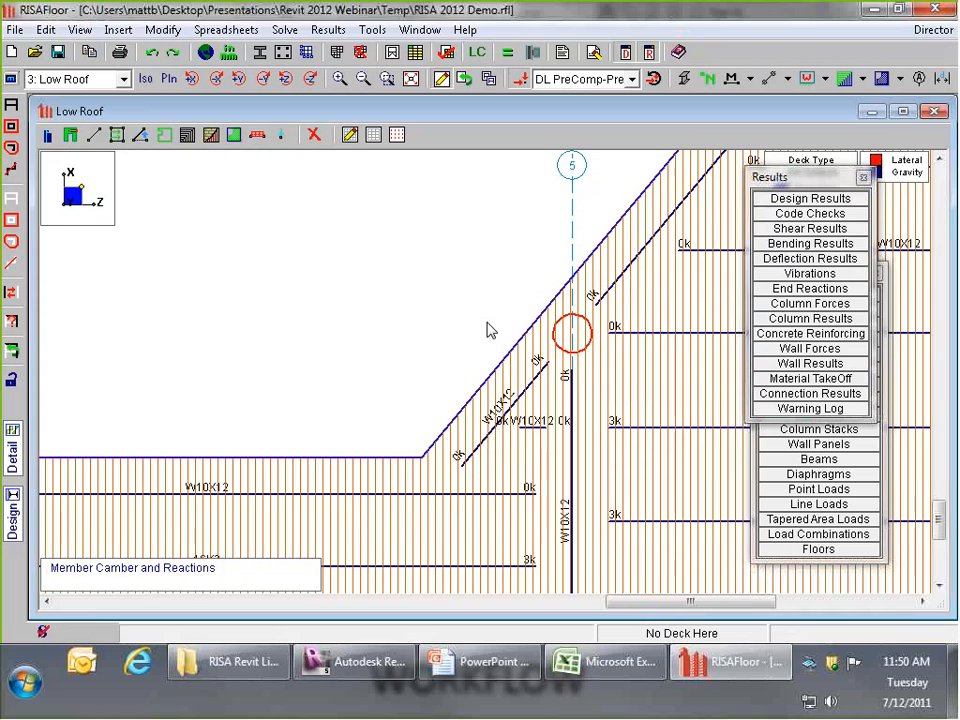
- Hide the deck display on the Low Roof and show the pinned ends of its beams
{"action": "scroll", "coordinate": [488, 325], "scroll_direction": "down", "scroll_amount": 3}
{"action": "scroll", "coordinate": [285, 480], "scroll_direction": "up", "scroll_amount": 3}
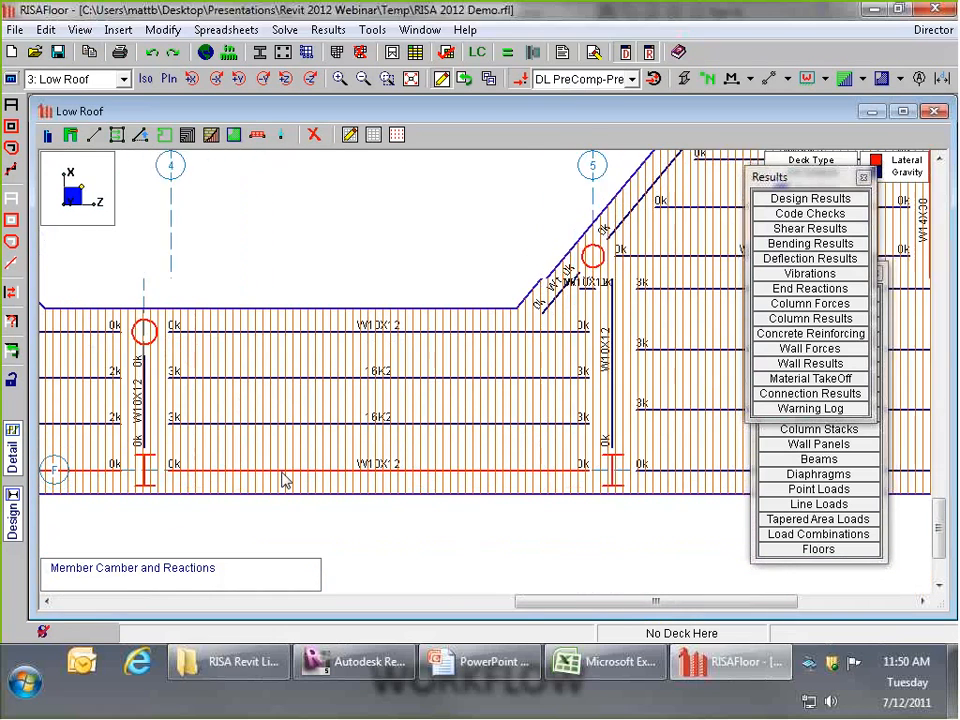
{"action": "scroll", "coordinate": [608, 521], "scroll_direction": "down", "scroll_amount": 4}
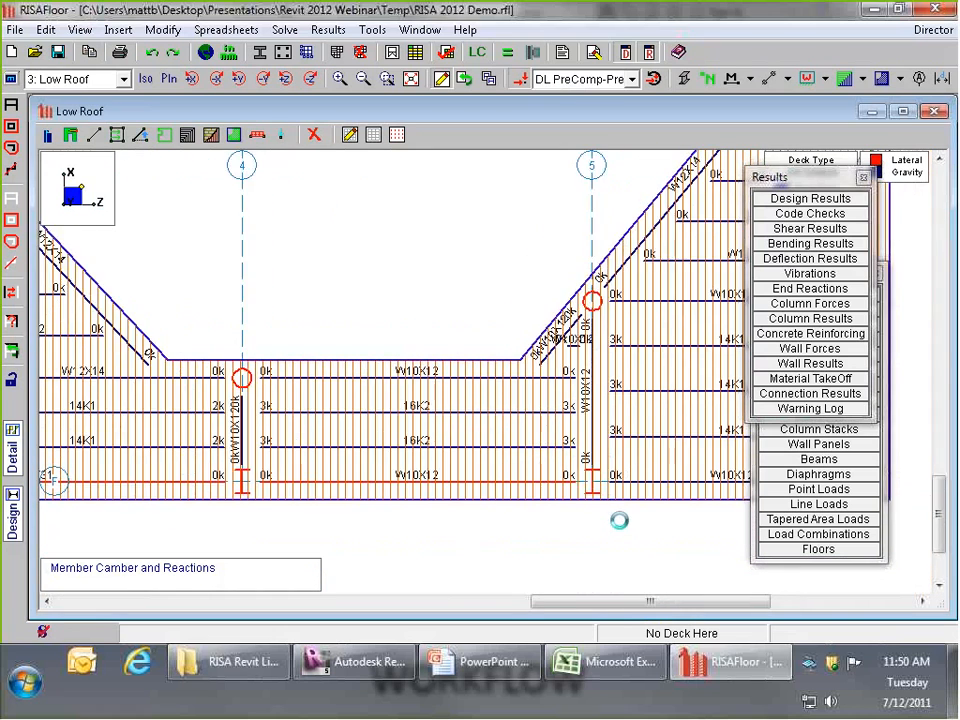
{"action": "scroll", "coordinate": [204, 272], "scroll_direction": "up", "scroll_amount": 5}
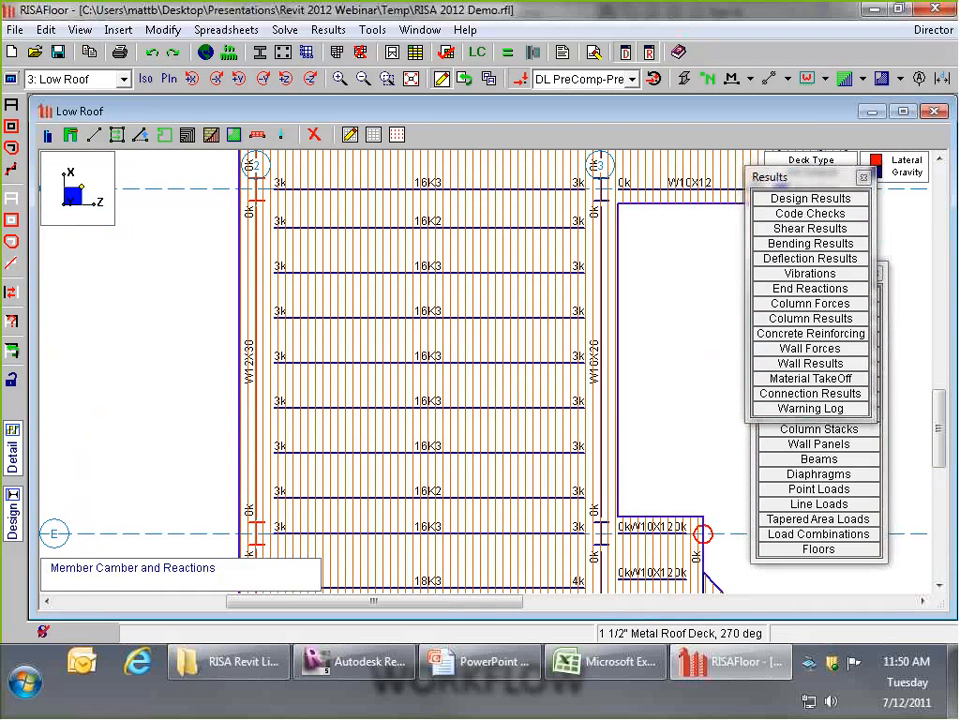
{"action": "left_click", "coordinate": [862, 78]}
{"action": "left_click", "coordinate": [862, 100]}
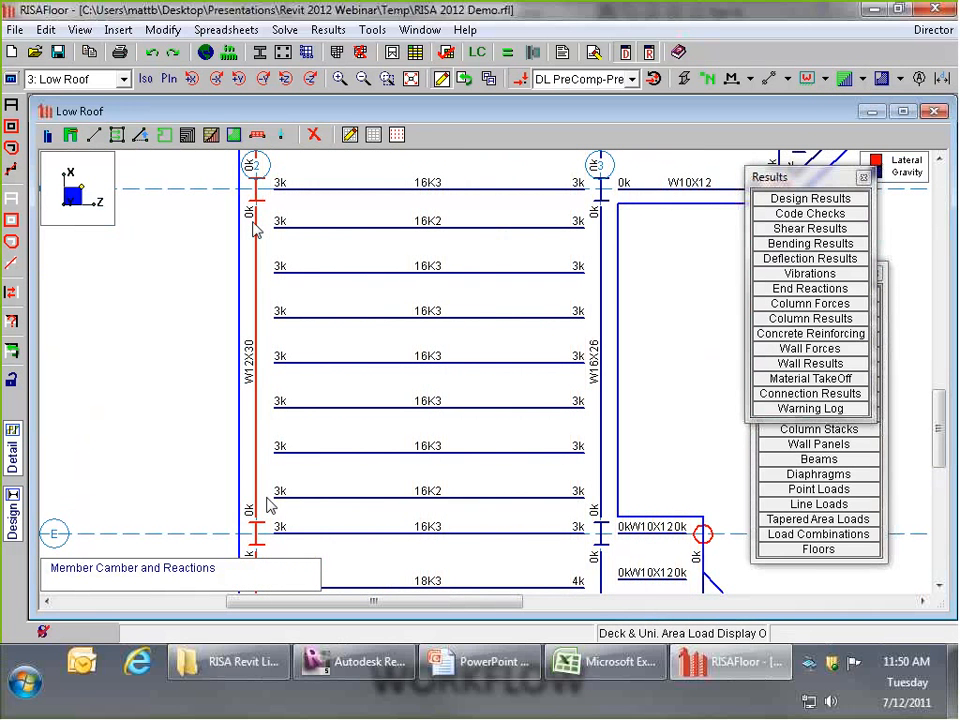
{"action": "left_click", "coordinate": [789, 78]}
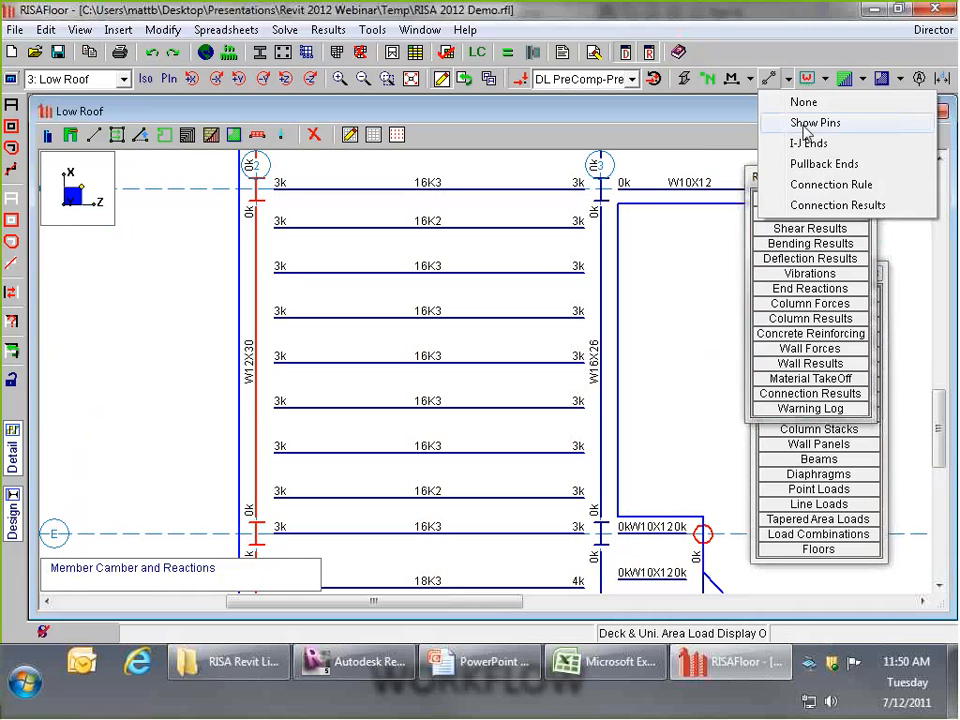
{"action": "left_click", "coordinate": [806, 124]}
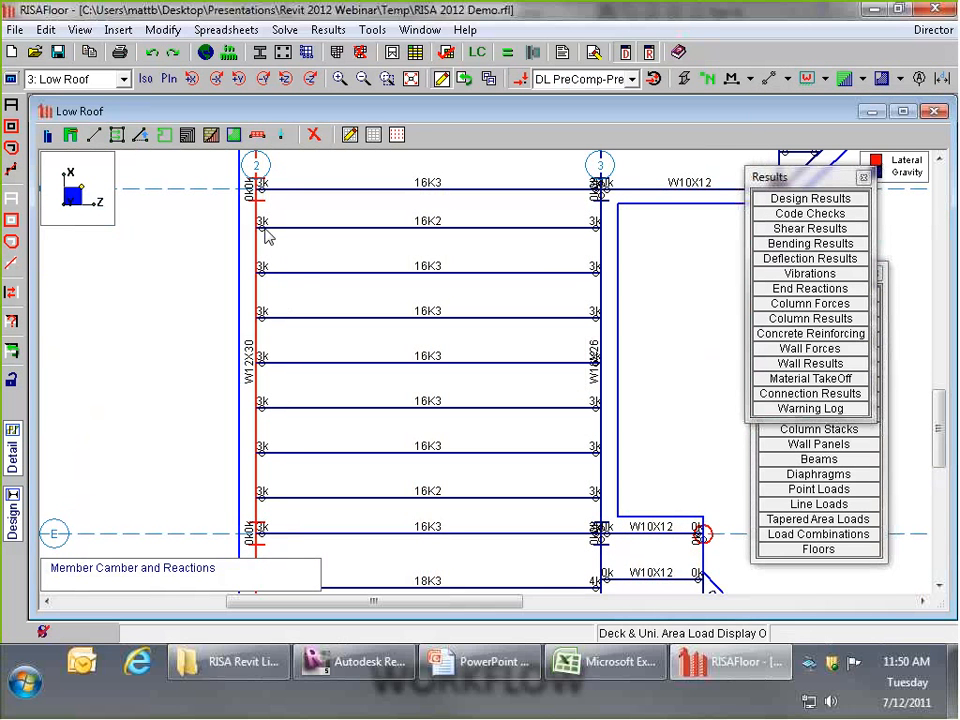
- Switch to Revit and examine the Low Roof framing at the building corner from below in the 3D view
{"action": "left_click", "coordinate": [393, 676]}
{"action": "left_click", "coordinate": [873, 457]}
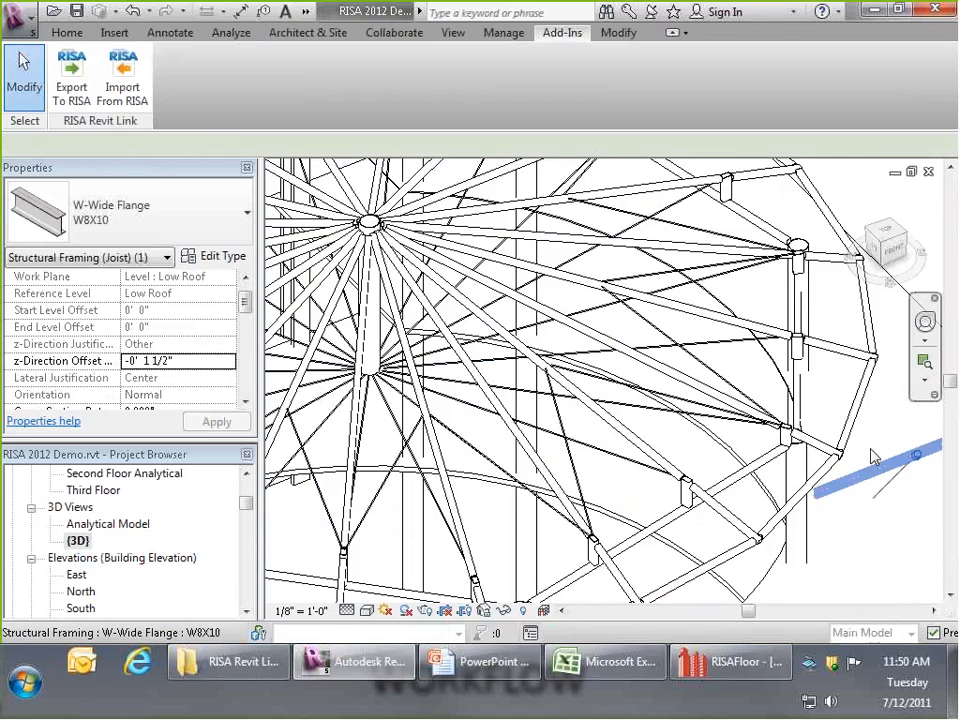
{"action": "scroll", "coordinate": [790, 460], "scroll_direction": "down", "scroll_amount": 5}
{"action": "middle_click_drag", "start_coordinate": [631, 590], "coordinate": [741, 482]}
{"action": "scroll", "coordinate": [741, 482], "scroll_direction": "up", "scroll_amount": 2}
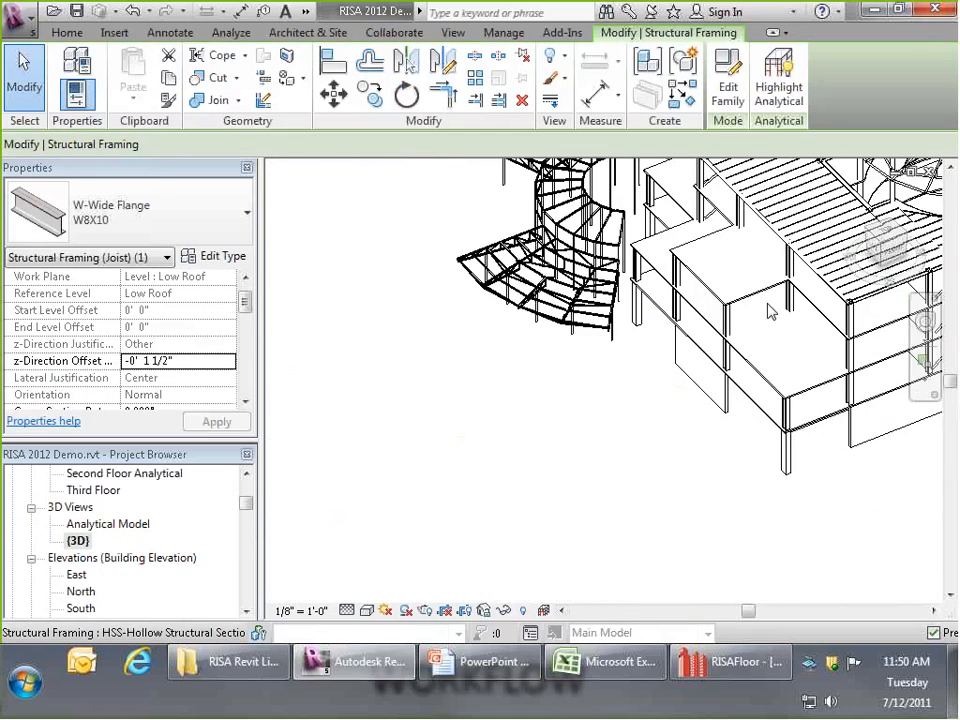
{"action": "scroll", "coordinate": [770, 312], "scroll_direction": "up", "scroll_amount": 4}
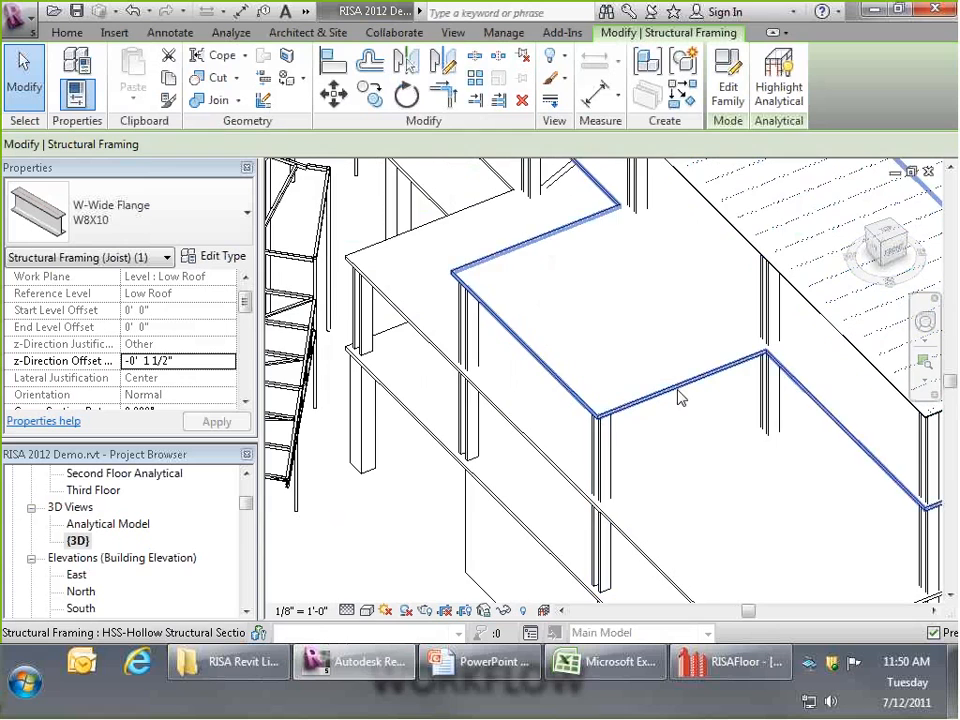
{"action": "middle_click_drag", "start_coordinate": [676, 404], "coordinate": [756, 190], "text": "shift"}
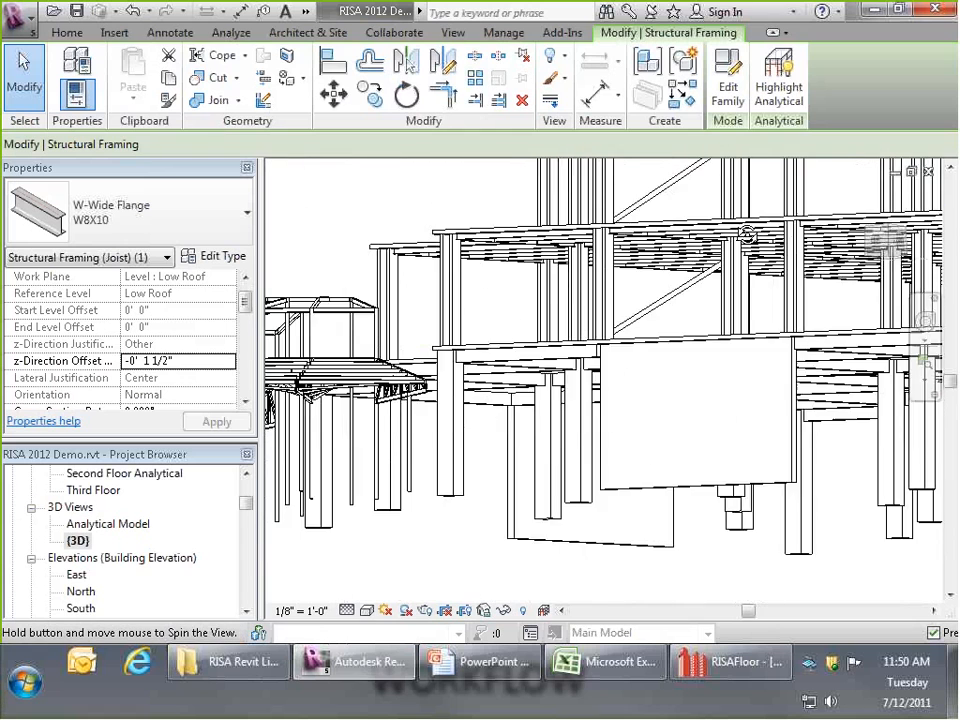
{"action": "scroll", "coordinate": [594, 480], "scroll_direction": "down", "scroll_amount": 3}
{"action": "scroll", "coordinate": [470, 326], "scroll_direction": "up", "scroll_amount": 5}
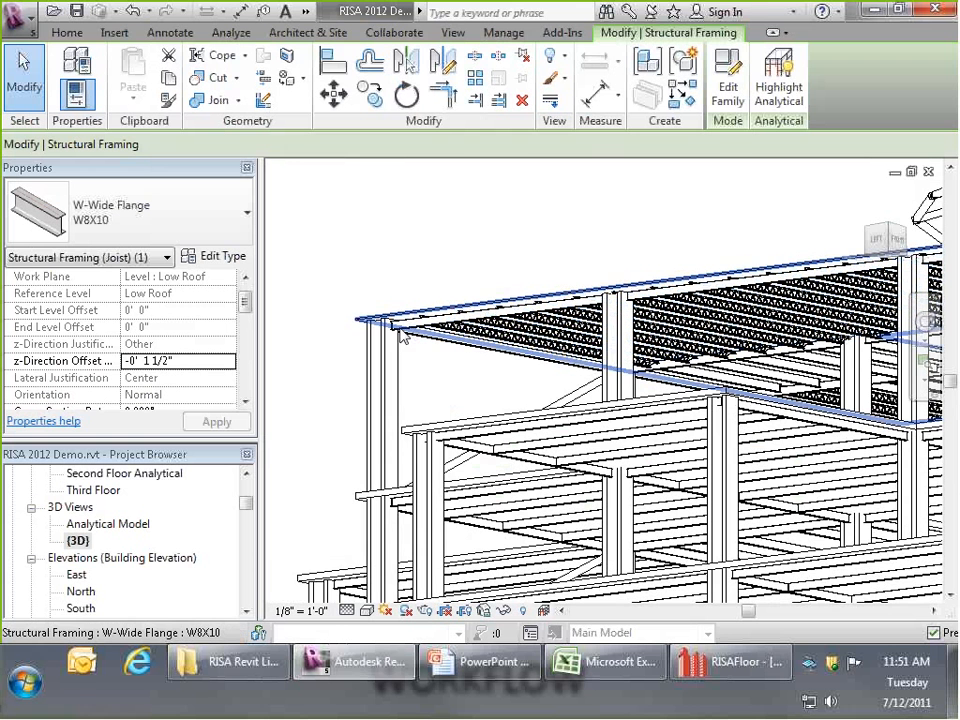
{"action": "key", "text": "Tab"}
{"action": "key", "text": "Tab"}
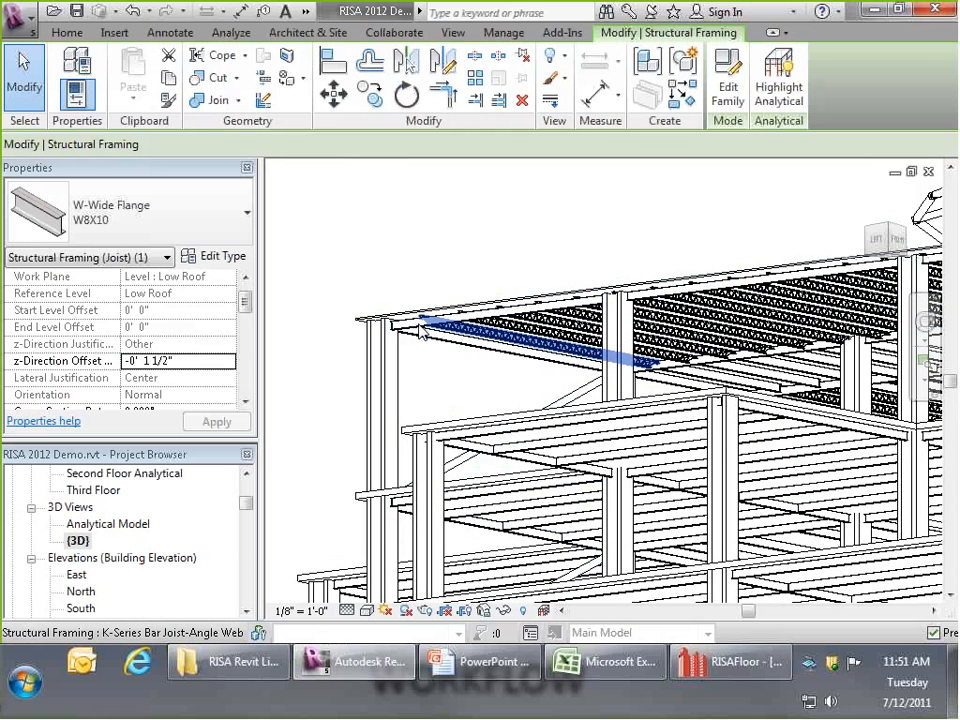
{"action": "key", "text": "Tab"}
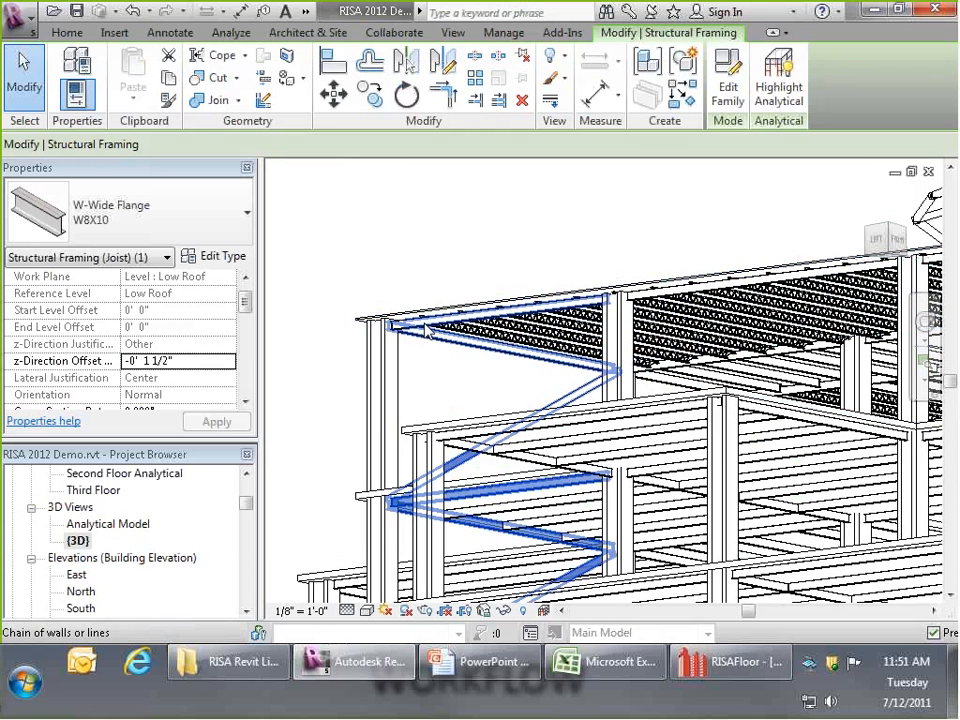
{"action": "left_click", "coordinate": [427, 330]}
{"action": "left_click", "coordinate": [388, 242]}
- Inspect the start and end connections and analytical releases of the W8X10 girder supporting the joists at the Low Roof corner
{"action": "scroll", "coordinate": [388, 242], "scroll_direction": "up", "scroll_amount": 2}
{"action": "middle_click_drag", "start_coordinate": [450, 304], "coordinate": [500, 212], "text": "shift"}
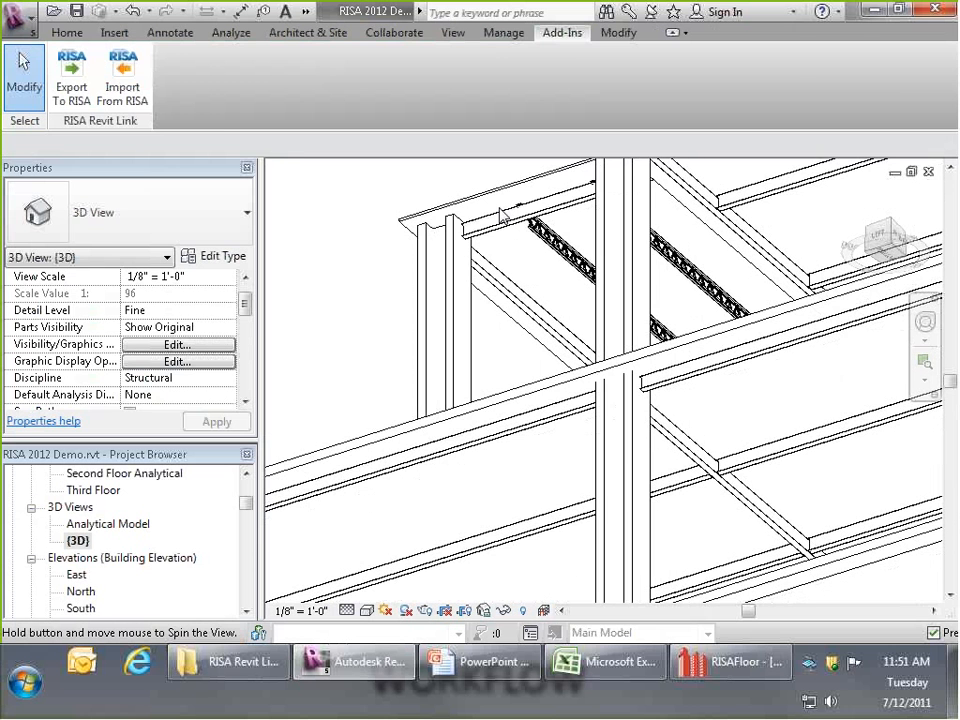
{"action": "left_click", "coordinate": [500, 213]}
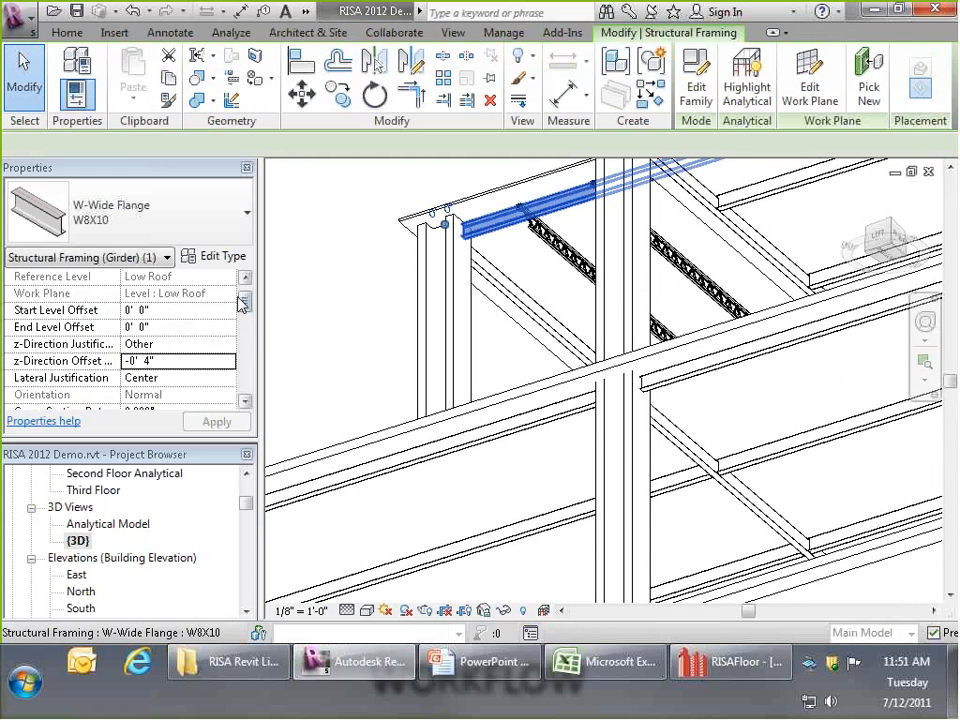
{"action": "left_click_drag", "start_coordinate": [242, 303], "coordinate": [236, 342]}
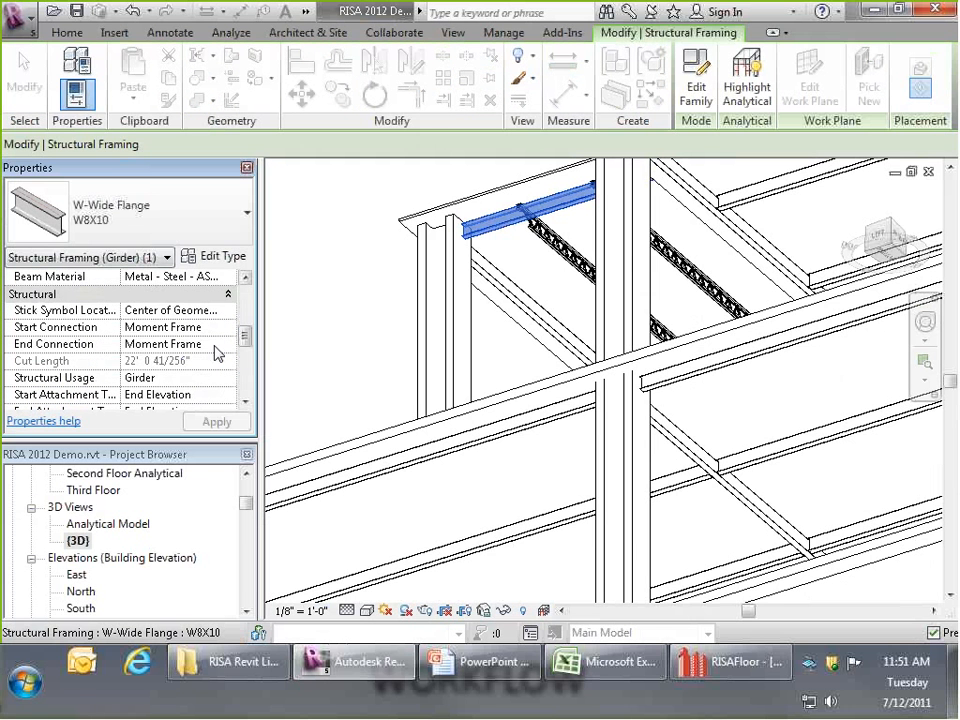
{"action": "left_click", "coordinate": [137, 257]}
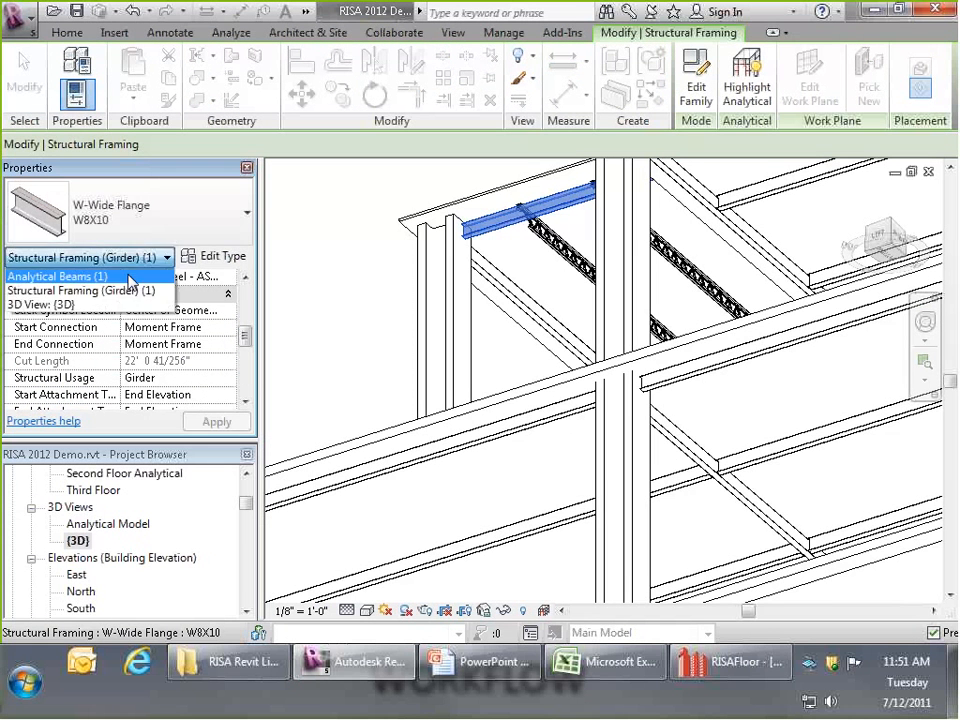
{"action": "left_click", "coordinate": [88, 276]}
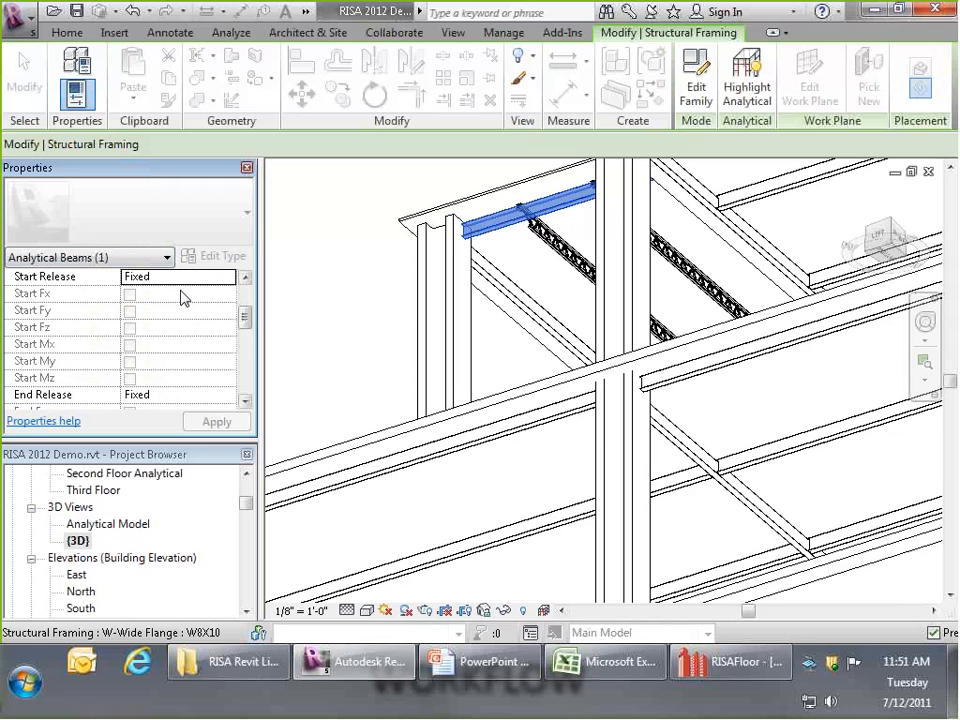
{"action": "left_click_drag", "start_coordinate": [245, 315], "coordinate": [245, 323]}
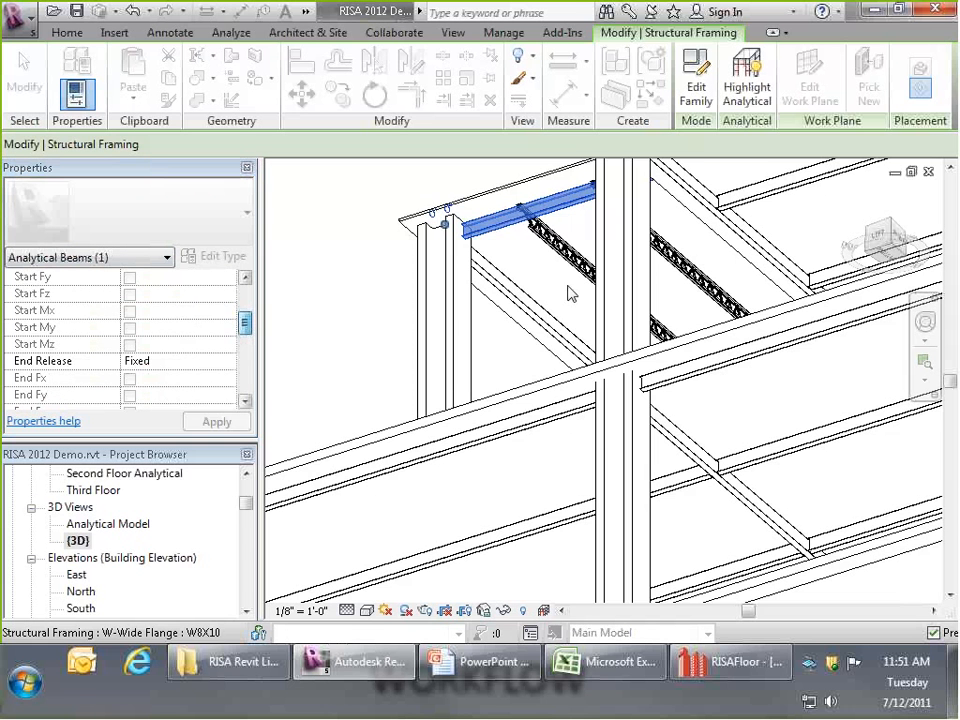
- Select the adjoining W8X10 girder parallel to the joists at the Low Roof corner to inspect its properties
{"action": "left_click", "coordinate": [506, 292]}
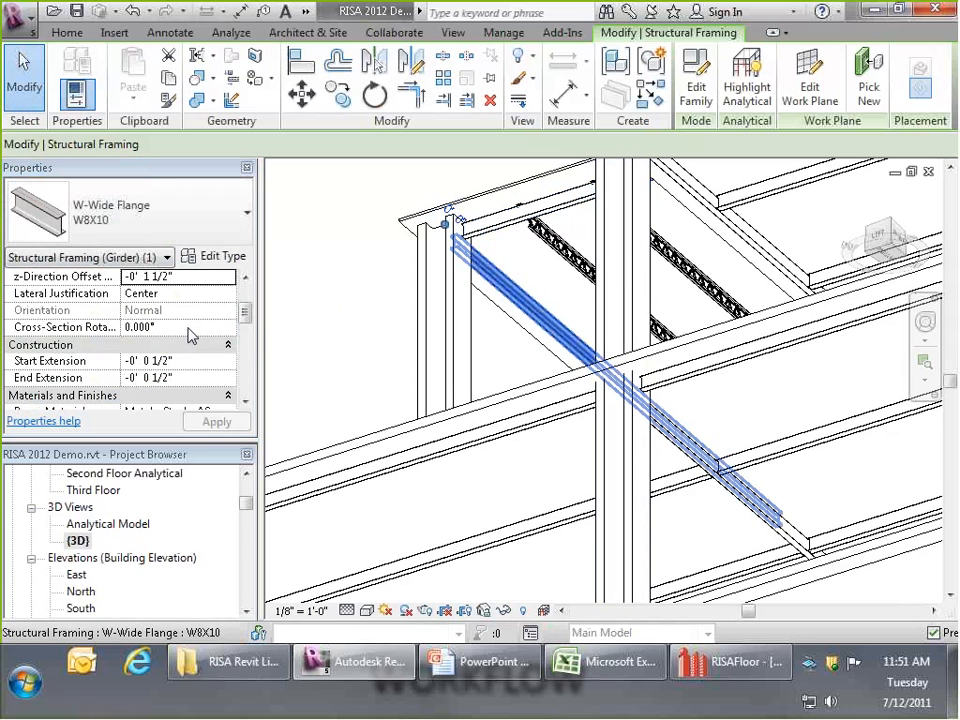
- Show the analytical beam properties of the selected girder to view its end releases
{"action": "left_click", "coordinate": [150, 257]}
{"action": "left_click", "coordinate": [100, 275]}
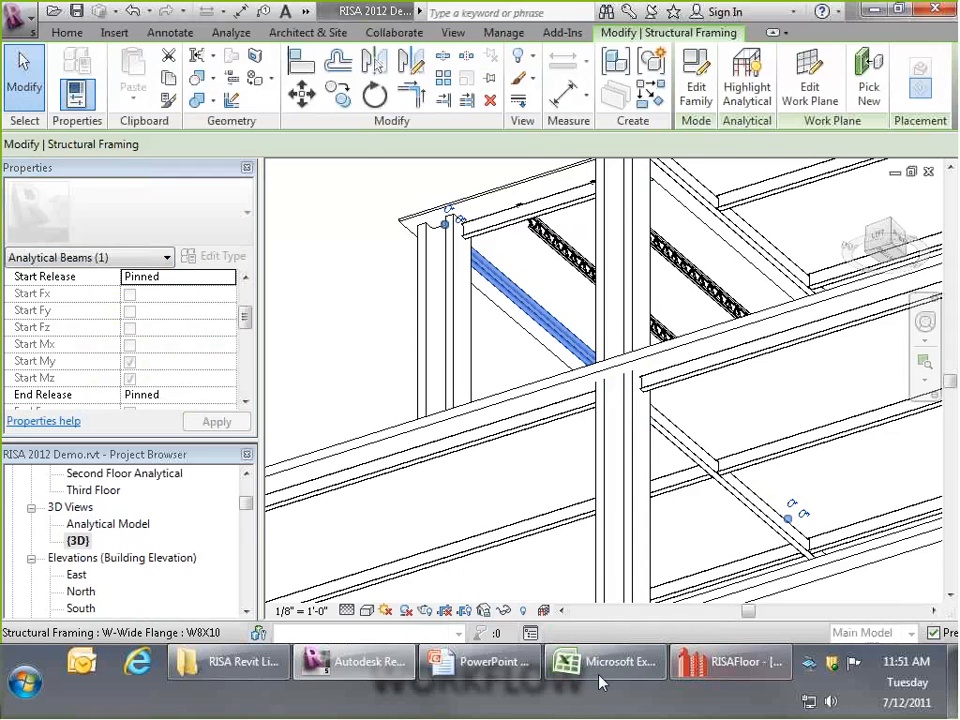
- Switch to RISAFloor and take the model into RISA-3D through the Director, accepting the wind loads and the global parameters
{"action": "left_click", "coordinate": [730, 661]}
{"action": "scroll", "coordinate": [700, 272], "scroll_direction": "down", "scroll_amount": 2}
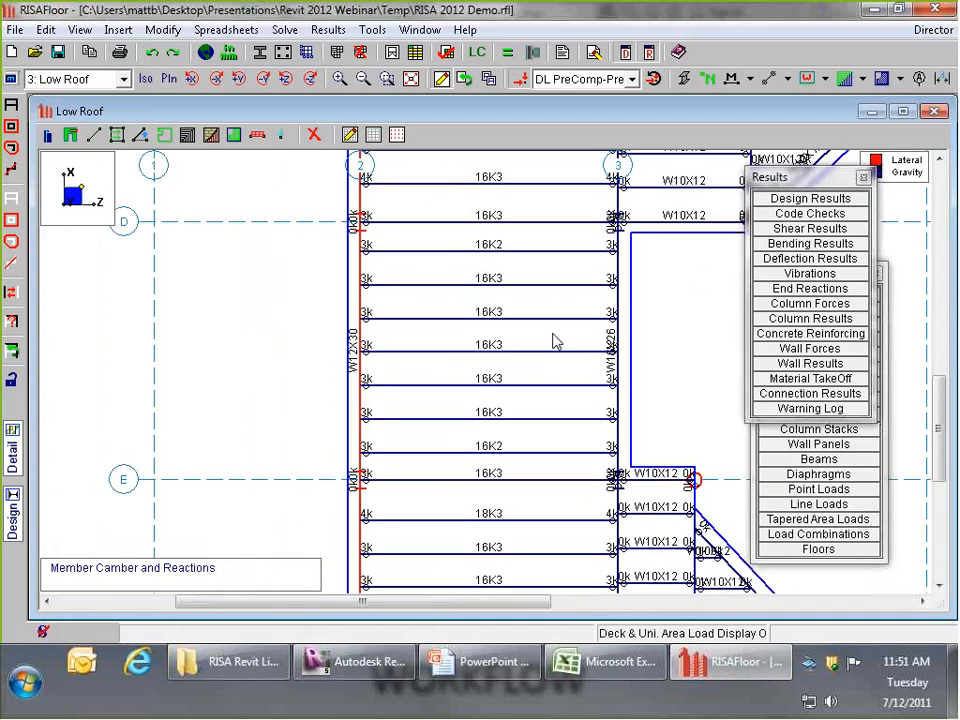
{"action": "scroll", "coordinate": [556, 341], "scroll_direction": "down", "scroll_amount": 5}
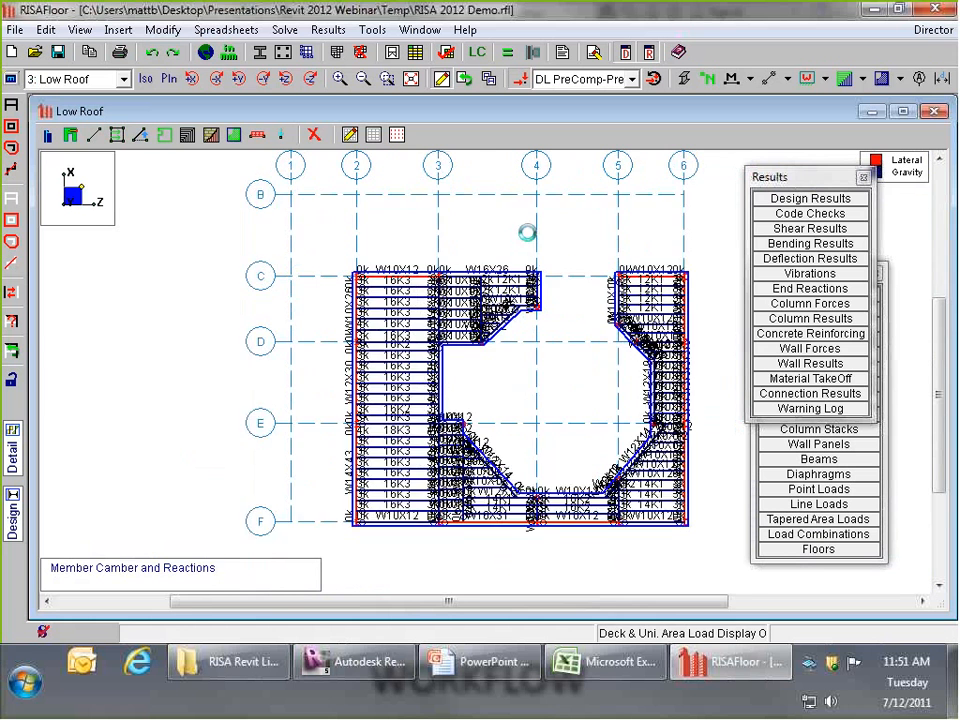
{"action": "left_click", "coordinate": [918, 33]}
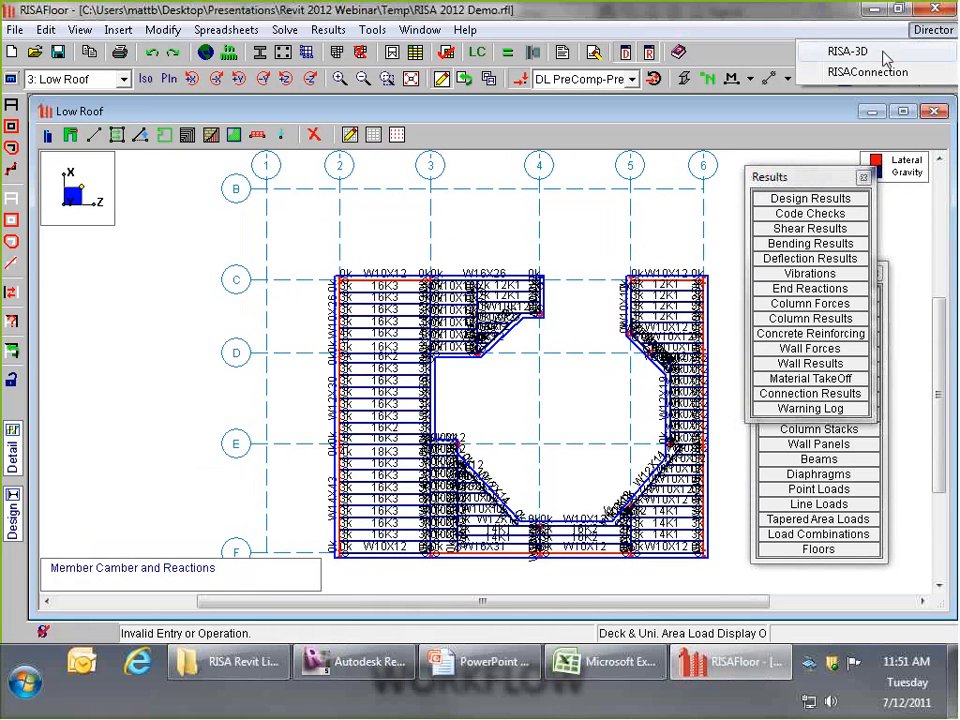
{"action": "left_click", "coordinate": [882, 53]}
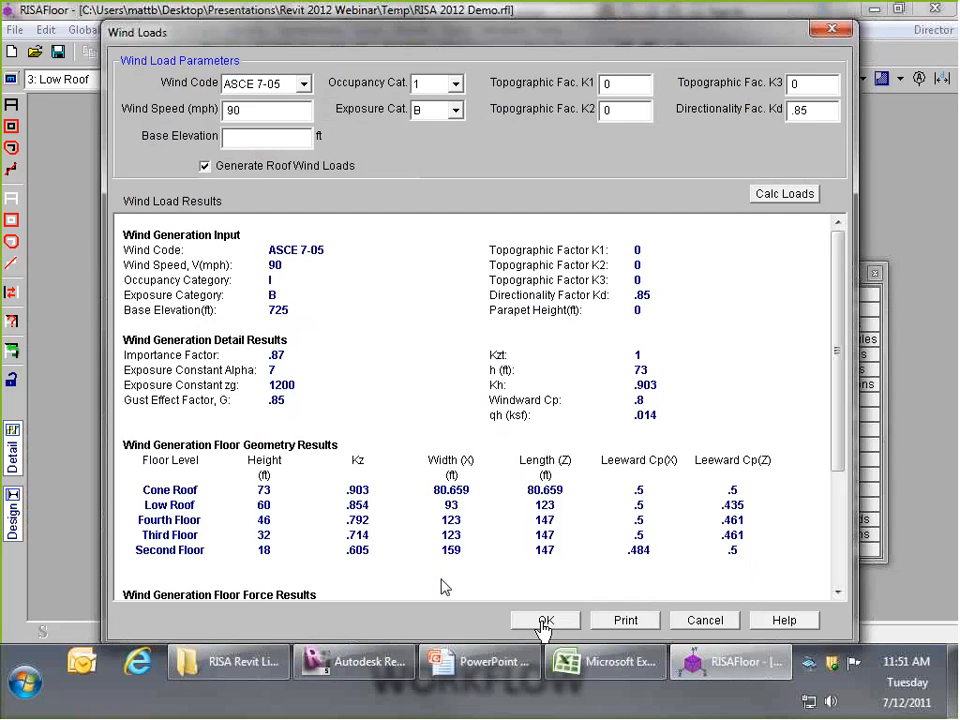
{"action": "left_click", "coordinate": [545, 621]}
{"action": "left_click", "coordinate": [550, 600]}
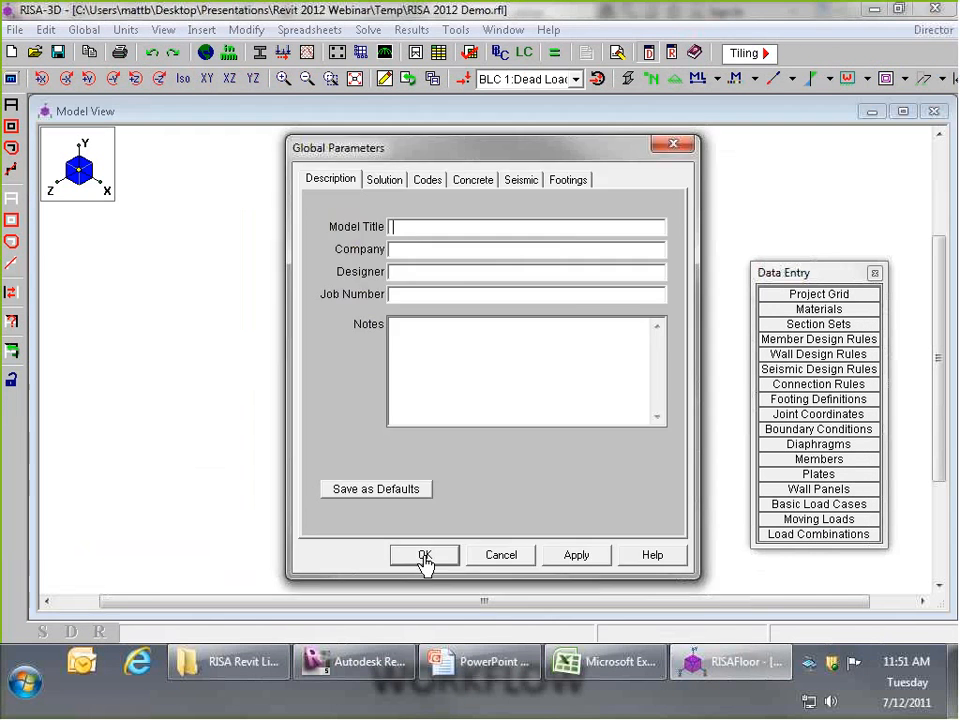
{"action": "left_click", "coordinate": [424, 556]}
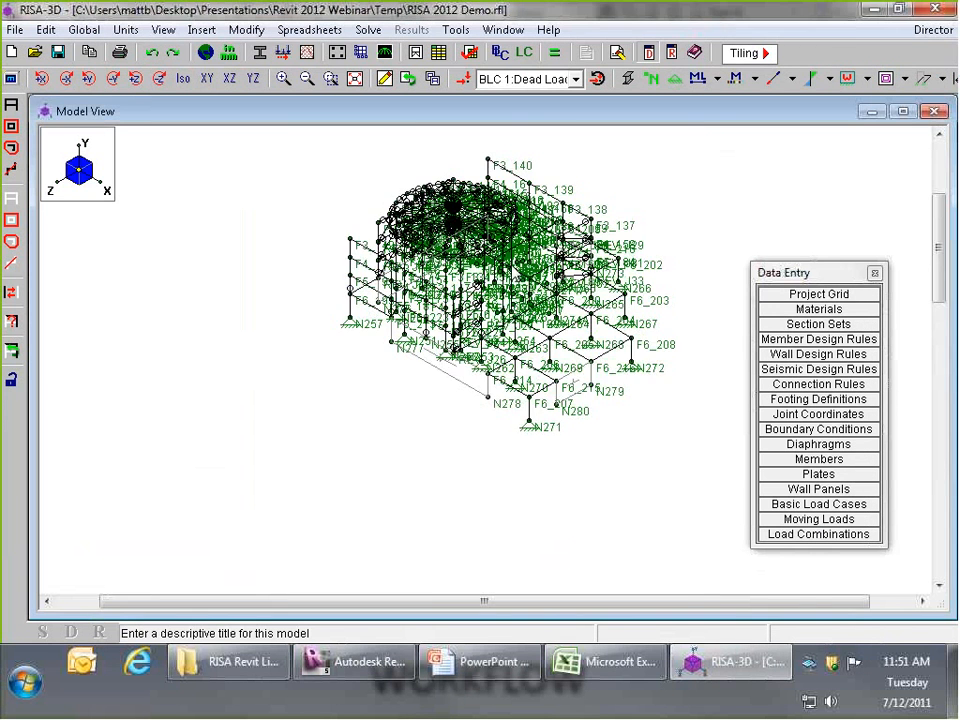
- Hide the joint labels in the model view and examine the framing of the circular cone roof
{"action": "scroll", "coordinate": [435, 503], "scroll_direction": "up", "scroll_amount": 3}
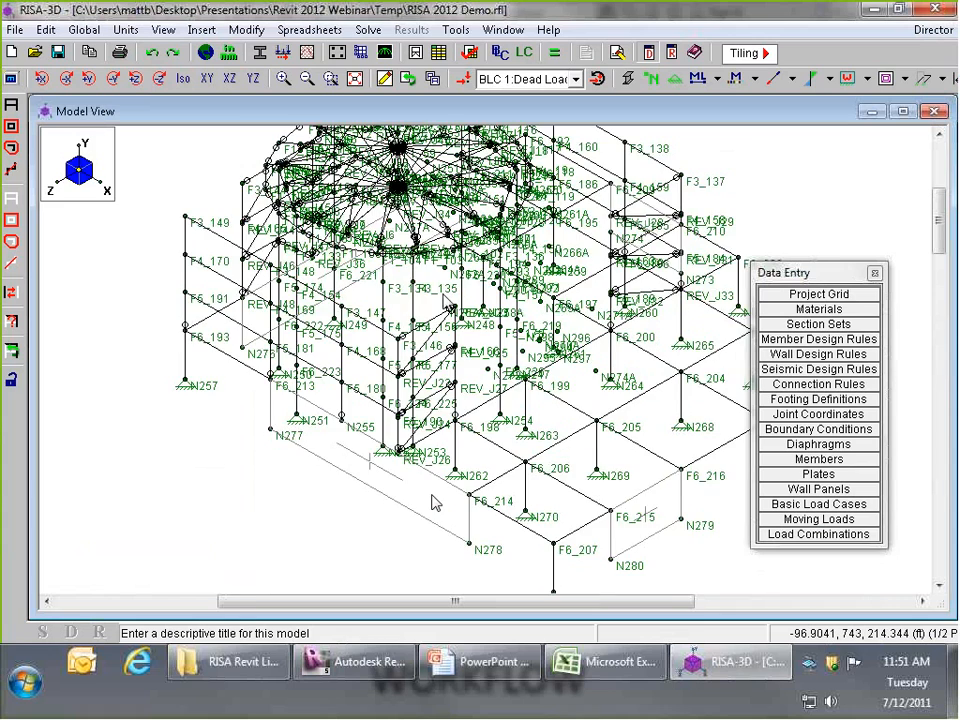
{"action": "middle_click_drag", "start_coordinate": [435, 503], "coordinate": [464, 441]}
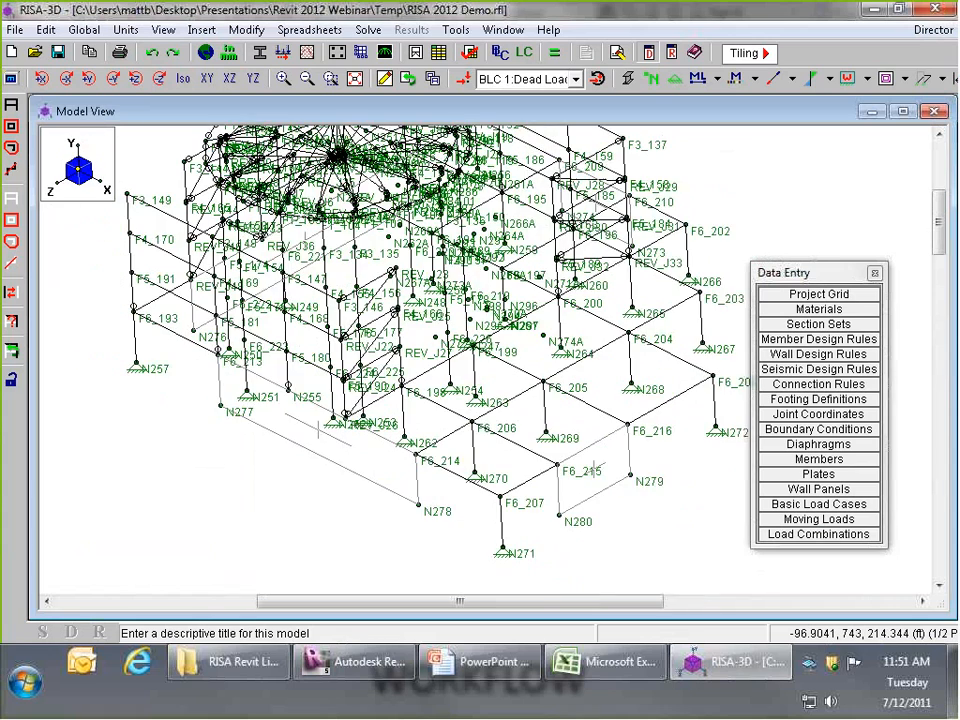
{"action": "left_click", "coordinate": [652, 80]}
{"action": "scroll", "coordinate": [392, 182], "scroll_direction": "down", "scroll_amount": 3}
{"action": "scroll", "coordinate": [415, 295], "scroll_direction": "up", "scroll_amount": 5}
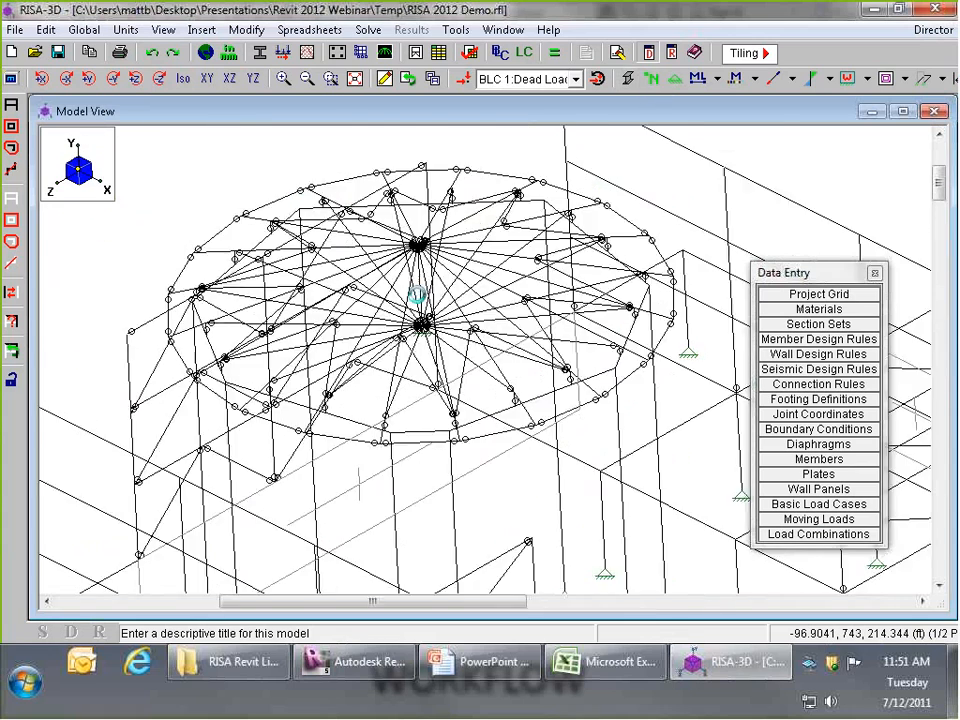
{"action": "scroll", "coordinate": [417, 295], "scroll_direction": "up", "scroll_amount": 2}
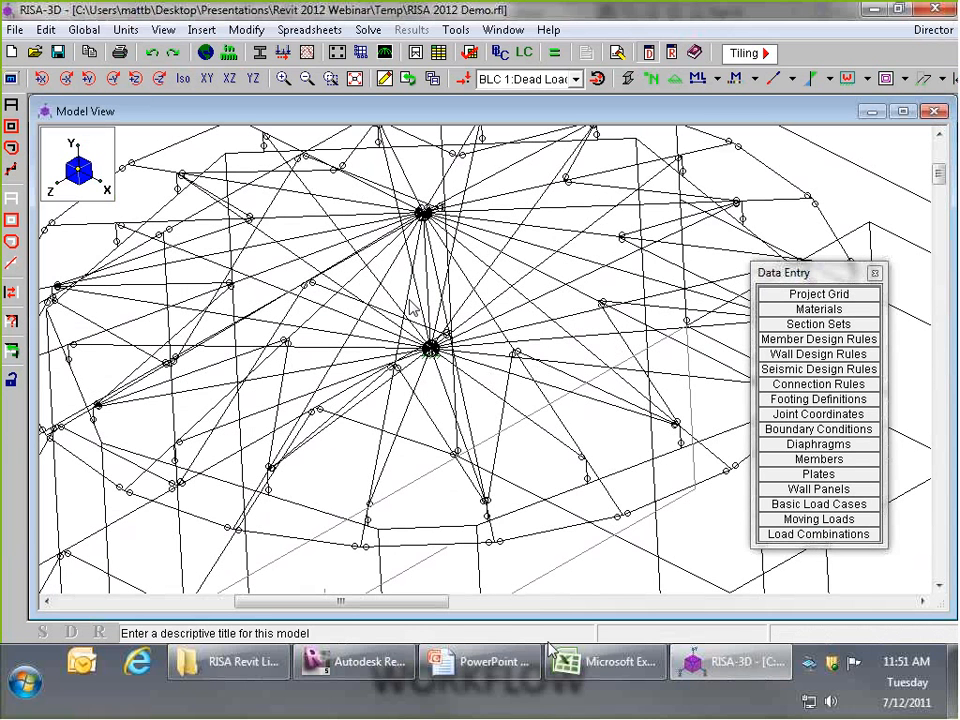
- Switch to Revit and select the round hollow column at the center of the cone roof to check its type
{"action": "left_click", "coordinate": [375, 665]}
{"action": "left_click", "coordinate": [332, 315]}
{"action": "scroll", "coordinate": [365, 325], "scroll_direction": "down", "scroll_amount": 5}
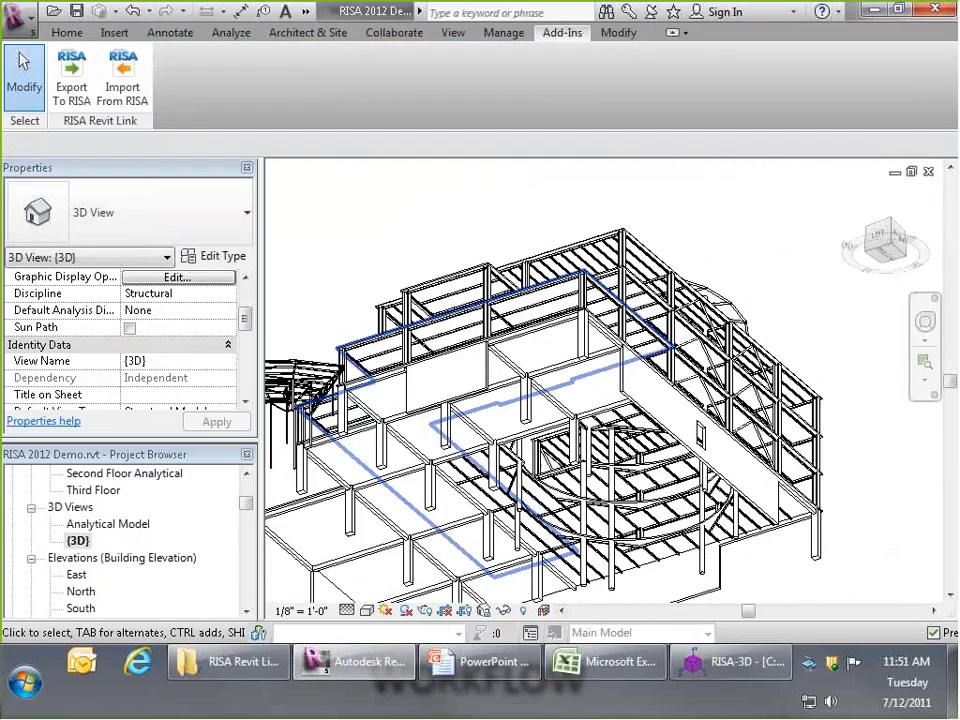
{"action": "middle_click_drag", "start_coordinate": [631, 322], "coordinate": [668, 183], "text": "shift"}
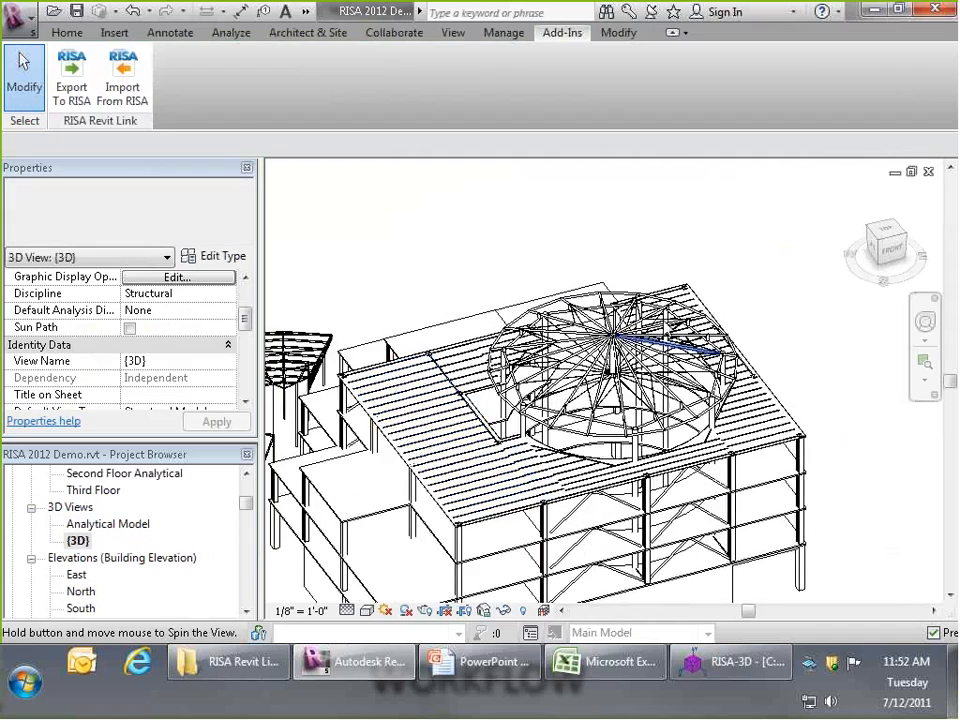
{"action": "scroll", "coordinate": [625, 350], "scroll_direction": "up", "scroll_amount": 8}
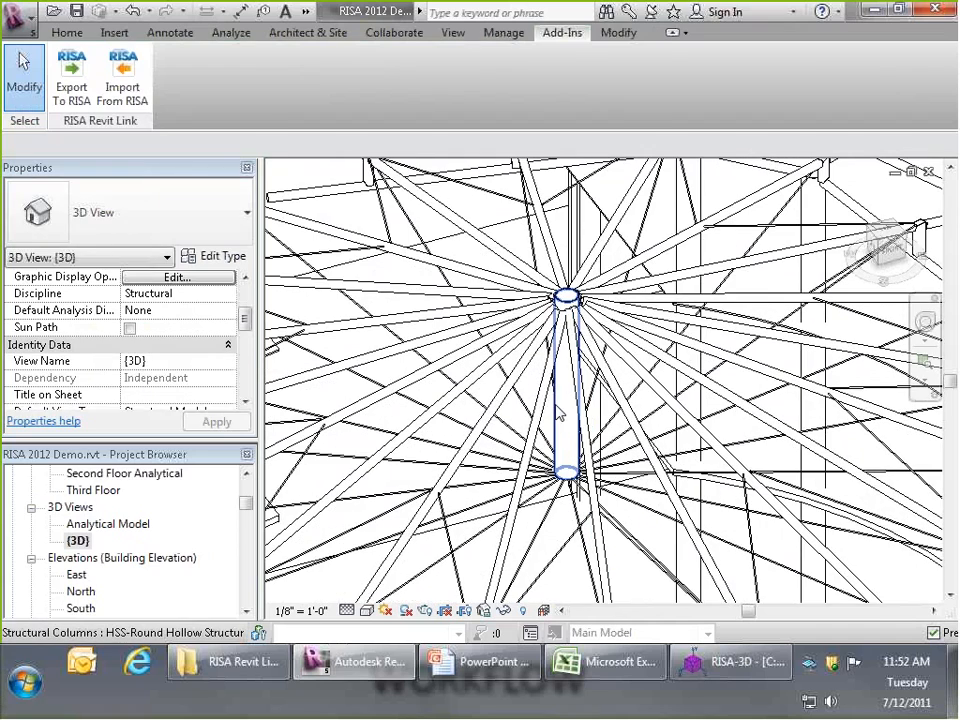
{"action": "left_click", "coordinate": [560, 415]}
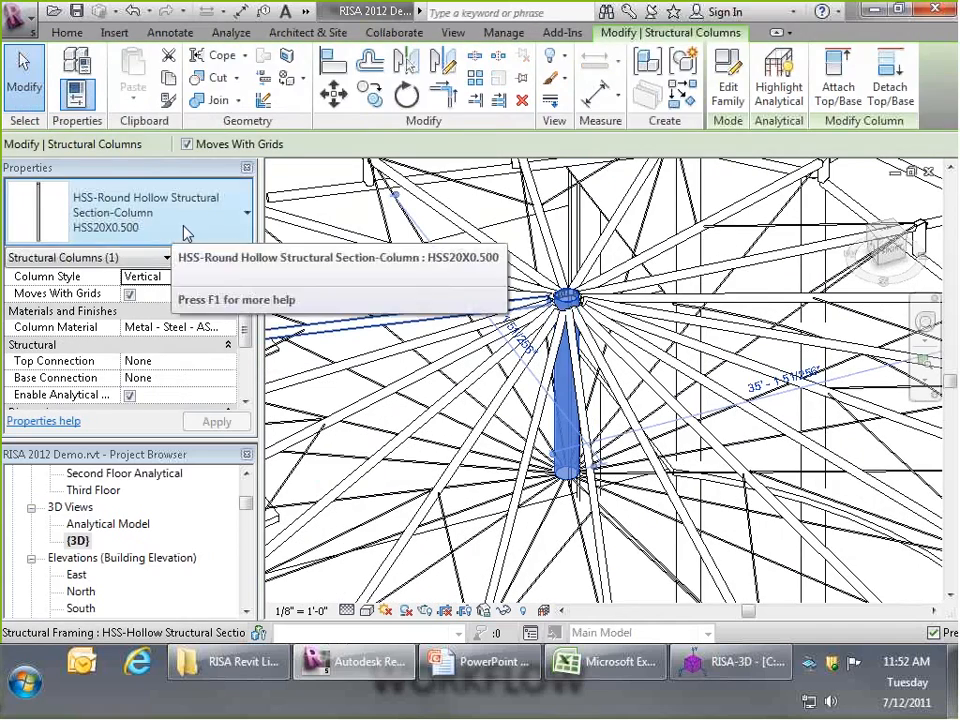
{"action": "scroll", "coordinate": [693, 318], "scroll_direction": "down", "scroll_amount": 4}
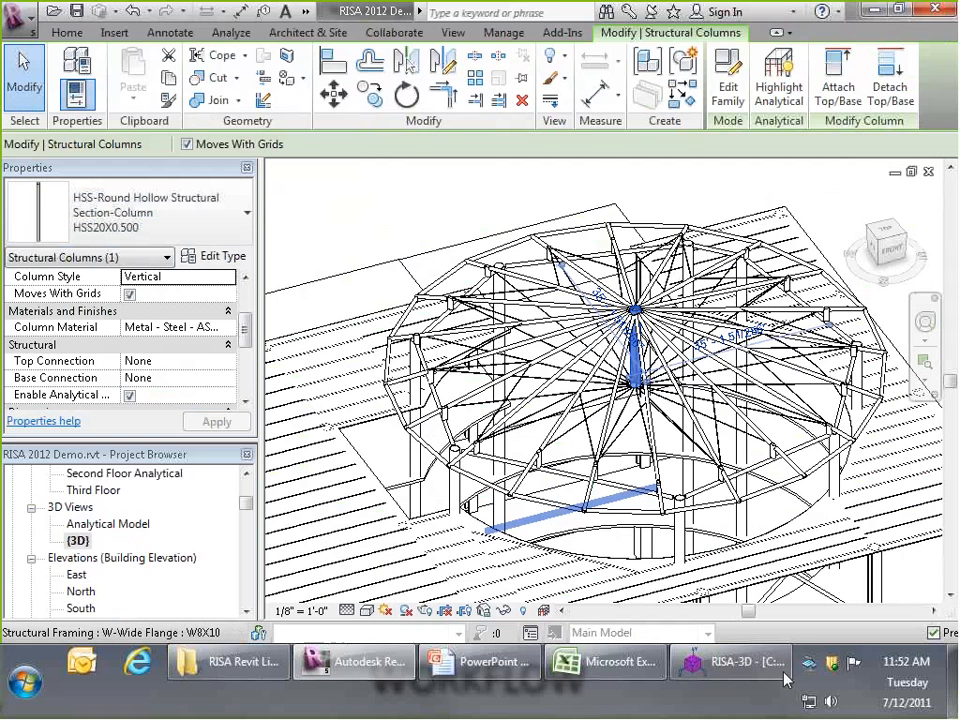
- Switch to RISA-3D and apply a Free boundary condition to the joint at the base of the cone roof's central column
{"action": "left_click", "coordinate": [740, 664]}
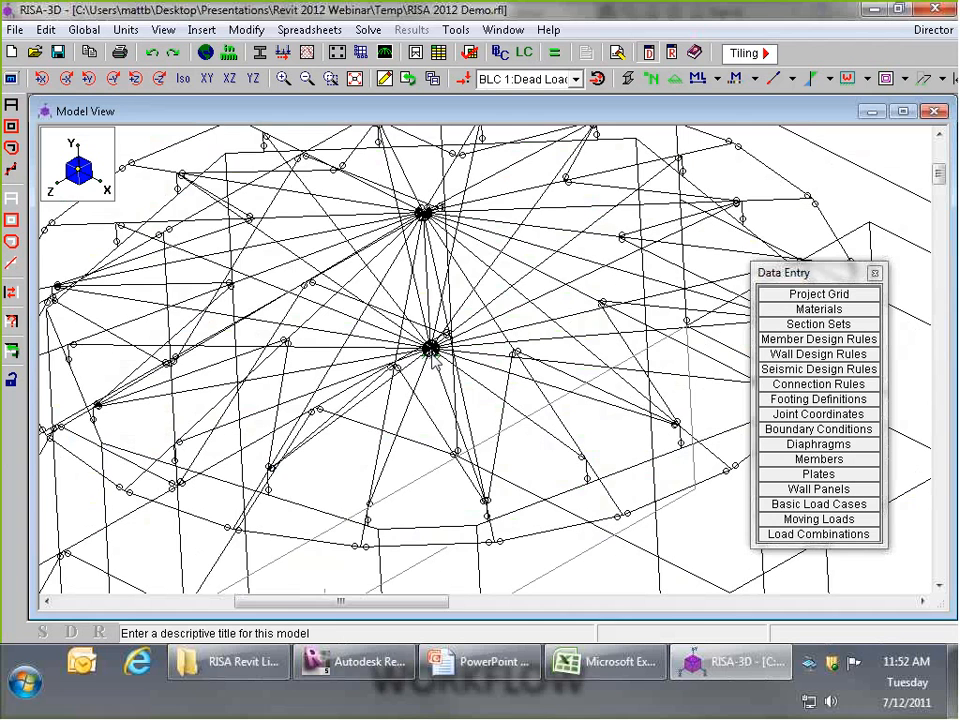
{"action": "scroll", "coordinate": [425, 366], "scroll_direction": "down", "scroll_amount": 6}
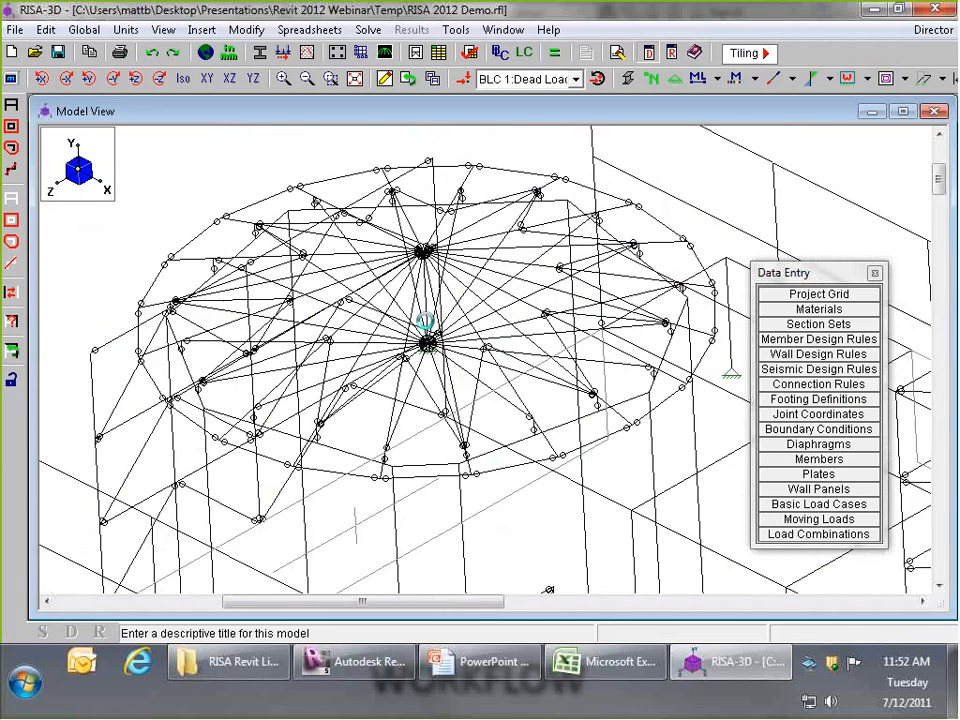
{"action": "scroll", "coordinate": [465, 400], "scroll_direction": "up", "scroll_amount": 3}
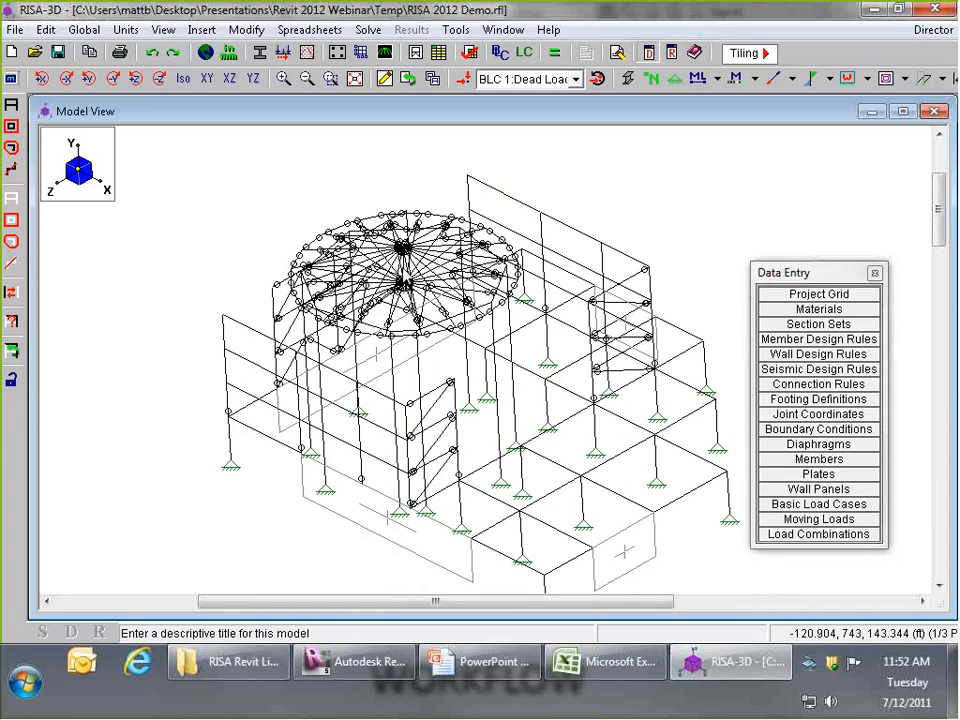
{"action": "scroll", "coordinate": [403, 264], "scroll_direction": "up", "scroll_amount": 5}
{"action": "scroll", "coordinate": [407, 318], "scroll_direction": "up", "scroll_amount": 4}
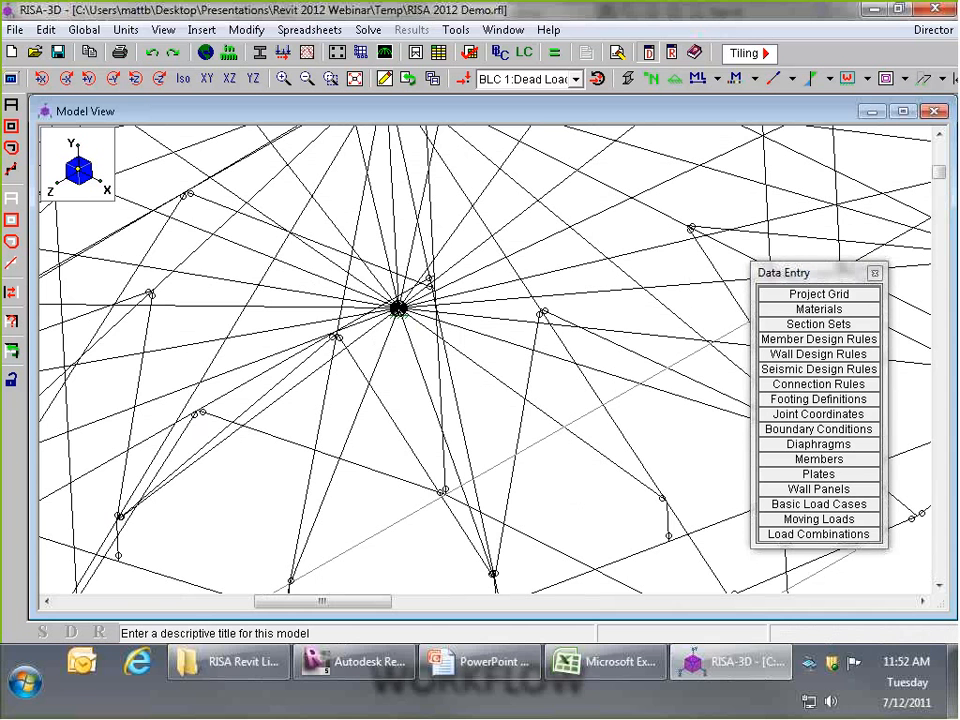
{"action": "left_click", "coordinate": [384, 79]}
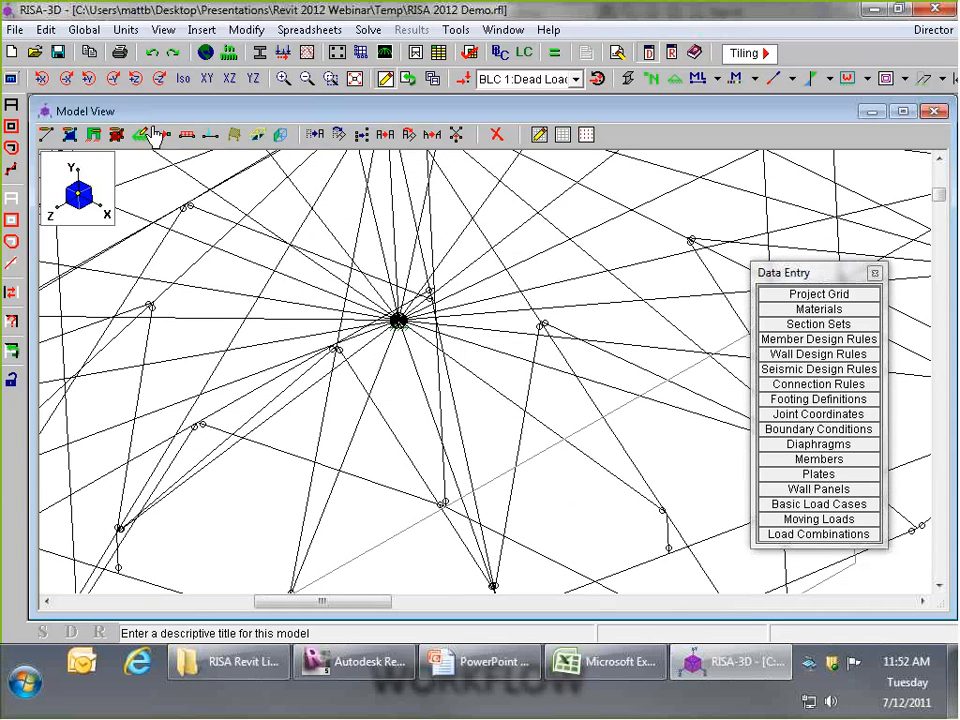
{"action": "left_click", "coordinate": [153, 132]}
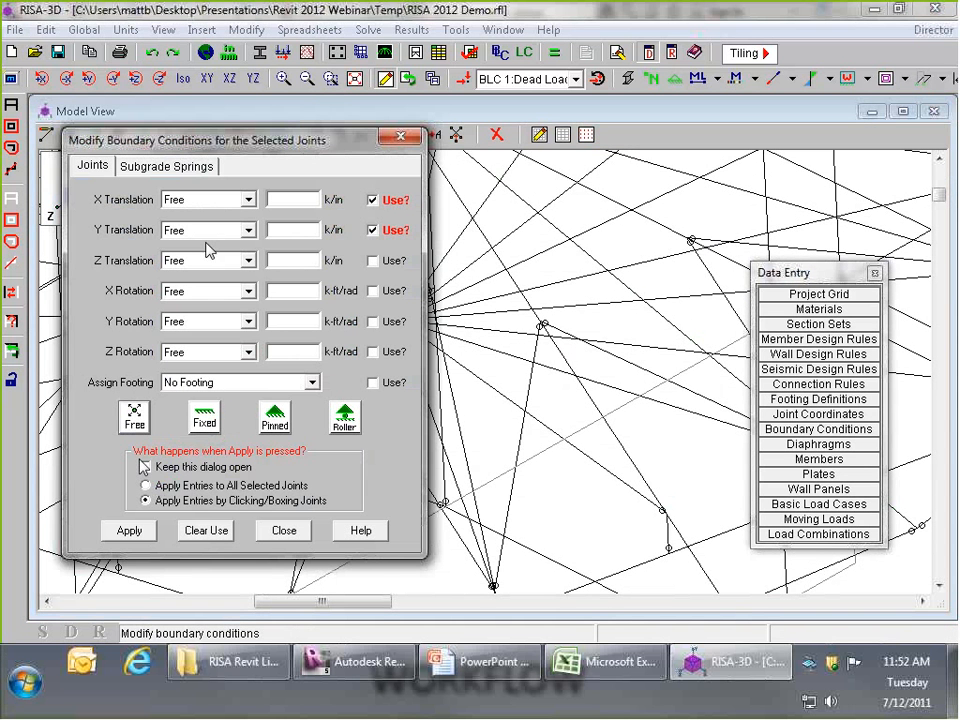
{"action": "left_click", "coordinate": [130, 531]}
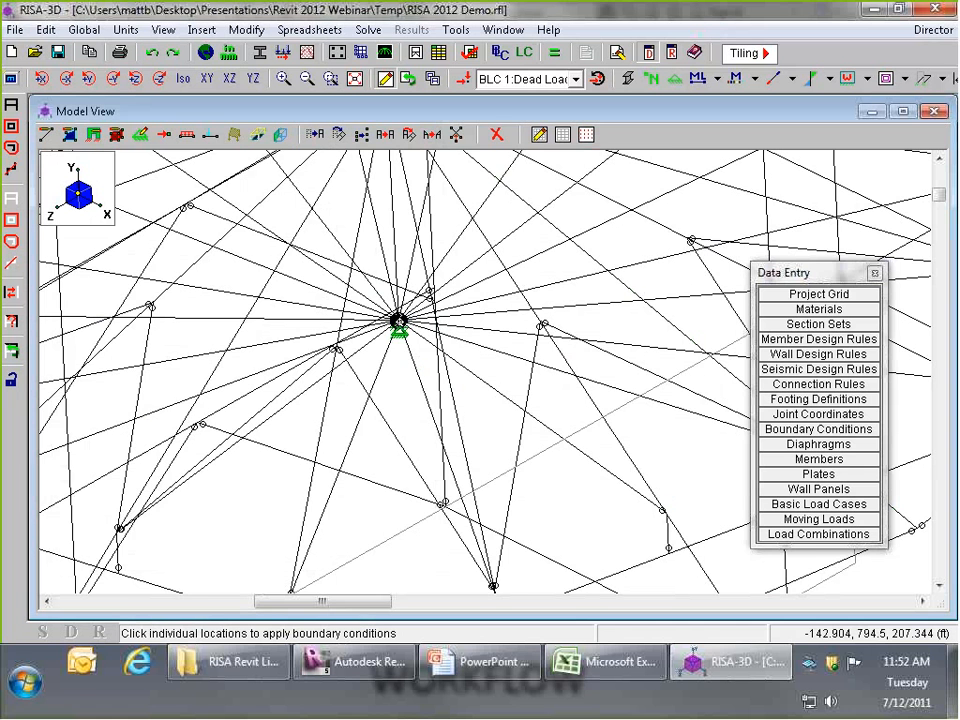
{"action": "scroll", "coordinate": [398, 322], "scroll_direction": "down", "scroll_amount": 1}
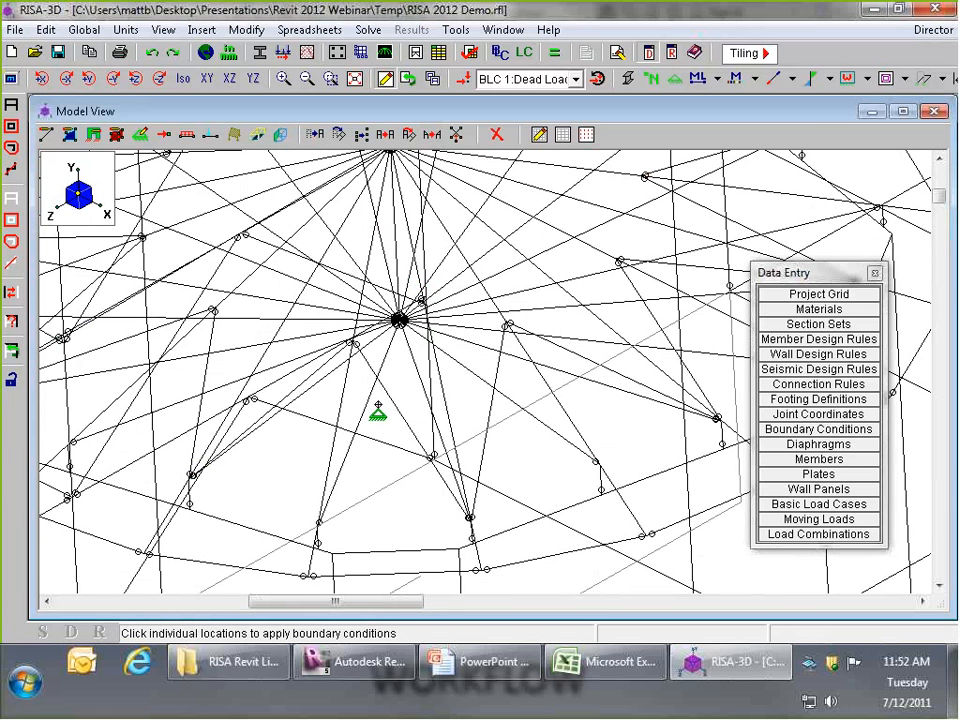
- Examine the braced frame near the building corner, checking where the diagonal braces and beams meet the columns
{"action": "scroll", "coordinate": [378, 412], "scroll_direction": "down", "scroll_amount": 5}
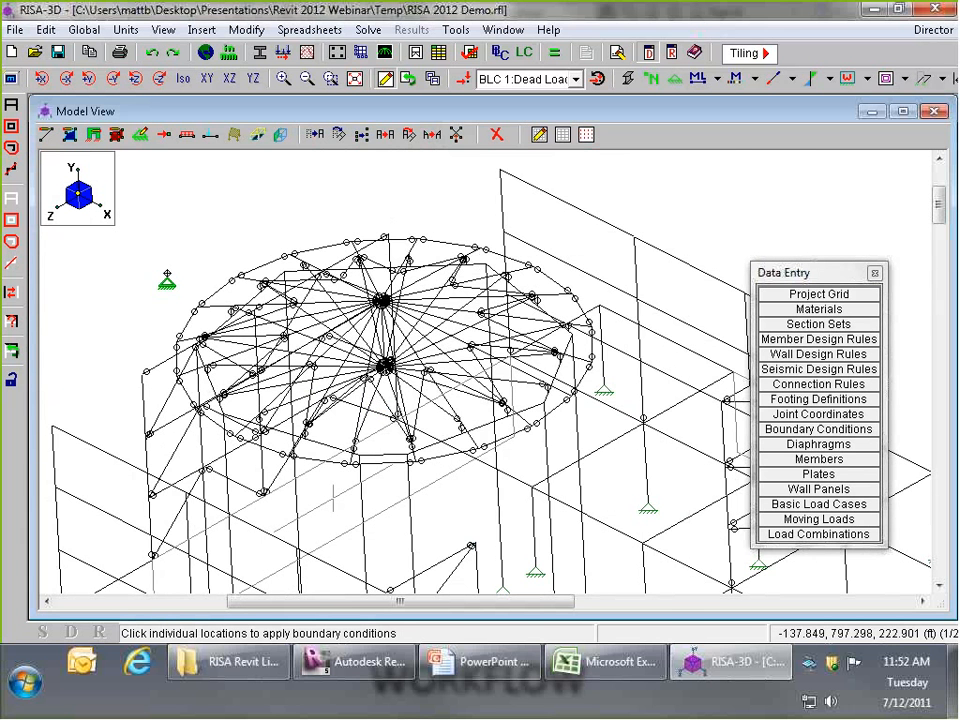
{"action": "scroll", "coordinate": [167, 283], "scroll_direction": "down", "scroll_amount": 2}
{"action": "scroll", "coordinate": [367, 536], "scroll_direction": "up", "scroll_amount": 6}
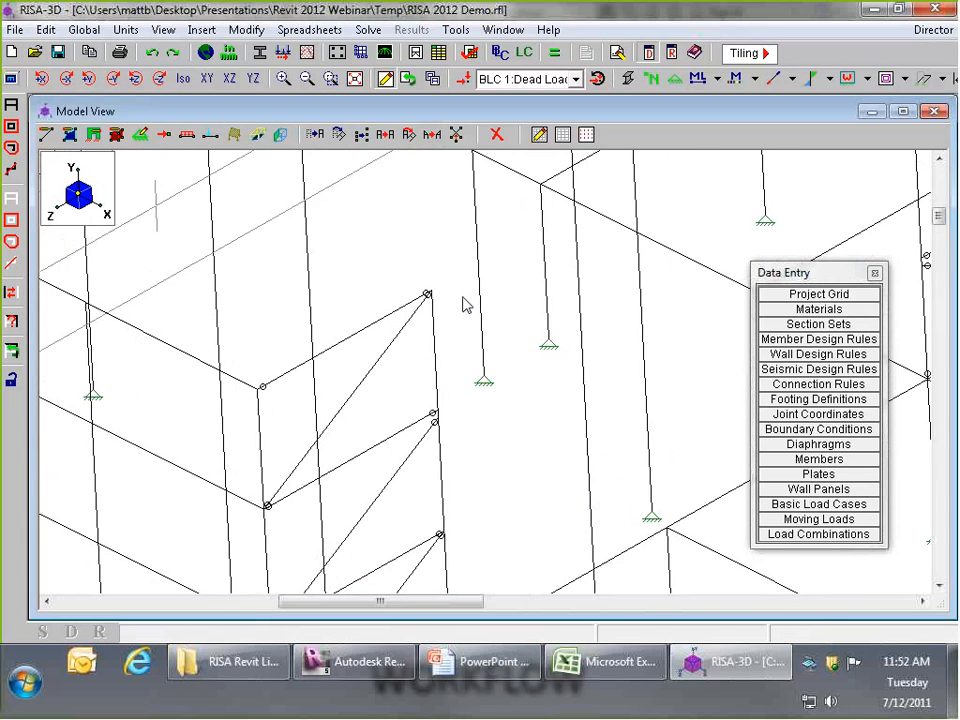
{"action": "scroll", "coordinate": [314, 423], "scroll_direction": "up", "scroll_amount": 1}
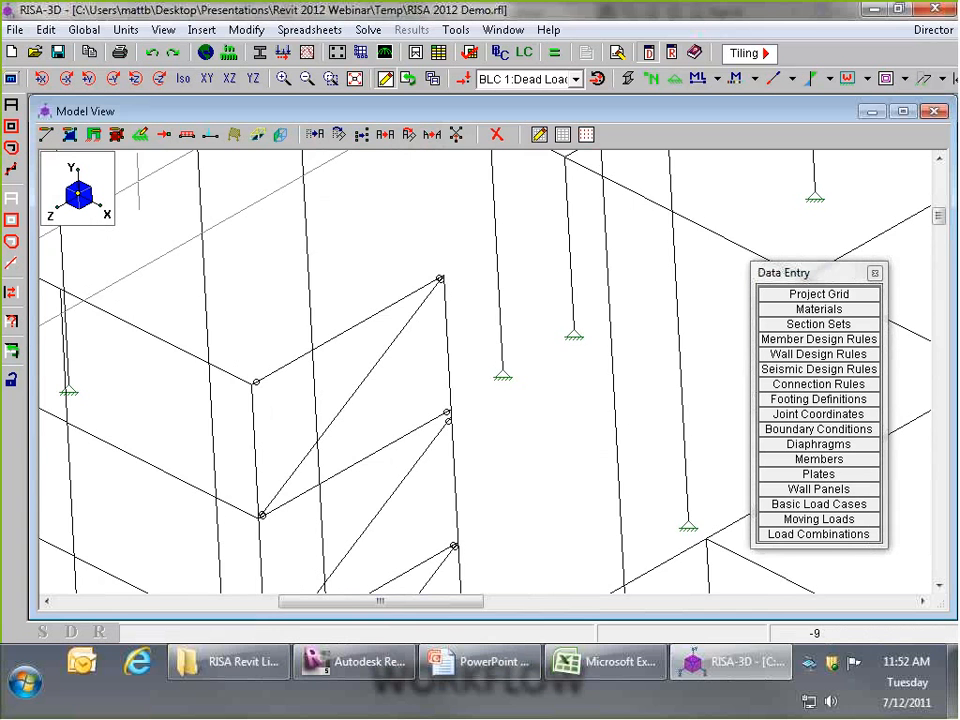
{"action": "scroll", "coordinate": [396, 306], "scroll_direction": "down", "scroll_amount": 2}
{"action": "scroll", "coordinate": [381, 392], "scroll_direction": "up", "scroll_amount": 4}
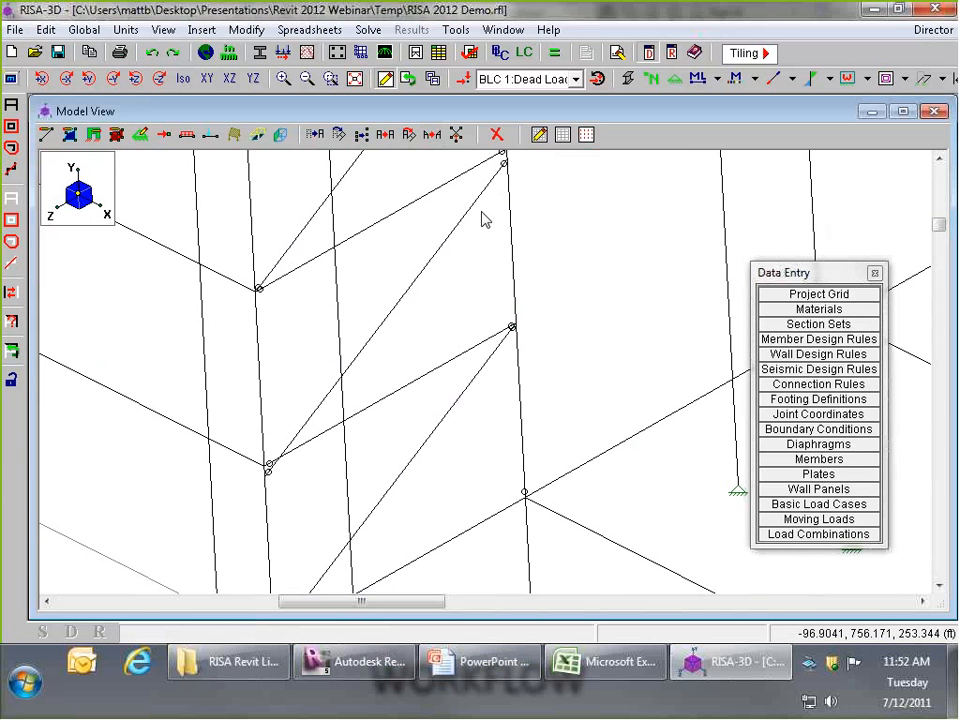
{"action": "scroll", "coordinate": [484, 220], "scroll_direction": "down", "scroll_amount": 2}
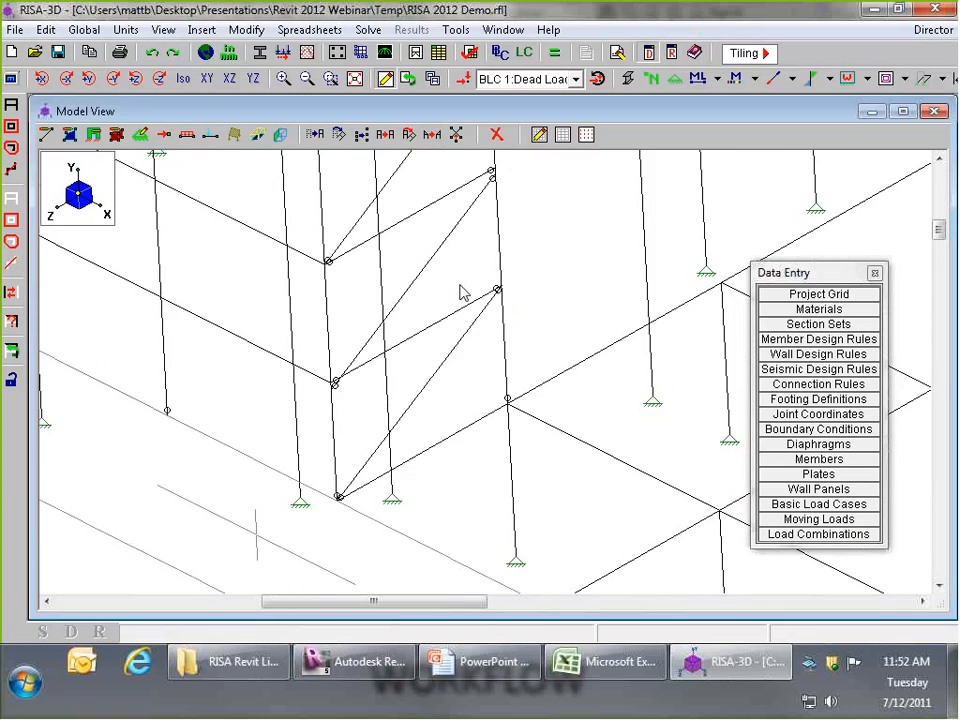
{"action": "scroll", "coordinate": [345, 385], "scroll_direction": "up", "scroll_amount": 3}
{"action": "scroll", "coordinate": [330, 319], "scroll_direction": "down", "scroll_amount": 3}
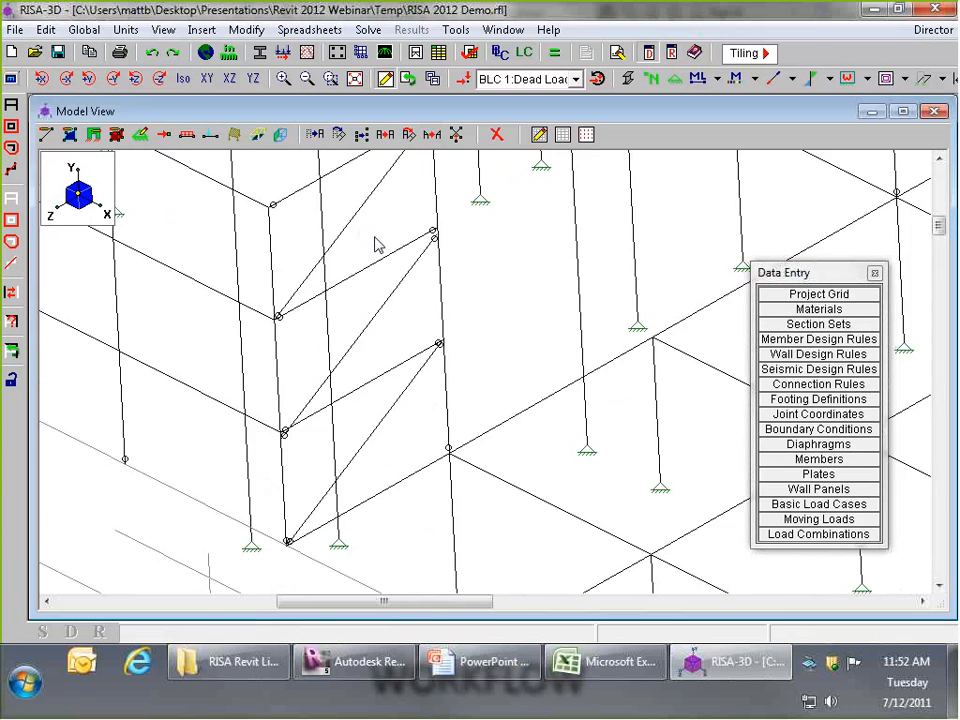
{"action": "scroll", "coordinate": [377, 245], "scroll_direction": "up", "scroll_amount": 2}
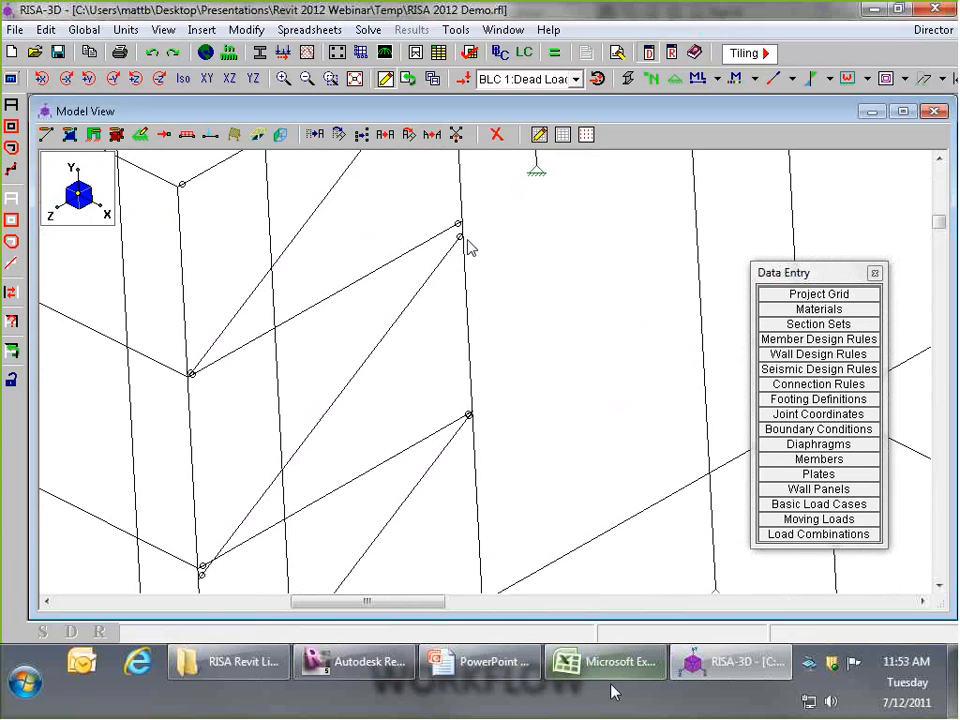
- Switch to Revit and open the Analytical Model 3D view to inspect the brace ends at the building corner
{"action": "left_click", "coordinate": [396, 663]}
{"action": "double_click", "coordinate": [108, 530]}
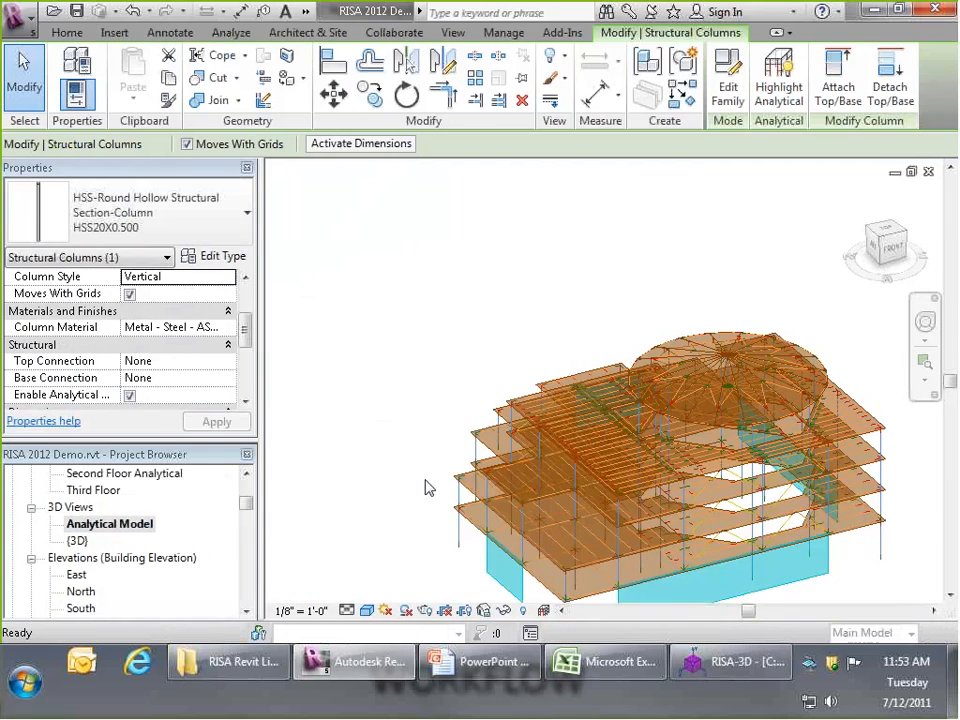
{"action": "middle_click_drag", "start_coordinate": [540, 522], "coordinate": [487, 393], "text": "shift"}
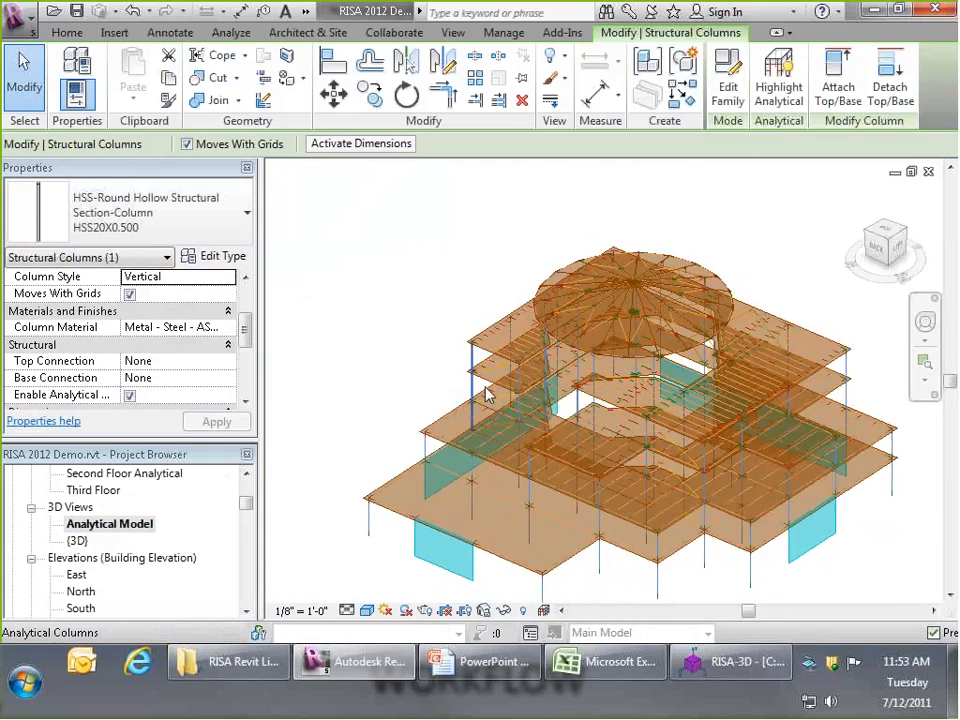
{"action": "scroll", "coordinate": [555, 429], "scroll_direction": "up", "scroll_amount": 5}
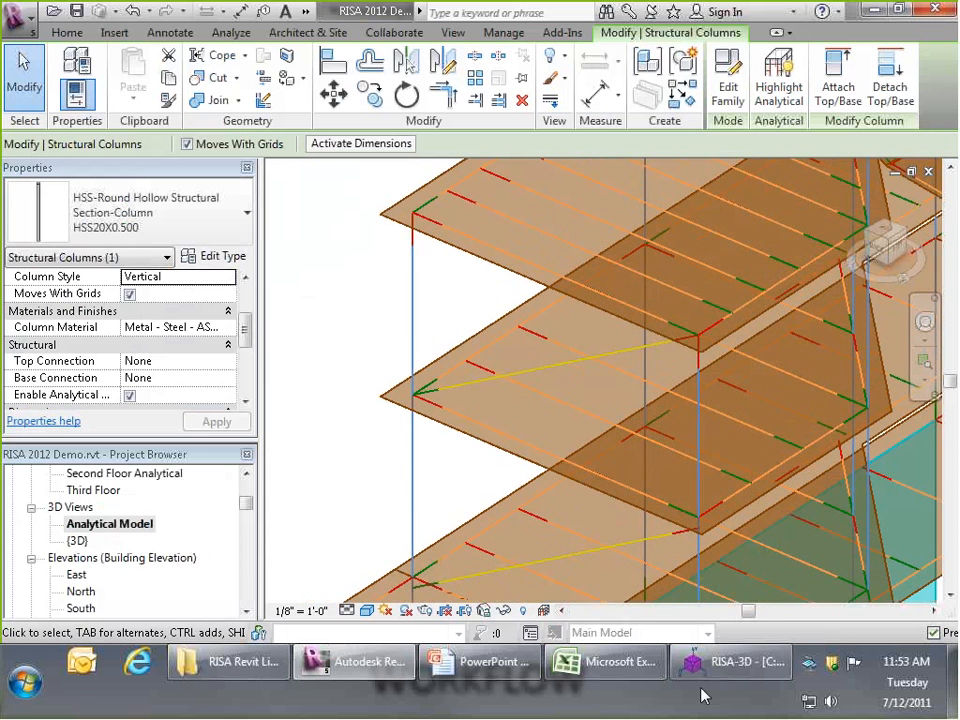
- Switch back to RISA-3D and compare the brace end connections in the same braced frame
{"action": "left_click", "coordinate": [727, 663]}
{"action": "scroll", "coordinate": [278, 507], "scroll_direction": "down", "scroll_amount": 1}
{"action": "scroll", "coordinate": [226, 556], "scroll_direction": "up", "scroll_amount": 1}
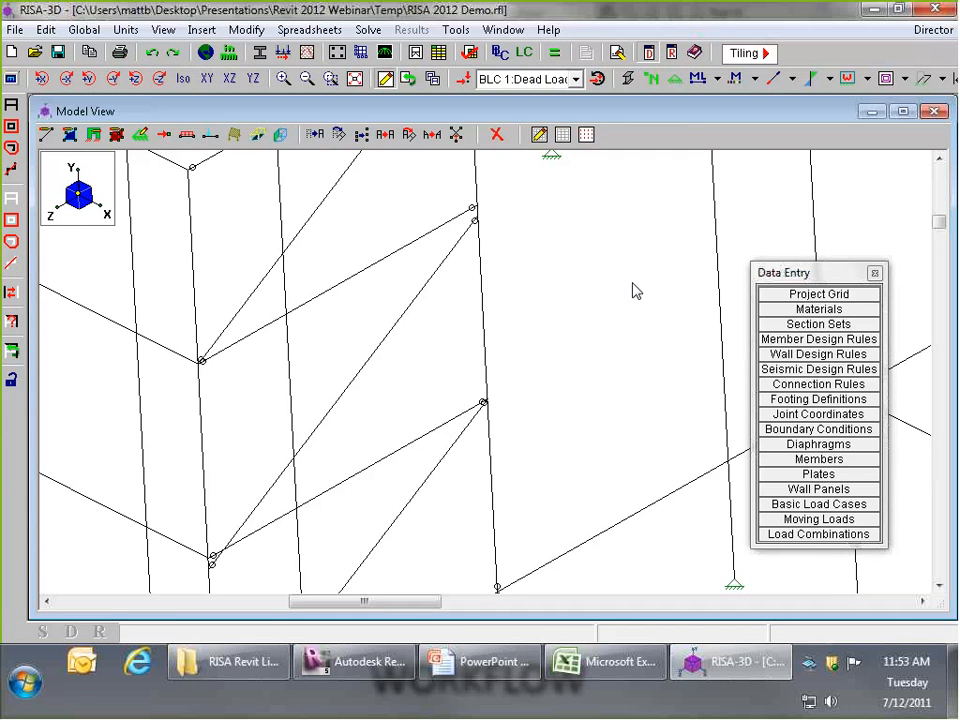
- Run a Full Model Merge with Merge Crossing Members turned off and trimming/extending of crossing beams and wall panels kept on
{"action": "scroll", "coordinate": [579, 325], "scroll_direction": "down", "scroll_amount": 6}
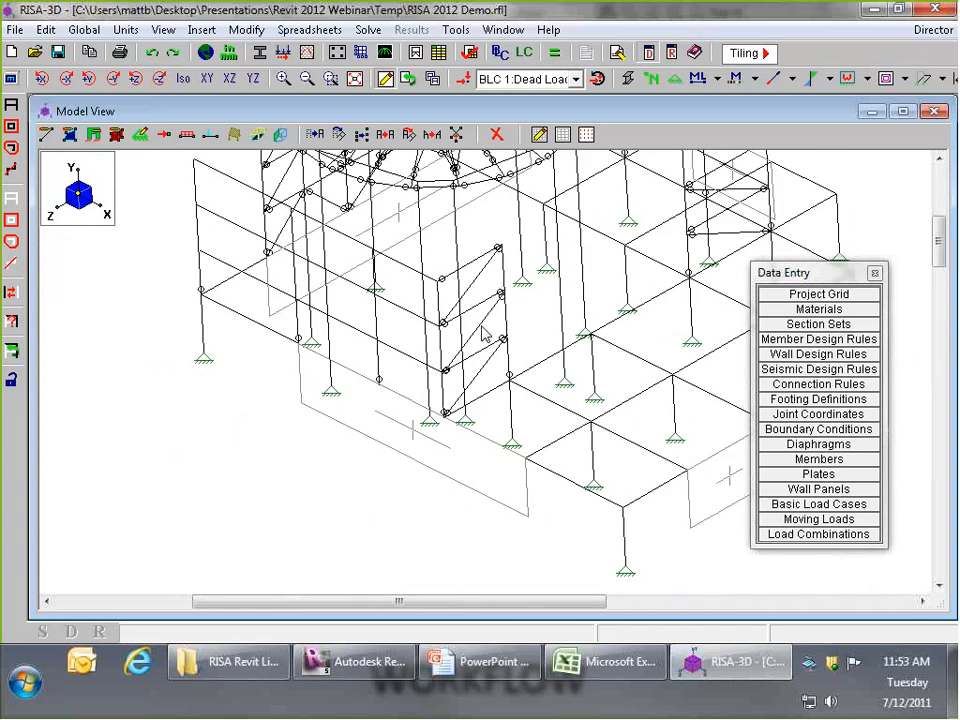
{"action": "scroll", "coordinate": [482, 333], "scroll_direction": "down", "scroll_amount": 6}
{"action": "scroll", "coordinate": [553, 258], "scroll_direction": "up", "scroll_amount": 3}
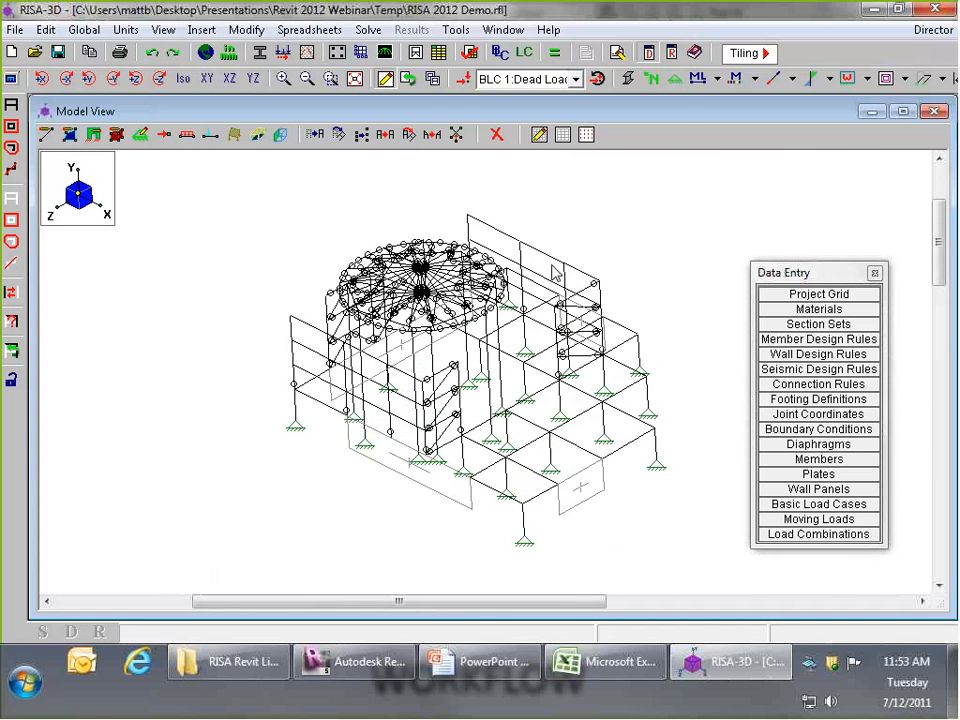
{"action": "left_click", "coordinate": [455, 30]}
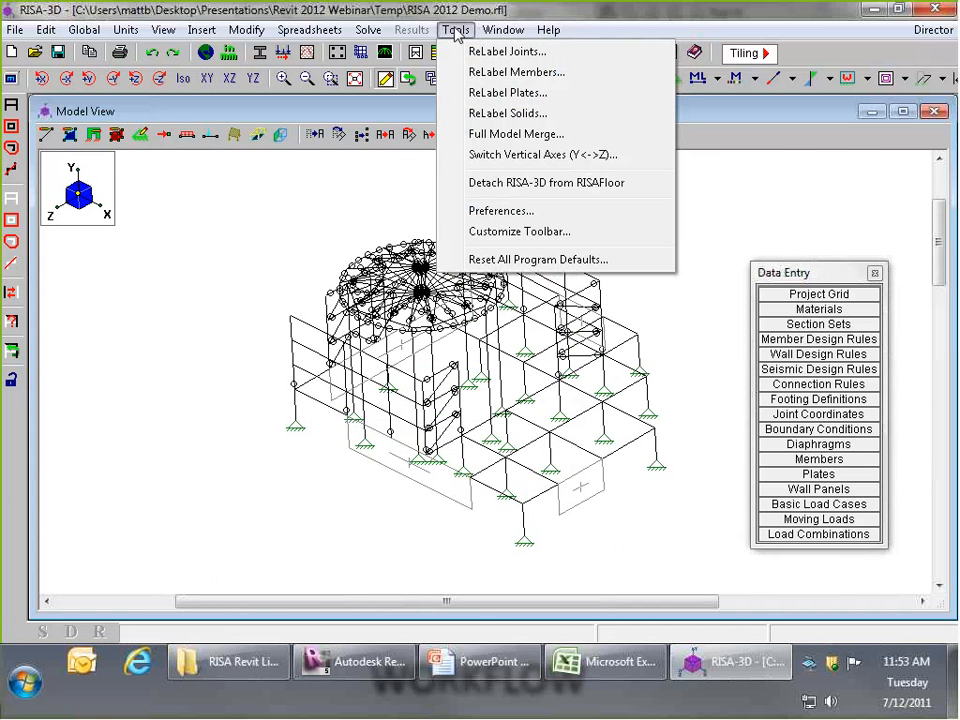
{"action": "left_click", "coordinate": [514, 134]}
{"action": "left_click_drag", "start_coordinate": [441, 240], "coordinate": [492, 333]}
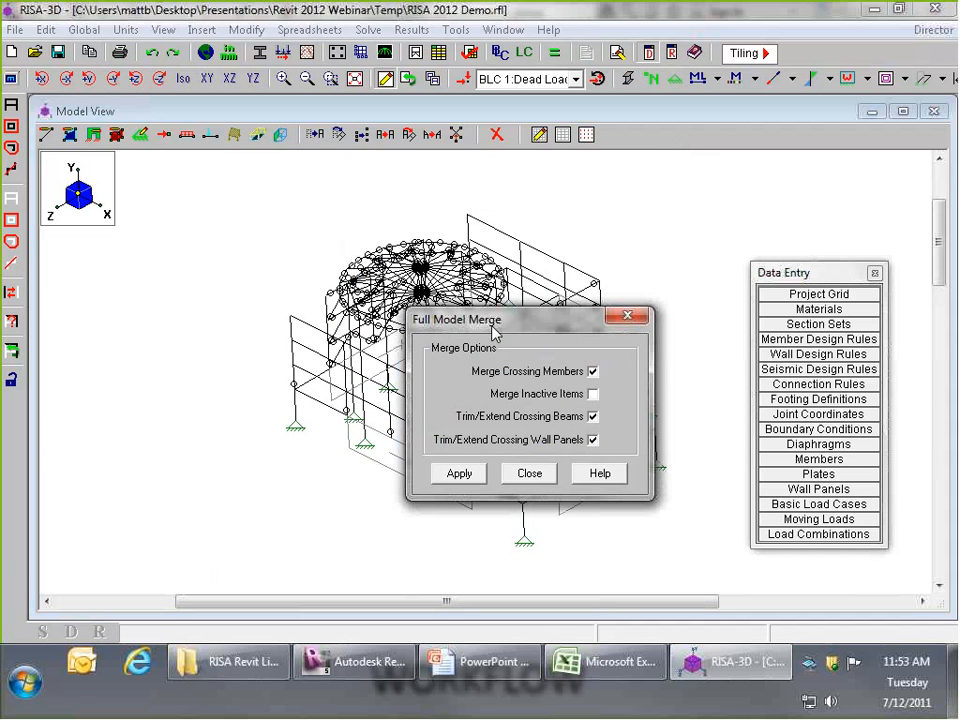
{"action": "left_click", "coordinate": [593, 372]}
{"action": "left_click", "coordinate": [458, 474]}
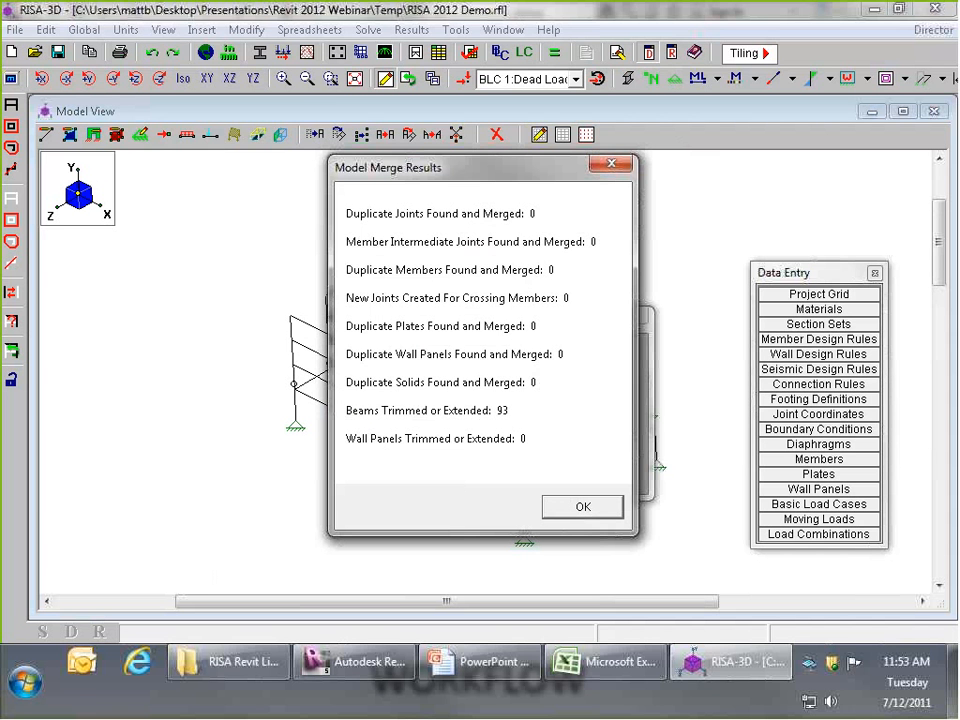
{"action": "left_click", "coordinate": [592, 511]}
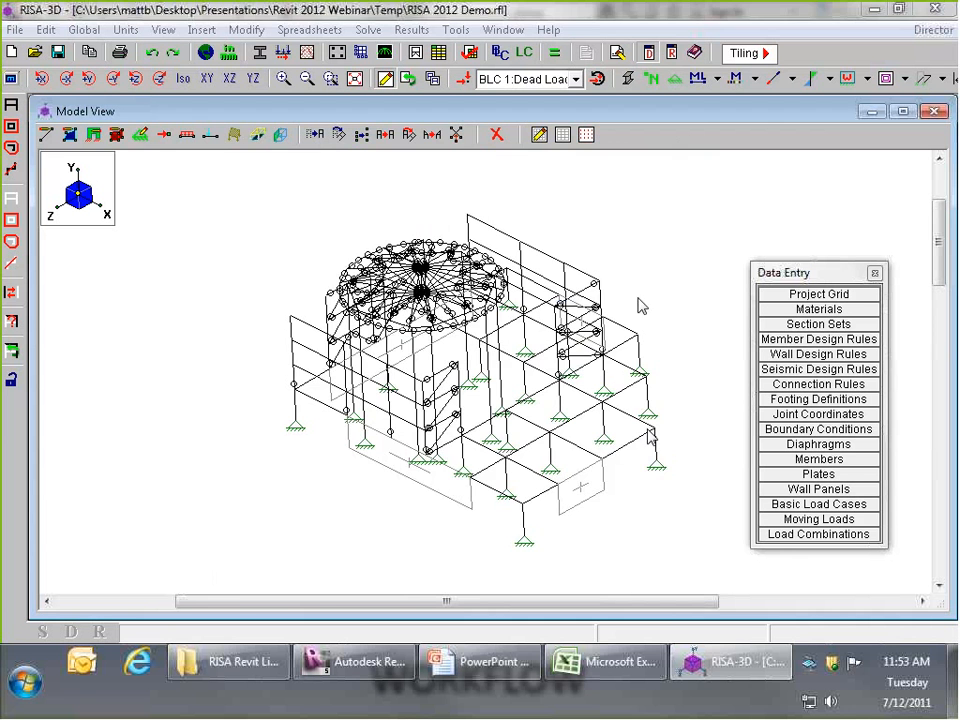
- Colour and label the members by material set and view the whole building from another side
{"action": "scroll", "coordinate": [621, 290], "scroll_direction": "up", "scroll_amount": 2}
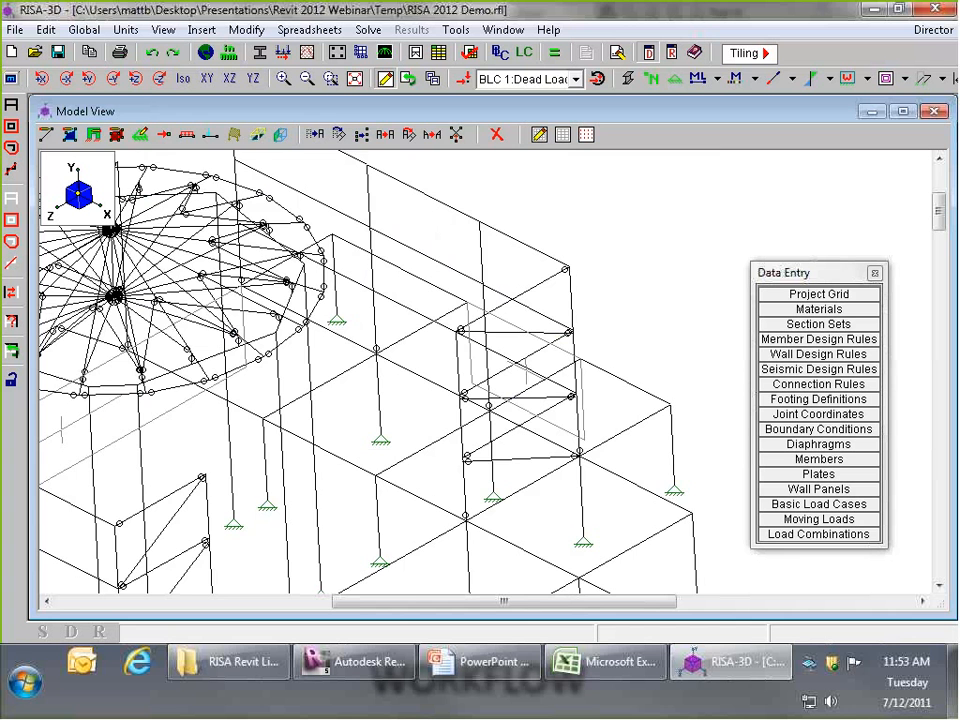
{"action": "scroll", "coordinate": [644, 287], "scroll_direction": "down", "scroll_amount": 4}
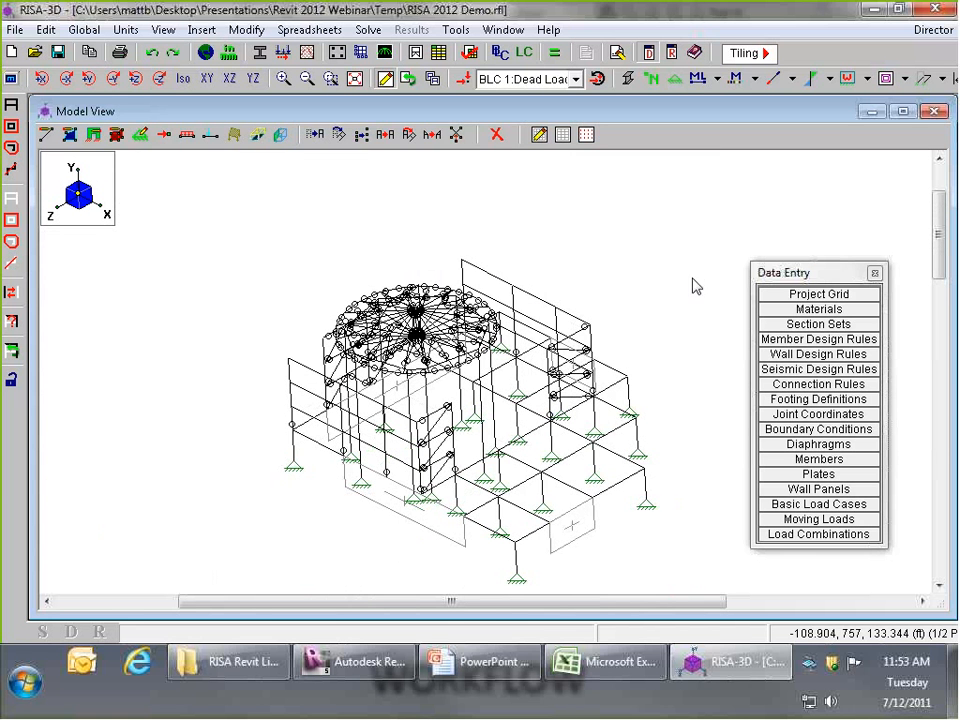
{"action": "left_click", "coordinate": [743, 82]}
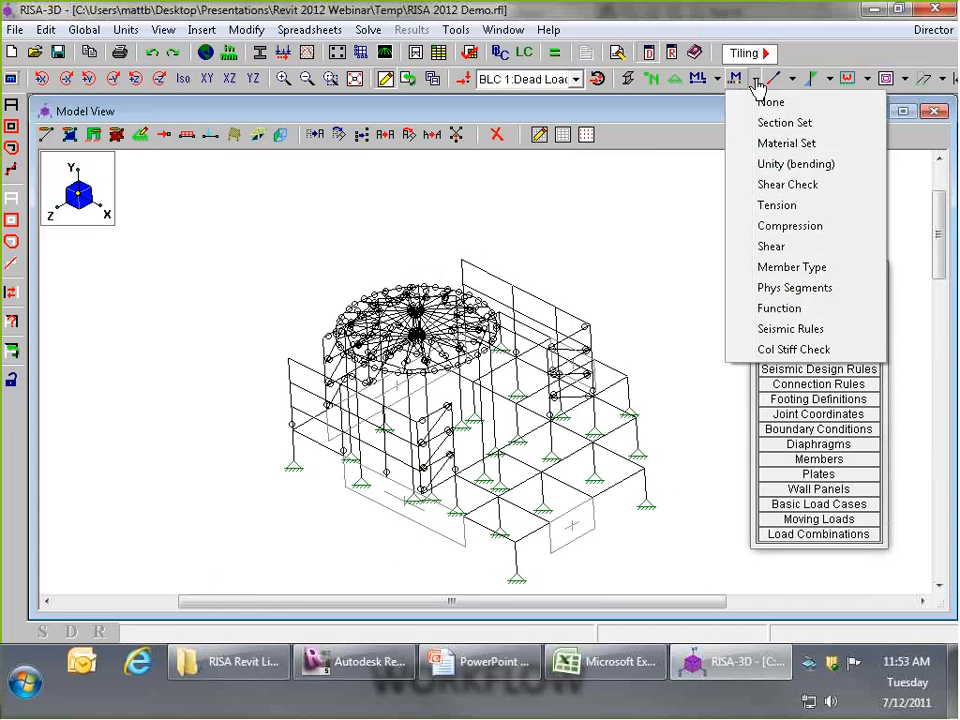
{"action": "left_click", "coordinate": [779, 146]}
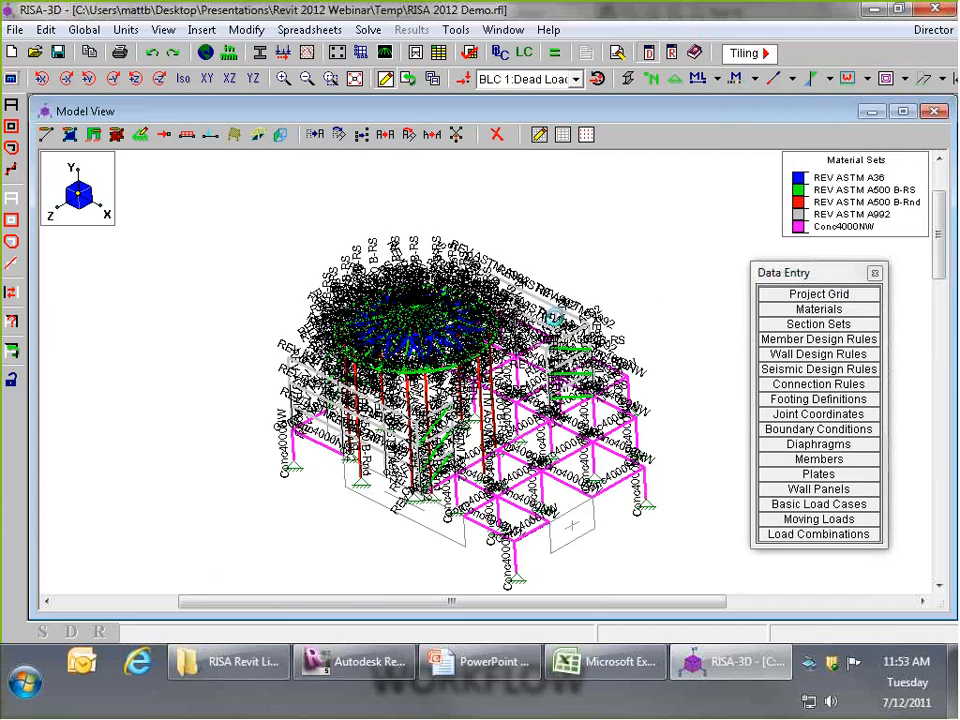
{"action": "scroll", "coordinate": [551, 316], "scroll_direction": "up", "scroll_amount": 4}
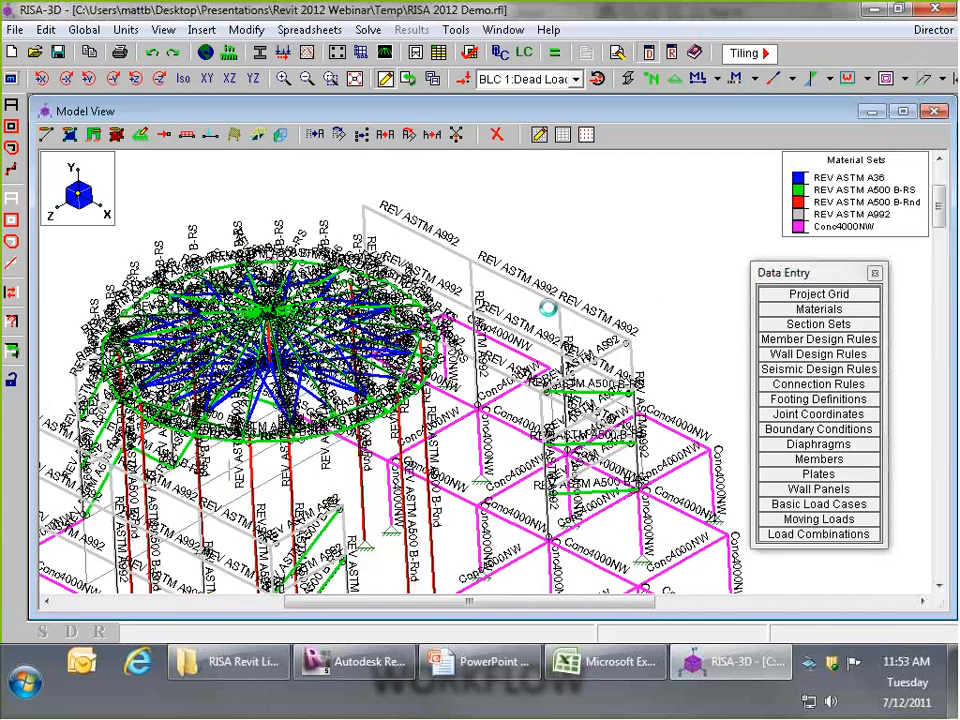
{"action": "scroll", "coordinate": [548, 308], "scroll_direction": "down", "scroll_amount": 4}
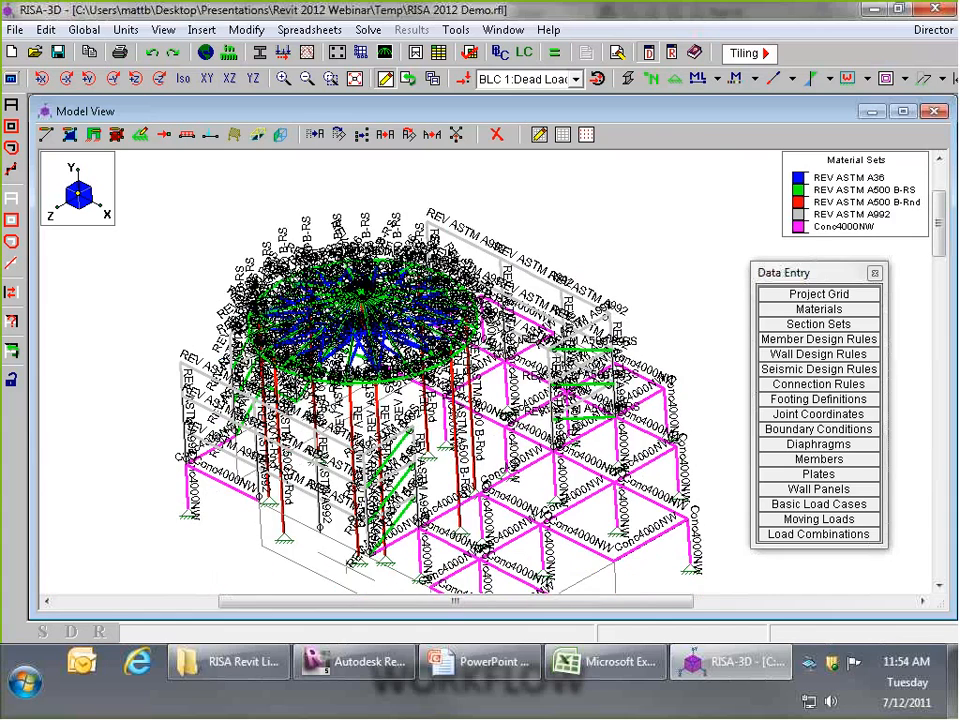
{"action": "middle_click_drag", "start_coordinate": [490, 505], "coordinate": [323, 503], "text": "shift"}
- Clear the member labelling, colour the members by Material Set again and examine the materials of the cone roof and braced frames
{"action": "left_click", "coordinate": [719, 80]}
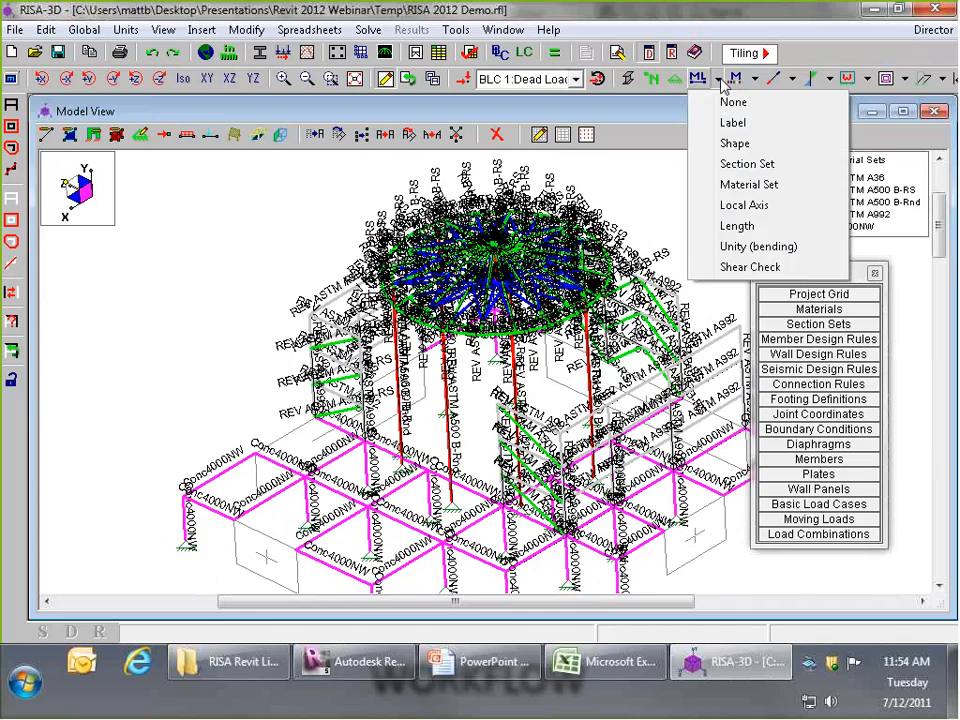
{"action": "left_click", "coordinate": [733, 101]}
{"action": "left_click", "coordinate": [755, 79]}
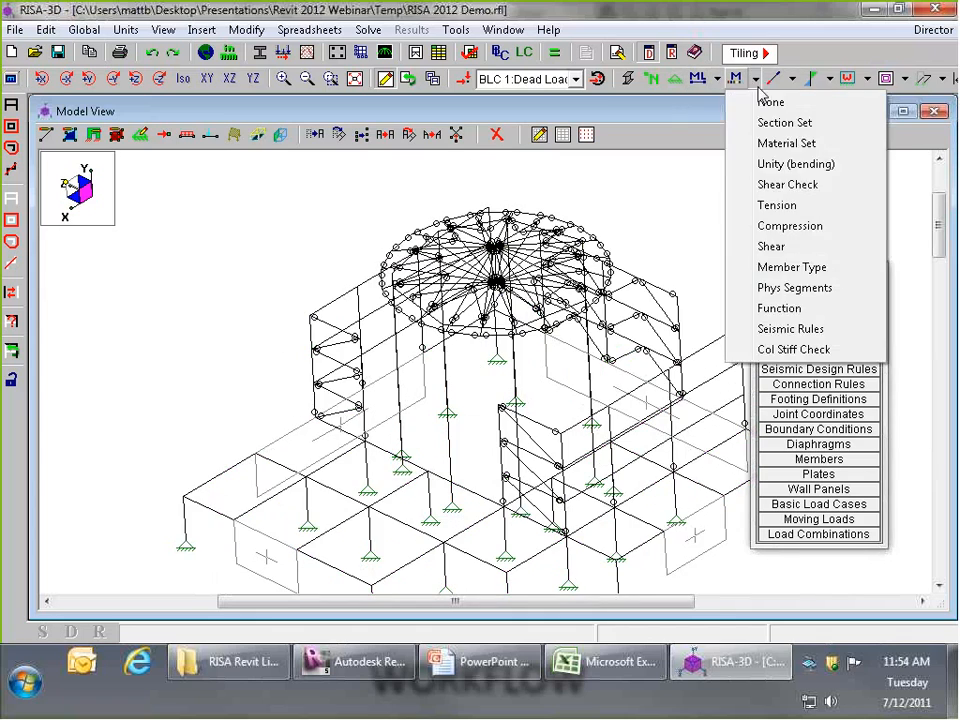
{"action": "left_click", "coordinate": [767, 143]}
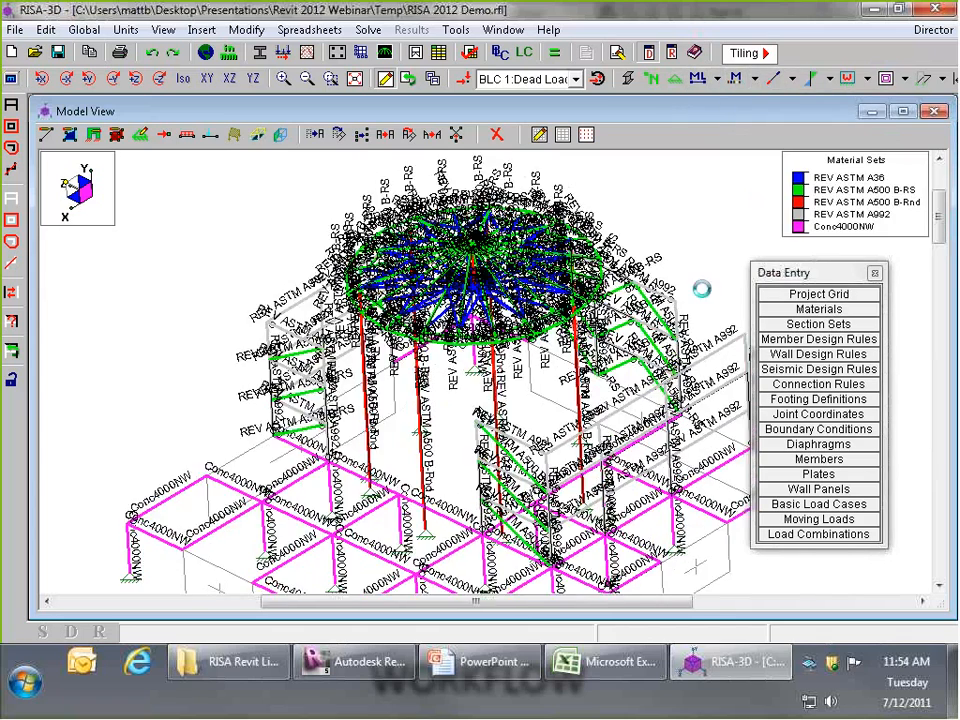
{"action": "scroll", "coordinate": [614, 378], "scroll_direction": "up", "scroll_amount": 5}
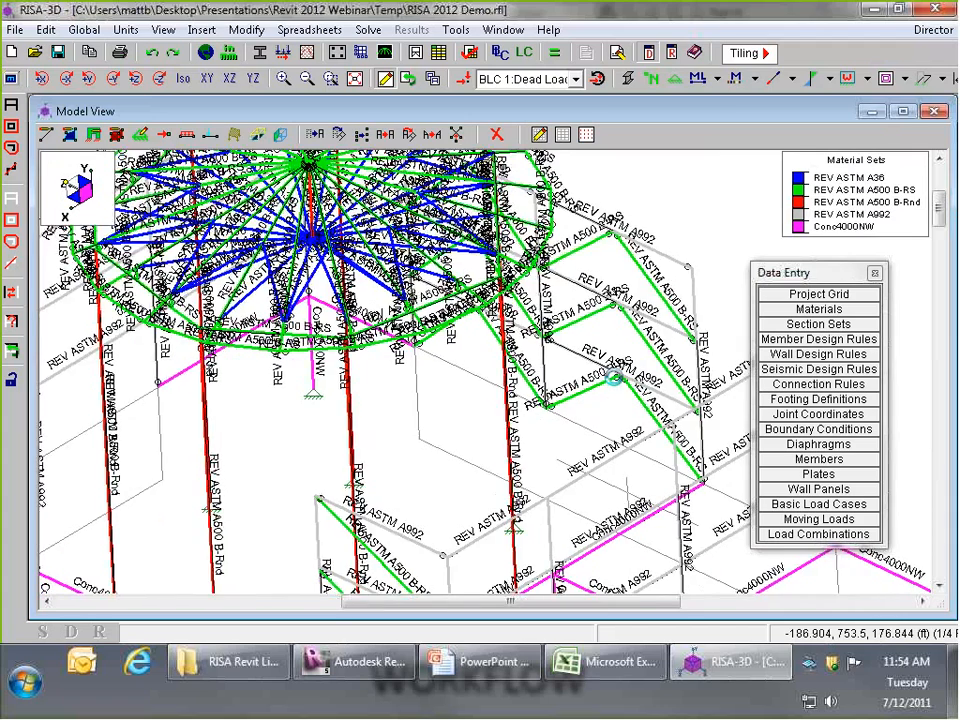
{"action": "scroll", "coordinate": [614, 378], "scroll_direction": "down", "scroll_amount": 4}
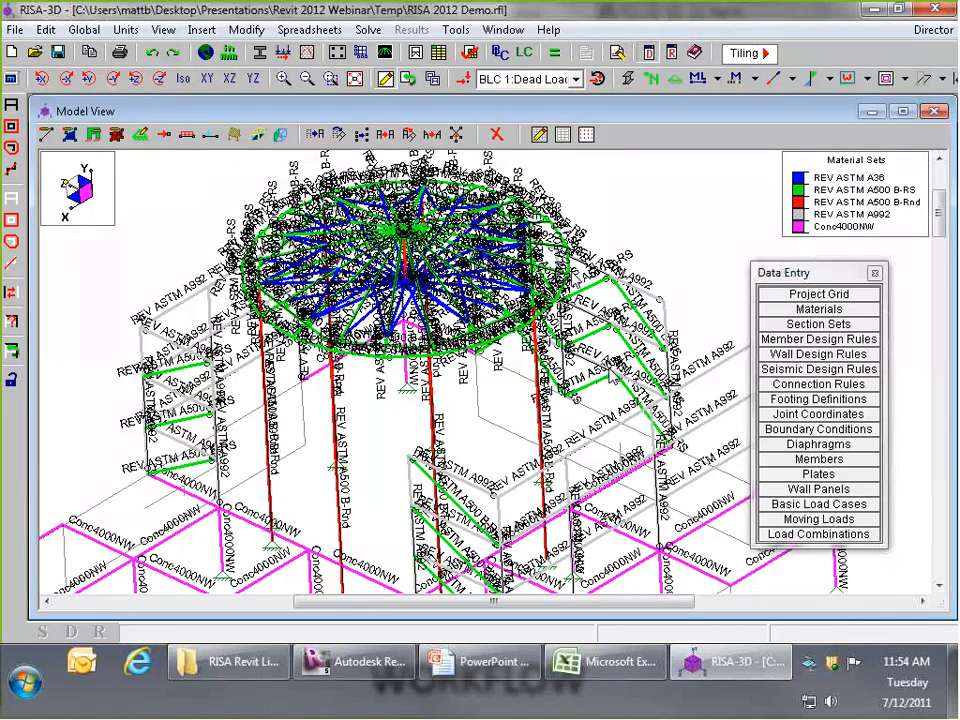
{"action": "scroll", "coordinate": [410, 208], "scroll_direction": "up", "scroll_amount": 4}
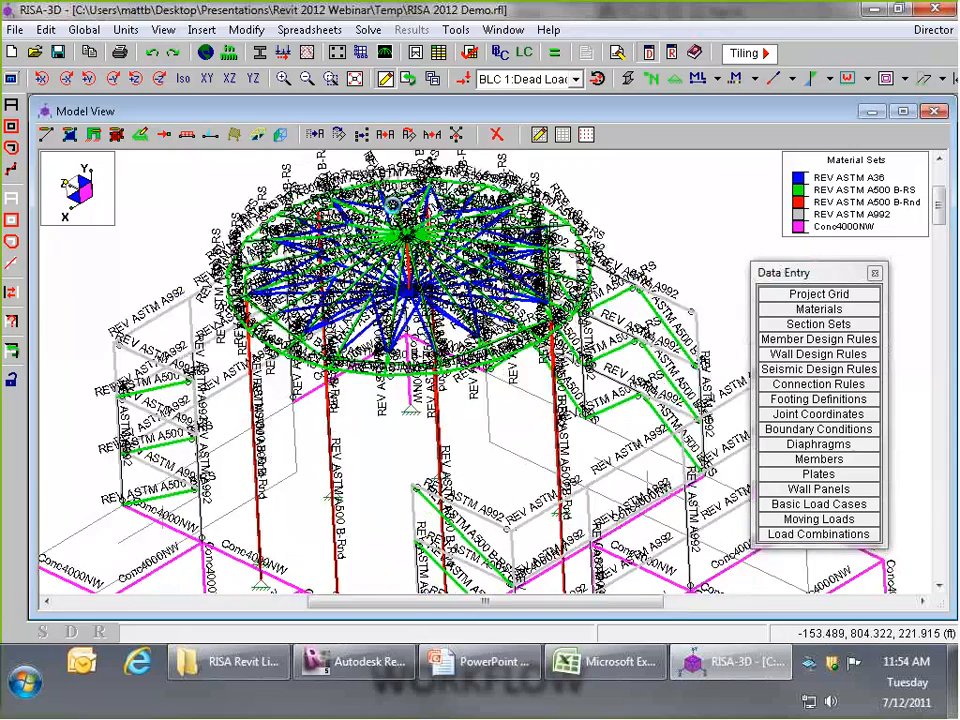
{"action": "scroll", "coordinate": [570, 248], "scroll_direction": "up", "scroll_amount": 4}
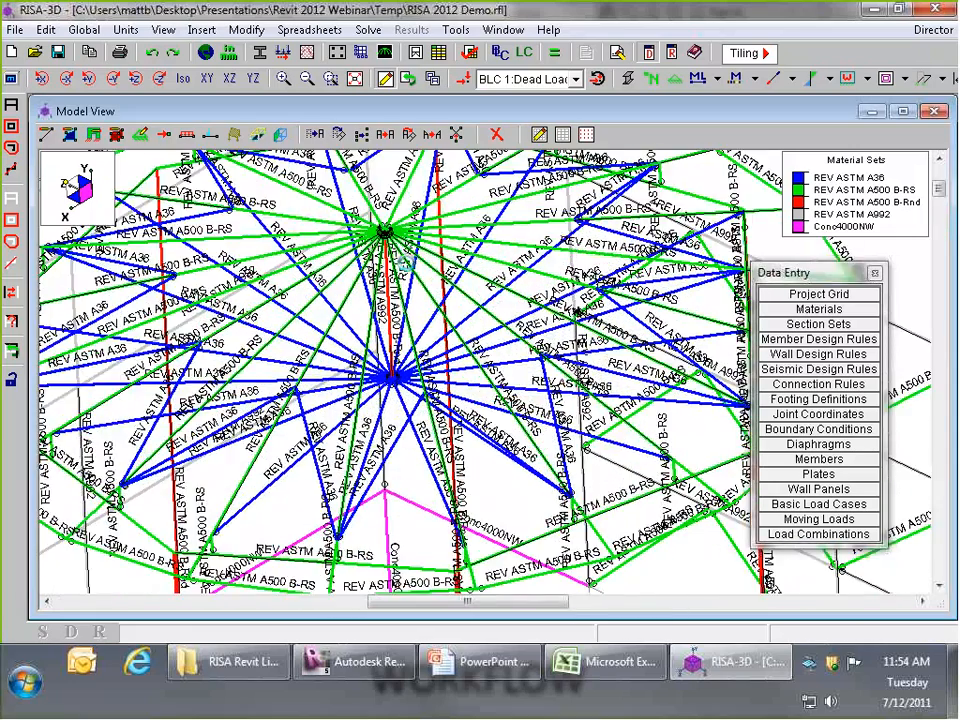
{"action": "scroll", "coordinate": [385, 232], "scroll_direction": "down", "scroll_amount": 6}
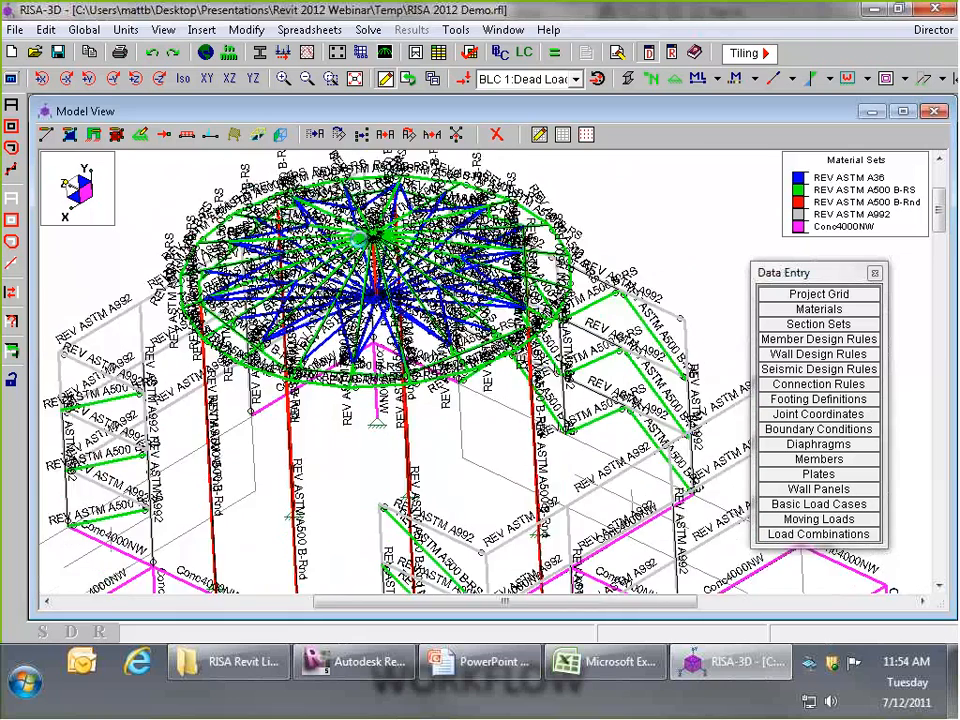
{"action": "scroll", "coordinate": [385, 232], "scroll_direction": "down", "scroll_amount": 6}
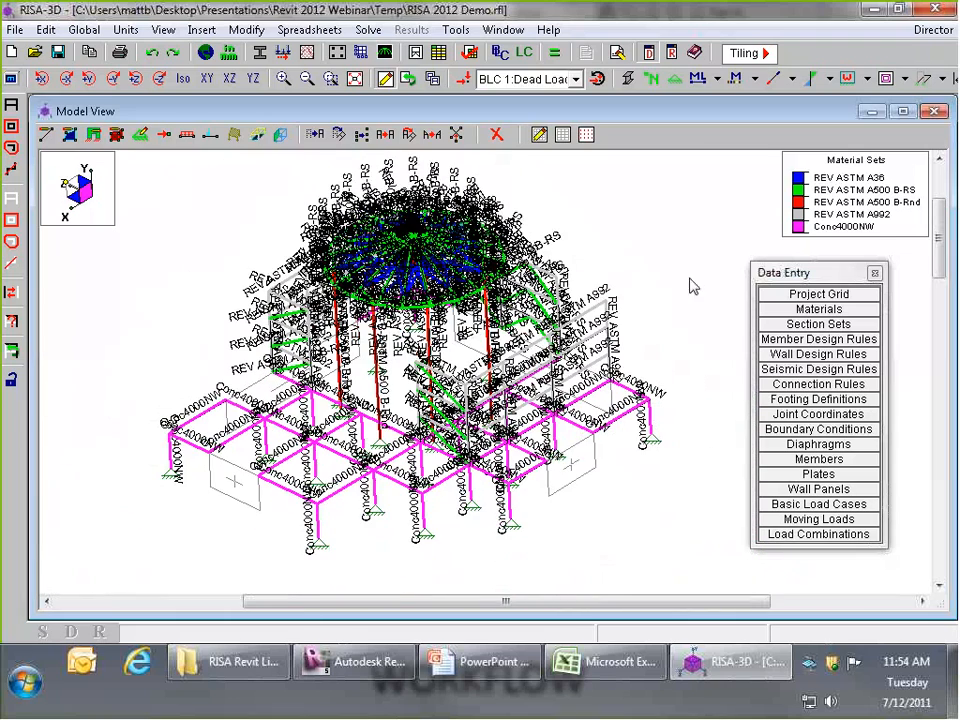
- Set the density of the hot rolled material REV ASTM A36 to 0 and turn off the material colouring of the members
{"action": "left_click", "coordinate": [818, 309]}
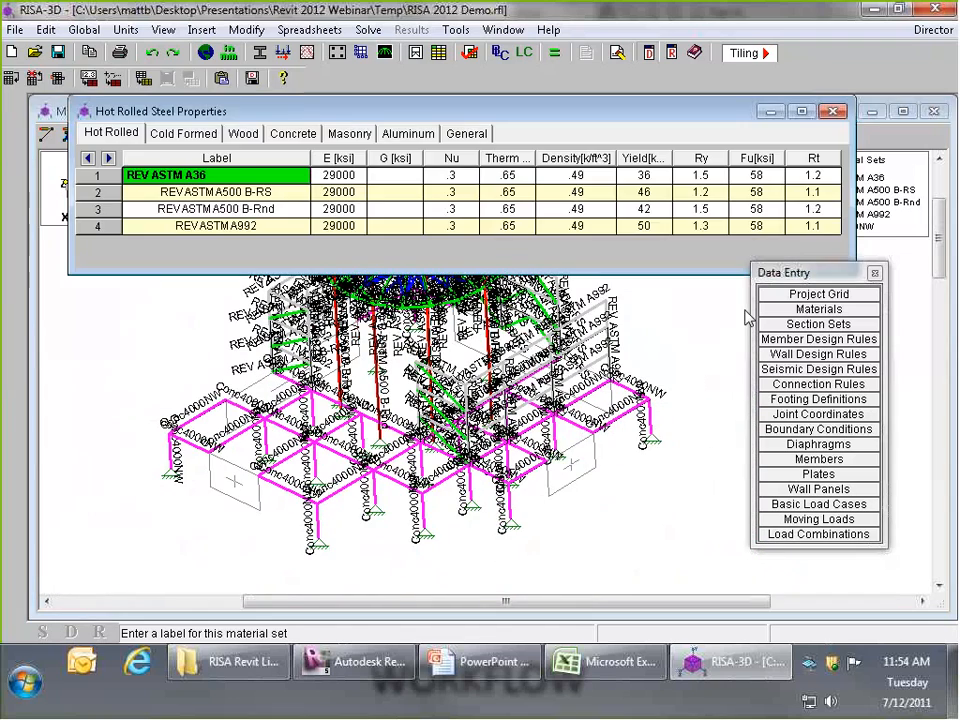
{"action": "left_click", "coordinate": [575, 175]}
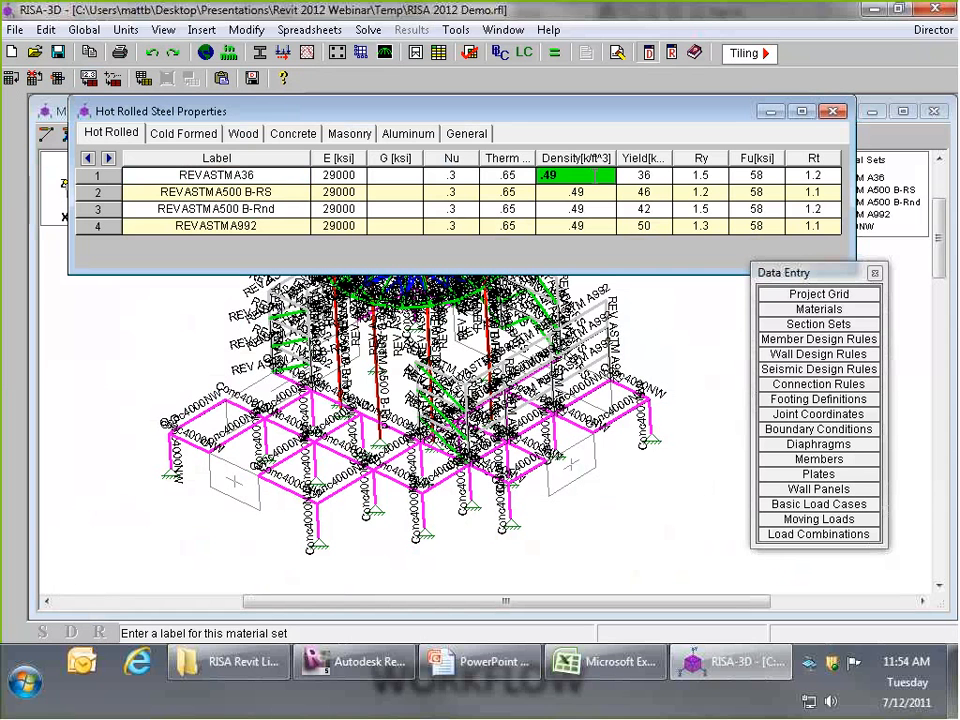
{"action": "type", "text": "0"}
{"action": "key", "text": "Return"}
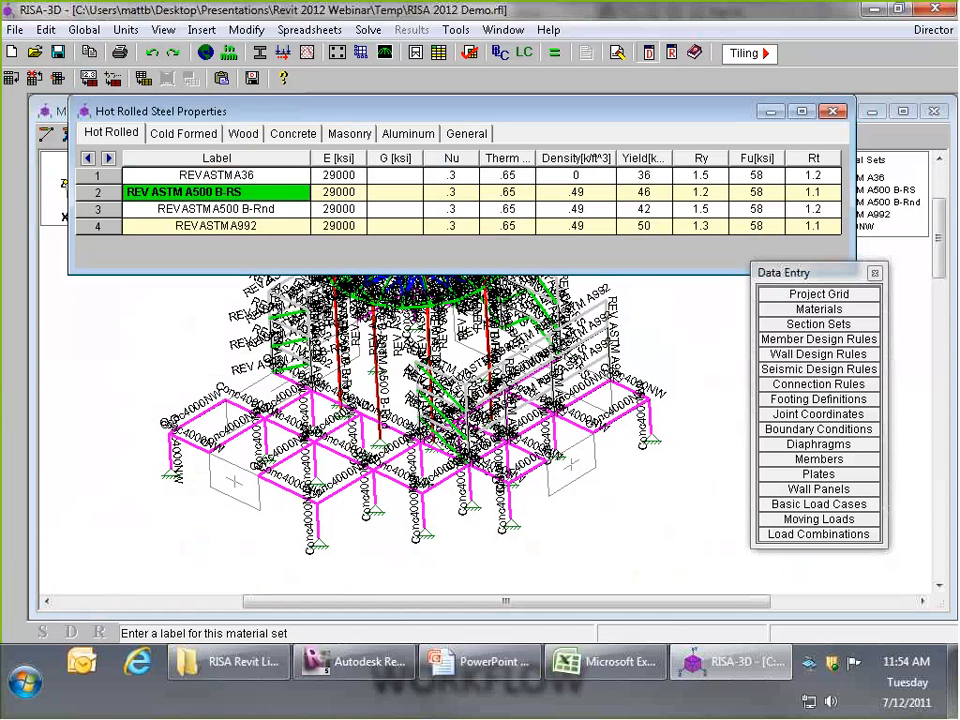
{"action": "left_click", "coordinate": [834, 113]}
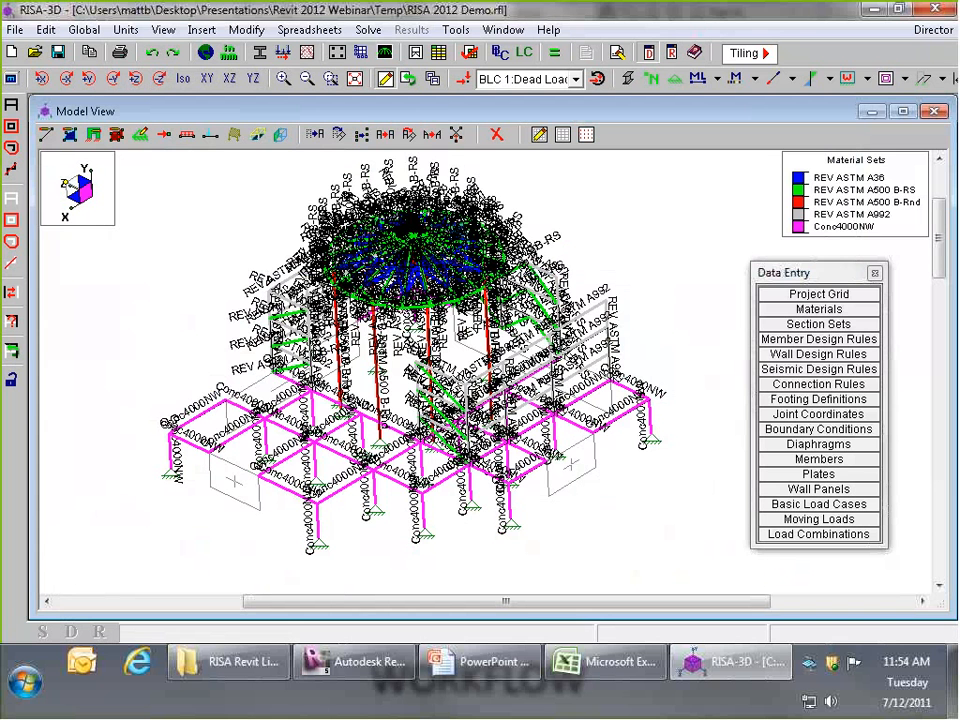
{"action": "left_click", "coordinate": [757, 79]}
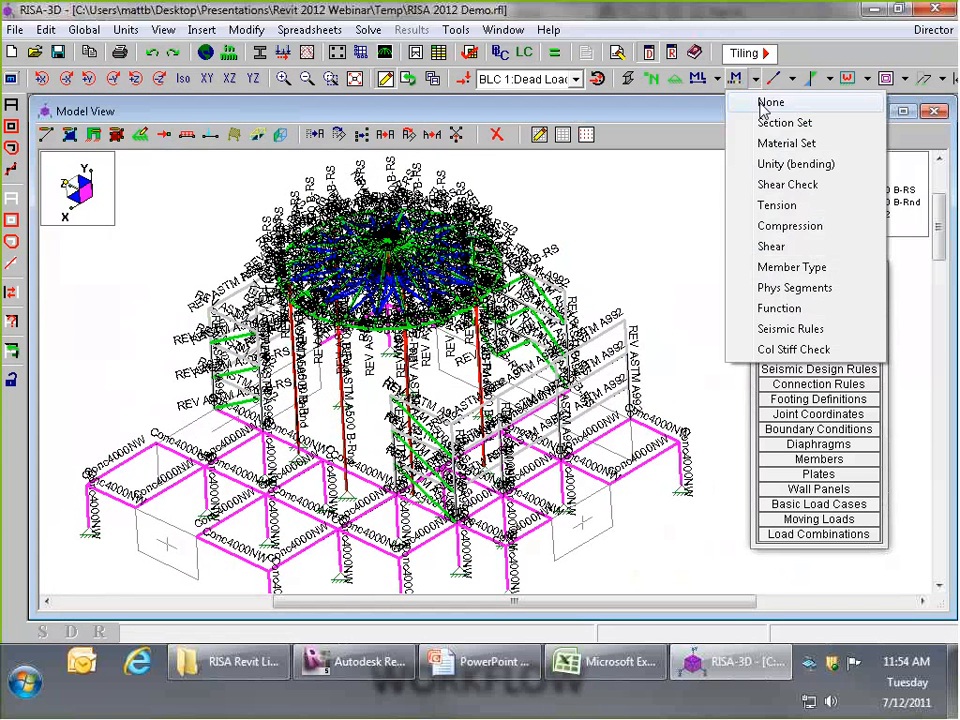
{"action": "left_click", "coordinate": [769, 103]}
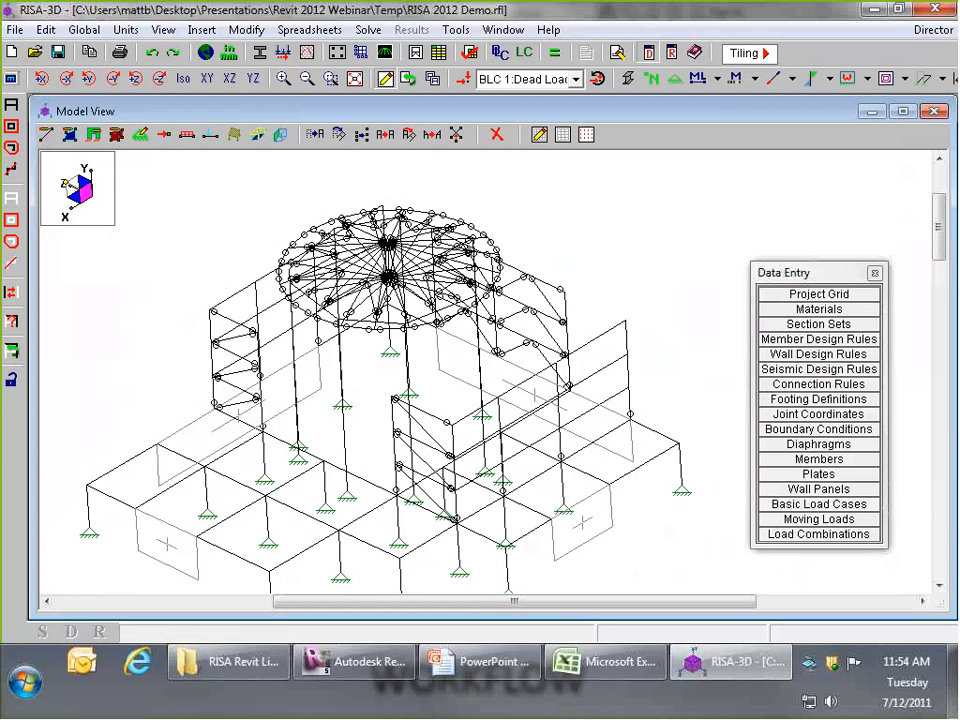
- Review the members' Hot Rolled steel design parameters, such as unbraced lengths and K factors, and return to the model view
{"action": "left_click", "coordinate": [765, 459]}
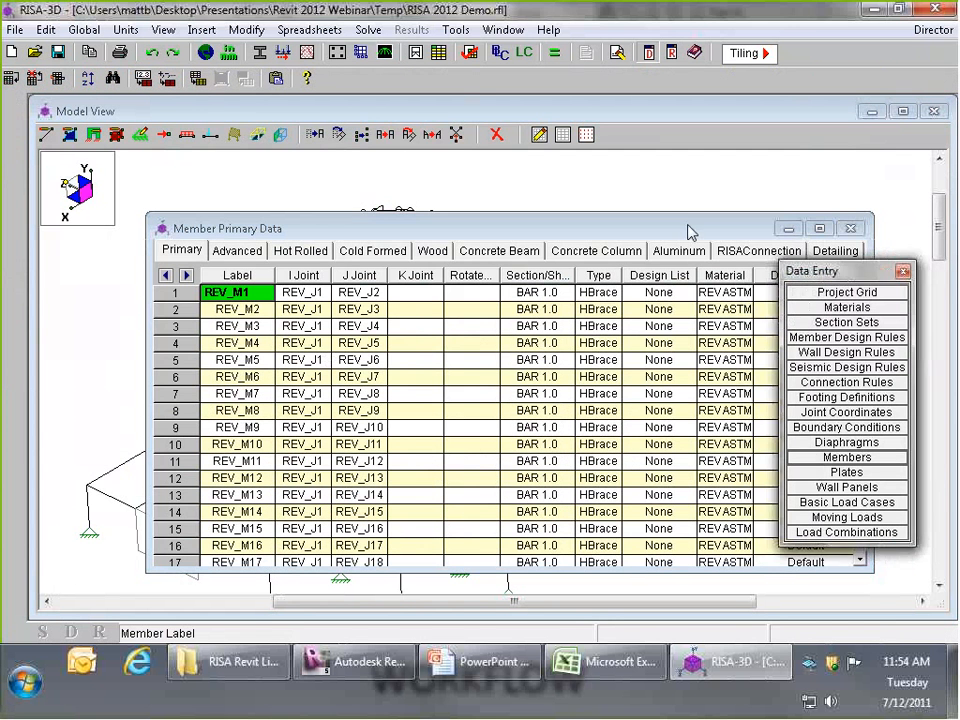
{"action": "left_click_drag", "start_coordinate": [640, 232], "coordinate": [548, 182]}
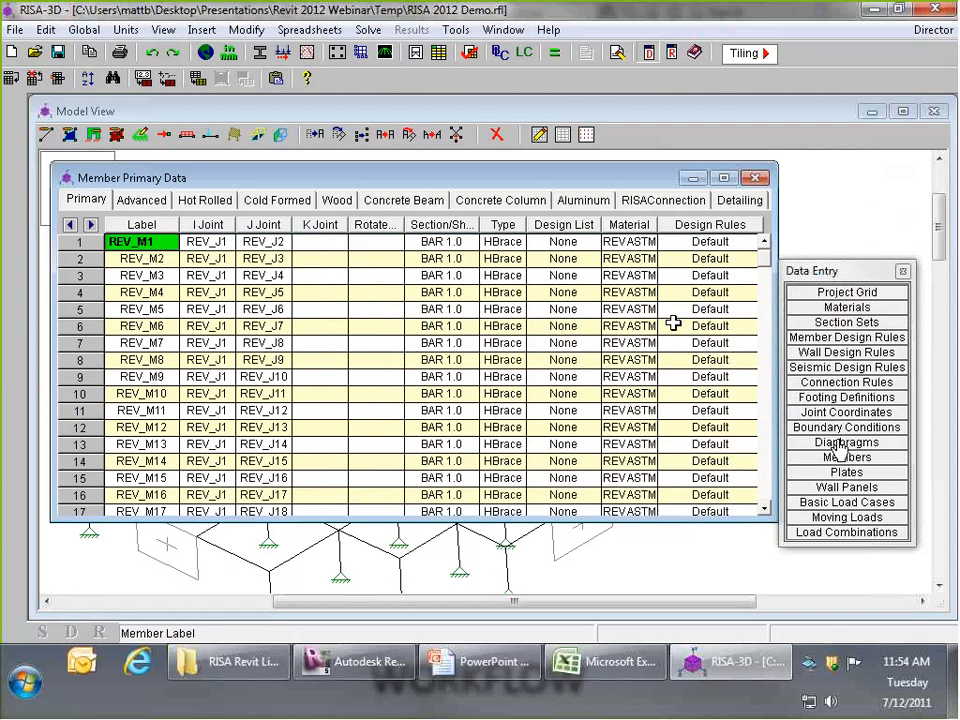
{"action": "left_click", "coordinate": [205, 200]}
{"action": "left_click", "coordinate": [210, 200]}
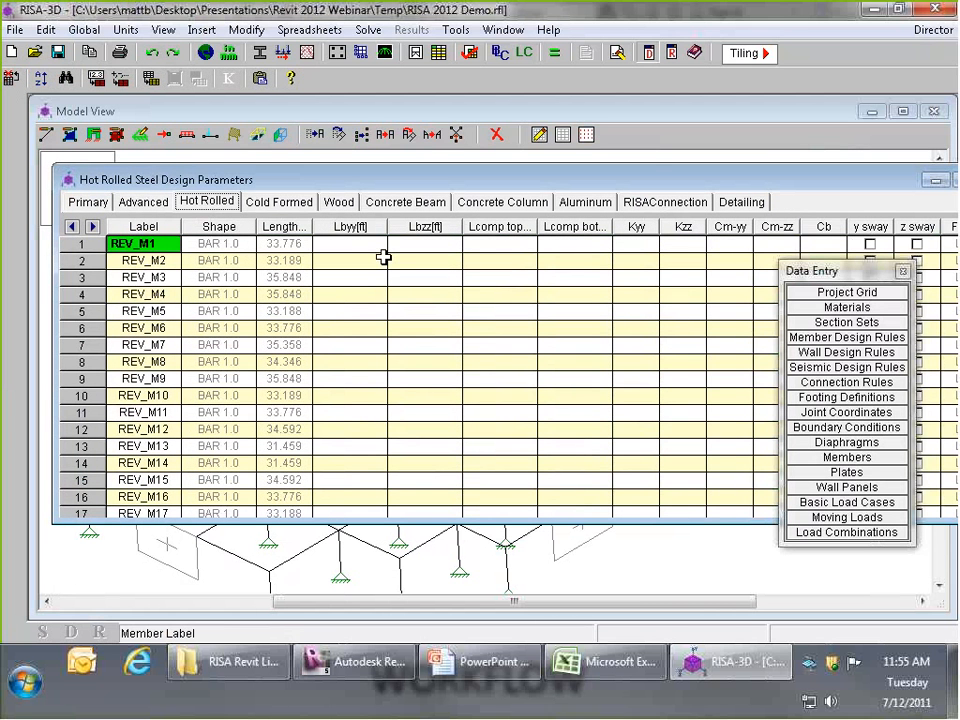
{"action": "left_click_drag", "start_coordinate": [840, 179], "coordinate": [765, 171]}
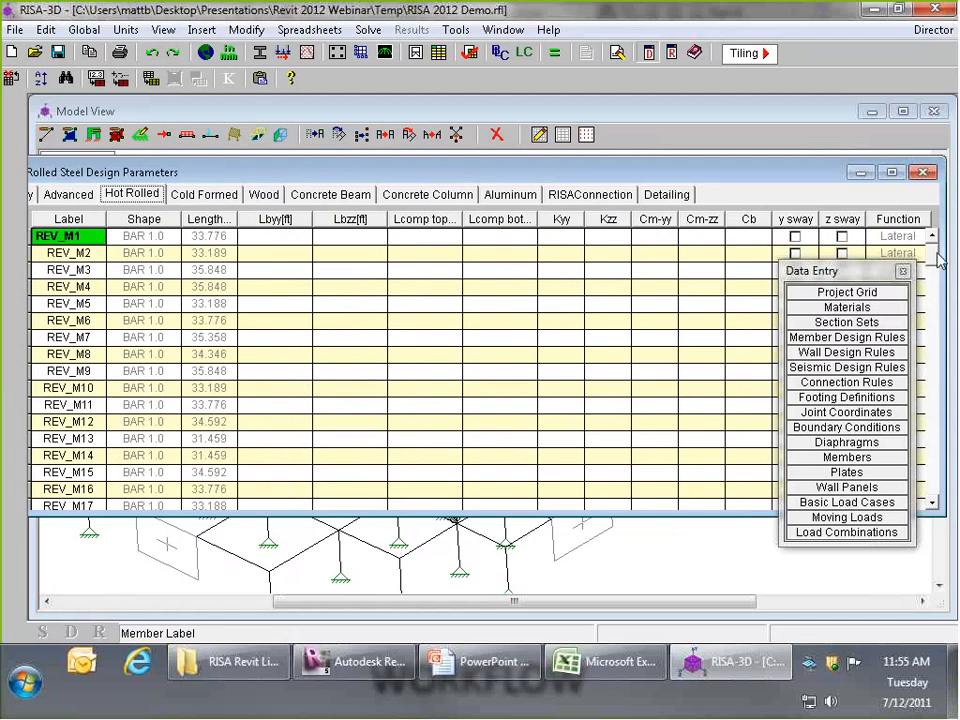
{"action": "left_click_drag", "start_coordinate": [934, 253], "coordinate": [930, 400]}
{"action": "left_click", "coordinate": [668, 531]}
{"action": "scroll", "coordinate": [668, 531], "scroll_direction": "down", "scroll_amount": 1}
{"action": "scroll", "coordinate": [469, 354], "scroll_direction": "up", "scroll_amount": 2}
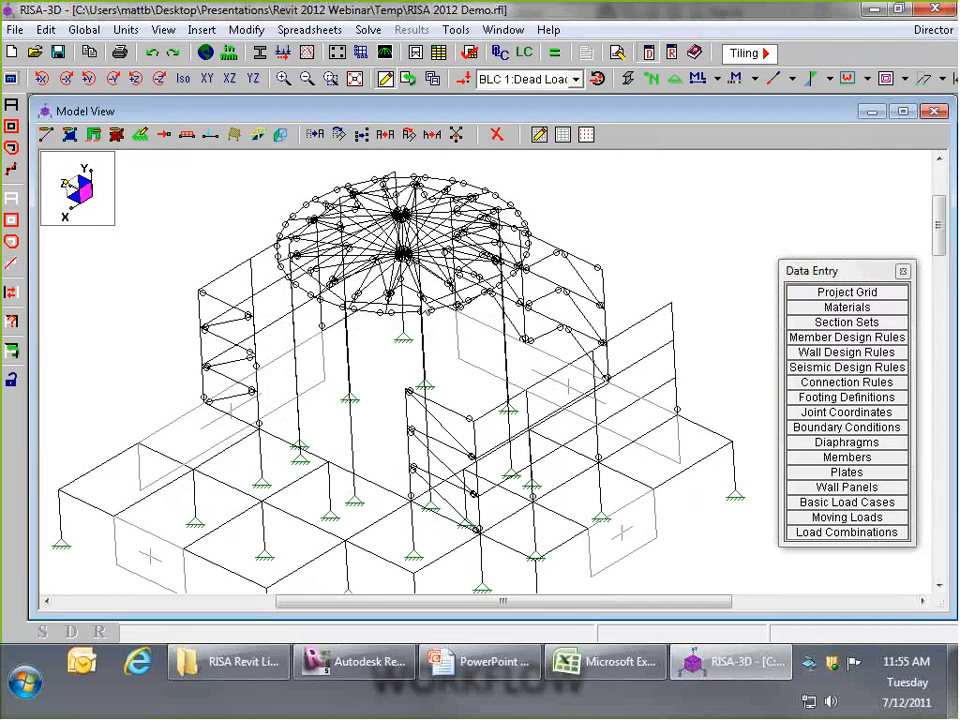
{"action": "left_click", "coordinate": [201, 29]}
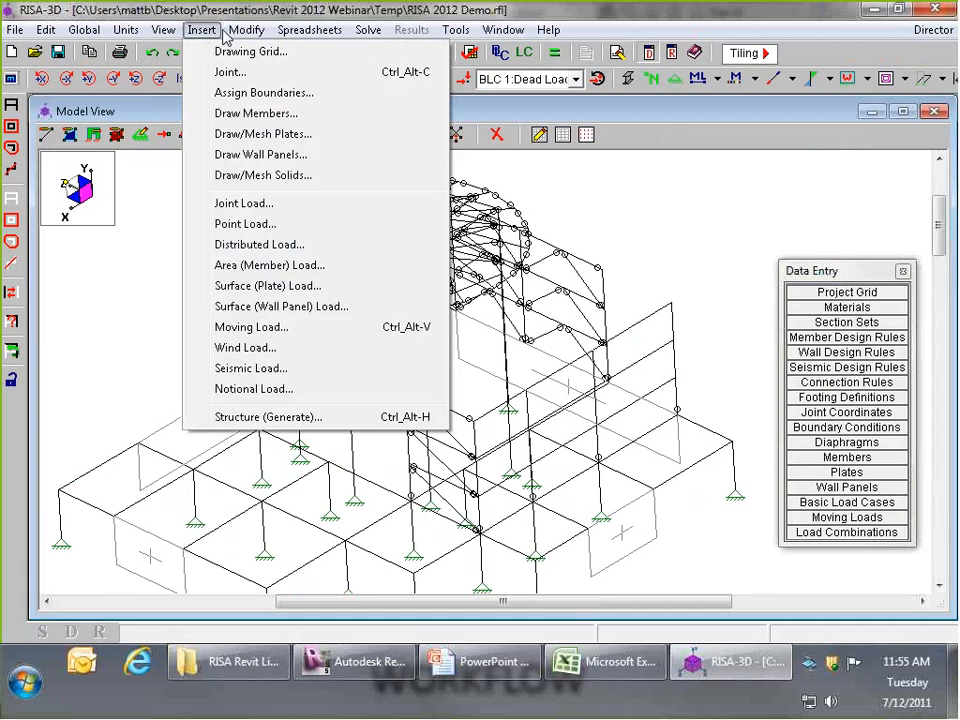
{"action": "left_click", "coordinate": [201, 29]}
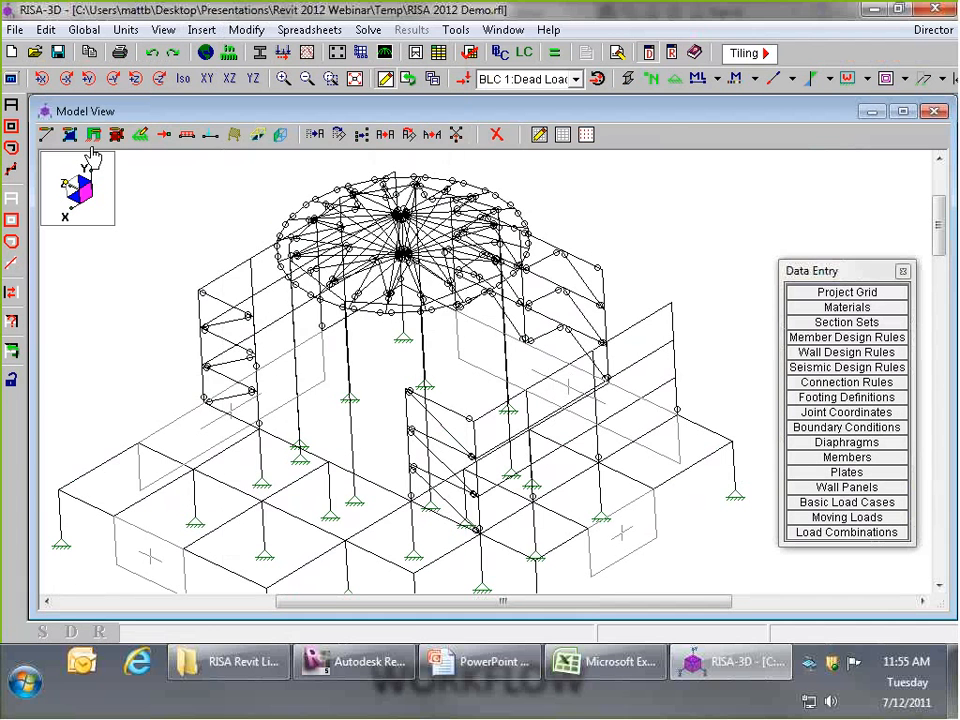
- Apply unbraced lengths of 6 ft for Lcomp top, Lcomp bottom and Lbyy to all selected members
{"action": "left_click", "coordinate": [45, 137]}
{"action": "left_click", "coordinate": [298, 165]}
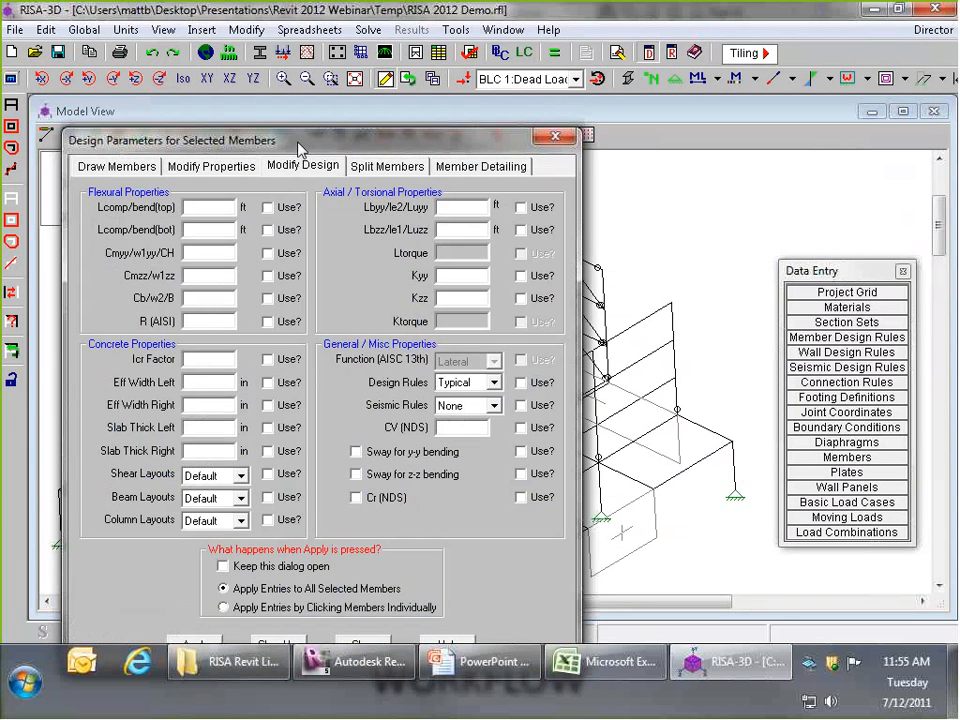
{"action": "left_click_drag", "start_coordinate": [298, 148], "coordinate": [311, 75]}
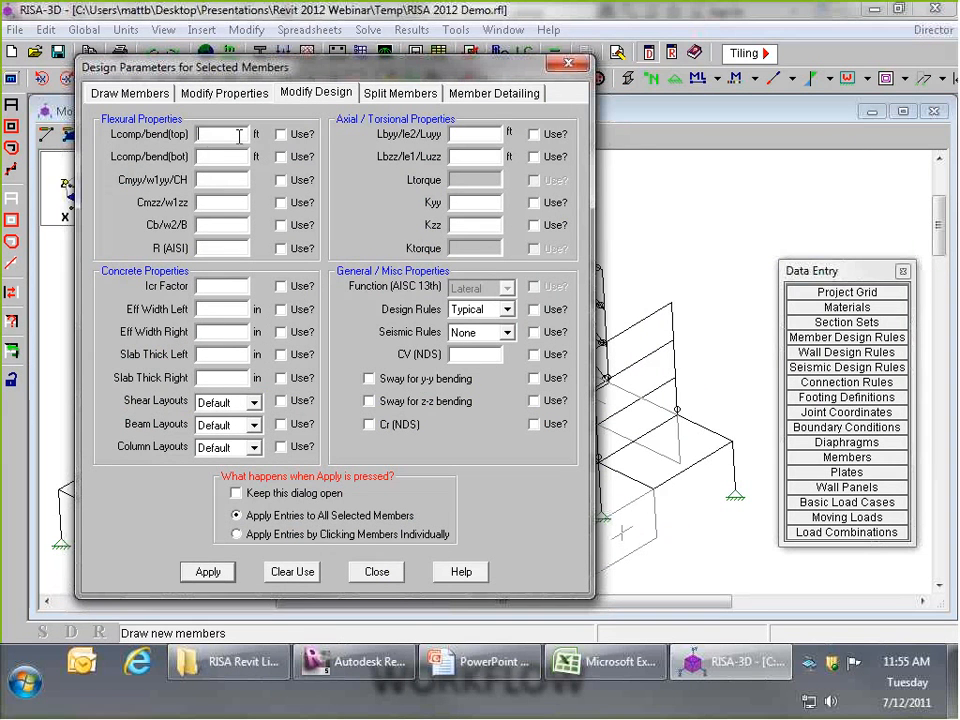
{"action": "type", "text": "6"}
{"action": "left_click", "coordinate": [207, 156]}
{"action": "type", "text": "6"}
{"action": "left_click", "coordinate": [281, 134]}
{"action": "left_click", "coordinate": [282, 156]}
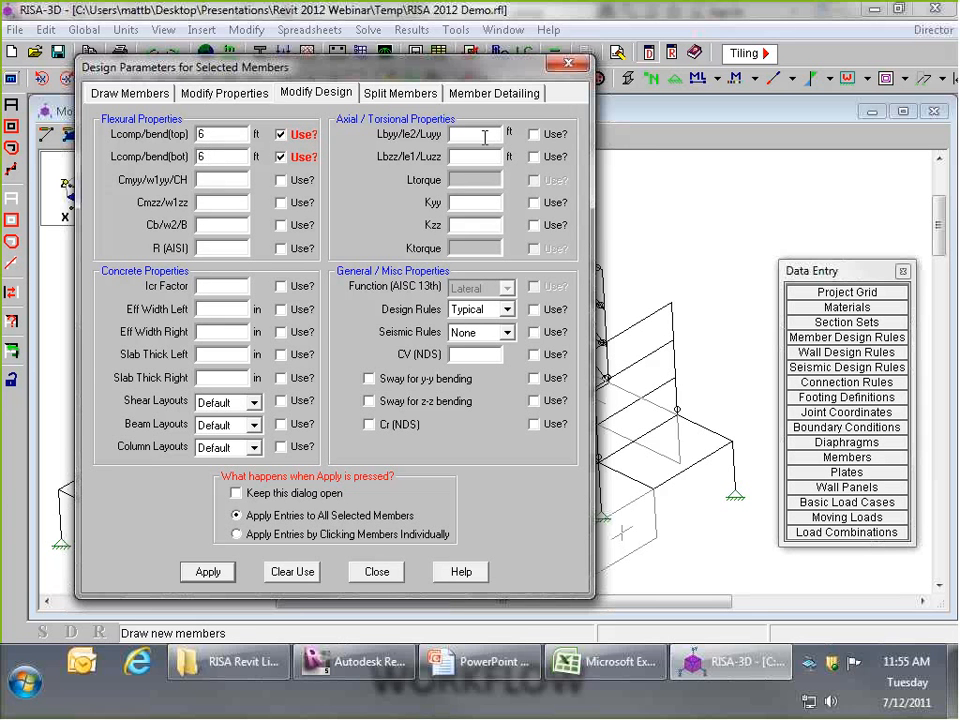
{"action": "left_click", "coordinate": [455, 137]}
{"action": "type", "text": "6"}
{"action": "left_click", "coordinate": [208, 571]}
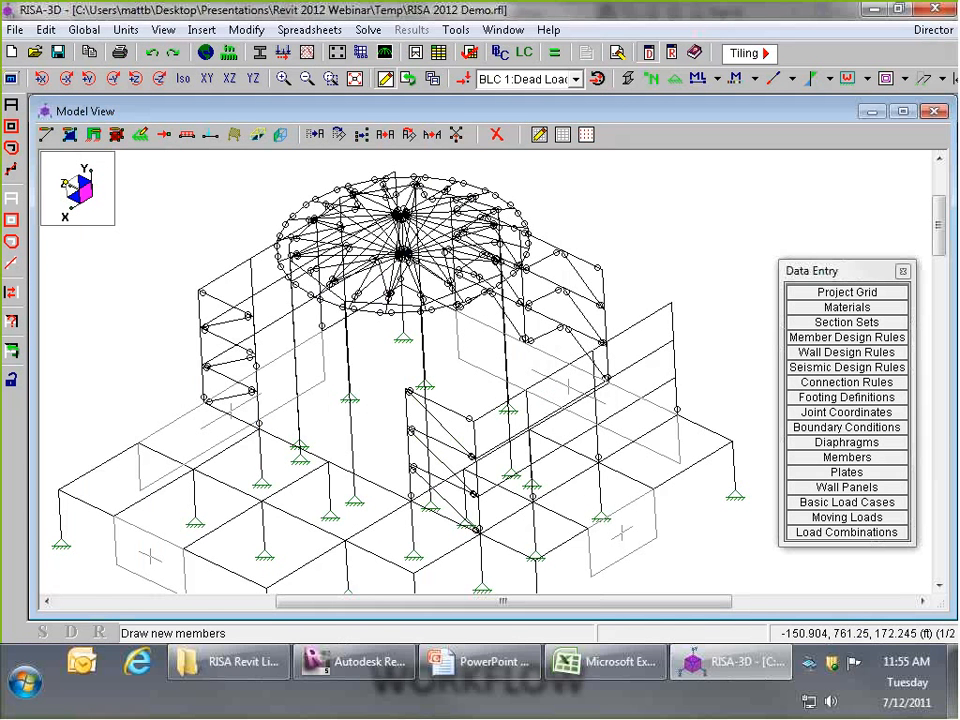
- Unselect the whole model and select only the members with the BAR 1.0 shape
{"action": "left_click", "coordinate": [11, 198]}
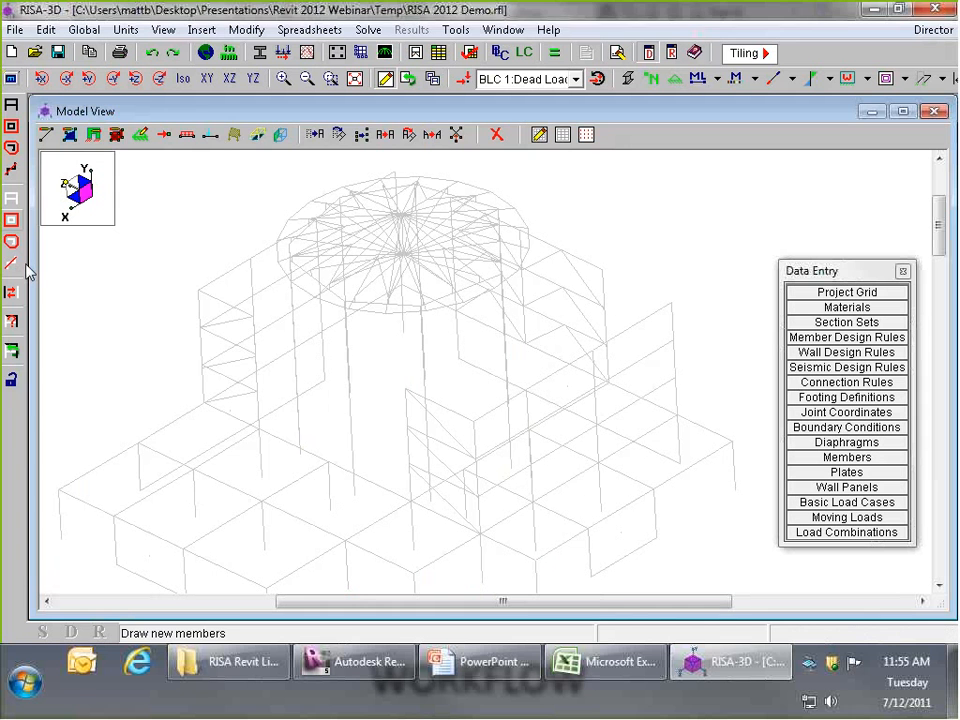
{"action": "left_click", "coordinate": [11, 321]}
{"action": "left_click", "coordinate": [90, 147]}
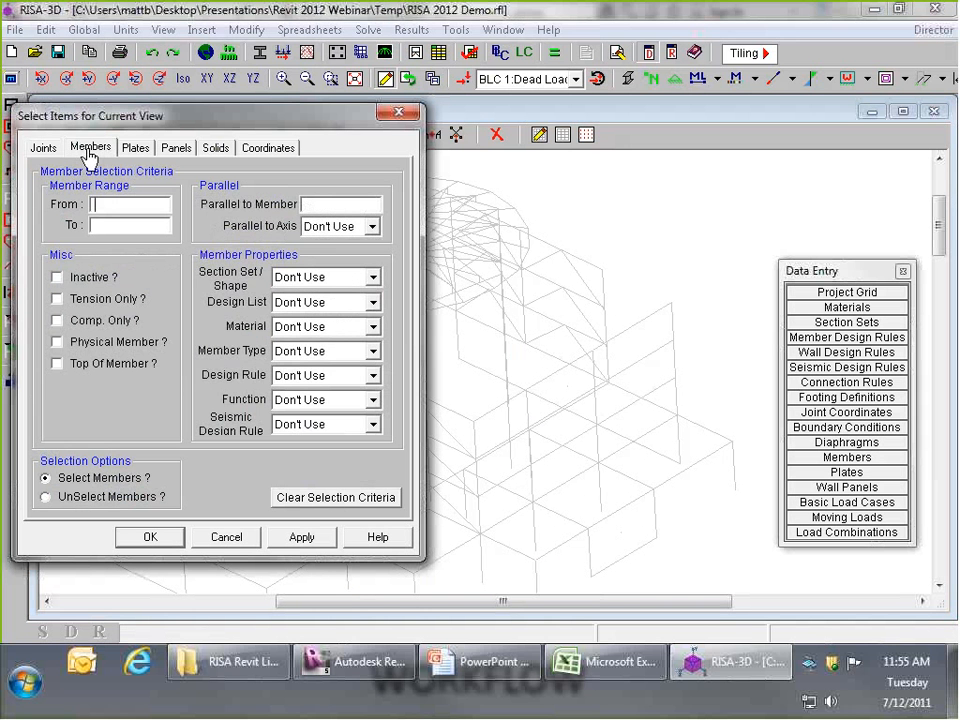
{"action": "left_click", "coordinate": [362, 278]}
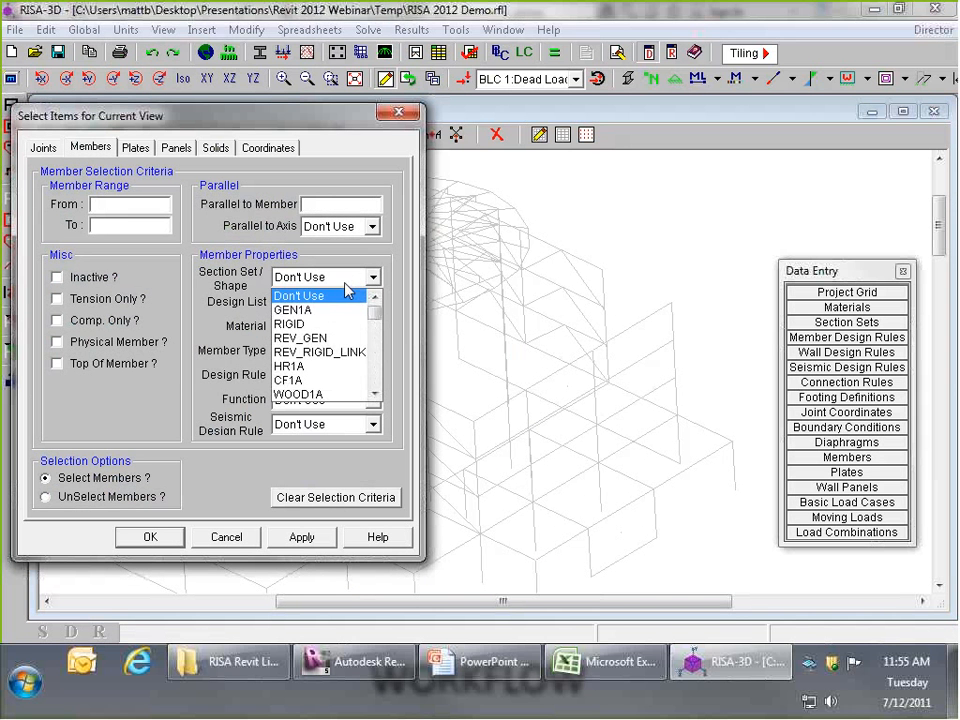
{"action": "left_click_drag", "start_coordinate": [375, 300], "coordinate": [376, 334]}
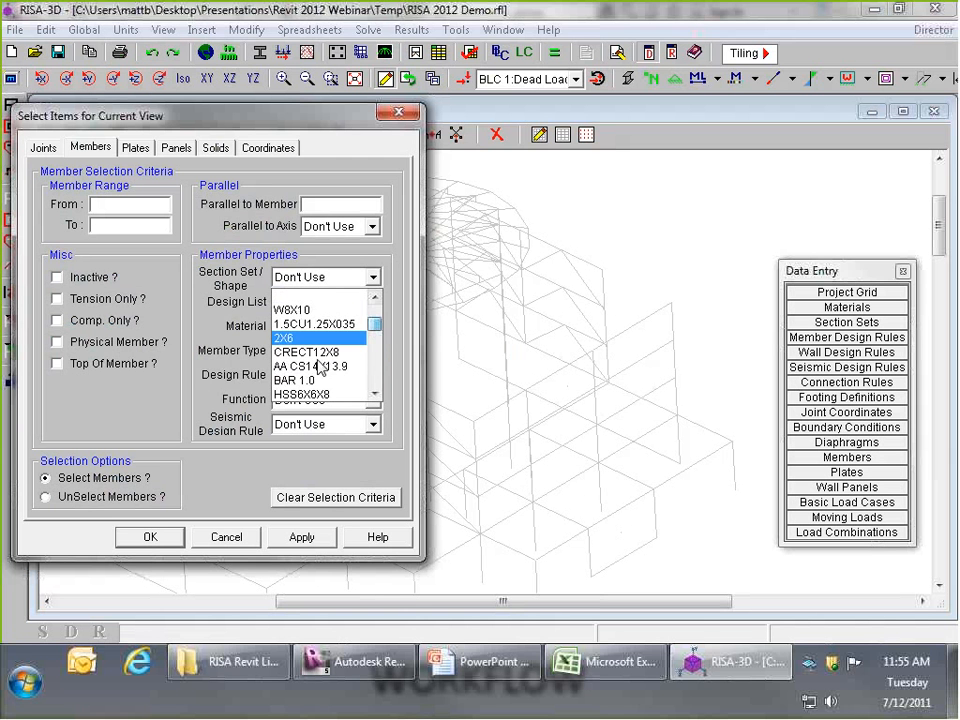
{"action": "left_click", "coordinate": [308, 380]}
{"action": "left_click", "coordinate": [150, 537]}
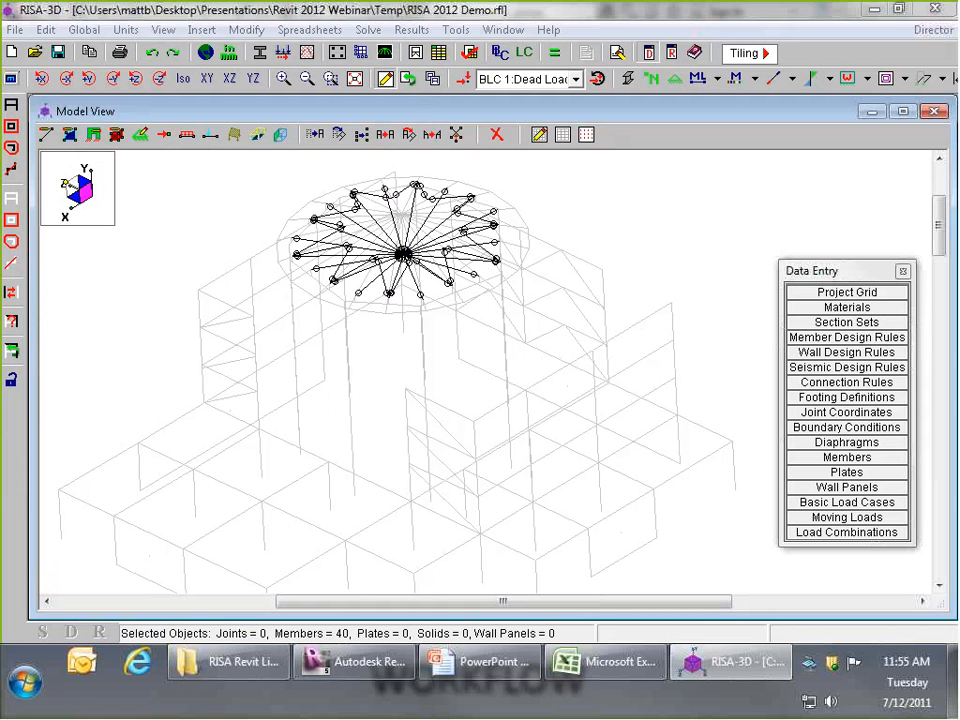
- Set the selected BAR 1.0 roof members to Euler Buckling behaviour and reselect the entire model
{"action": "left_click", "coordinate": [45, 134]}
{"action": "left_click", "coordinate": [146, 178]}
{"action": "left_click", "coordinate": [236, 166]}
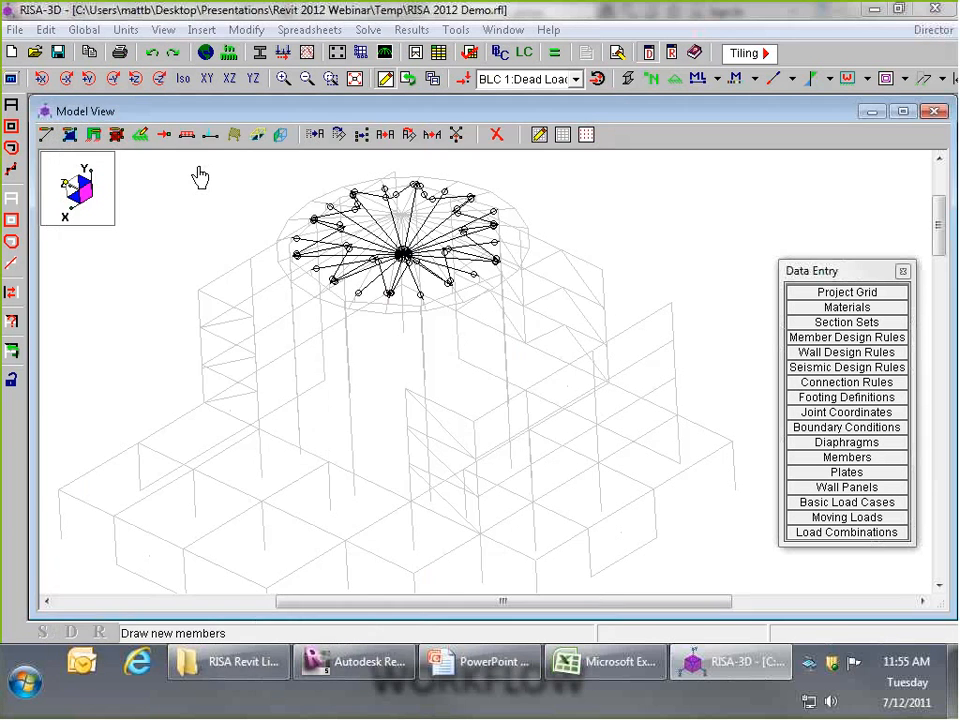
{"action": "left_click_drag", "start_coordinate": [272, 48], "coordinate": [272, 48]}
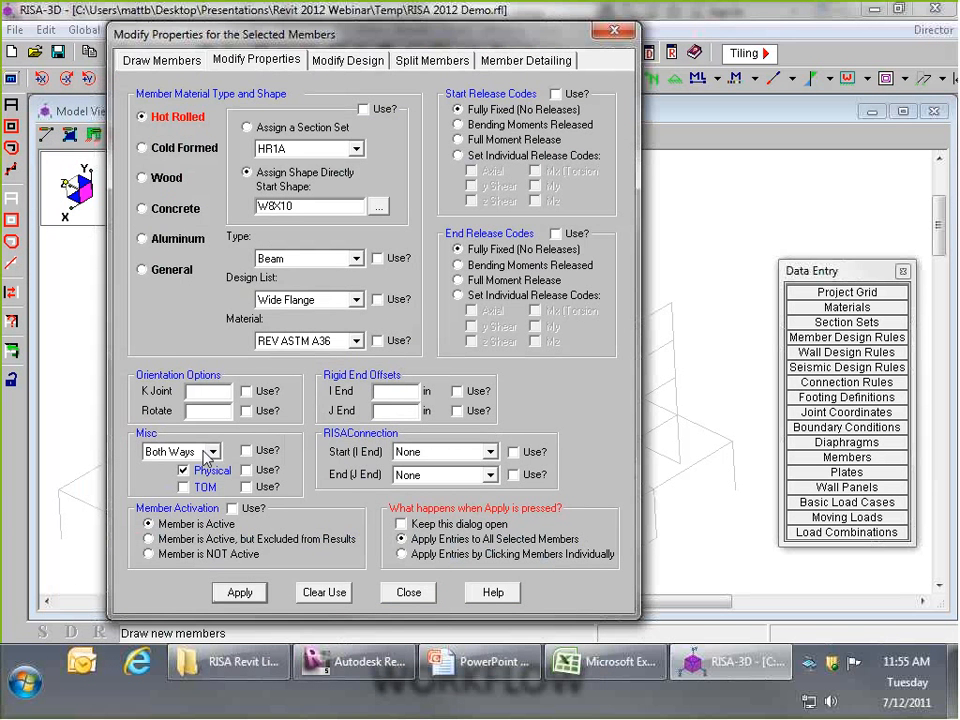
{"action": "left_click", "coordinate": [210, 452]}
{"action": "left_click", "coordinate": [197, 493]}
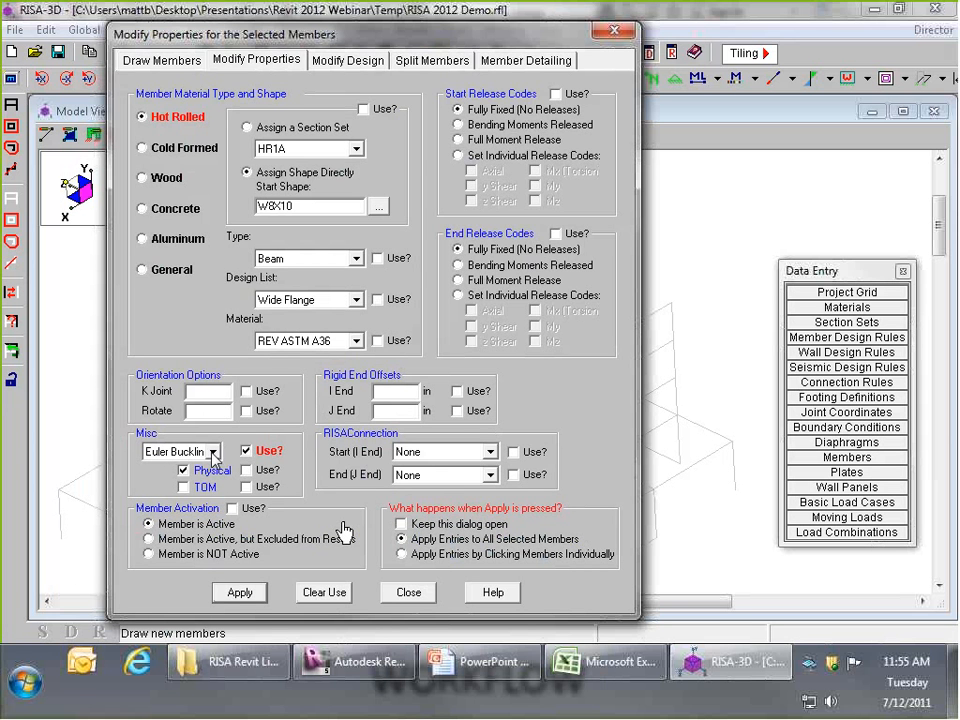
{"action": "left_click", "coordinate": [240, 592]}
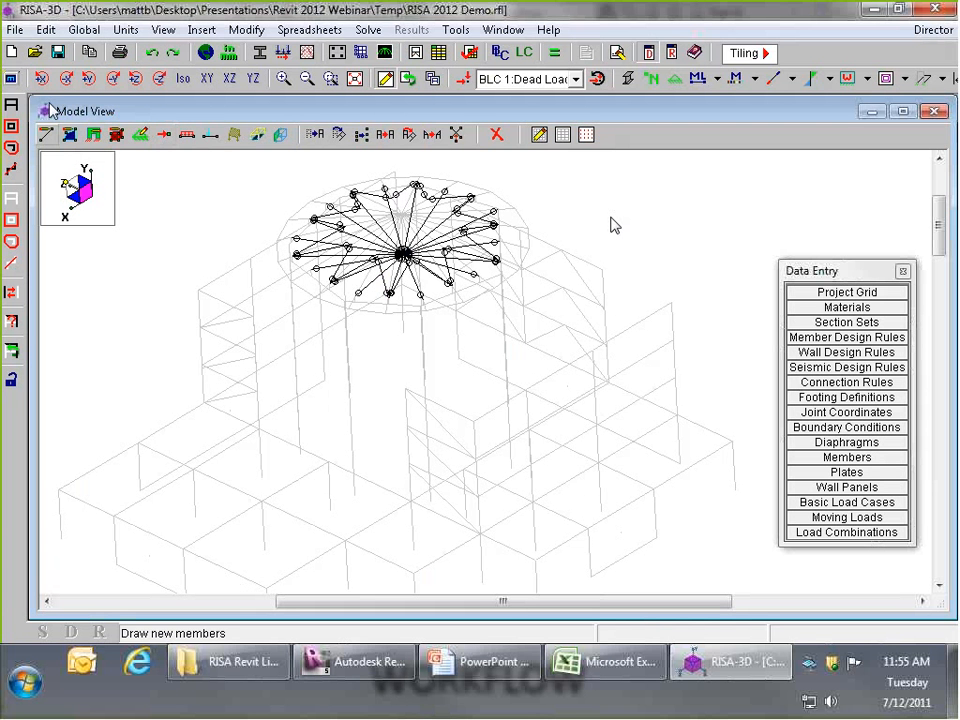
{"action": "left_click", "coordinate": [11, 107]}
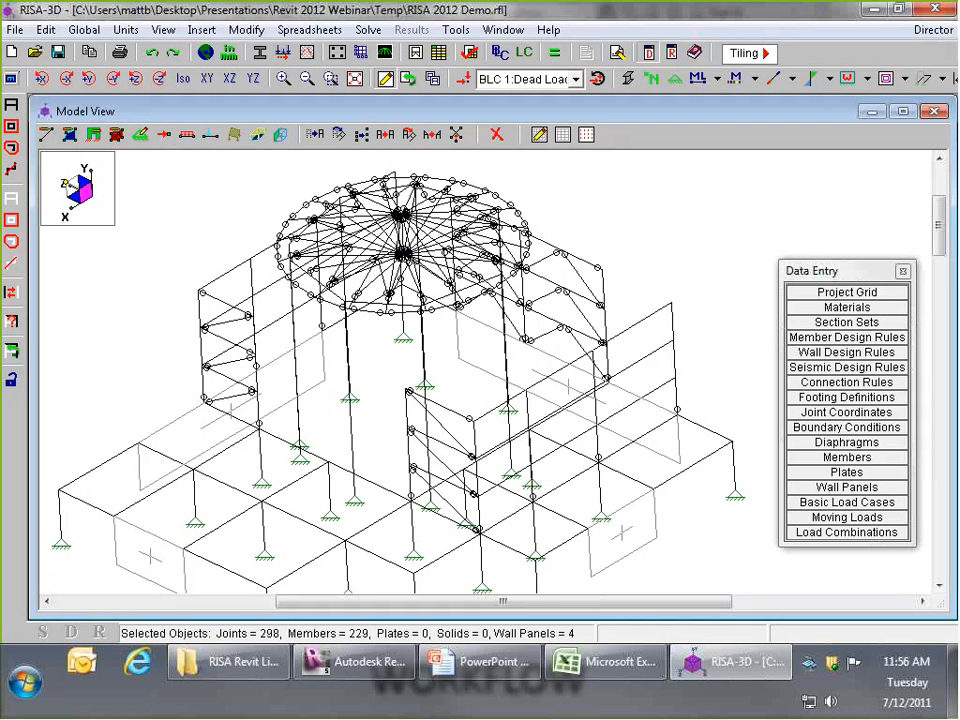
- Display the BLC 1 Dead Load loads on the model and examine them on the floor beams and cone roof
{"action": "middle_click_drag", "start_coordinate": [346, 410], "coordinate": [584, 417]}
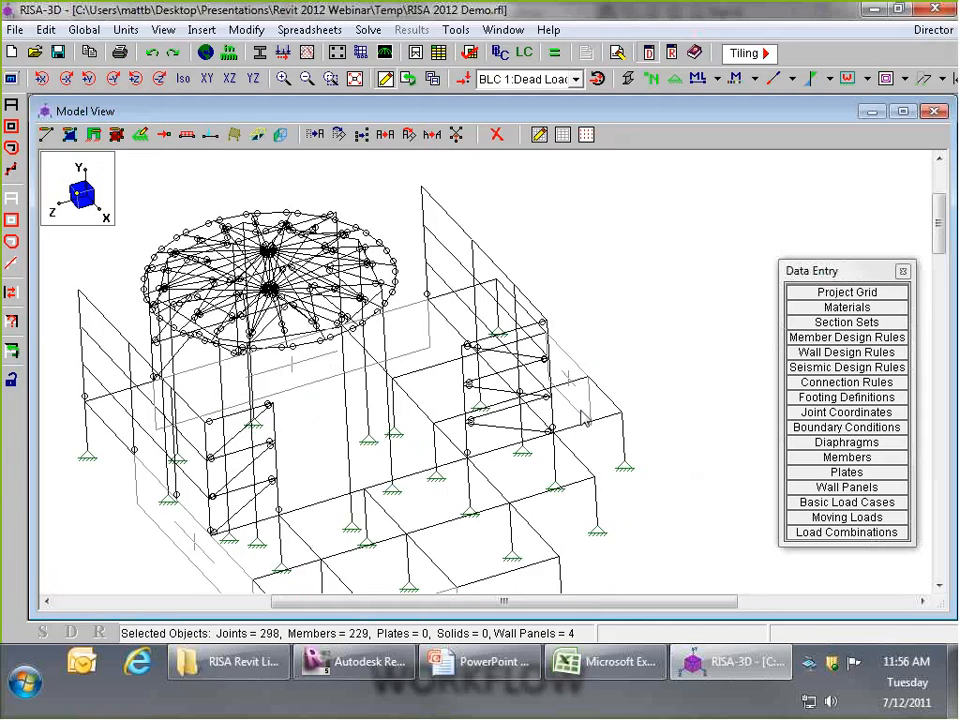
{"action": "left_click", "coordinate": [466, 79]}
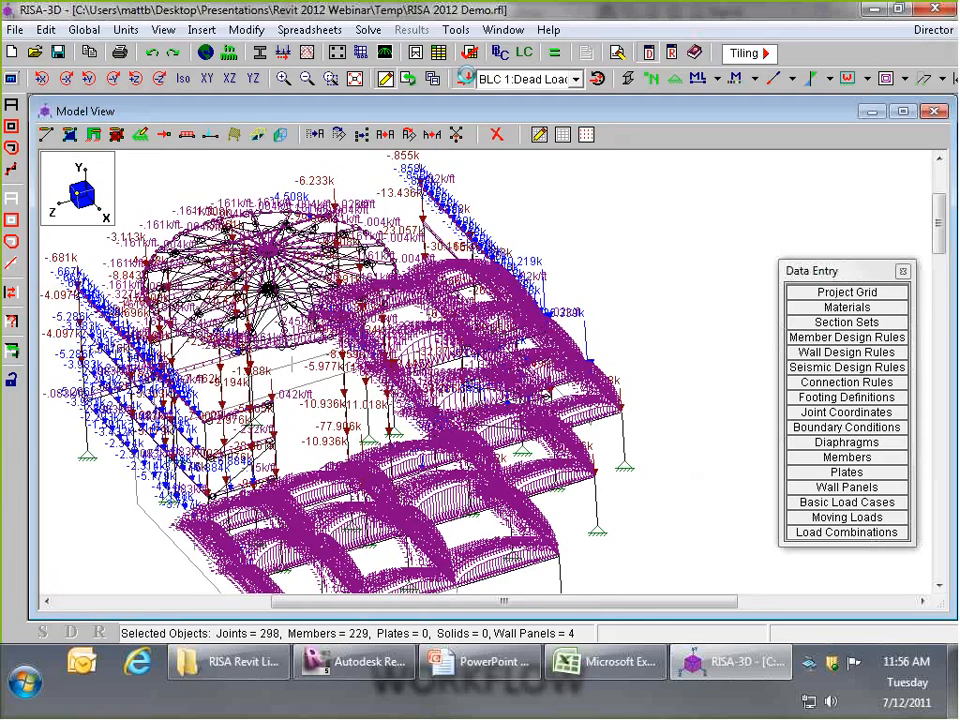
{"action": "scroll", "coordinate": [525, 550], "scroll_direction": "up", "scroll_amount": 6}
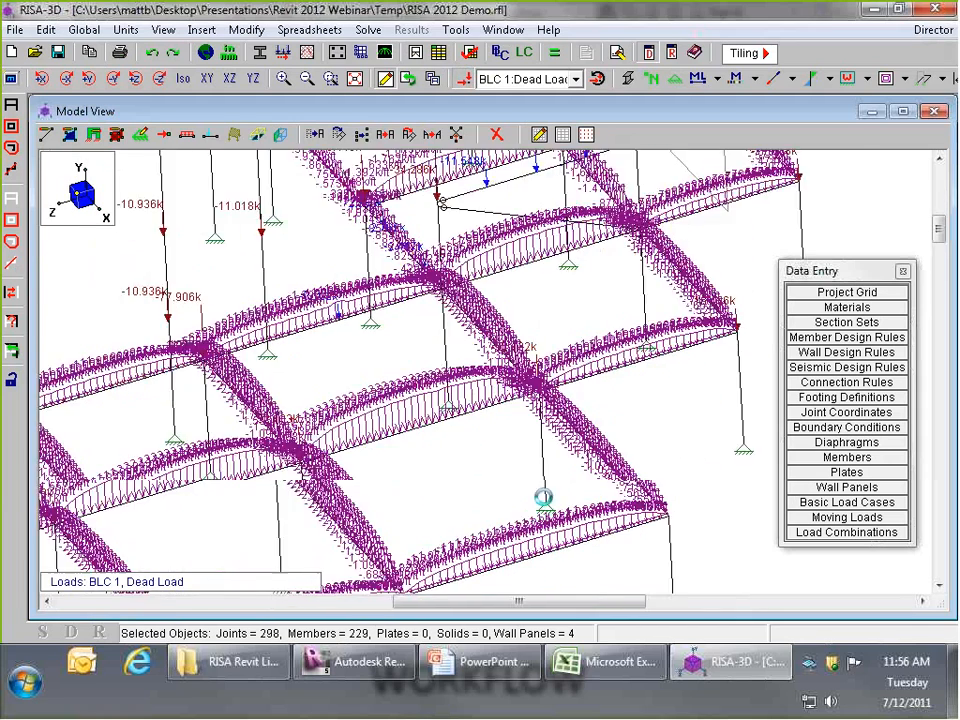
{"action": "scroll", "coordinate": [571, 472], "scroll_direction": "down", "scroll_amount": 6}
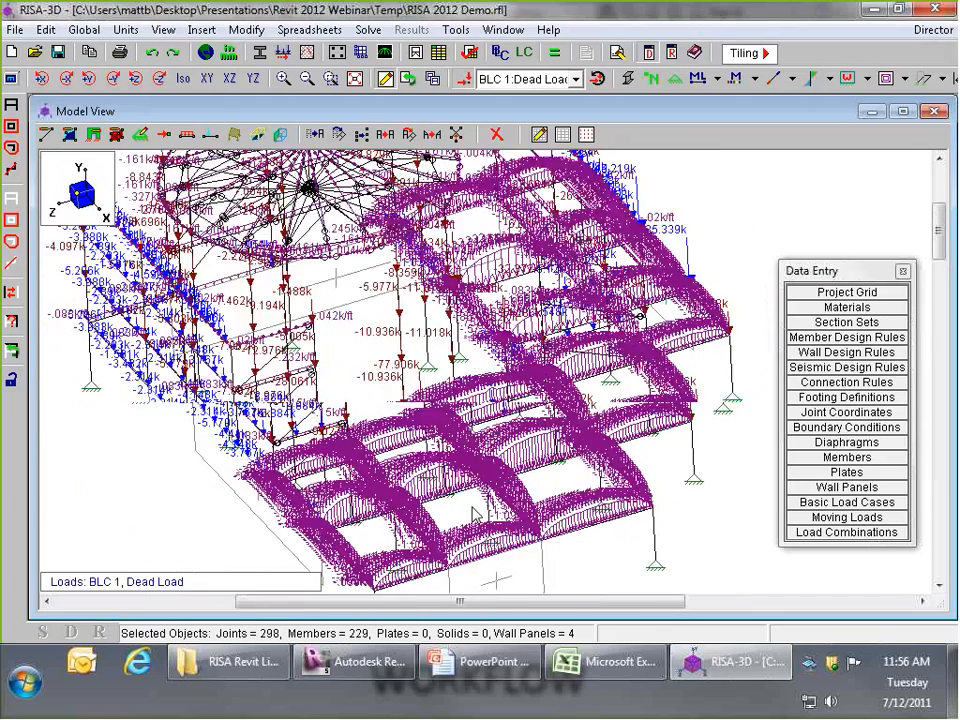
{"action": "scroll", "coordinate": [471, 505], "scroll_direction": "up", "scroll_amount": 4}
{"action": "scroll", "coordinate": [587, 568], "scroll_direction": "down", "scroll_amount": 4}
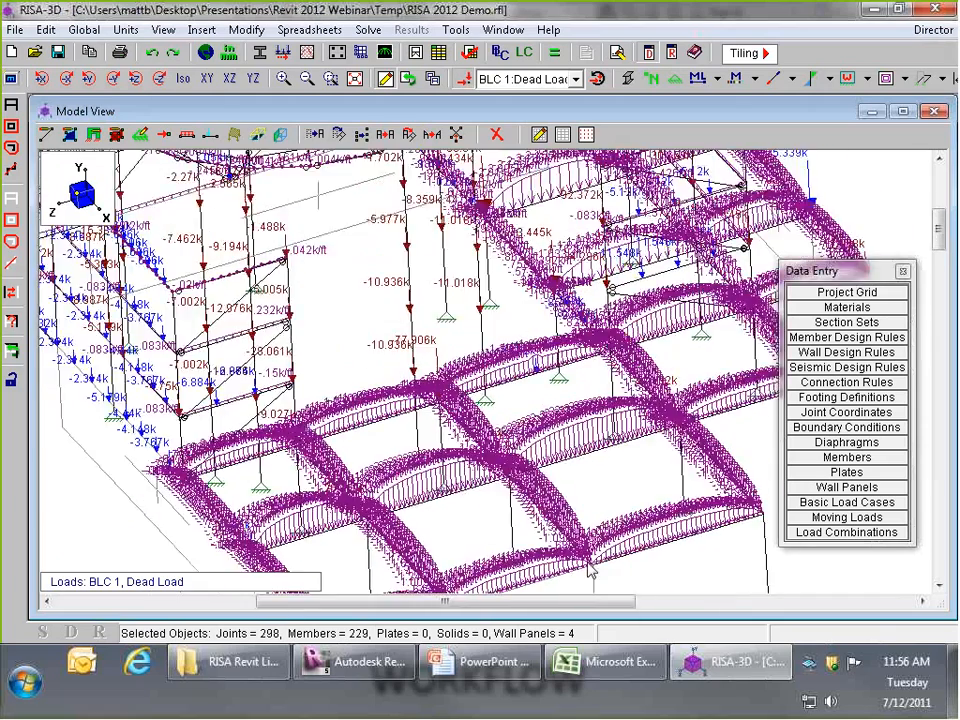
{"action": "scroll", "coordinate": [535, 508], "scroll_direction": "up", "scroll_amount": 3}
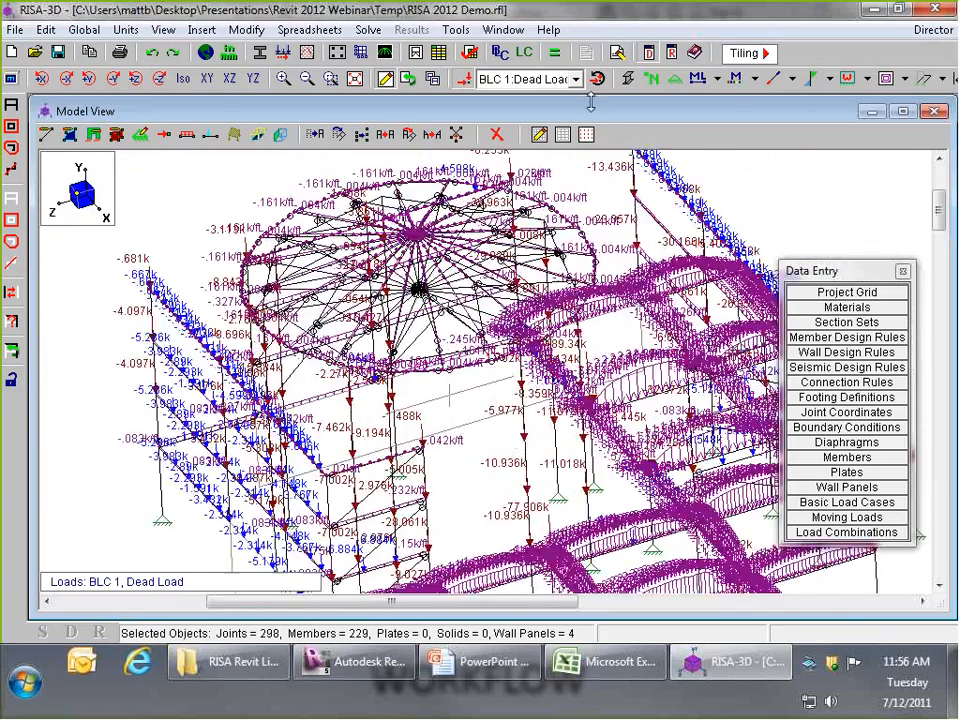
- Display the BLC 24 Wind Load Roof +X loads and examine them on the cone roof from the side
{"action": "left_click", "coordinate": [576, 79]}
{"action": "left_click_drag", "start_coordinate": [714, 139], "coordinate": [708, 211]}
{"action": "left_click", "coordinate": [580, 182]}
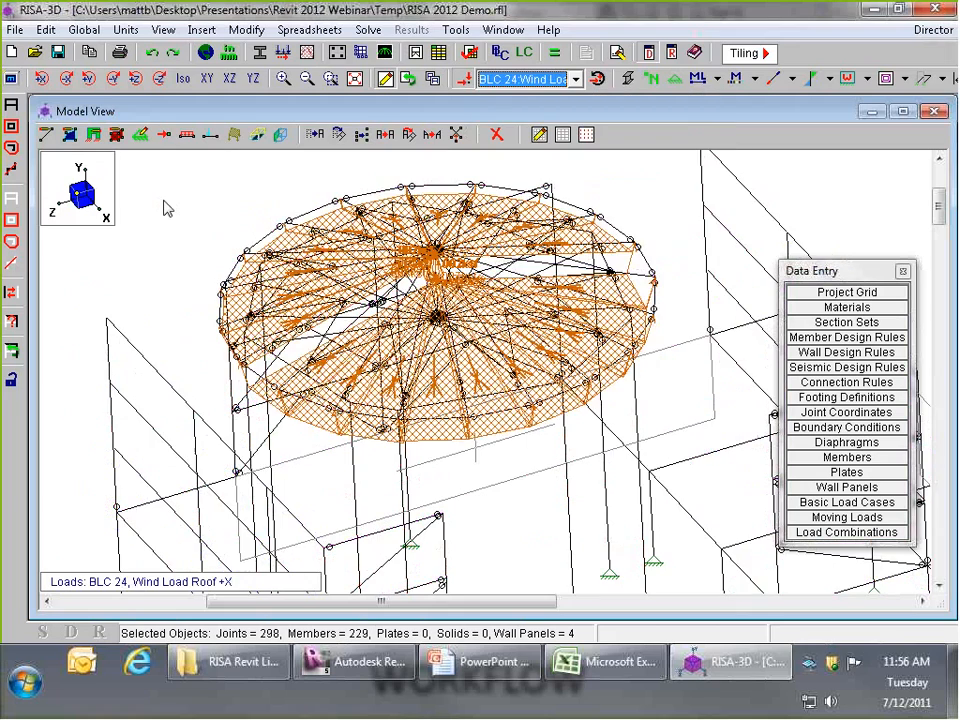
{"action": "middle_click_drag", "start_coordinate": [262, 360], "coordinate": [513, 472], "text": "shift"}
{"action": "scroll", "coordinate": [491, 462], "scroll_direction": "down", "scroll_amount": 2}
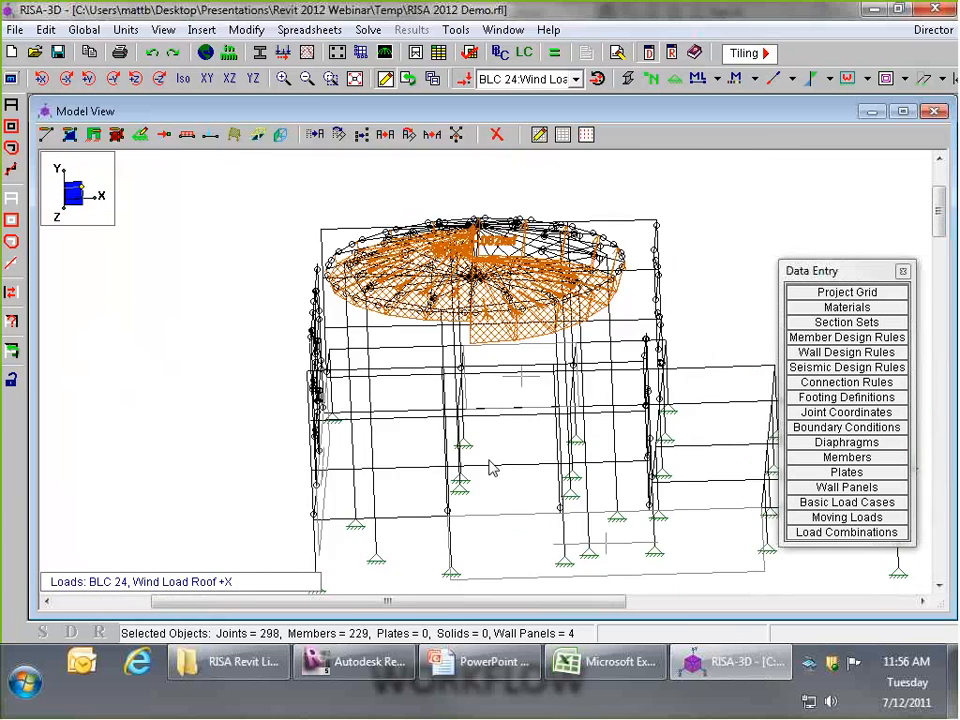
{"action": "middle_click_drag", "start_coordinate": [520, 378], "coordinate": [527, 233], "text": "shift"}
{"action": "scroll", "coordinate": [524, 236], "scroll_direction": "up", "scroll_amount": 5}
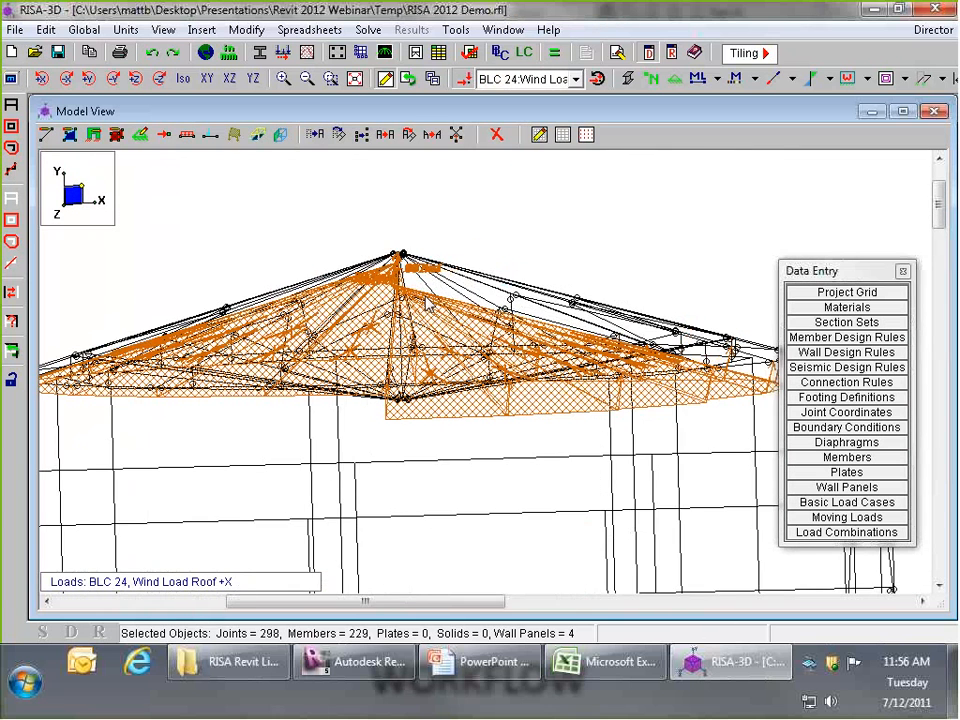
- Display the BLC 26 Wind Load Roof +Z and BLC 27 Wind Load Roof -Z loads and return to the isometric view
{"action": "left_click", "coordinate": [550, 80]}
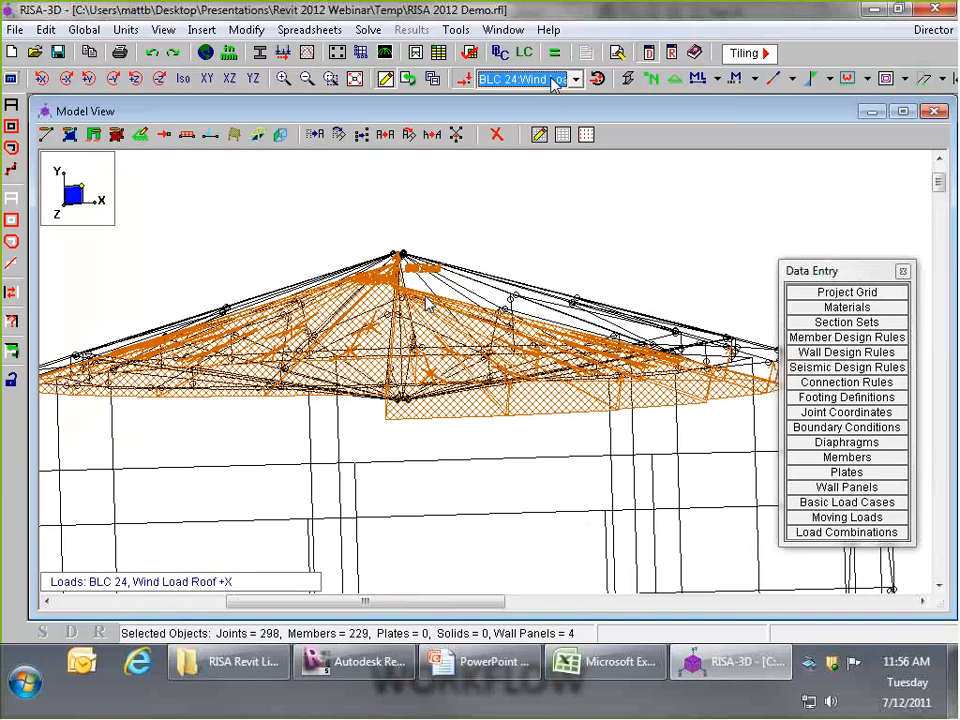
{"action": "left_click", "coordinate": [550, 80]}
{"action": "left_click", "coordinate": [555, 128]}
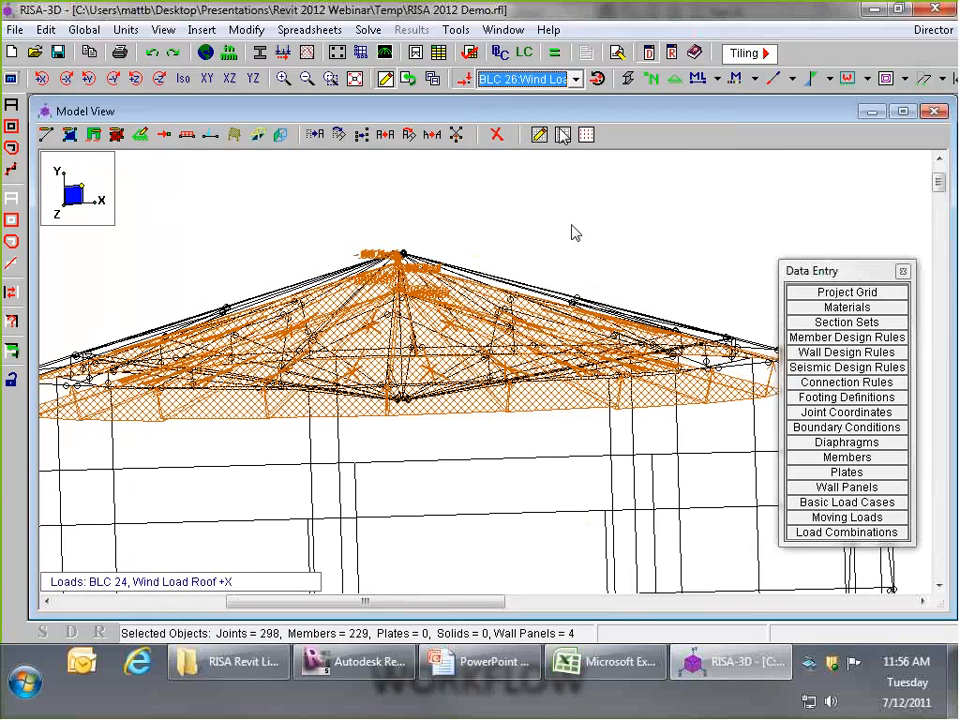
{"action": "left_click", "coordinate": [548, 82]}
{"action": "left_click", "coordinate": [550, 131]}
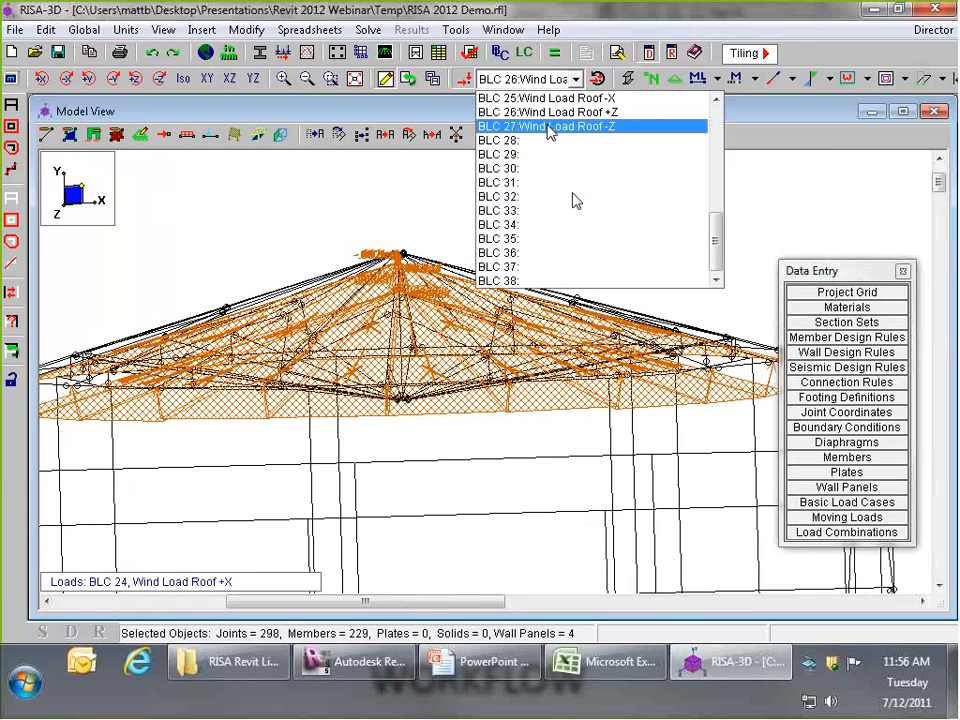
{"action": "scroll", "coordinate": [320, 240], "scroll_direction": "down", "scroll_amount": 5}
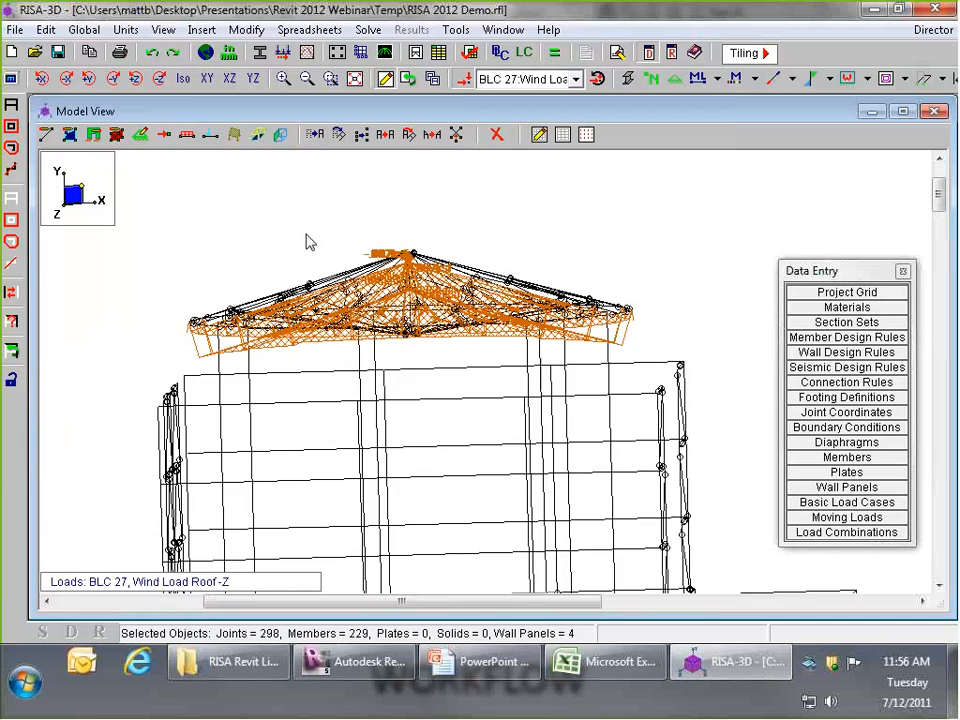
{"action": "left_click", "coordinate": [183, 80]}
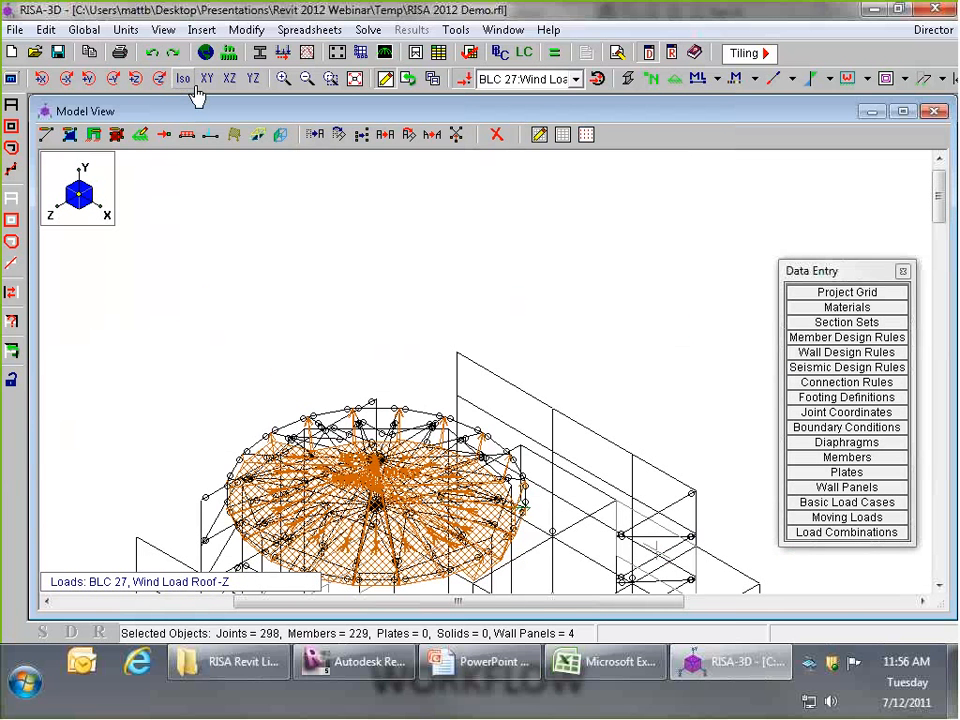
- Generate the 2009 IBC Strength gravity load combinations with roof live load included and open the wind combination options
{"action": "left_click", "coordinate": [805, 530]}
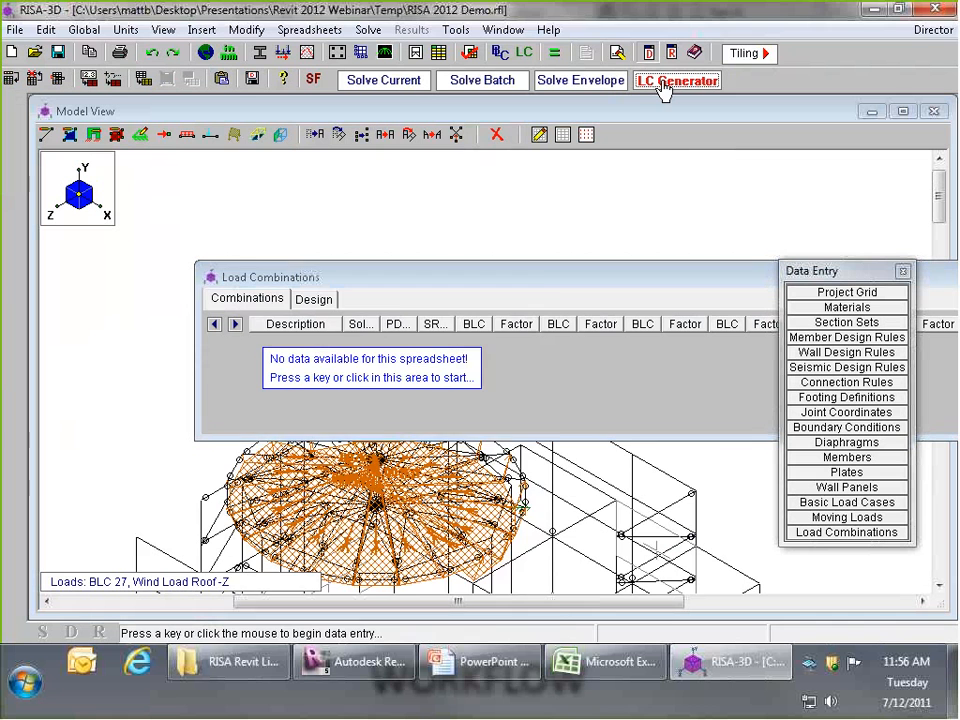
{"action": "left_click", "coordinate": [663, 82]}
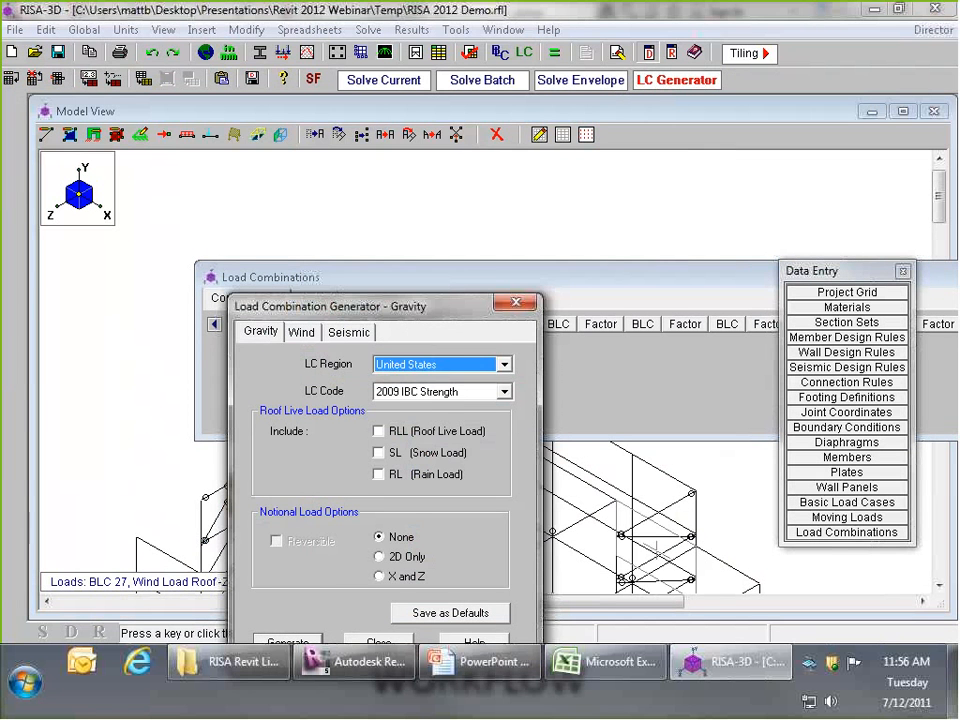
{"action": "left_click", "coordinate": [381, 434]}
{"action": "left_click_drag", "start_coordinate": [400, 306], "coordinate": [418, 195]}
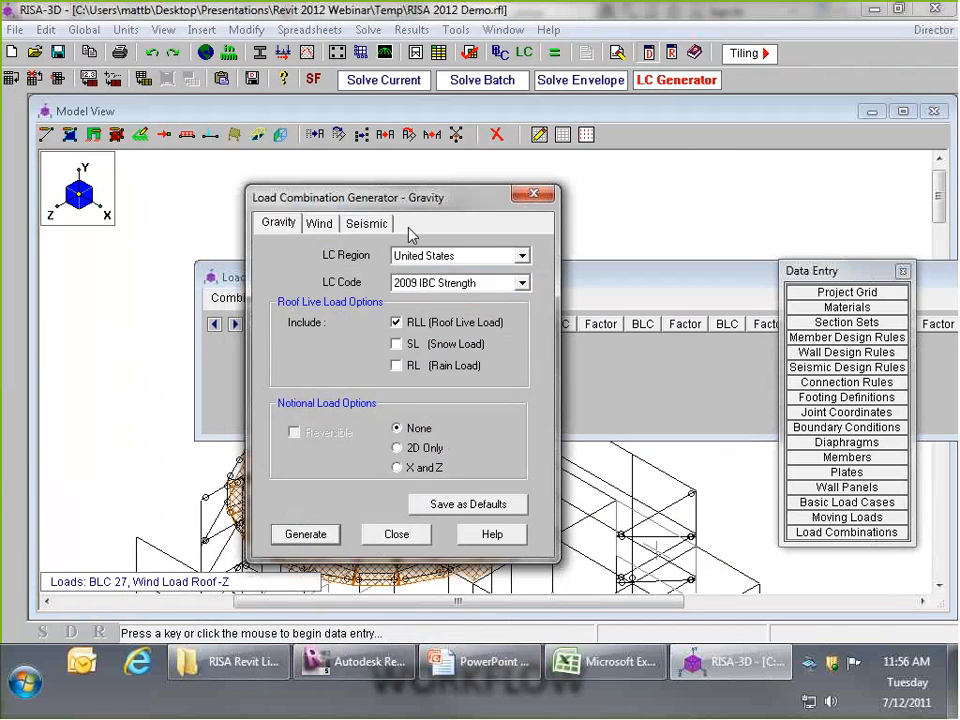
{"action": "left_click", "coordinate": [298, 536]}
{"action": "left_click", "coordinate": [319, 223]}
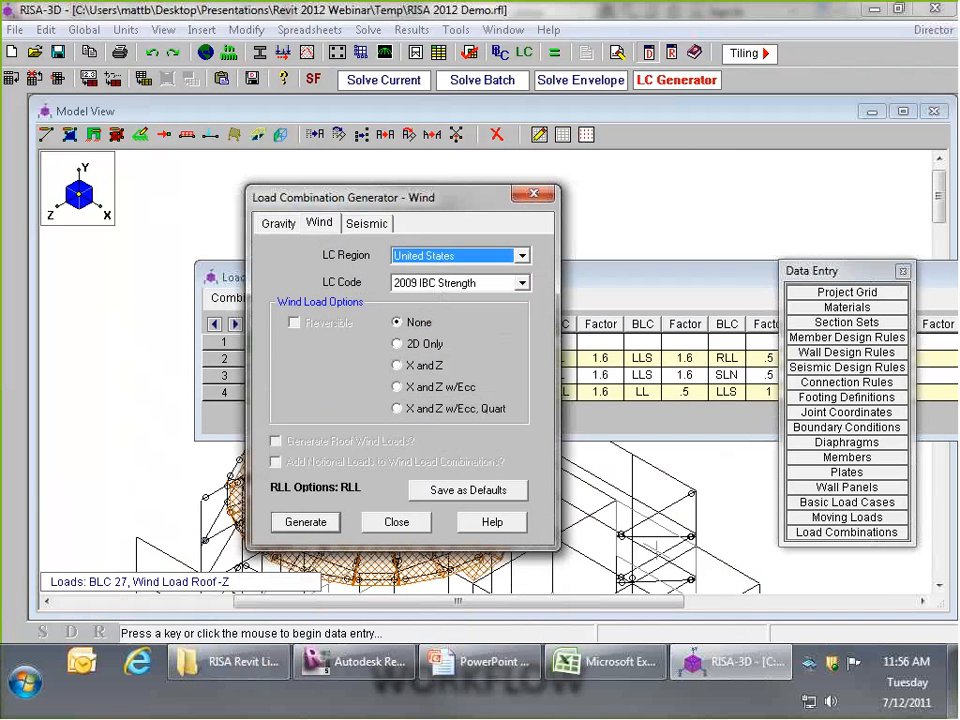
- Generate reversible X and Z wind load combinations for 2009 IBC Strength with roof wind loads included, and close the generator
{"action": "left_click", "coordinate": [397, 365]}
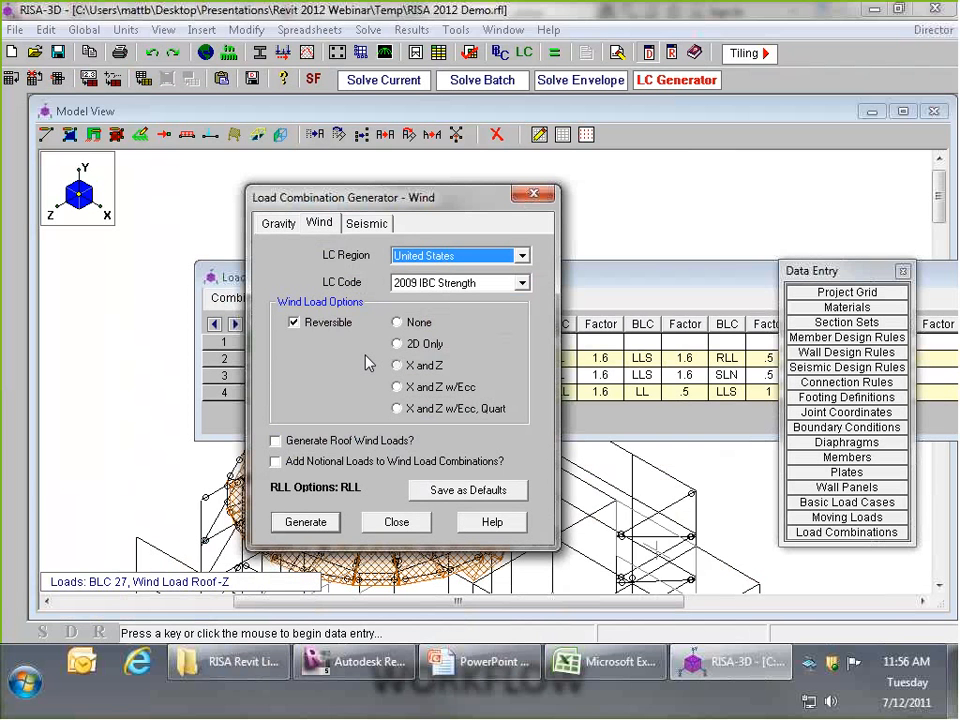
{"action": "left_click", "coordinate": [276, 440]}
{"action": "left_click", "coordinate": [306, 521]}
{"action": "left_click", "coordinate": [396, 522]}
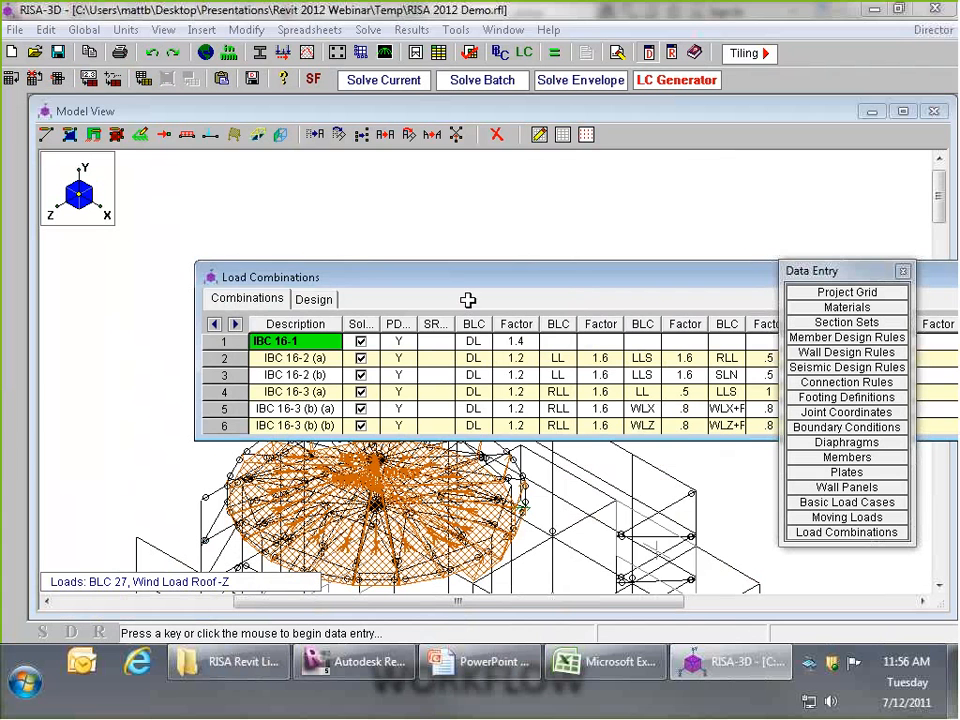
- Enlarge the Load Combinations spreadsheet, move it clear of the Data Entry list, and examine the generated combinations from first to last
{"action": "left_click_drag", "start_coordinate": [467, 262], "coordinate": [464, 153]}
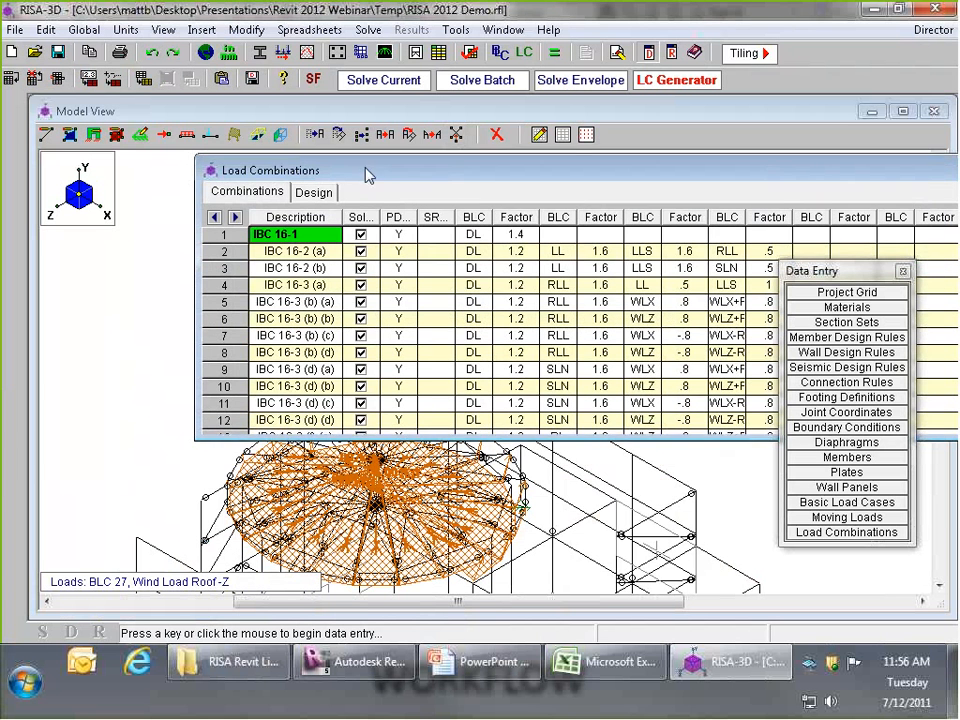
{"action": "left_click_drag", "start_coordinate": [257, 166], "coordinate": [117, 162]}
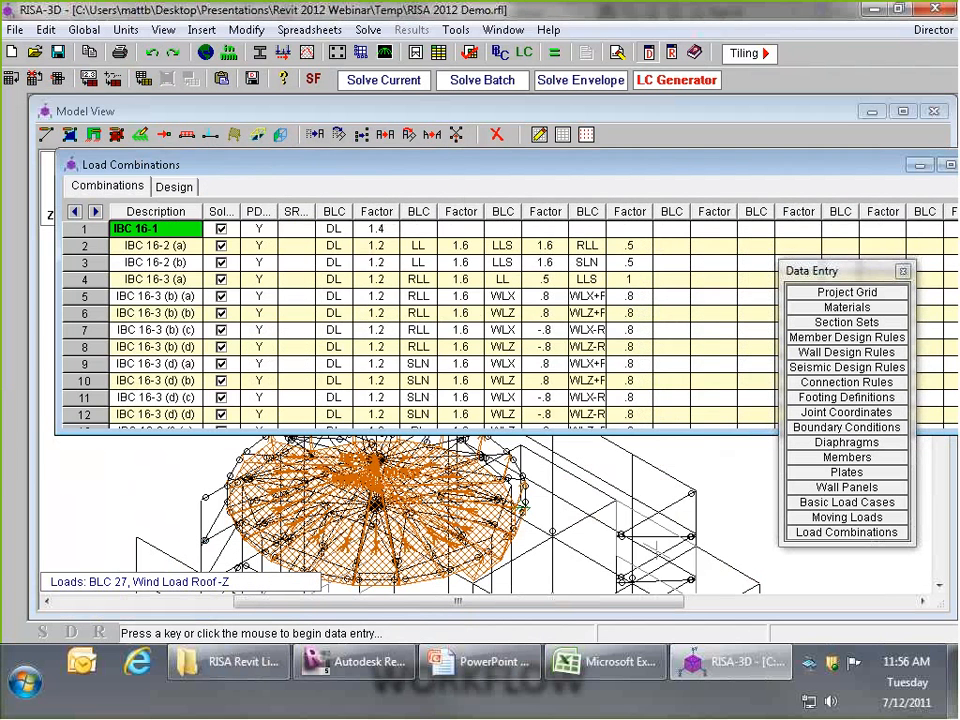
{"action": "left_click_drag", "start_coordinate": [656, 433], "coordinate": [656, 551]}
{"action": "left_click_drag", "start_coordinate": [58, 282], "coordinate": [214, 258]}
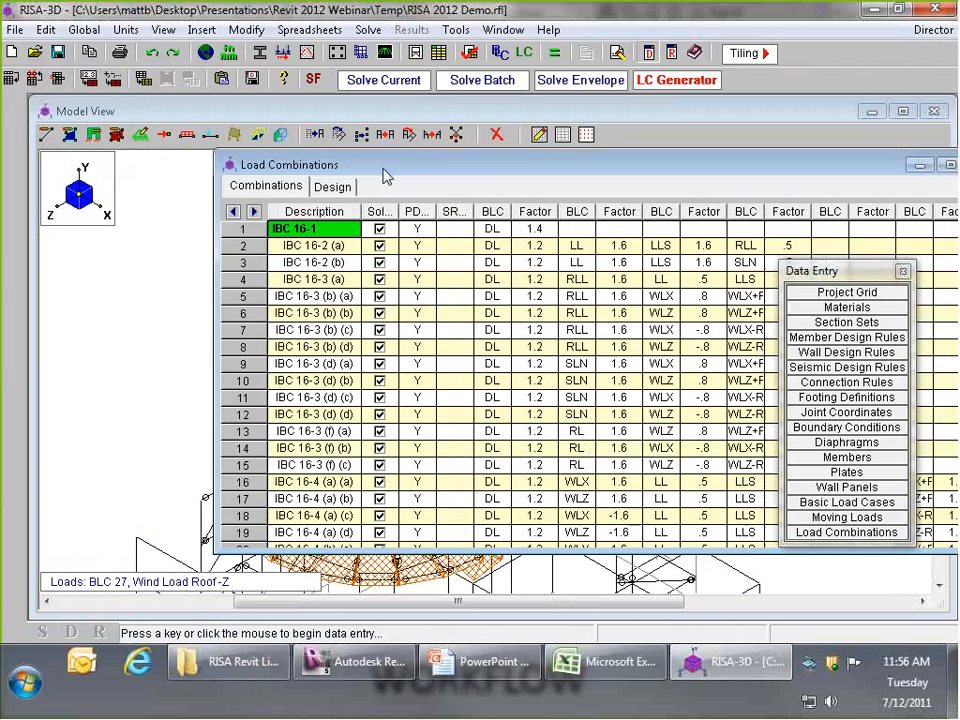
{"action": "left_click_drag", "start_coordinate": [383, 167], "coordinate": [216, 167]}
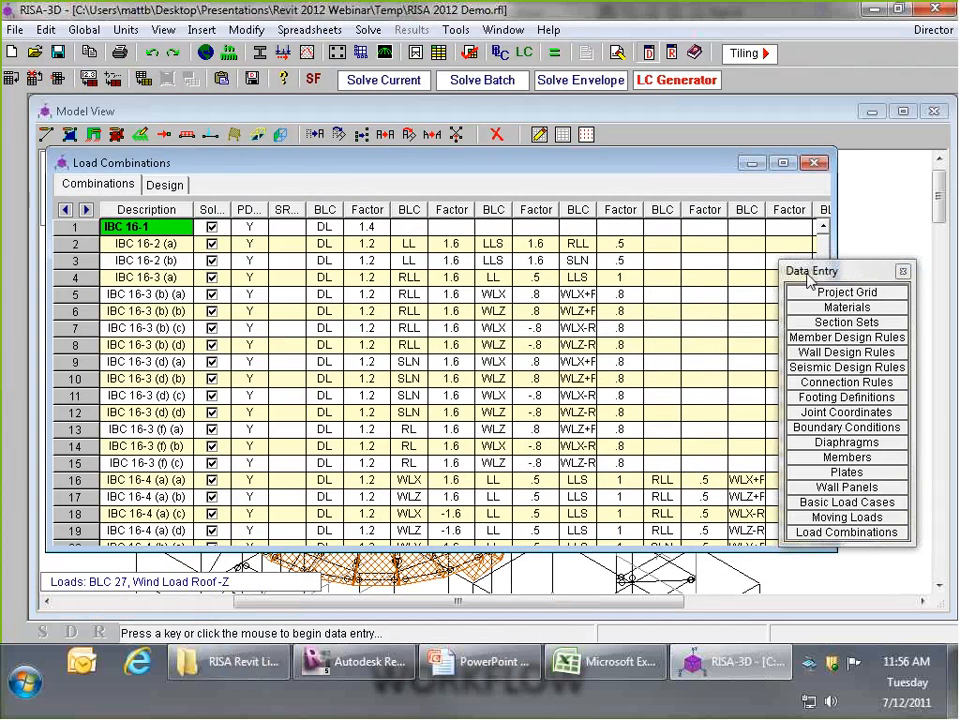
{"action": "left_click_drag", "start_coordinate": [807, 275], "coordinate": [875, 251]}
{"action": "scroll", "coordinate": [818, 446], "scroll_direction": "down", "scroll_amount": 10}
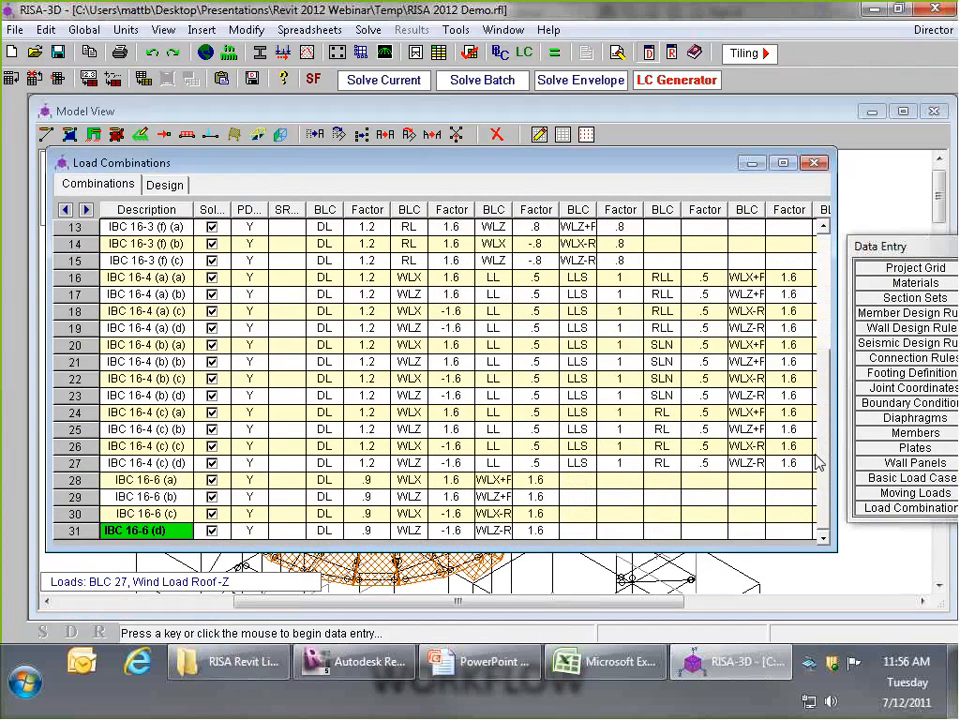
{"action": "scroll", "coordinate": [818, 458], "scroll_direction": "up", "scroll_amount": 10}
- Clear the P-Delta flag of combination IBC 16-3 (b) (a) and solve only that load combination
{"action": "left_click", "coordinate": [246, 297]}
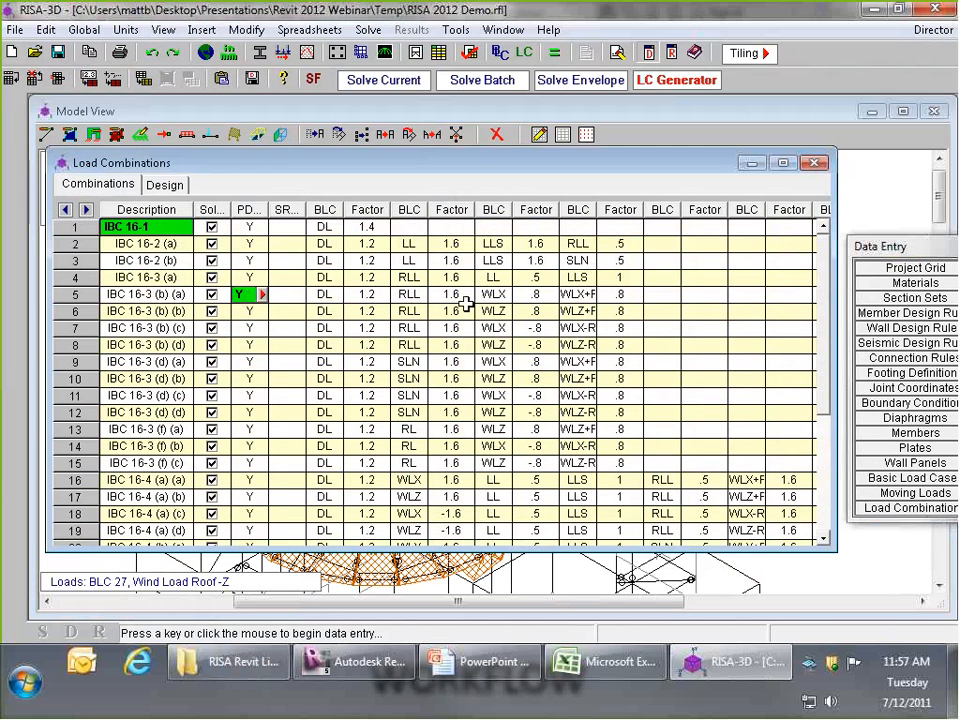
{"action": "key", "text": "Delete"}
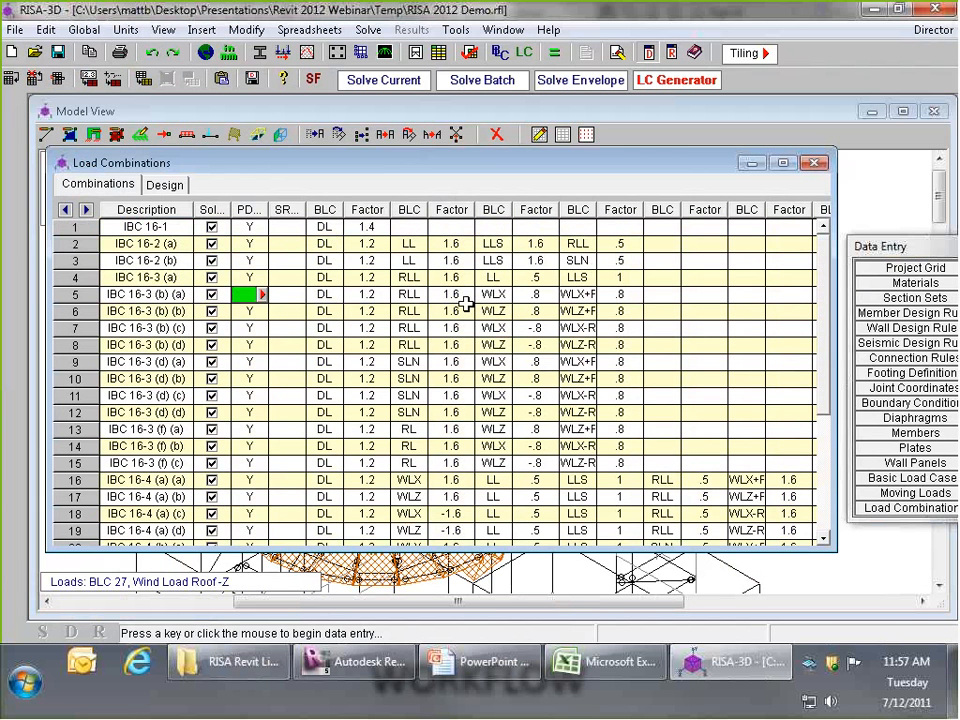
{"action": "key", "text": "Tab"}
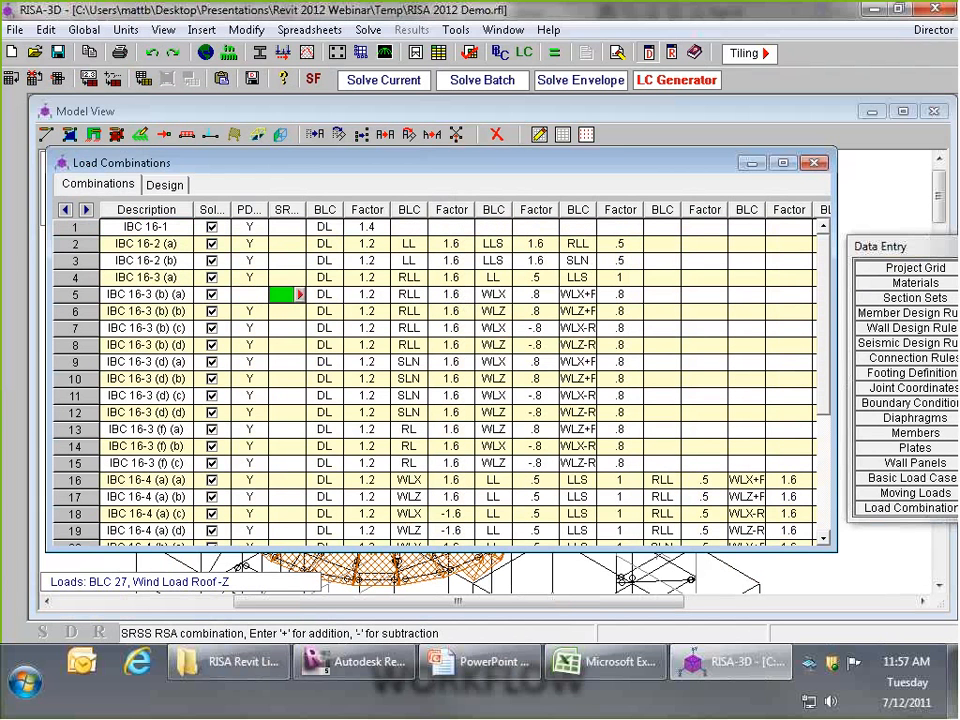
{"action": "left_click", "coordinate": [383, 80]}
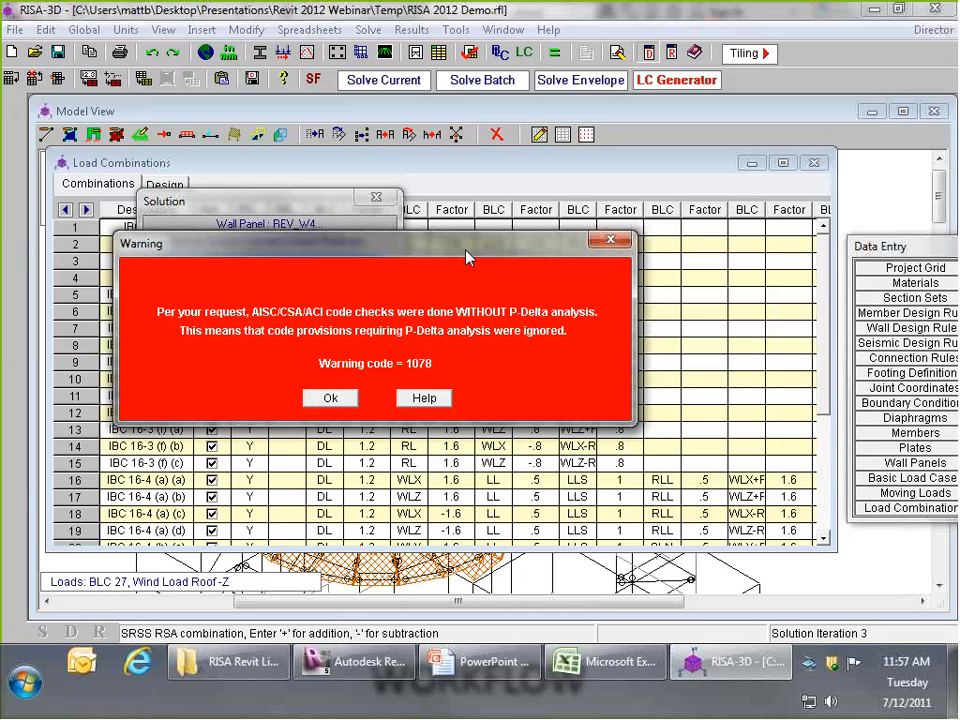
{"action": "left_click", "coordinate": [333, 400]}
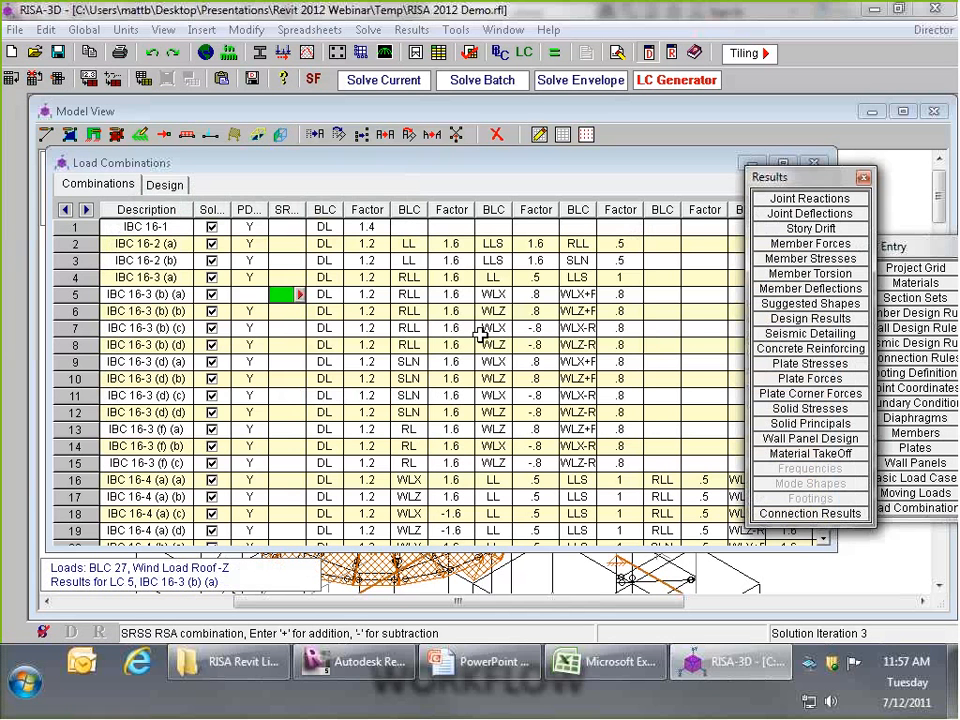
- Display the member code checks on the whole building model and examine them around the cone roof and its columns
{"action": "left_click", "coordinate": [395, 111]}
{"action": "scroll", "coordinate": [360, 225], "scroll_direction": "down", "scroll_amount": 3}
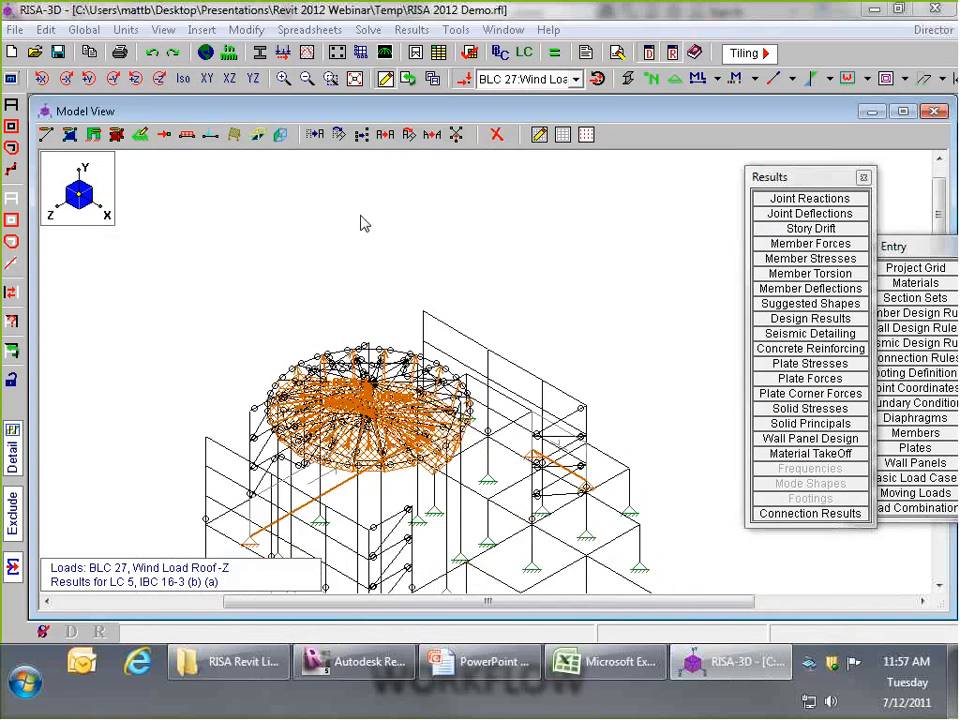
{"action": "middle_click_drag", "start_coordinate": [362, 240], "coordinate": [357, 155]}
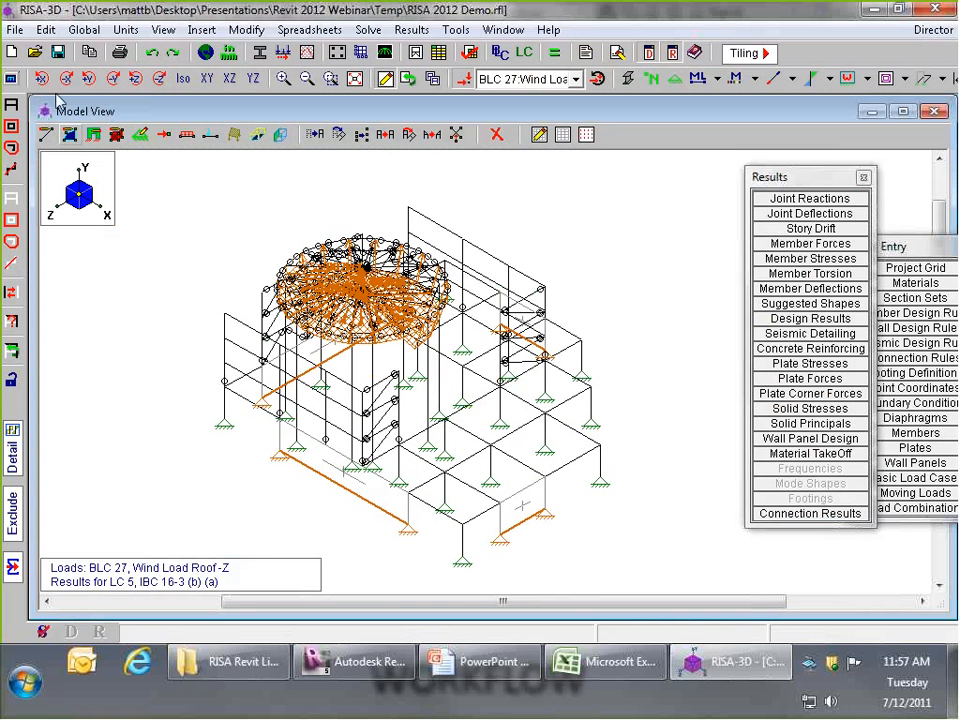
{"action": "left_click", "coordinate": [759, 86]}
{"action": "left_click", "coordinate": [757, 163]}
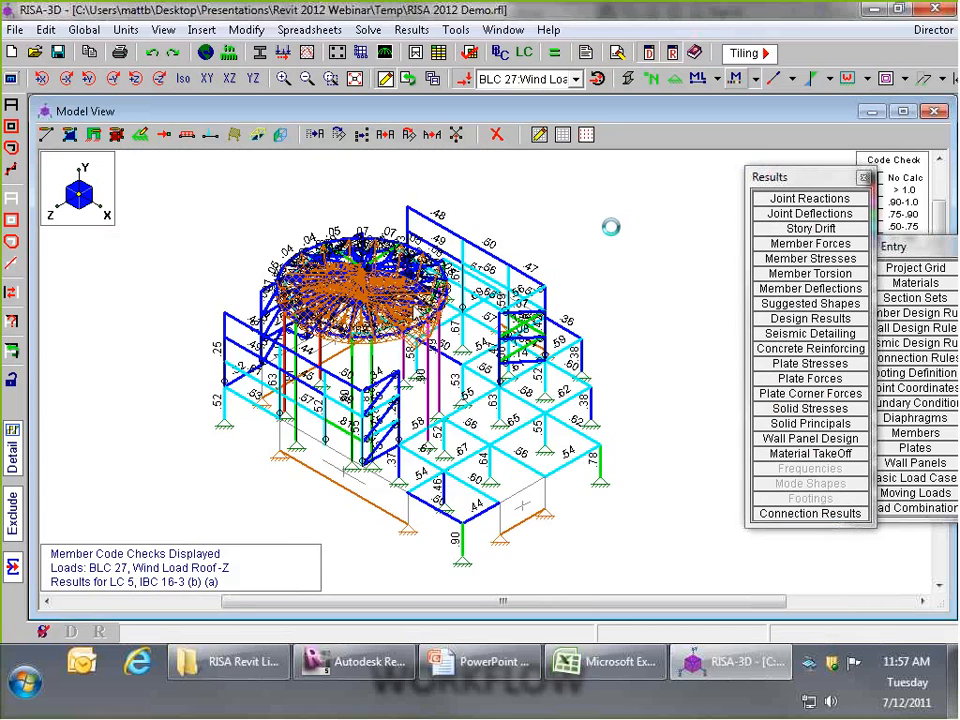
{"action": "scroll", "coordinate": [372, 290], "scroll_direction": "up", "scroll_amount": 3}
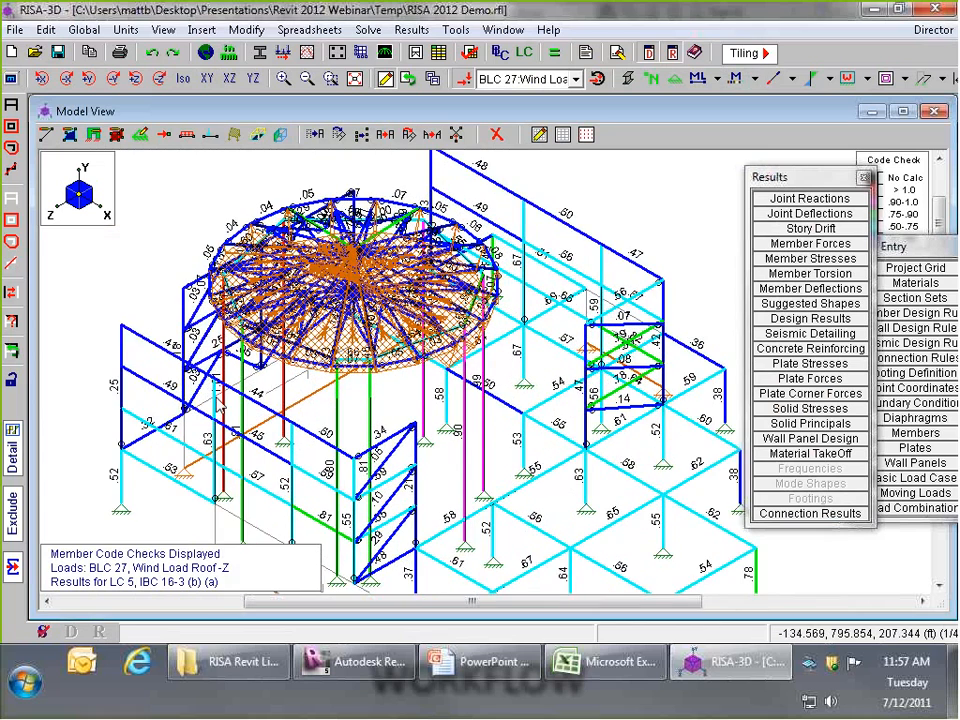
{"action": "scroll", "coordinate": [310, 266], "scroll_direction": "down", "scroll_amount": 3}
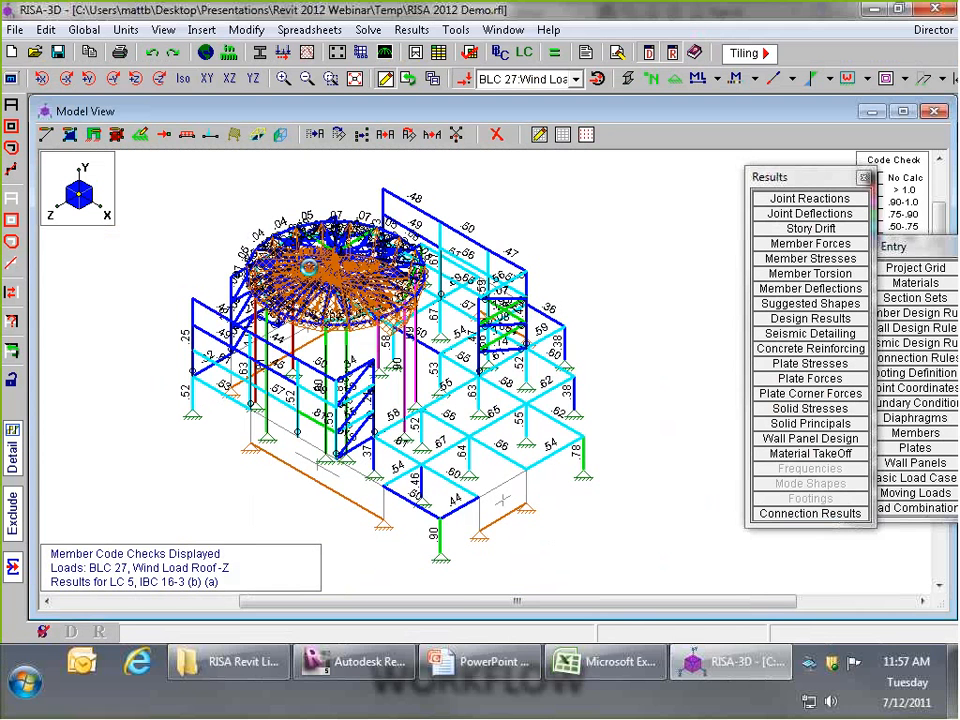
- Save the model together with the RISAFloor results and the RISA-3D static results
{"action": "left_click", "coordinate": [58, 54]}
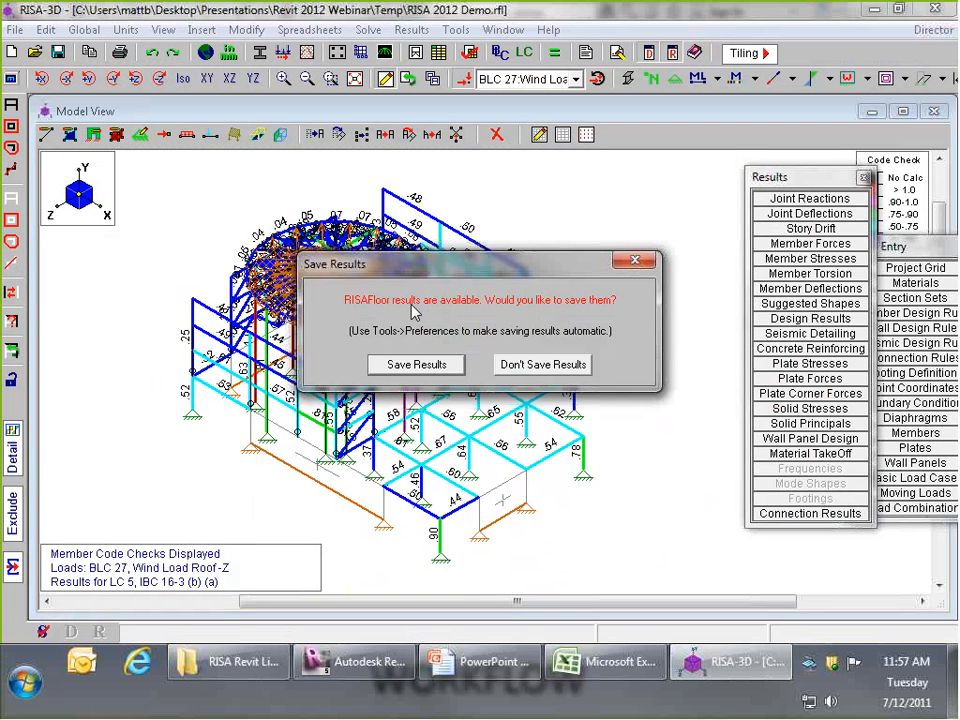
{"action": "left_click", "coordinate": [412, 365]}
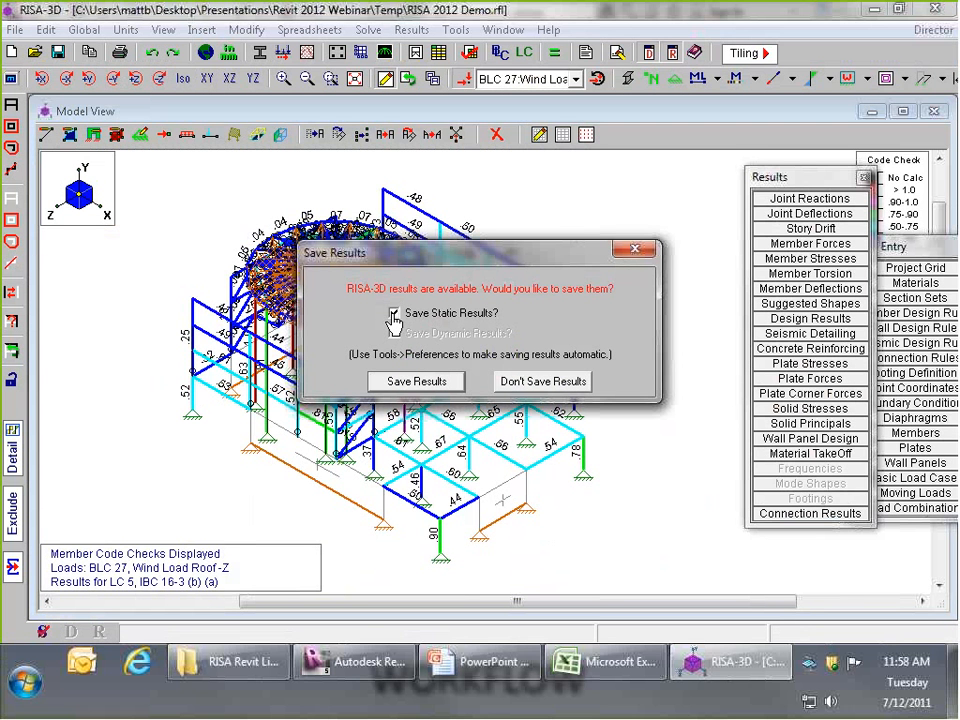
{"action": "left_click", "coordinate": [418, 384]}
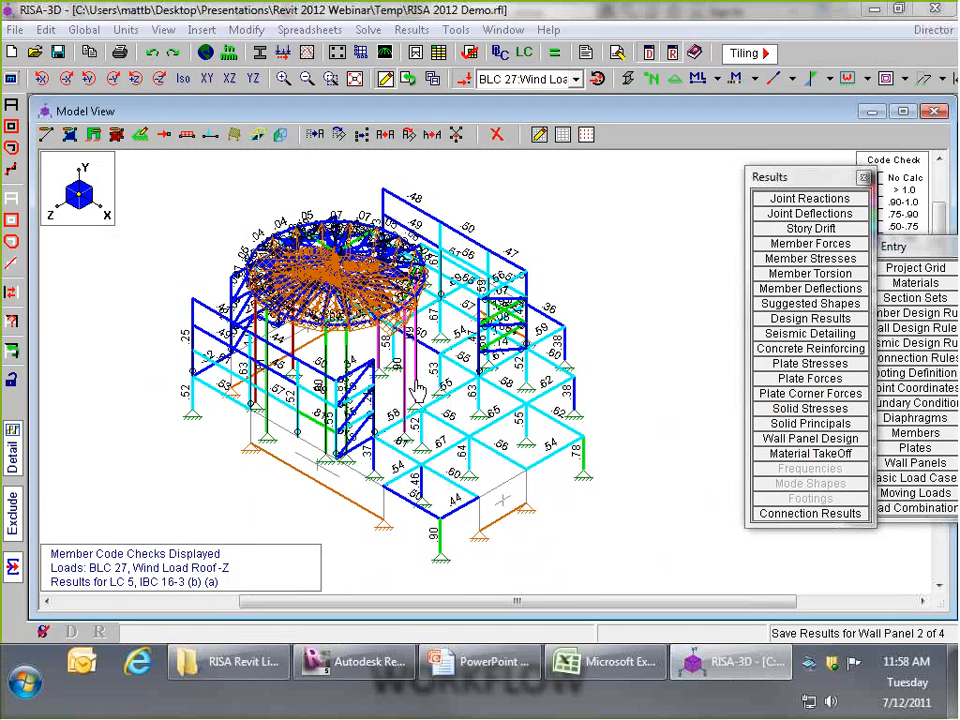
- Export the model as Autodesk Revit Structure file RISA 2012 Demo.exc into Presentations > Revit 2012 Webinar > Temp on the desktop, replacing the existing file
{"action": "left_click", "coordinate": [14, 30]}
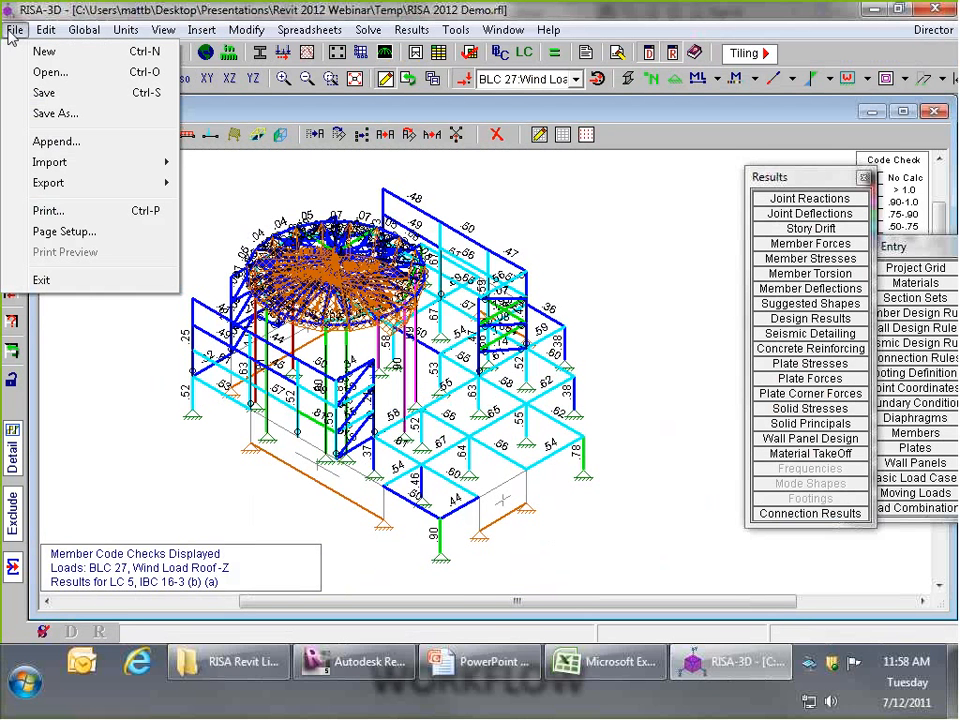
{"action": "mouse_move", "coordinate": [56, 186]}
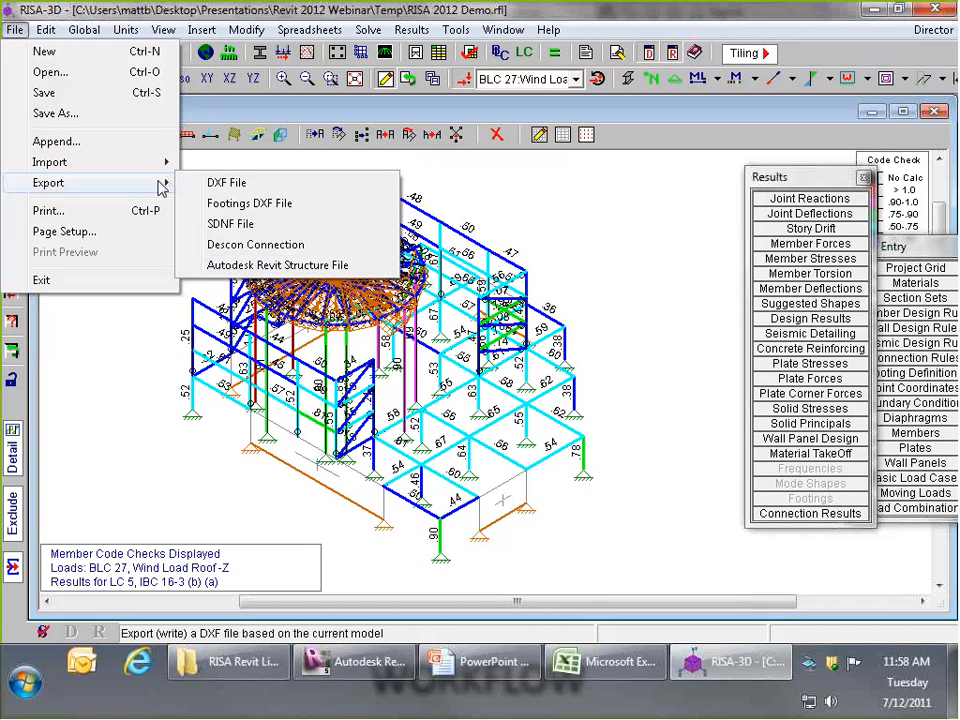
{"action": "left_click", "coordinate": [247, 268]}
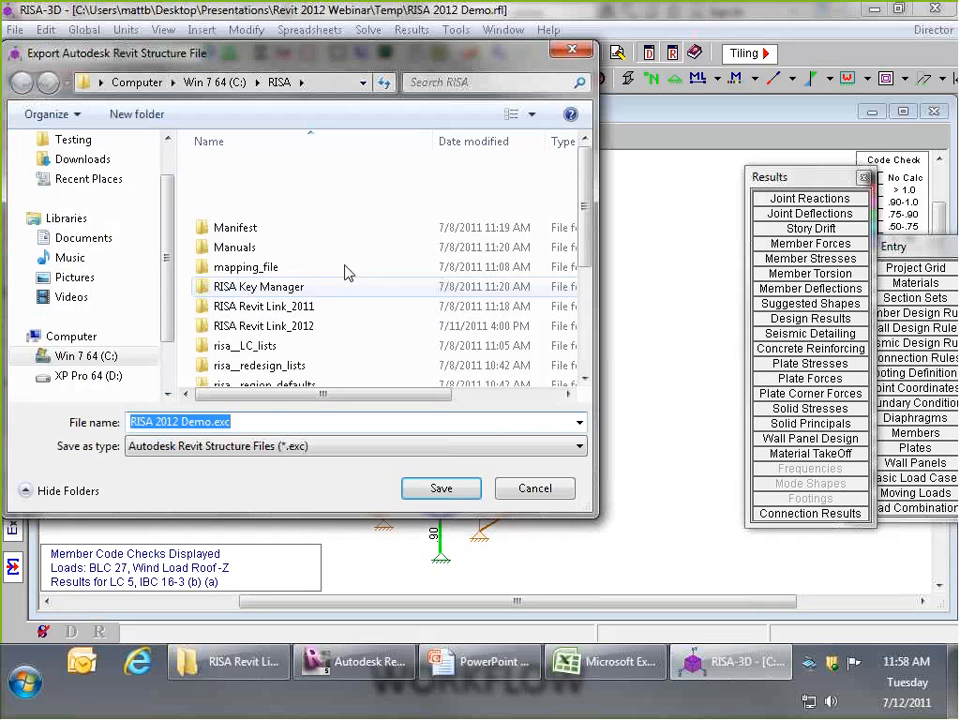
{"action": "left_click_drag", "start_coordinate": [169, 201], "coordinate": [169, 163]}
{"action": "left_click", "coordinate": [82, 169]}
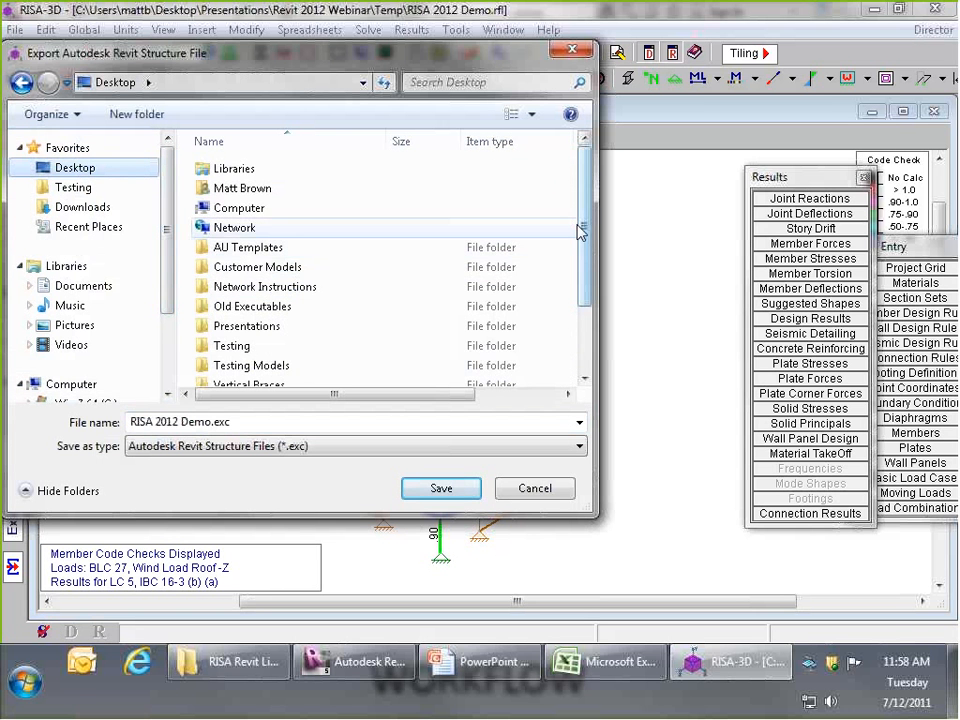
{"action": "left_click_drag", "start_coordinate": [580, 232], "coordinate": [584, 279]}
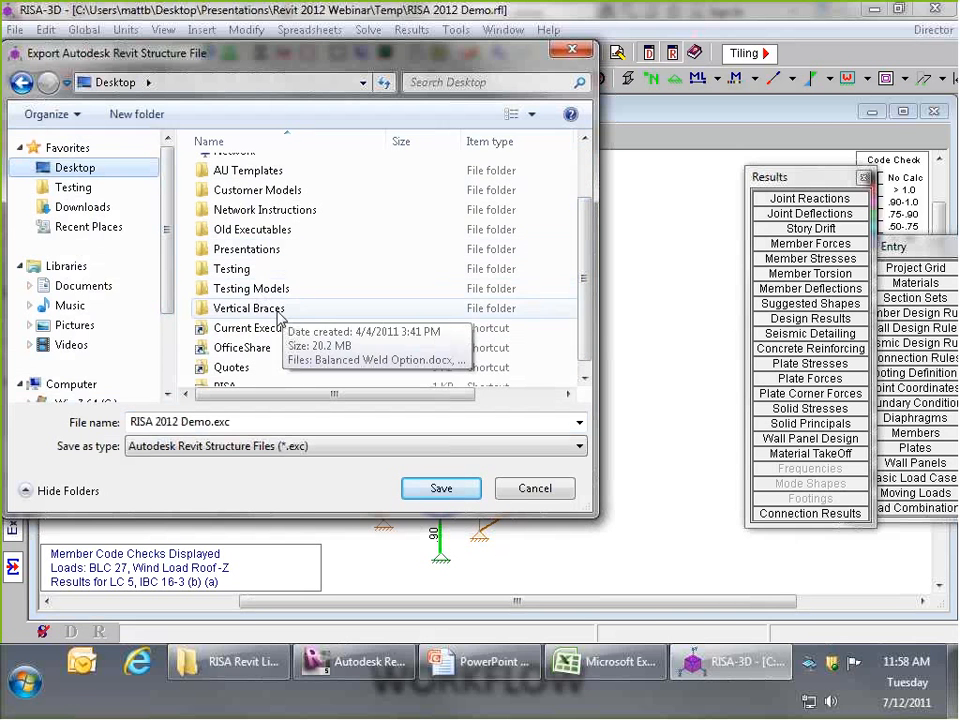
{"action": "double_click", "coordinate": [262, 250]}
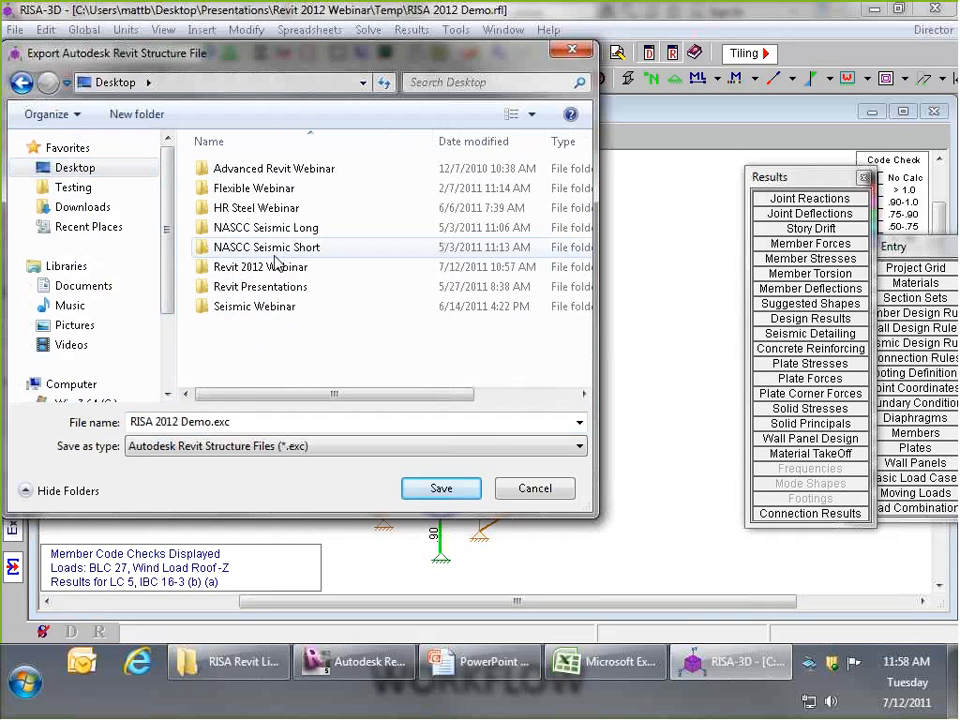
{"action": "double_click", "coordinate": [292, 270]}
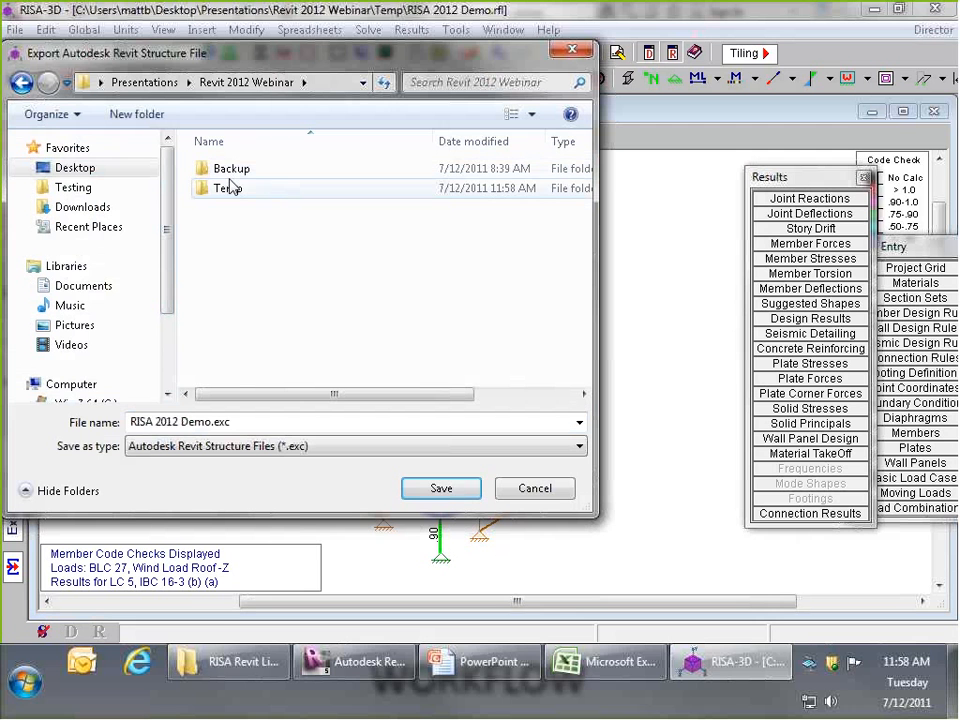
{"action": "double_click", "coordinate": [230, 188]}
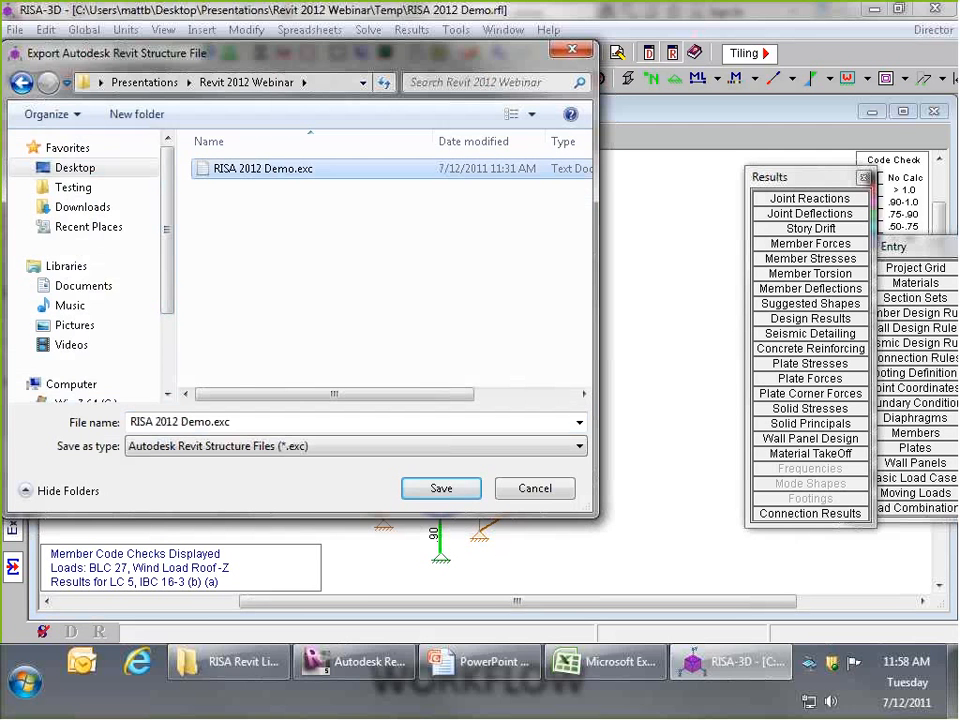
{"action": "left_click", "coordinate": [442, 489]}
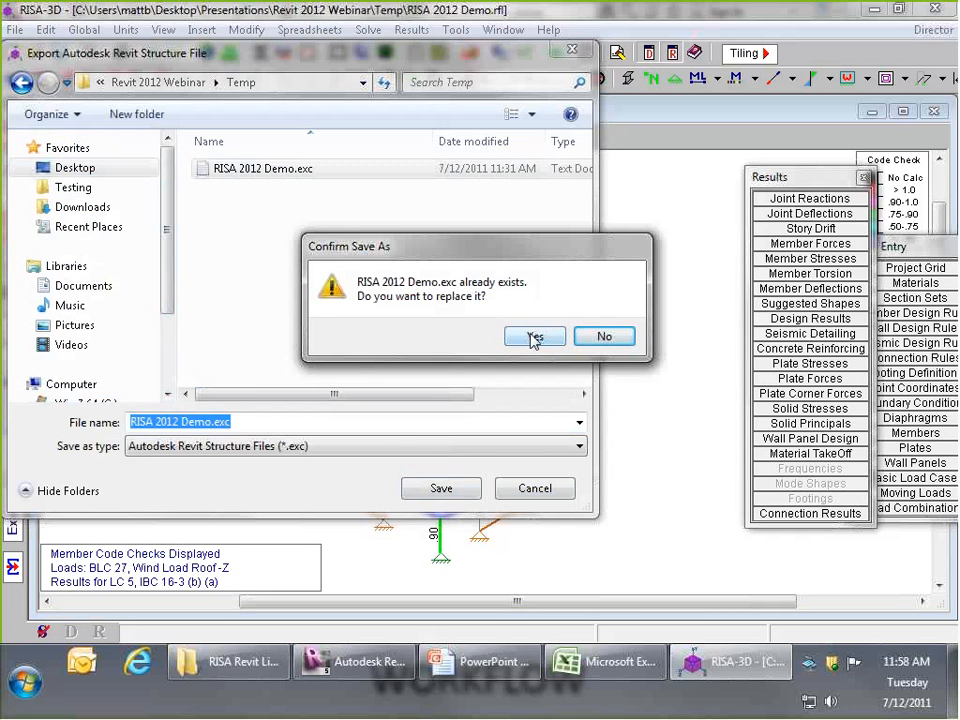
{"action": "left_click", "coordinate": [534, 338]}
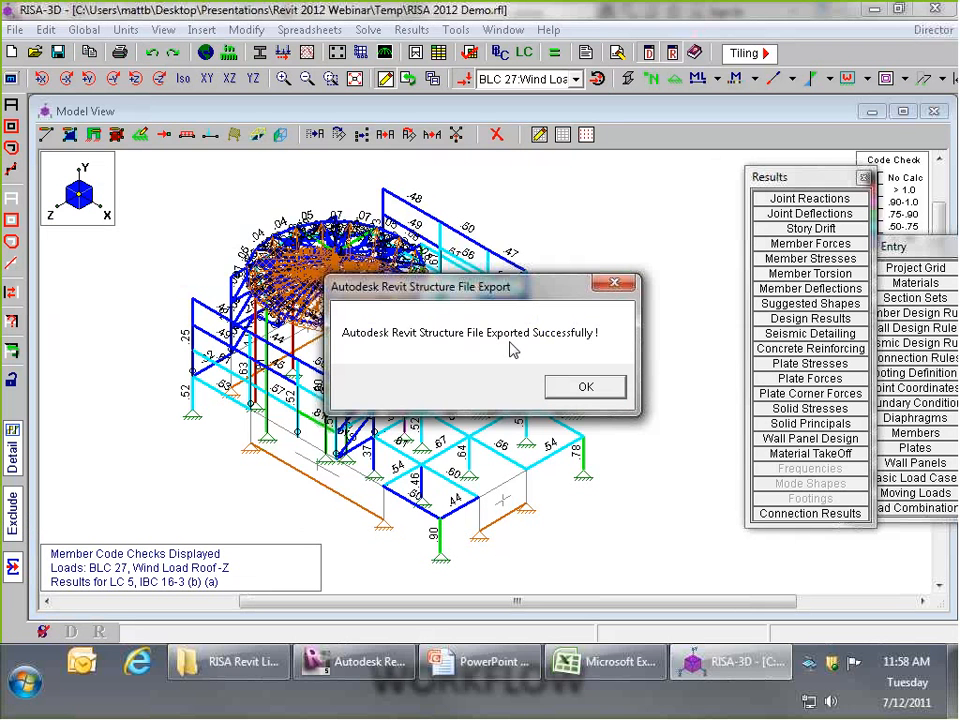
{"action": "left_click", "coordinate": [584, 387]}
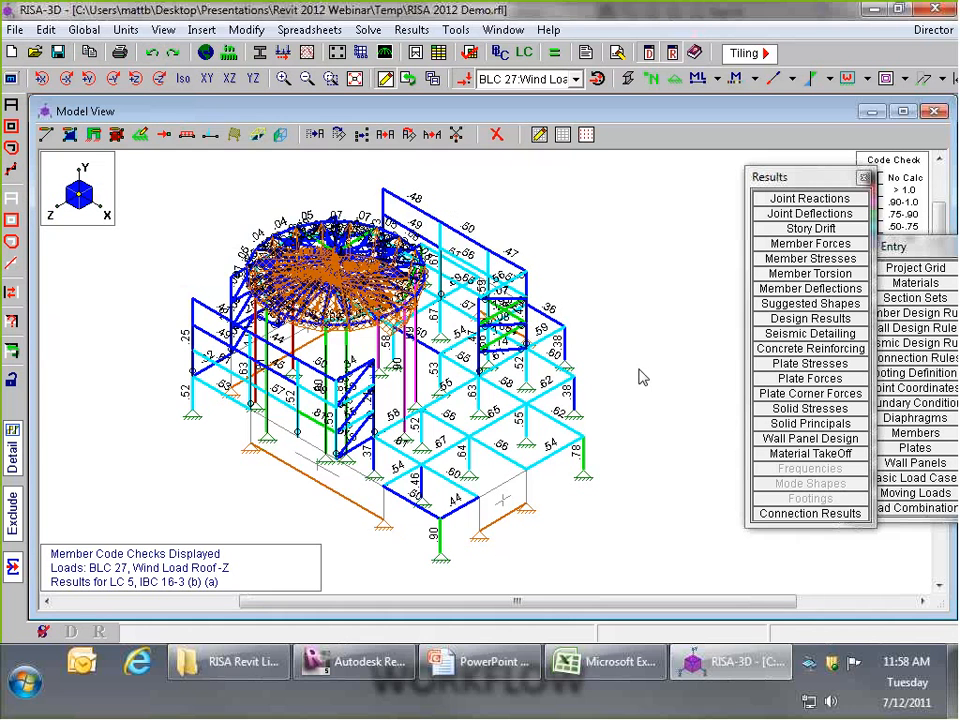
- Switch to Autodesk Revit Structure, deselect the column, and show the building framing in the {3D} view with the RISA Revit Link tools available
{"action": "mouse_move", "coordinate": [369, 667]}
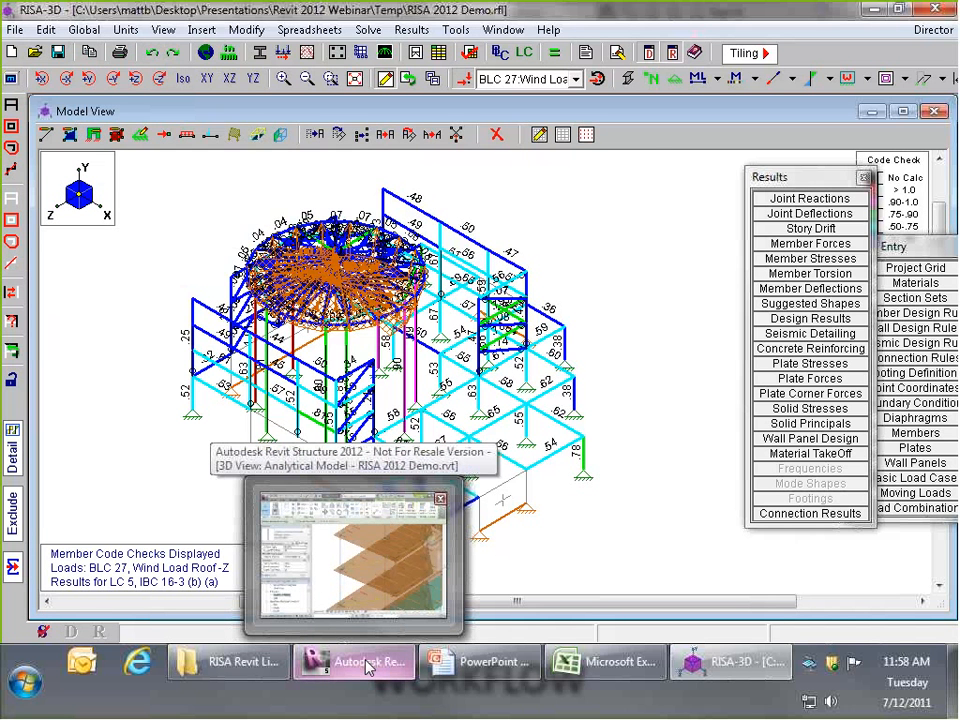
{"action": "left_click", "coordinate": [369, 667]}
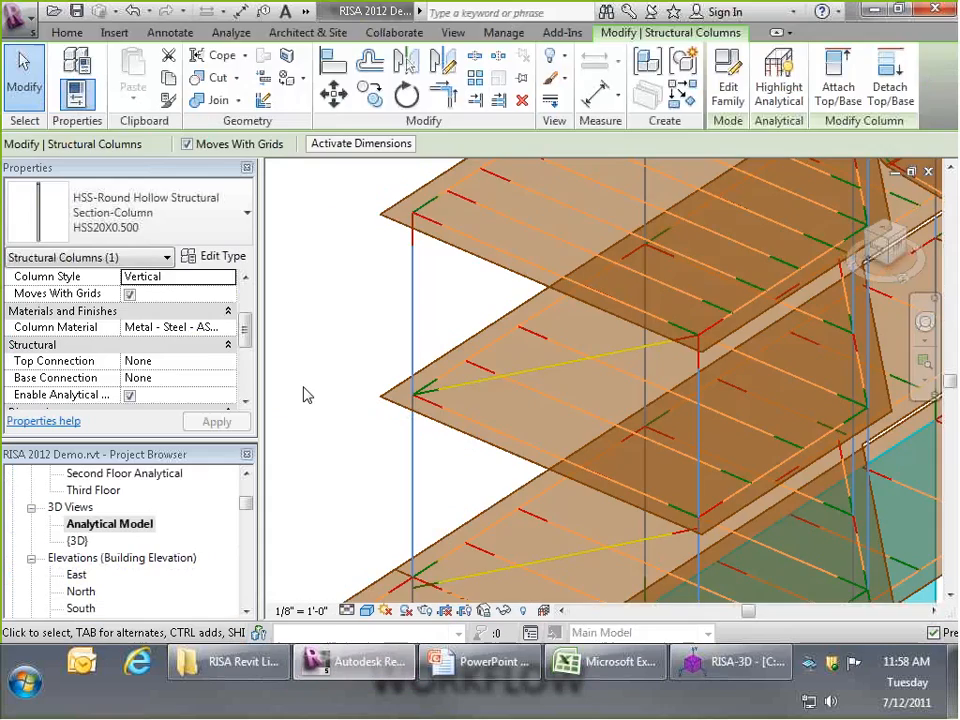
{"action": "left_click", "coordinate": [308, 265]}
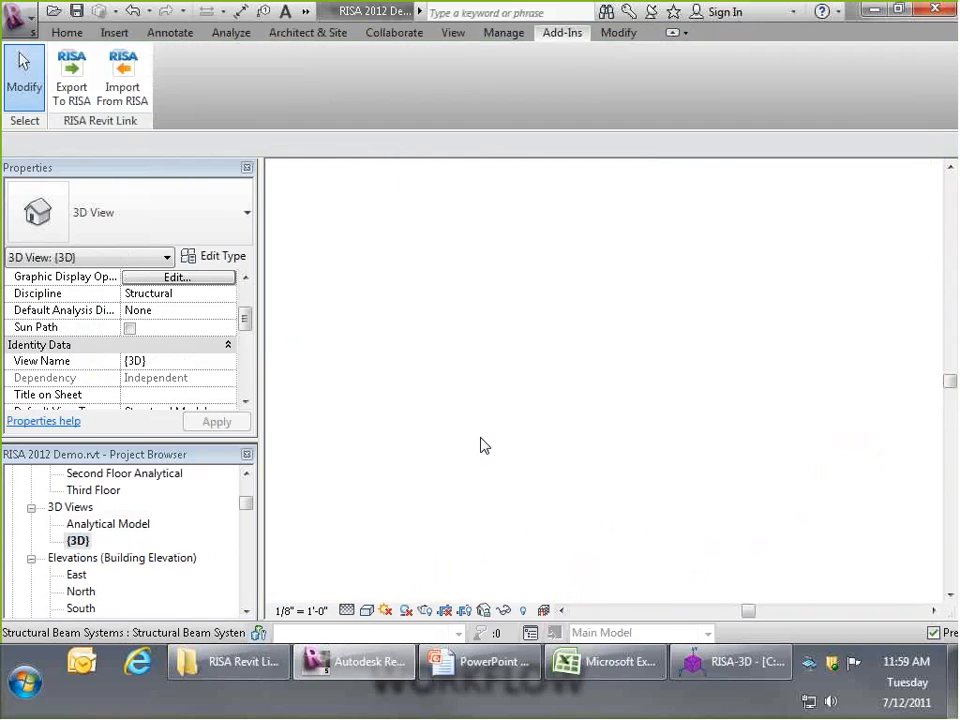
{"action": "scroll", "coordinate": [600, 322], "scroll_direction": "down", "scroll_amount": 6}
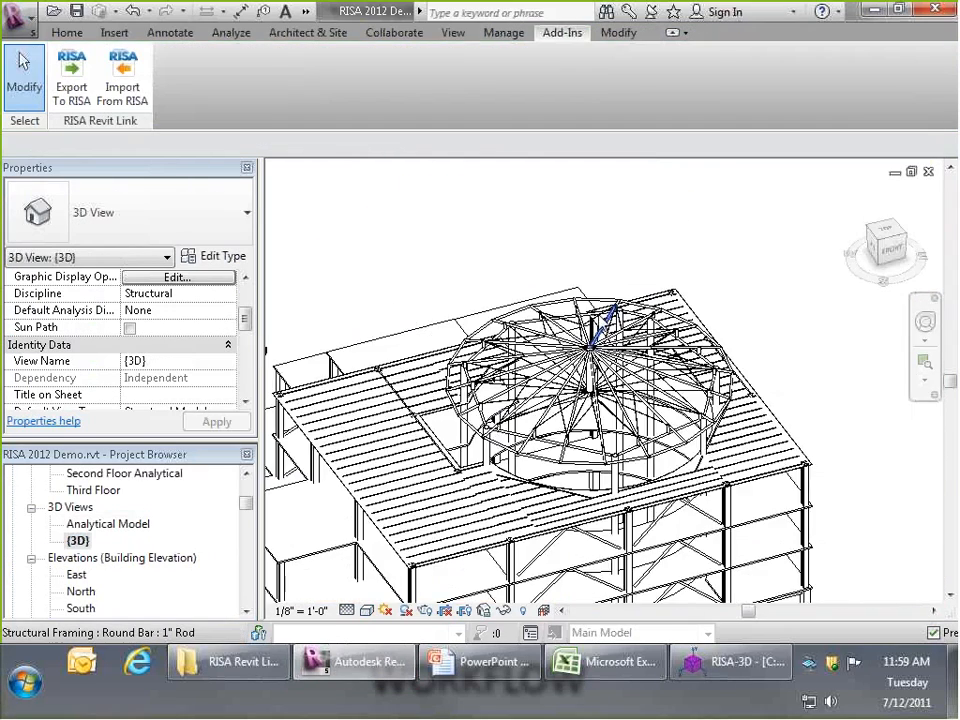
- Start the import from RISA on the building model, open the link's help, and return to the Update From RISA settings
{"action": "middle_click_drag", "start_coordinate": [544, 377], "coordinate": [563, 362]}
{"action": "scroll", "coordinate": [563, 362], "scroll_direction": "up", "scroll_amount": 2}
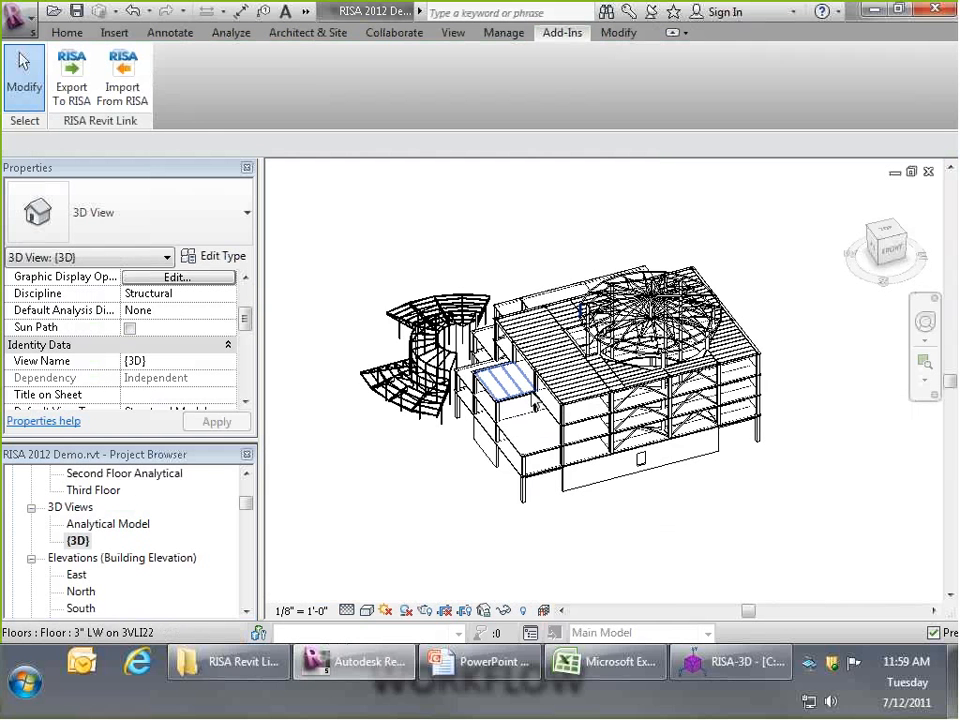
{"action": "middle_click_drag", "start_coordinate": [572, 414], "coordinate": [690, 280], "text": "shift"}
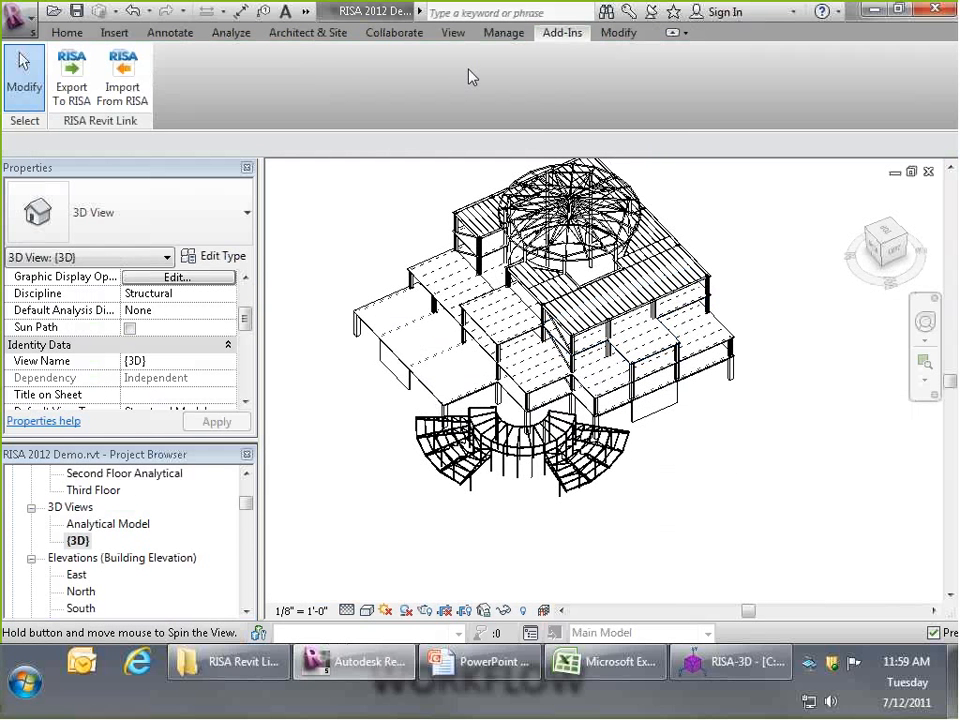
{"action": "left_click", "coordinate": [131, 104]}
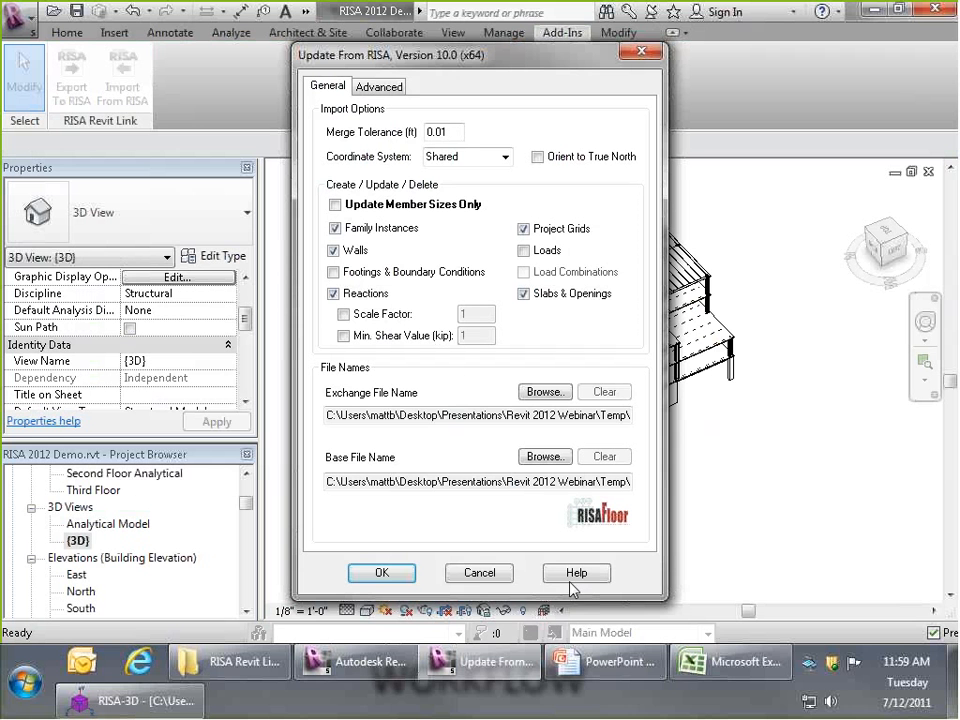
{"action": "left_click", "coordinate": [575, 576]}
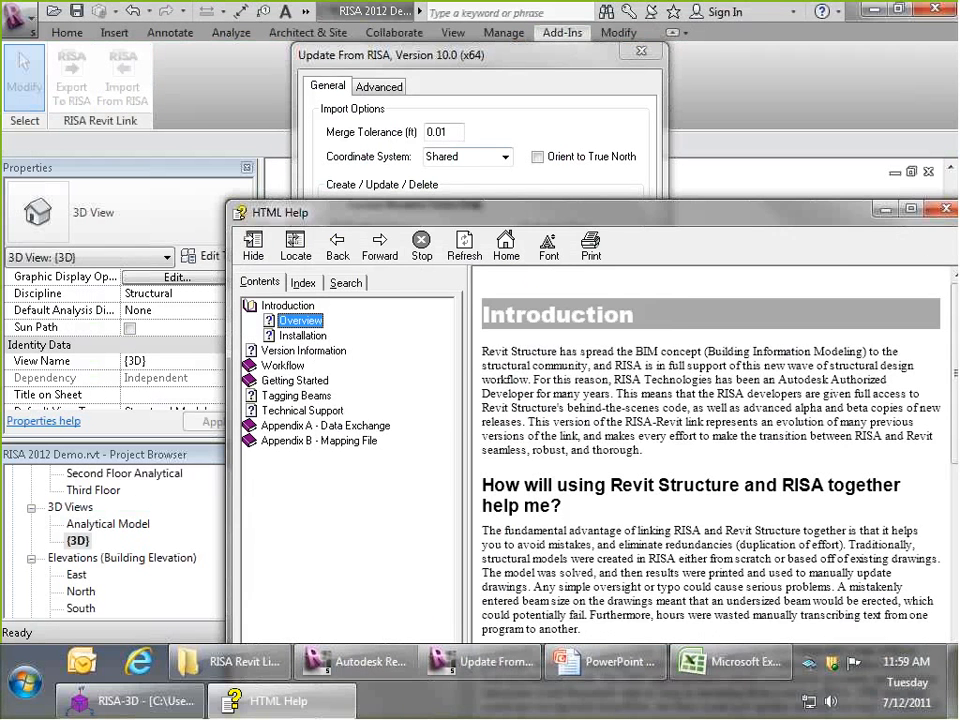
{"action": "left_click", "coordinate": [476, 56]}
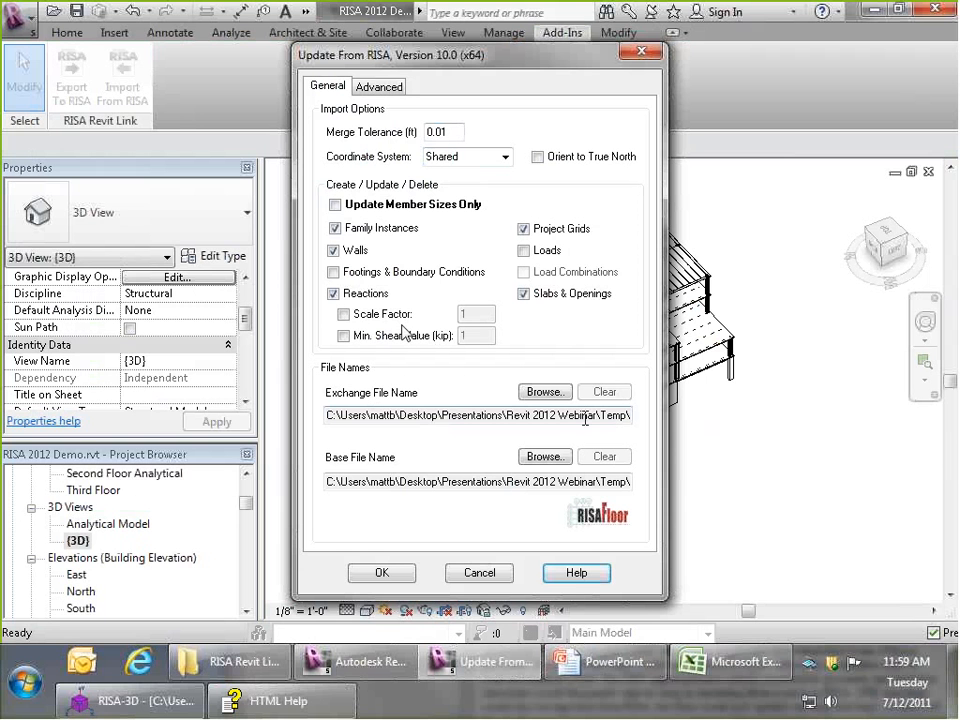
- Exclude walls, project grids, and slabs and openings from the import, and limit reactions to a minimum shear value of 10 kip
{"action": "left_click", "coordinate": [334, 251]}
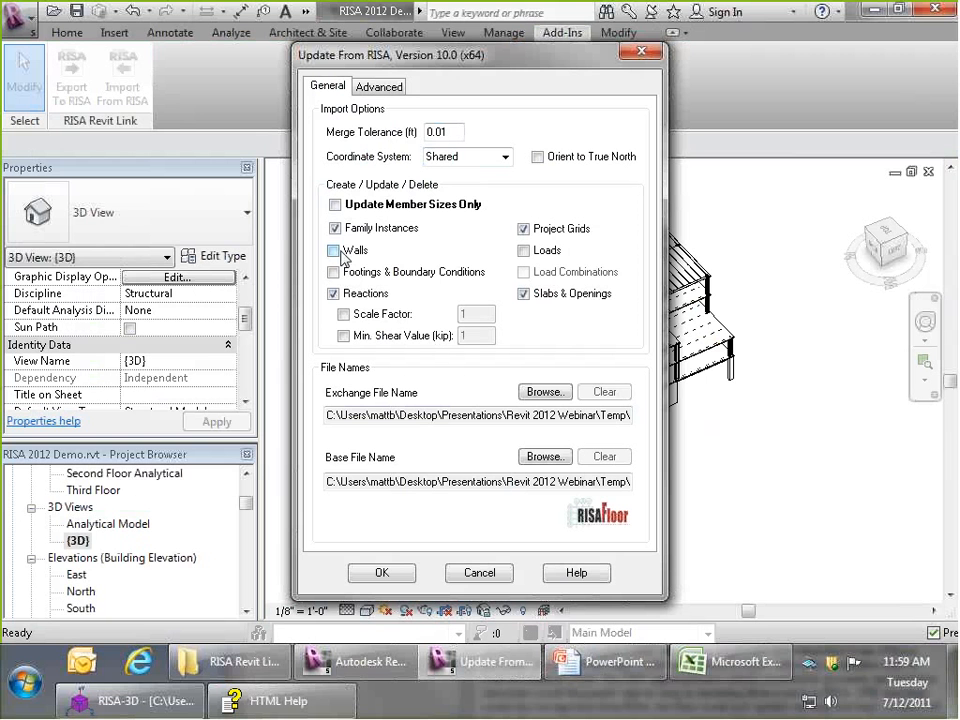
{"action": "left_click", "coordinate": [344, 336]}
{"action": "left_click", "coordinate": [474, 334]}
{"action": "type", "text": "0"}
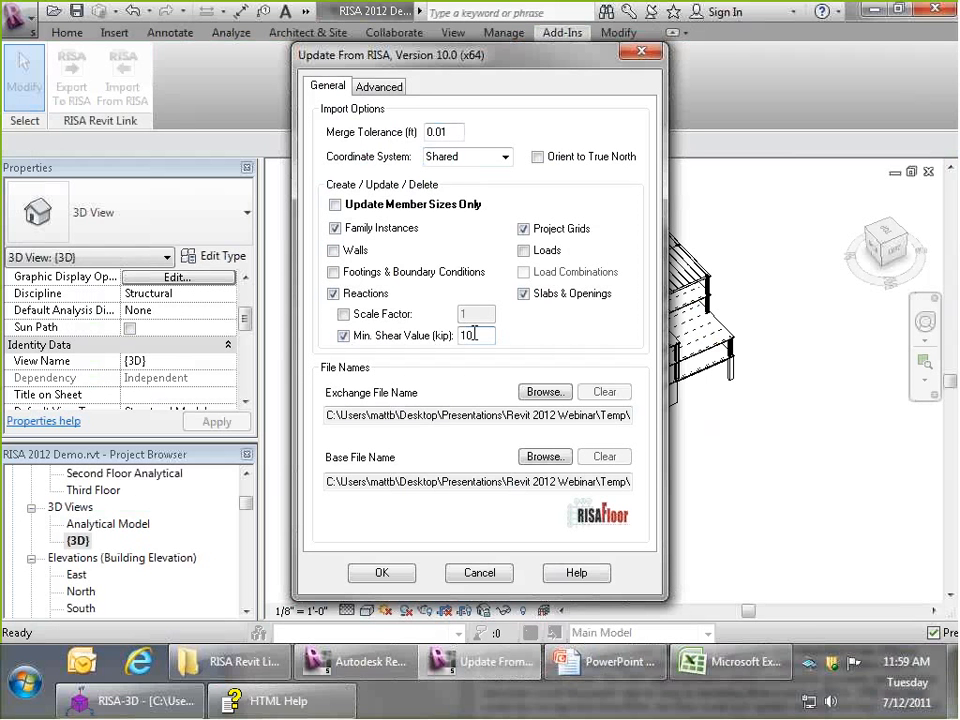
{"action": "double_click", "coordinate": [484, 336]}
{"action": "left_click", "coordinate": [484, 336]}
{"action": "left_click", "coordinate": [524, 230]}
{"action": "left_click", "coordinate": [555, 294]}
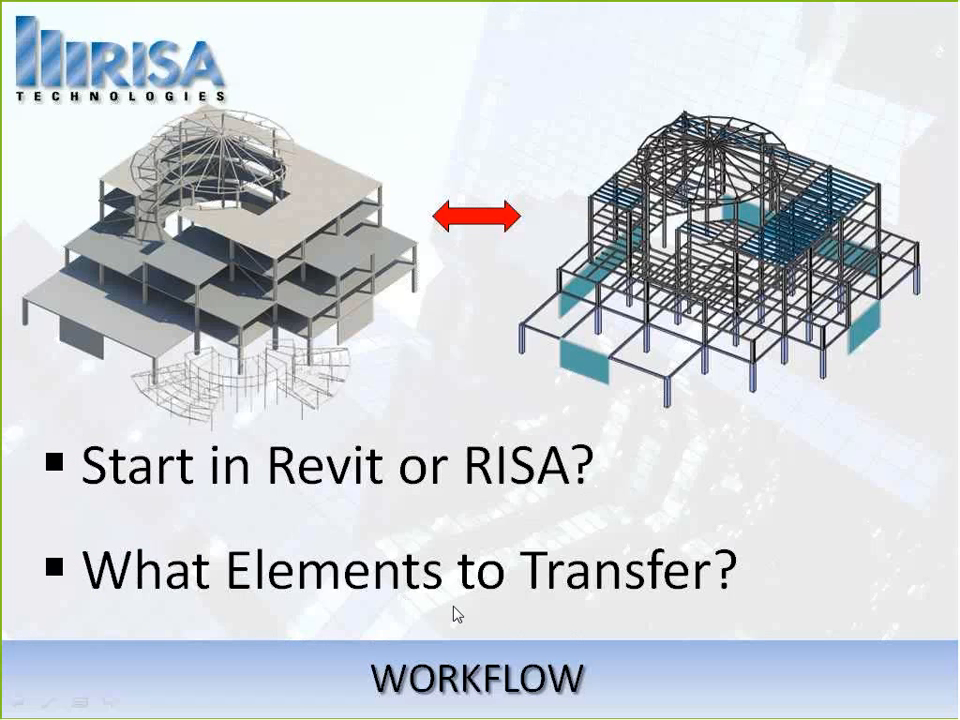
- Restrict the import to Update Member Sizes Only, keeping reactions included, and run the update from RISA
{"action": "key", "text": "alt+Tab"}
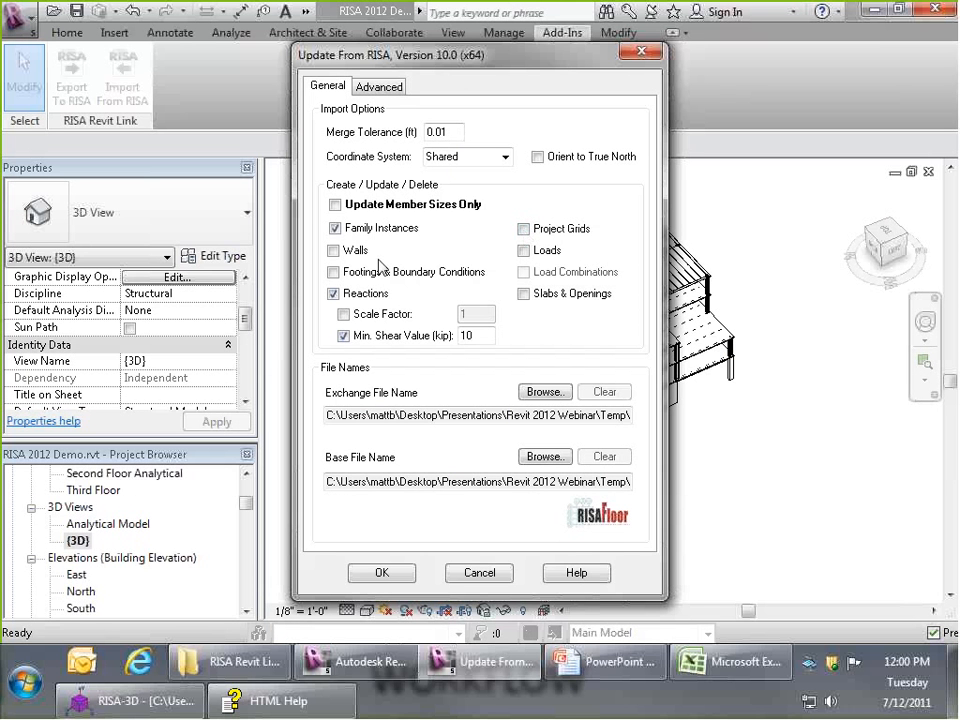
{"action": "left_click", "coordinate": [524, 251]}
{"action": "left_click", "coordinate": [335, 205]}
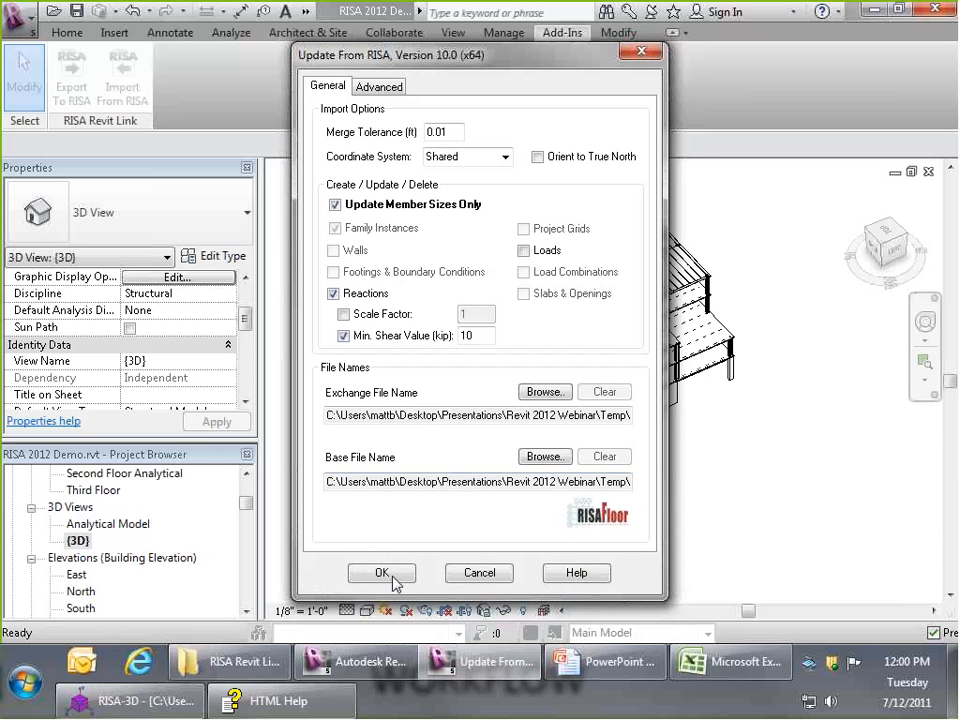
{"action": "left_click", "coordinate": [383, 573]}
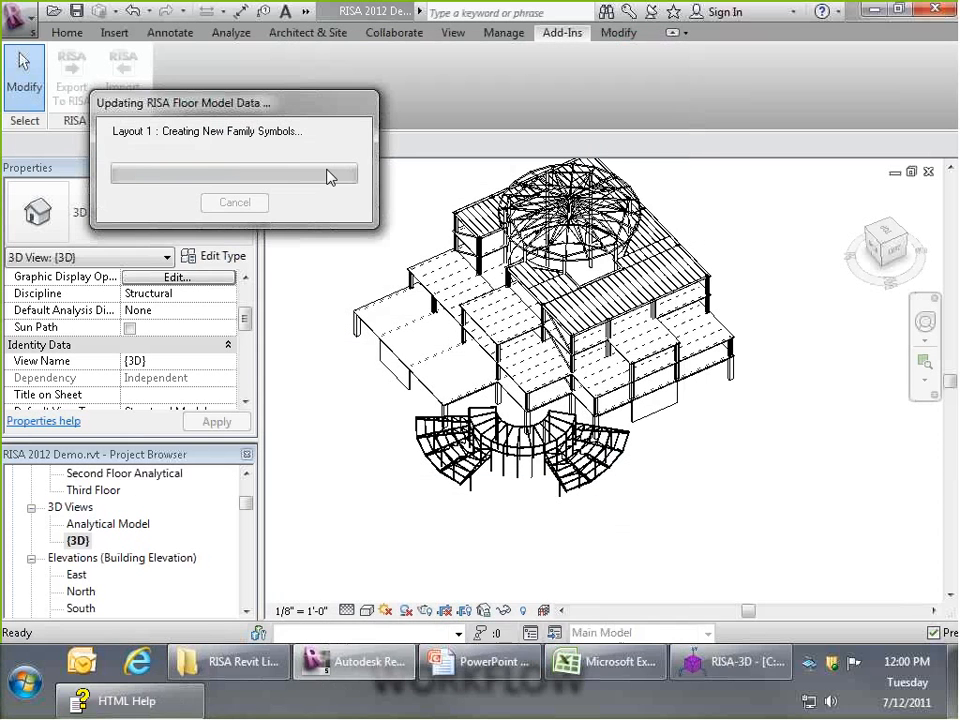
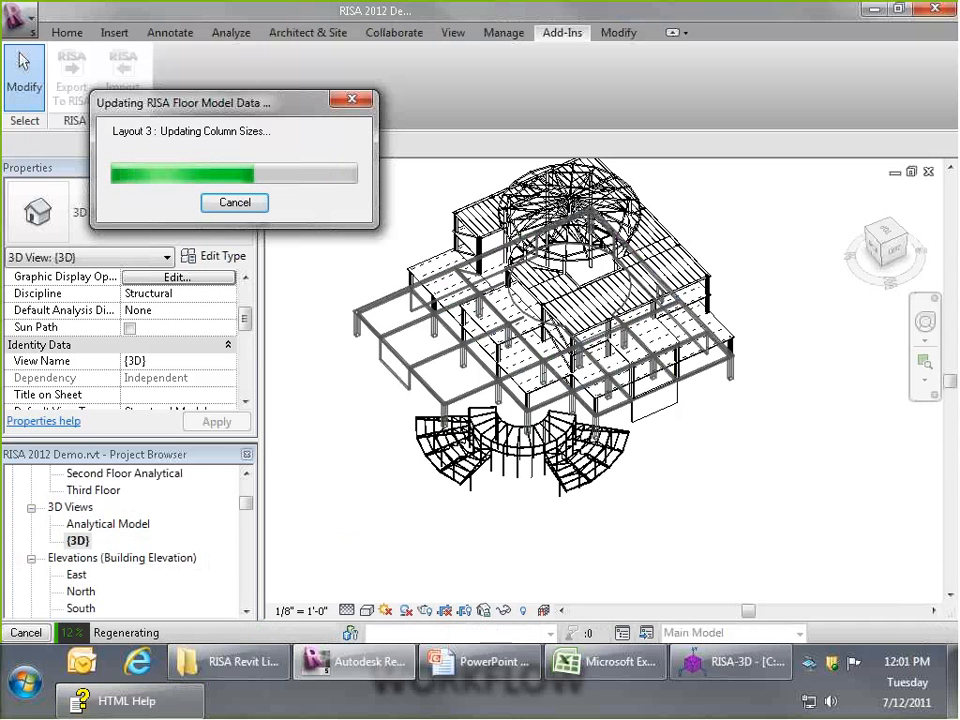
- Bring up the RISA-Revit Link help during the update and place it clear of the progress window
{"action": "left_click", "coordinate": [122, 705]}
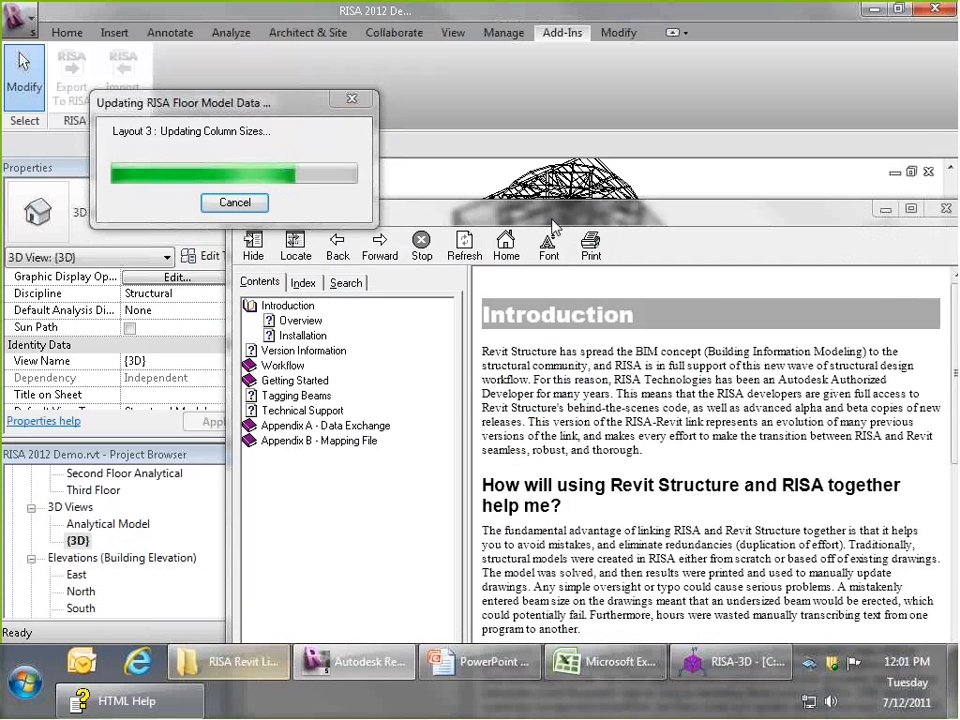
{"action": "left_click_drag", "start_coordinate": [574, 200], "coordinate": [534, 54]}
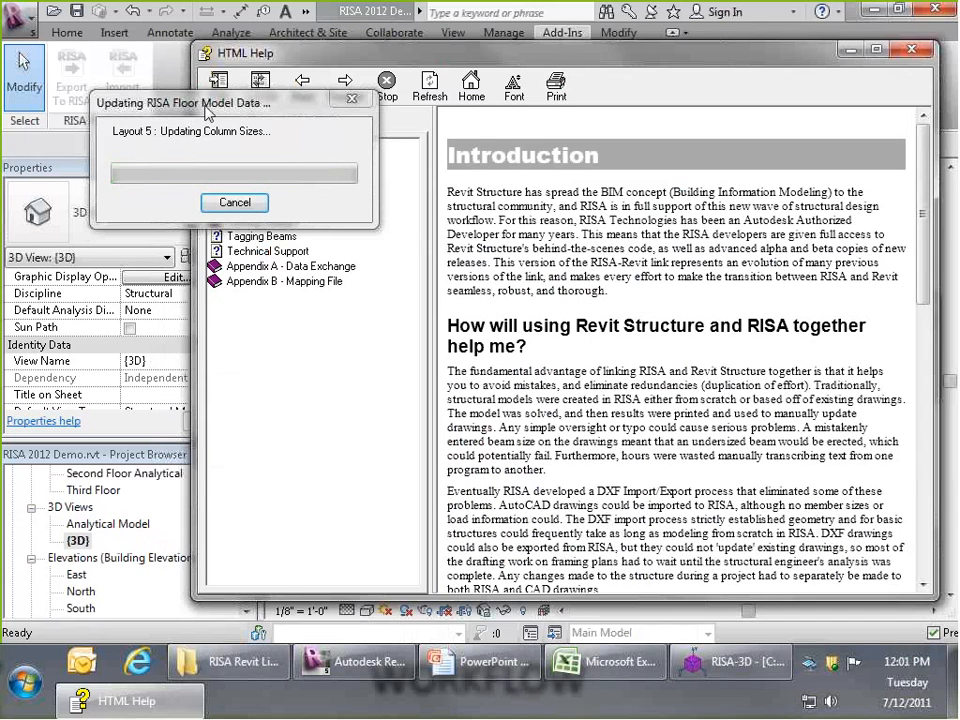
{"action": "left_click_drag", "start_coordinate": [207, 112], "coordinate": [76, 112]}
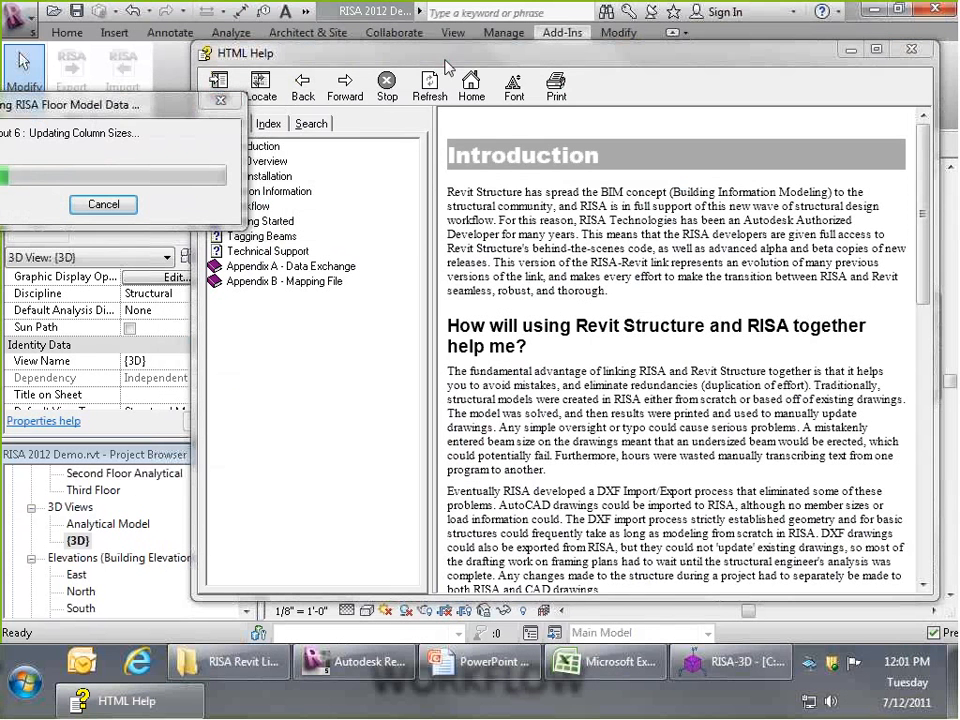
{"action": "left_click", "coordinate": [485, 487]}
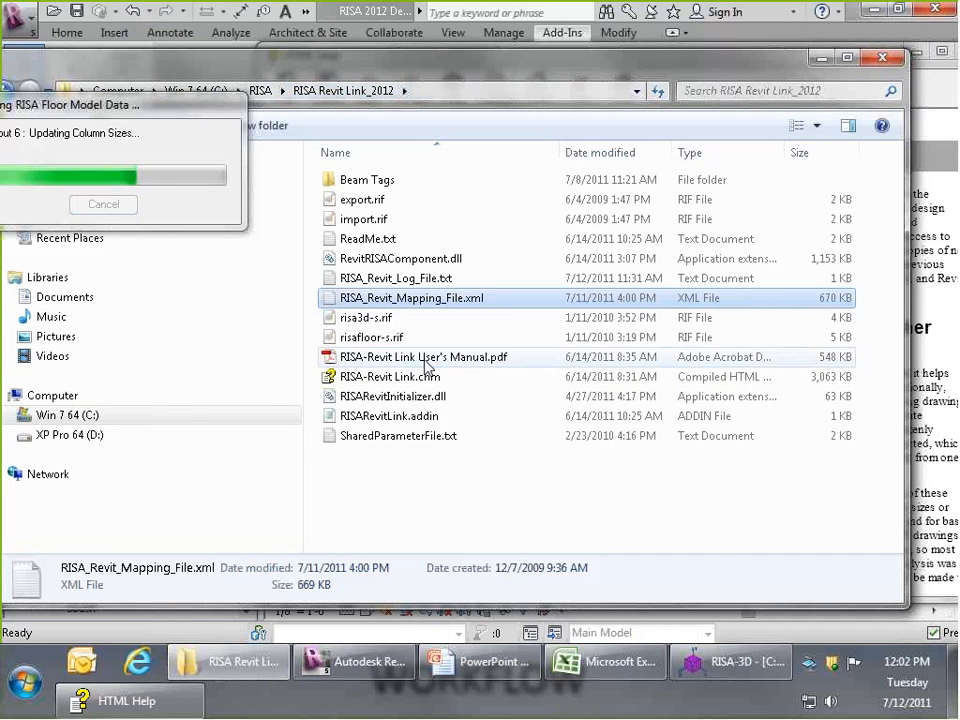
{"action": "left_click", "coordinate": [940, 97]}
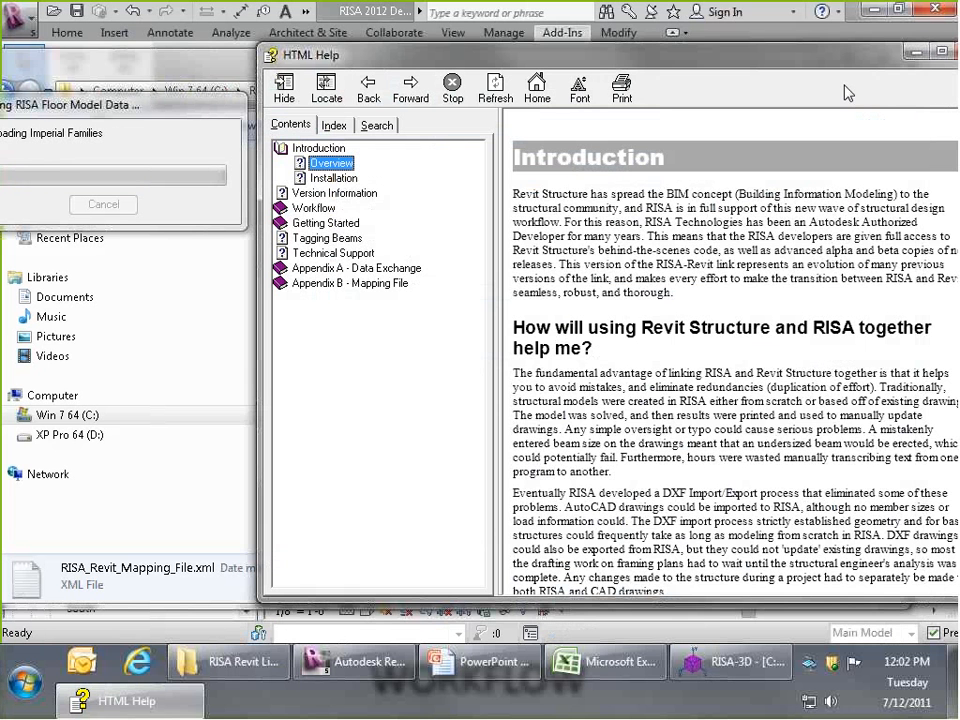
{"action": "left_click_drag", "start_coordinate": [602, 59], "coordinate": [551, 52]}
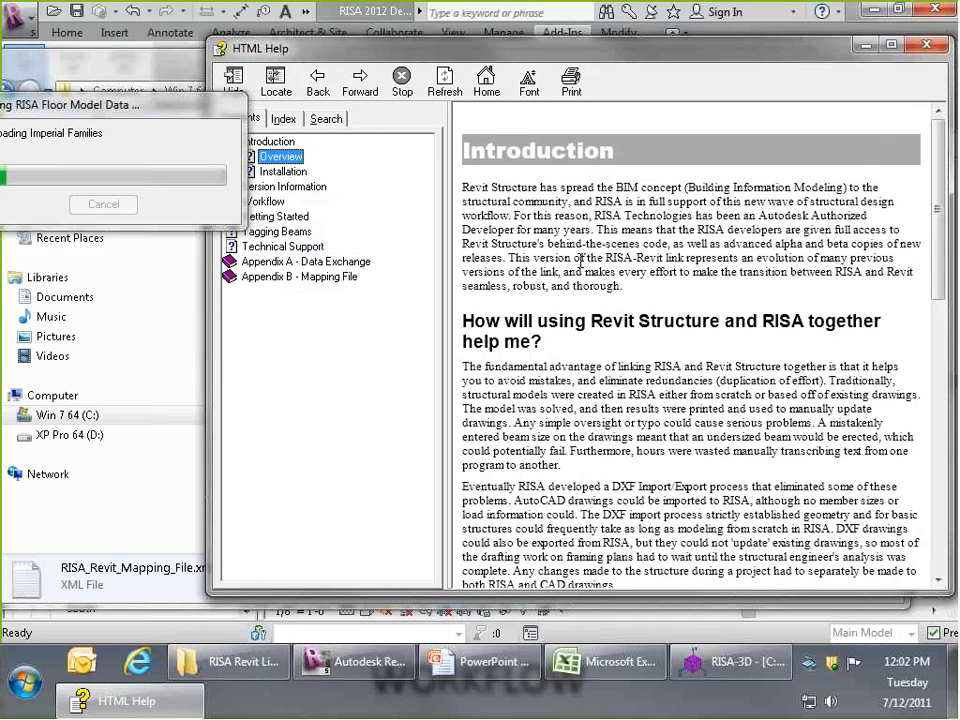
- Read the help's Introduction on using Revit Structure and RISA together and installing the RISA-Revit Link
{"action": "left_click_drag", "start_coordinate": [943, 212], "coordinate": [943, 309]}
{"action": "left_click_drag", "start_coordinate": [611, 231], "coordinate": [761, 422]}
{"action": "left_click", "coordinate": [814, 381]}
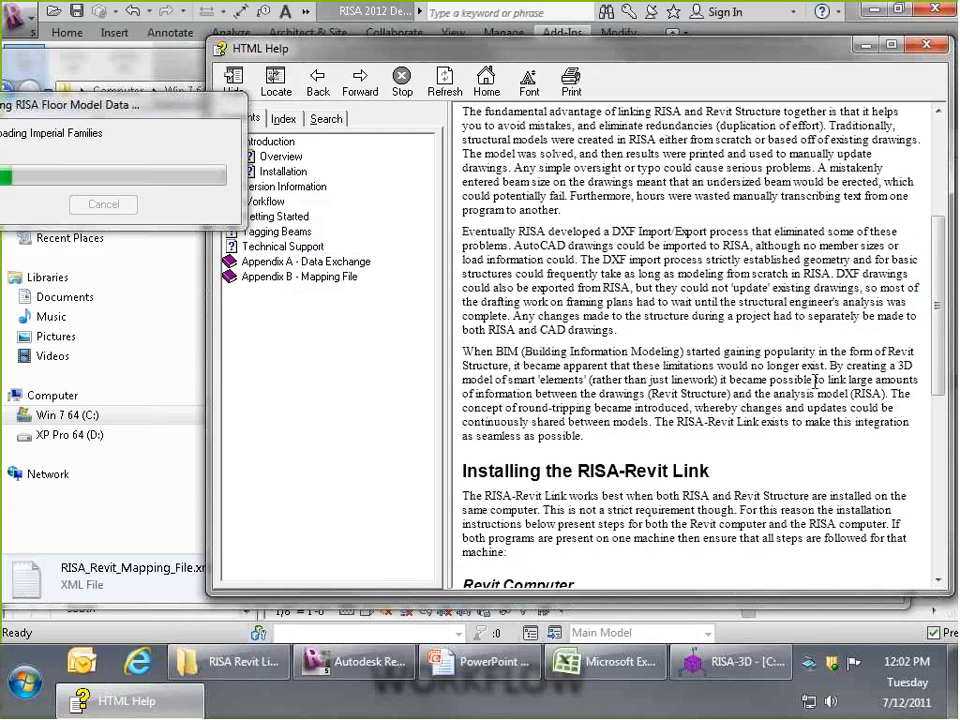
{"action": "left_click_drag", "start_coordinate": [939, 332], "coordinate": [933, 214]}
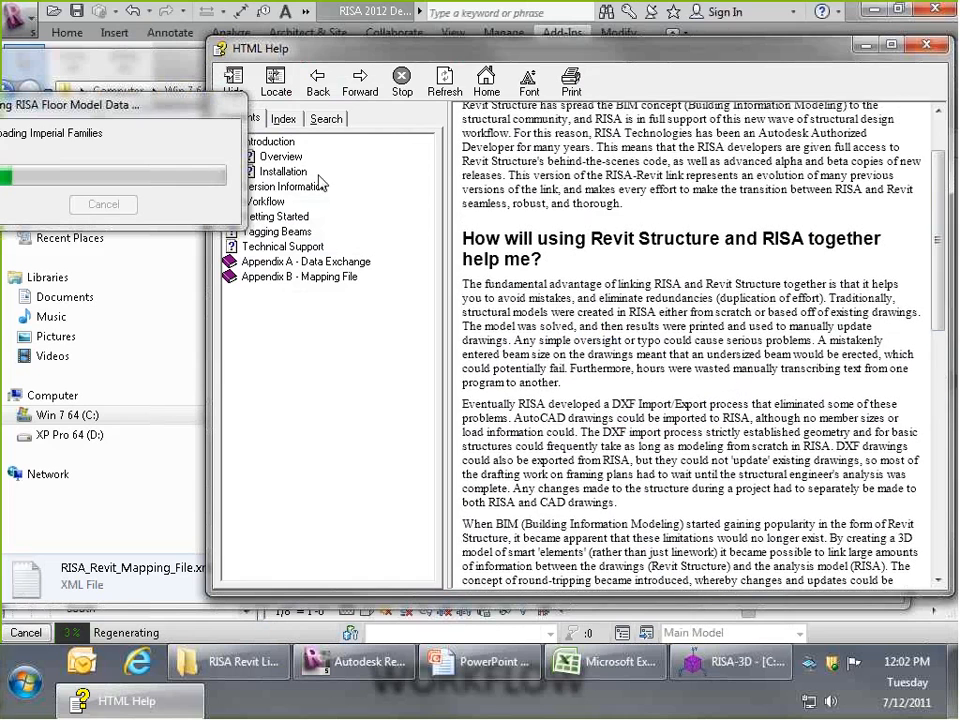
- Open the Workflow help topic and review Starting in Revit Structure and the Two-Way Integration (Round-Tripping) example
{"action": "left_click", "coordinate": [269, 201]}
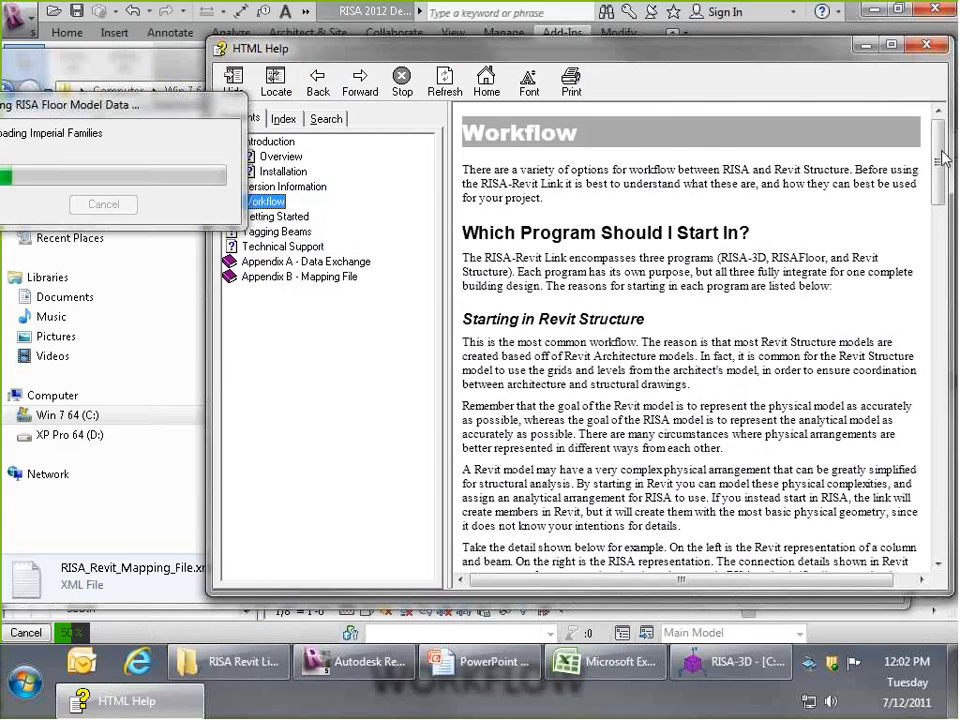
{"action": "left_click_drag", "start_coordinate": [940, 170], "coordinate": [938, 199]}
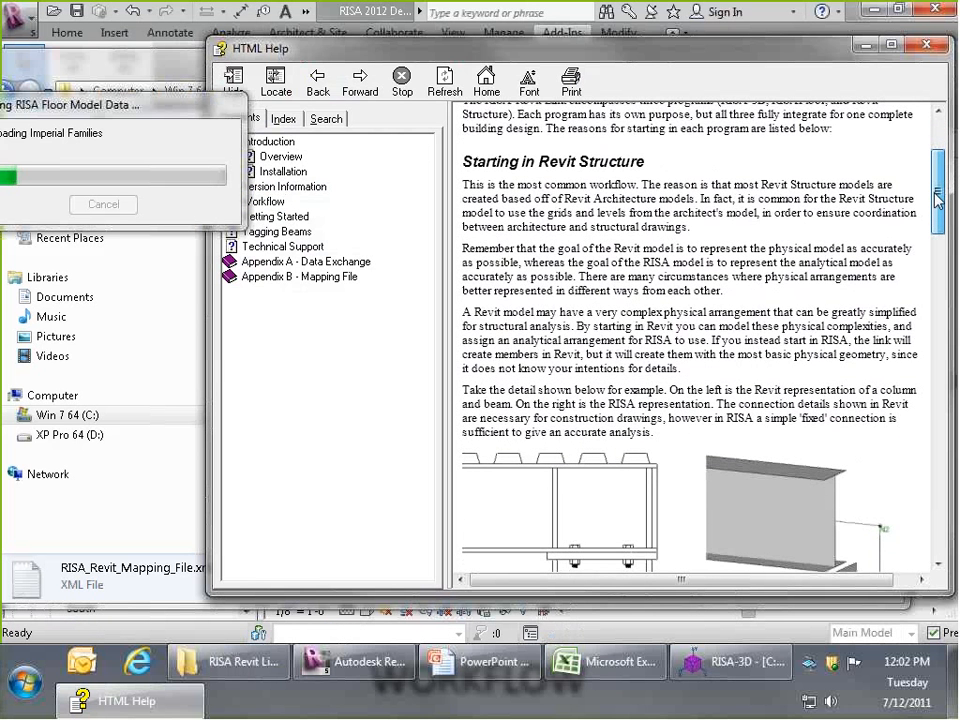
{"action": "left_click_drag", "start_coordinate": [462, 161], "coordinate": [679, 165]}
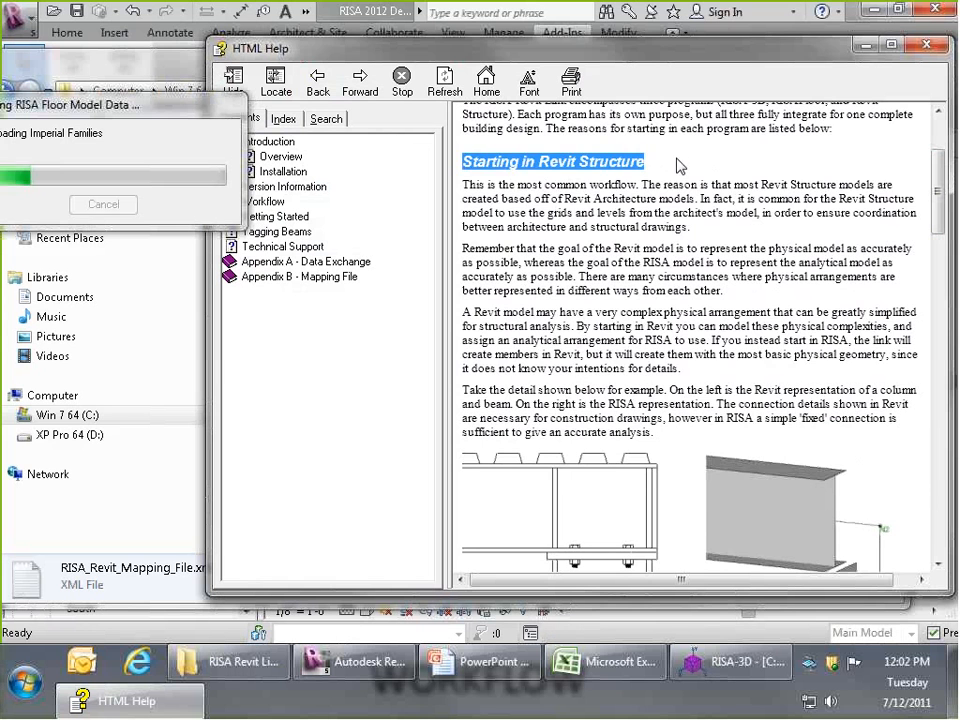
{"action": "left_click", "coordinate": [676, 160]}
{"action": "left_click_drag", "start_coordinate": [936, 206], "coordinate": [935, 374]}
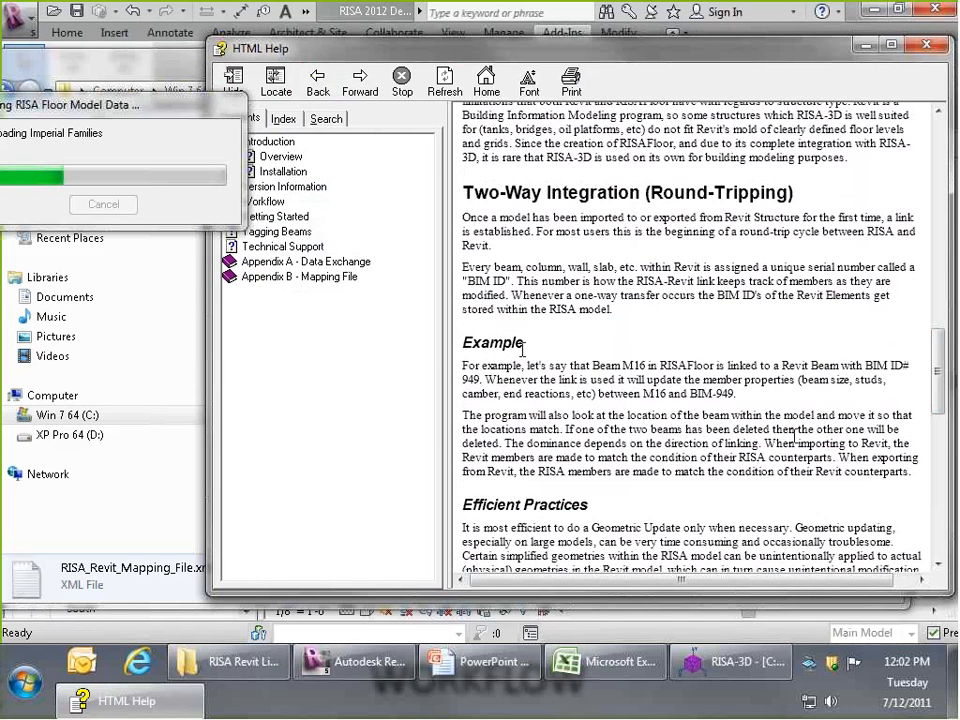
{"action": "left_click_drag", "start_coordinate": [462, 342], "coordinate": [614, 428]}
{"action": "left_click", "coordinate": [665, 424]}
{"action": "left_click_drag", "start_coordinate": [940, 378], "coordinate": [936, 416]}
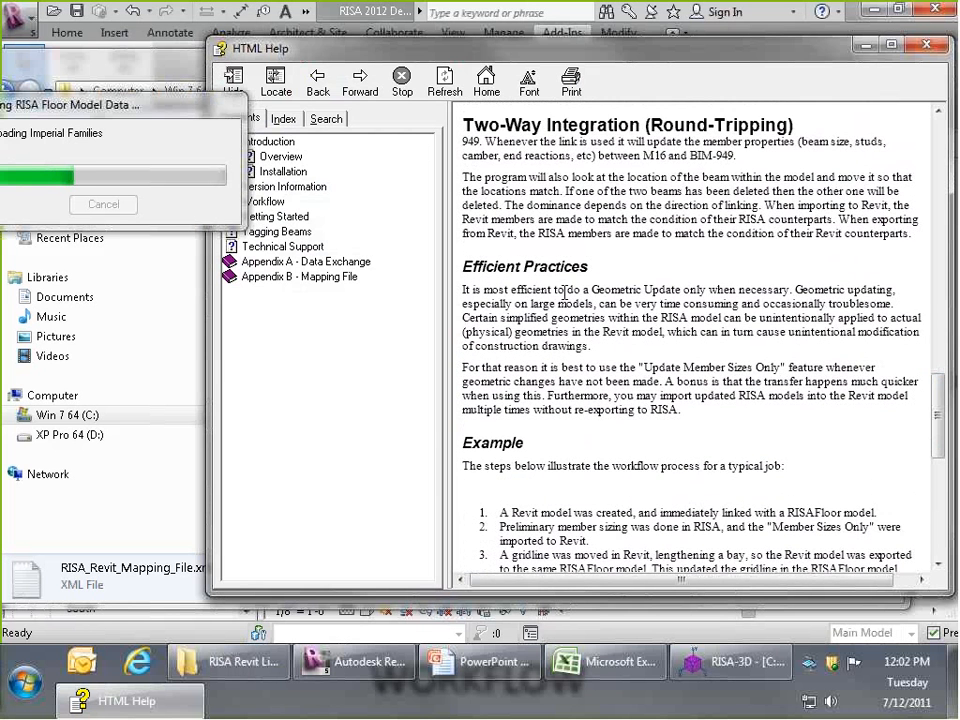
- Review the Efficient Practices section, its typical job example, and the Workflow Problems section of the help
{"action": "left_click_drag", "start_coordinate": [463, 262], "coordinate": [632, 331]}
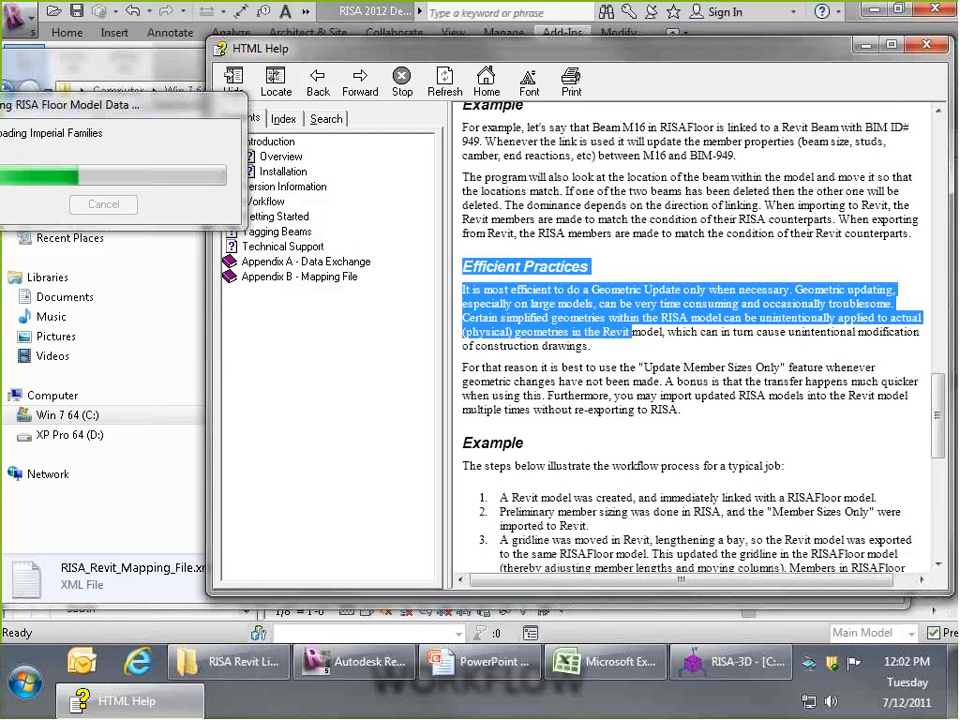
{"action": "left_click", "coordinate": [791, 536]}
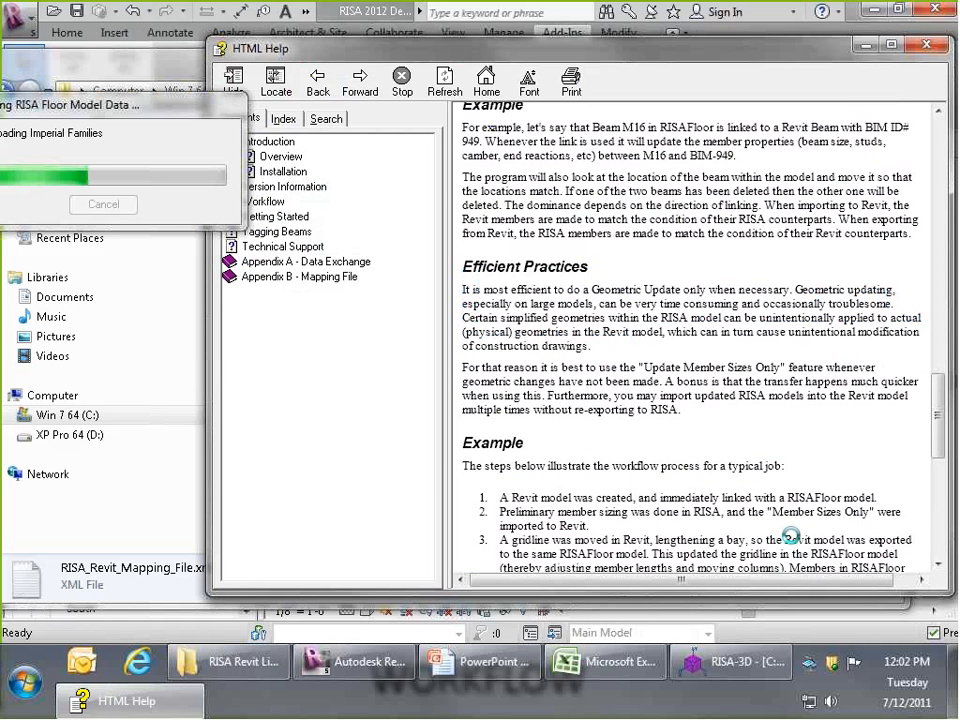
{"action": "left_click_drag", "start_coordinate": [938, 410], "coordinate": [940, 442]}
{"action": "left_click_drag", "start_coordinate": [500, 363], "coordinate": [596, 420]}
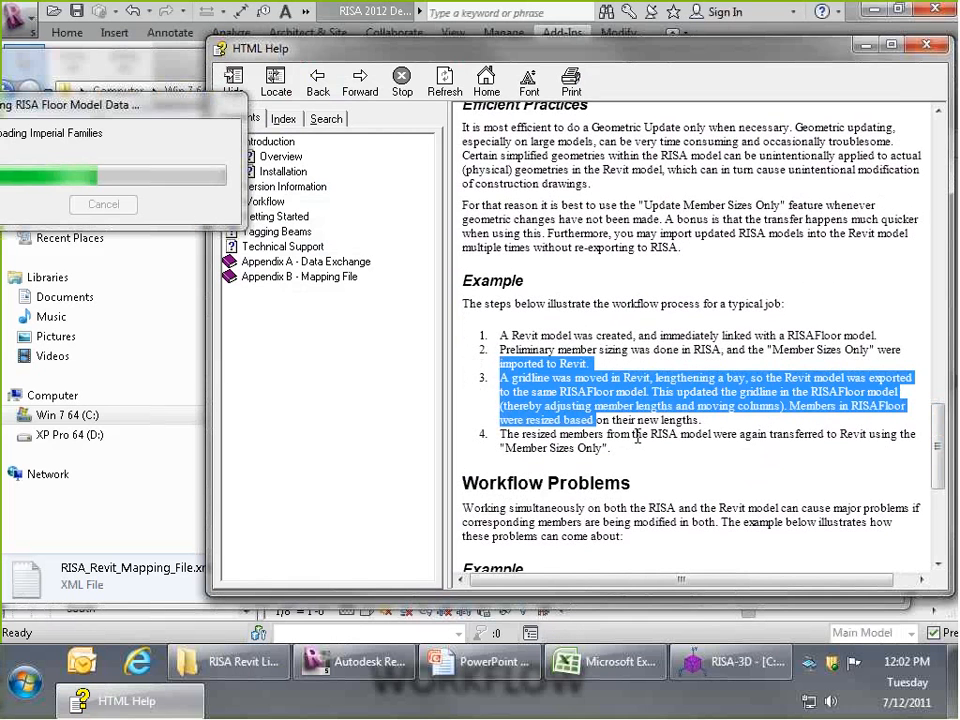
{"action": "left_click", "coordinate": [674, 471]}
{"action": "left_click_drag", "start_coordinate": [937, 445], "coordinate": [935, 540]}
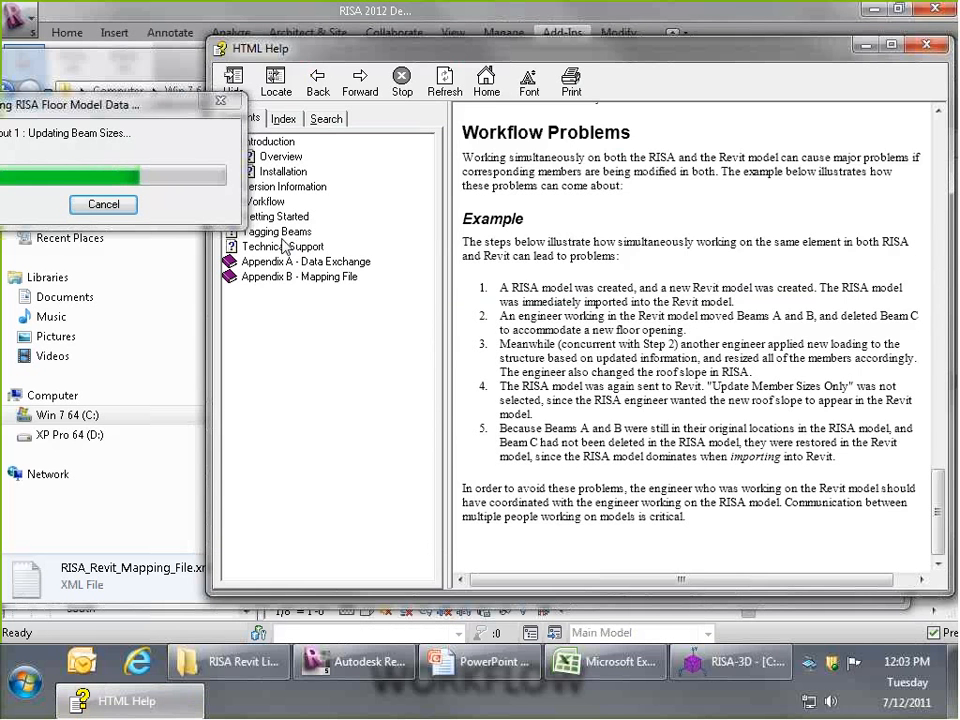
- Open Appendix B - Mapping File in the help and review the Shape Mapping section and its list of shape types
{"action": "left_click", "coordinate": [300, 261]}
{"action": "left_click", "coordinate": [308, 277]}
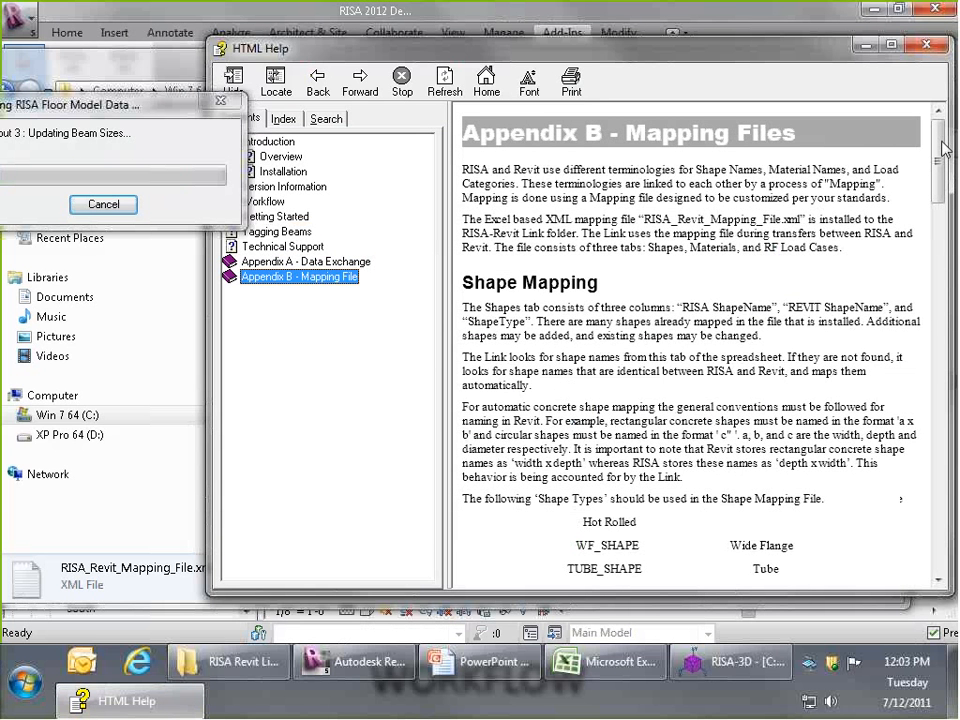
{"action": "left_click_drag", "start_coordinate": [944, 148], "coordinate": [940, 172]}
{"action": "mouse_move", "coordinate": [940, 175]}
{"action": "left_mouse_down"}
{"action": "mouse_move", "coordinate": [938, 165]}
{"action": "mouse_move", "coordinate": [936, 296]}
{"action": "mouse_move", "coordinate": [945, 188]}
{"action": "left_mouse_up"}
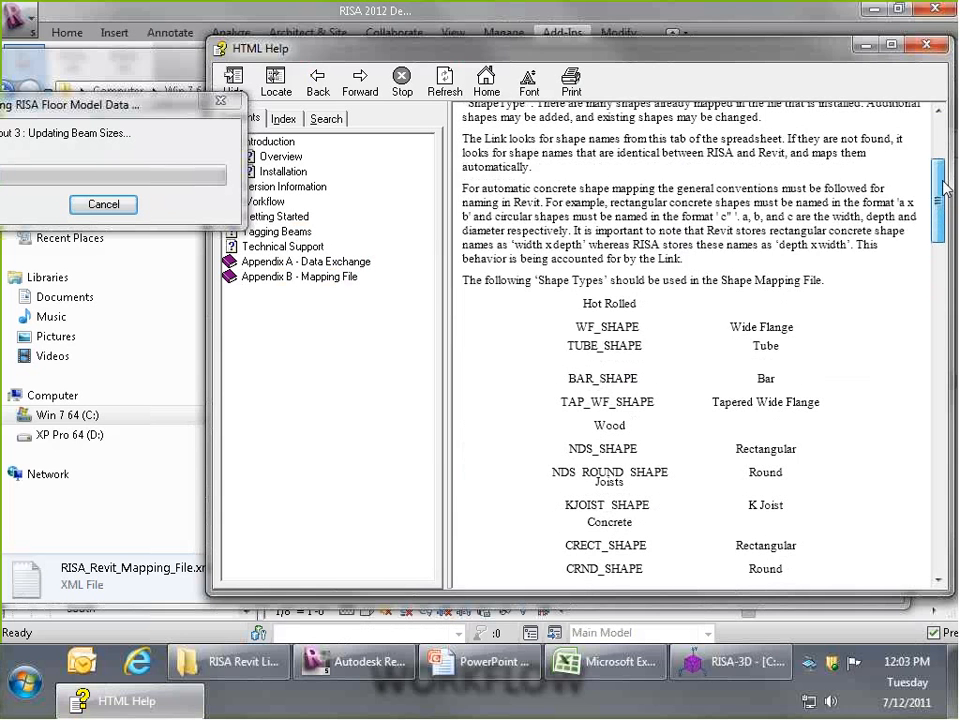
{"action": "scroll", "coordinate": [664, 225], "scroll_direction": "down", "scroll_amount": 3}
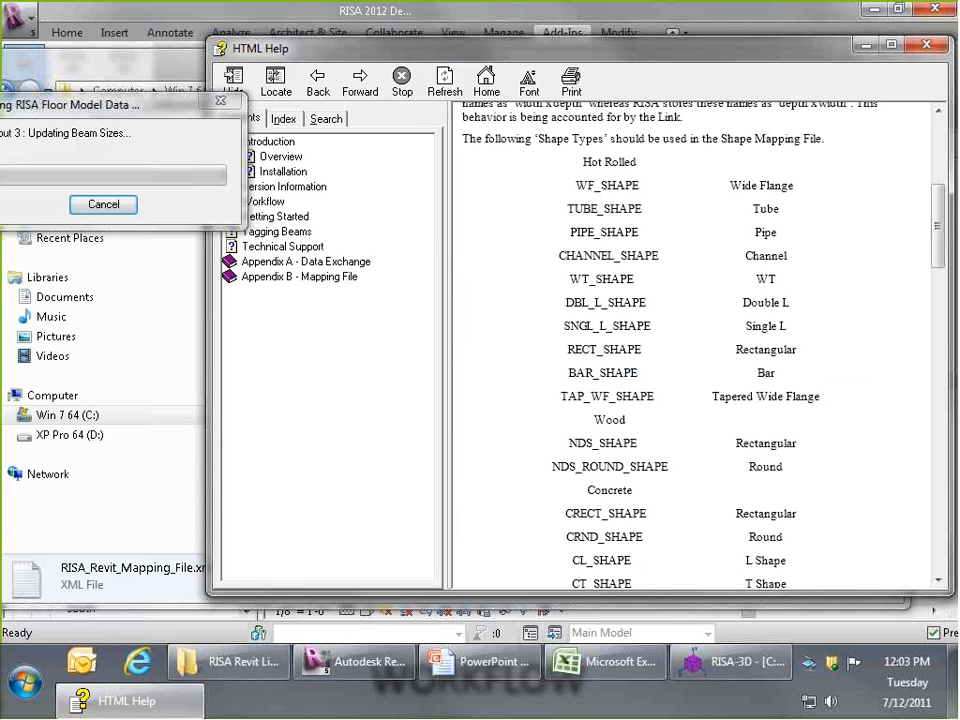
{"action": "left_click_drag", "start_coordinate": [938, 225], "coordinate": [945, 168]}
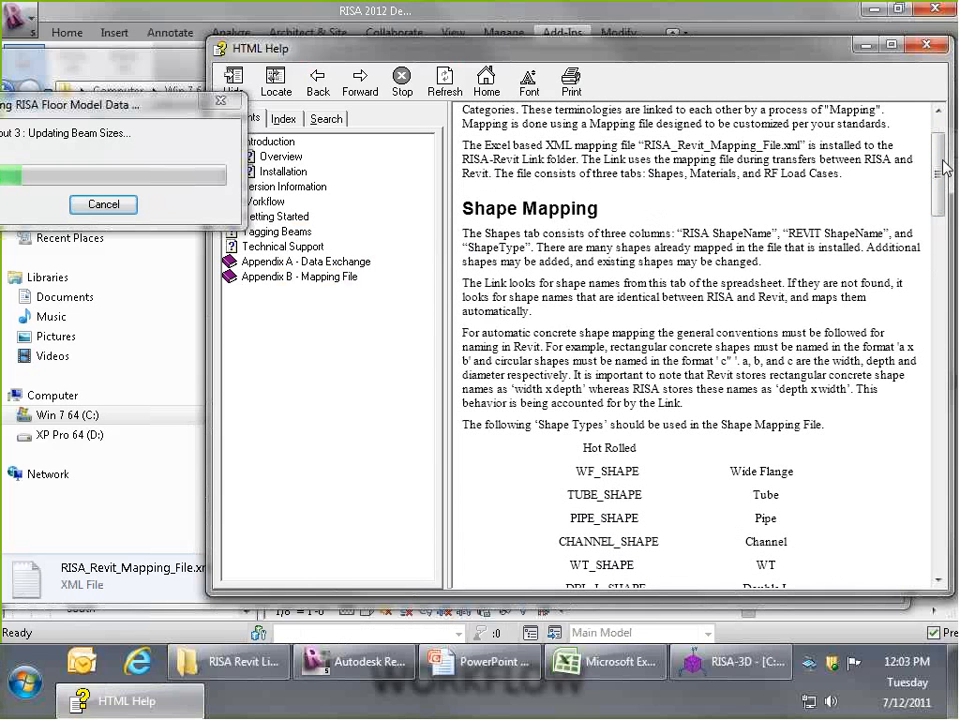
{"action": "left_click_drag", "start_coordinate": [943, 168], "coordinate": [940, 126]}
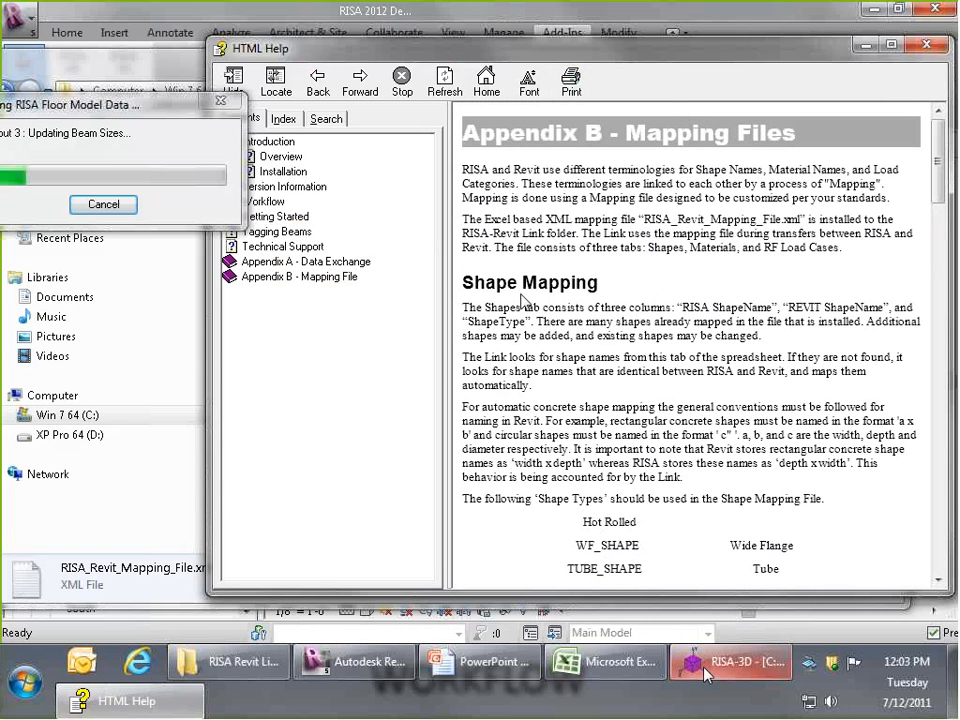
{"action": "mouse_move", "coordinate": [706, 676]}
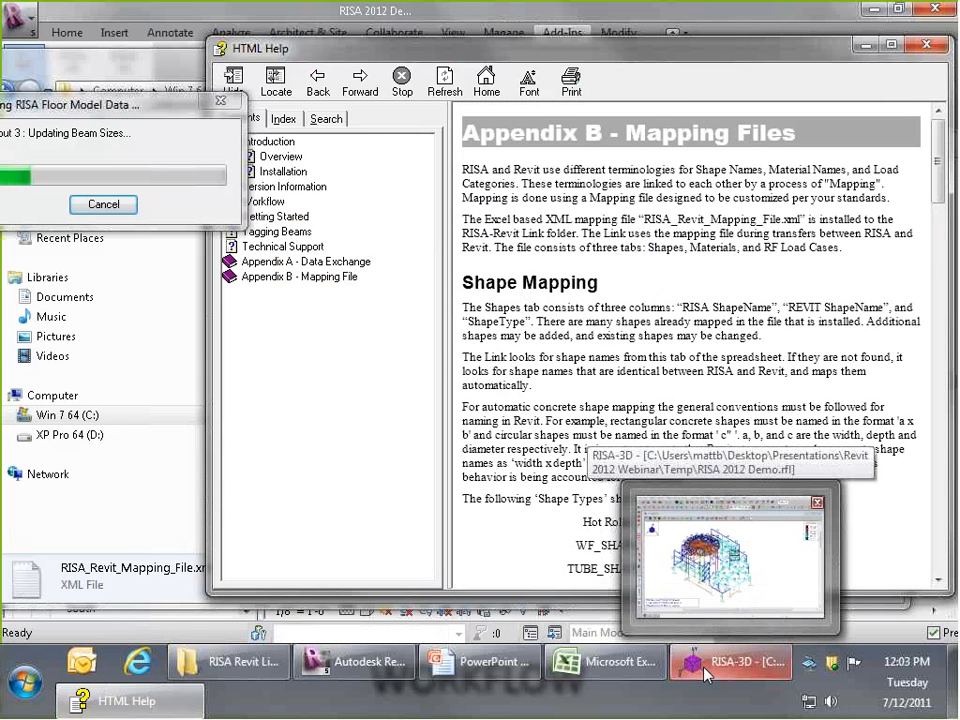
- Switch to the RISA model and, in RISAFloor, examine the member sizes and end reactions on the Low Roof plan
{"action": "left_click", "coordinate": [706, 676]}
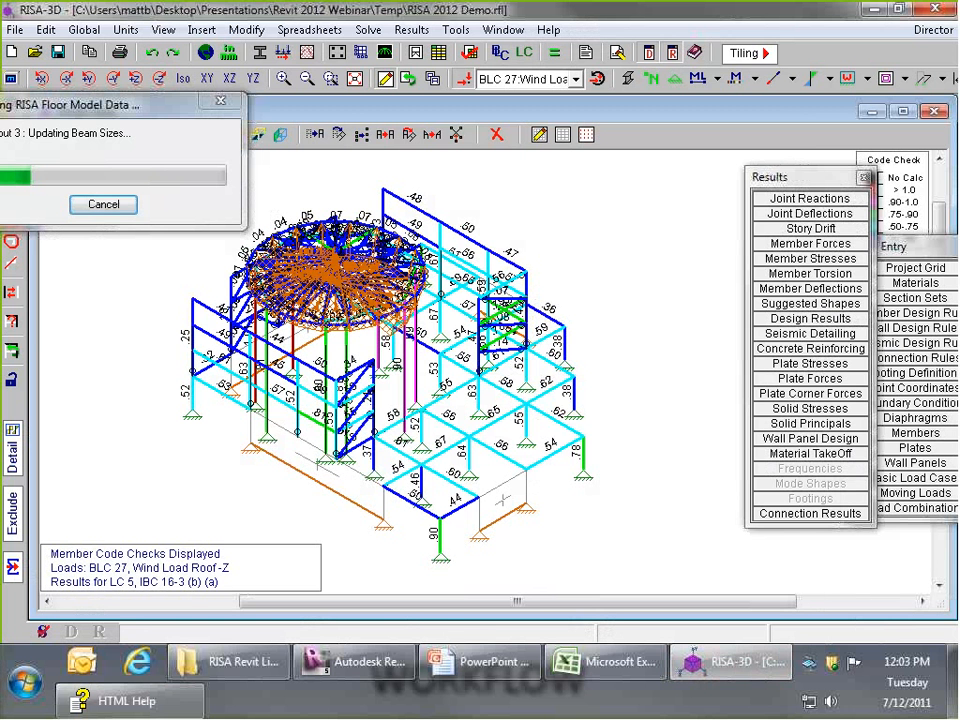
{"action": "left_click", "coordinate": [851, 52]}
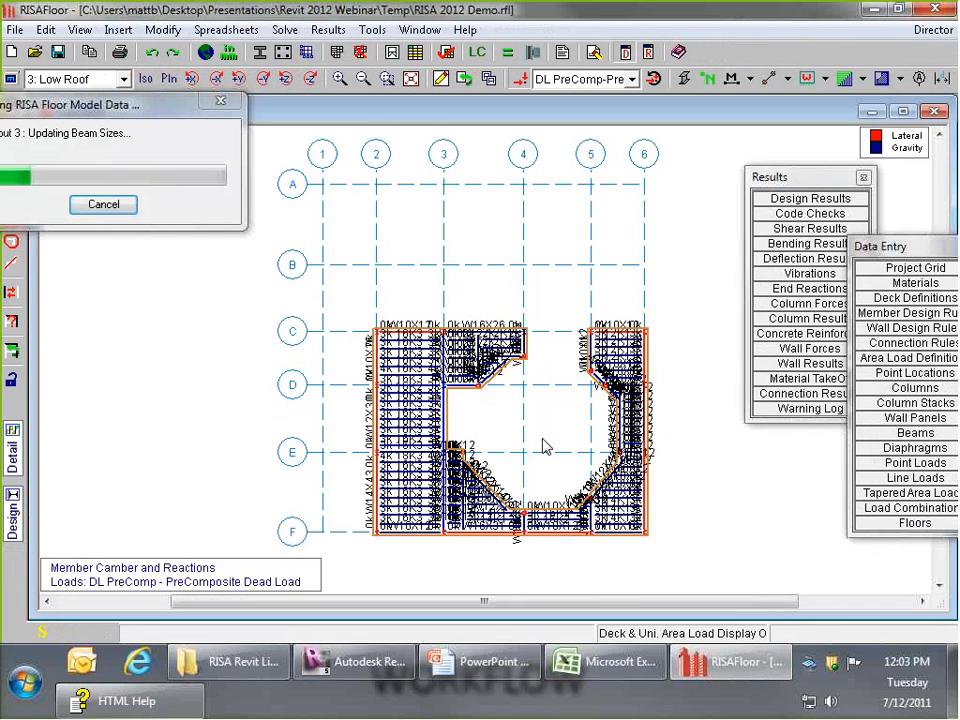
{"action": "scroll", "coordinate": [425, 430], "scroll_direction": "up", "scroll_amount": 5}
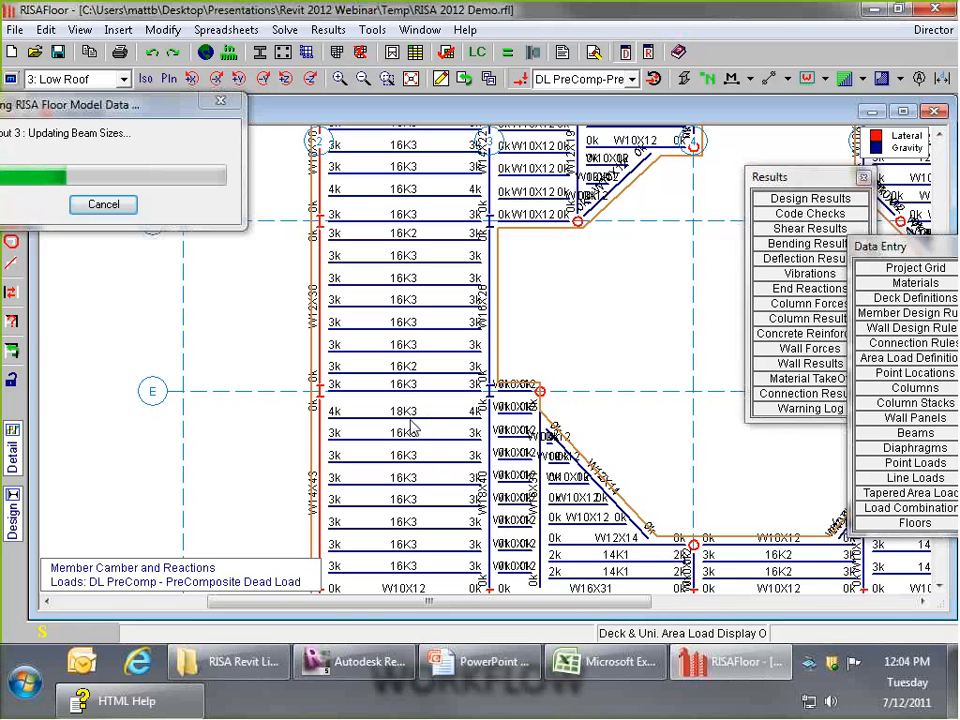
- Switch to the RISA_Revit_Mapping_File.xml workbook in Excel and move the update progress window off the shape name columns
{"action": "left_click", "coordinate": [603, 662]}
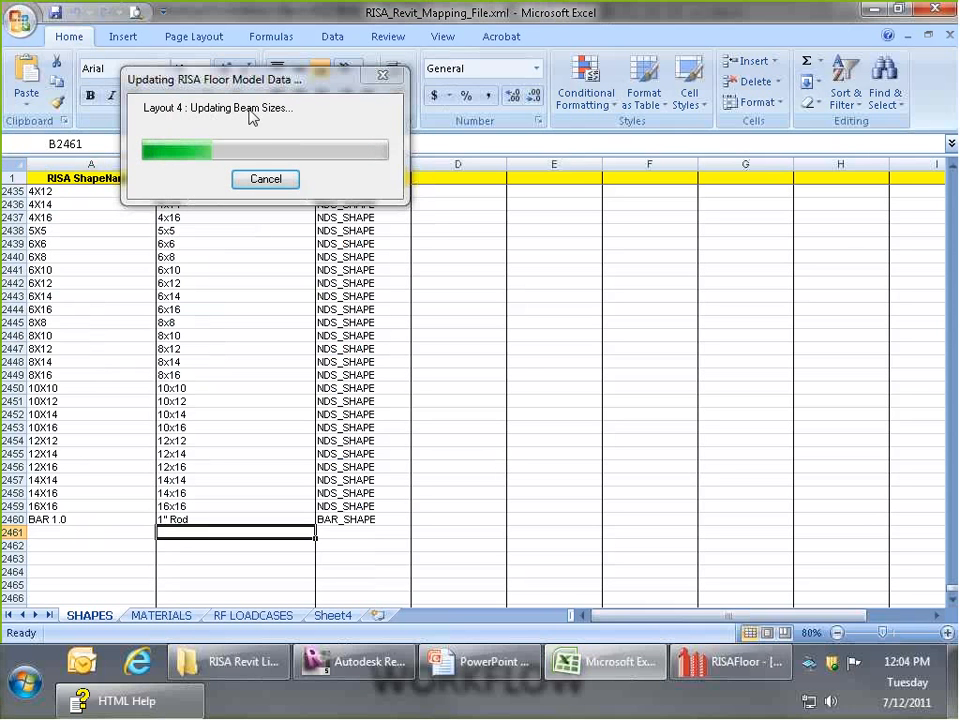
{"action": "left_click_drag", "start_coordinate": [218, 86], "coordinate": [168, 88]}
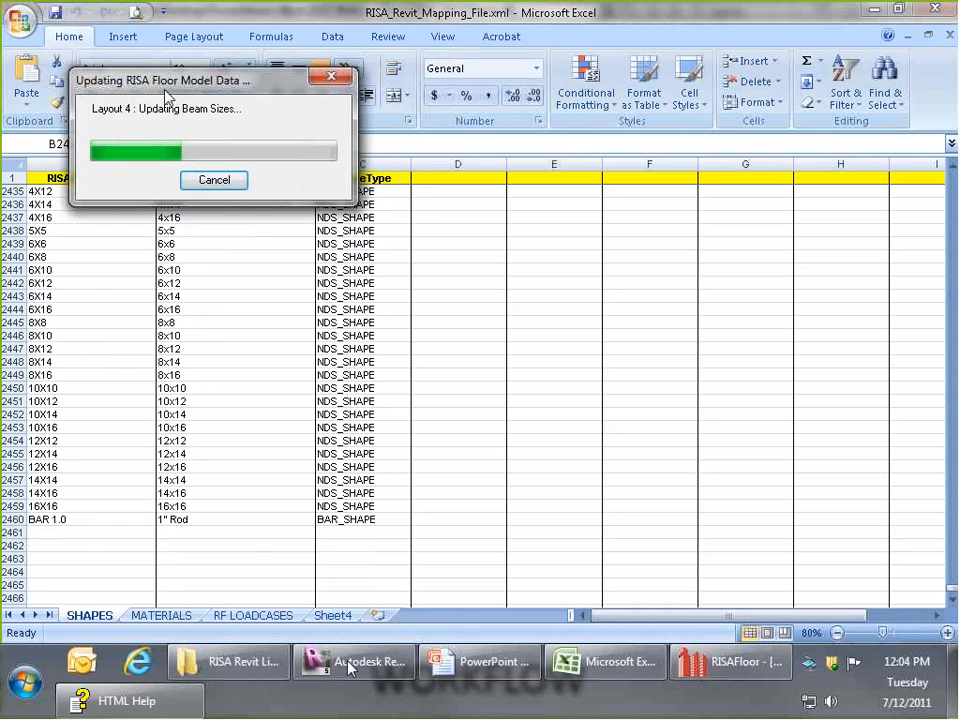
{"action": "mouse_move", "coordinate": [183, 711]}
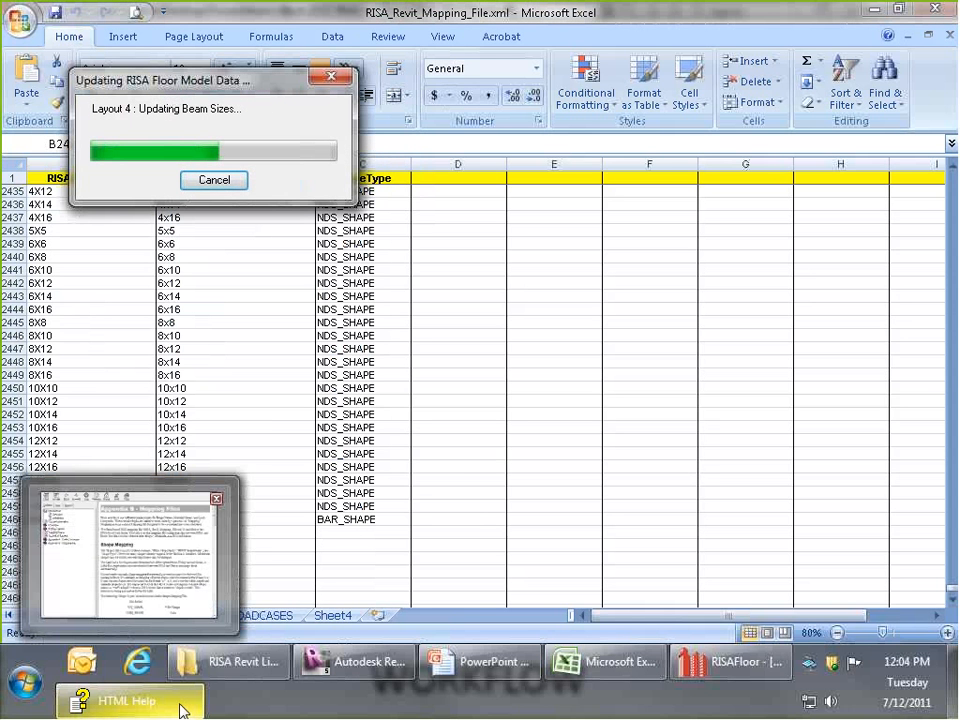
- Switch to Revit and dismiss the RISA-Revit Link error messages to finish the import
{"action": "mouse_move", "coordinate": [366, 670]}
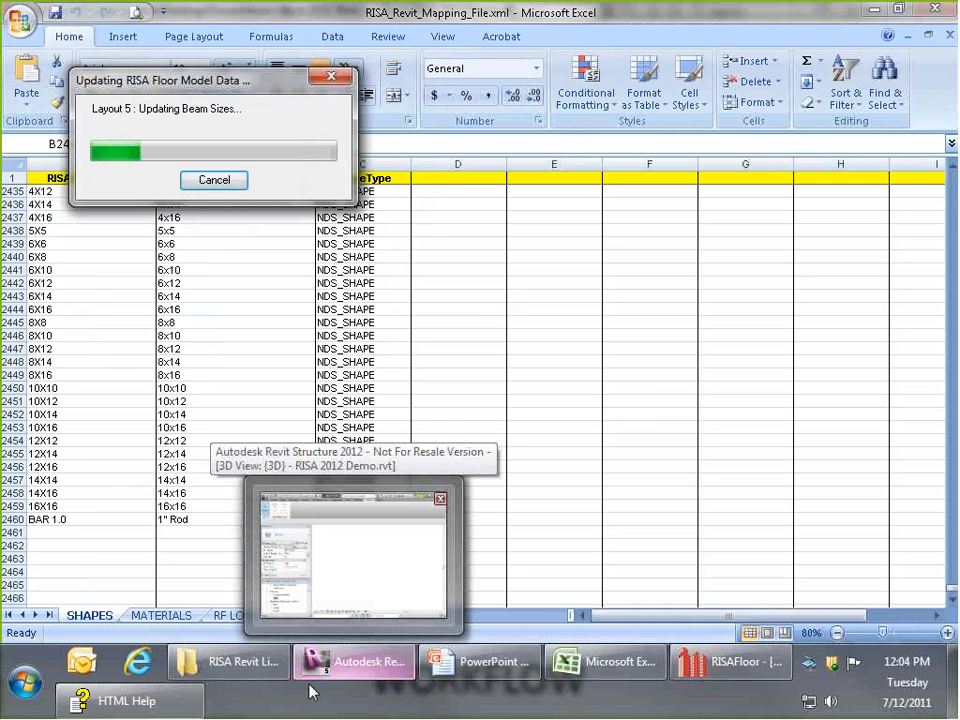
{"action": "left_click", "coordinate": [250, 495]}
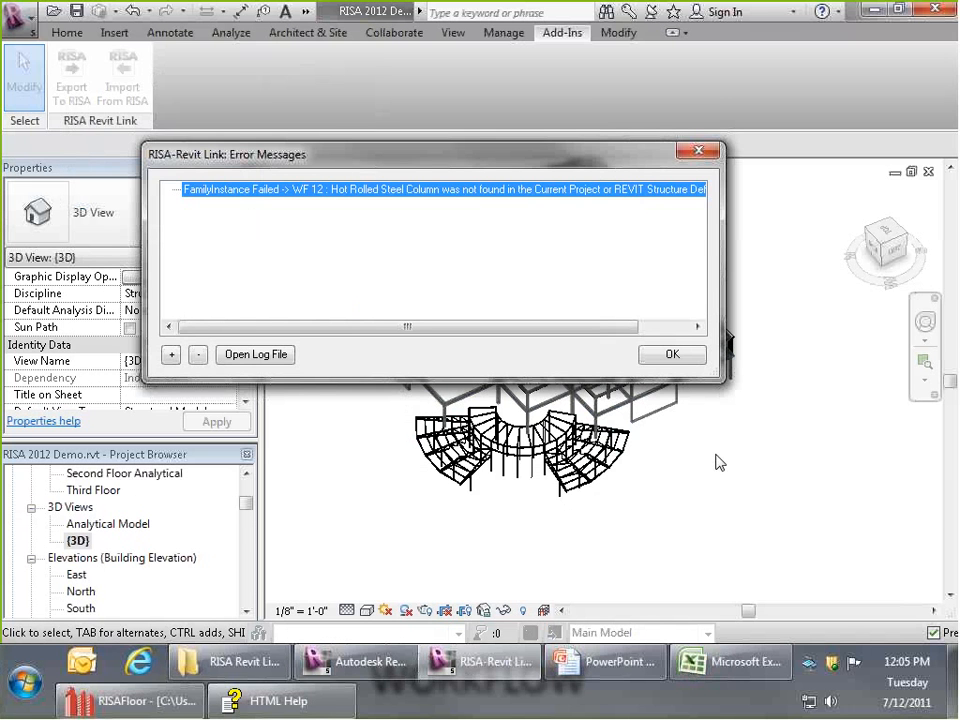
{"action": "left_click", "coordinate": [672, 356]}
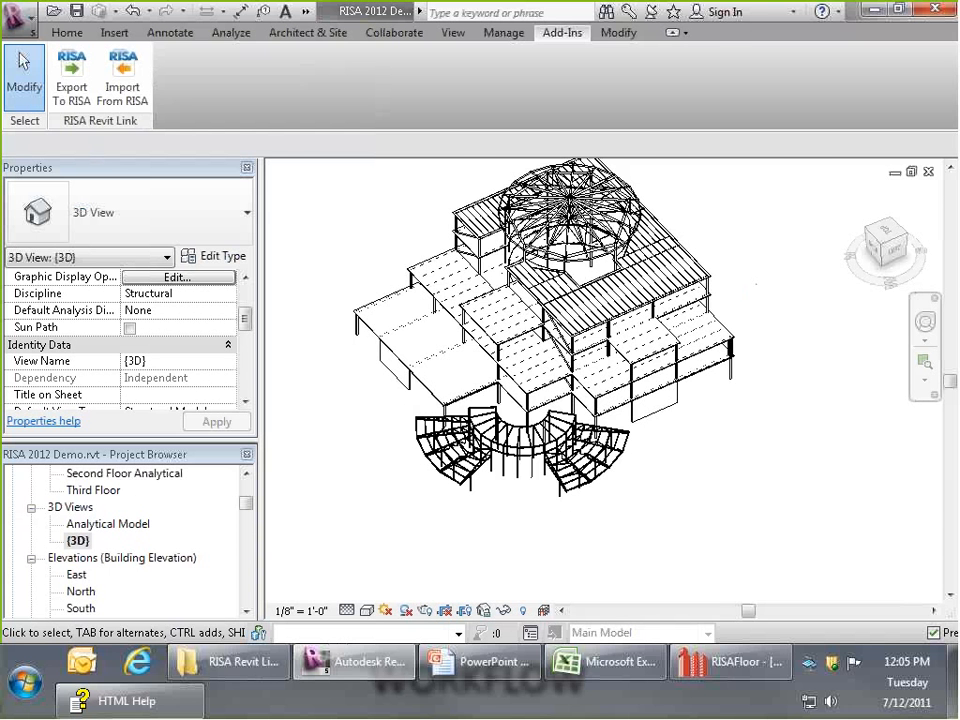
- Examine the updated steel framing in the 3D view, including the curved canopy, braced bays and columns
{"action": "scroll", "coordinate": [552, 418], "scroll_direction": "up", "scroll_amount": 2}
{"action": "scroll", "coordinate": [563, 442], "scroll_direction": "up", "scroll_amount": 2}
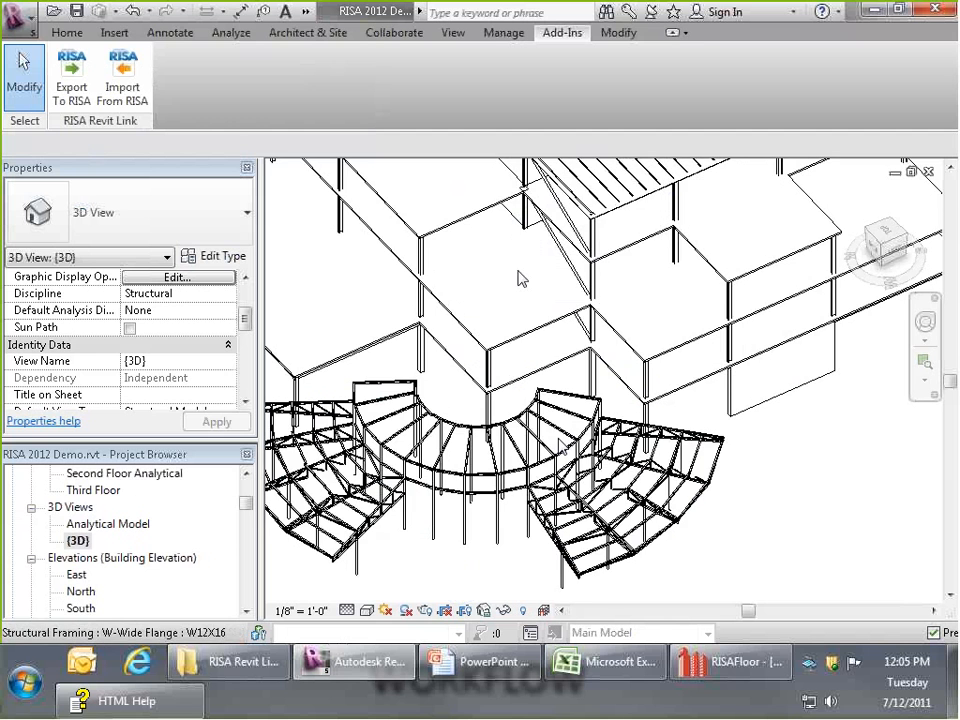
{"action": "middle_click_drag", "start_coordinate": [518, 278], "coordinate": [573, 478], "text": "shift"}
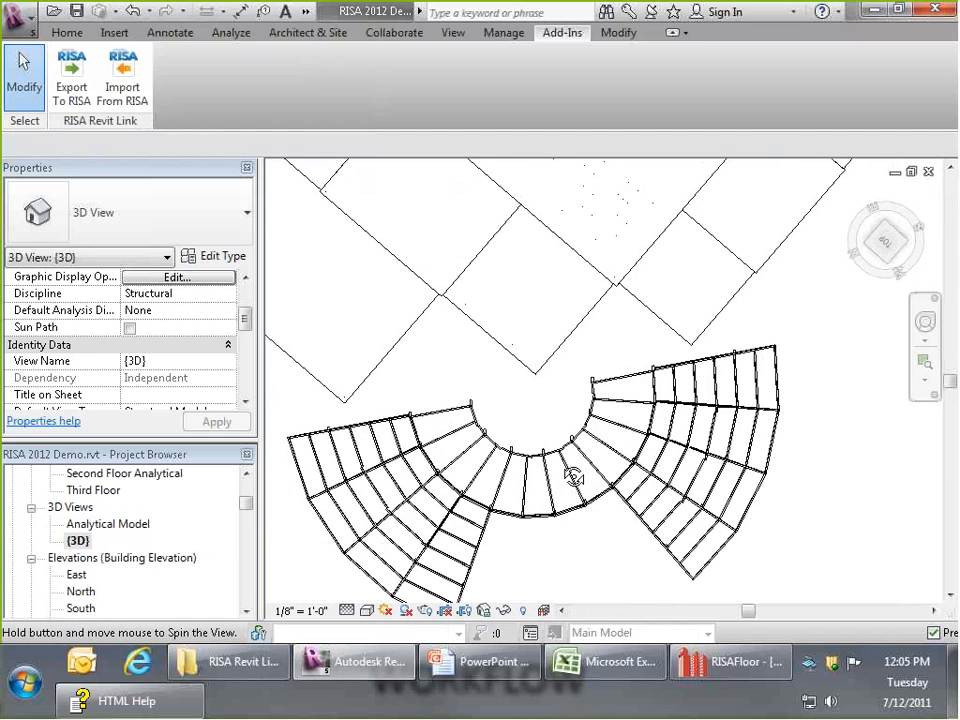
{"action": "scroll", "coordinate": [543, 333], "scroll_direction": "down", "scroll_amount": 6}
{"action": "scroll", "coordinate": [550, 319], "scroll_direction": "up", "scroll_amount": 3}
{"action": "middle_click_drag", "start_coordinate": [566, 354], "coordinate": [590, 260], "text": "shift"}
{"action": "scroll", "coordinate": [611, 210], "scroll_direction": "up", "scroll_amount": 5}
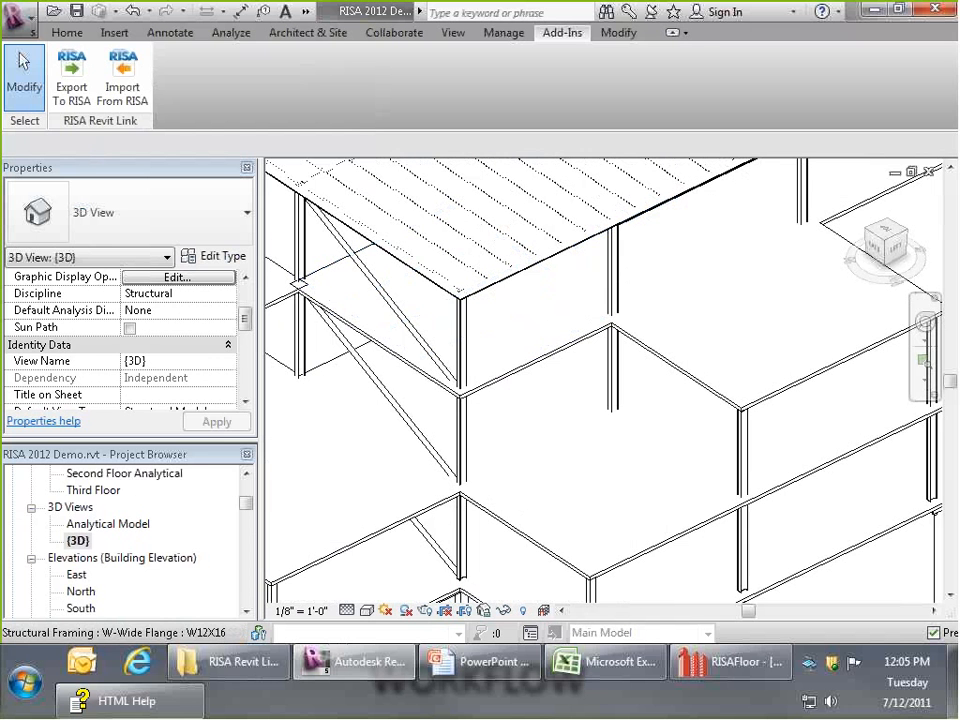
{"action": "scroll", "coordinate": [246, 497], "scroll_direction": "up", "scroll_amount": 2}
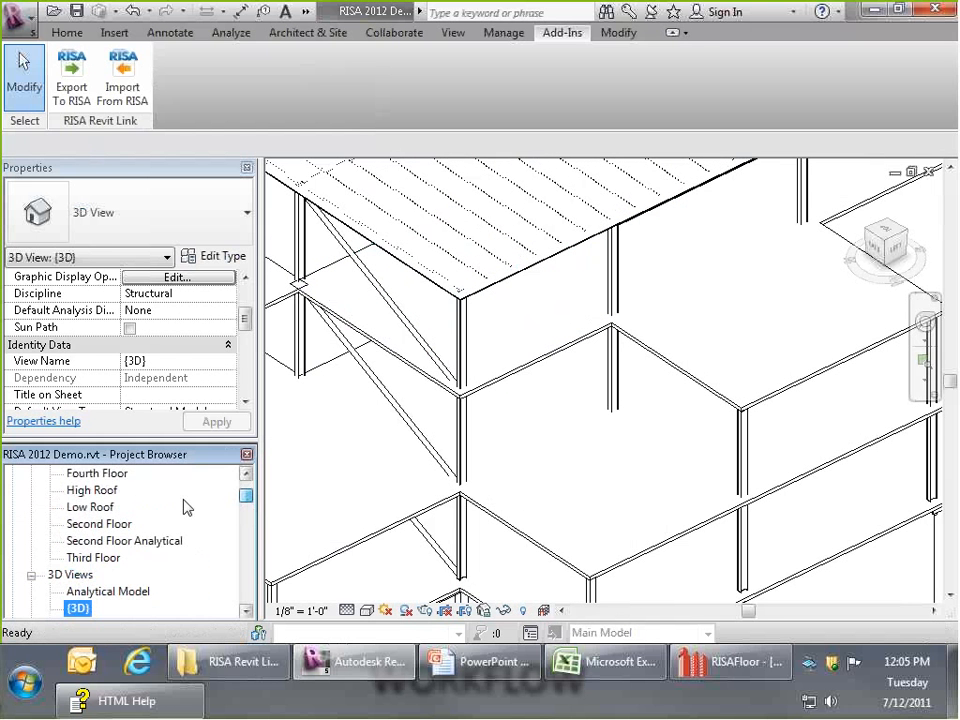
- Open the Fourth Floor structural plan and examine the beam size tags and the beam system tags
{"action": "double_click", "coordinate": [160, 475]}
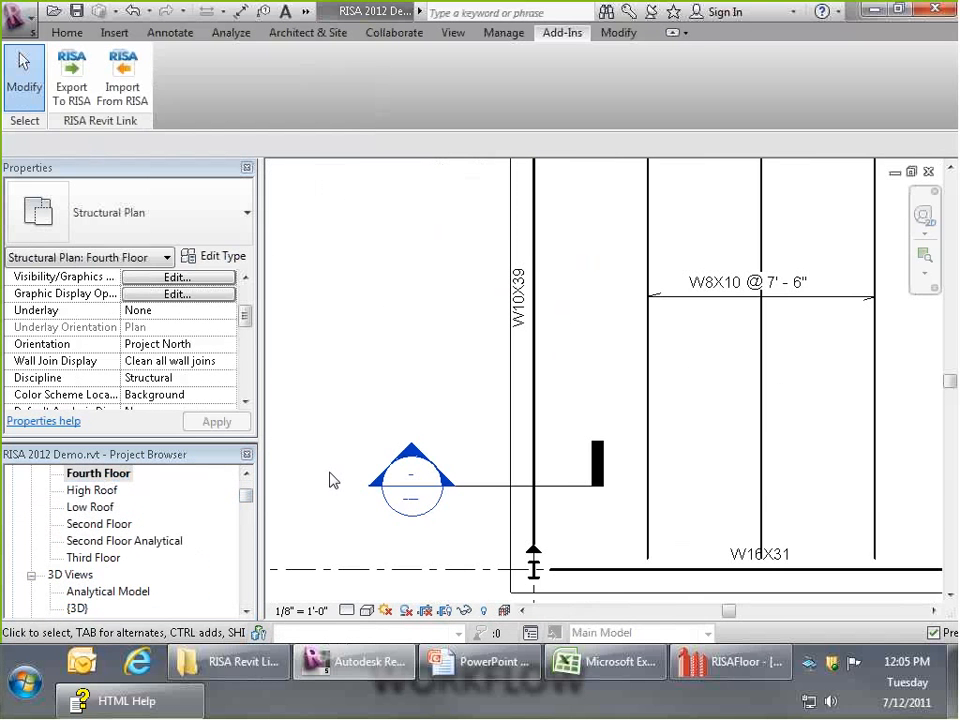
{"action": "scroll", "coordinate": [364, 414], "scroll_direction": "down", "scroll_amount": 5}
{"action": "scroll", "coordinate": [451, 231], "scroll_direction": "up", "scroll_amount": 2}
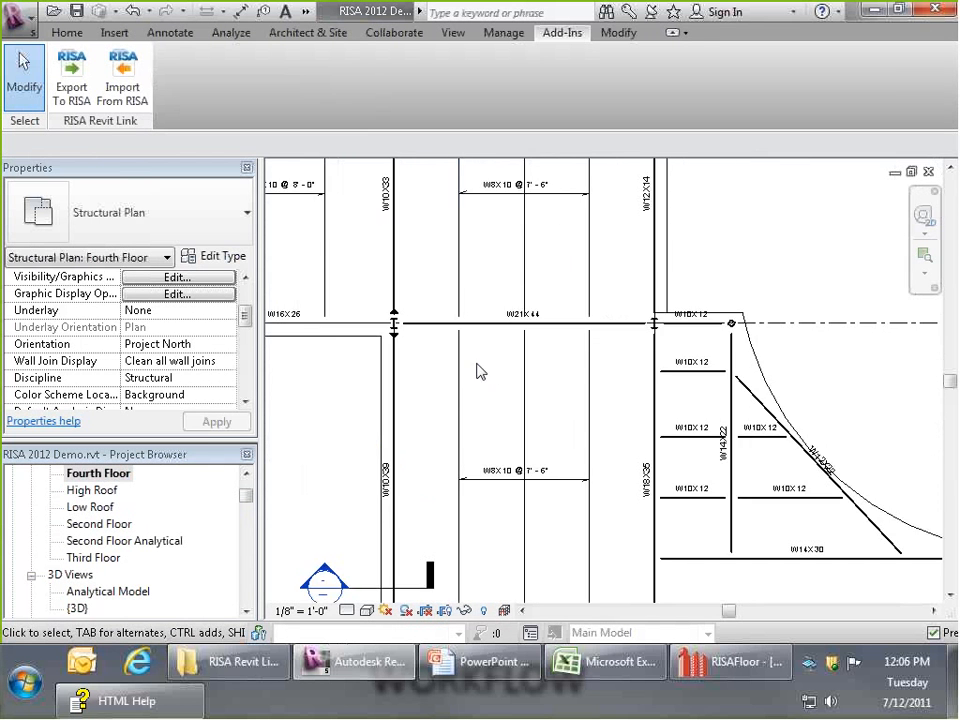
{"action": "scroll", "coordinate": [493, 360], "scroll_direction": "up", "scroll_amount": 2}
{"action": "scroll", "coordinate": [504, 546], "scroll_direction": "down", "scroll_amount": 2}
{"action": "scroll", "coordinate": [497, 343], "scroll_direction": "up", "scroll_amount": 3}
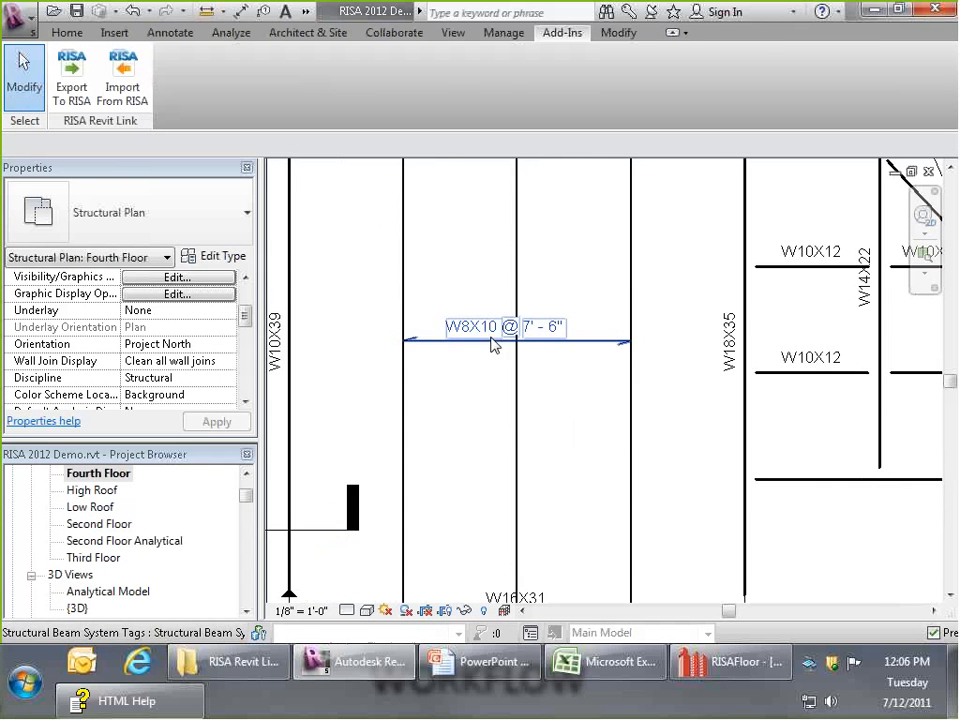
- Switch to RISAFloor and display the Fourth Floor to check its designed beam sizes between grids E and F
{"action": "left_click", "coordinate": [728, 672]}
{"action": "left_click", "coordinate": [124, 79]}
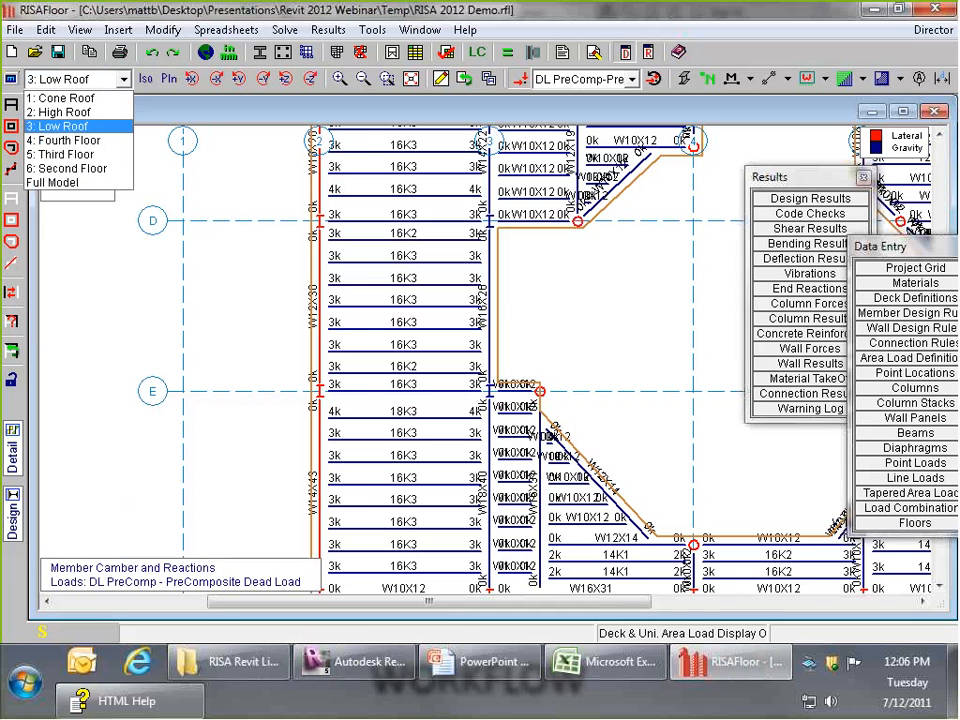
{"action": "left_click", "coordinate": [63, 140]}
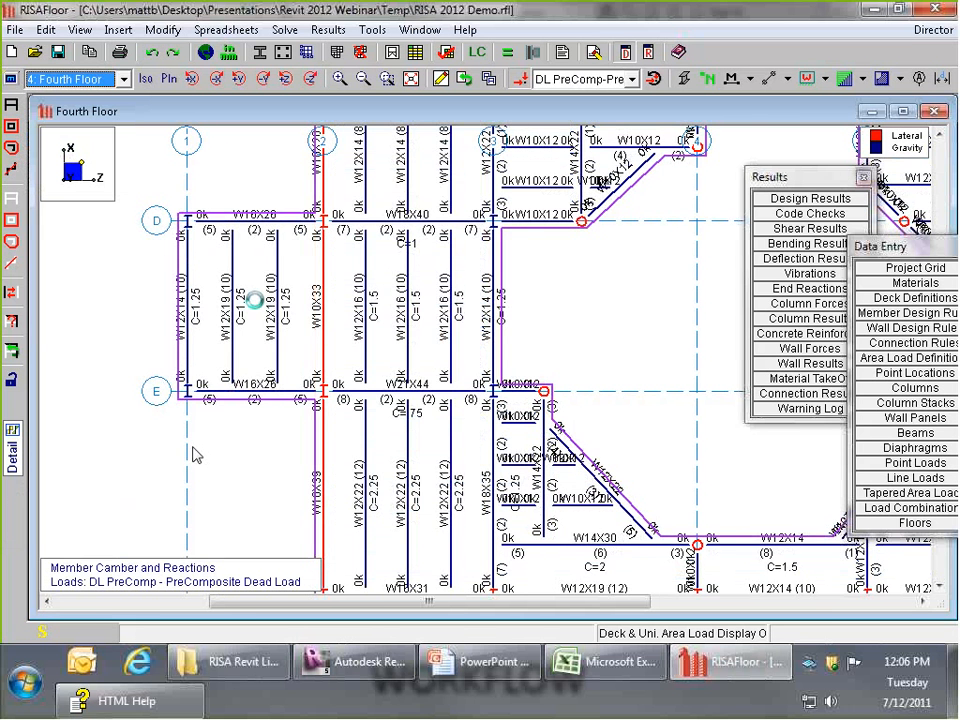
{"action": "scroll", "coordinate": [252, 299], "scroll_direction": "down", "scroll_amount": 1}
{"action": "scroll", "coordinate": [312, 488], "scroll_direction": "up", "scroll_amount": 1}
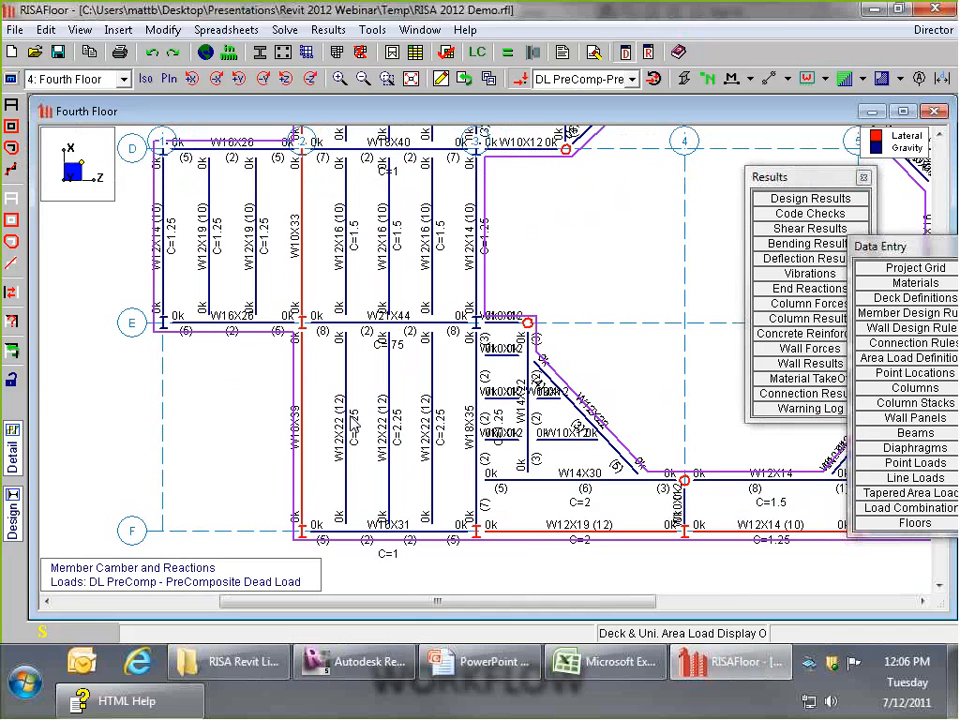
- Return to Revit and compare the joists' W-Wide Flange type with the beam system tag in the bay between grids E and F
{"action": "left_click", "coordinate": [355, 661]}
{"action": "scroll", "coordinate": [431, 430], "scroll_direction": "down", "scroll_amount": 2}
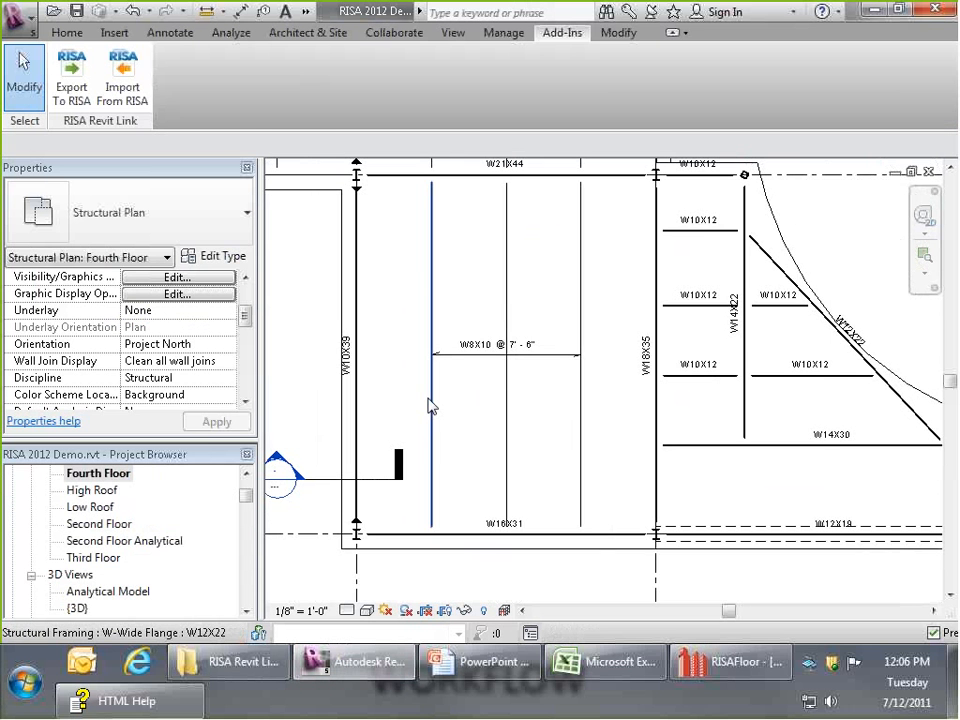
{"action": "left_click", "coordinate": [429, 403]}
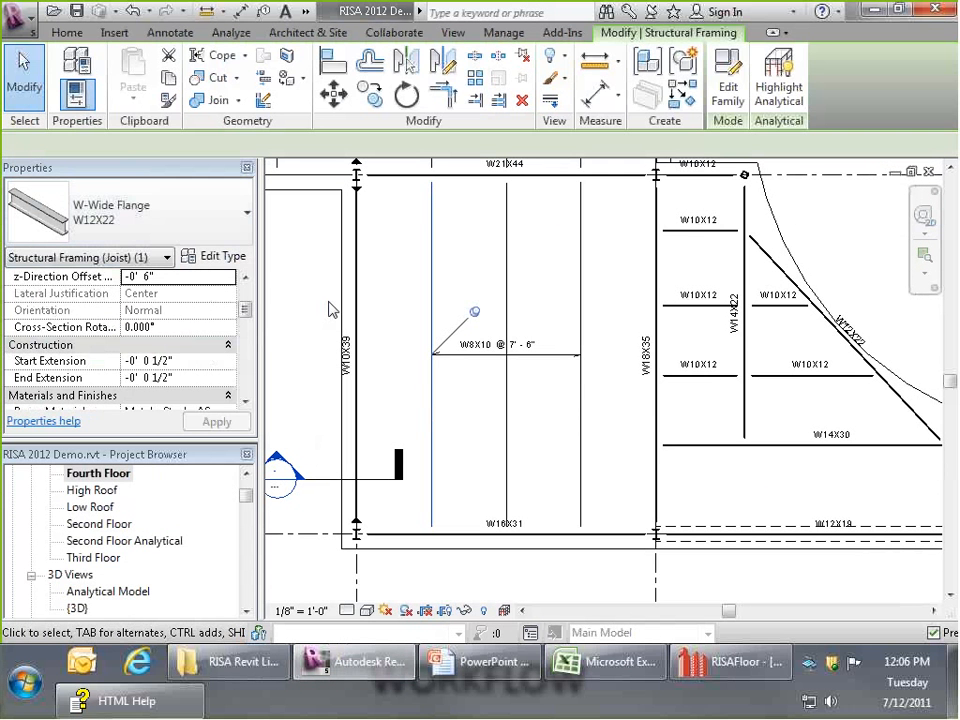
{"action": "left_click", "coordinate": [557, 362]}
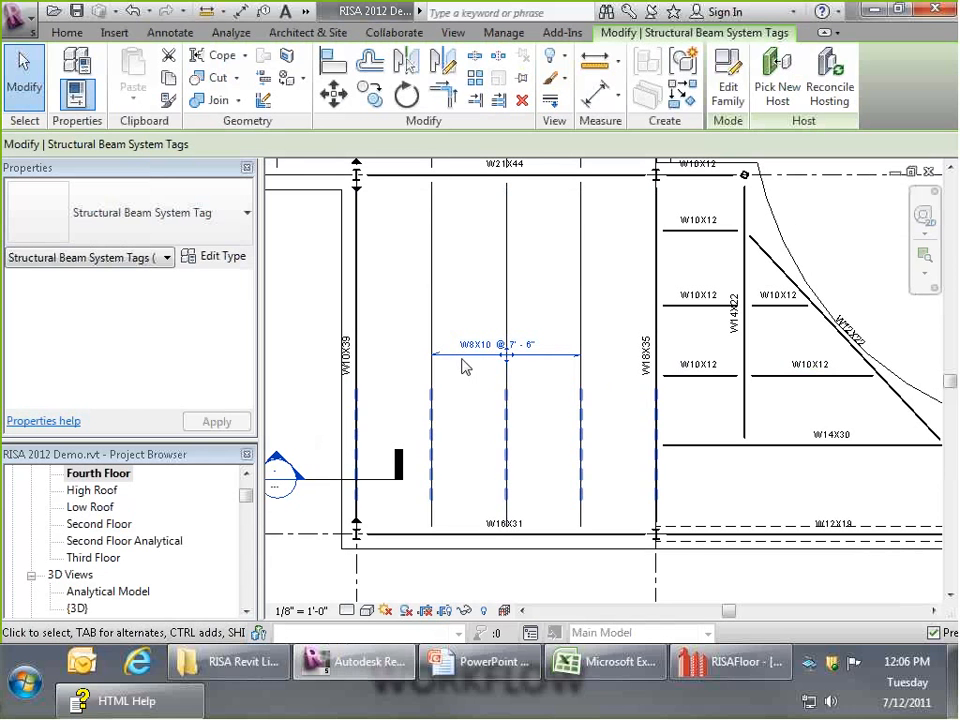
{"action": "left_click", "coordinate": [505, 289]}
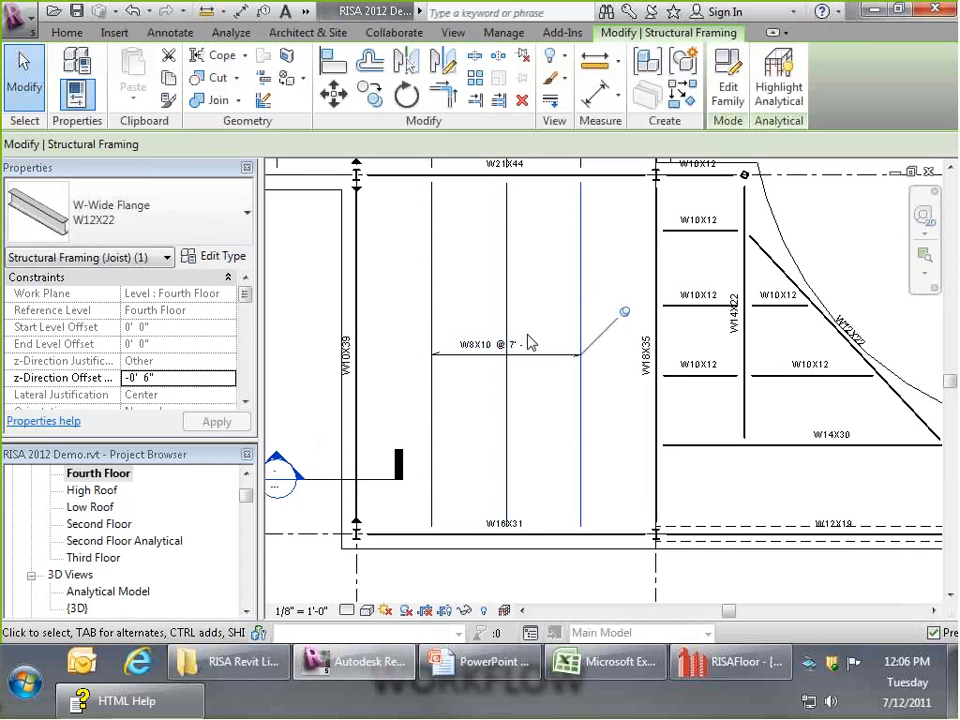
- Select everything on the Fourth Floor plan, filter the selection to Structural Beam System Tags only, and delete those tags
{"action": "scroll", "coordinate": [482, 495], "scroll_direction": "down", "scroll_amount": 8}
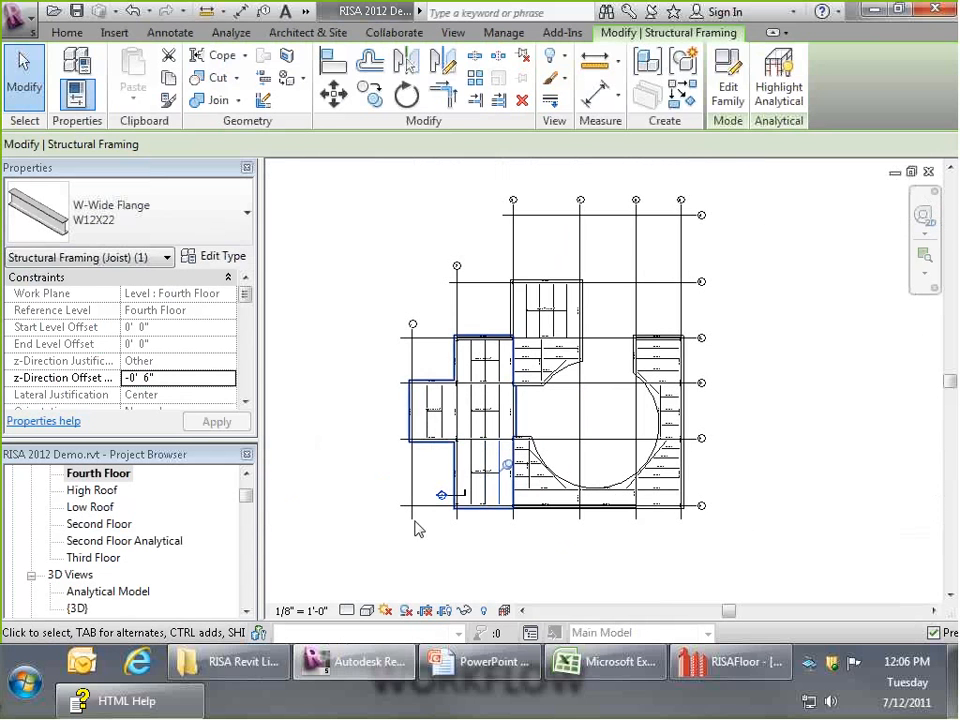
{"action": "left_click_drag", "start_coordinate": [341, 562], "coordinate": [745, 230]}
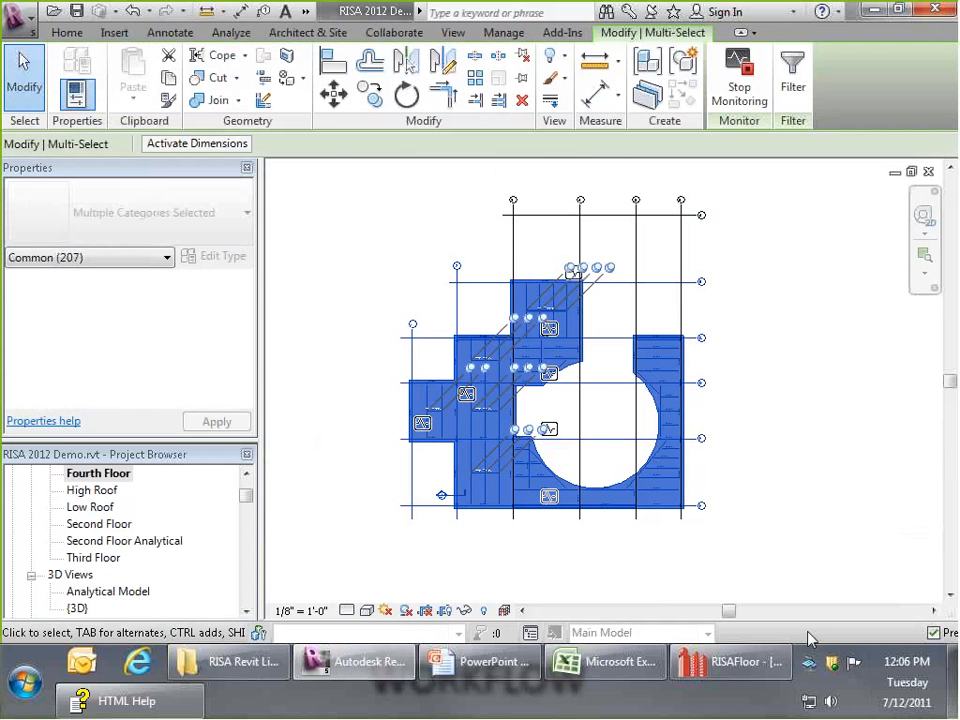
{"action": "left_click", "coordinate": [791, 88]}
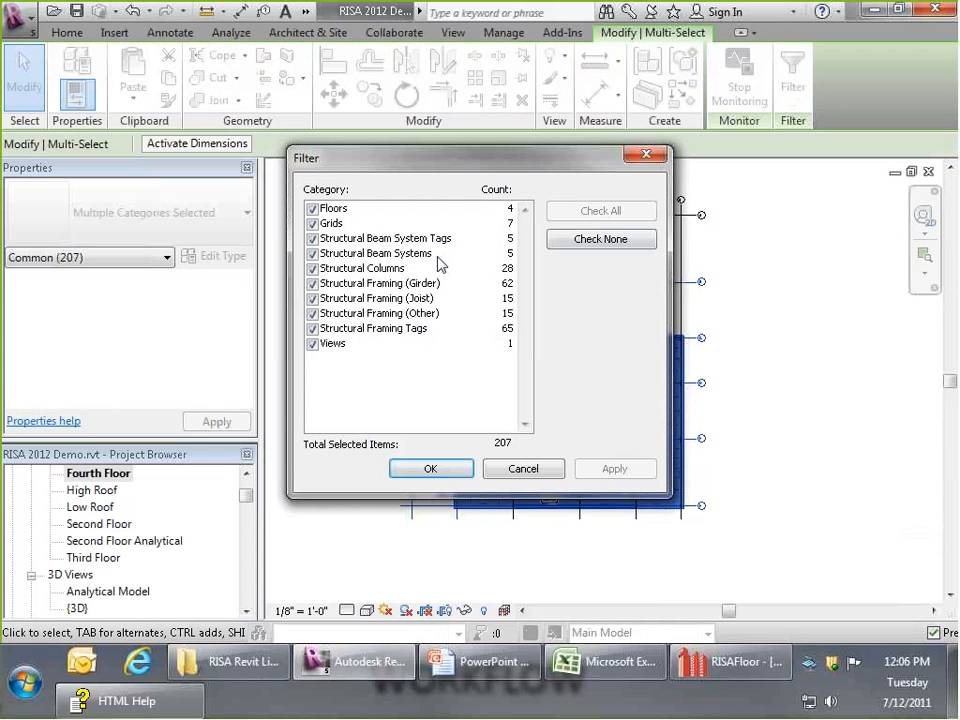
{"action": "left_click", "coordinate": [552, 240]}
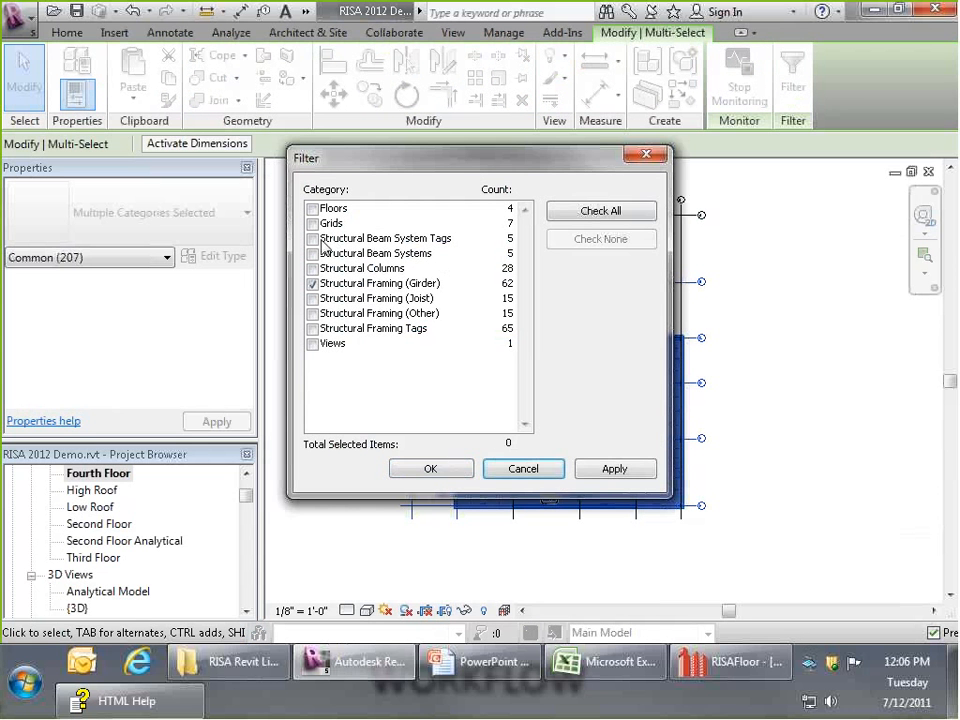
{"action": "left_click", "coordinate": [312, 238]}
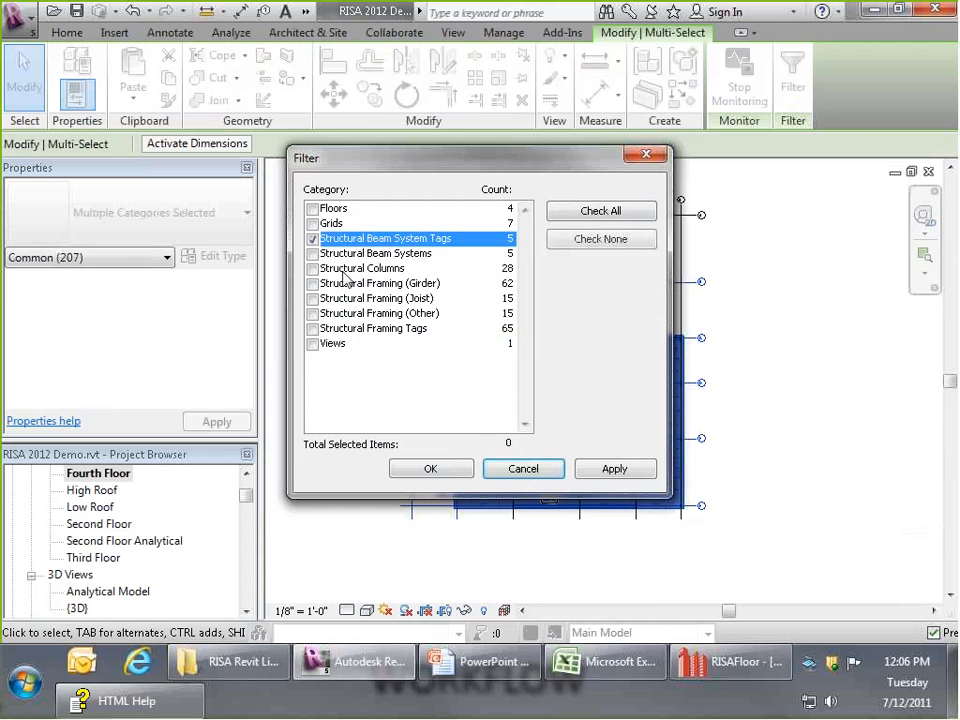
{"action": "left_click", "coordinate": [431, 470]}
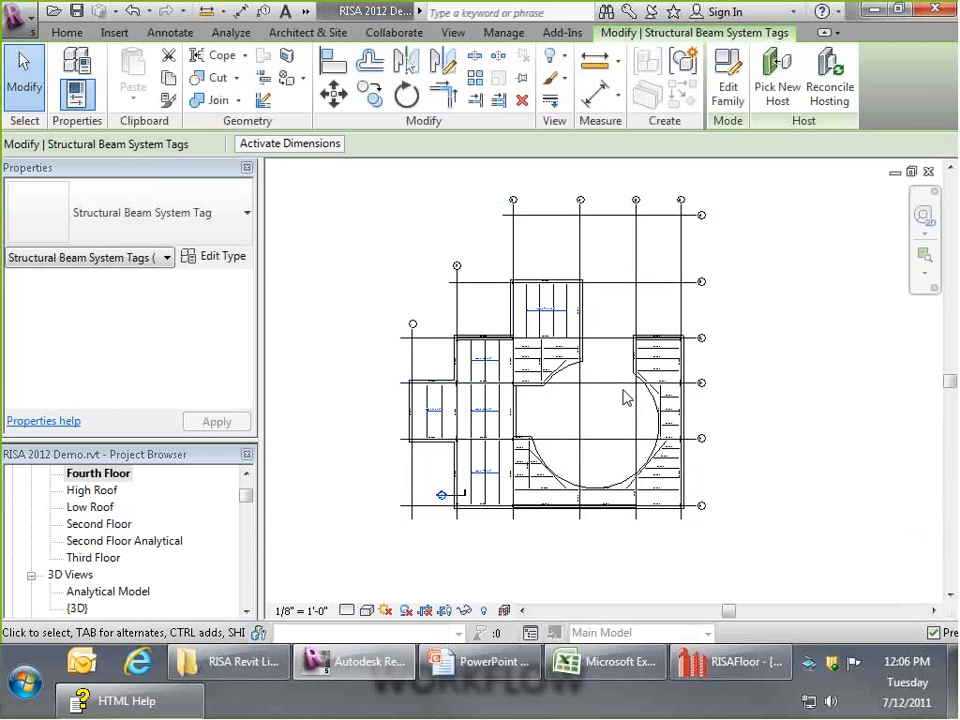
{"action": "key", "text": "Delete"}
- Inspect the untagged joists, open Beam Annotations to review its placement options, and close it without applying
{"action": "scroll", "coordinate": [623, 397], "scroll_direction": "up", "scroll_amount": 4}
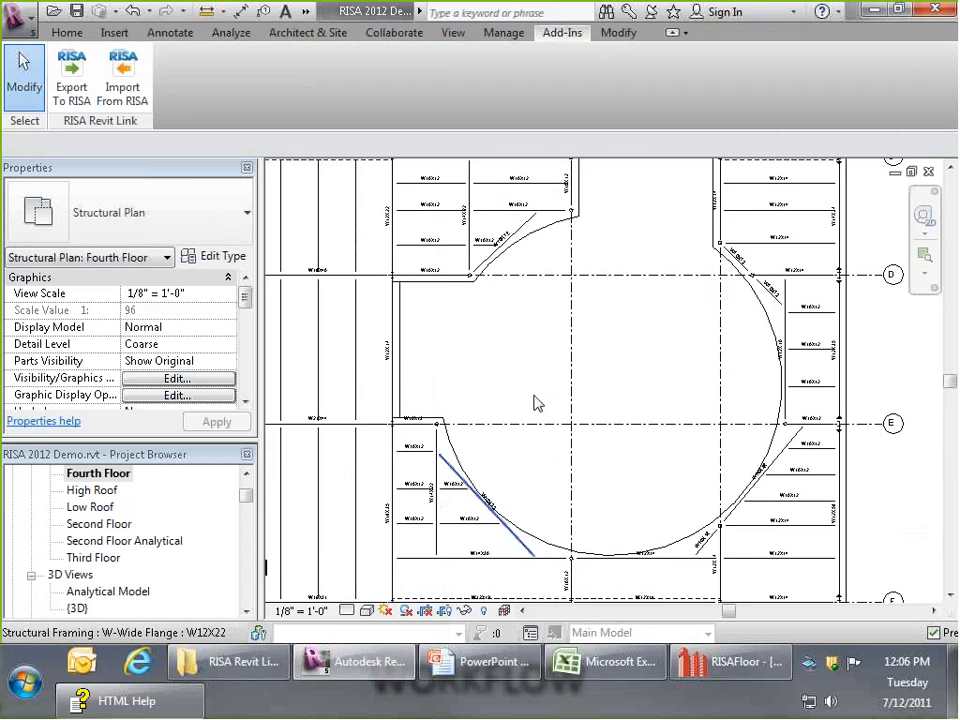
{"action": "scroll", "coordinate": [534, 402], "scroll_direction": "down", "scroll_amount": 4}
{"action": "scroll", "coordinate": [388, 321], "scroll_direction": "up", "scroll_amount": 5}
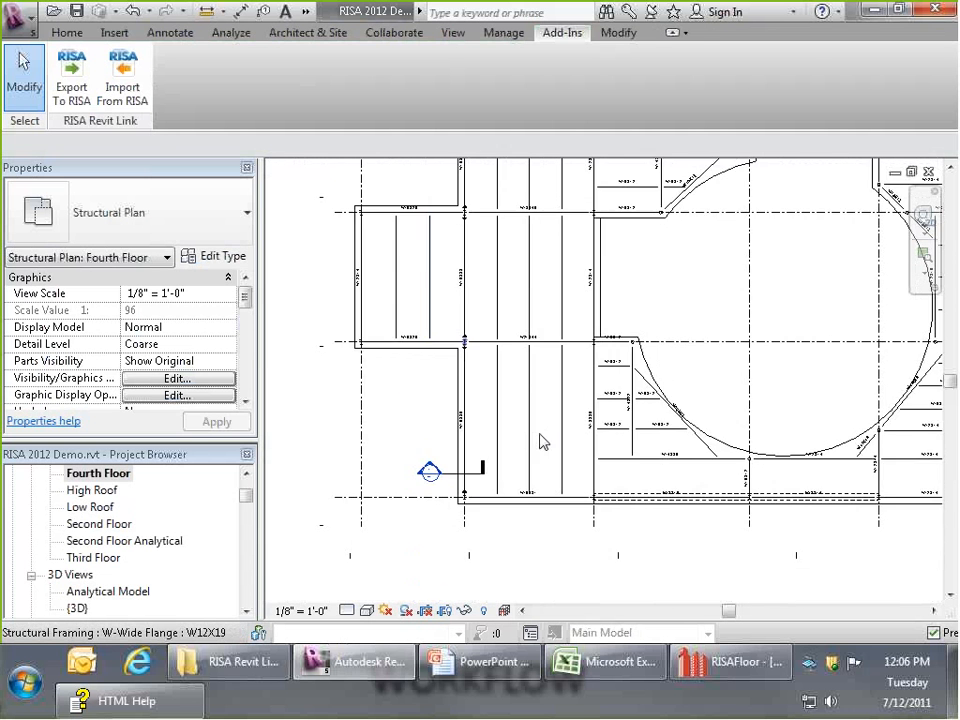
{"action": "scroll", "coordinate": [541, 441], "scroll_direction": "up", "scroll_amount": 2}
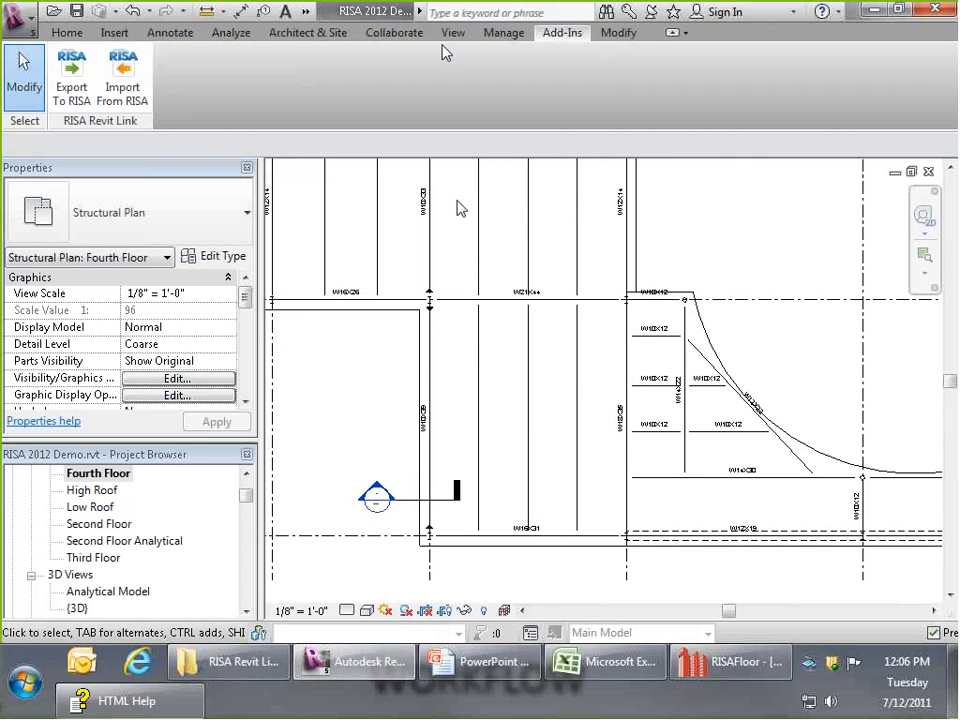
{"action": "left_click", "coordinate": [171, 33]}
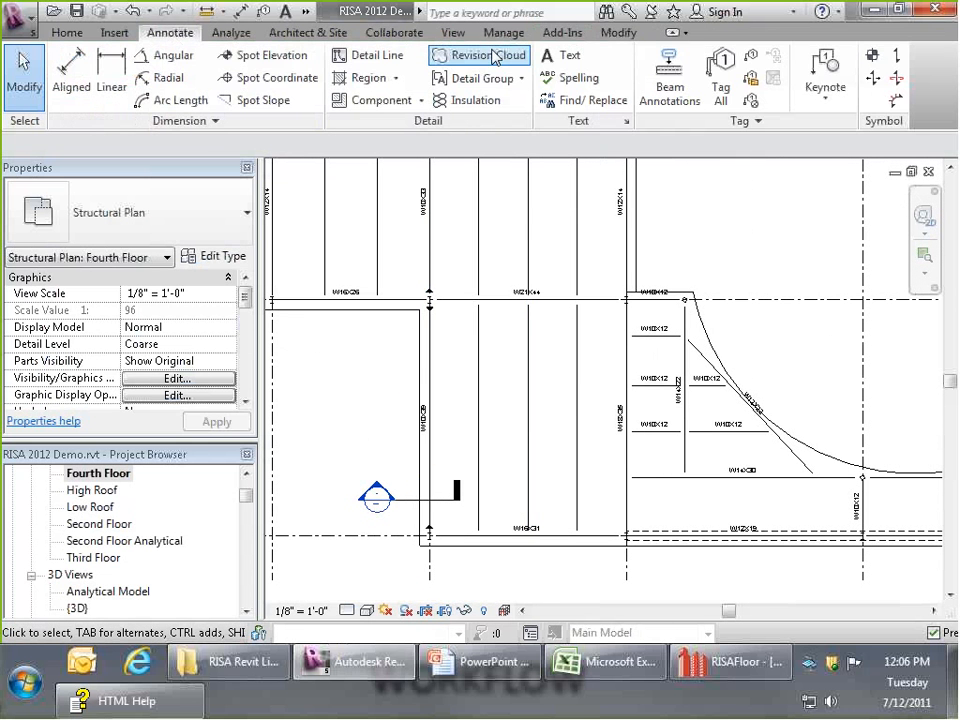
{"action": "left_click", "coordinate": [669, 72]}
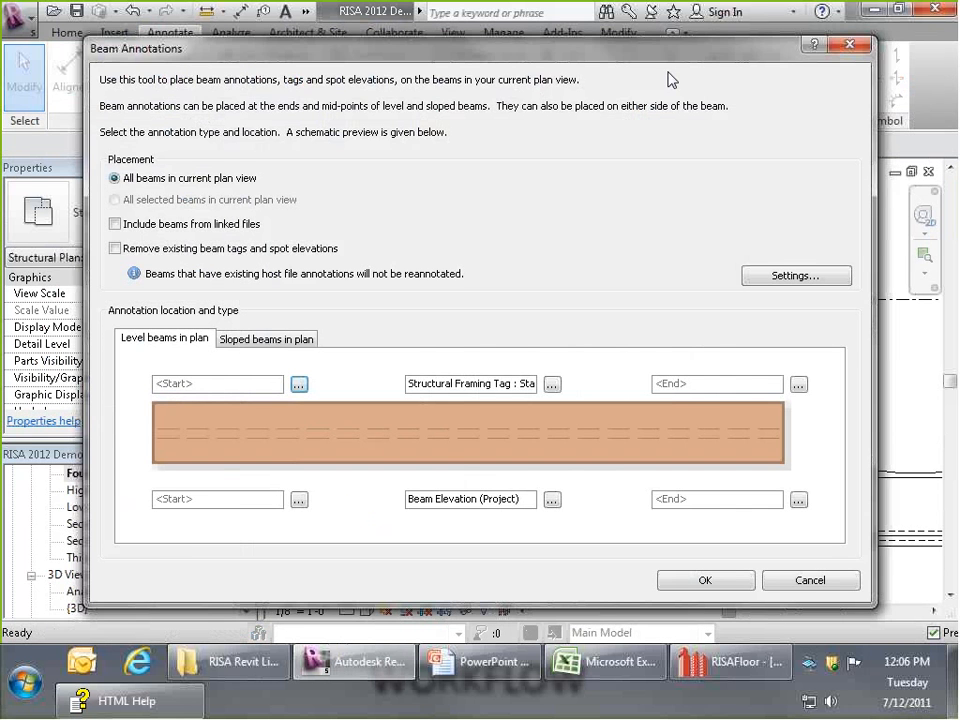
{"action": "left_click", "coordinate": [850, 45]}
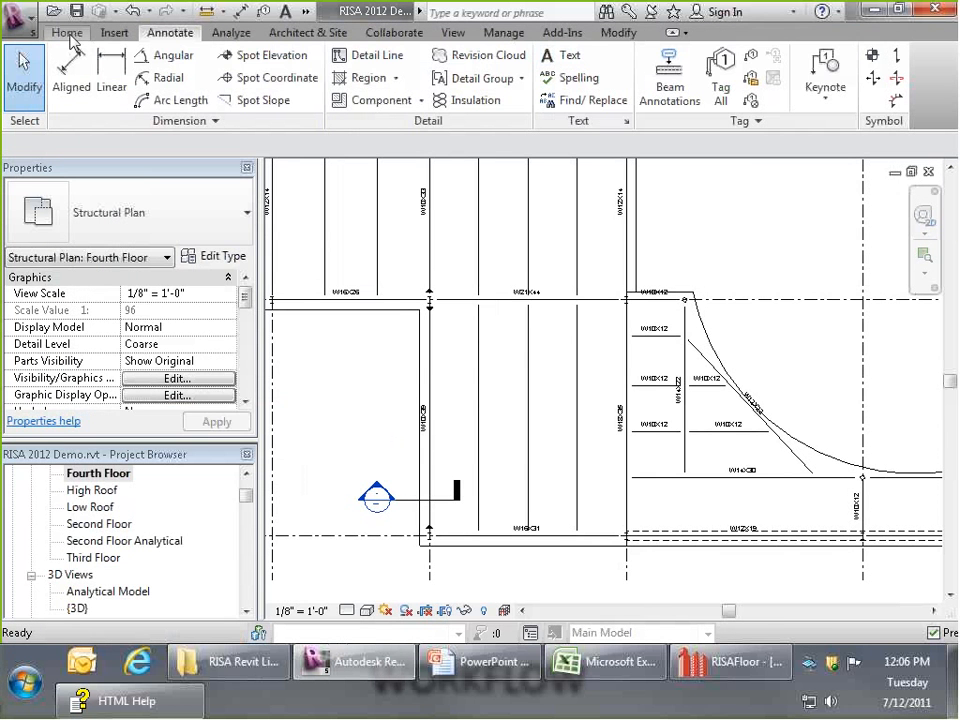
- Load all six tag families from the Beam Tags folder of RISA Revit Link_2012 into the project
{"action": "left_click", "coordinate": [115, 33]}
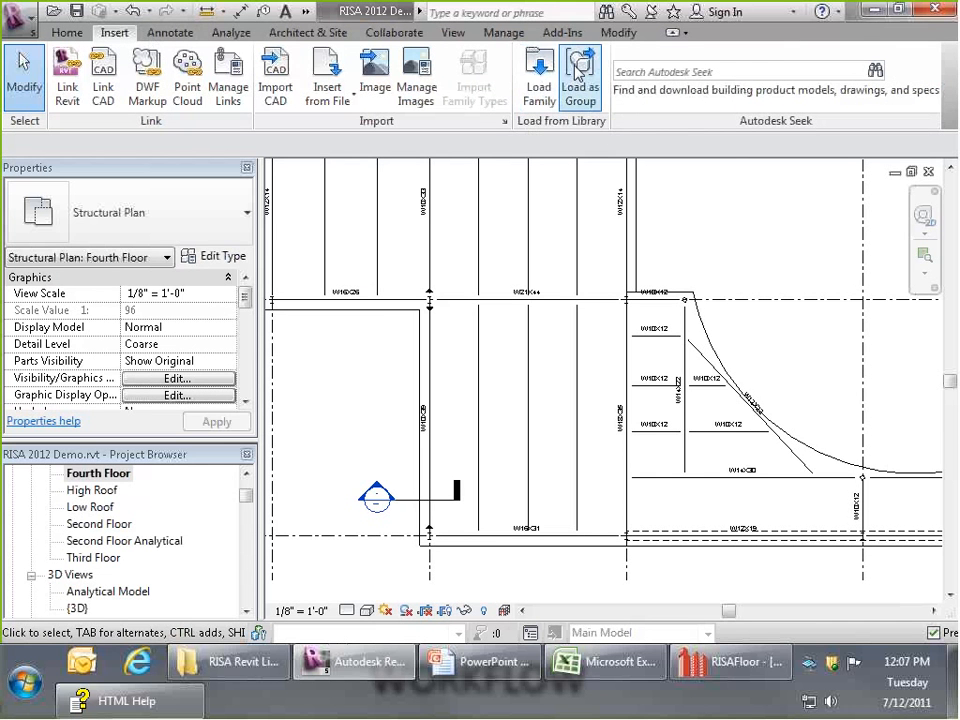
{"action": "left_click", "coordinate": [538, 78]}
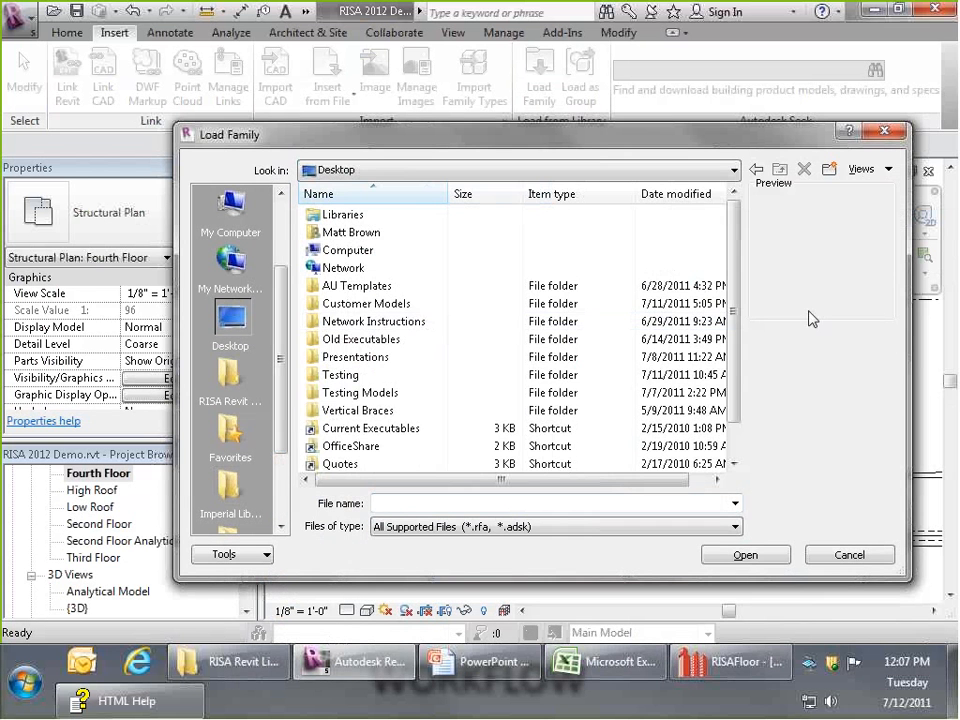
{"action": "scroll", "coordinate": [735, 364], "scroll_direction": "down", "scroll_amount": 1}
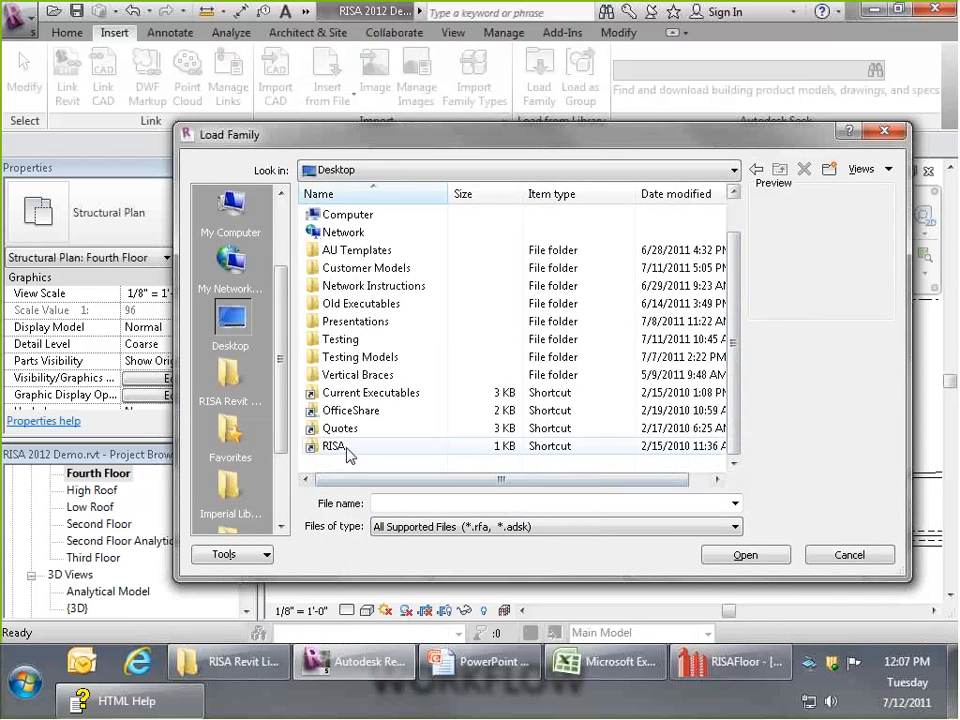
{"action": "double_click", "coordinate": [348, 455]}
{"action": "double_click", "coordinate": [424, 358]}
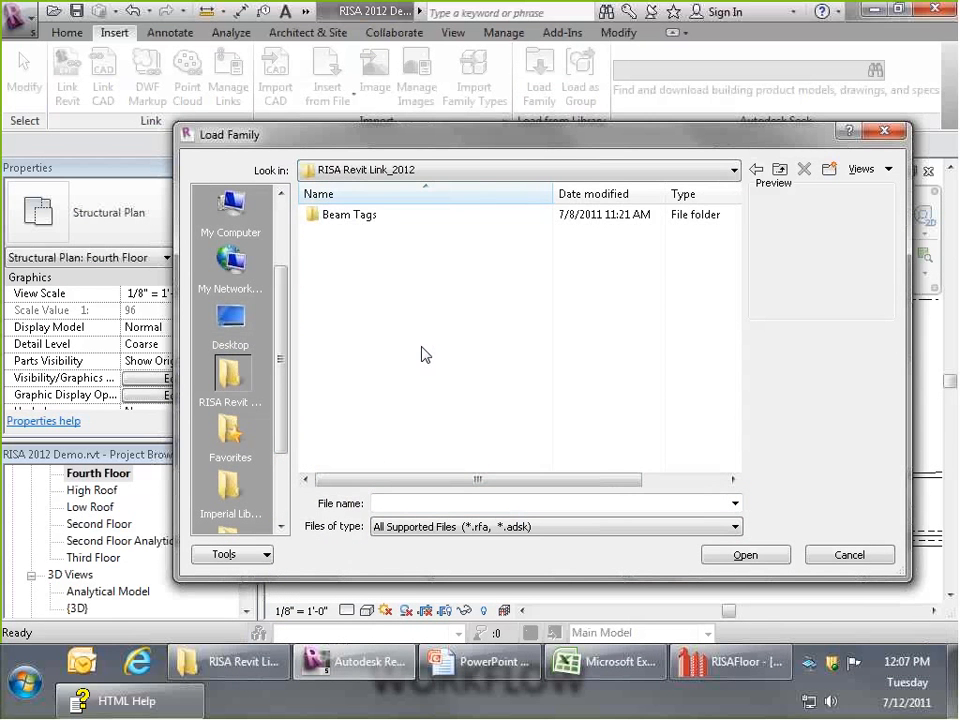
{"action": "double_click", "coordinate": [348, 218]}
{"action": "left_click_drag", "start_coordinate": [583, 416], "coordinate": [315, 181]}
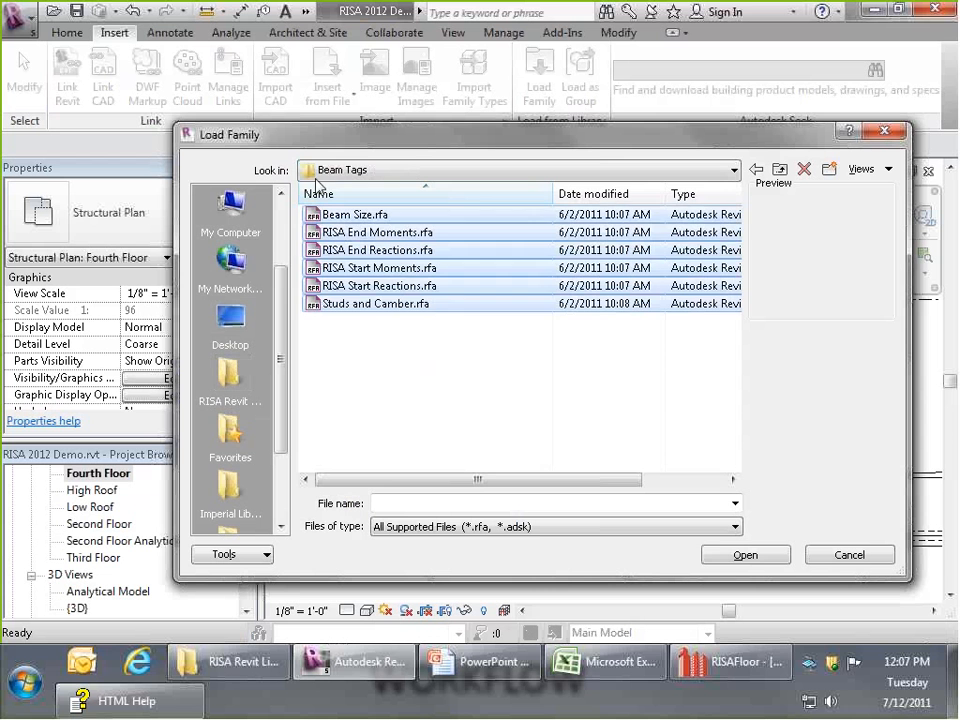
{"action": "left_click", "coordinate": [779, 556]}
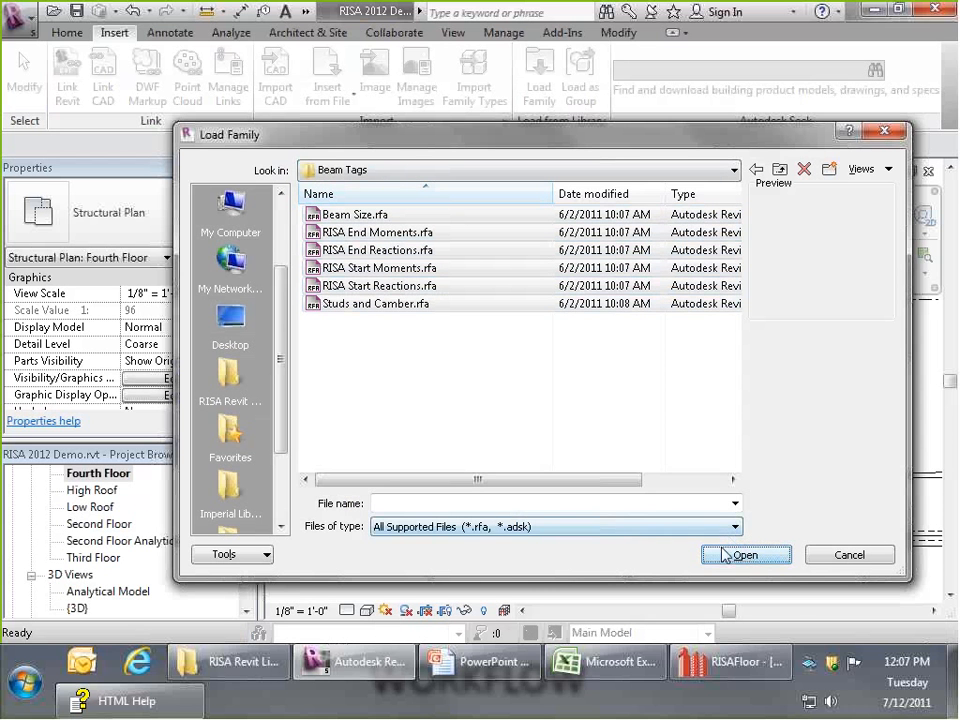
{"action": "left_click_drag", "start_coordinate": [493, 364], "coordinate": [304, 168]}
{"action": "left_click", "coordinate": [772, 558]}
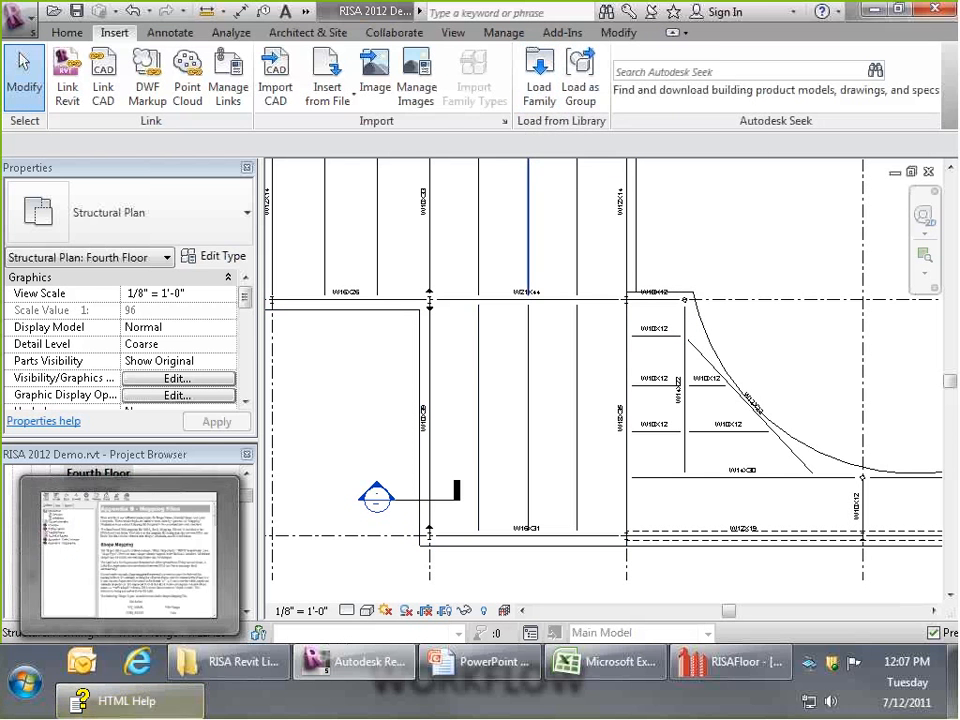
{"action": "left_click", "coordinate": [540, 85]}
{"action": "left_click", "coordinate": [885, 140]}
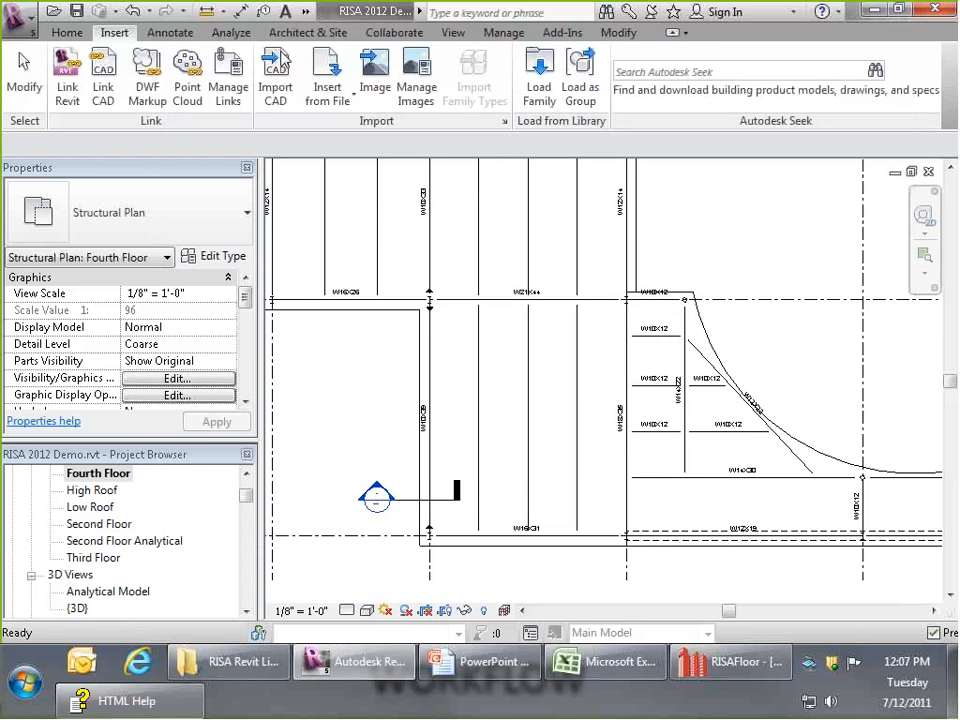
- In Beam Annotations, enable removing existing beam tags and spot elevations, and set the upper start tag to RISA Start Reactions : Standard
{"action": "left_click", "coordinate": [170, 32]}
{"action": "left_click", "coordinate": [503, 65]}
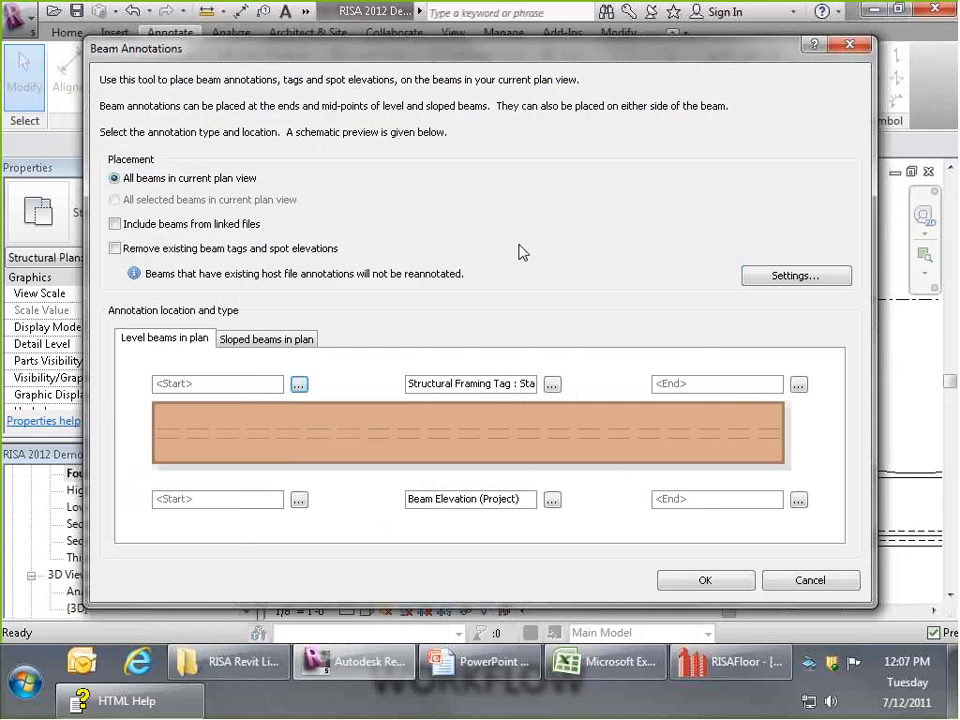
{"action": "left_click", "coordinate": [129, 254]}
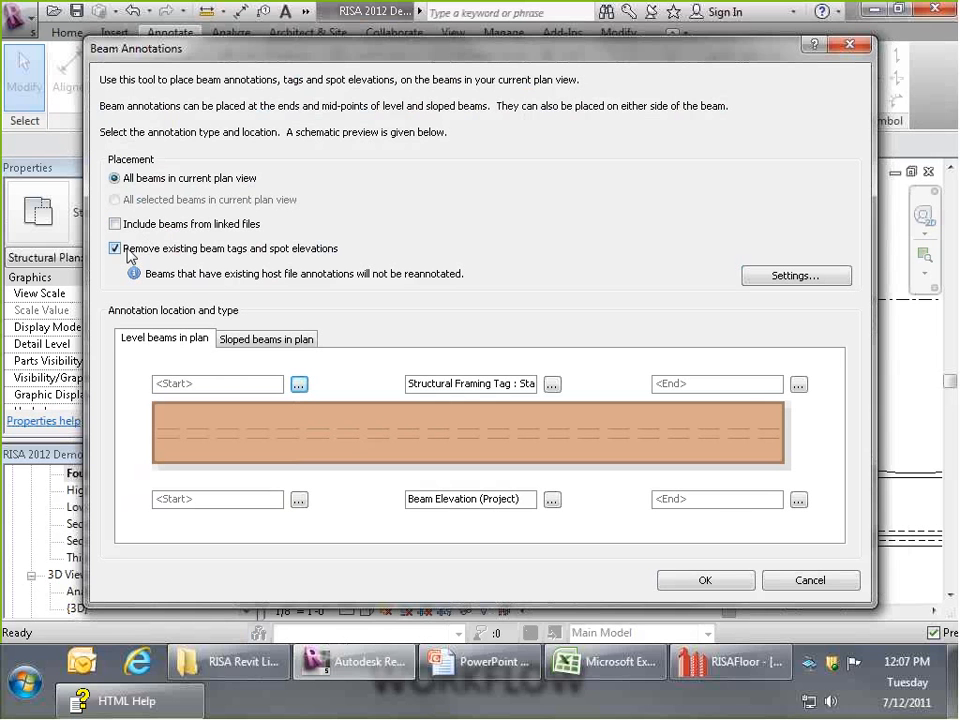
{"action": "left_click", "coordinate": [299, 384]}
{"action": "left_click", "coordinate": [733, 316]}
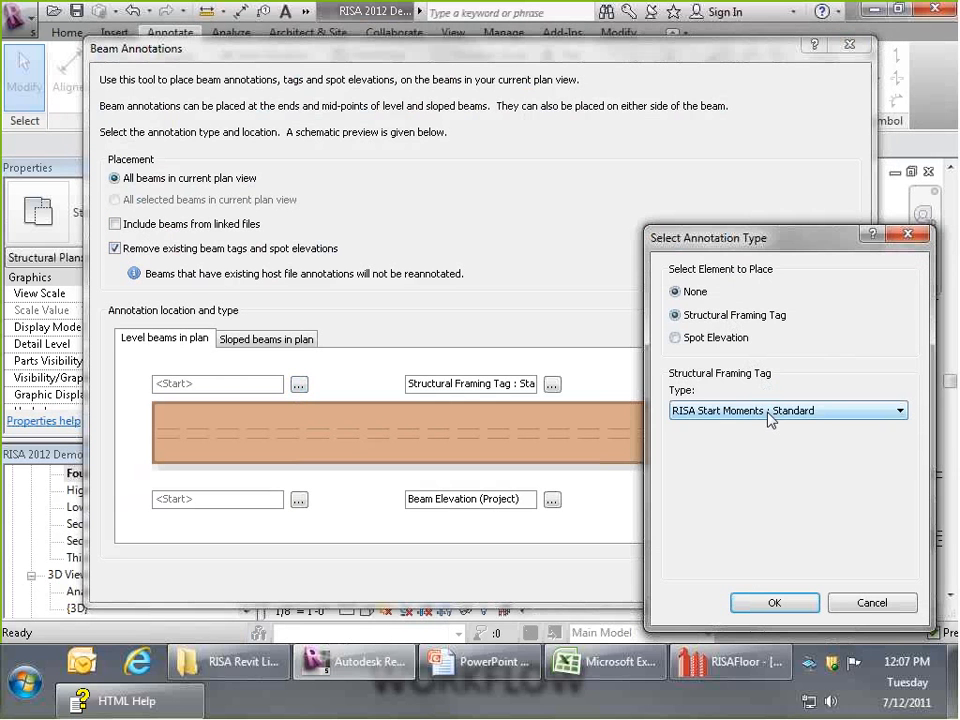
{"action": "left_click", "coordinate": [766, 411]}
{"action": "left_click", "coordinate": [744, 439]}
{"action": "left_click", "coordinate": [774, 602]}
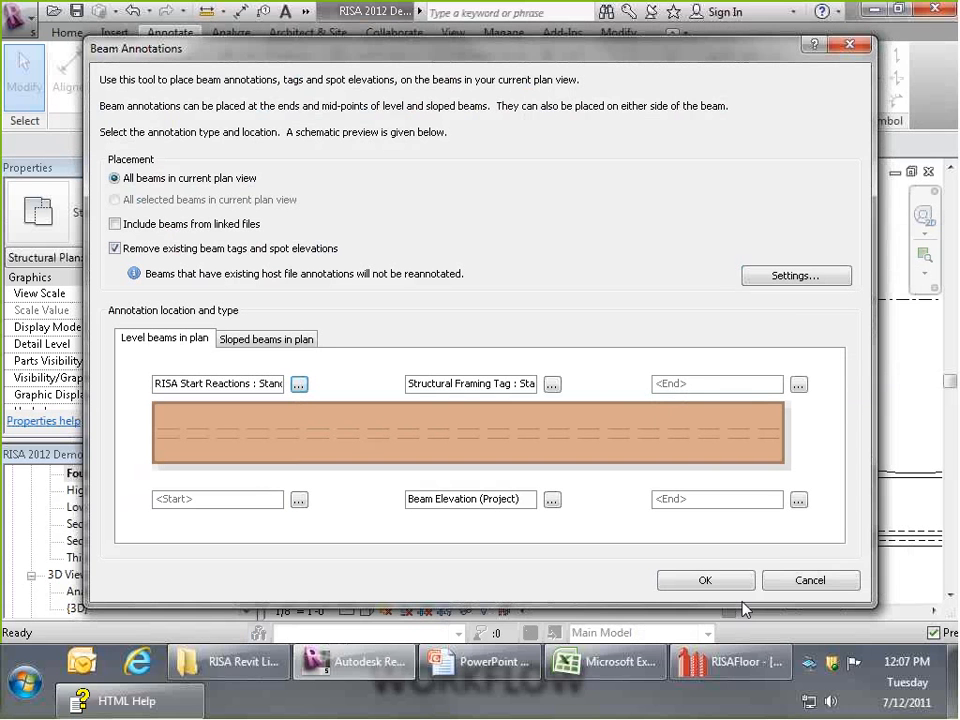
- Set the upper end annotation for level beams to the structural framing tag RISA End Reactions : Standard
{"action": "left_click", "coordinate": [798, 385]}
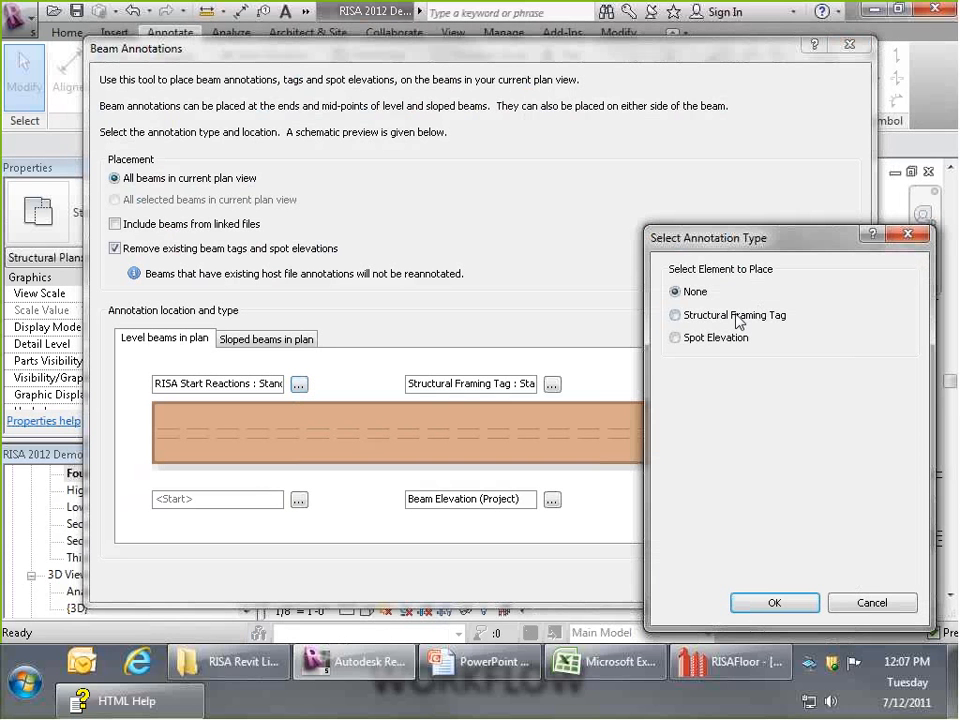
{"action": "left_click", "coordinate": [739, 316]}
{"action": "left_click", "coordinate": [740, 411]}
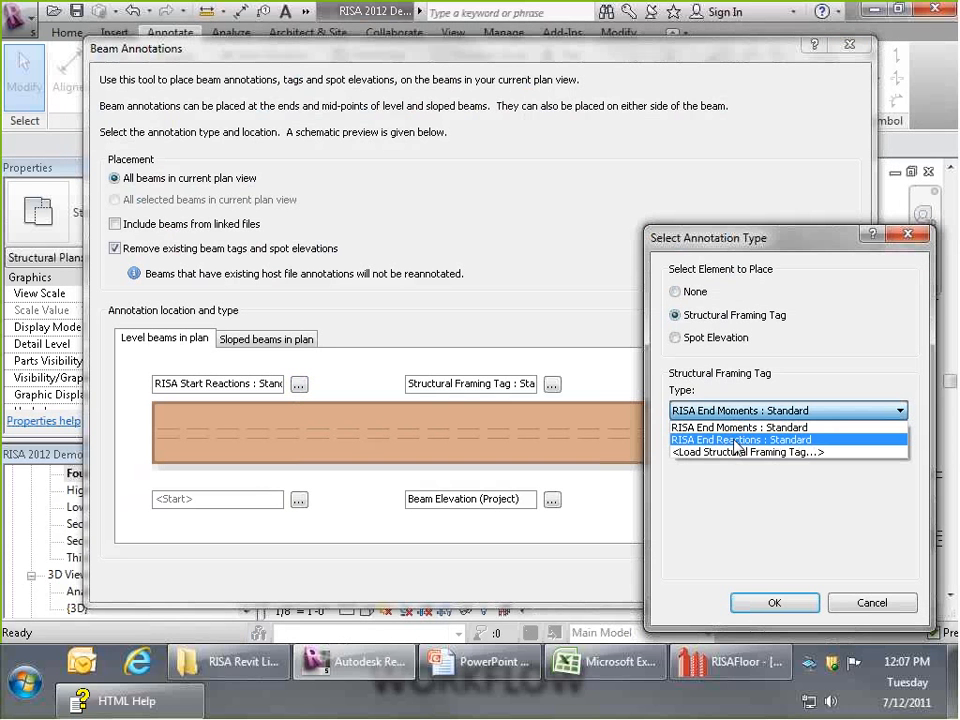
{"action": "left_click", "coordinate": [737, 440]}
{"action": "left_click", "coordinate": [774, 602]}
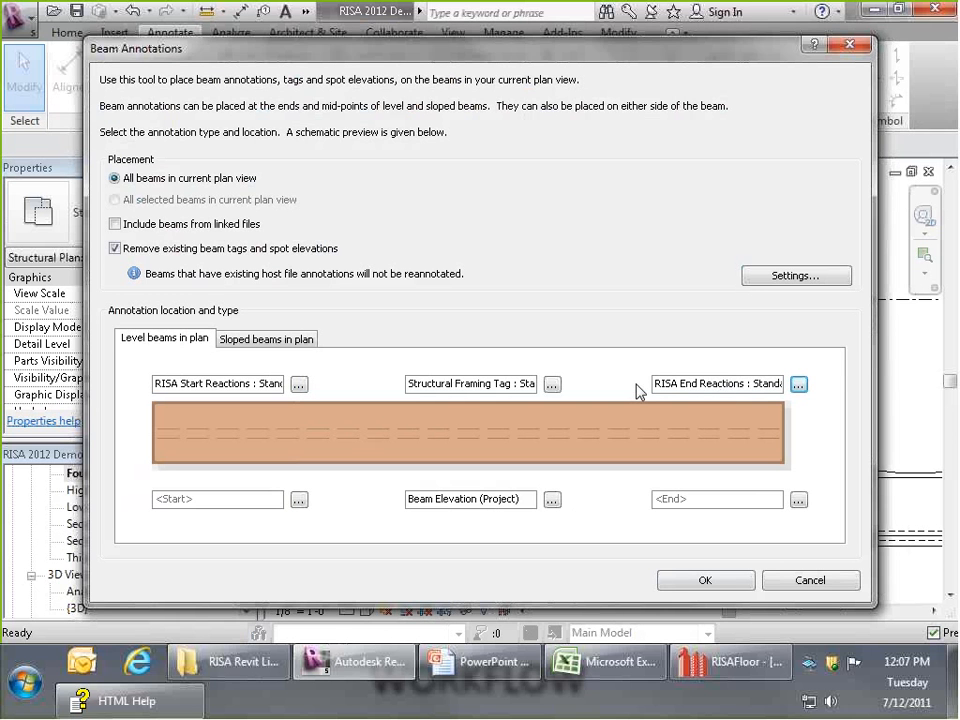
- Set the upper midpoint annotation for level beams to the Beam Size : Standard tag
{"action": "left_click", "coordinate": [552, 384]}
{"action": "left_click", "coordinate": [735, 410]}
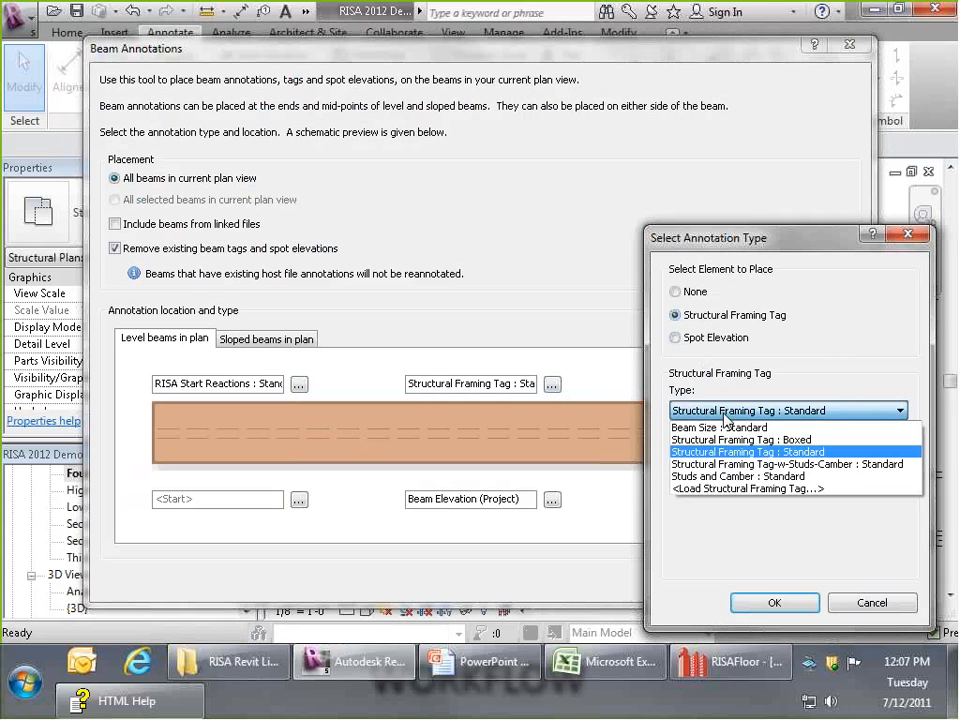
{"action": "left_click", "coordinate": [720, 427]}
{"action": "left_click", "coordinate": [774, 602]}
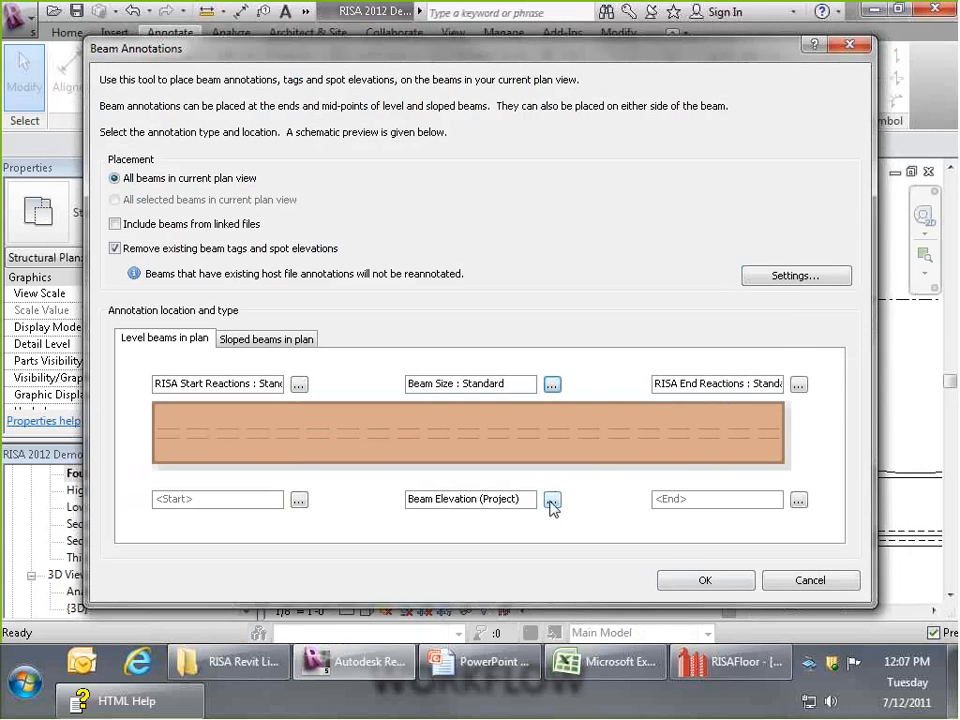
- Replace the lower midpoint spot elevation with the Studs and Camber : Standard tag and apply the annotations to all beams in the plan
{"action": "left_click", "coordinate": [552, 499]}
{"action": "left_click", "coordinate": [676, 314]}
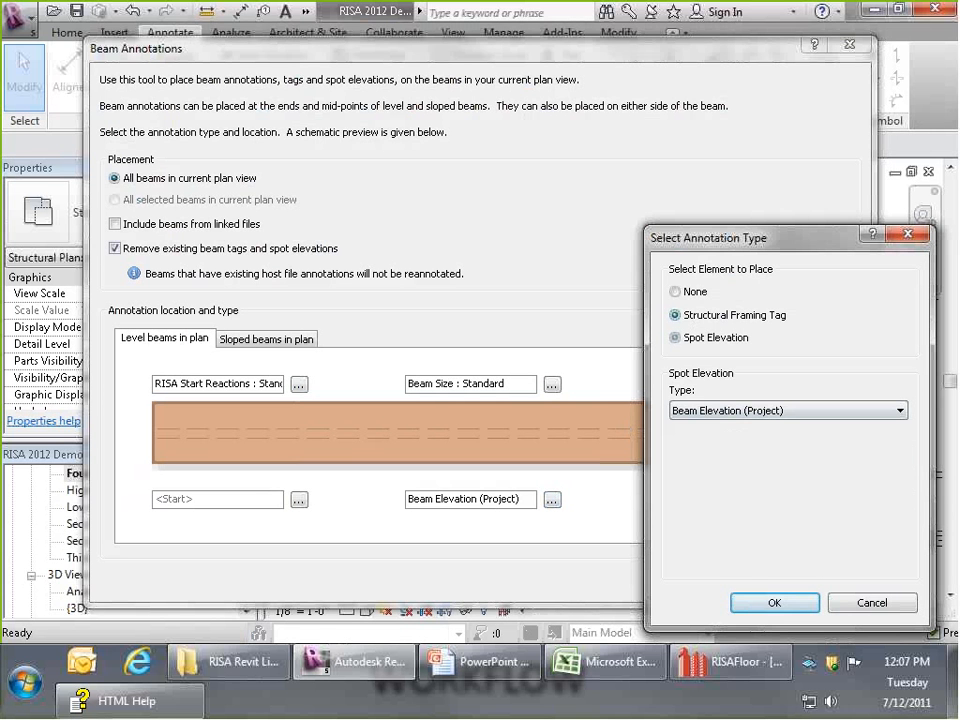
{"action": "left_click", "coordinate": [789, 410]}
{"action": "left_click", "coordinate": [728, 484]}
{"action": "left_click", "coordinate": [774, 602]}
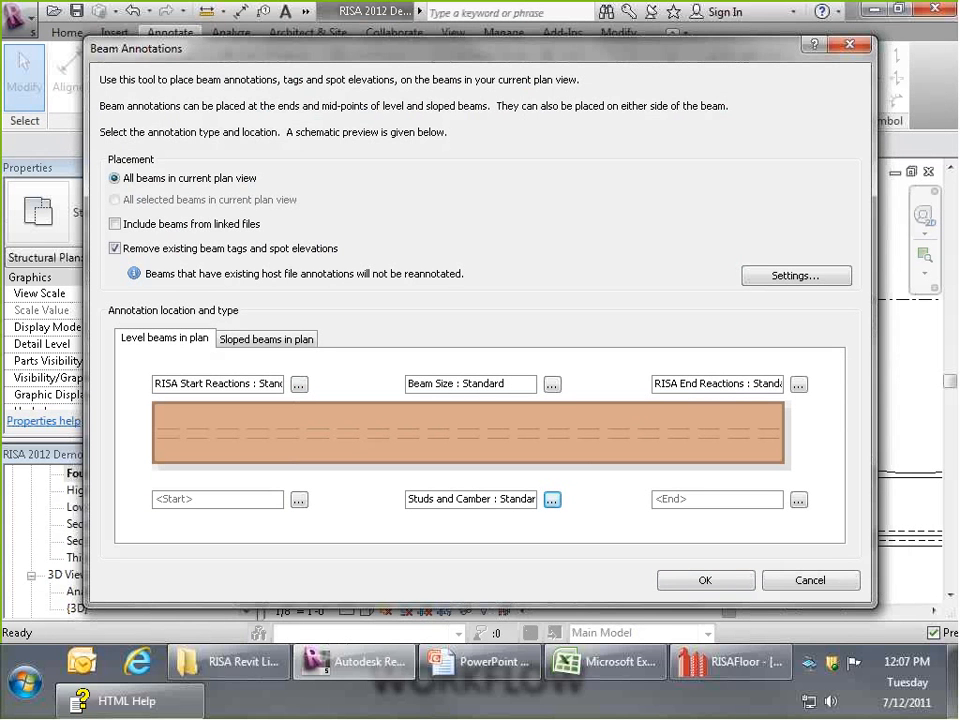
{"action": "left_click", "coordinate": [702, 583]}
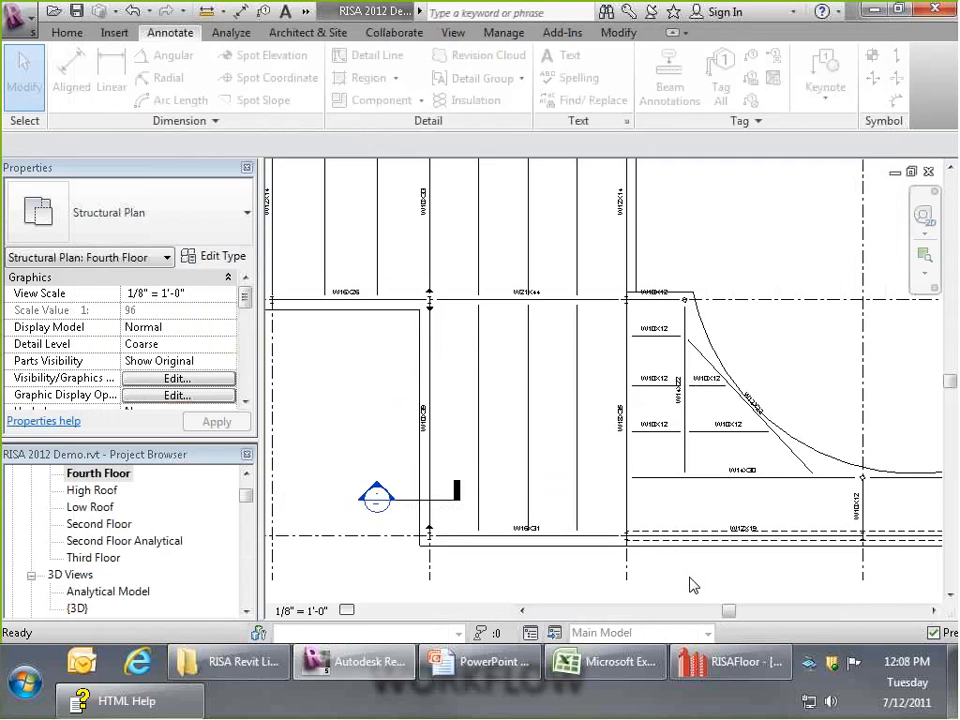
- Inspect the new tags between grids E and F, then switch to RISAFloor to compare sizes, studs, camber and reactions there
{"action": "scroll", "coordinate": [546, 474], "scroll_direction": "up", "scroll_amount": 4}
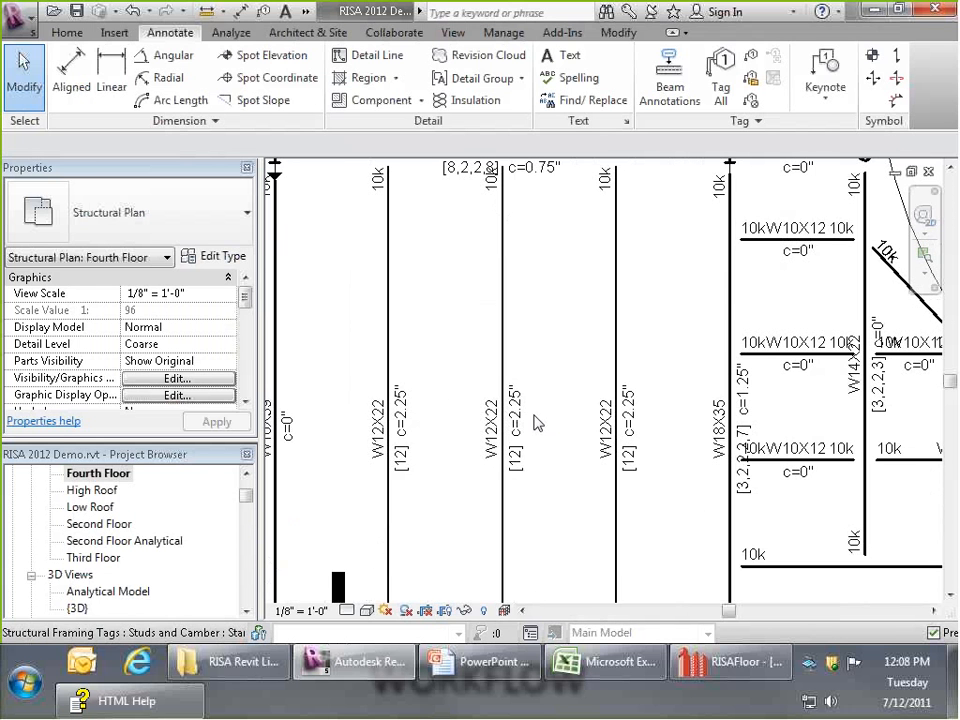
{"action": "left_click", "coordinate": [727, 661]}
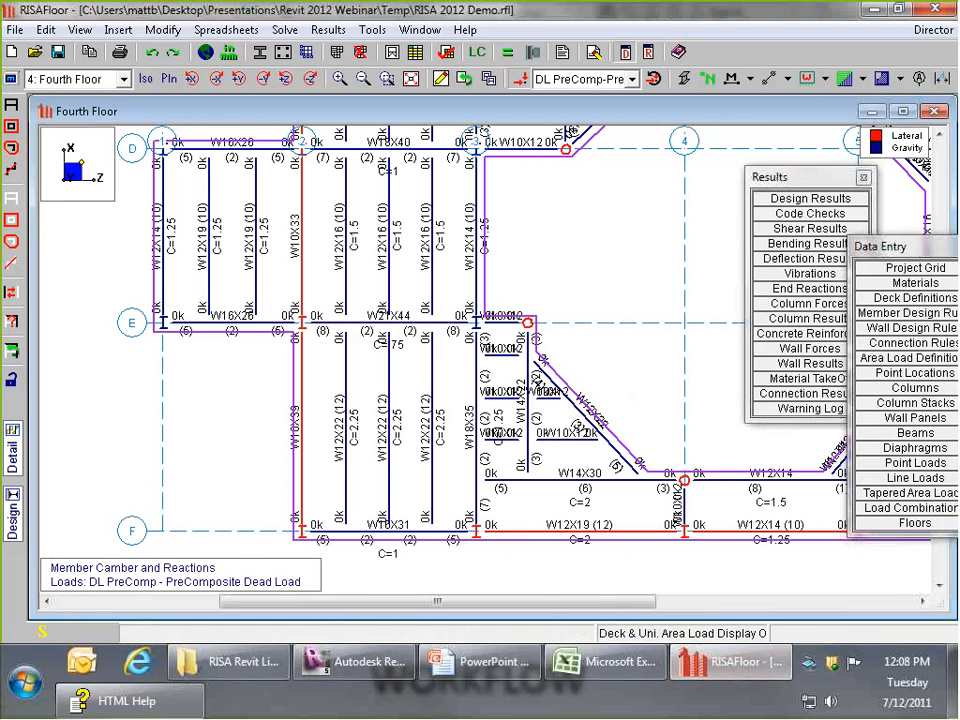
{"action": "scroll", "coordinate": [378, 443], "scroll_direction": "up", "scroll_amount": 2}
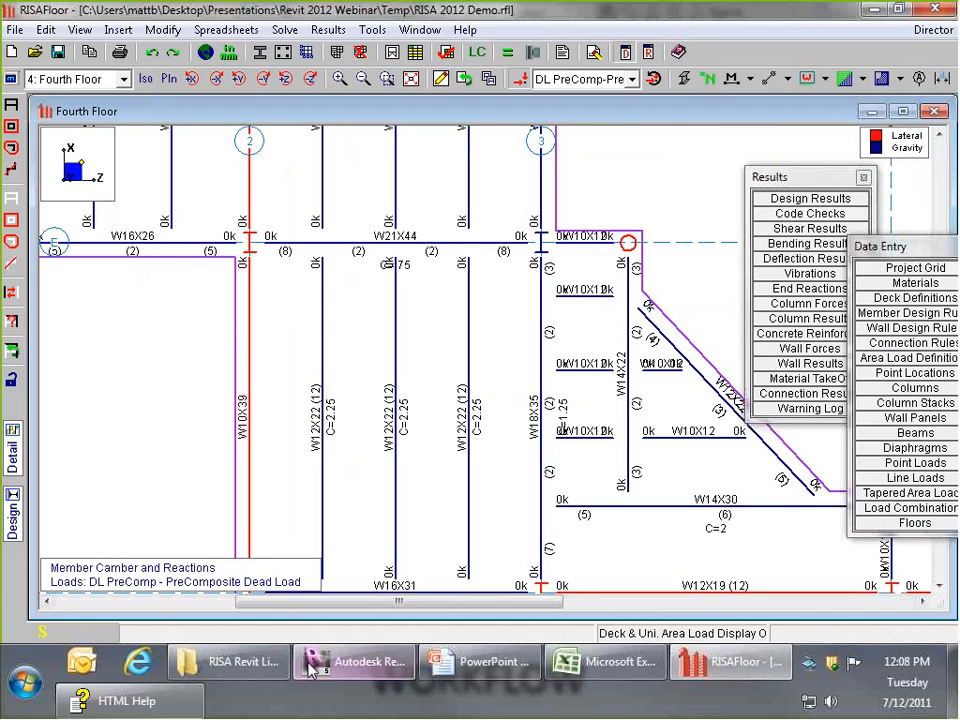
- Return to Revit and check the size, stud, camber and reaction tags across the Fourth Floor plan against RISAFloor
{"action": "left_click", "coordinate": [355, 661]}
{"action": "scroll", "coordinate": [508, 375], "scroll_direction": "down", "scroll_amount": 3}
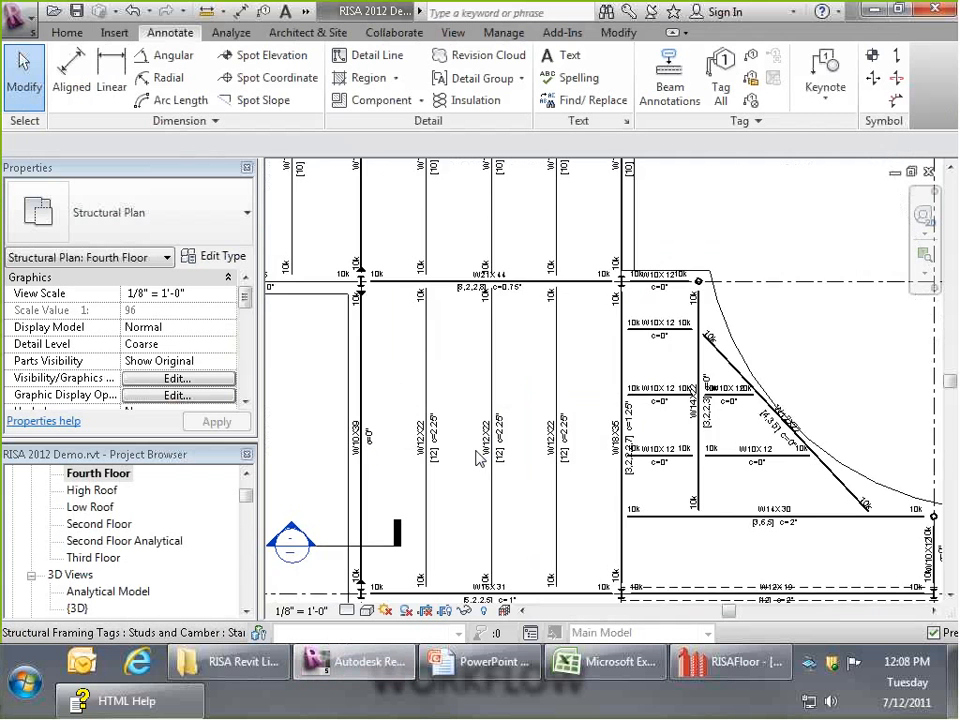
{"action": "scroll", "coordinate": [628, 521], "scroll_direction": "up", "scroll_amount": 1}
{"action": "scroll", "coordinate": [628, 521], "scroll_direction": "up", "scroll_amount": 1}
{"action": "scroll", "coordinate": [698, 482], "scroll_direction": "down", "scroll_amount": 3}
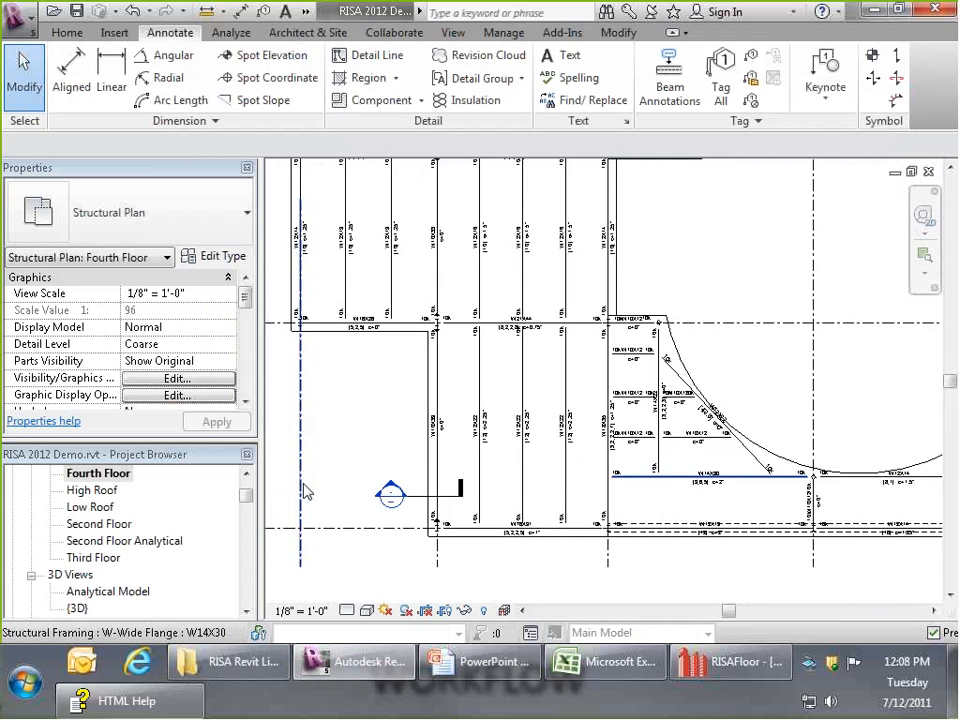
{"action": "scroll", "coordinate": [356, 470], "scroll_direction": "up", "scroll_amount": 3}
{"action": "scroll", "coordinate": [430, 450], "scroll_direction": "down", "scroll_amount": 1}
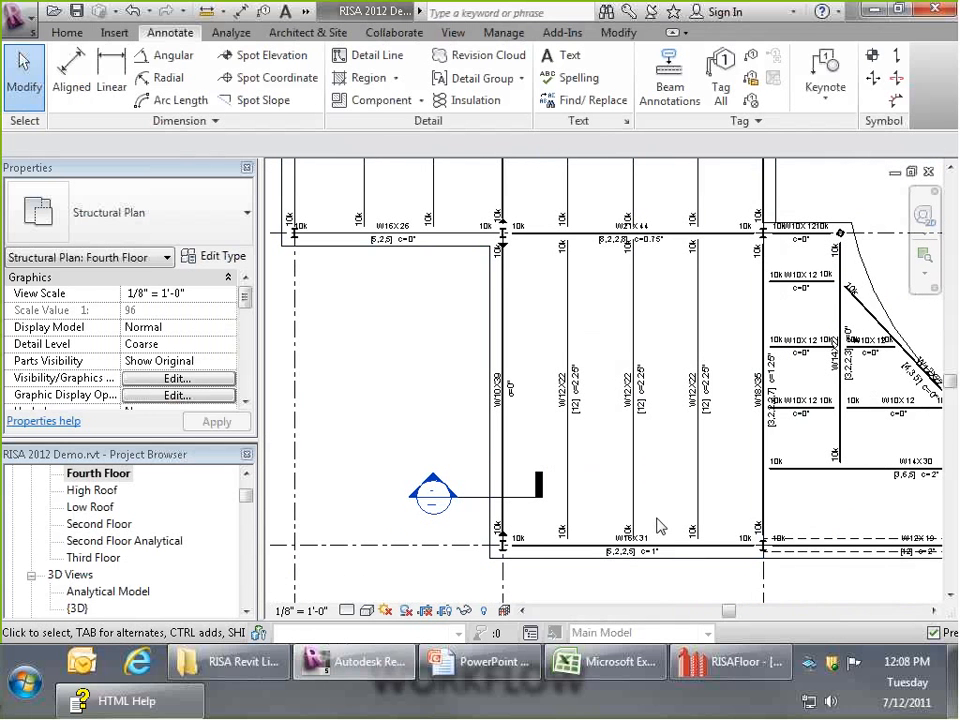
{"action": "scroll", "coordinate": [352, 437], "scroll_direction": "down", "scroll_amount": 3}
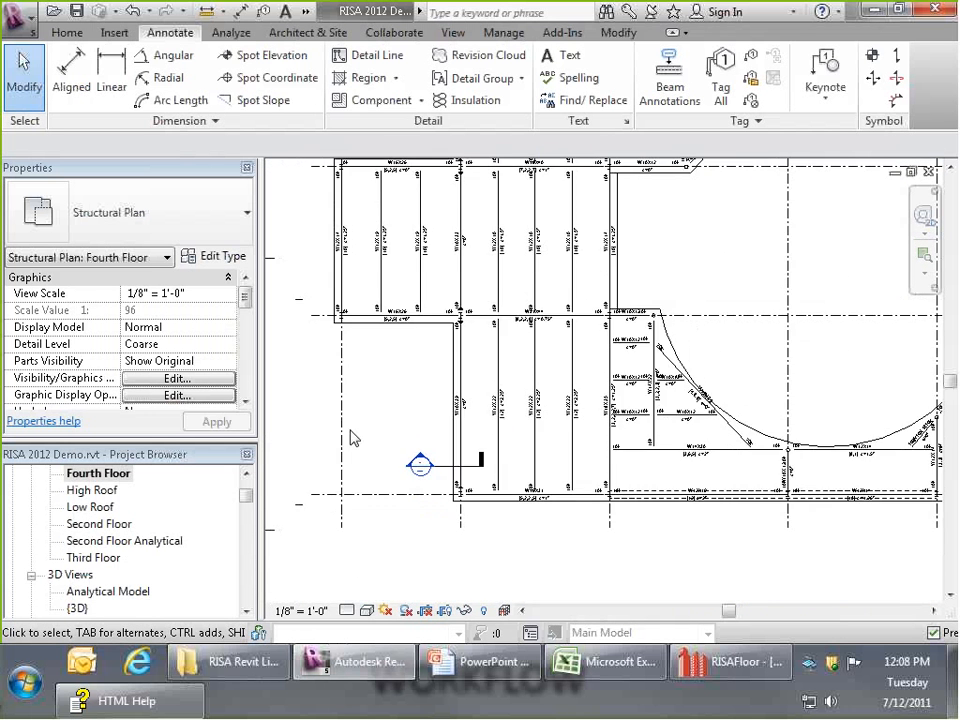
{"action": "scroll", "coordinate": [352, 437], "scroll_direction": "down", "scroll_amount": 3}
- Open sheet S.1 and place the Fourth Floor structural plan in the middle of its drawing area
{"action": "left_click_drag", "start_coordinate": [248, 495], "coordinate": [240, 538]}
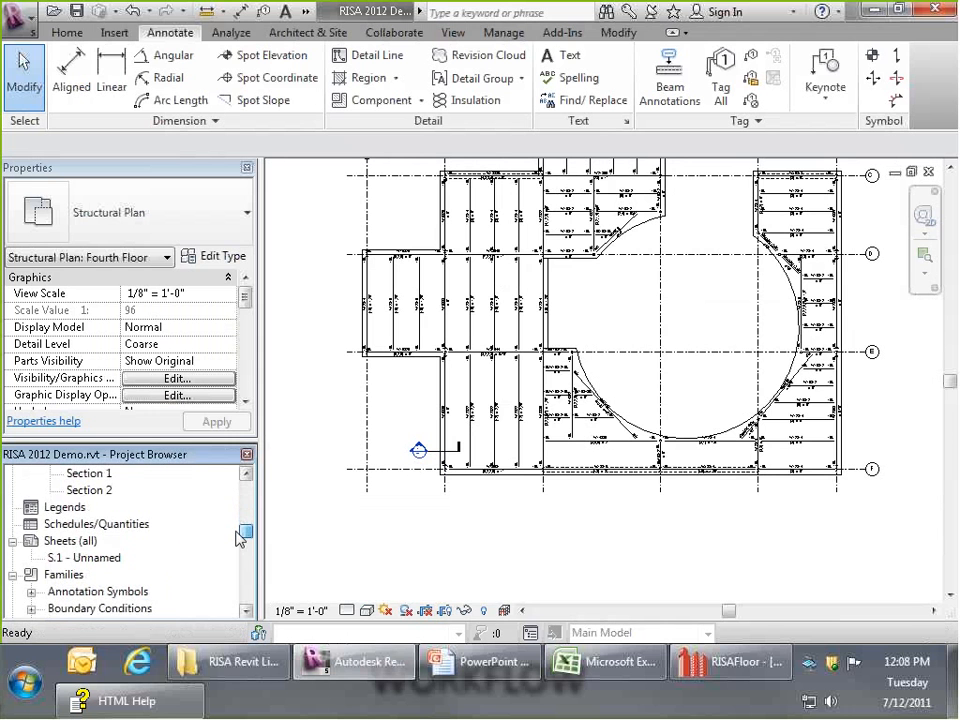
{"action": "double_click", "coordinate": [80, 557]}
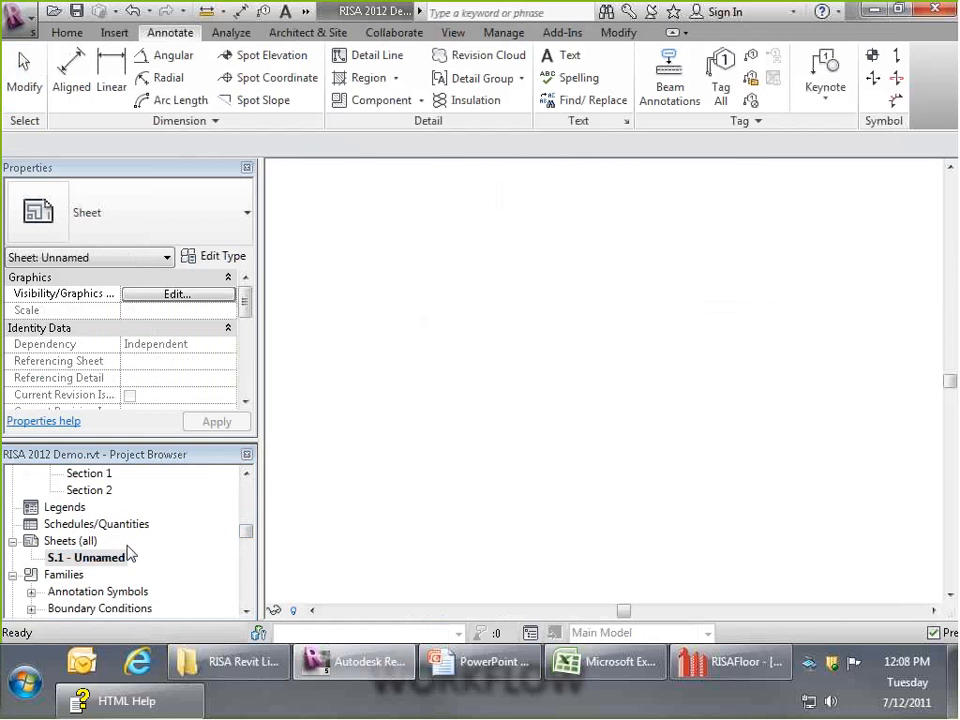
{"action": "left_click_drag", "start_coordinate": [248, 531], "coordinate": [250, 492]}
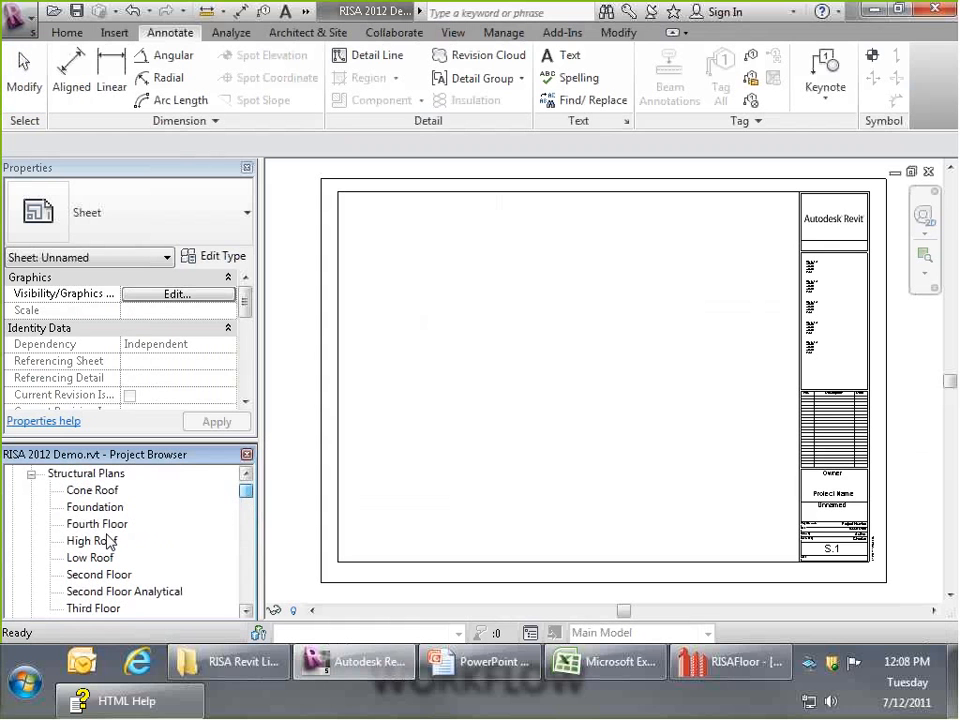
{"action": "left_click", "coordinate": [97, 524]}
{"action": "left_click_drag", "start_coordinate": [97, 524], "coordinate": [656, 364]}
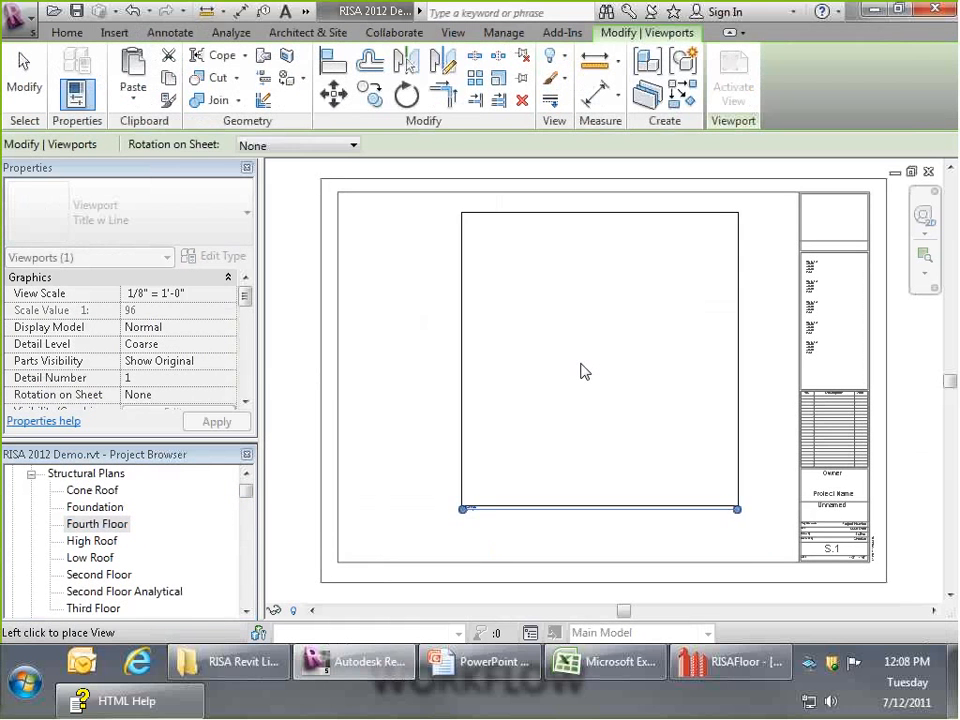
{"action": "left_click", "coordinate": [690, 366]}
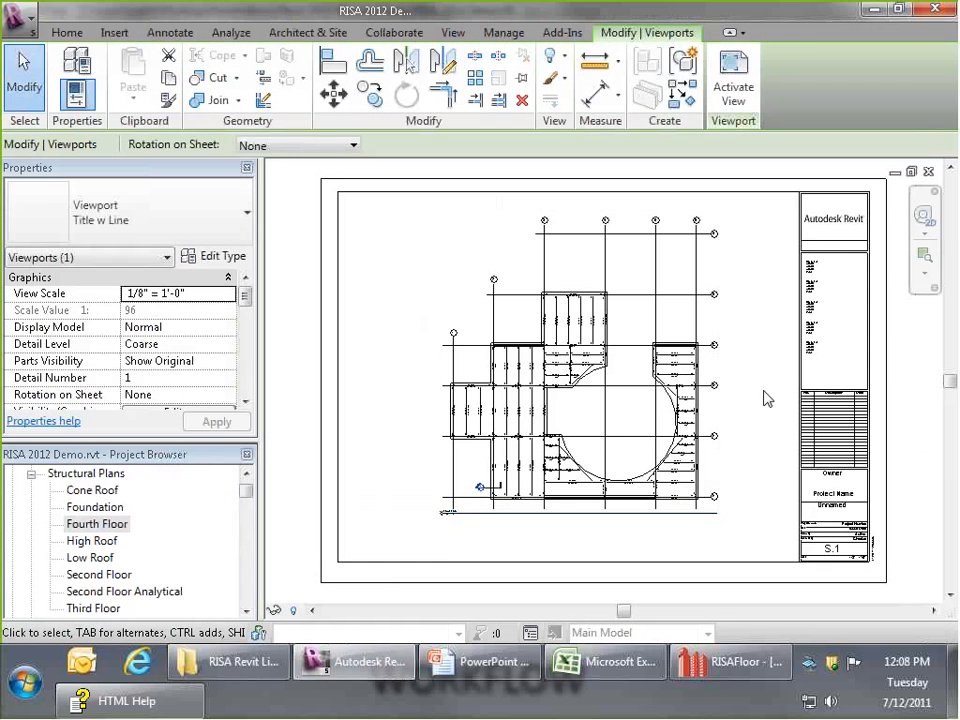
{"action": "left_click", "coordinate": [728, 435]}
- Examine how the beam tags read on the placed Fourth Floor view around grids E and F
{"action": "scroll", "coordinate": [830, 560], "scroll_direction": "up", "scroll_amount": 2}
{"action": "scroll", "coordinate": [282, 408], "scroll_direction": "up", "scroll_amount": 2}
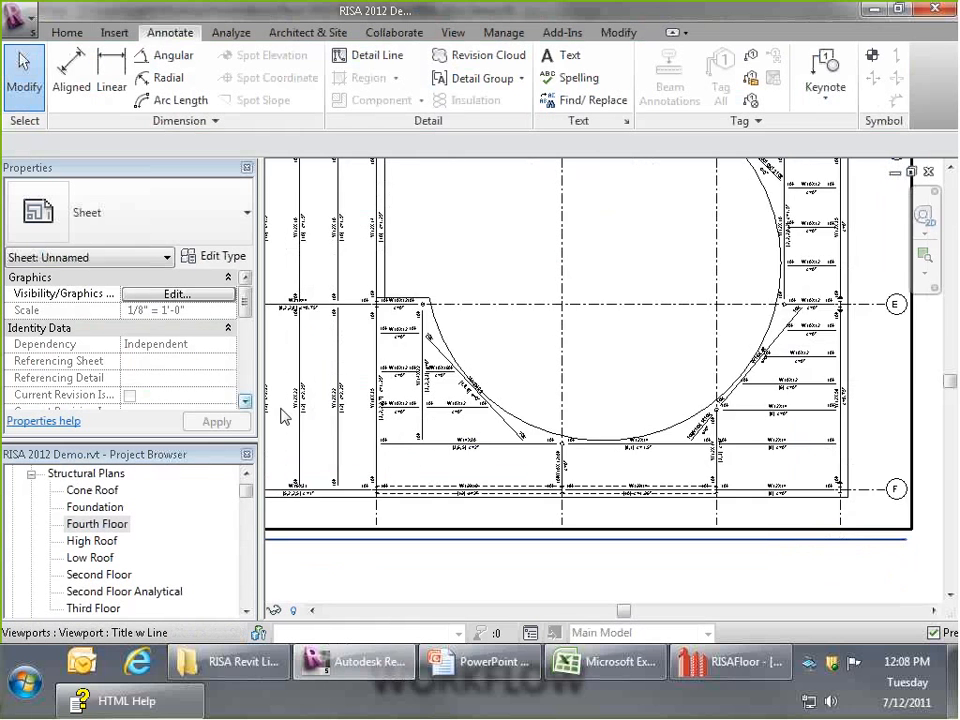
{"action": "scroll", "coordinate": [300, 400], "scroll_direction": "up", "scroll_amount": 2}
{"action": "scroll", "coordinate": [445, 330], "scroll_direction": "down", "scroll_amount": 1}
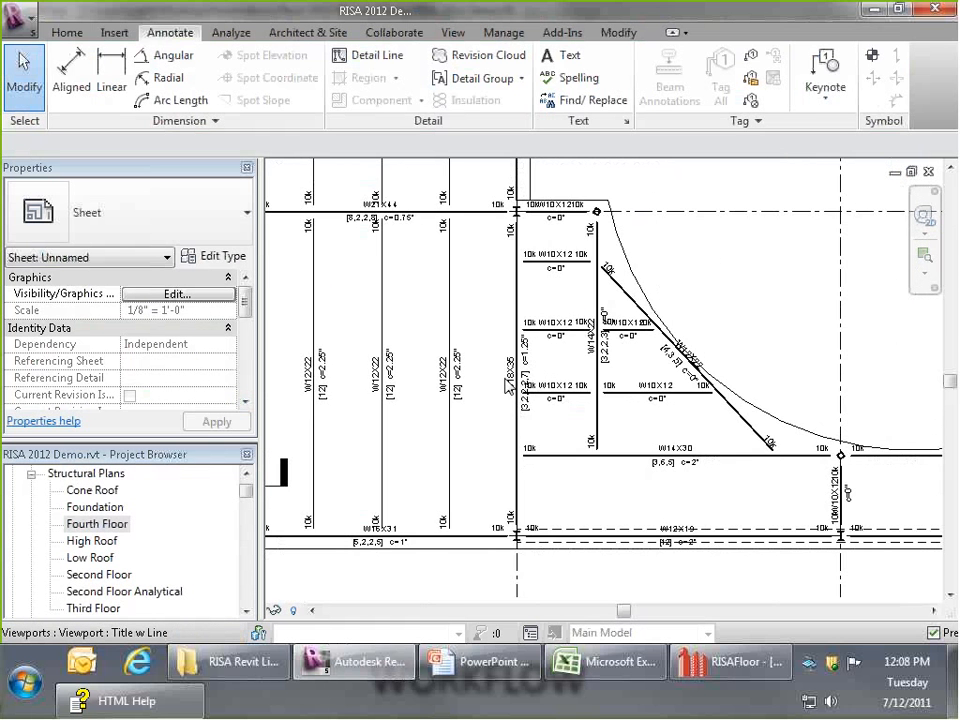
{"action": "scroll", "coordinate": [508, 388], "scroll_direction": "down", "scroll_amount": 1}
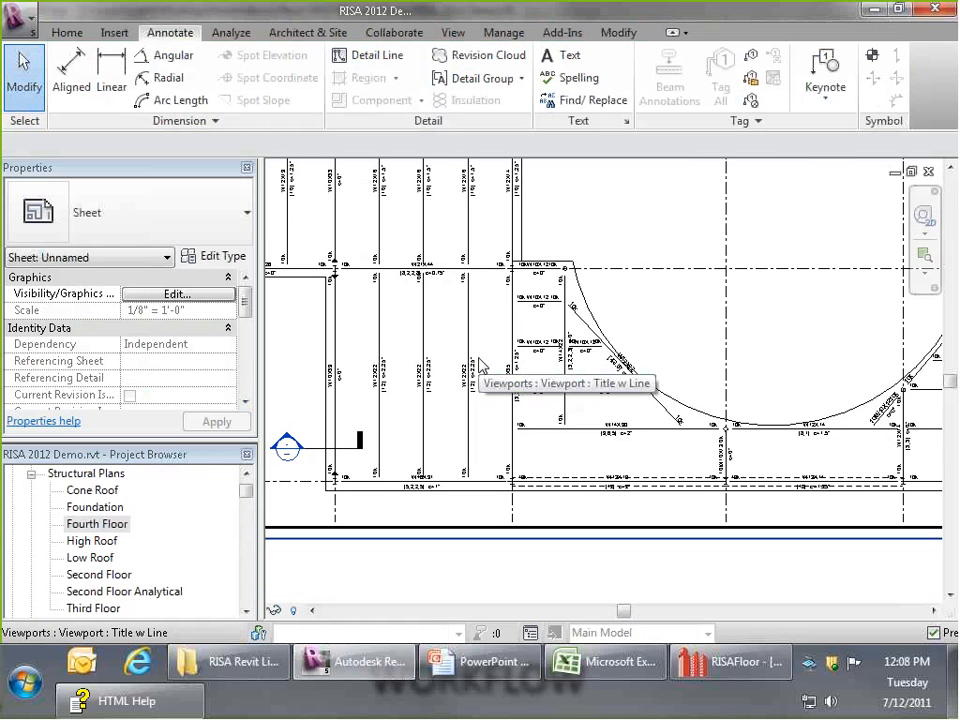
- Leave the sheet and open the {3D} view of the building
{"action": "left_click", "coordinate": [690, 395]}
{"action": "scroll", "coordinate": [690, 395], "scroll_direction": "down", "scroll_amount": 3}
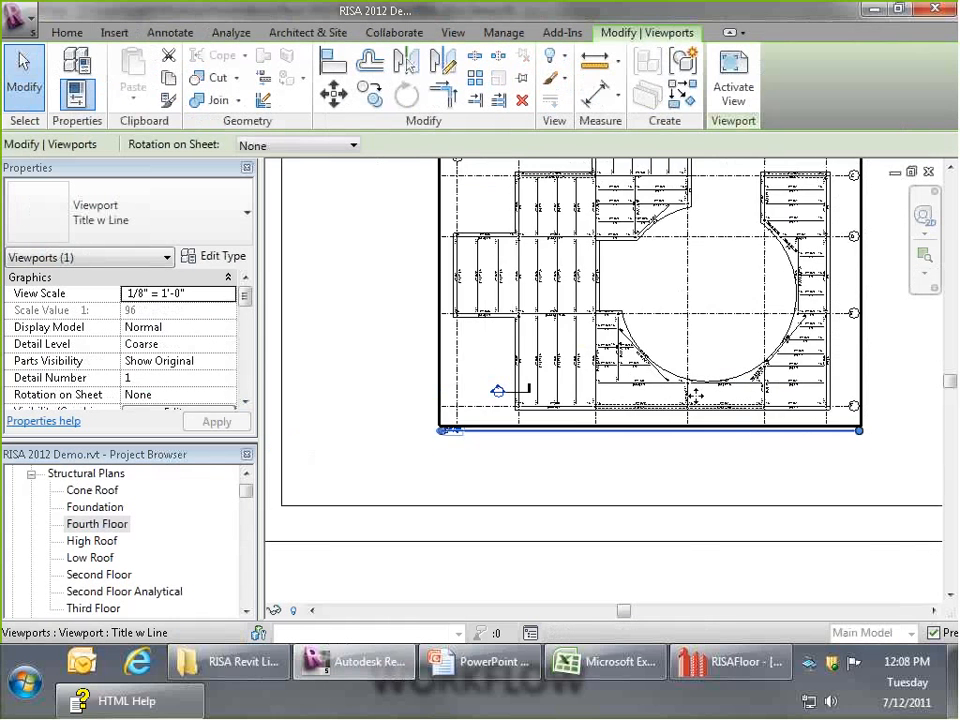
{"action": "scroll", "coordinate": [693, 397], "scroll_direction": "down", "scroll_amount": 2}
{"action": "left_click_drag", "start_coordinate": [246, 491], "coordinate": [248, 511]}
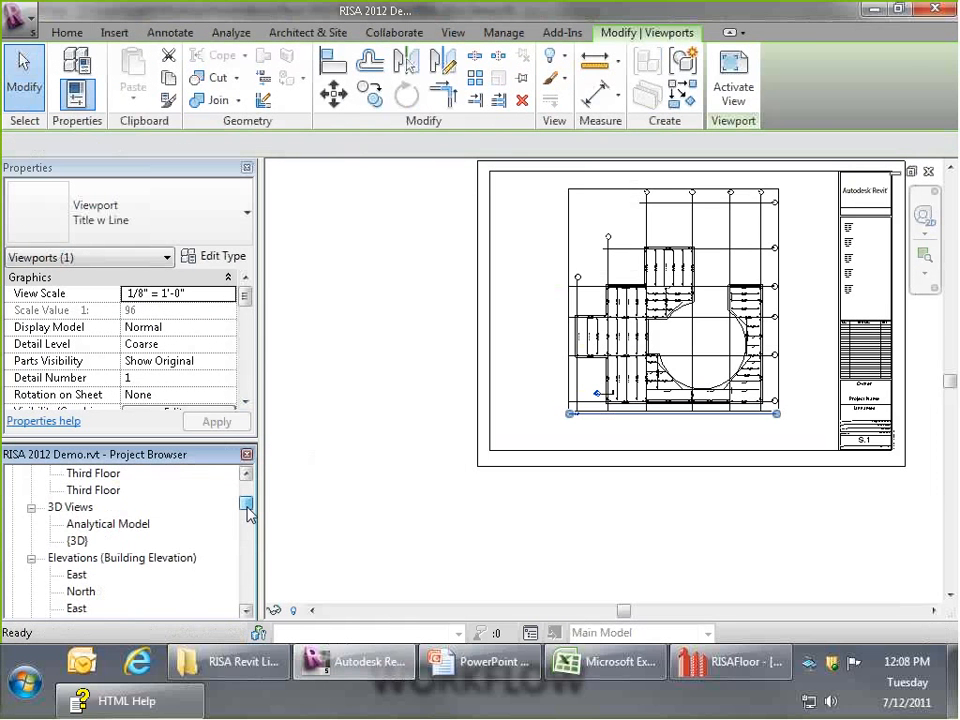
{"action": "scroll", "coordinate": [80, 520], "scroll_direction": "down", "scroll_amount": 1}
{"action": "double_click", "coordinate": [78, 524]}
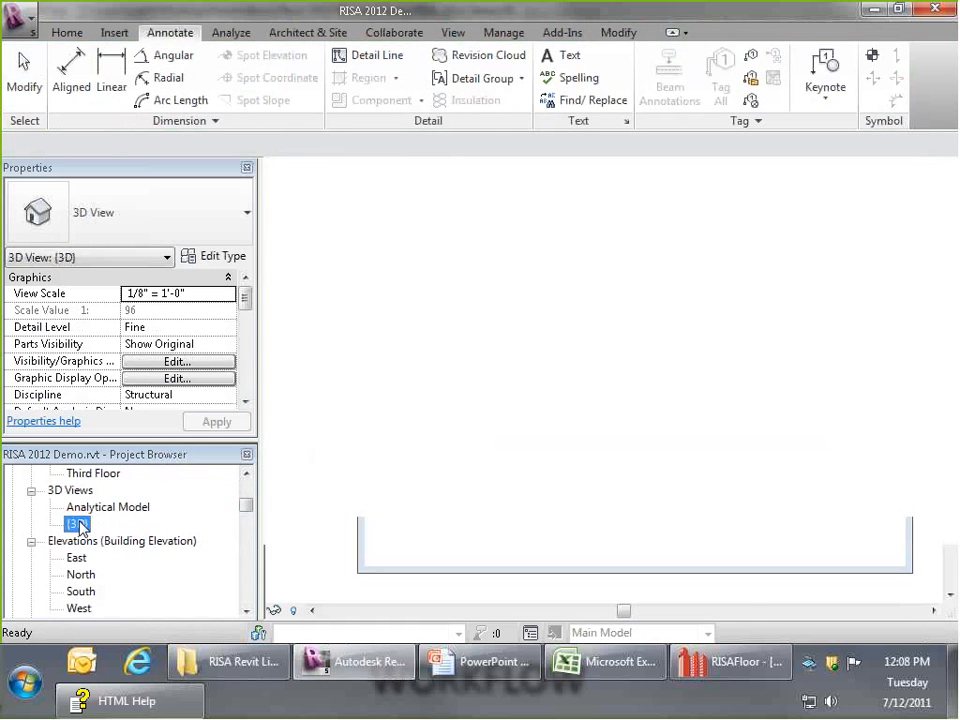
- Ungroup the Canopy model group in front of the building, working from a top-down view
{"action": "scroll", "coordinate": [672, 397], "scroll_direction": "down", "scroll_amount": 5}
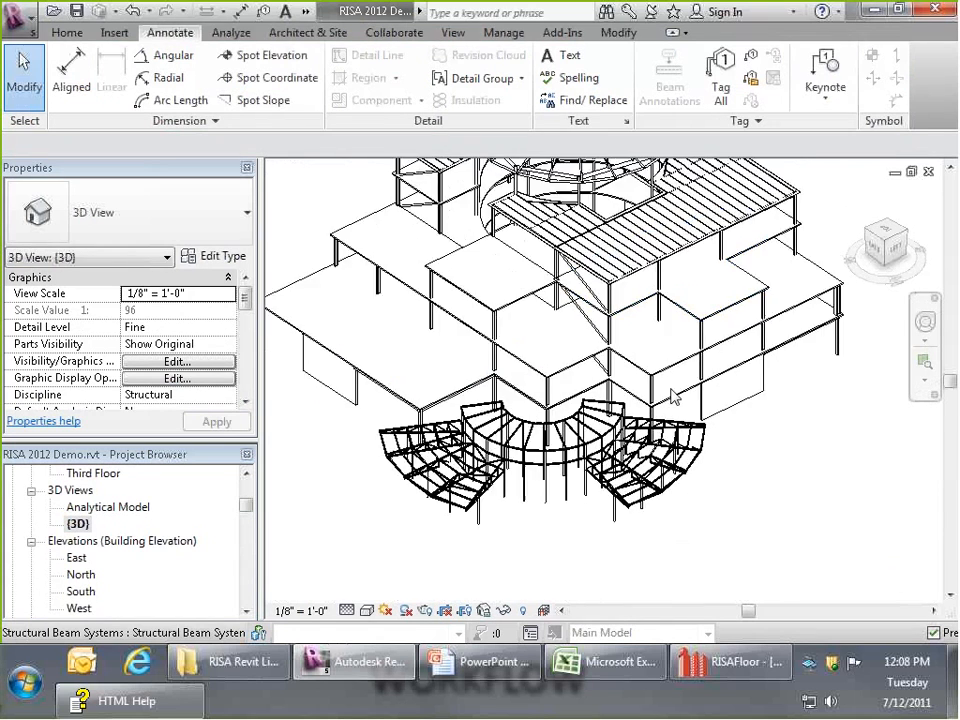
{"action": "middle_click_drag", "start_coordinate": [520, 580], "coordinate": [535, 606], "text": "shift"}
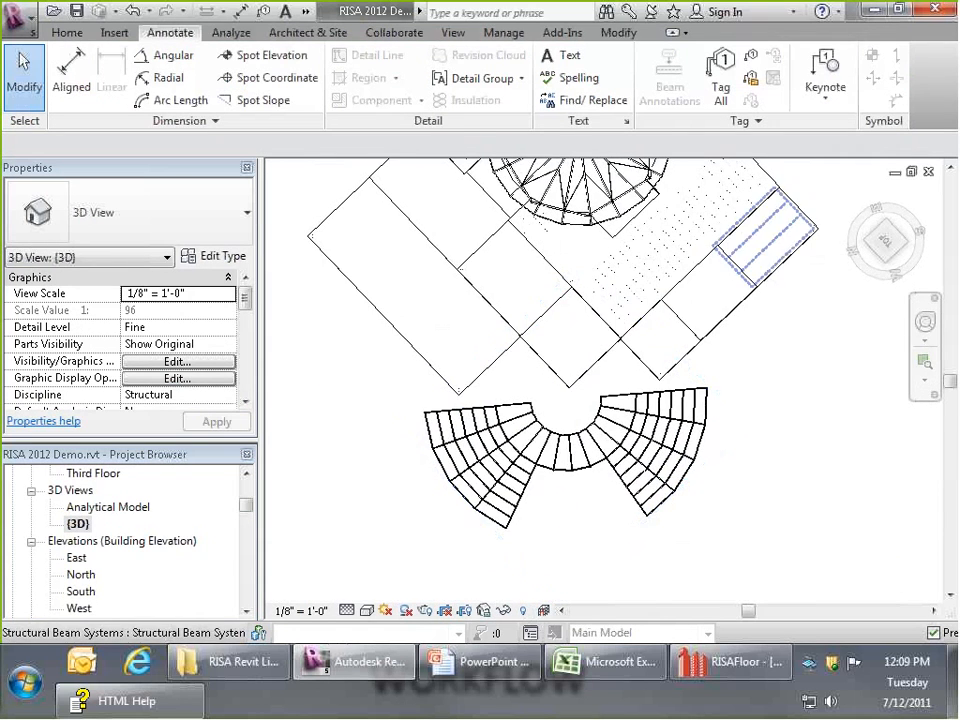
{"action": "left_click", "coordinate": [703, 415]}
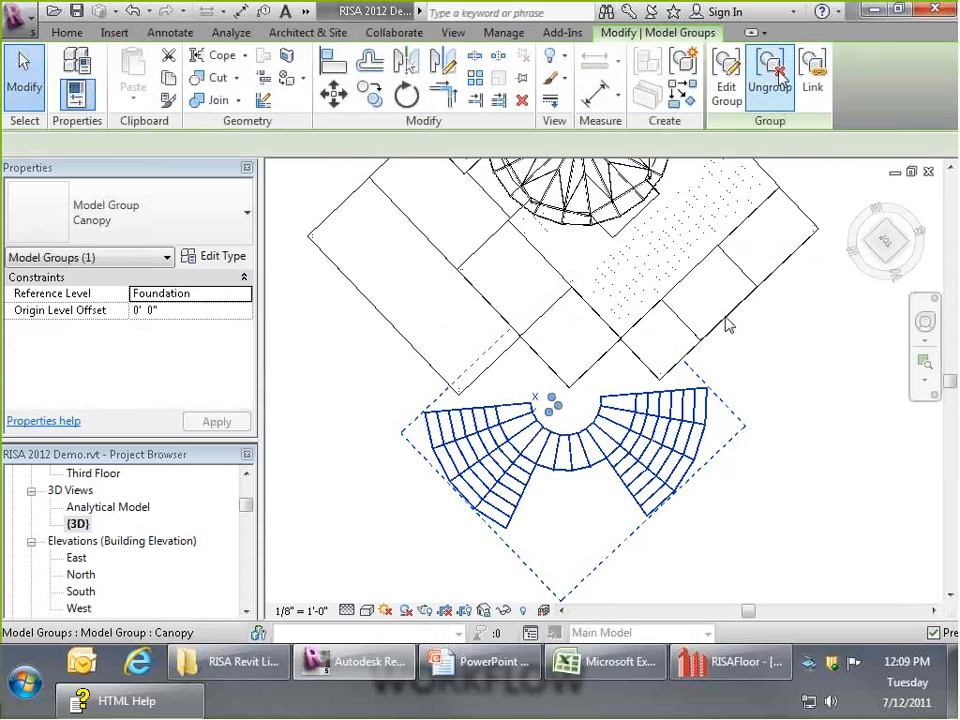
{"action": "left_click", "coordinate": [769, 76]}
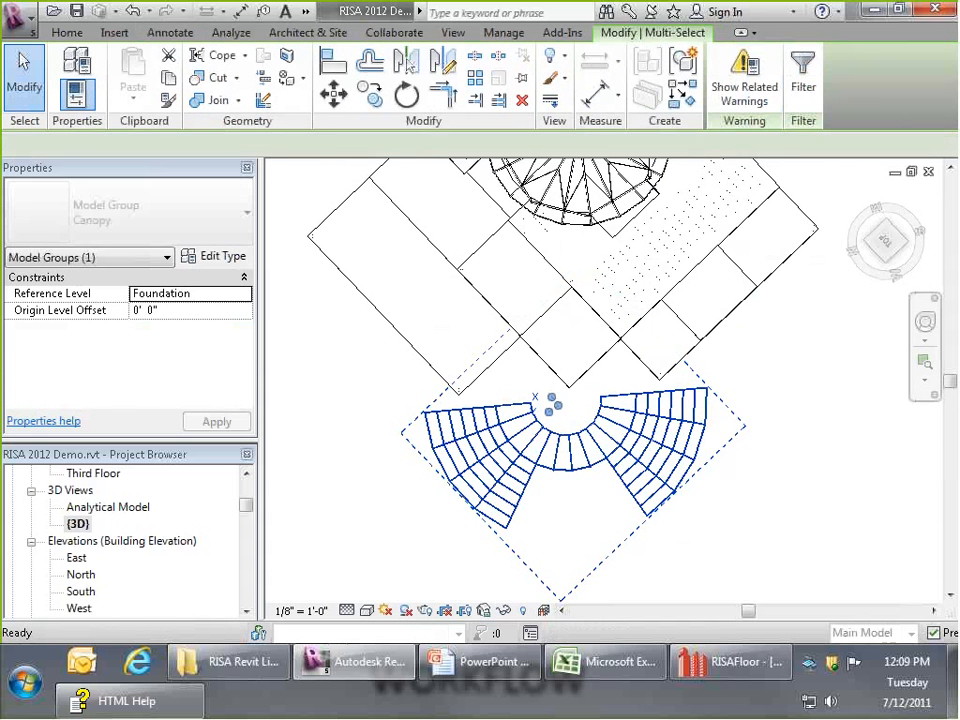
- Select all the ungrouped canopy members, leave out the adjoining building corner element, and enable their analytical model
{"action": "left_click", "coordinate": [387, 532]}
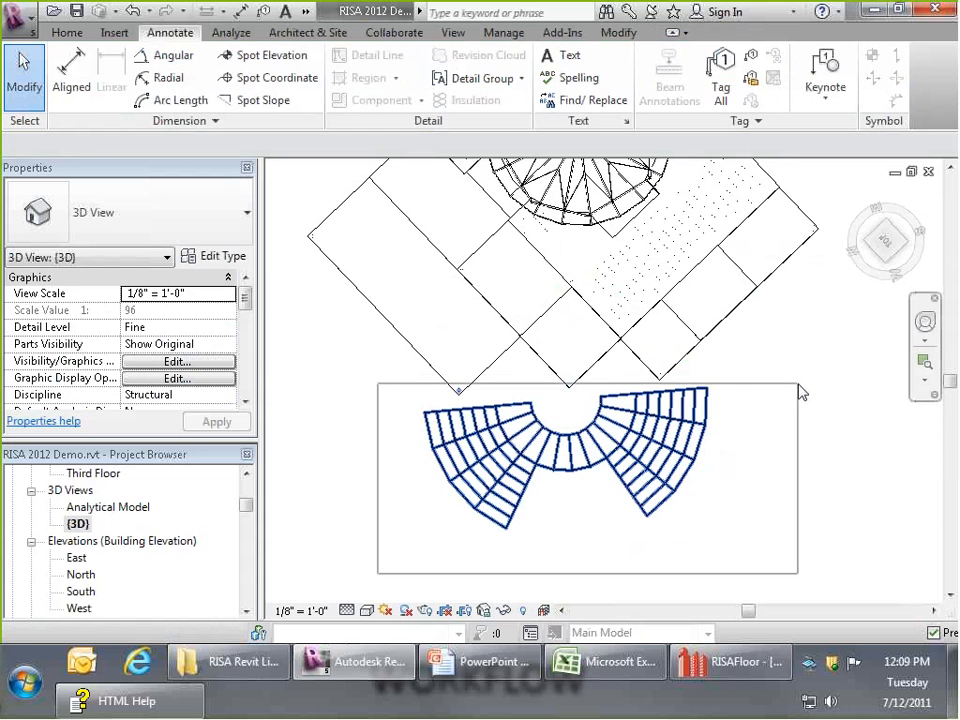
{"action": "left_click_drag", "start_coordinate": [798, 384], "coordinate": [798, 384]}
{"action": "left_click_drag", "start_coordinate": [410, 398], "coordinate": [598, 364], "text": "shift"}
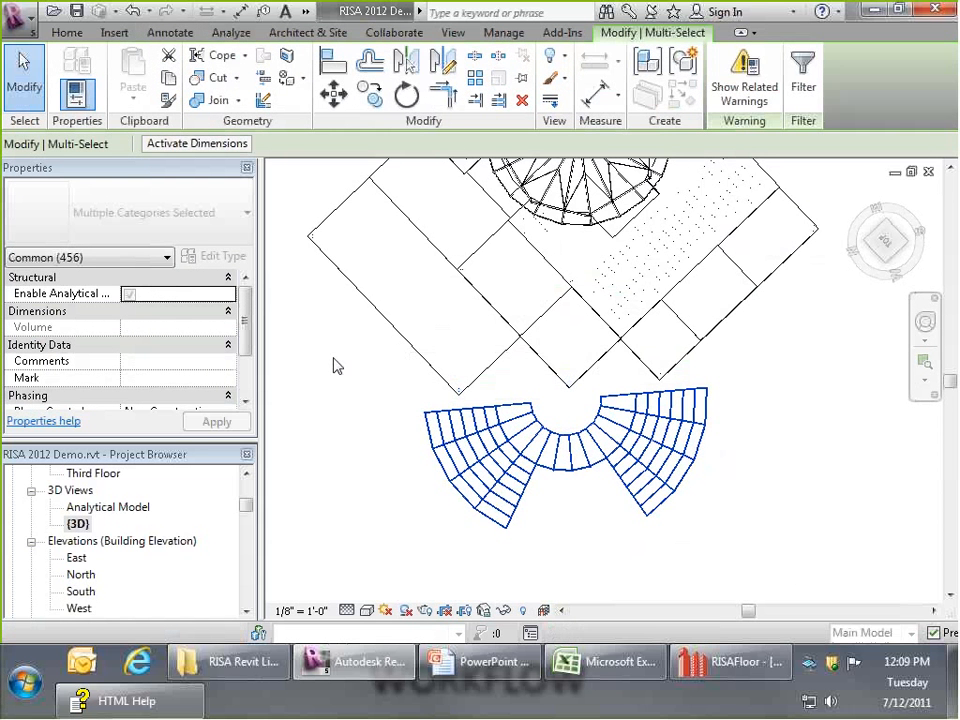
{"action": "left_click", "coordinate": [130, 294]}
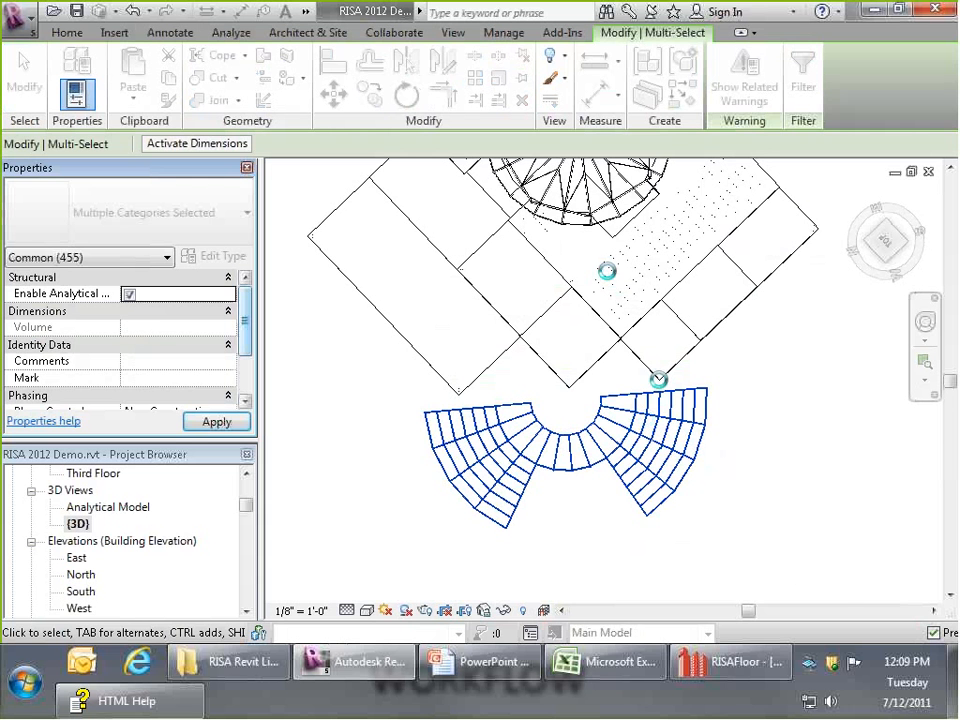
{"action": "left_click", "coordinate": [530, 328]}
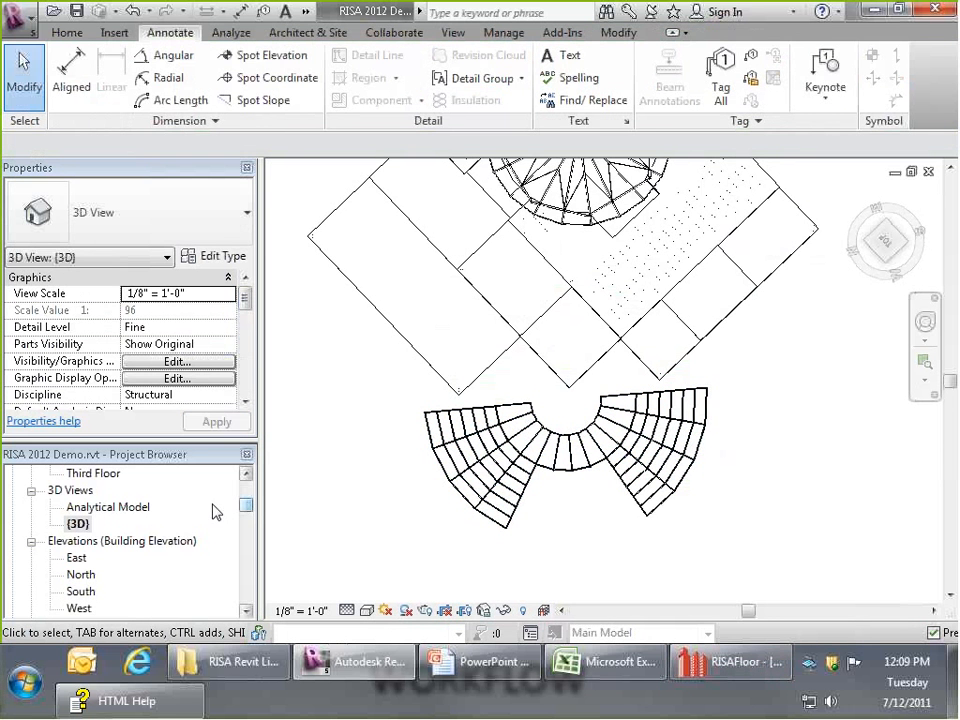
- Open the Analytical Model 3D view and inspect the canopy's analytical members from several angles
{"action": "double_click", "coordinate": [140, 507]}
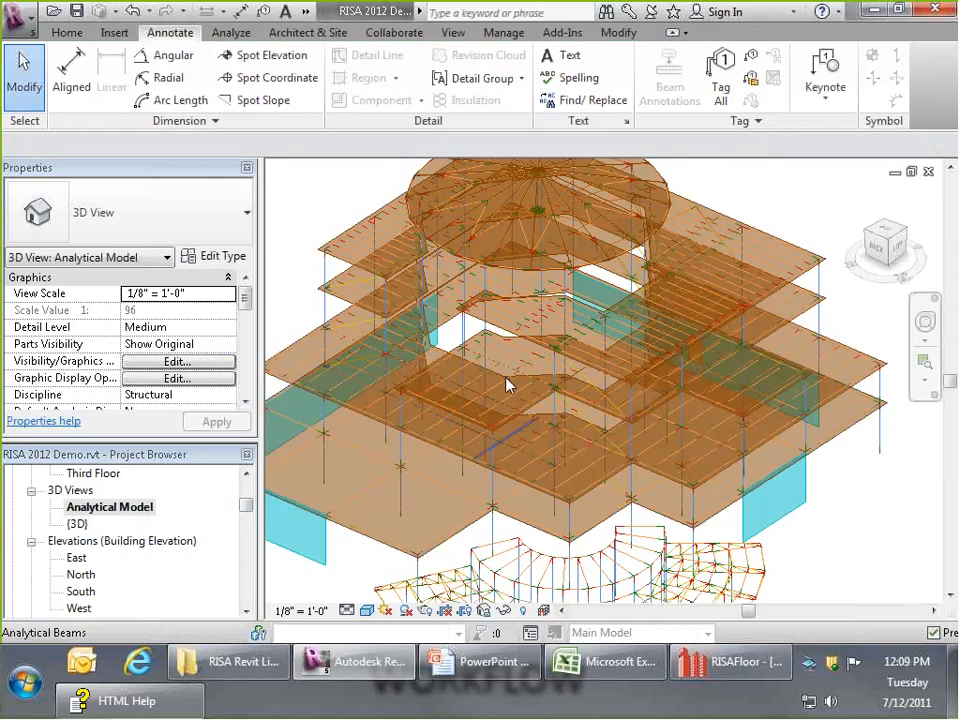
{"action": "scroll", "coordinate": [506, 382], "scroll_direction": "down", "scroll_amount": 1}
{"action": "middle_click_drag", "start_coordinate": [556, 572], "coordinate": [572, 506]}
{"action": "scroll", "coordinate": [572, 506], "scroll_direction": "up", "scroll_amount": 1}
{"action": "scroll", "coordinate": [572, 470], "scroll_direction": "up", "scroll_amount": 2}
{"action": "middle_click_drag", "start_coordinate": [615, 408], "coordinate": [590, 450], "text": "shift"}
{"action": "scroll", "coordinate": [581, 170], "scroll_direction": "down", "scroll_amount": 1}
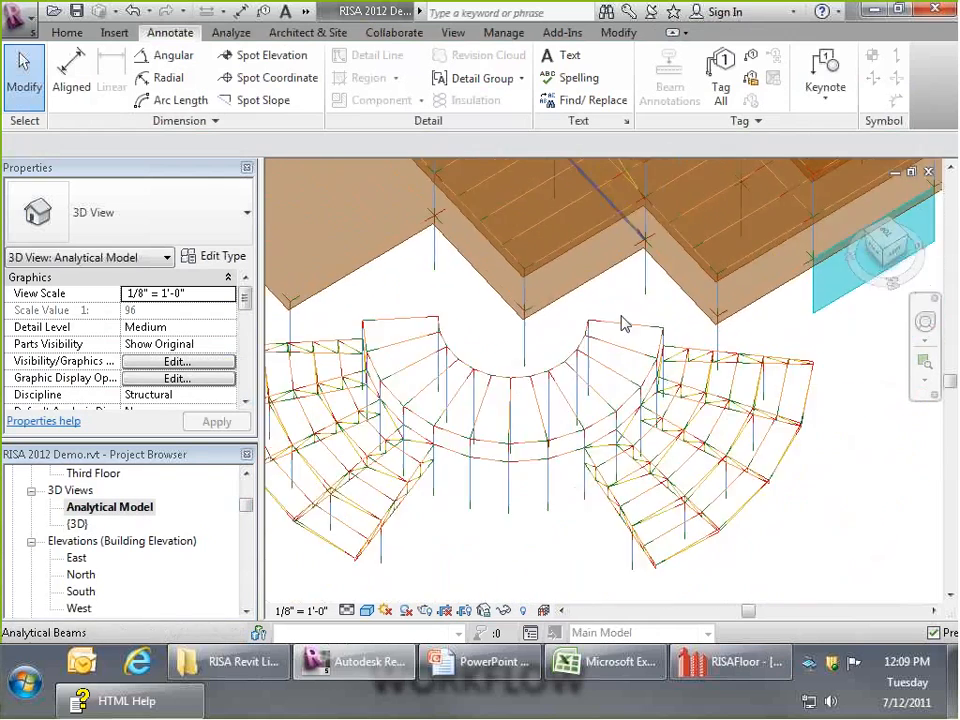
{"action": "scroll", "coordinate": [622, 323], "scroll_direction": "down", "scroll_amount": 2}
- Return to the {3D} view and select only the canopy members, keeping the main building out of the selection
{"action": "double_click", "coordinate": [77, 523]}
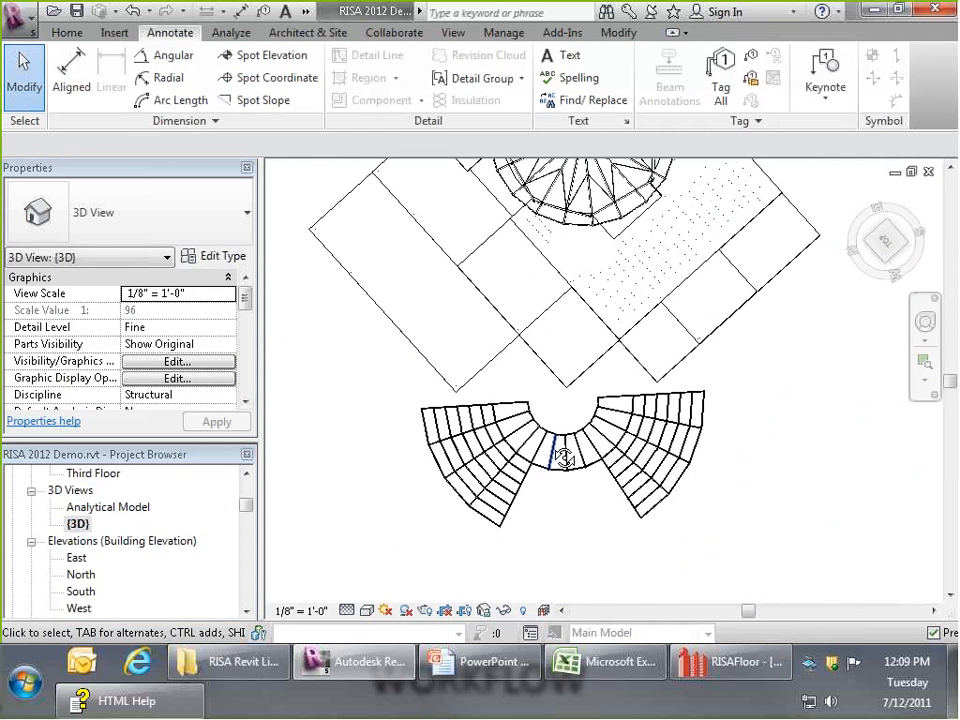
{"action": "middle_click_drag", "start_coordinate": [563, 457], "coordinate": [542, 450], "text": "shift"}
{"action": "left_click_drag", "start_coordinate": [393, 546], "coordinate": [780, 399]}
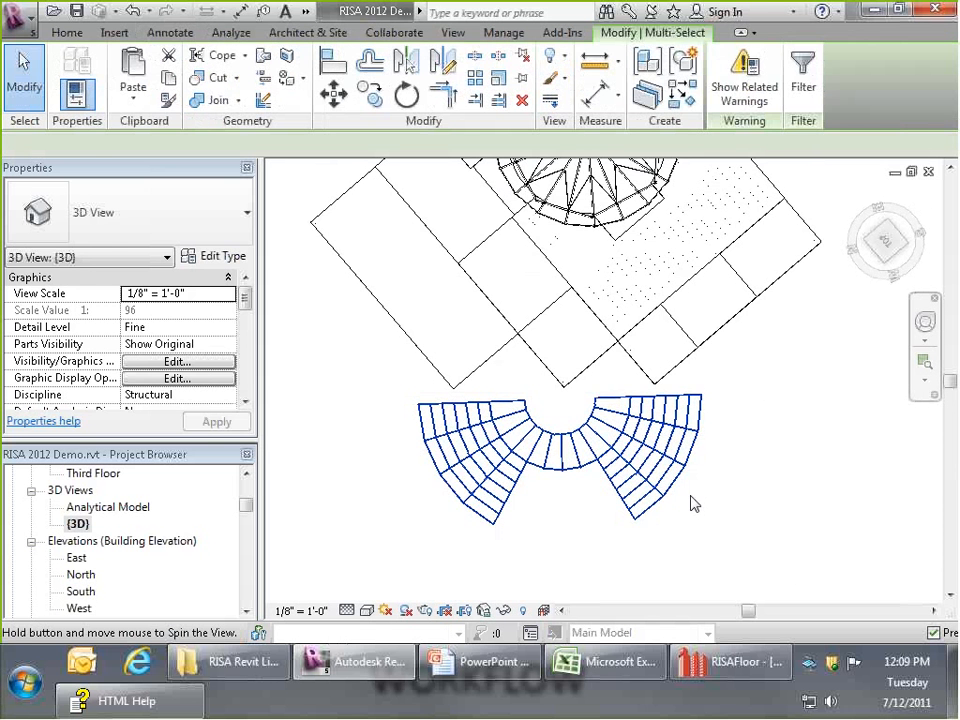
{"action": "middle_click_drag", "start_coordinate": [692, 503], "coordinate": [705, 275], "text": "shift"}
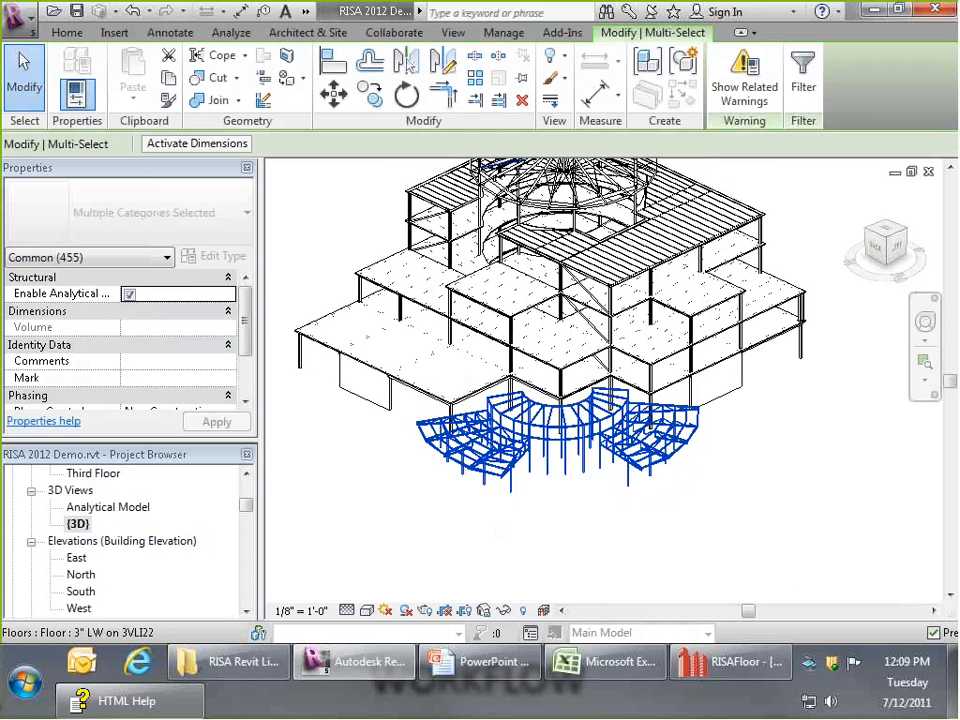
- Start Export To RISA with RISA-3D as the target product and name the exchange file Canopy in the Temp folder
{"action": "left_click", "coordinate": [563, 33]}
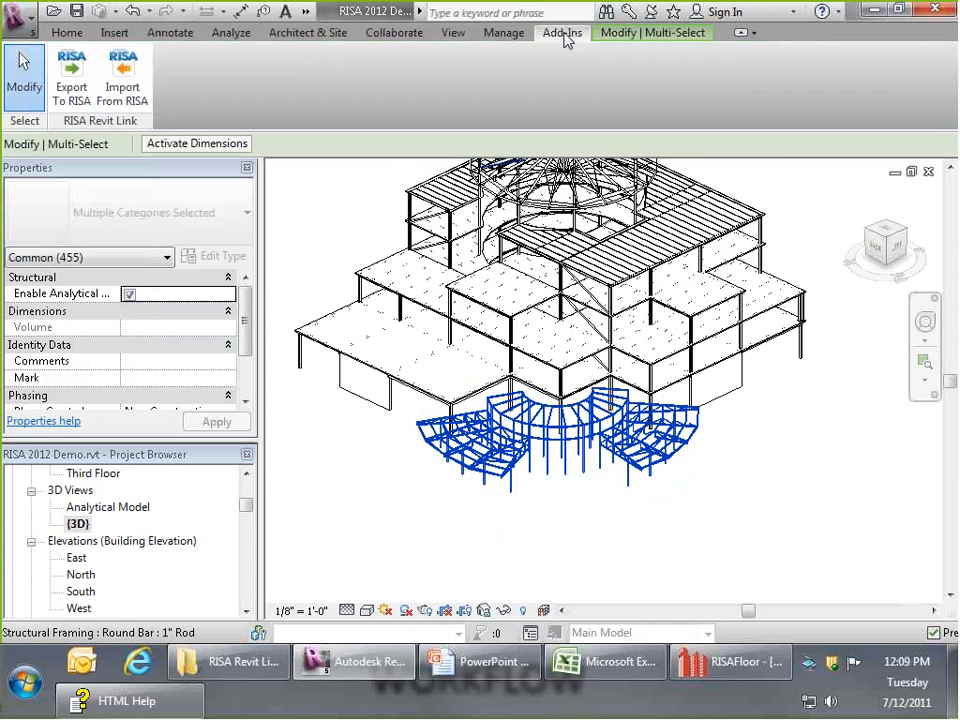
{"action": "left_click", "coordinate": [70, 85]}
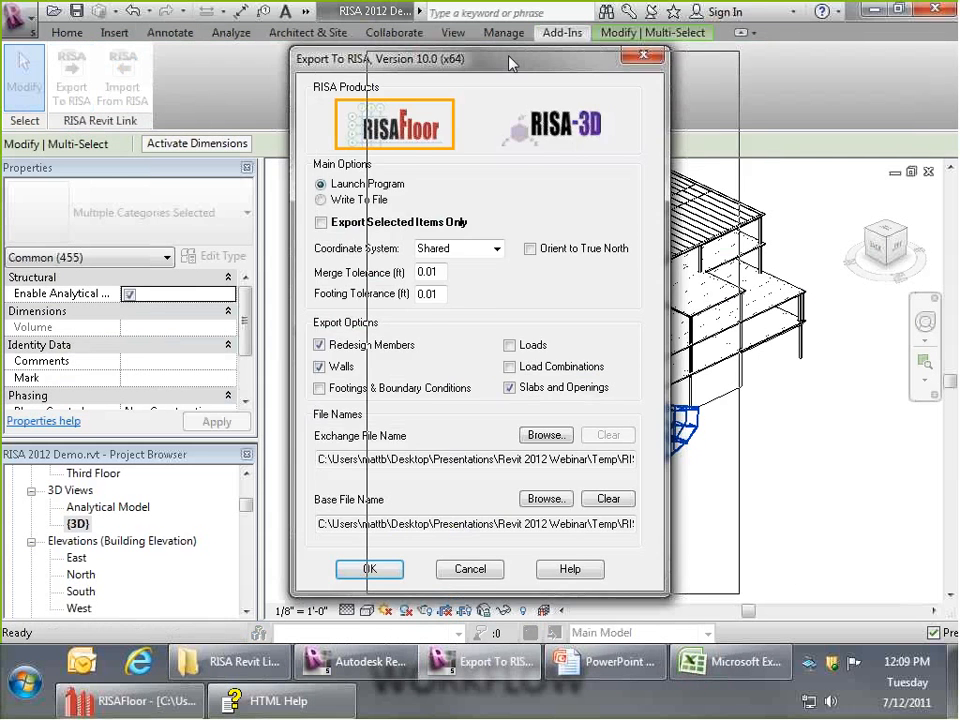
{"action": "left_click_drag", "start_coordinate": [510, 63], "coordinate": [583, 64]}
{"action": "left_click", "coordinate": [650, 135]}
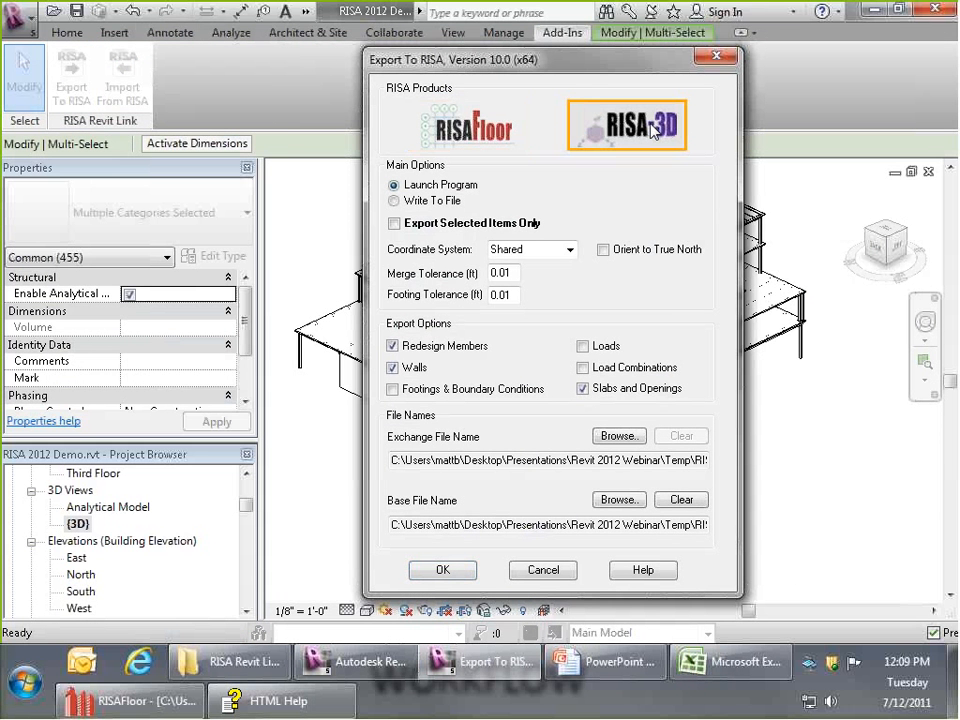
{"action": "left_click", "coordinate": [617, 437]}
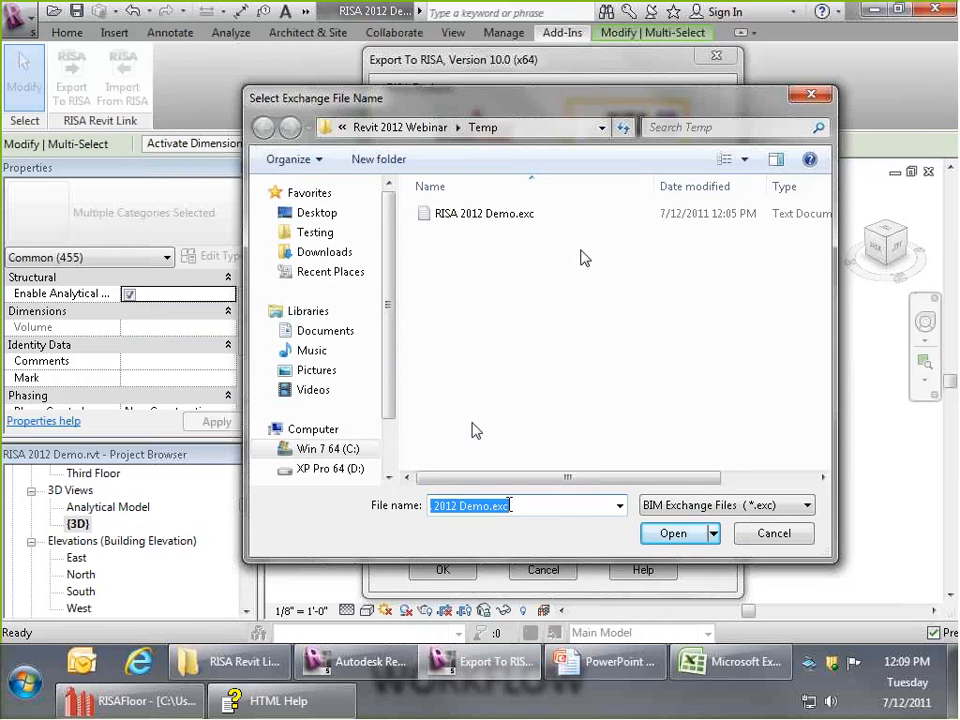
{"action": "type", "text": "Cano"}
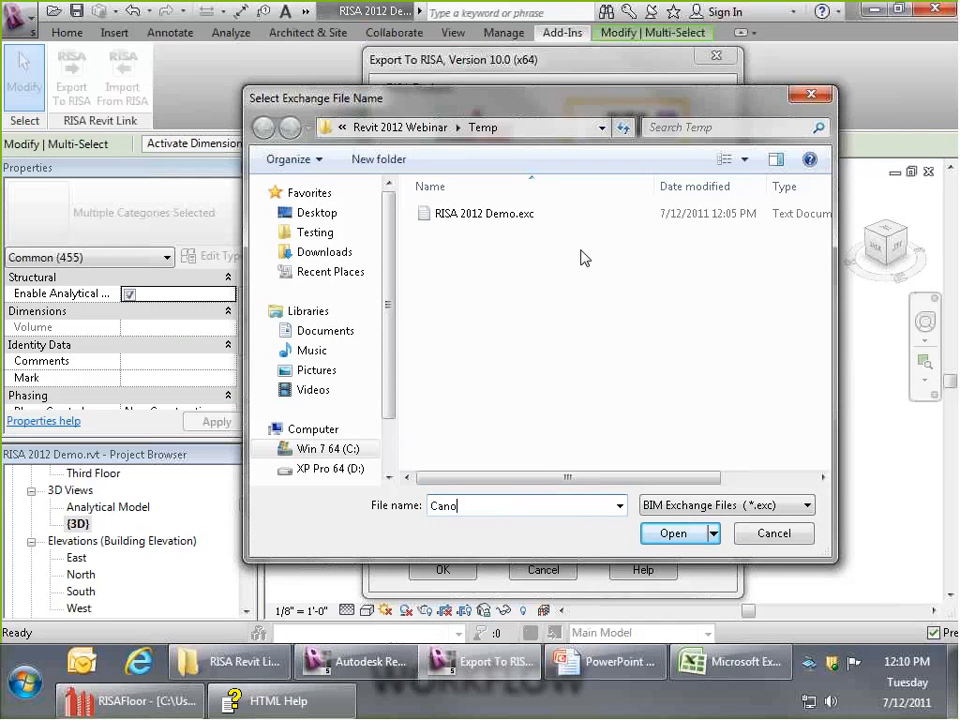
{"action": "left_click", "coordinate": [668, 535]}
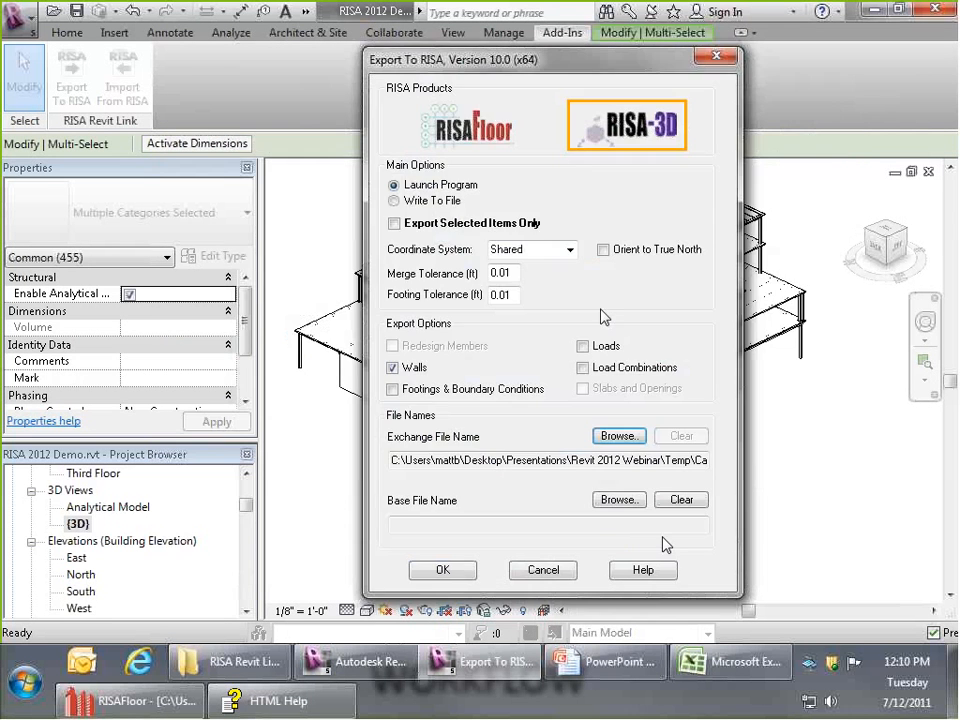
- Limit the export to selected items only, exclude walls, run it into RISA-3D and accept the default global parameters
{"action": "left_click", "coordinate": [478, 223]}
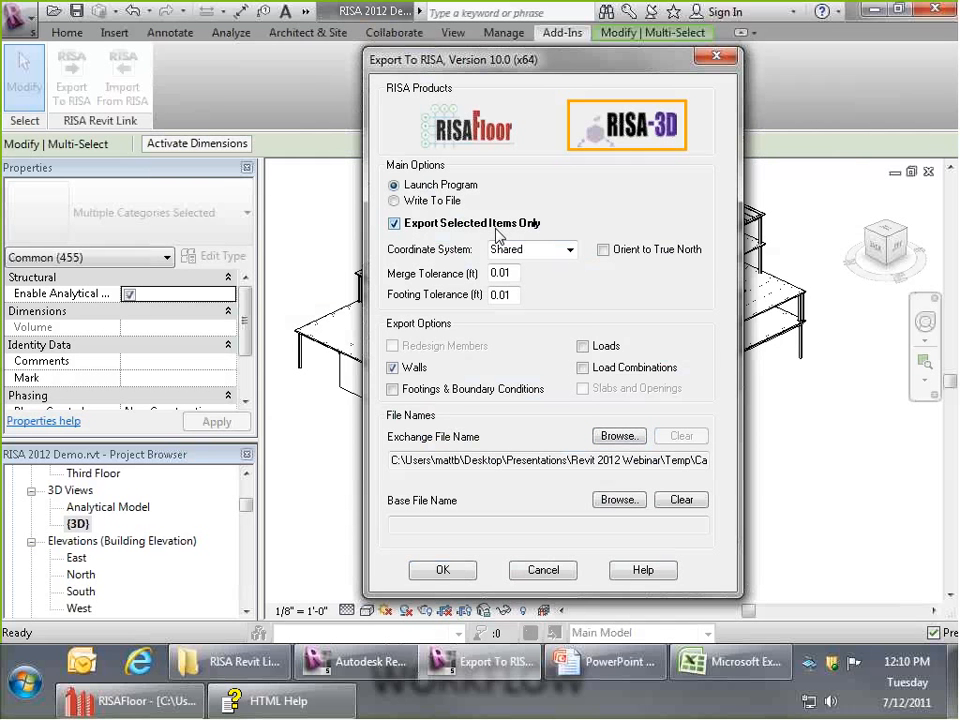
{"action": "left_click_drag", "start_coordinate": [495, 65], "coordinate": [600, 45]}
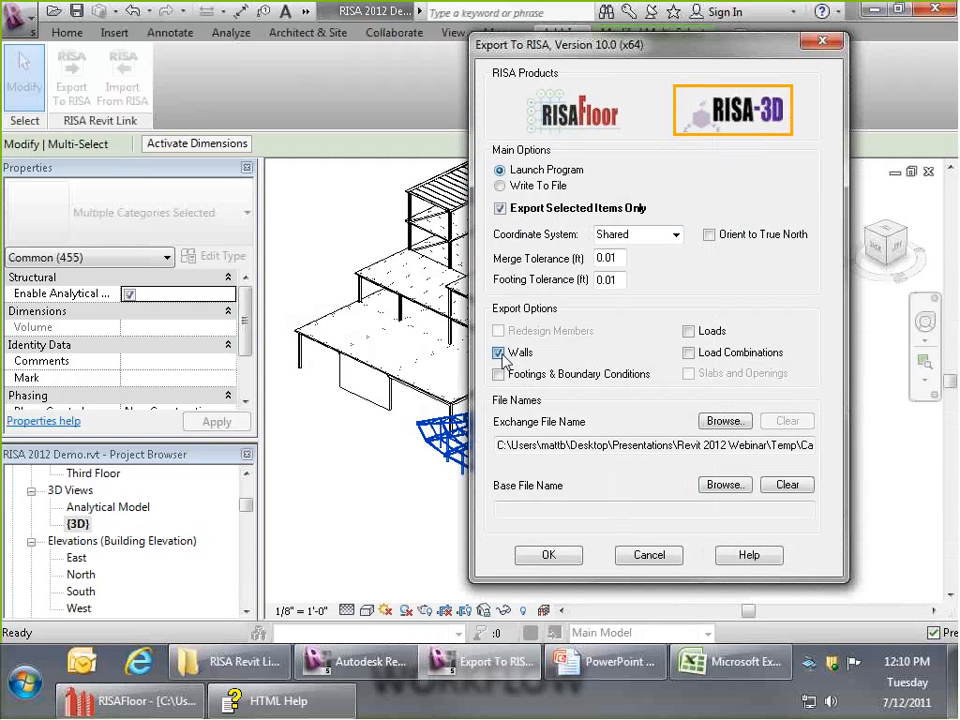
{"action": "left_click", "coordinate": [503, 356]}
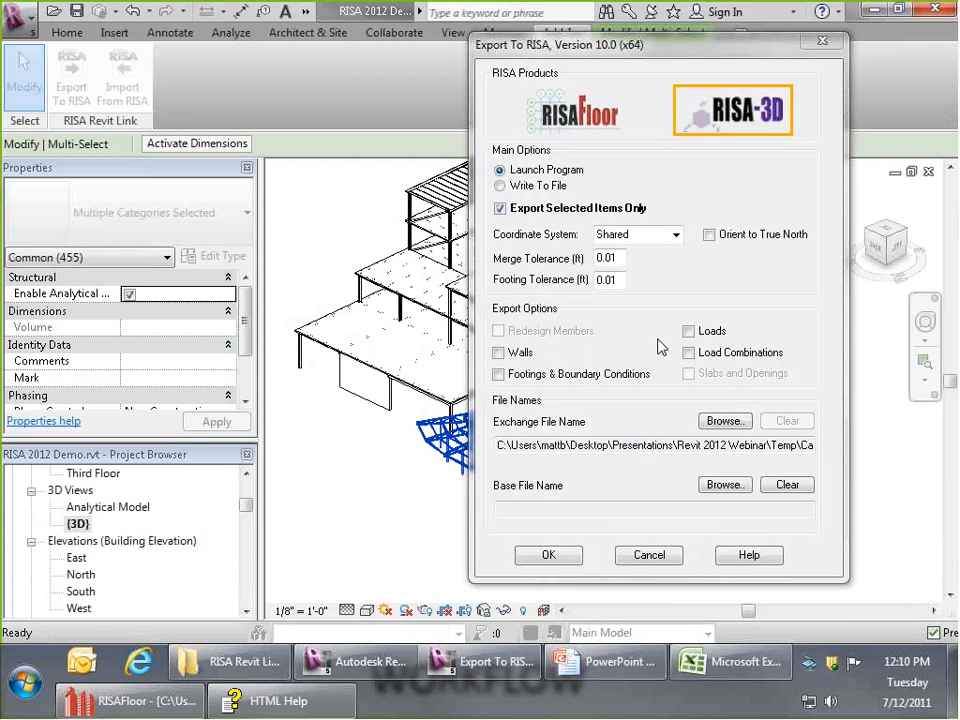
{"action": "left_click", "coordinate": [549, 556]}
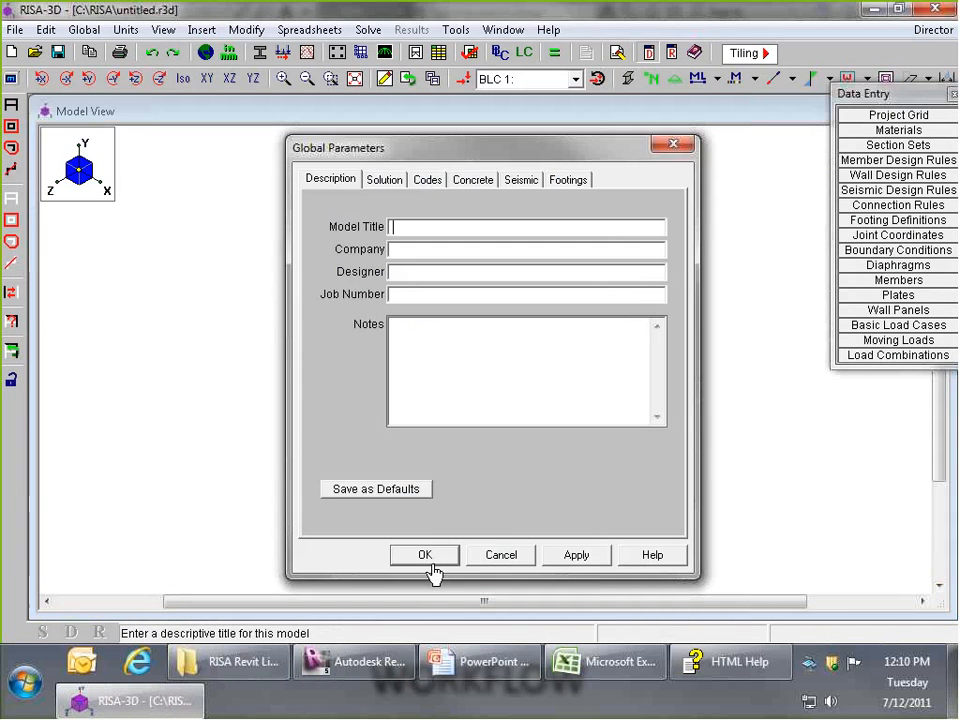
{"action": "left_click", "coordinate": [428, 556]}
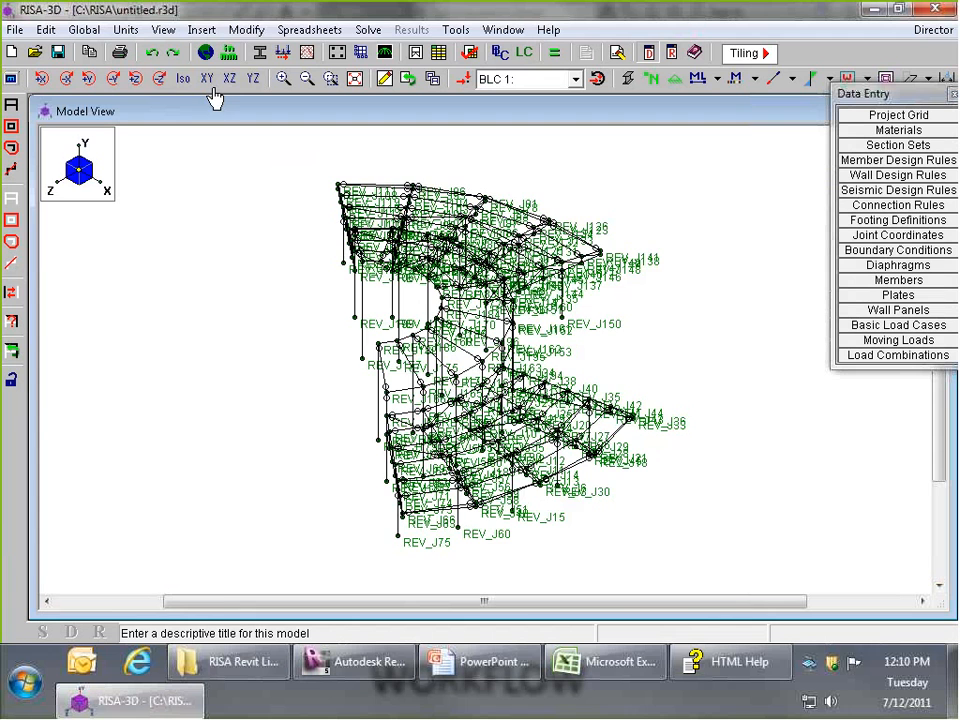
- Rotate the exported canopy model in RISA-3D and hide its joint labels for a clearer view
{"action": "left_click", "coordinate": [161, 79]}
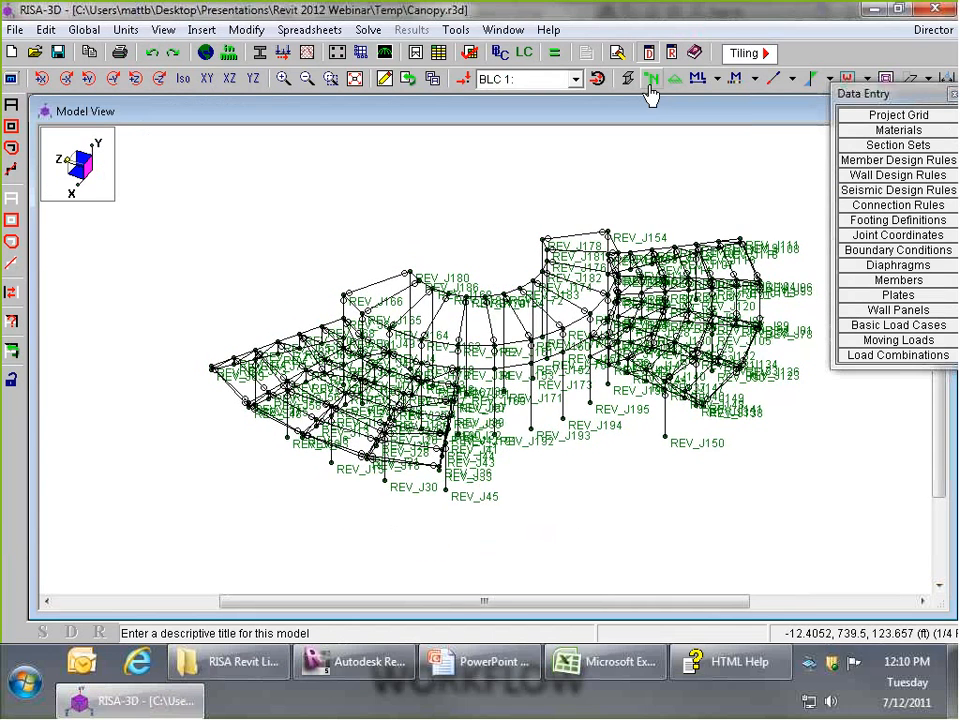
{"action": "left_click", "coordinate": [650, 82]}
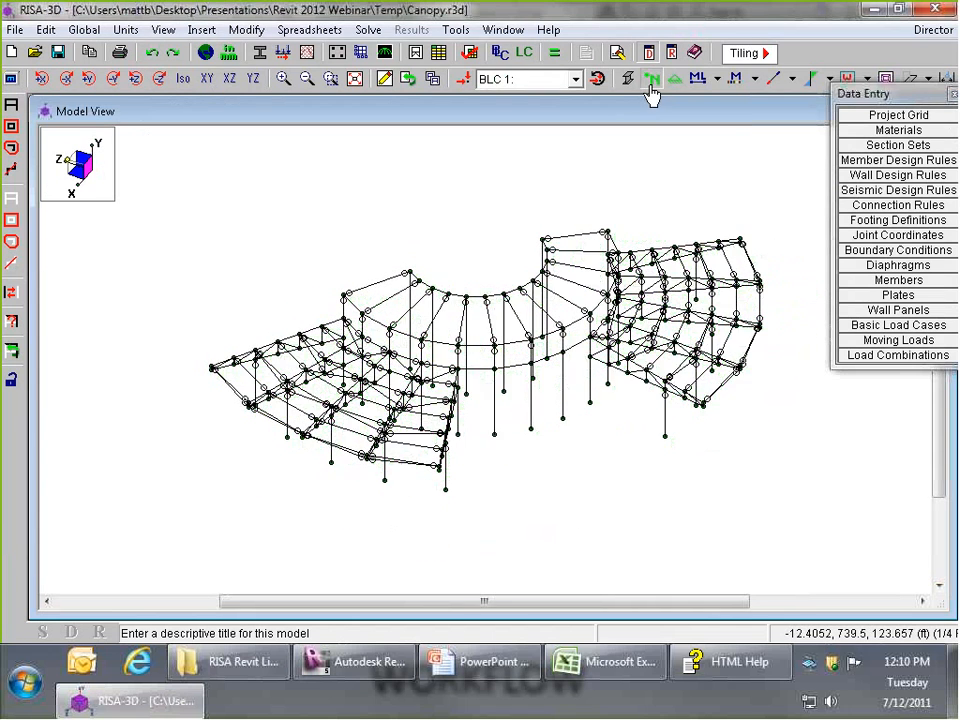
{"action": "scroll", "coordinate": [588, 296], "scroll_direction": "up", "scroll_amount": 3}
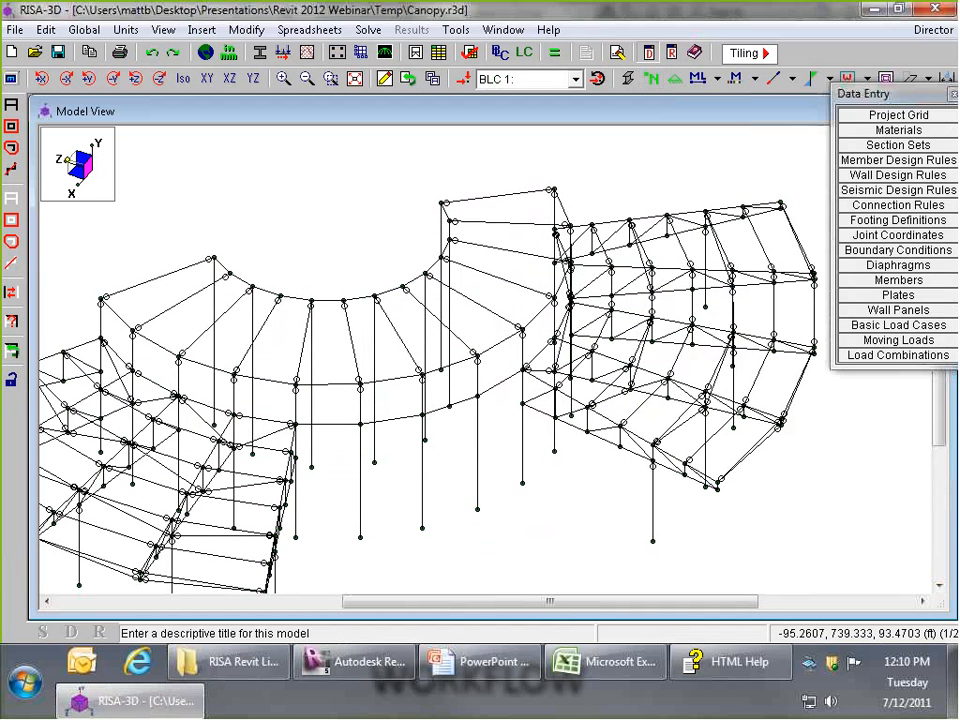
- Review Revit's Import From RISA options, including Update Member Sizes Only, against the RISA-3D canopy, cancel the import and clear the selection
{"action": "left_click", "coordinate": [362, 662]}
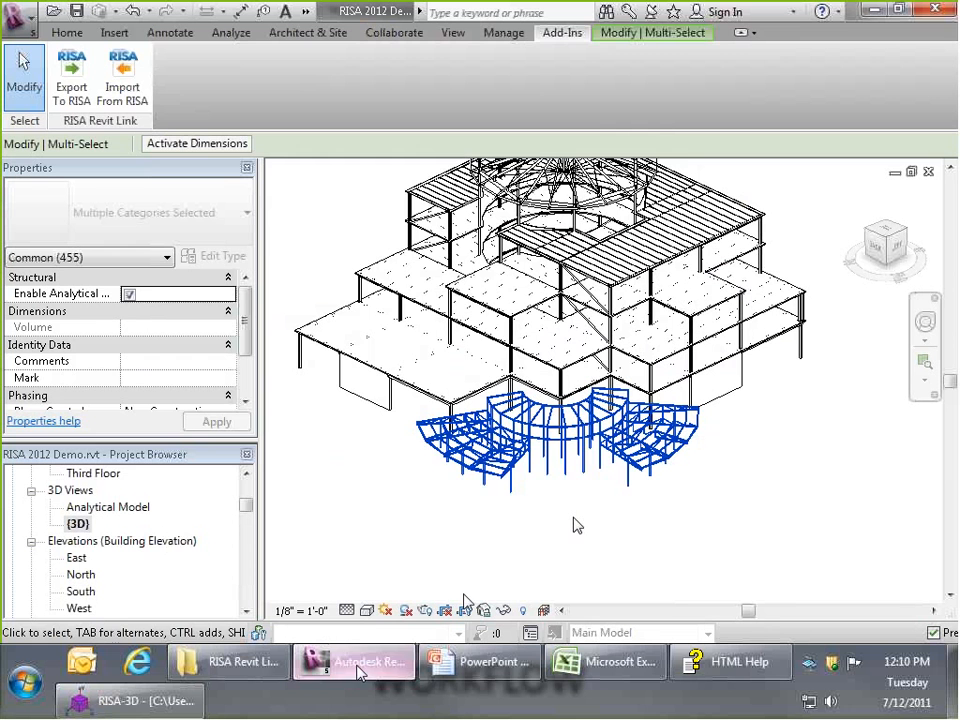
{"action": "left_click", "coordinate": [125, 85]}
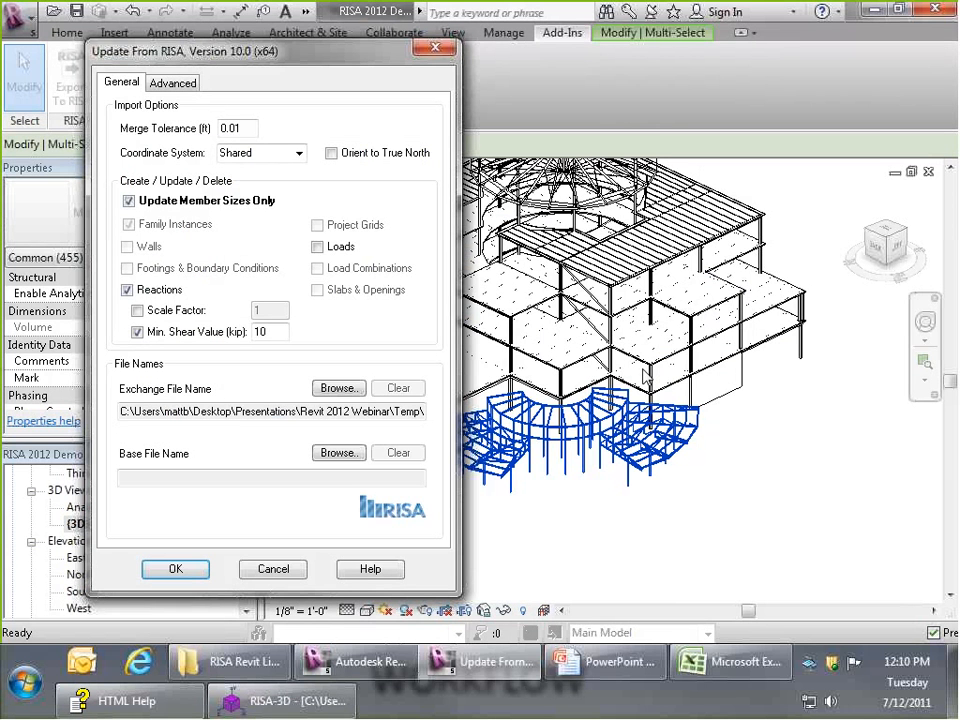
{"action": "left_click", "coordinate": [285, 700]}
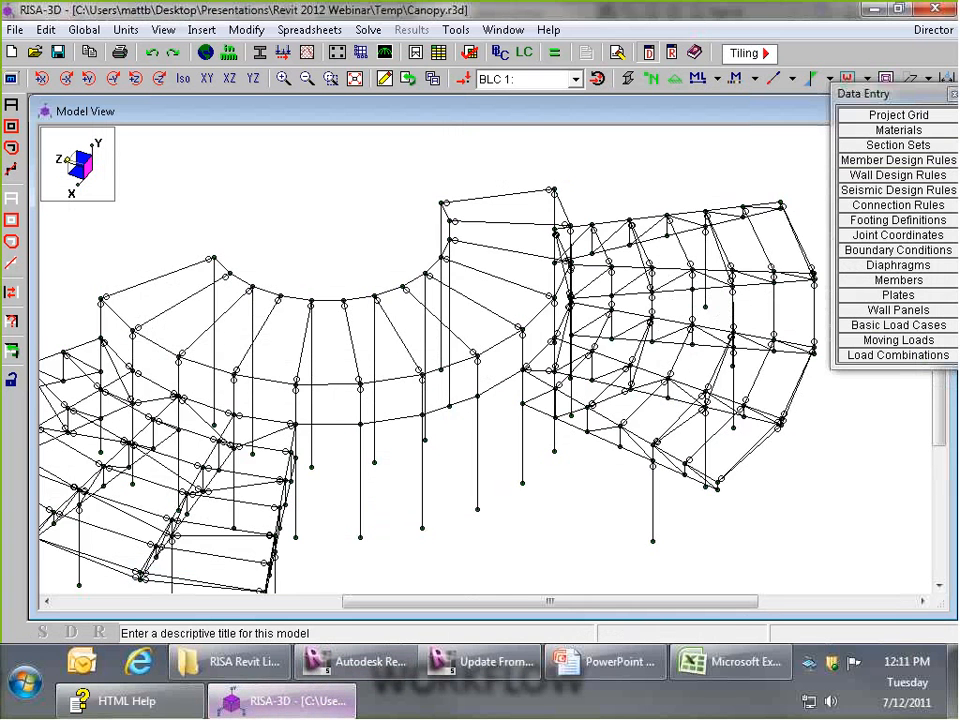
{"action": "scroll", "coordinate": [519, 450], "scroll_direction": "down", "scroll_amount": 3}
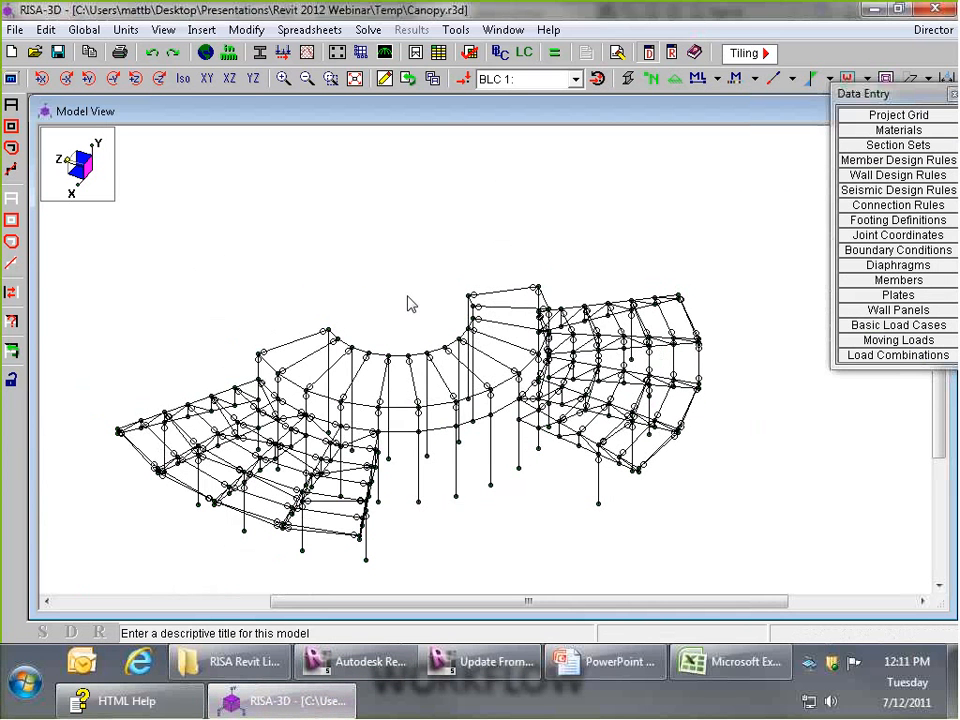
{"action": "left_click", "coordinate": [490, 661]}
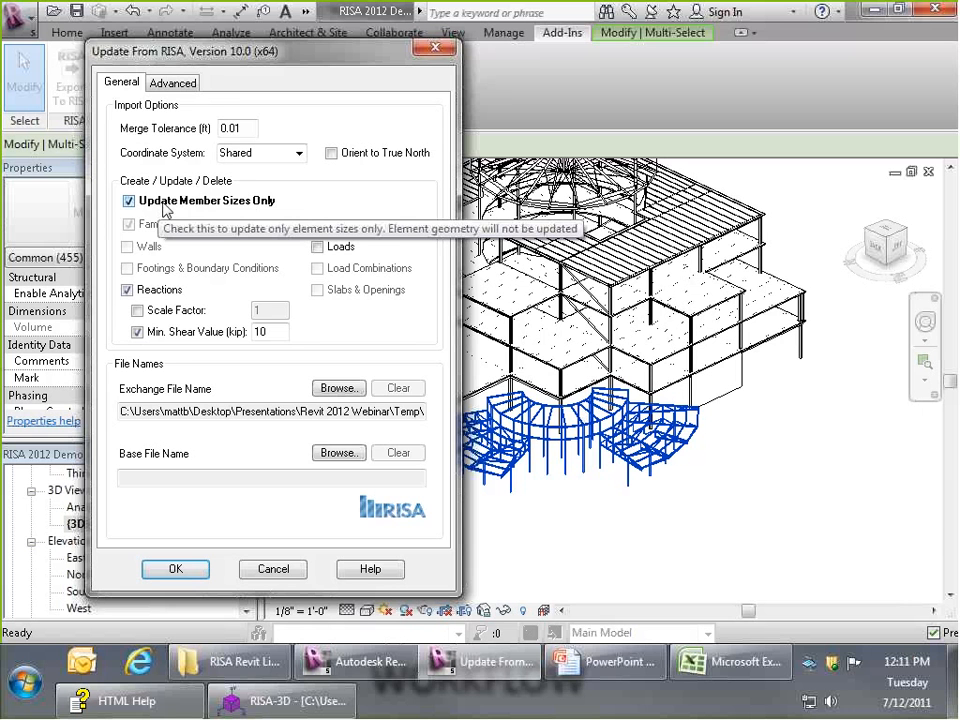
{"action": "left_click", "coordinate": [275, 570]}
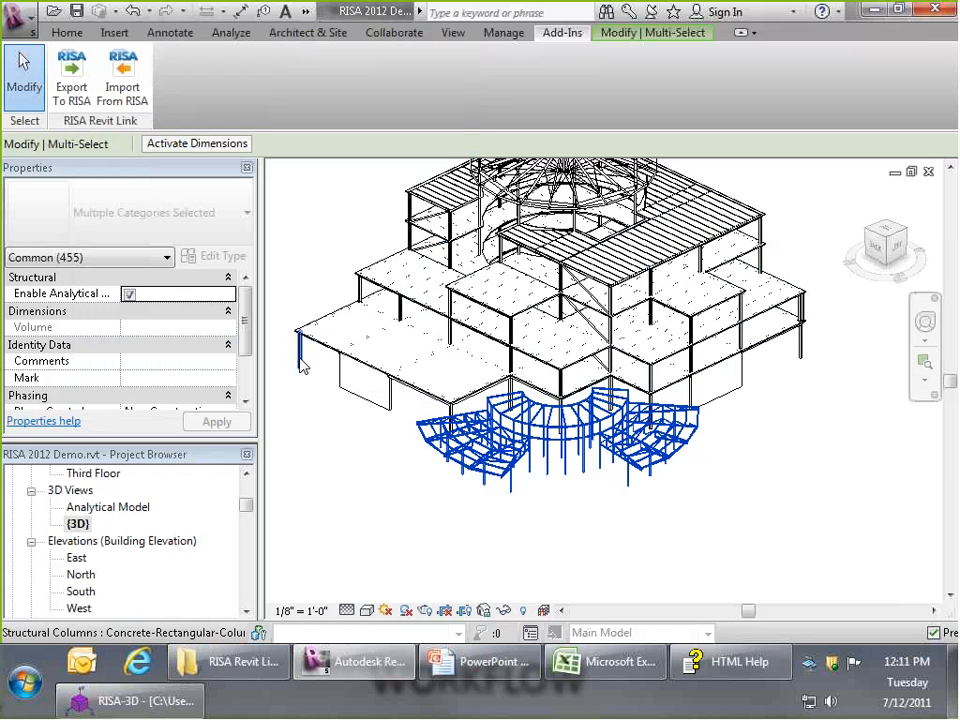
{"action": "key", "text": "Escape"}
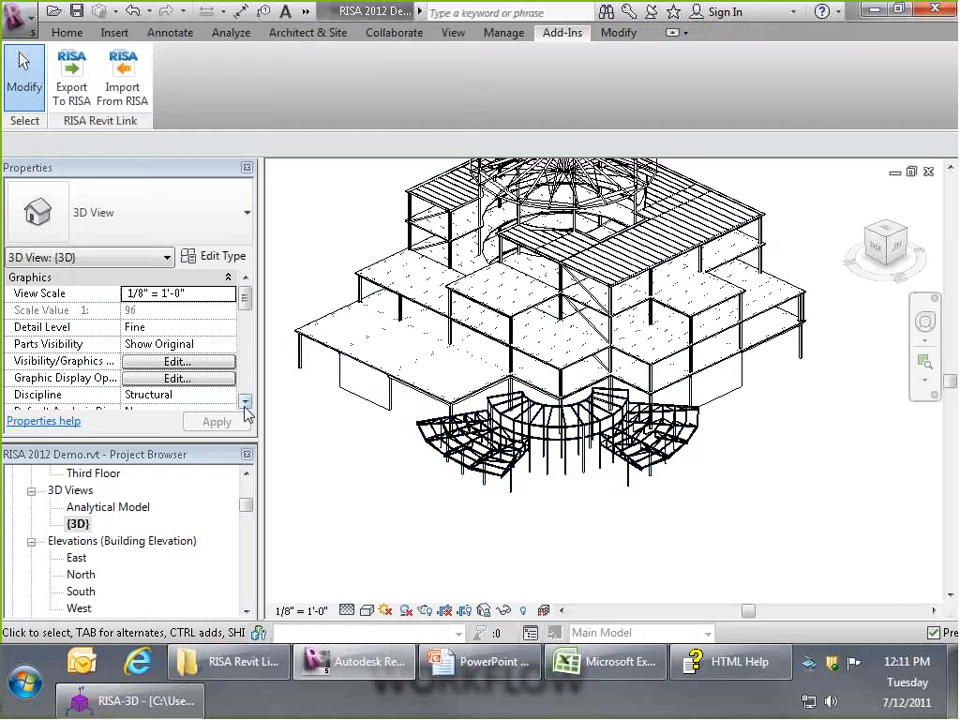
- Switch to RISA-3D, color-code the canopy members by Member Type and move the Data Entry list clear of the legend
{"action": "left_click", "coordinate": [486, 668]}
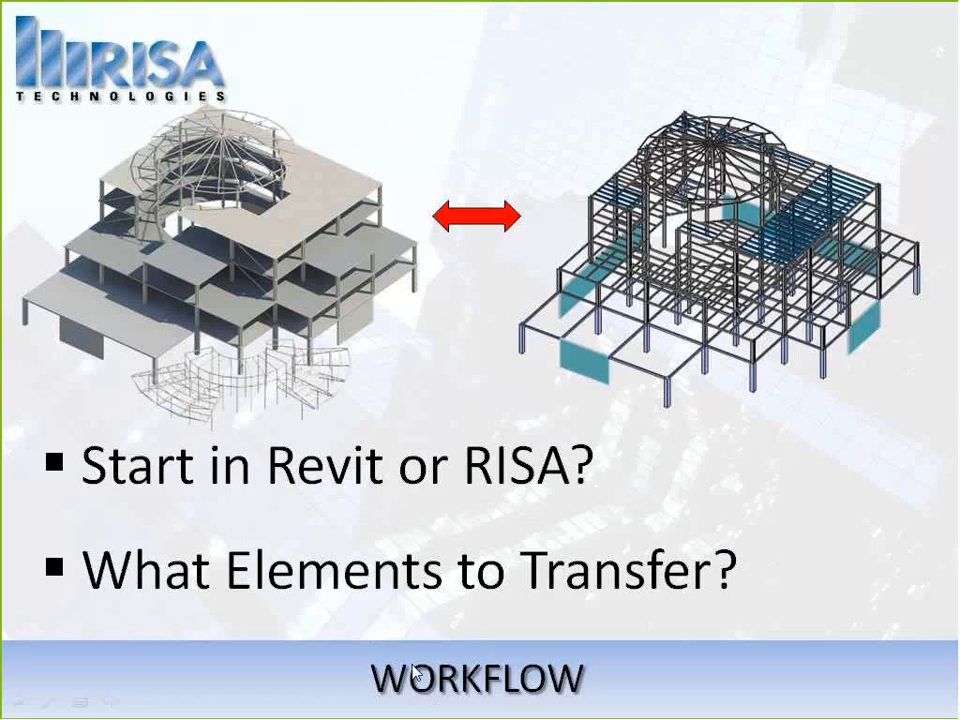
{"action": "key", "text": "alt+Tab"}
{"action": "key", "text": "alt+Tab"}
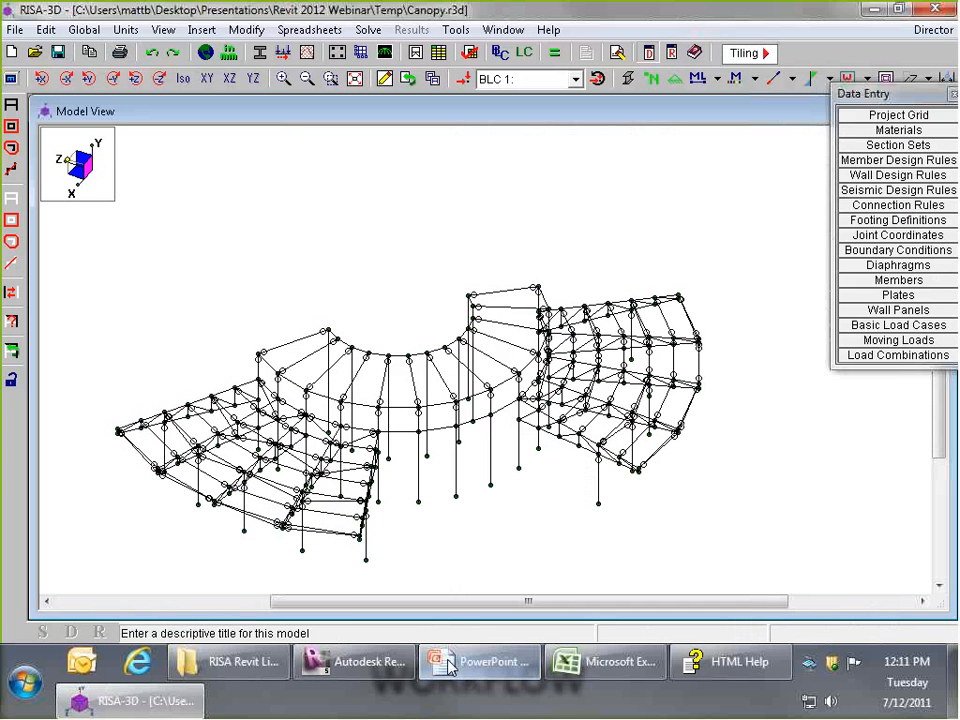
{"action": "mouse_move", "coordinate": [449, 668]}
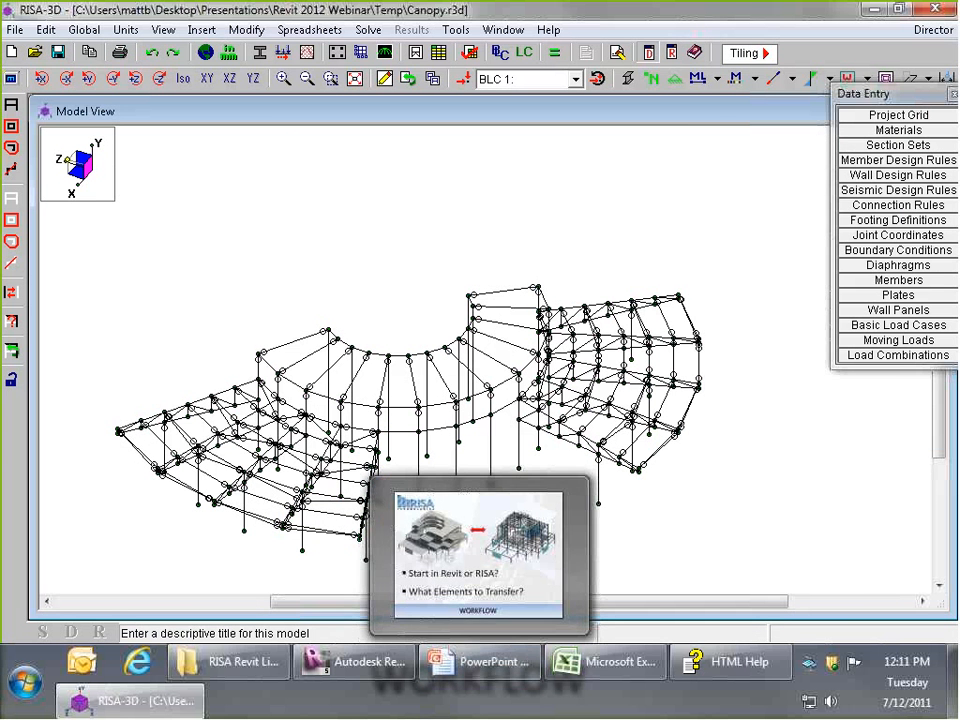
{"action": "scroll", "coordinate": [494, 336], "scroll_direction": "down", "scroll_amount": 2}
{"action": "scroll", "coordinate": [400, 362], "scroll_direction": "up", "scroll_amount": 2}
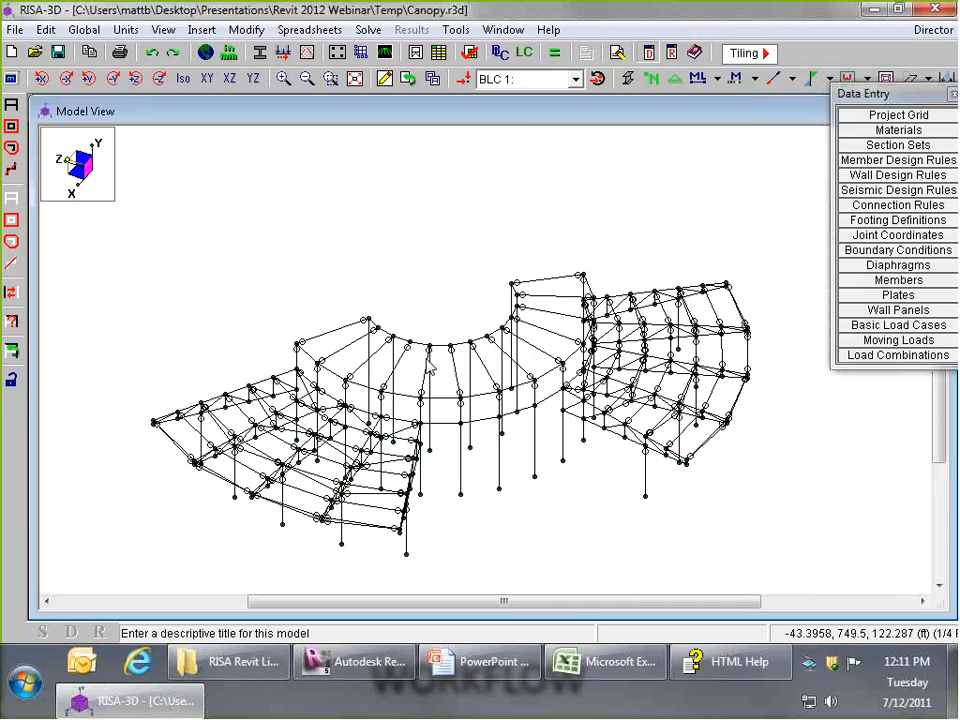
{"action": "left_click", "coordinate": [755, 84]}
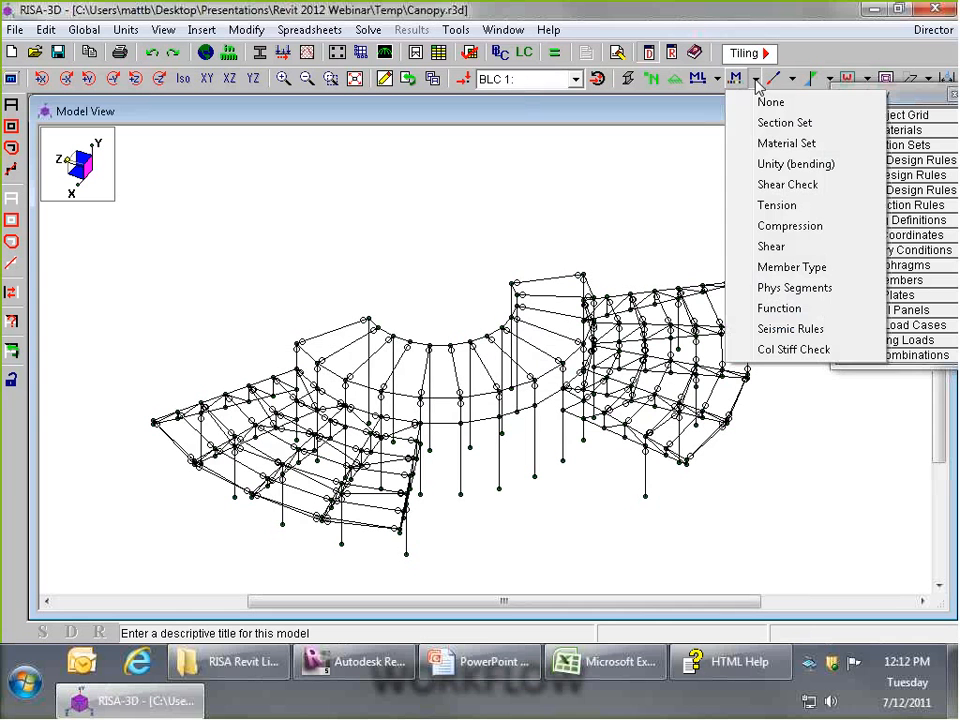
{"action": "left_click", "coordinate": [790, 267]}
{"action": "left_click_drag", "start_coordinate": [852, 93], "coordinate": [848, 290]}
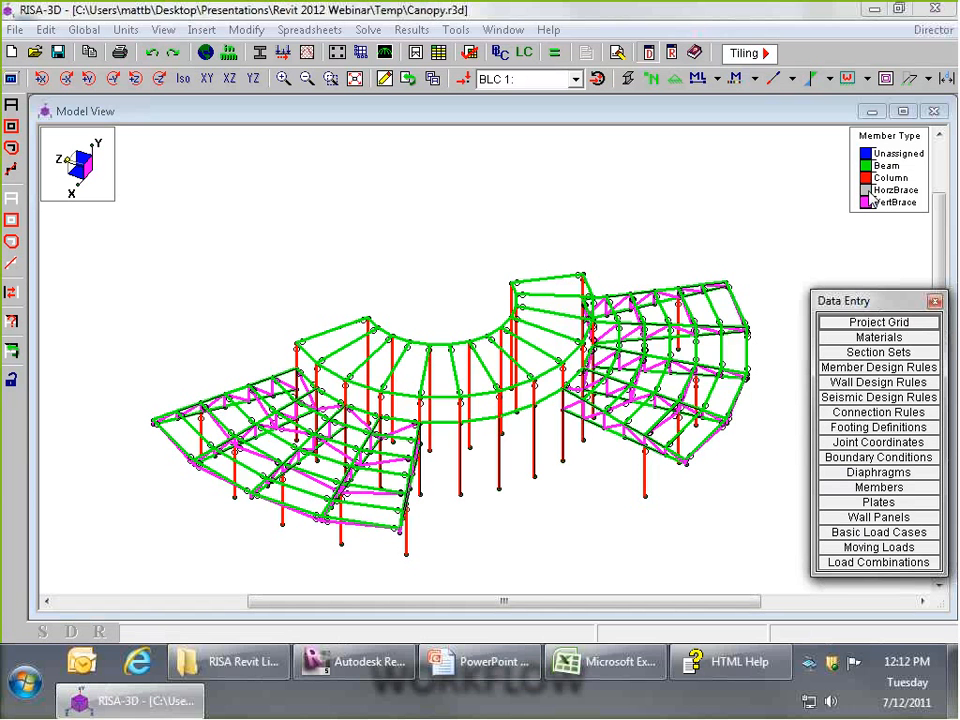
{"action": "scroll", "coordinate": [718, 392], "scroll_direction": "up", "scroll_amount": 2}
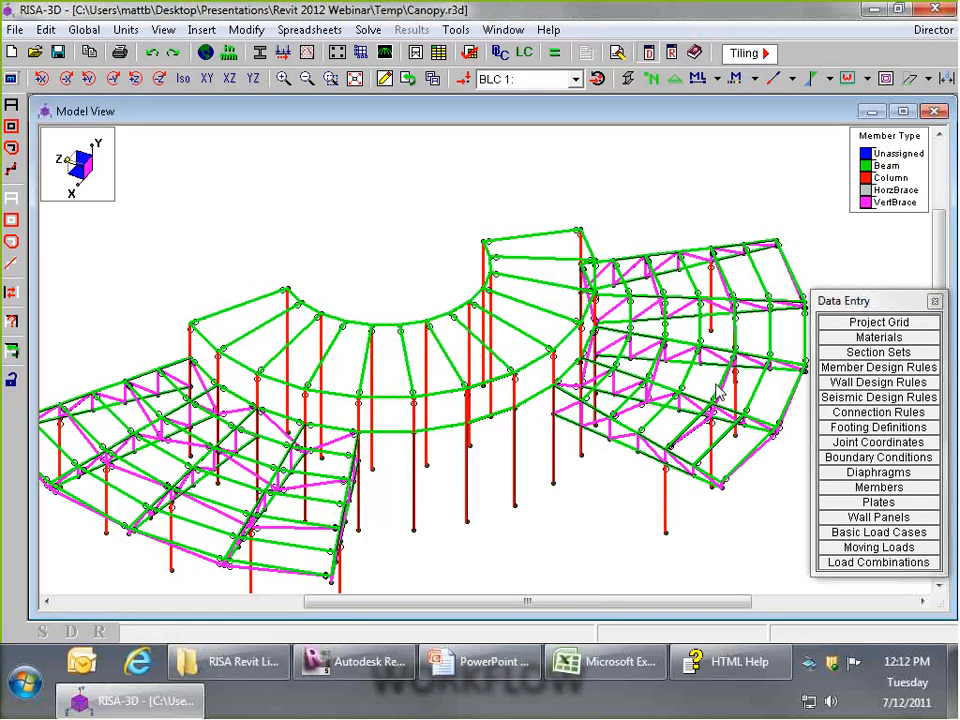
{"action": "scroll", "coordinate": [718, 392], "scroll_direction": "up", "scroll_amount": 3}
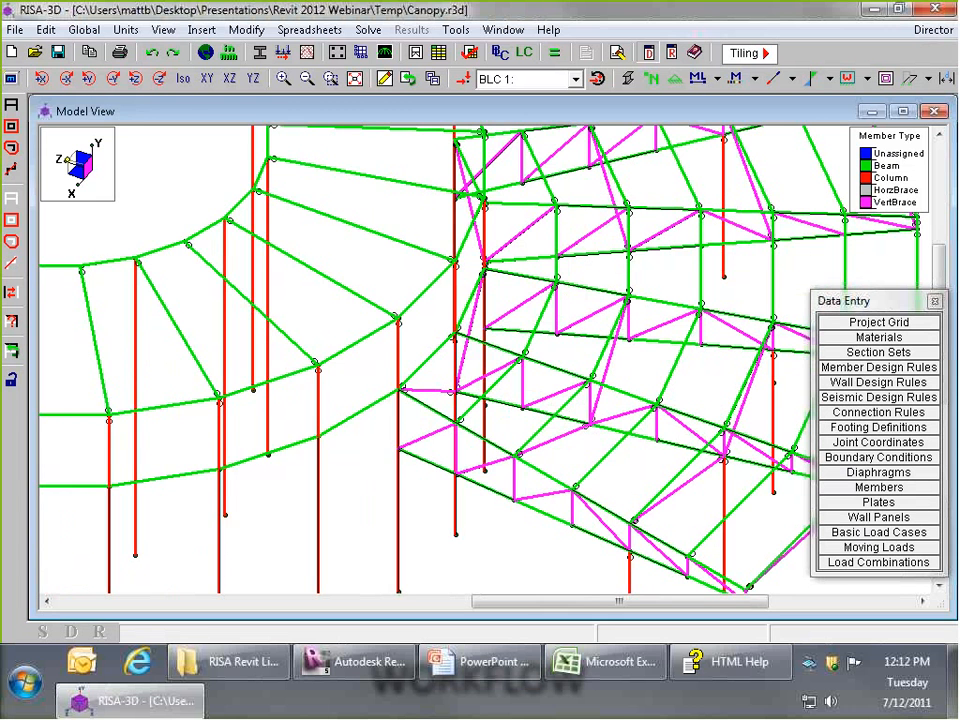
- Examine the member Type setting in the Draw Members options and close them without drawing a member
{"action": "left_click", "coordinate": [386, 80]}
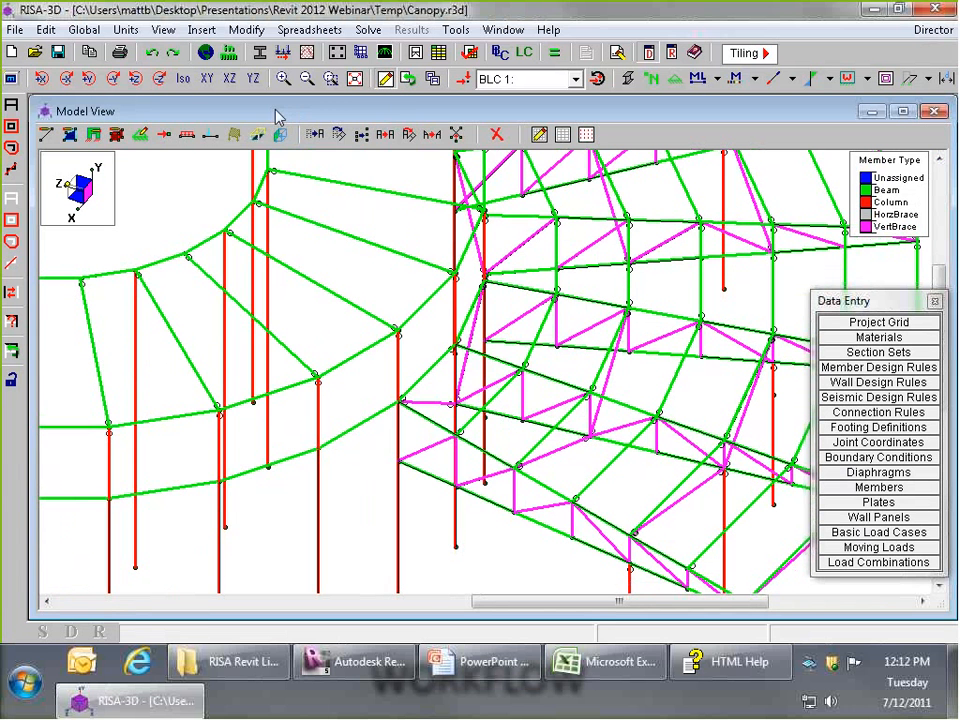
{"action": "left_click", "coordinate": [45, 136]}
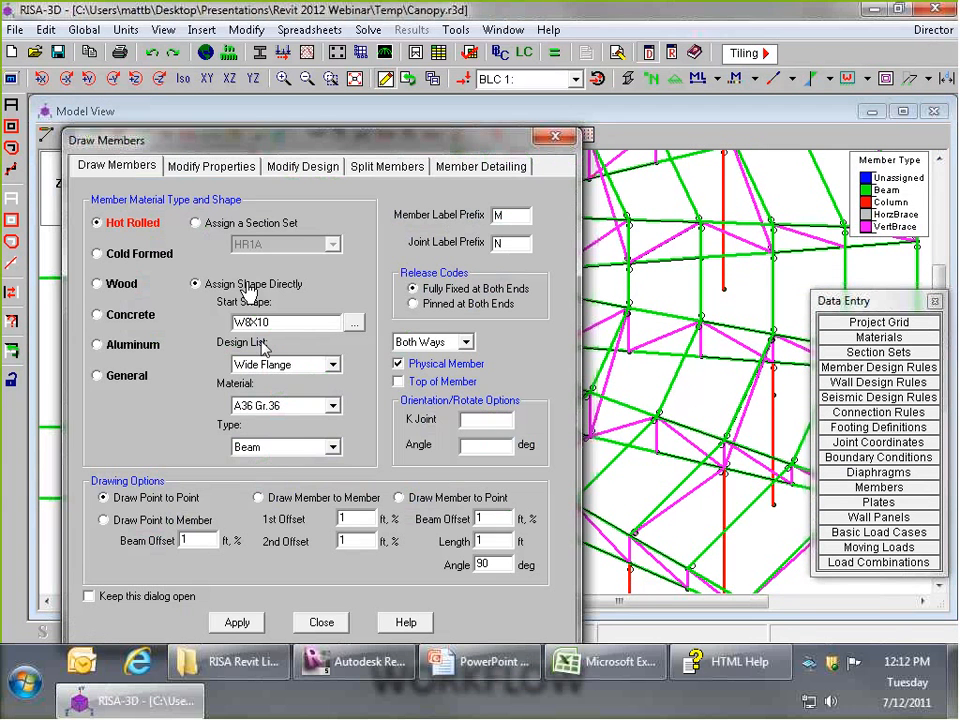
{"action": "left_click", "coordinate": [265, 450]}
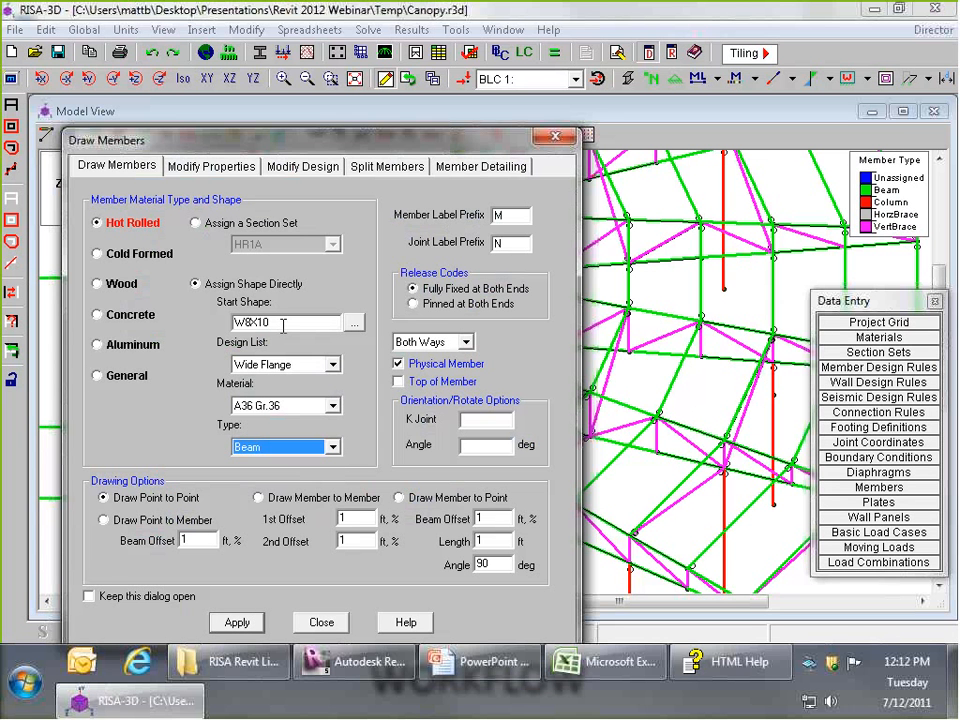
{"action": "left_click", "coordinate": [281, 447]}
{"action": "left_click", "coordinate": [320, 621]}
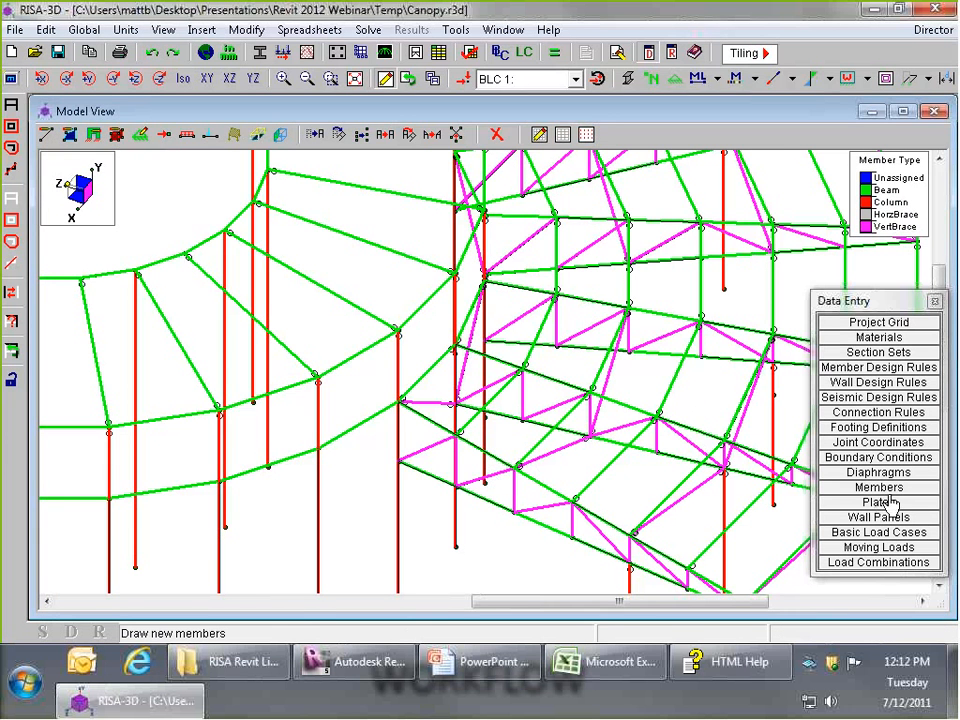
- Open the Members spreadsheet, enlarge it to show more rows, and compare its member types with the canopy framing in Revit
{"action": "left_click", "coordinate": [830, 488]}
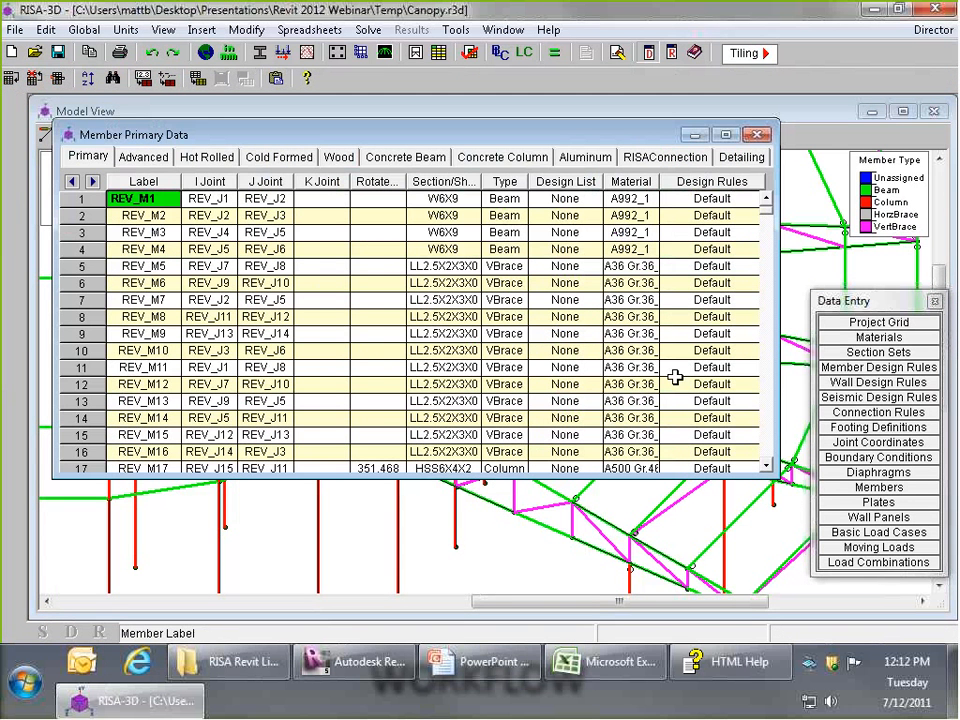
{"action": "left_click_drag", "start_coordinate": [594, 476], "coordinate": [594, 566]}
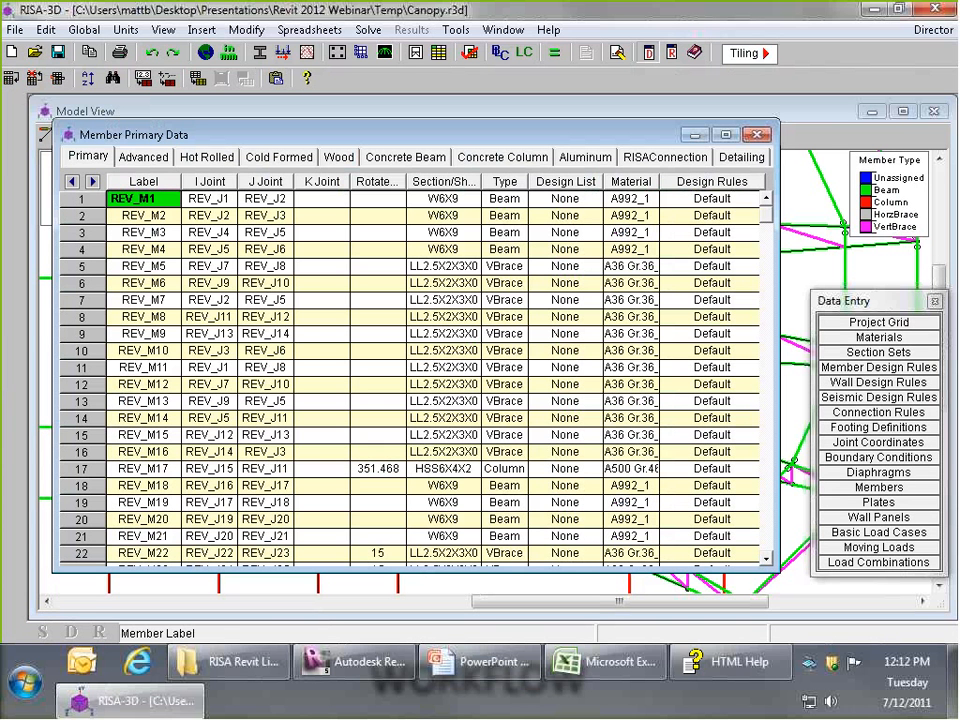
{"action": "left_click", "coordinate": [355, 662]}
{"action": "scroll", "coordinate": [572, 441], "scroll_direction": "up", "scroll_amount": 5}
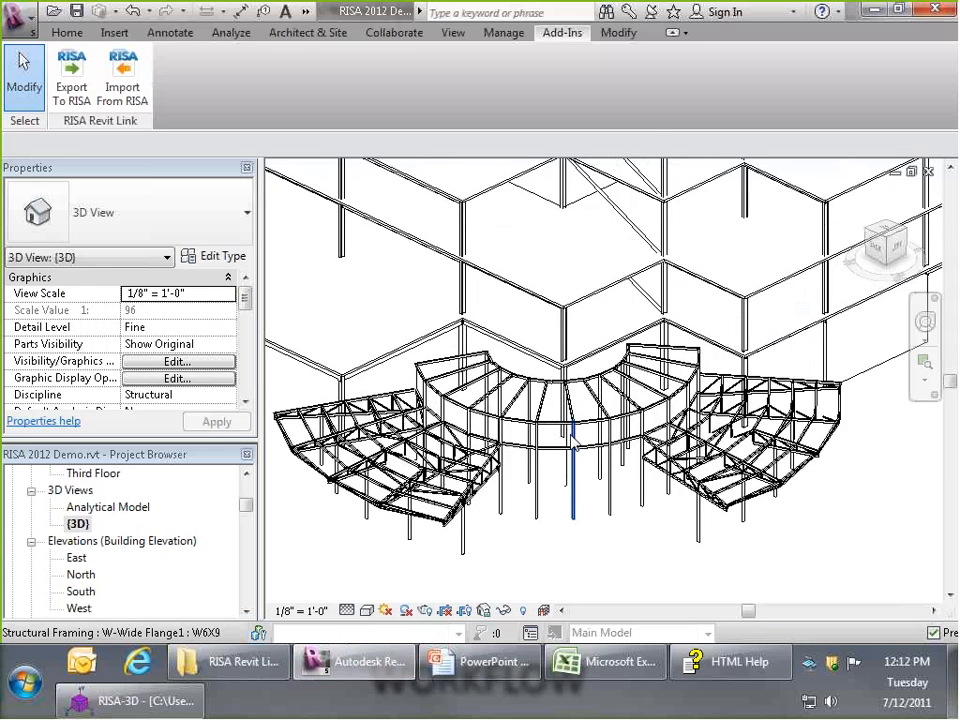
{"action": "scroll", "coordinate": [572, 441], "scroll_direction": "up", "scroll_amount": 2}
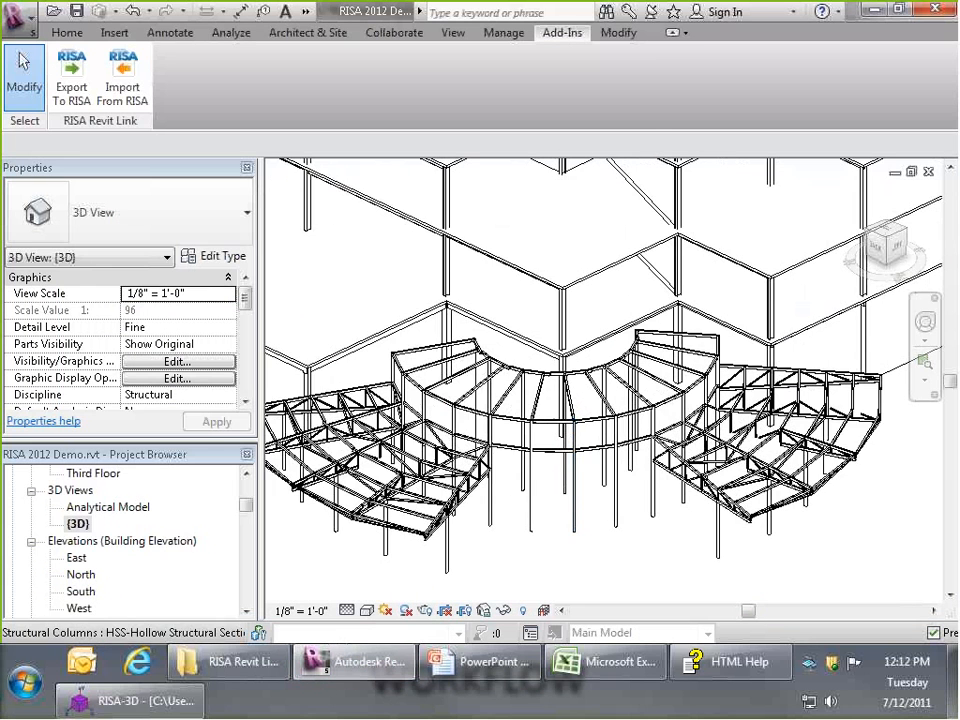
{"action": "left_click", "coordinate": [177, 703]}
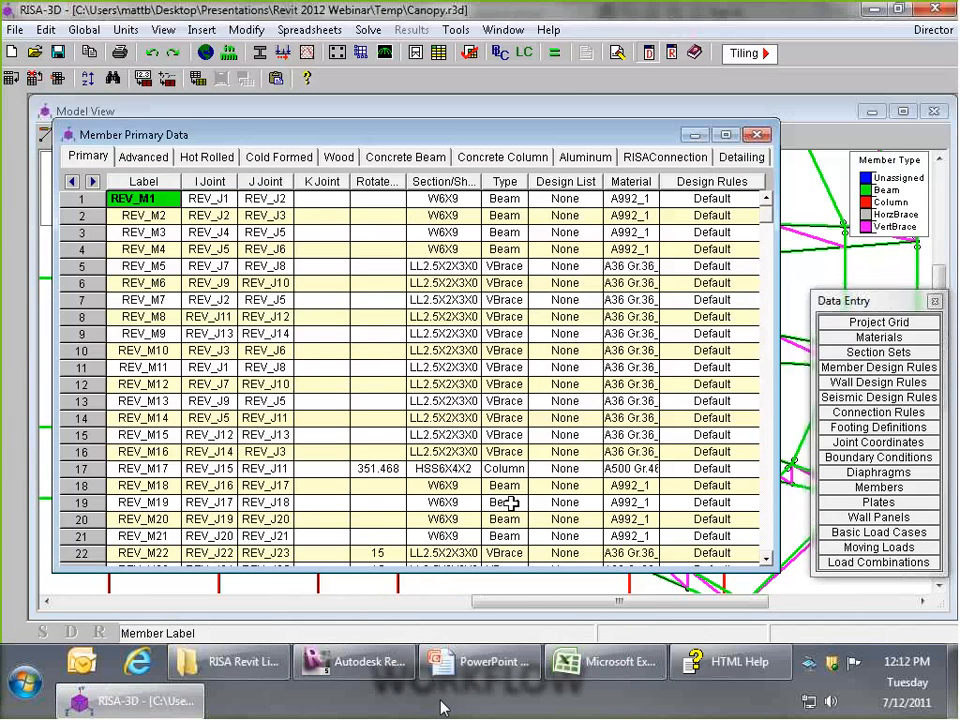
{"action": "left_click", "coordinate": [355, 662]}
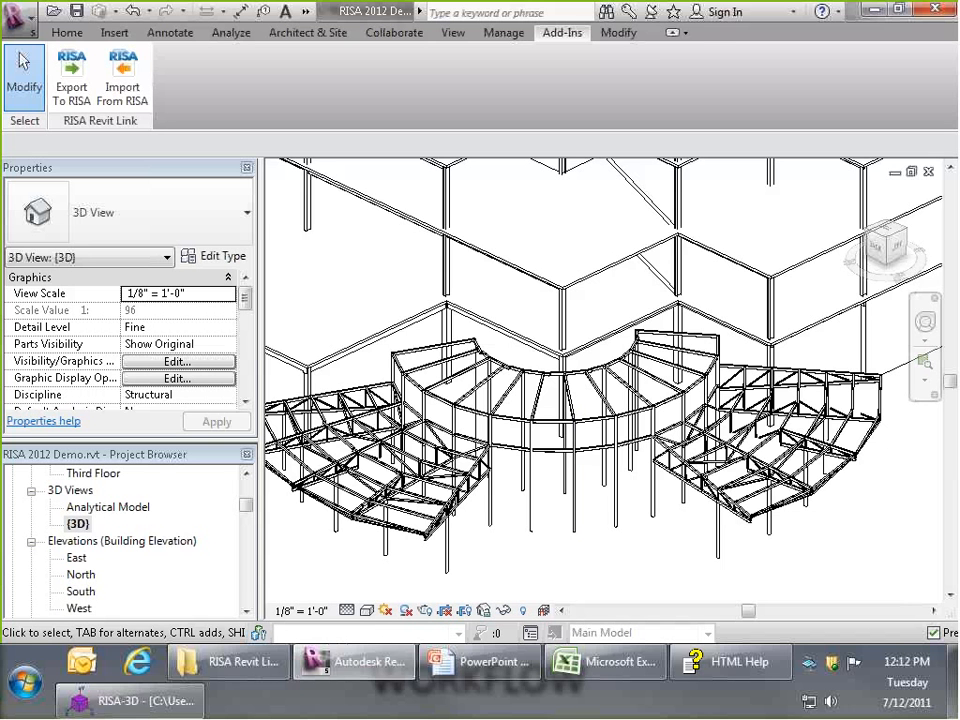
{"action": "scroll", "coordinate": [565, 497], "scroll_direction": "down", "scroll_amount": 6}
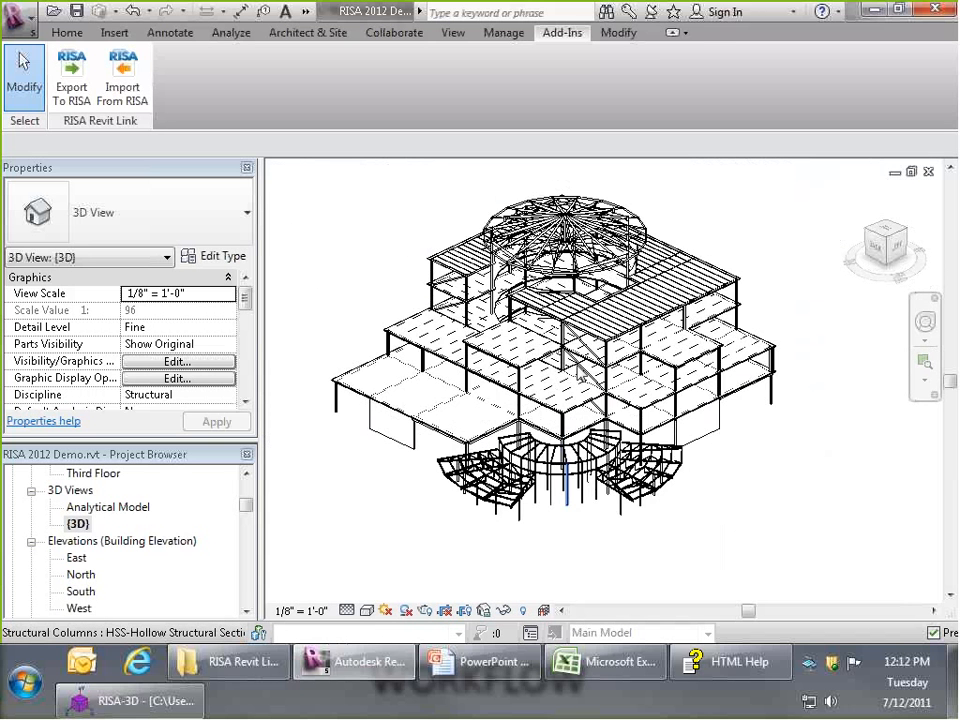
{"action": "scroll", "coordinate": [565, 265], "scroll_direction": "up", "scroll_amount": 3}
{"action": "scroll", "coordinate": [565, 265], "scroll_direction": "down", "scroll_amount": 2}
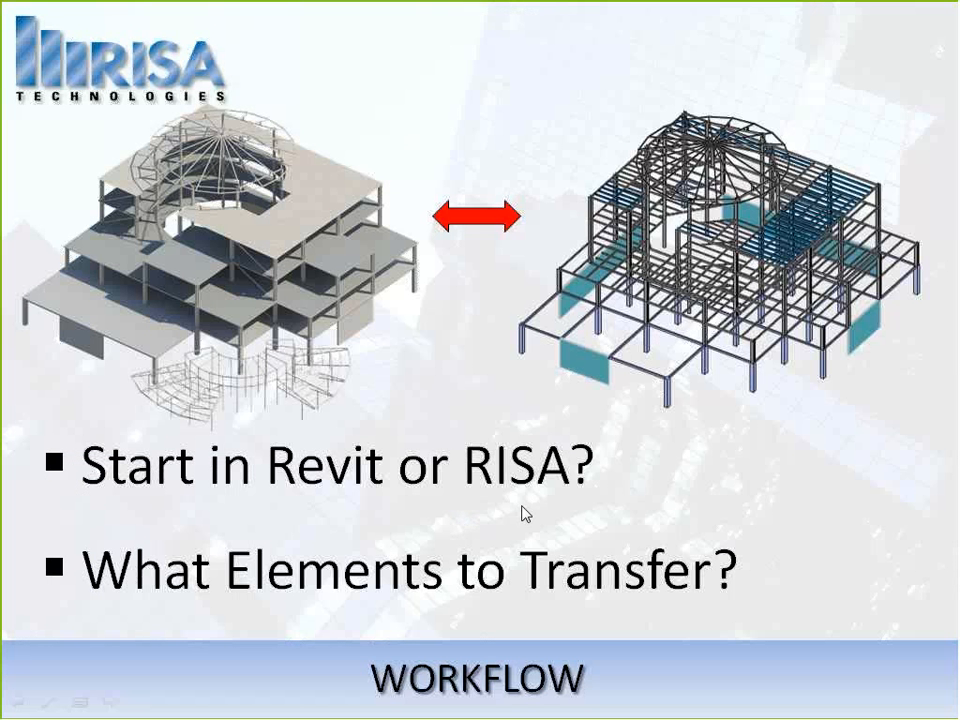
{"action": "left_click", "coordinate": [518, 505]}
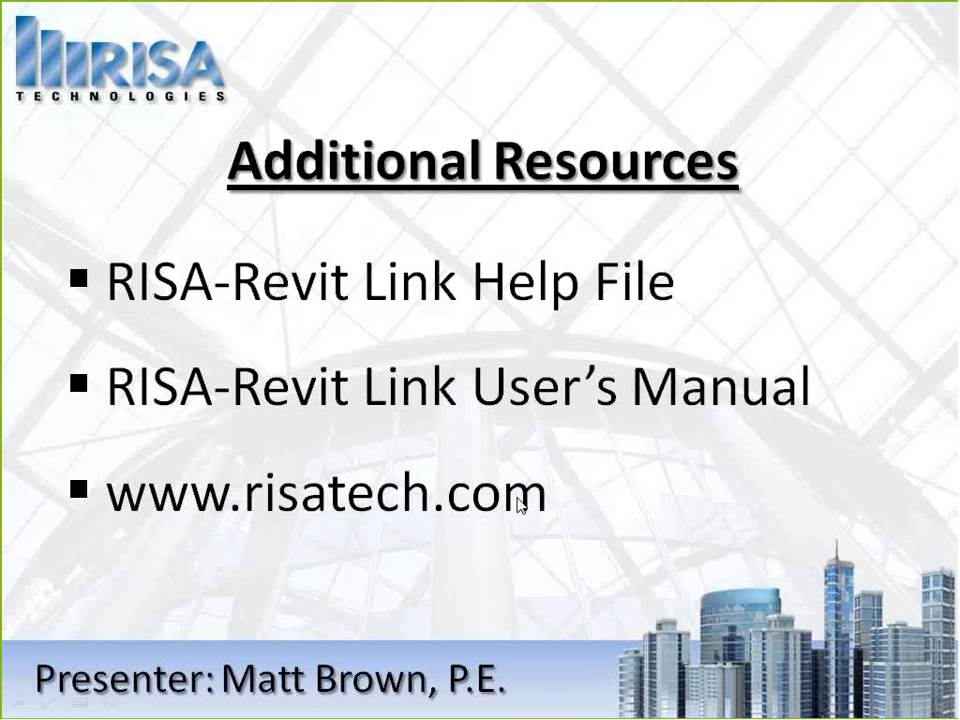